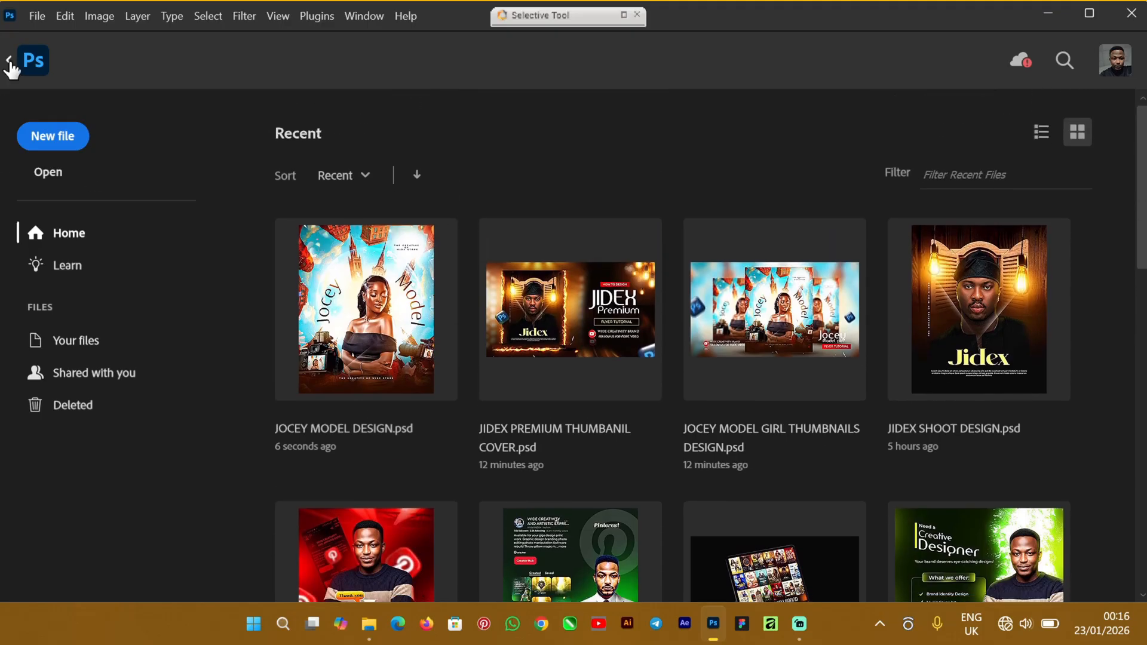
Examine the finished JOCEY MODEL DESIGN.psd poster as the reference for the new design
click(11, 69)
mouse_move(889, 309)
mouse_down()
mouse_move(892, 293)
mouse_move(894, 312)
mouse_up()
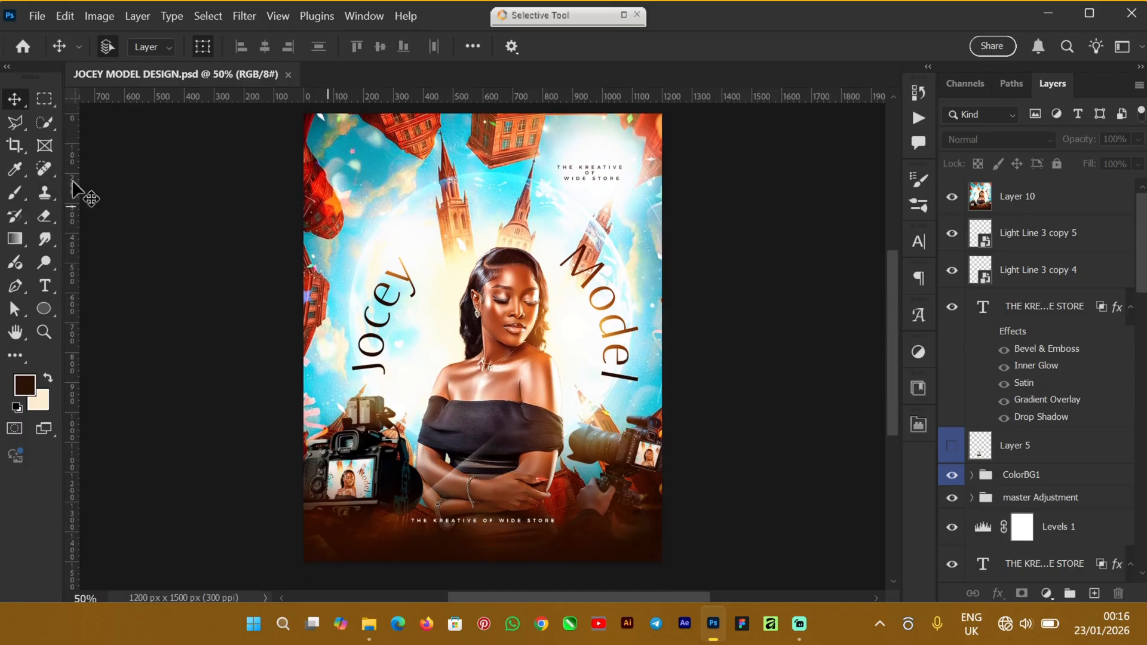
drag(886, 320, 888, 313)
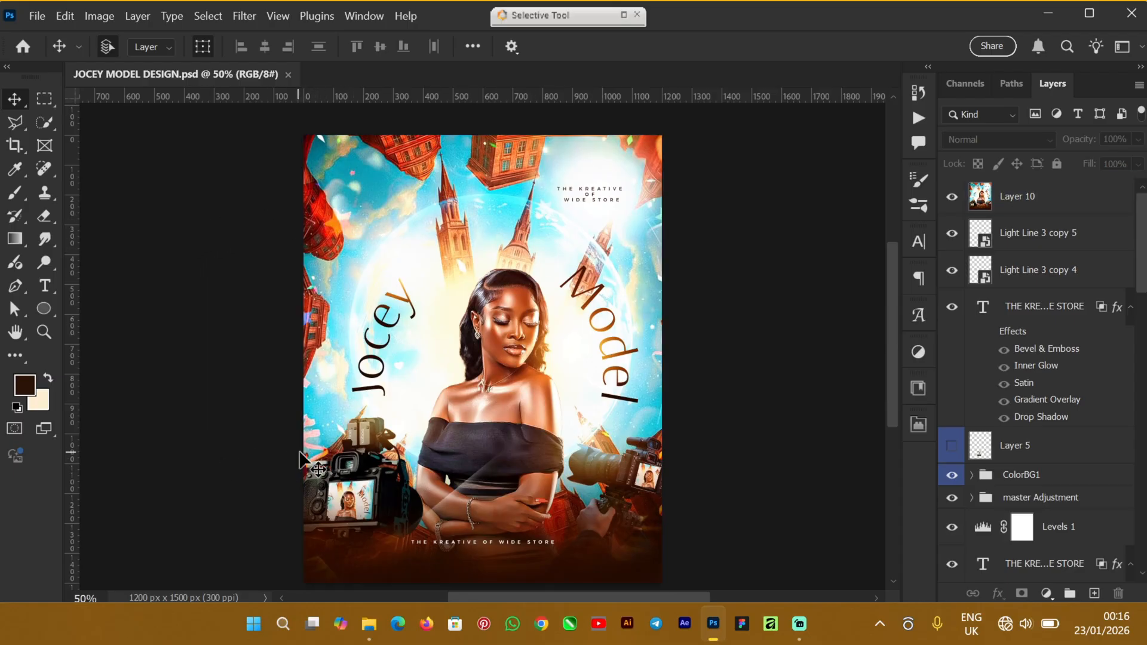
click(316, 465)
click(792, 496)
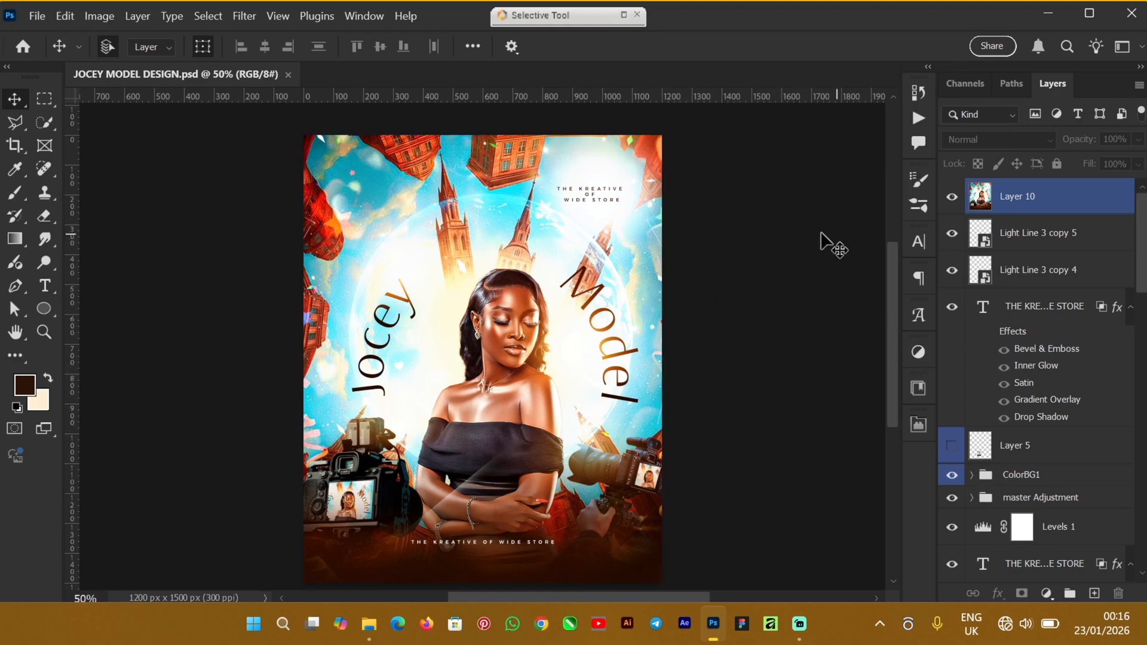
Create a new portrait document of 4 x 5 inches at 300 ppi named JOCEY MODEL TUTORIAL DESIGN
click(24, 48)
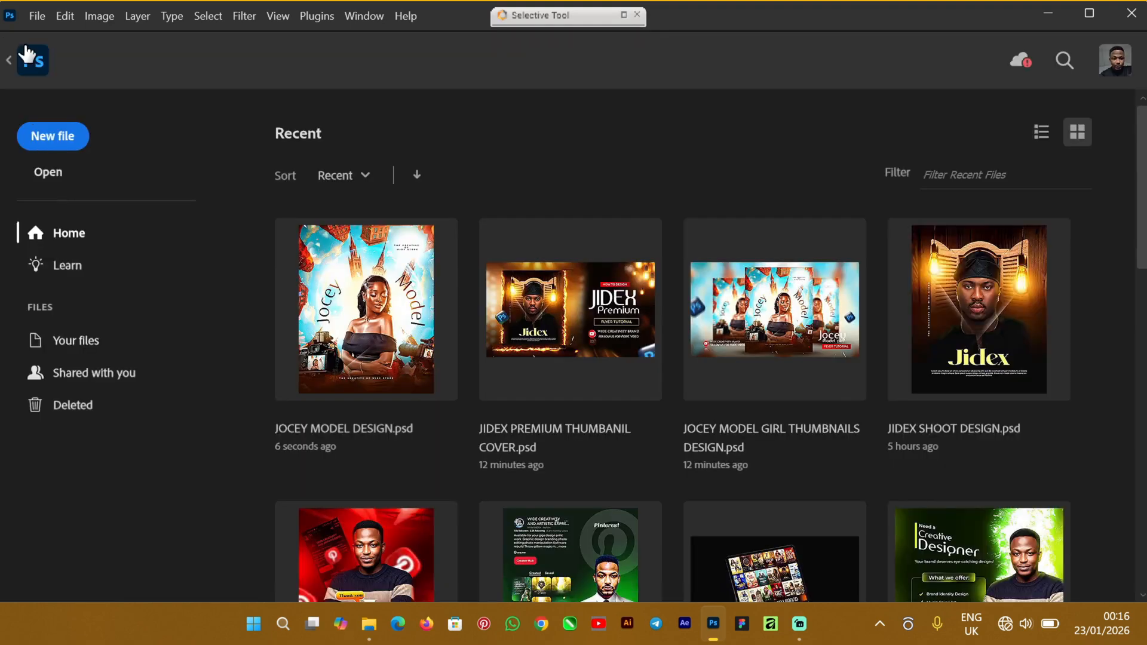
click(60, 139)
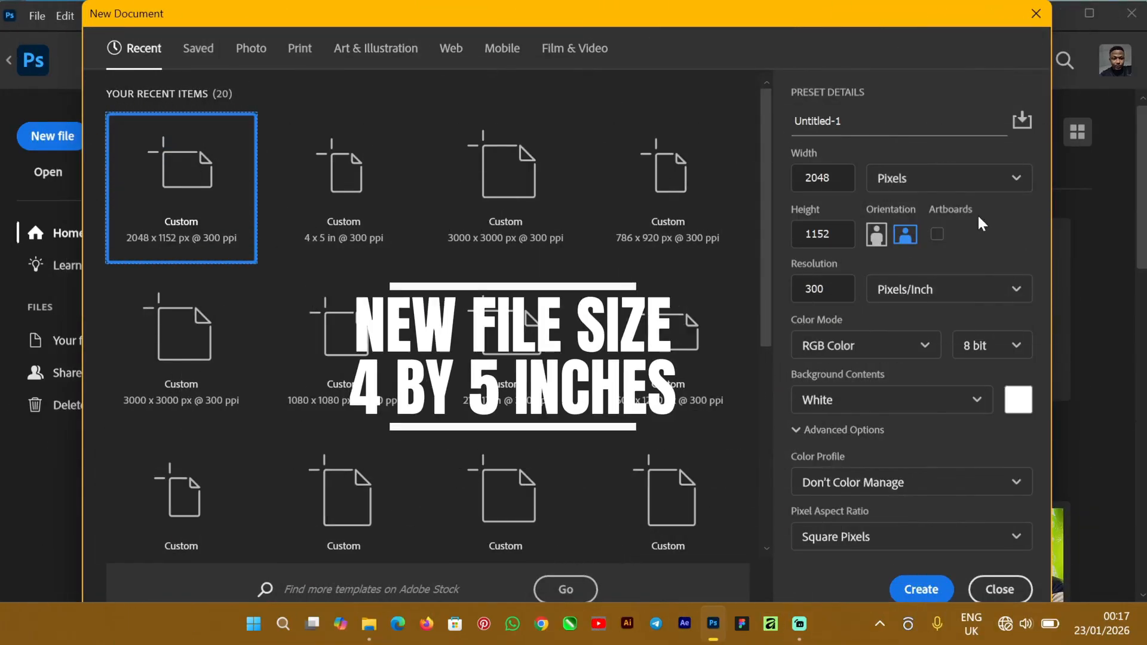
click(343, 194)
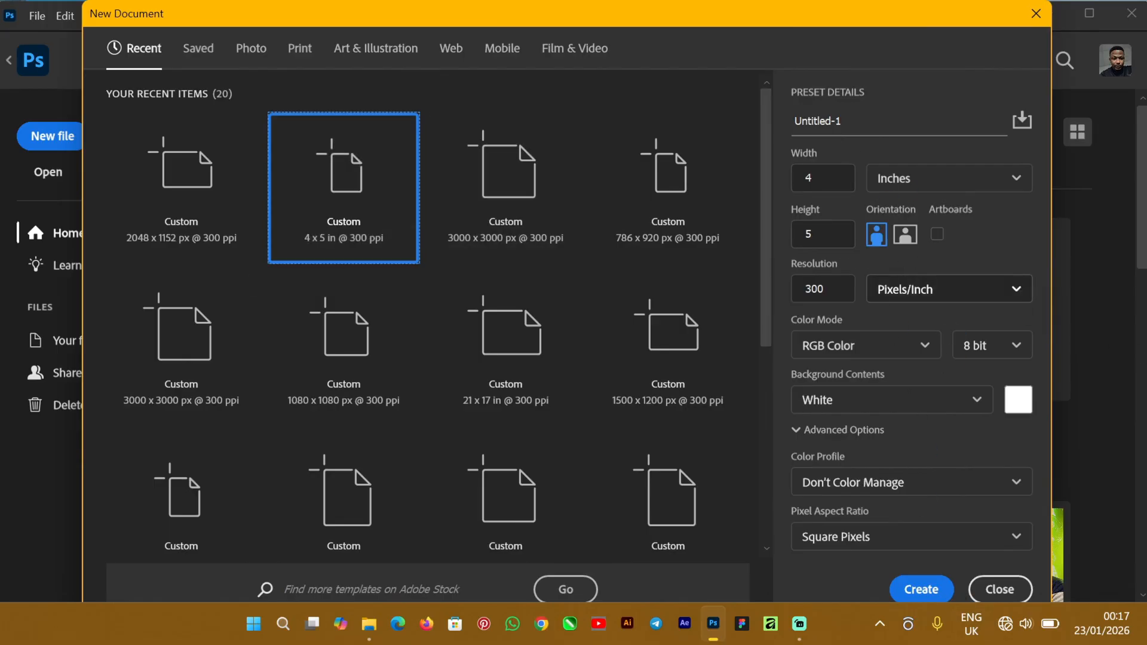
click(810, 120)
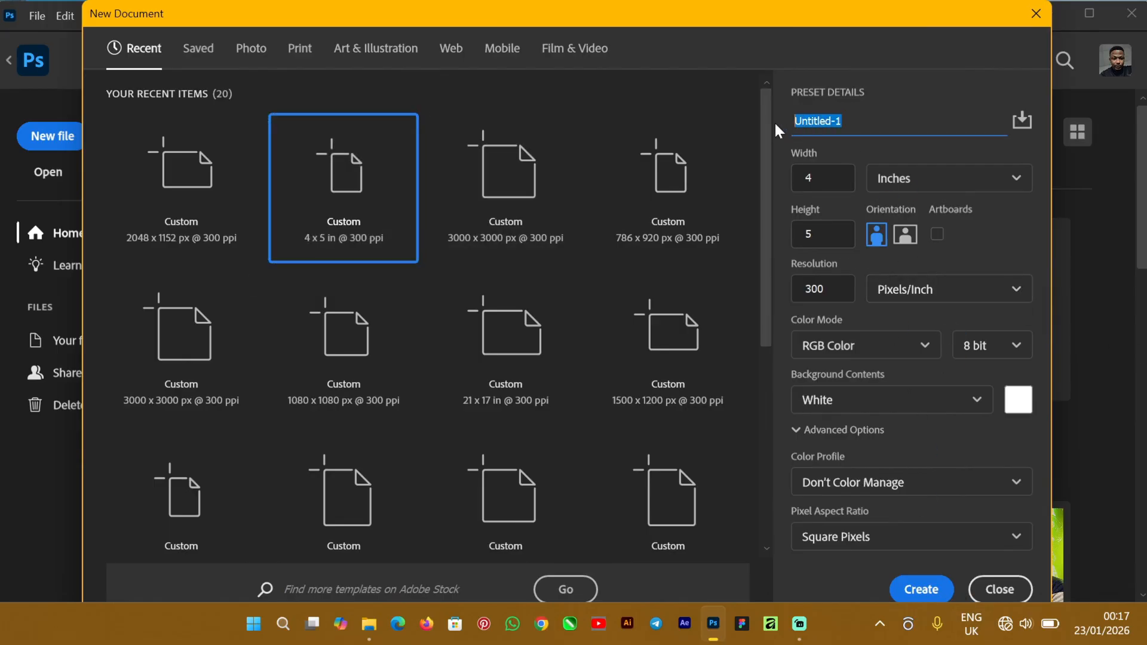
text(JOCEY MO)
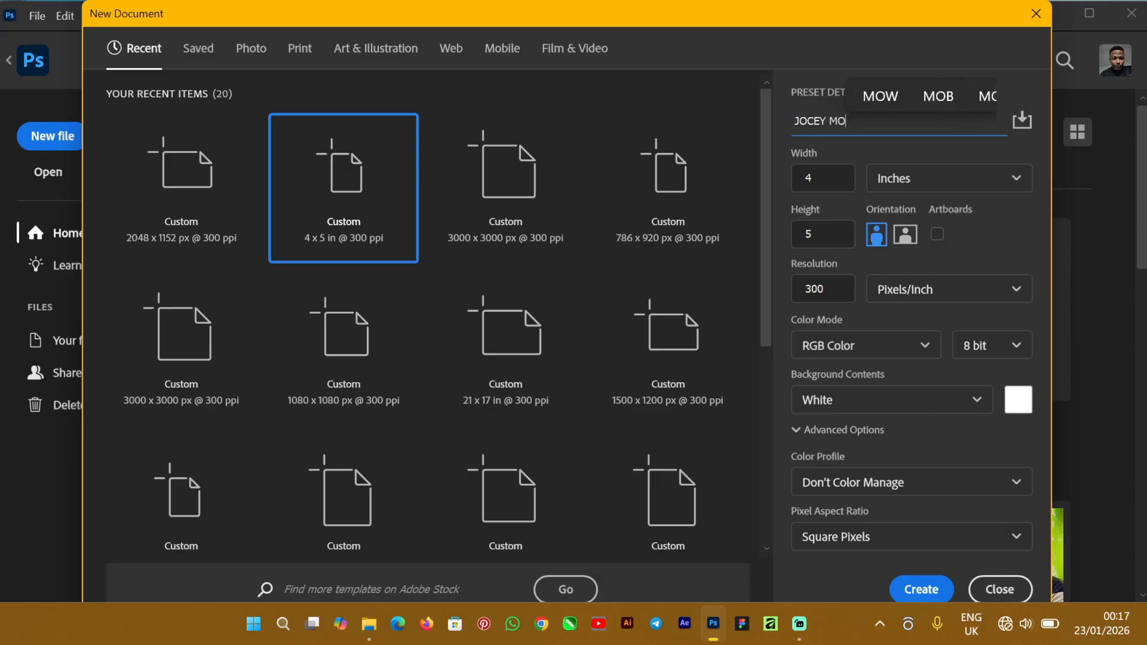
text(DEL )
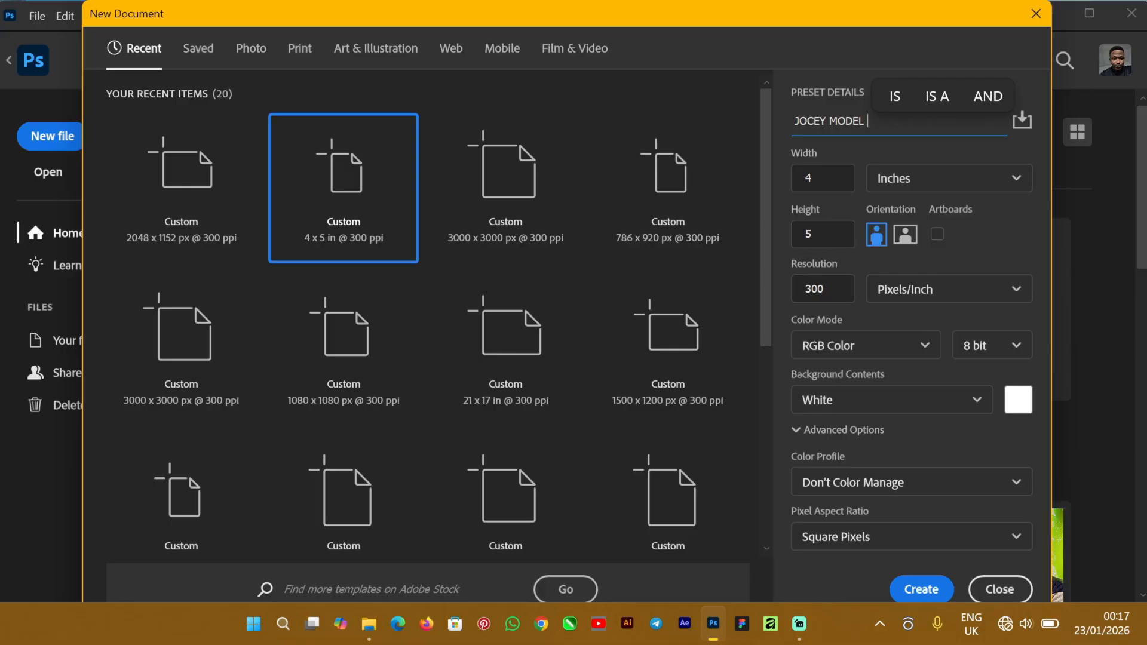
text(TU)
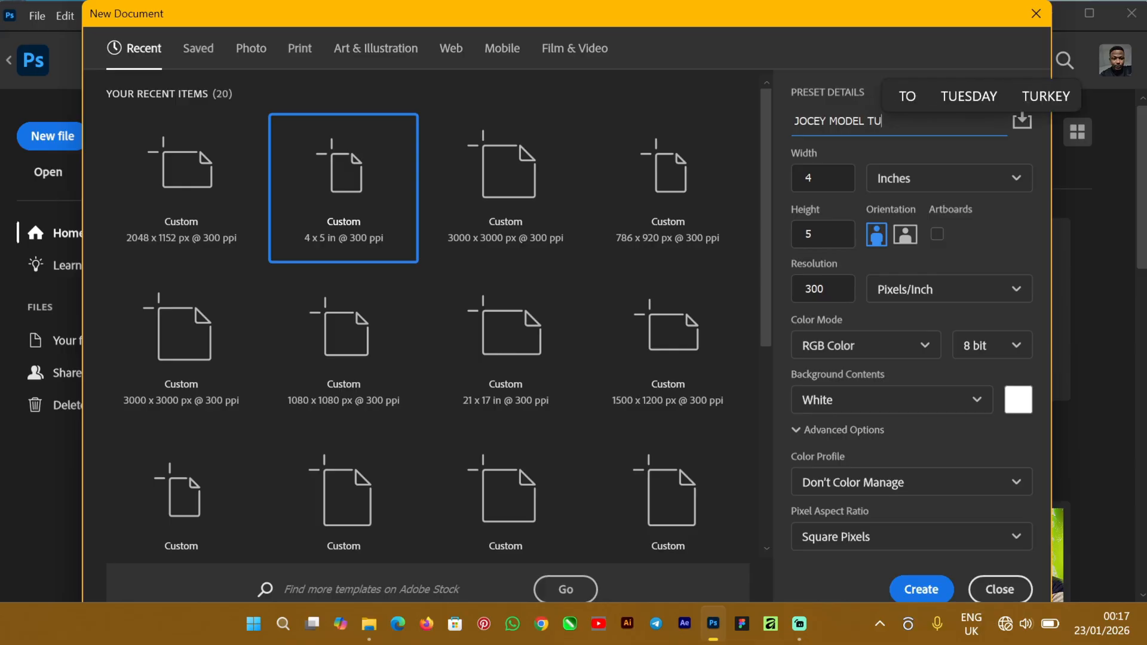
text(TORIA)
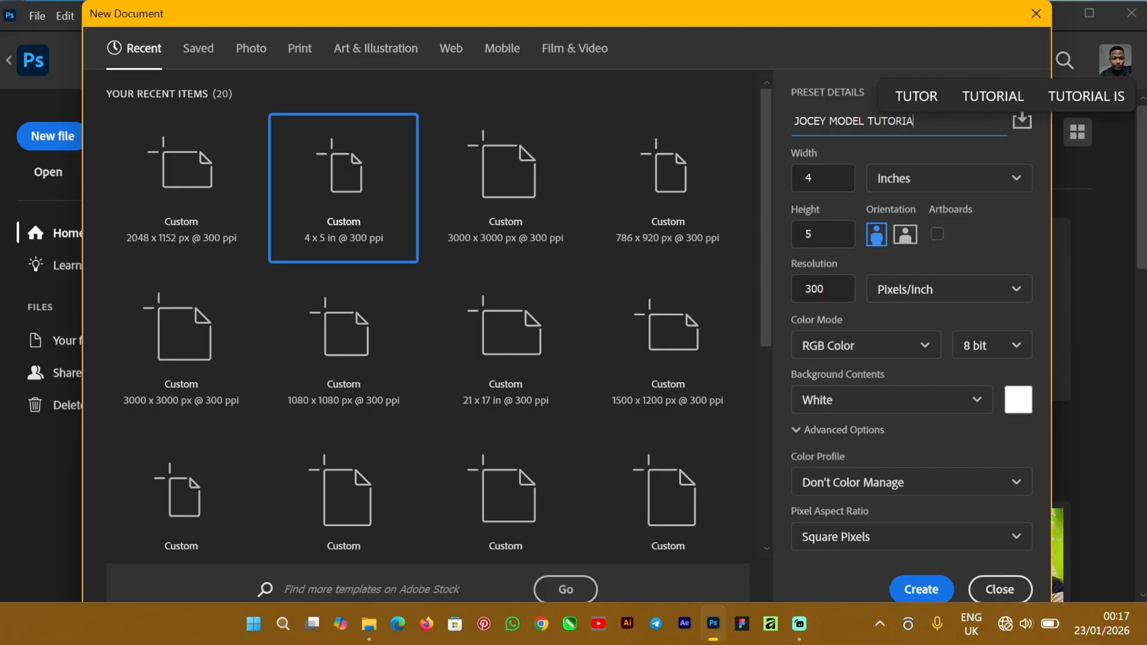
text(L DESIGN)
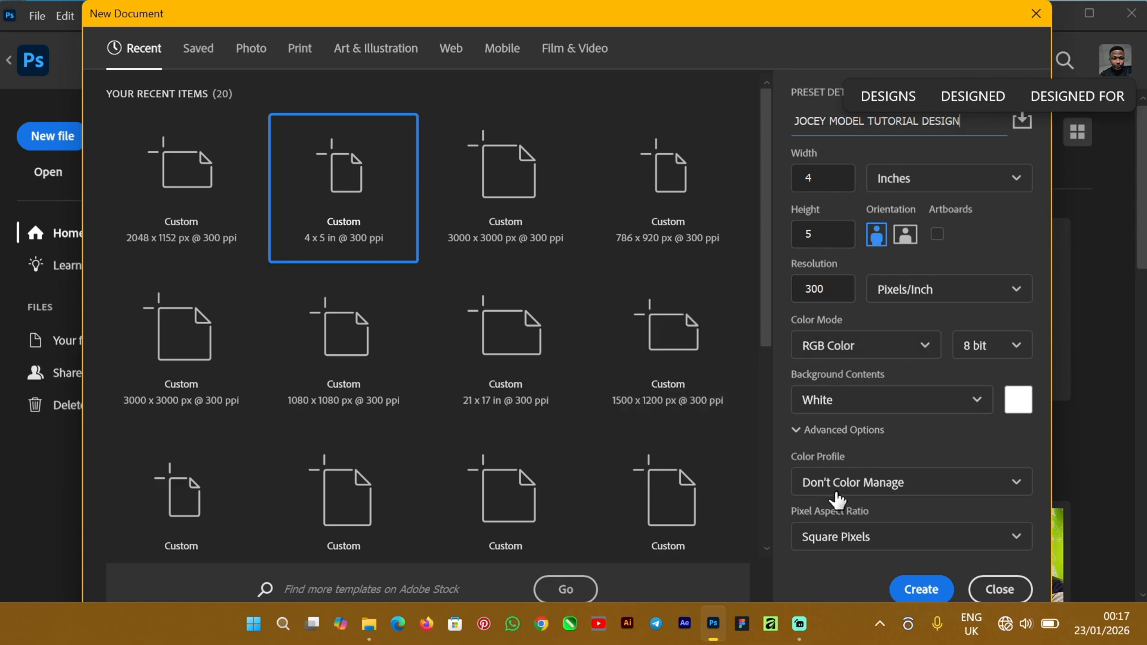
click(922, 590)
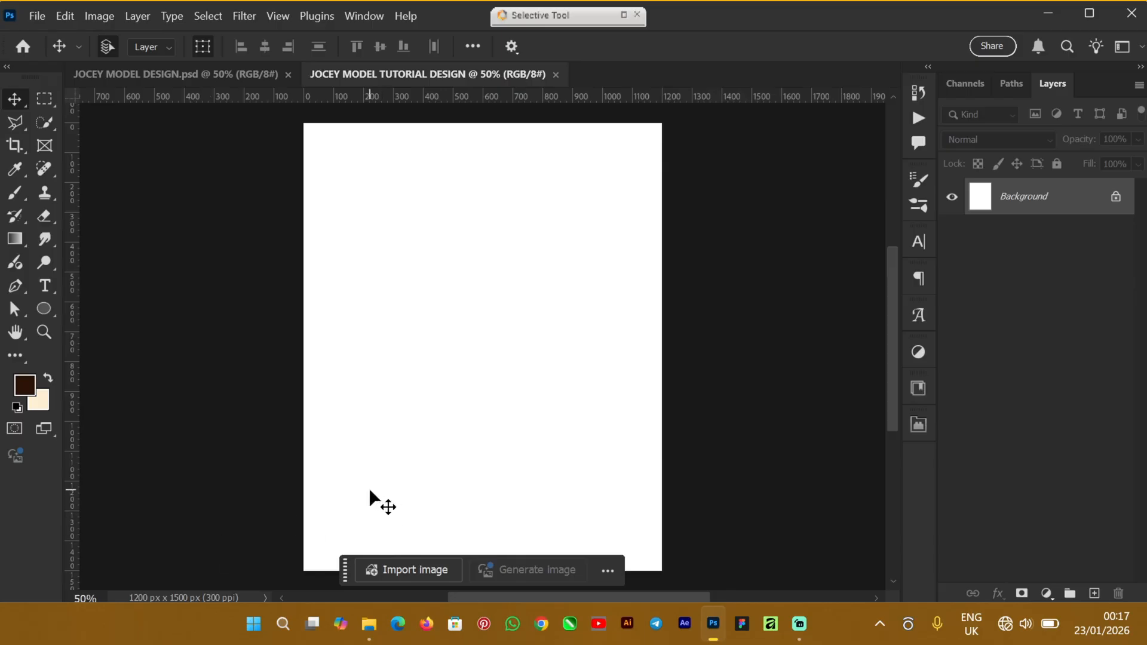
Place the photo of the woman in the black dress from the JOCEY MODEL RESOURCES folder onto the blank canvas
click(369, 624)
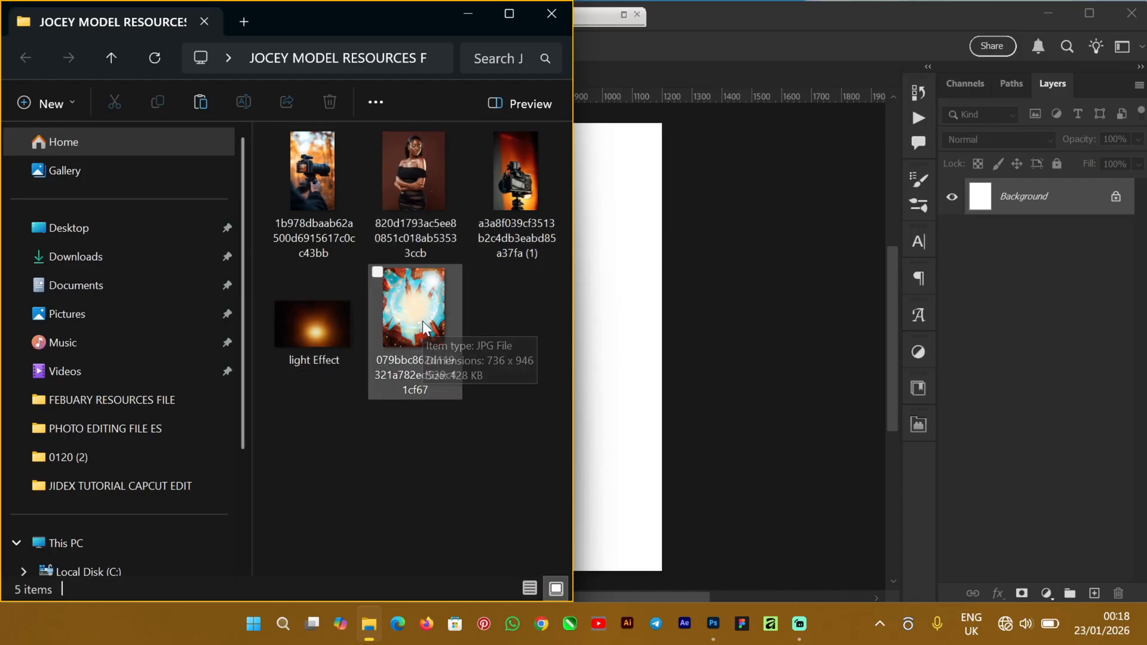
click(414, 182)
drag(415, 181, 672, 370)
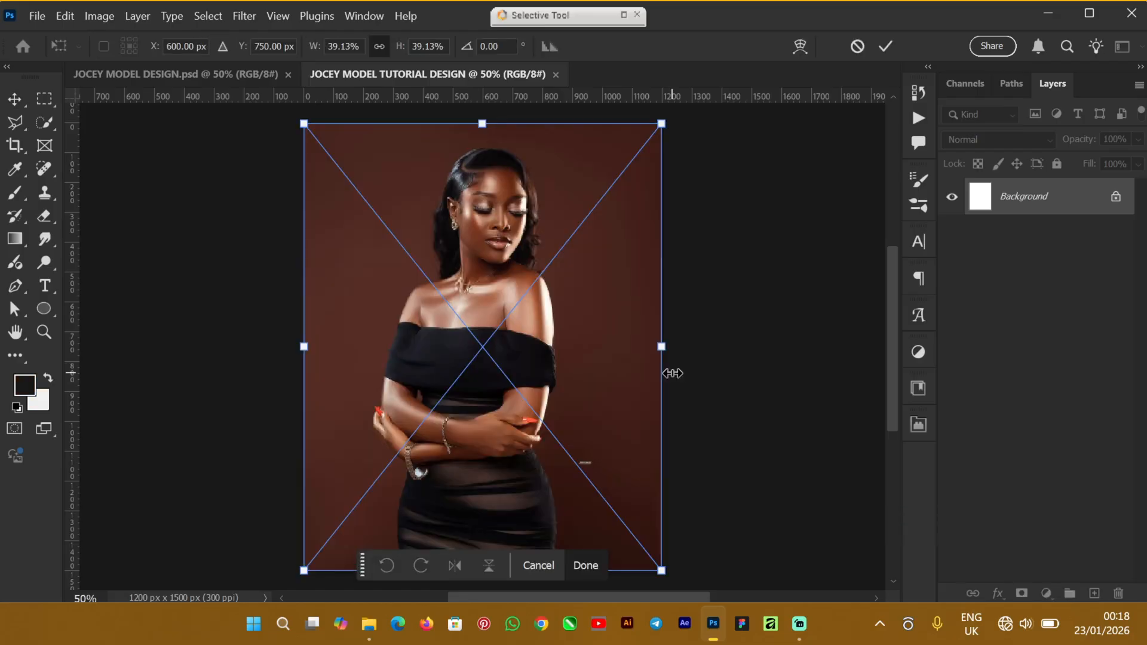
click(885, 47)
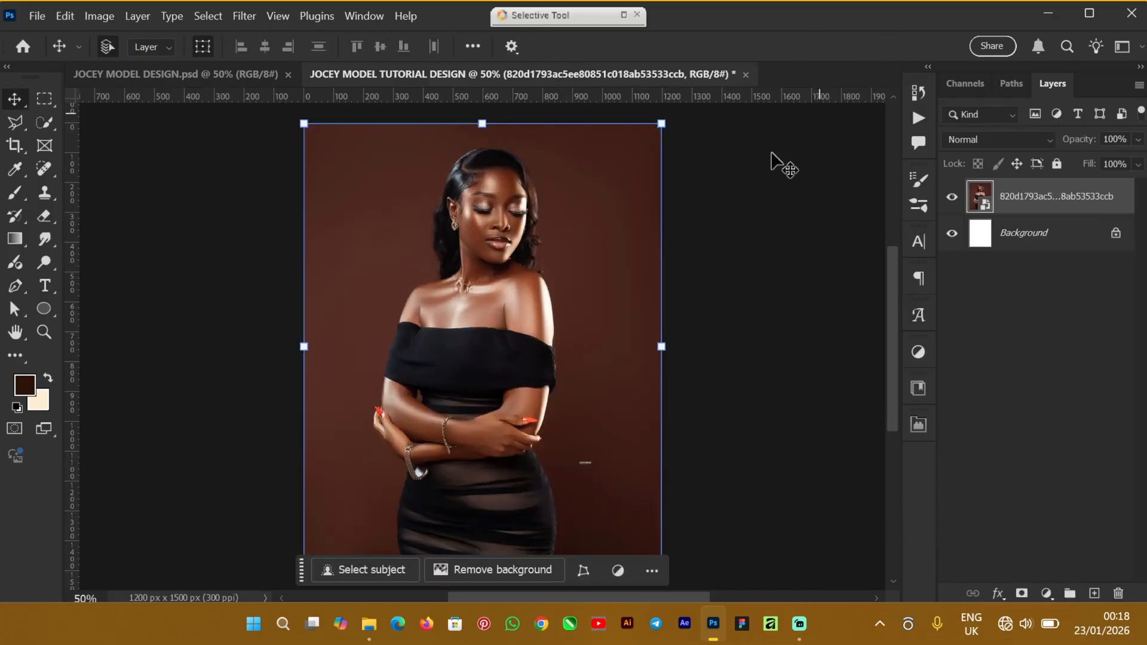
Scale the placed photo down to about 35.5% and centre it on the canvas
drag(661, 123, 635, 169)
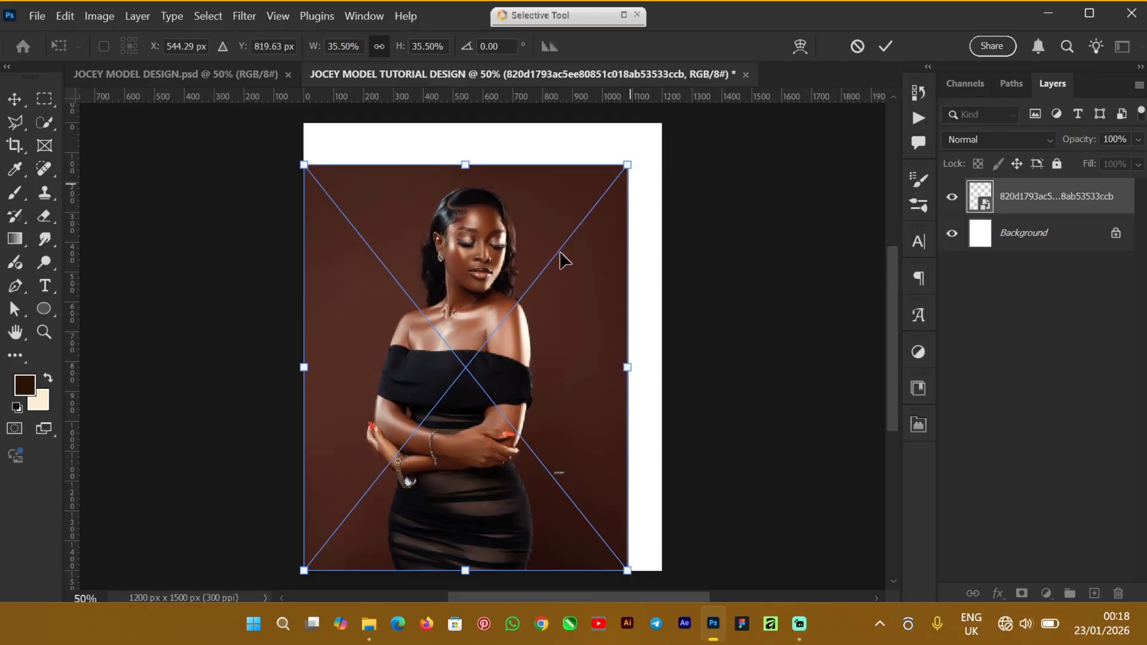
drag(561, 258, 557, 235)
click(885, 47)
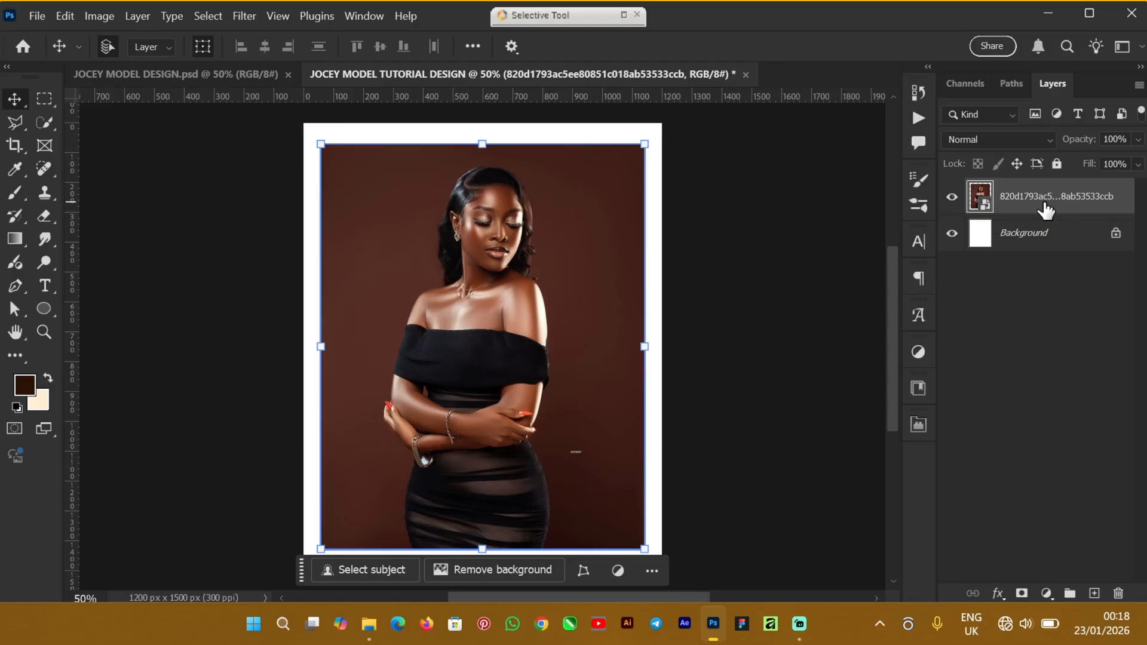
Duplicate the woman's photo layer and hide the original beneath it
key(ctrl+j)
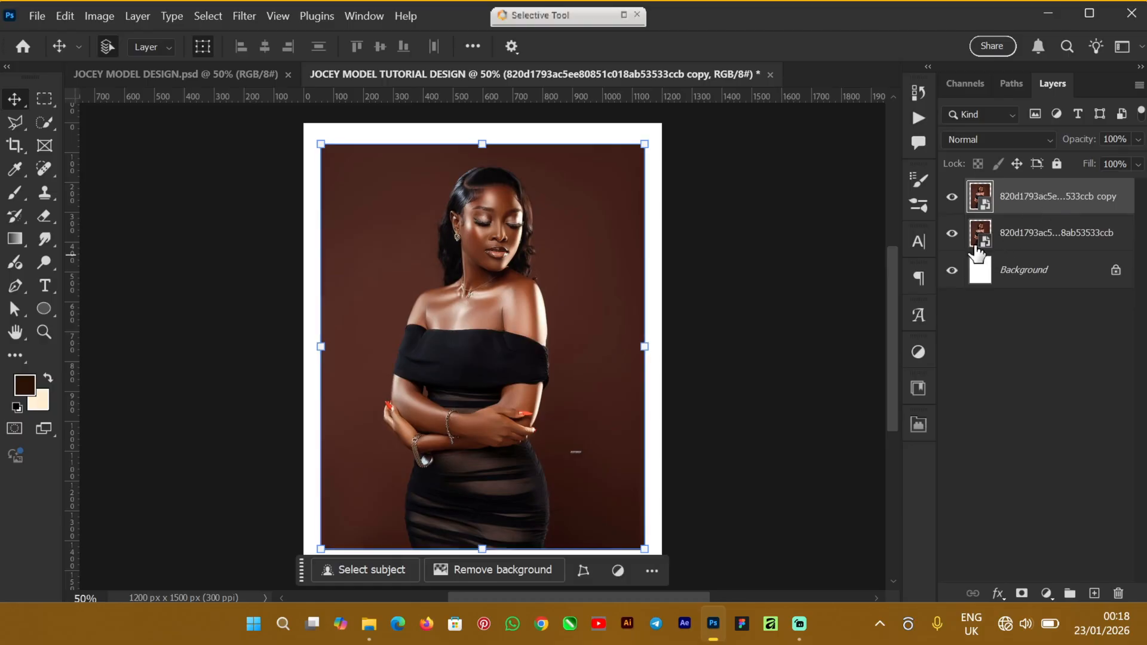
click(952, 233)
Apply a Shadows/Highlights adjustment to the duplicated photo, raising the shadows amount slightly above the default
click(97, 17)
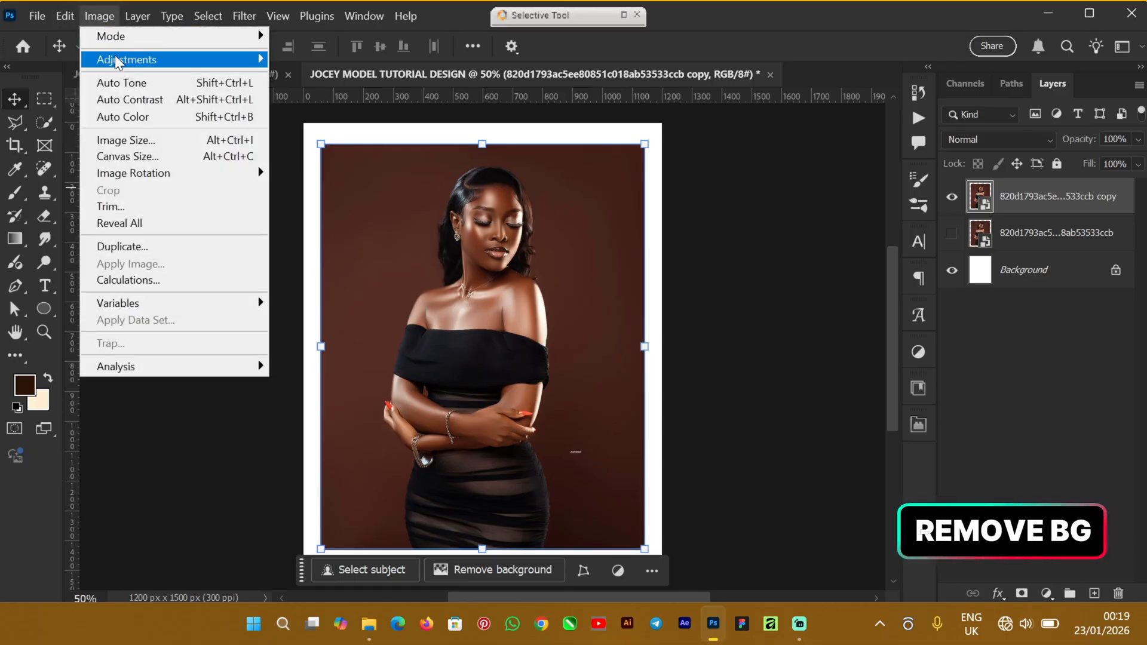
mouse_move(117, 61)
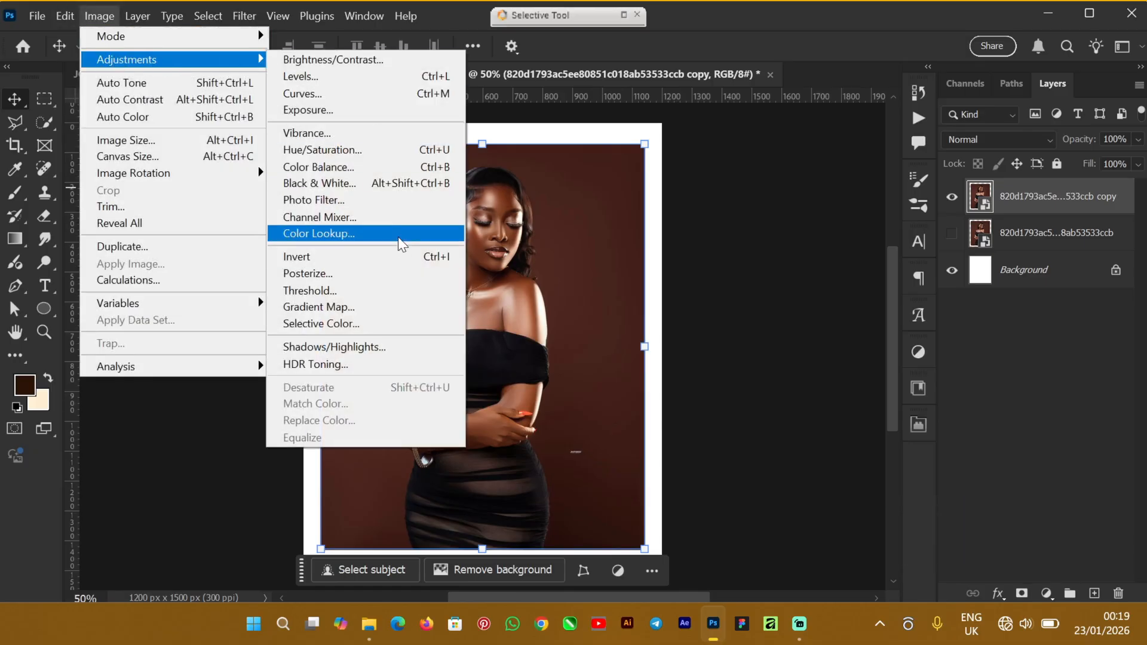
click(356, 346)
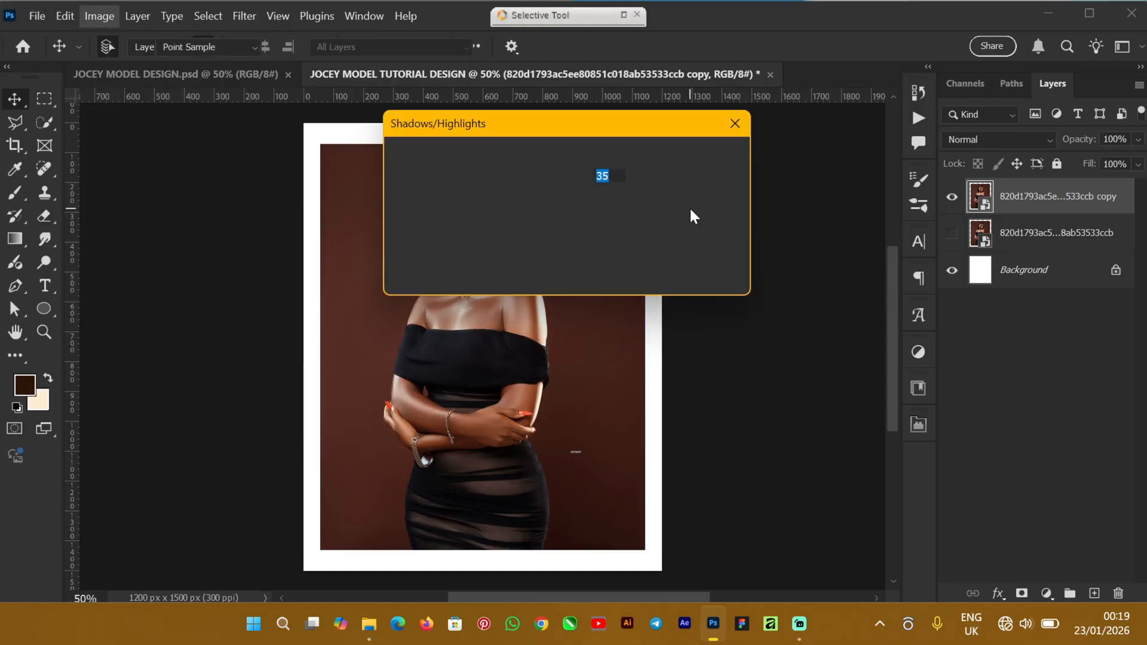
drag(596, 124, 833, 115)
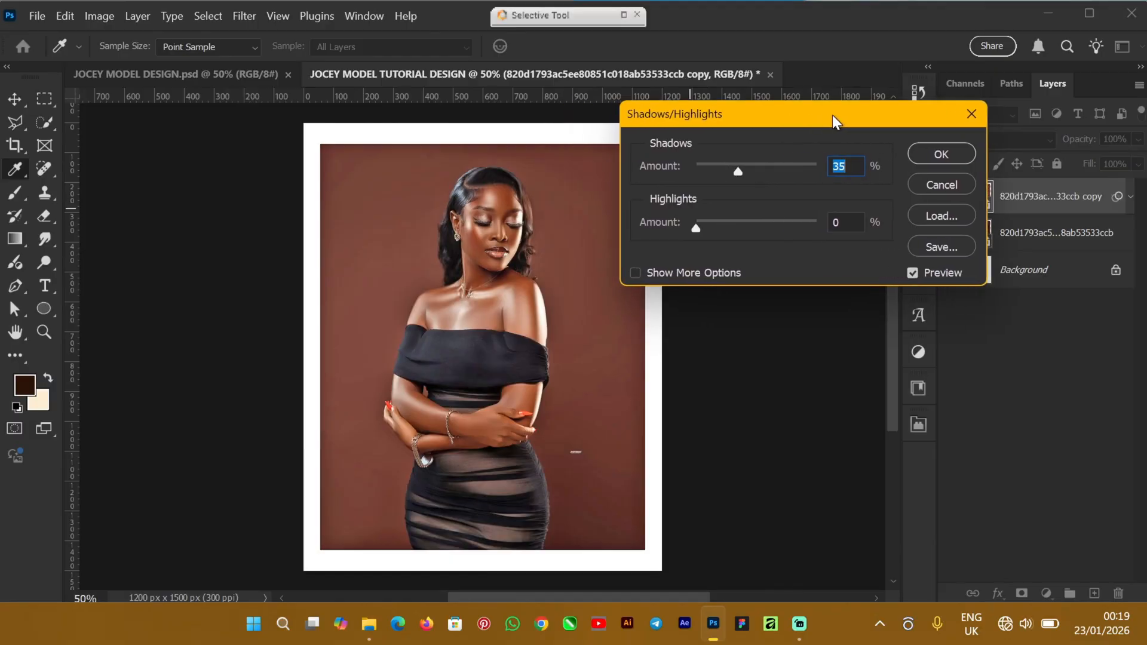
drag(738, 172, 747, 172)
drag(747, 172, 744, 172)
click(943, 153)
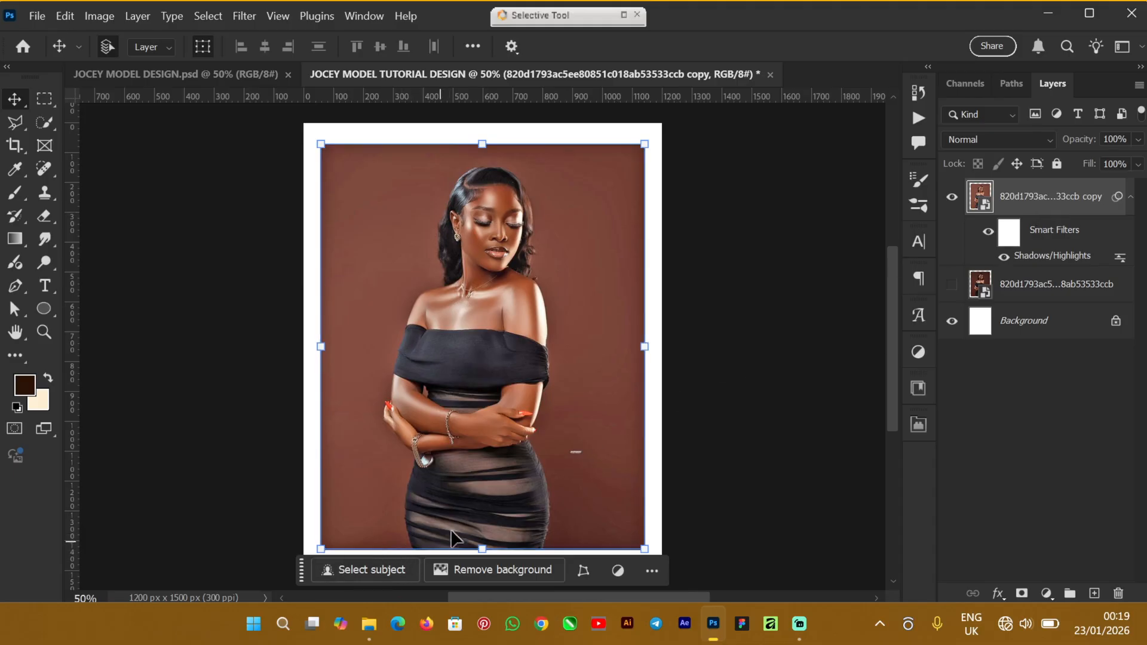
Select the woman in the duplicated photo with the automatic Select Subject command
click(204, 16)
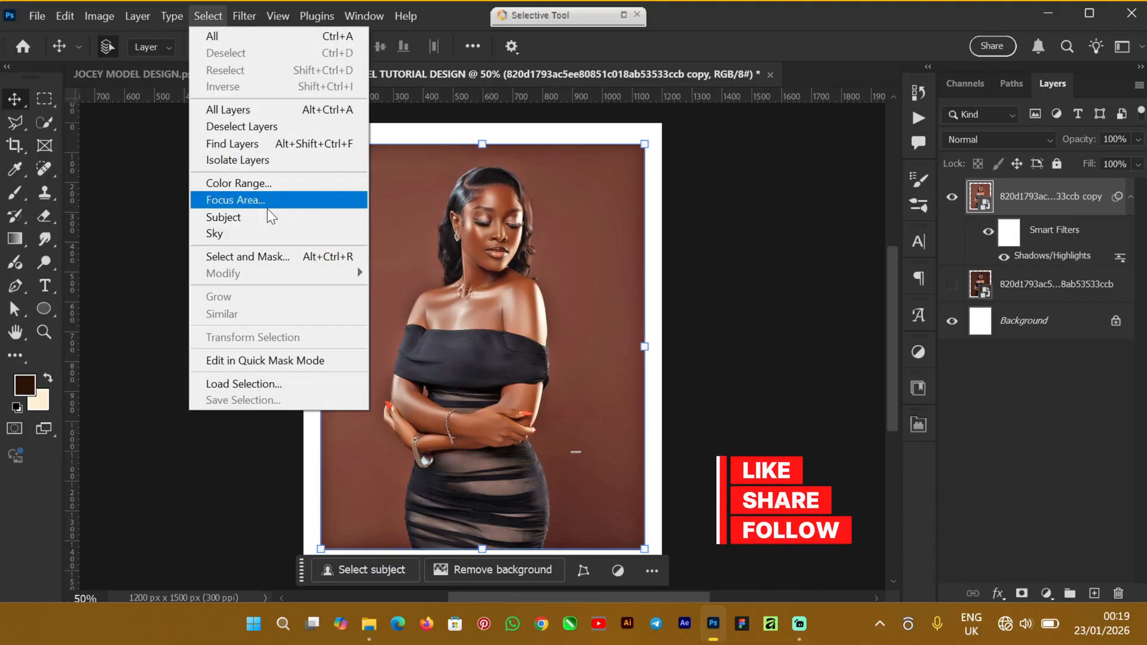
click(745, 45)
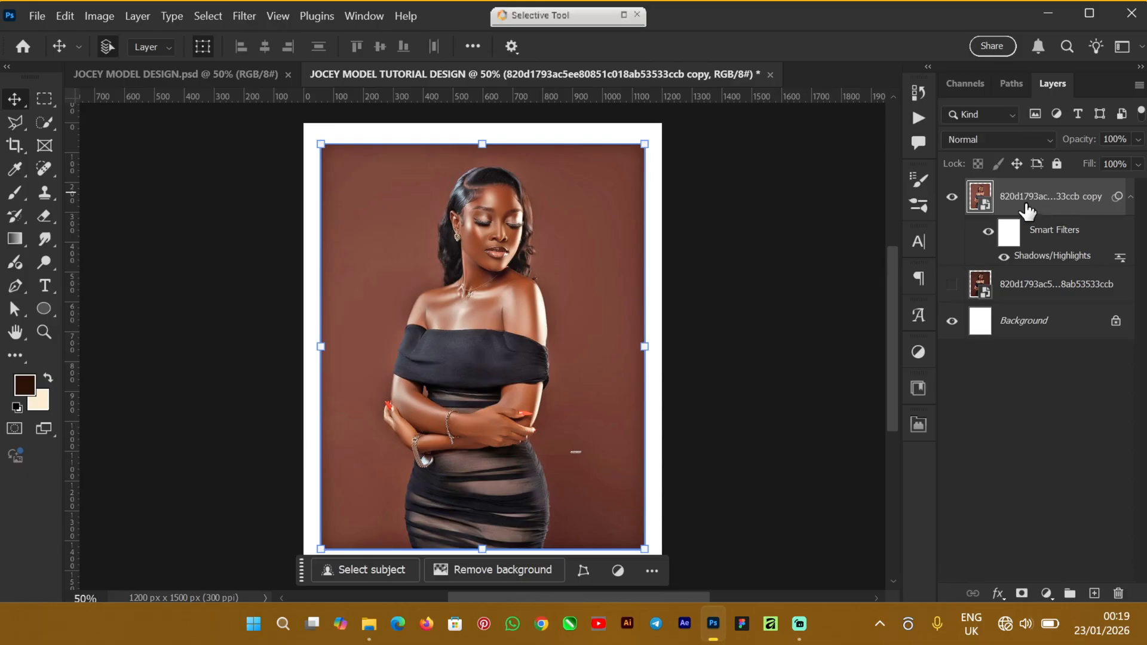
click(361, 568)
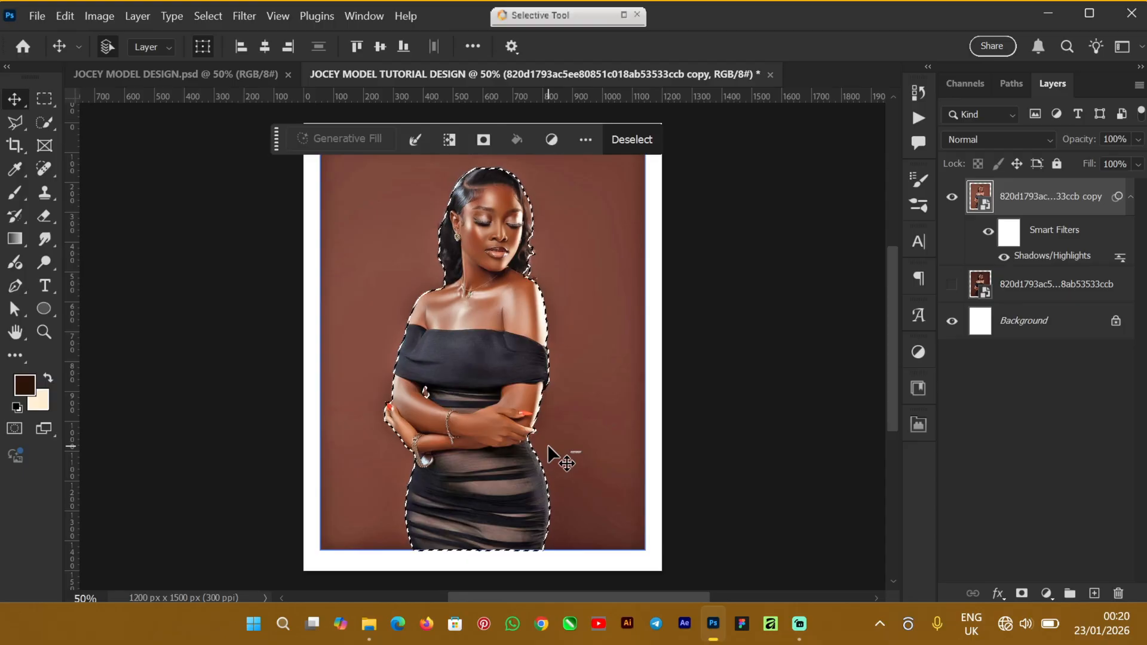
Switch to the Polygonal Lasso tool, adding to the existing selection, for refining the edge around the woman's head
key(ctrl+plus)
key(ctrl+plus)
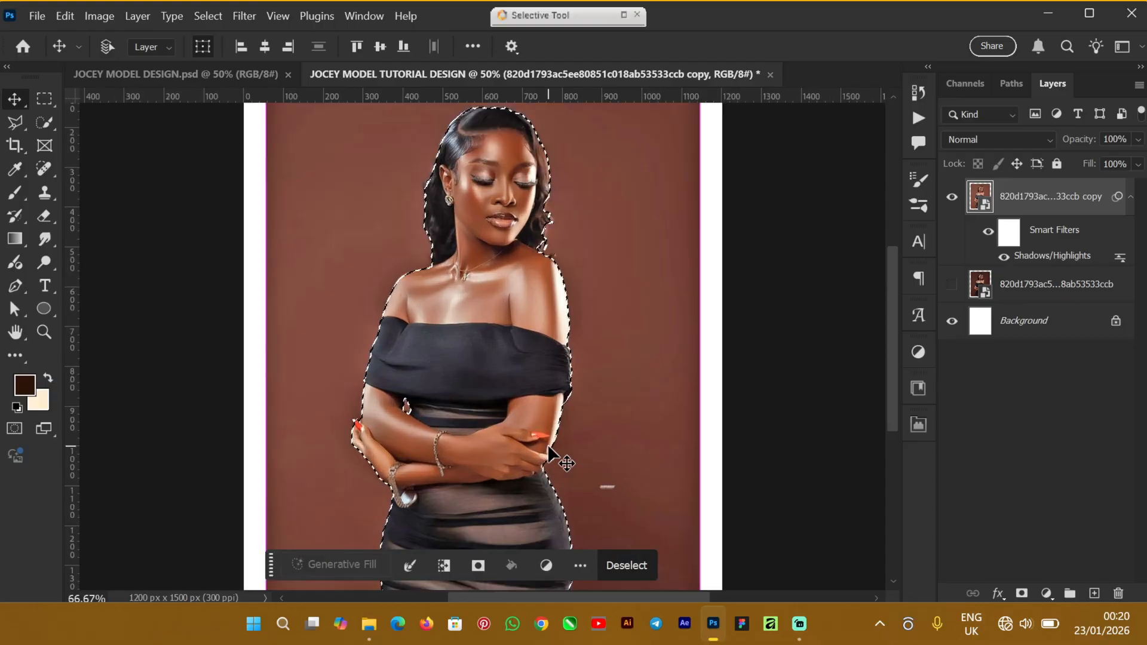
key(ctrl+plus)
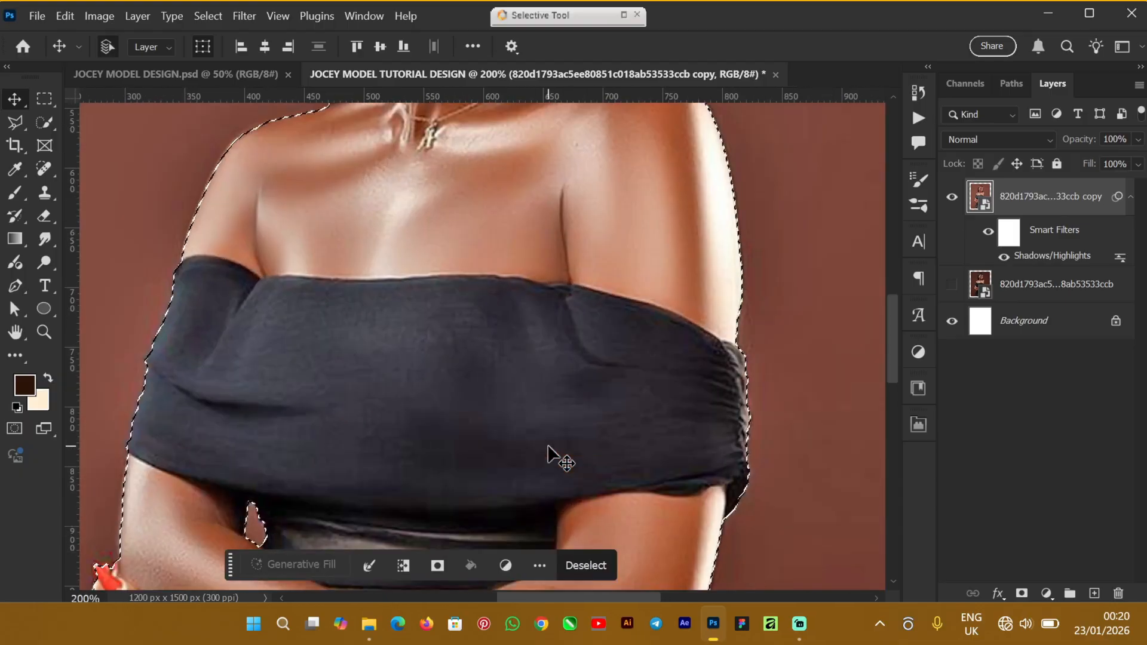
drag(899, 324, 895, 217)
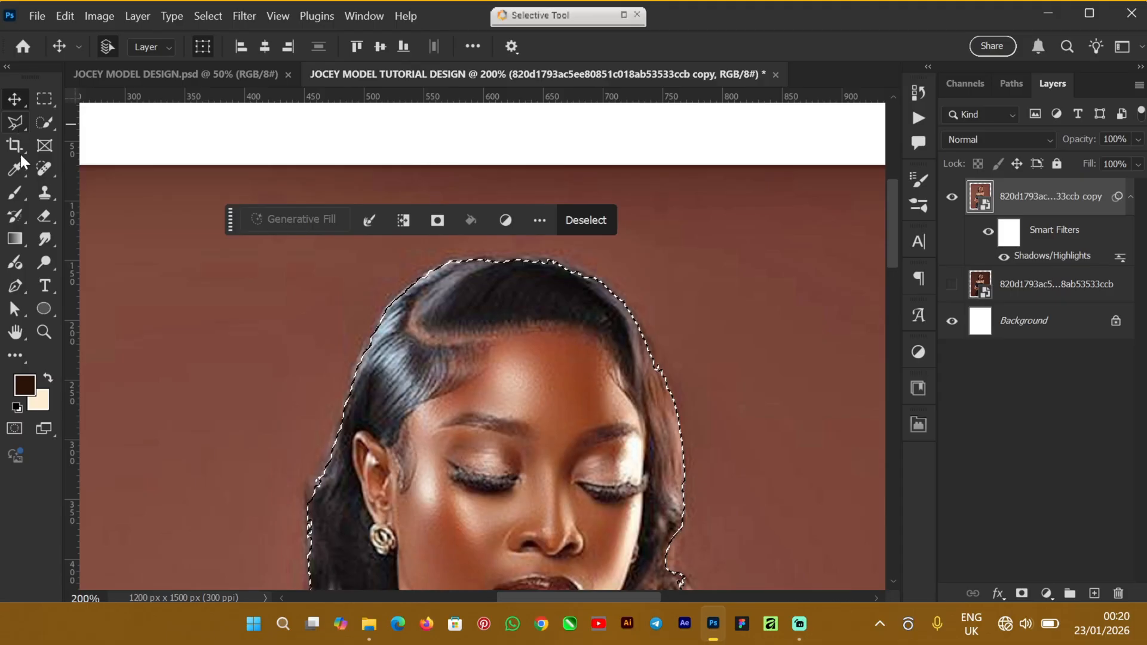
click(16, 126)
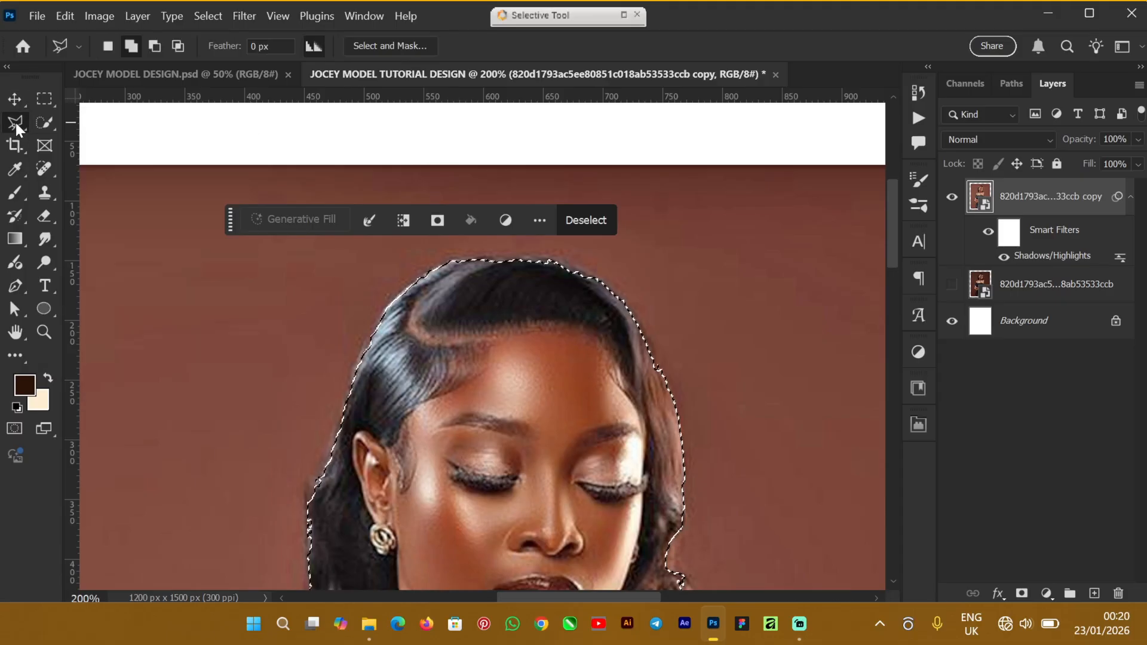
right_click(21, 128)
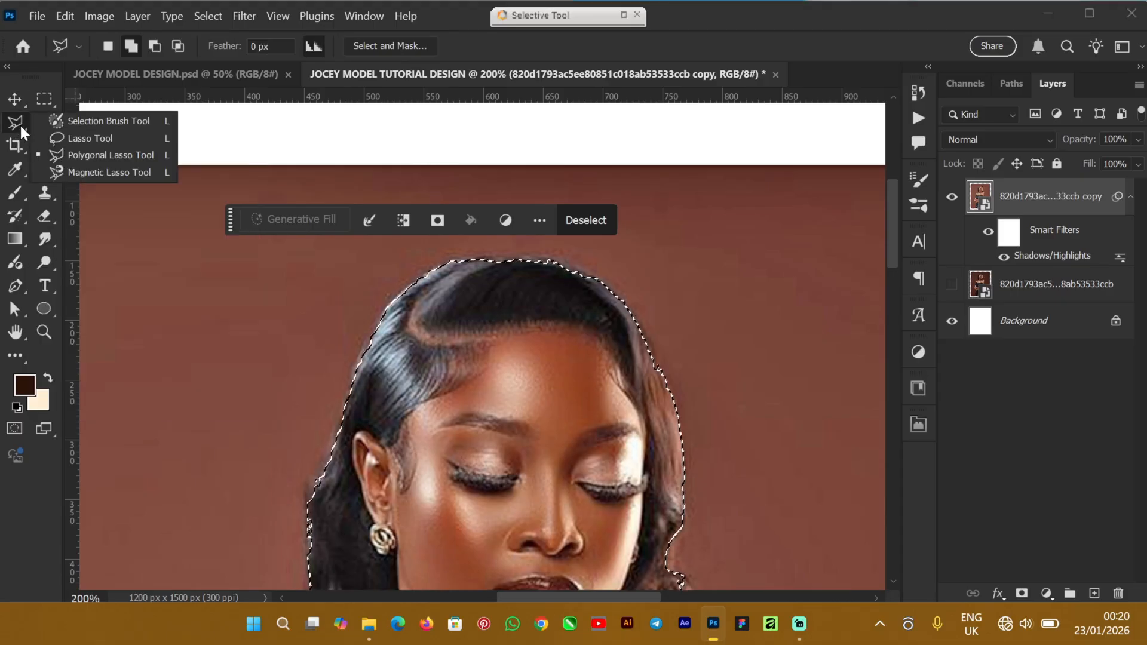
click(82, 155)
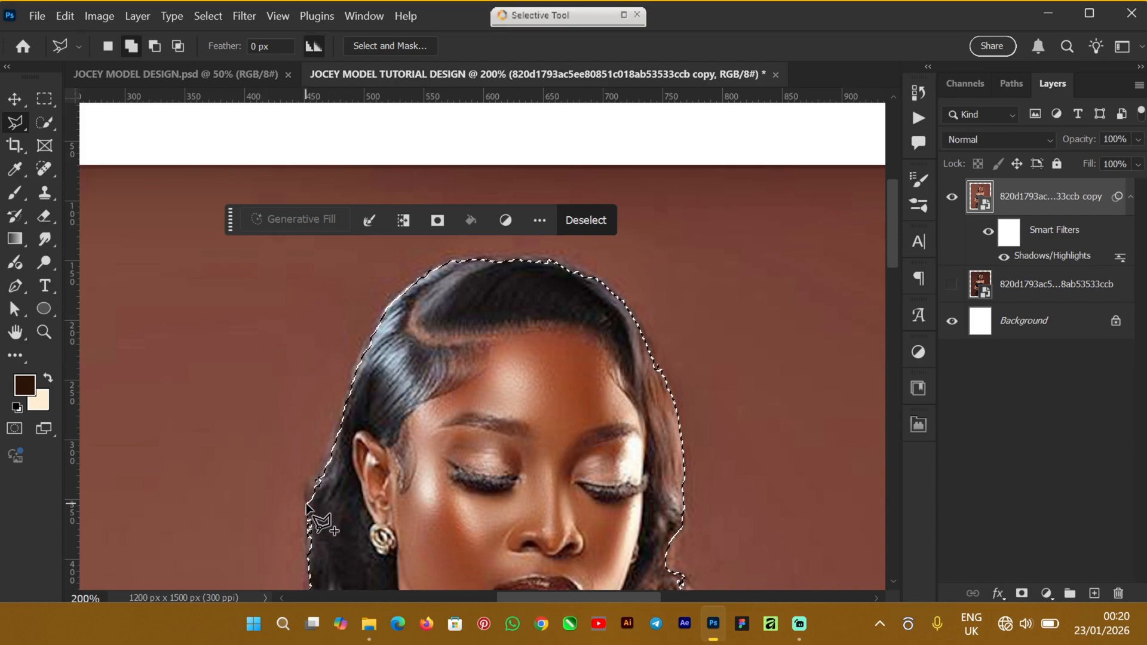
click(306, 483)
click(307, 480)
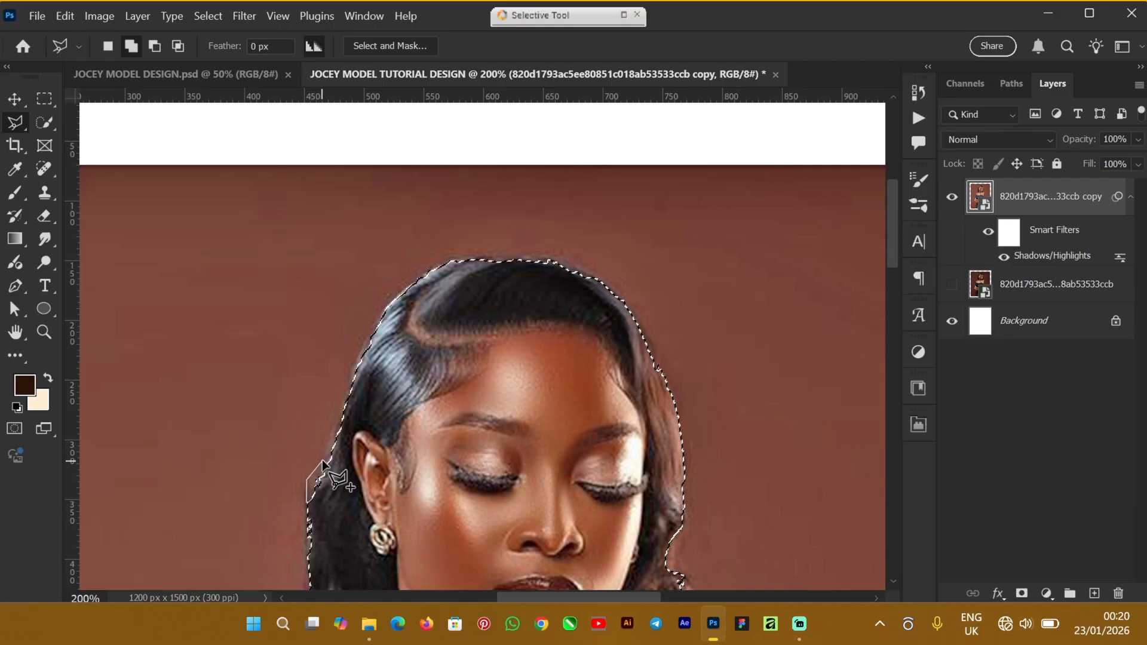
click(327, 447)
click(339, 419)
click(348, 381)
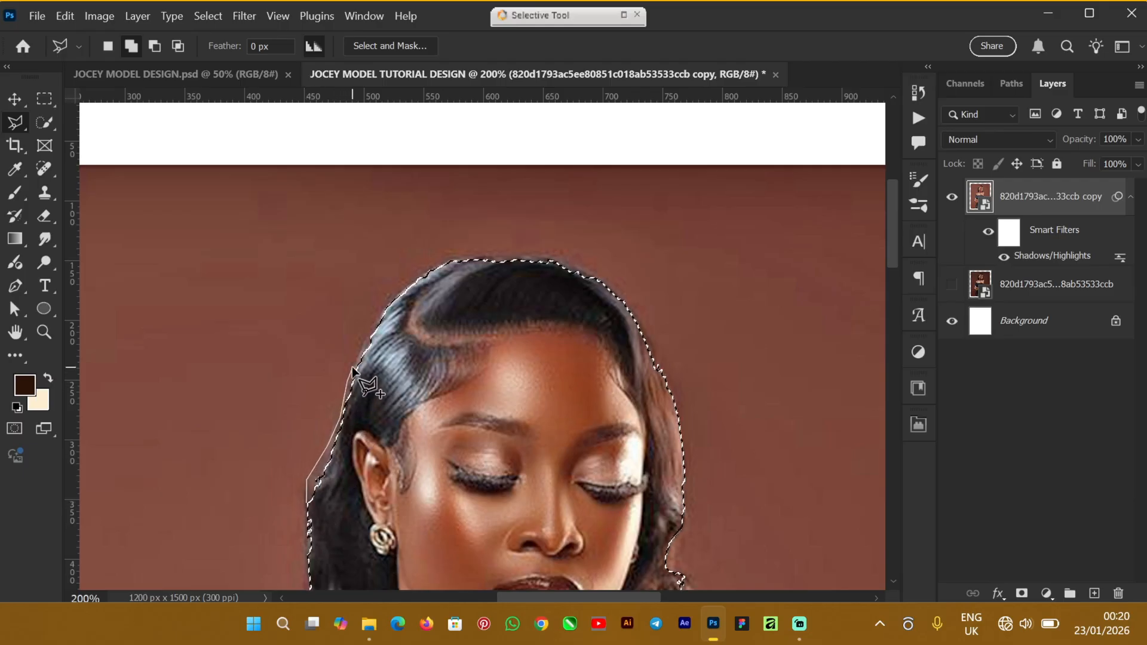
double_click(366, 340)
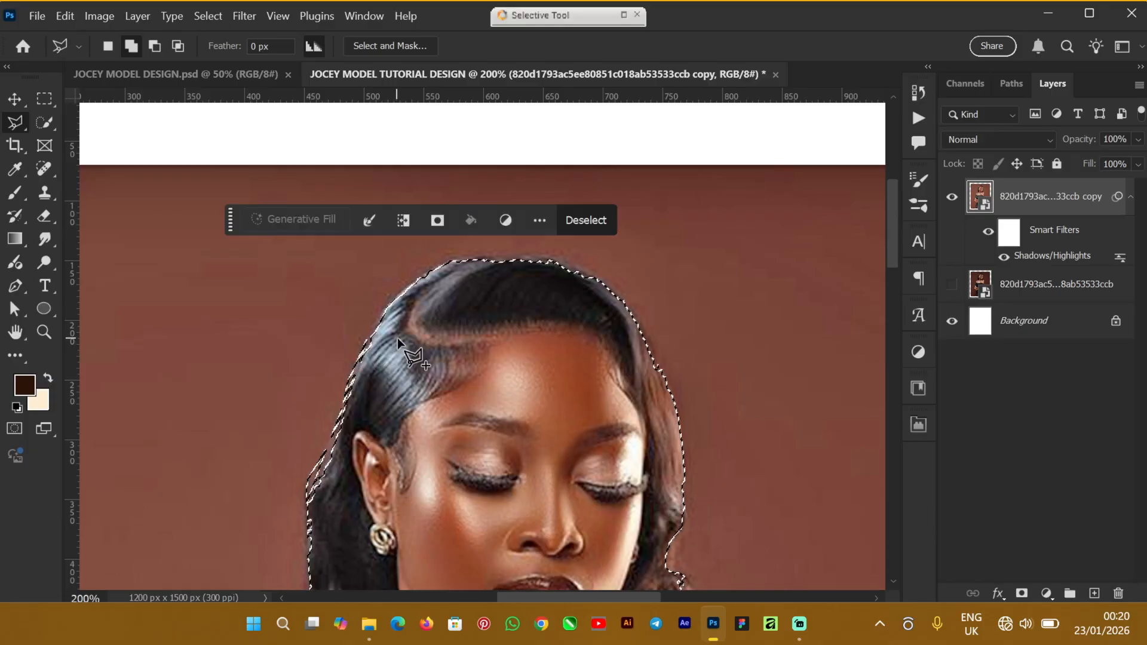
key(ctrl+z)
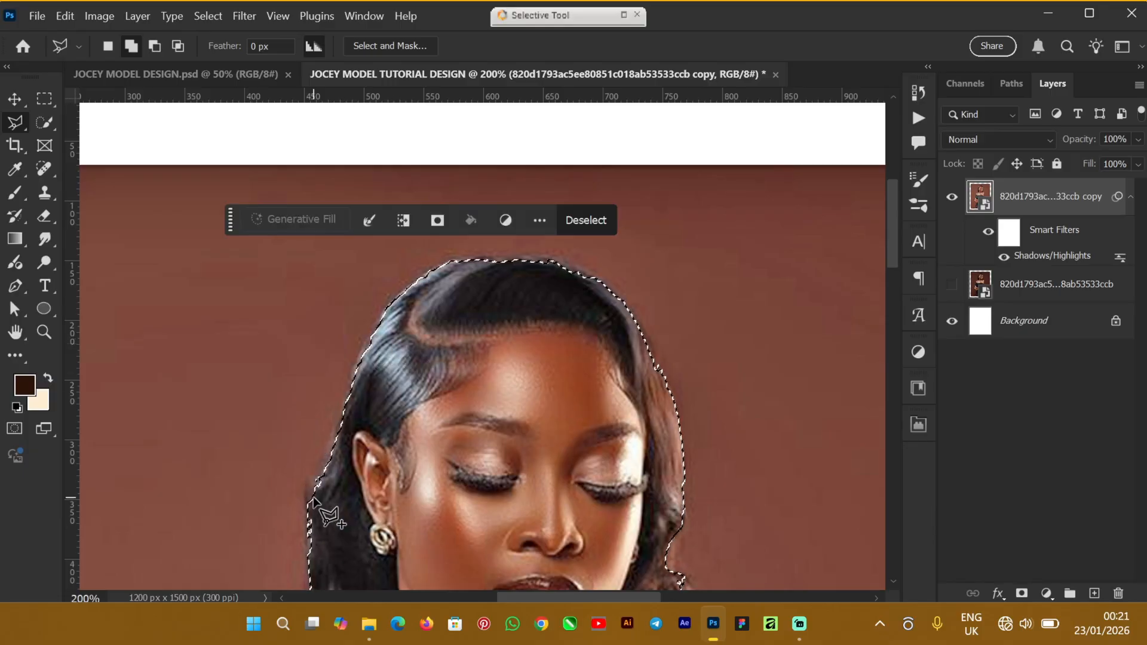
Add the missed hair edge on the ear side of the woman's head to the selection with a polygonal outline
click(309, 500)
click(306, 477)
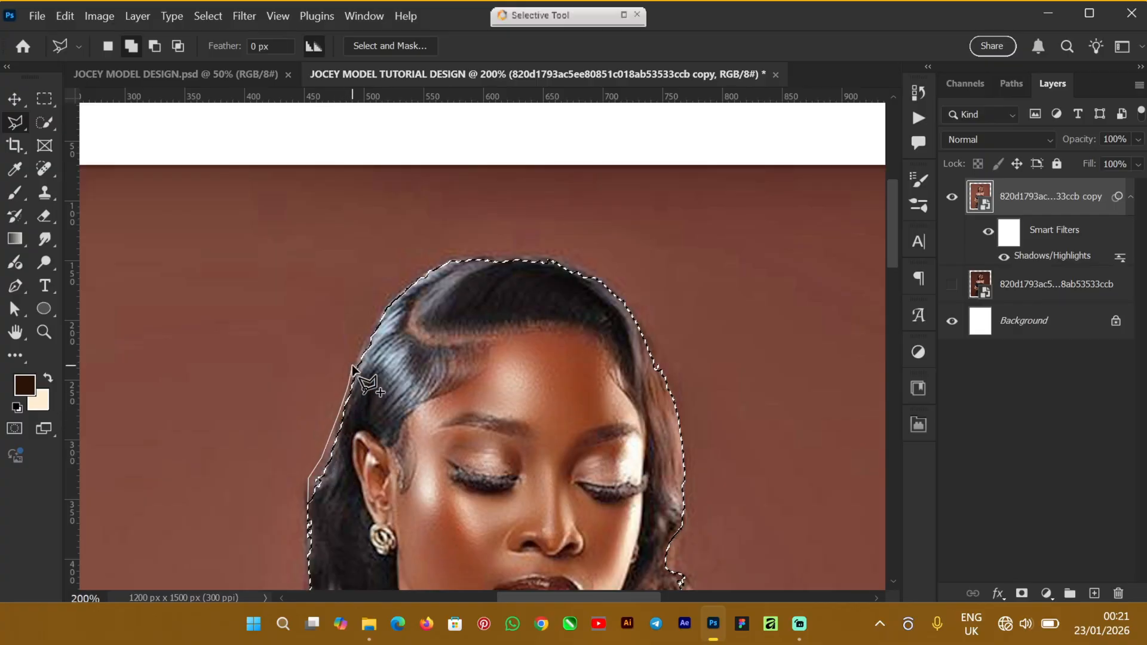
click(366, 344)
click(409, 344)
double_click(385, 417)
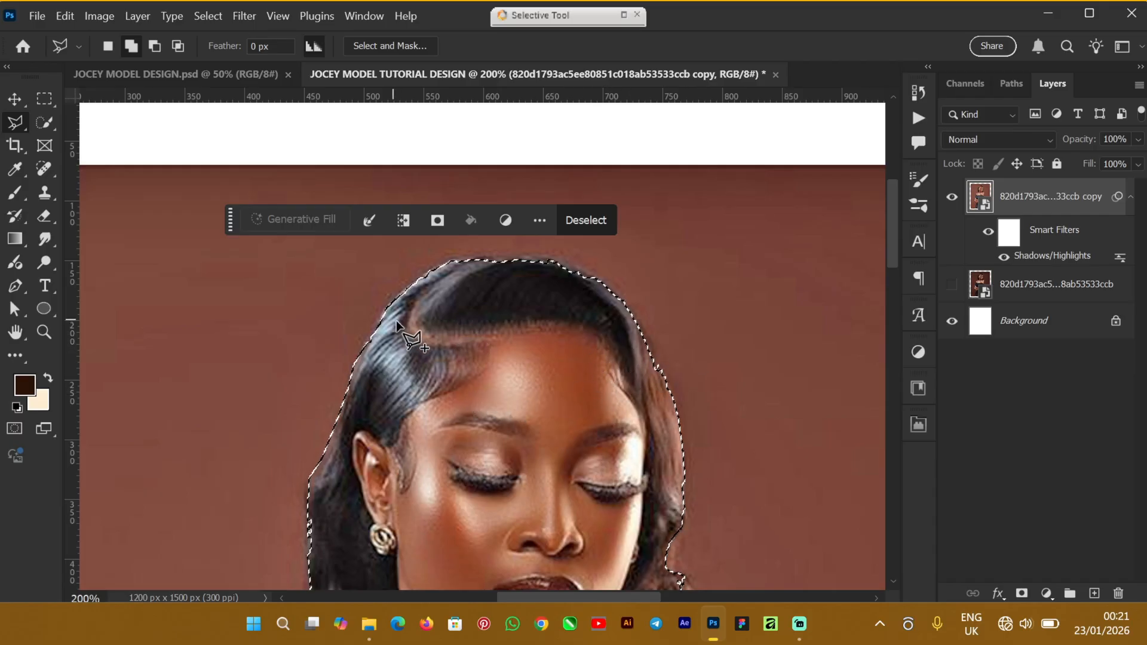
Extend the selection over the crown of her hair by tracing just outside its upper edge
click(375, 327)
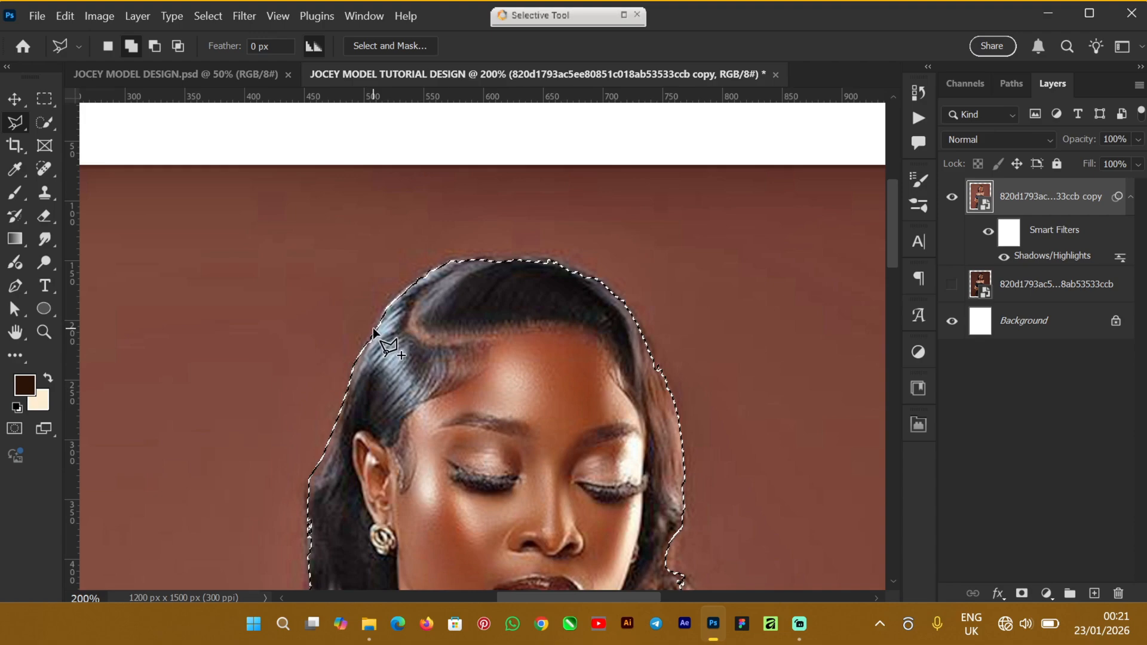
click(399, 289)
click(421, 276)
click(438, 263)
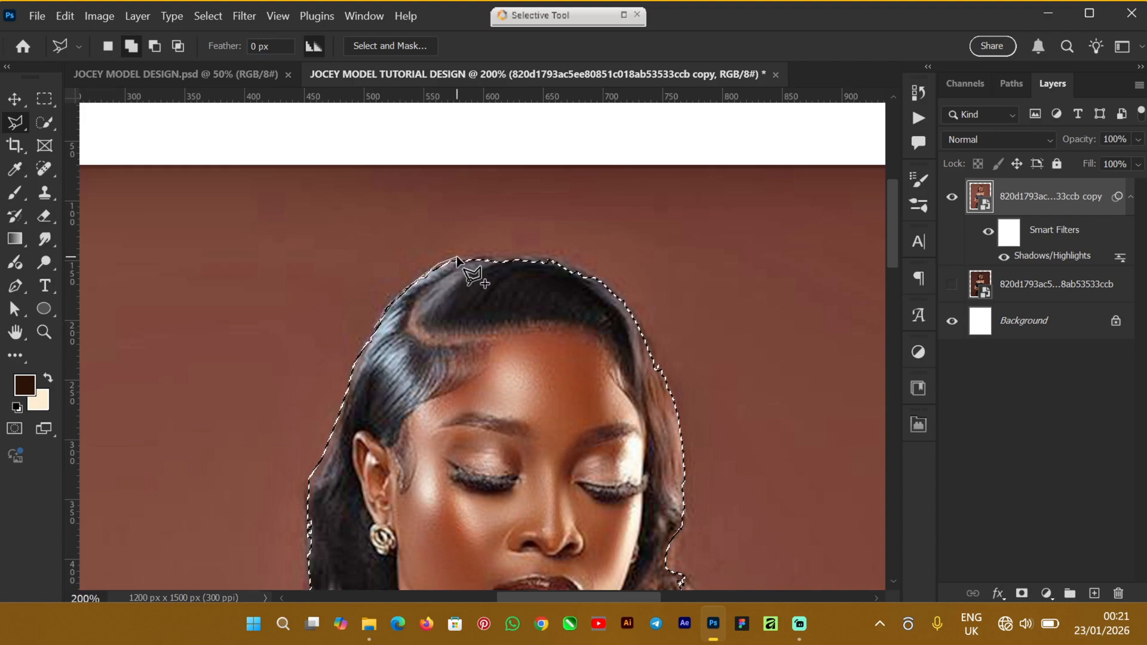
click(457, 259)
click(550, 259)
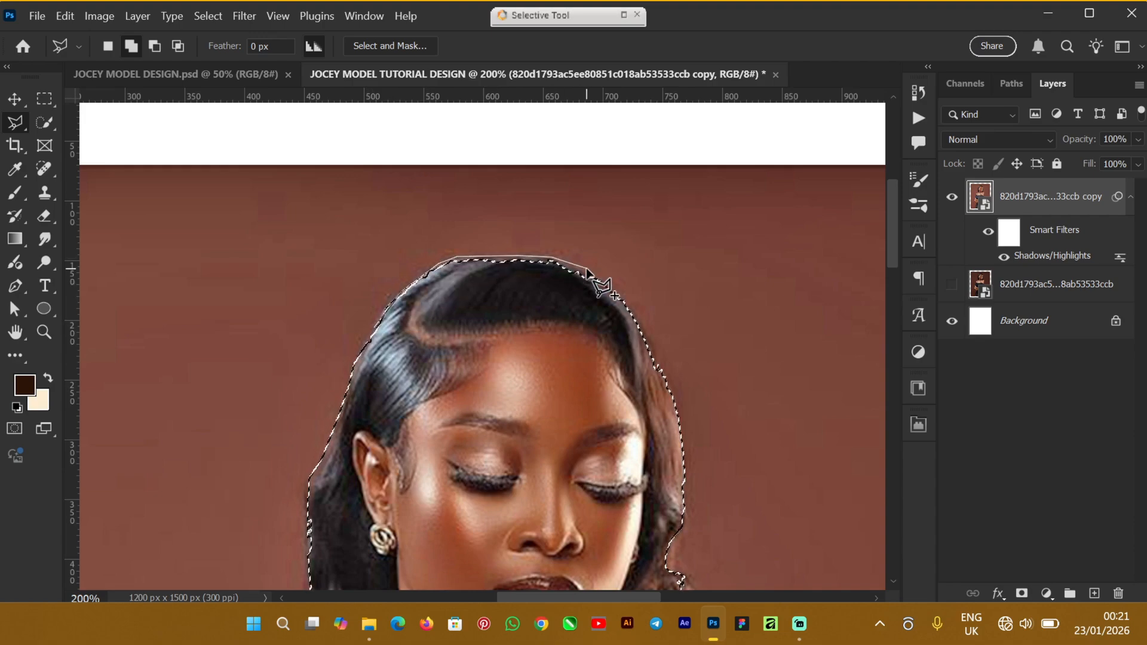
click(587, 269)
click(614, 287)
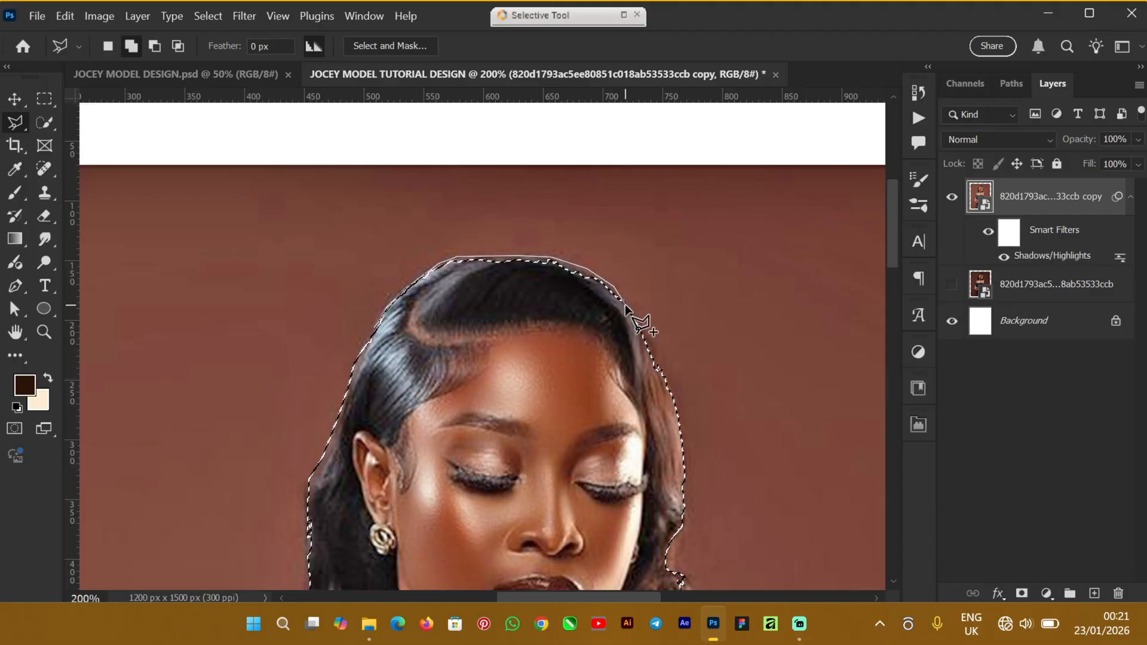
key(Return)
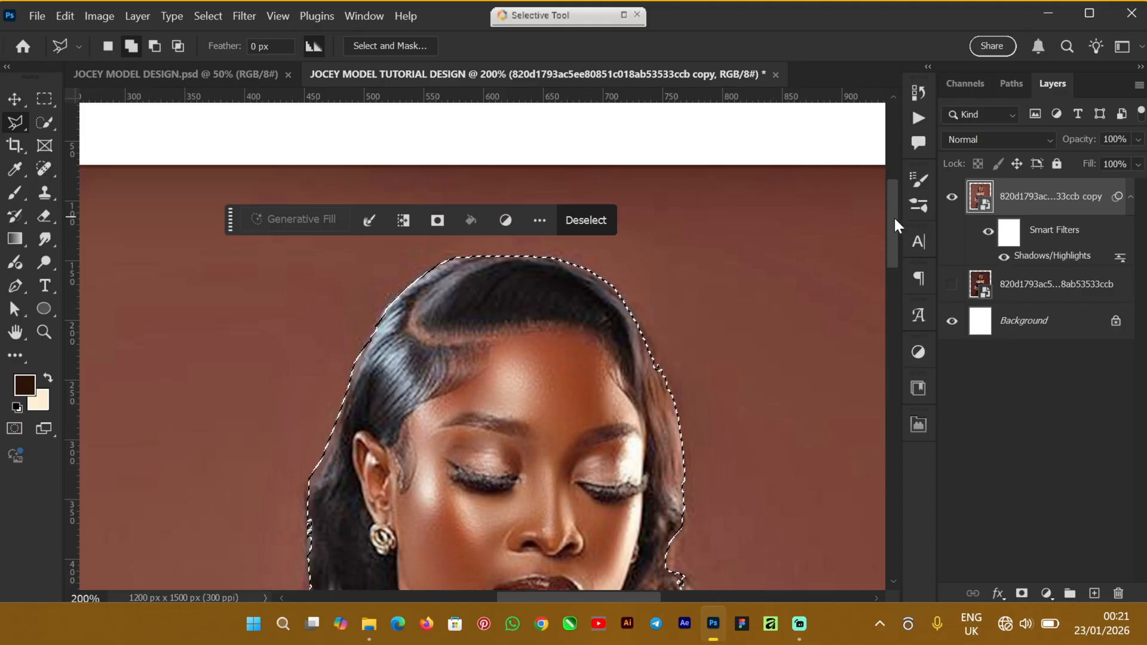
Copy the selected woman to a new layer and hide the duplicated photo beneath it
drag(894, 216, 900, 354)
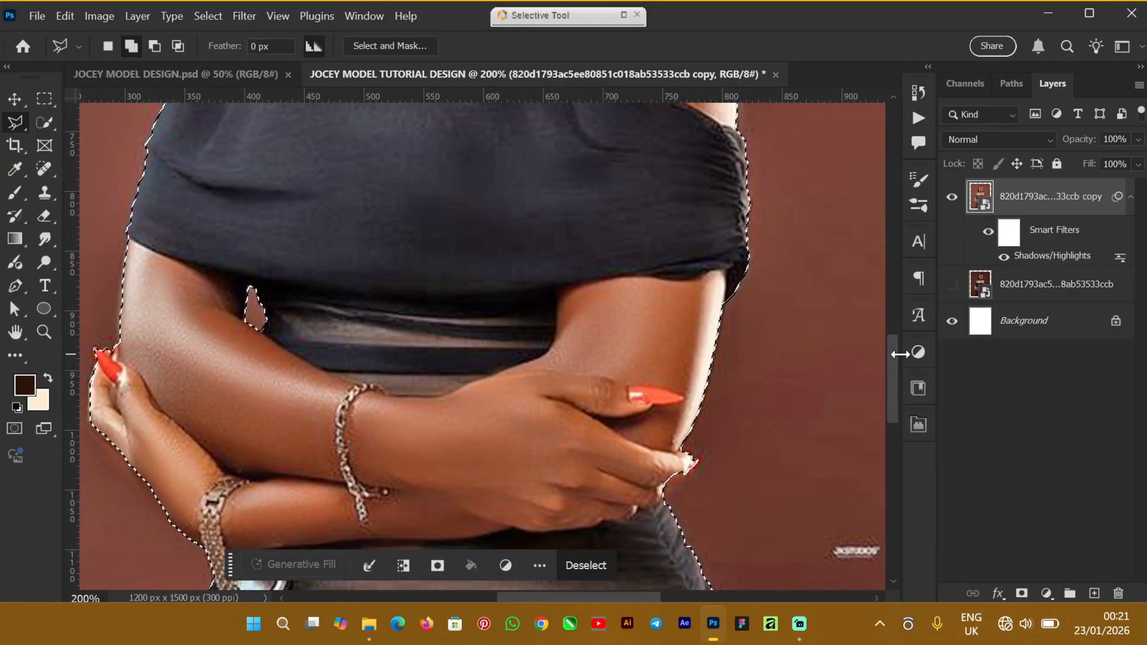
key(ctrl+minus)
key(ctrl+minus)
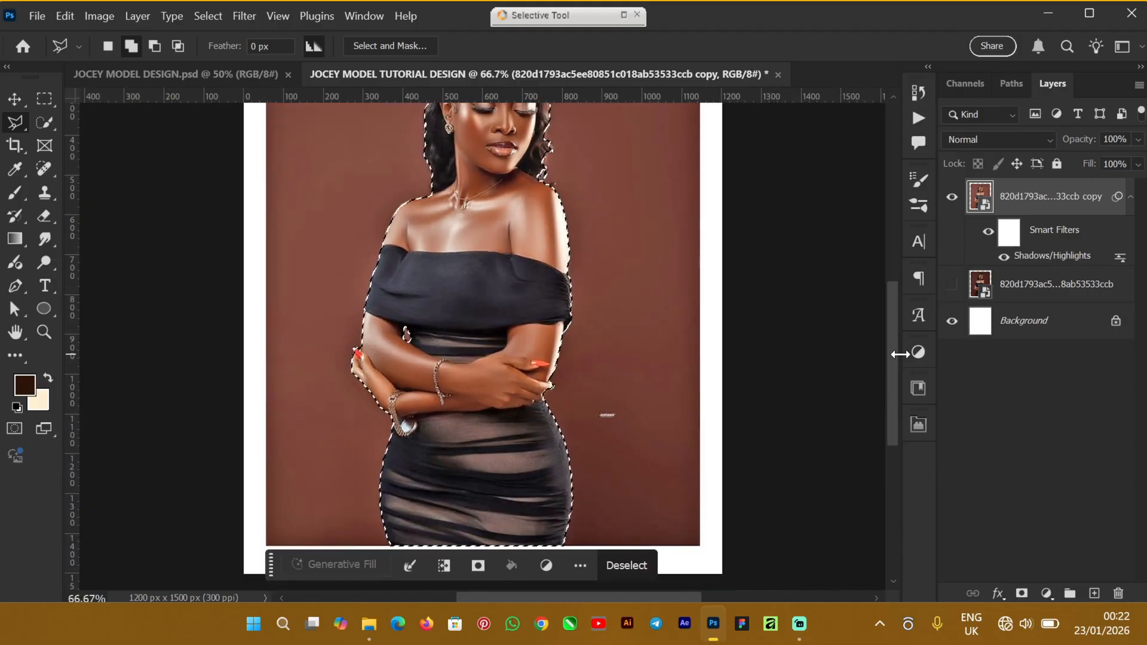
drag(893, 345, 888, 299)
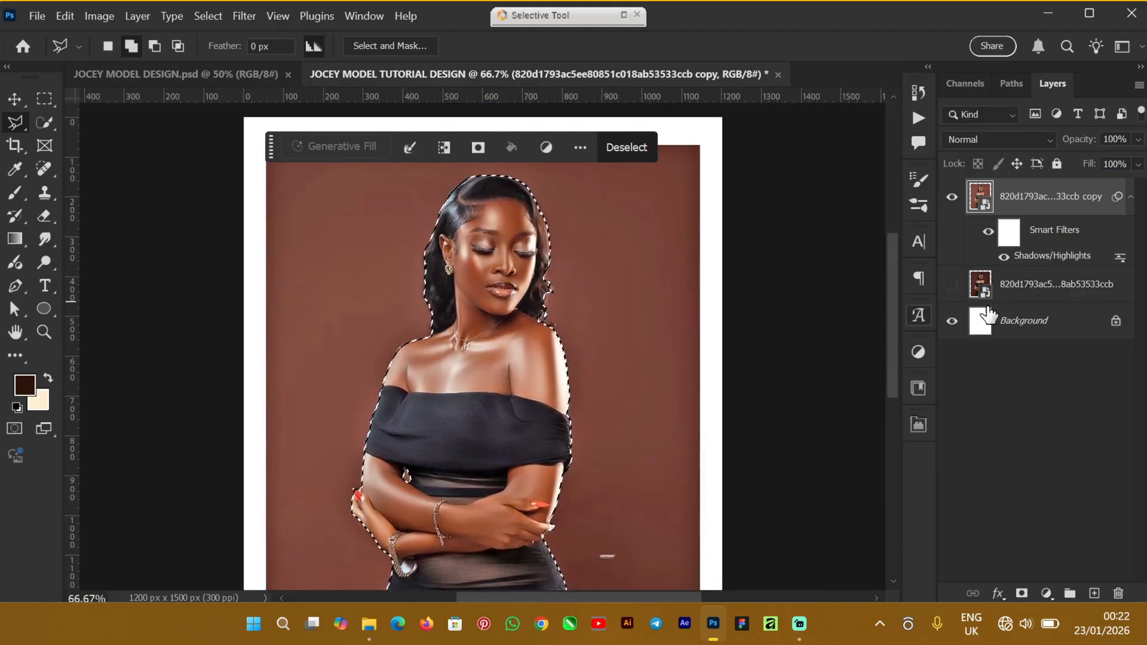
key(ctrl+j)
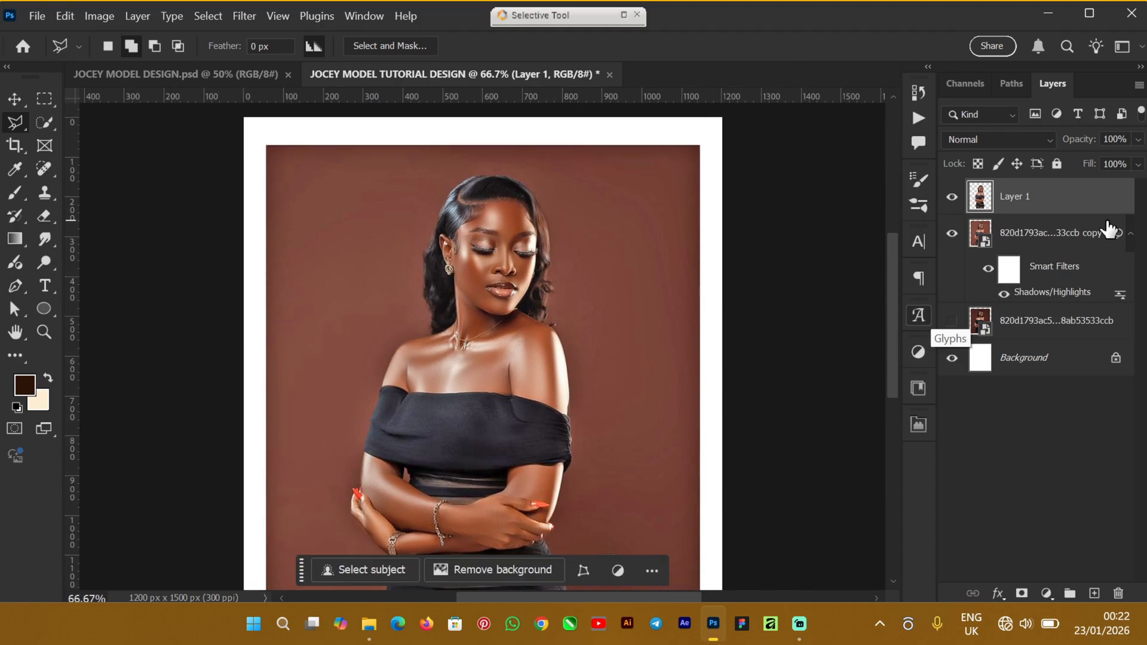
click(951, 233)
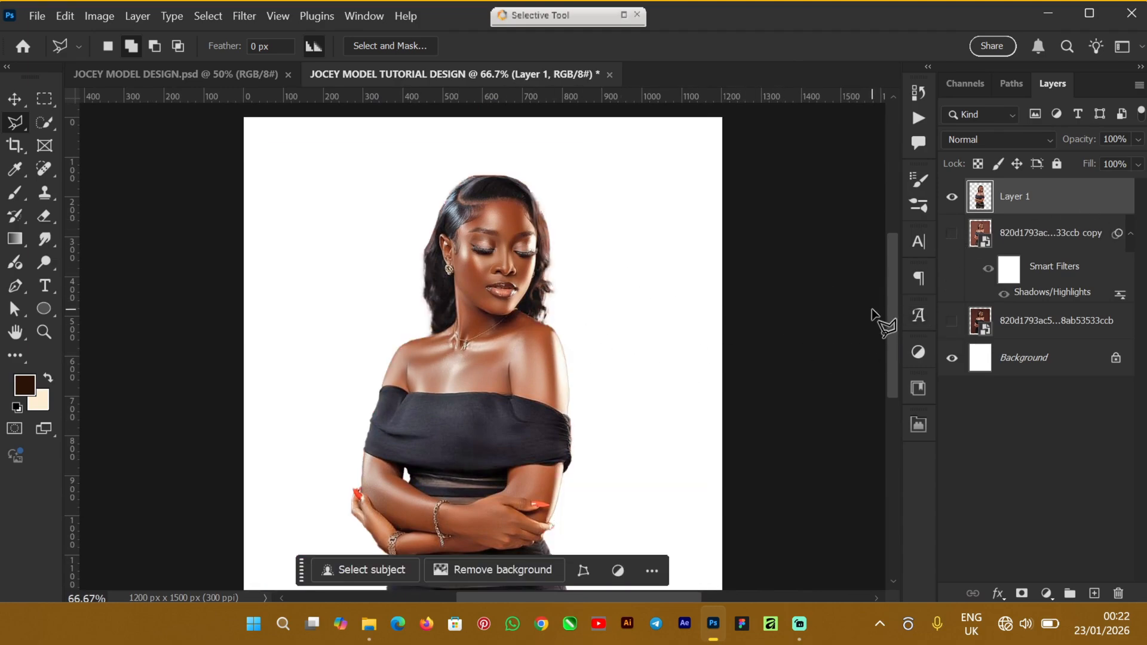
mouse_move(892, 243)
mouse_down()
mouse_move(891, 342)
mouse_move(897, 262)
mouse_up()
click(18, 100)
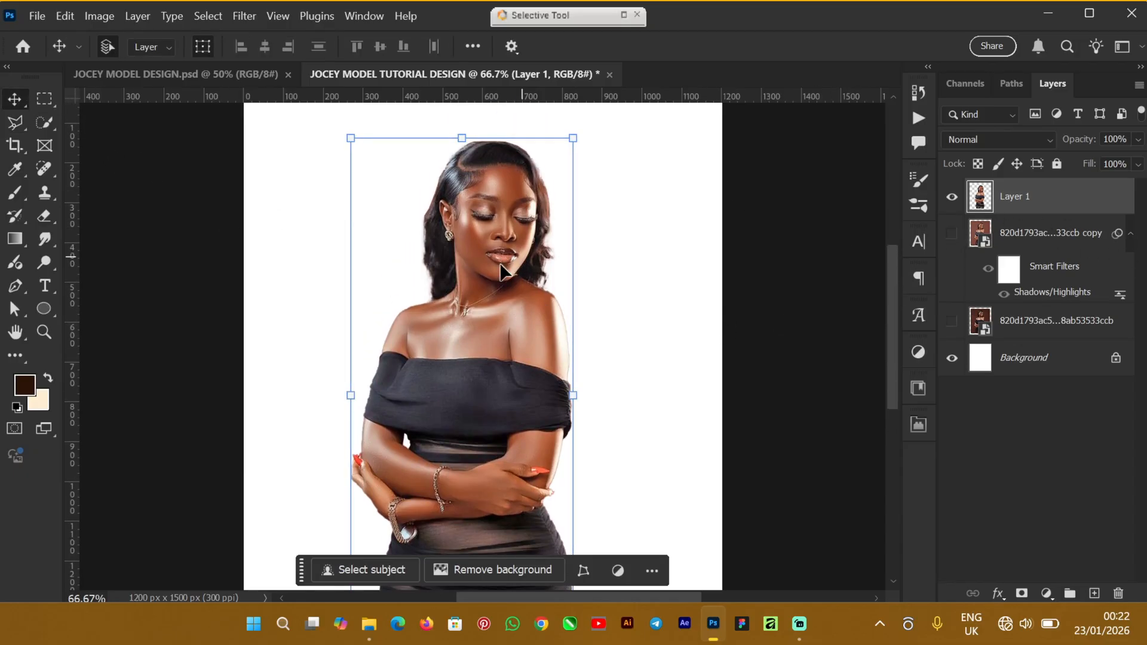
Compare the cut-out with the finished JOCEY MODEL DESIGN.psd poster, then return to the tutorial document
click(180, 74)
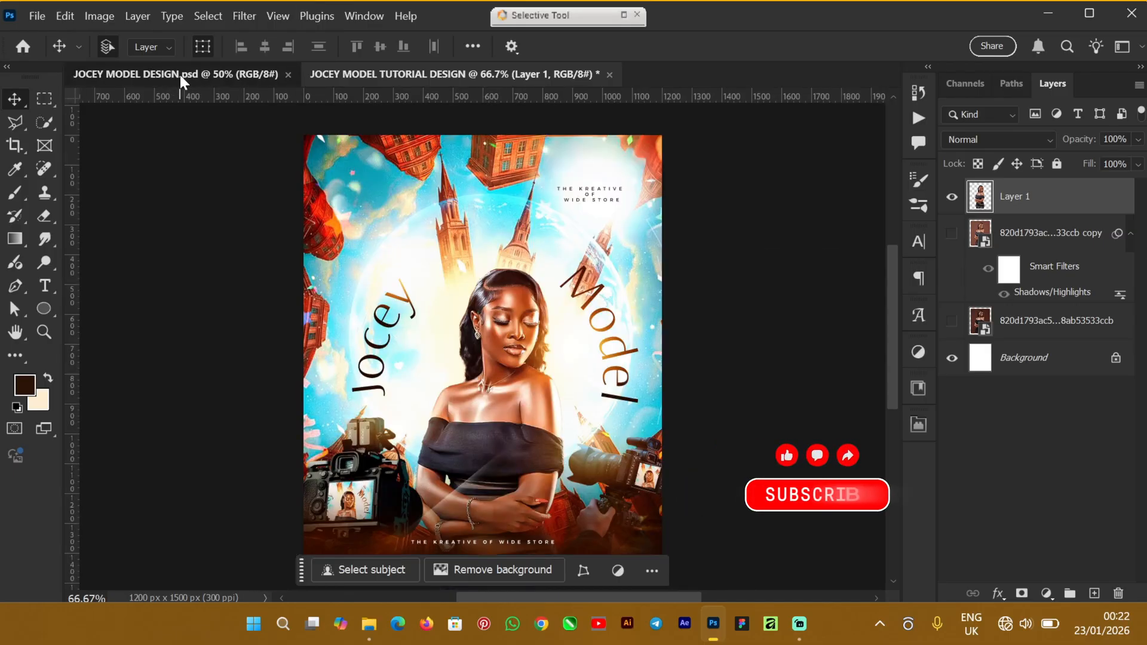
click(683, 294)
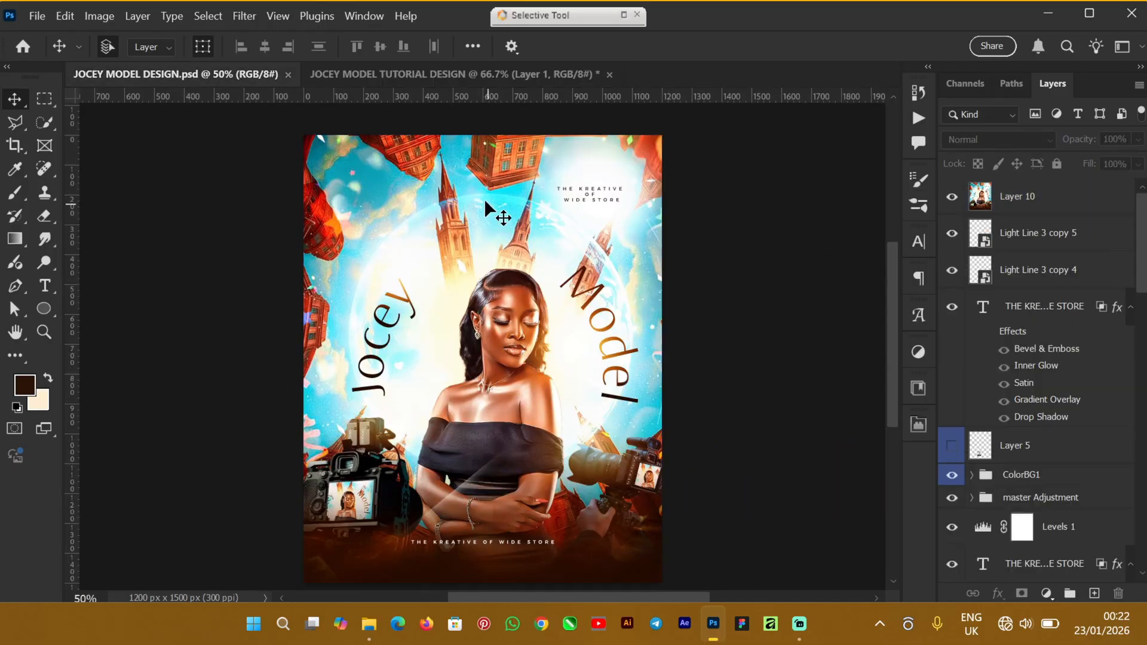
click(364, 70)
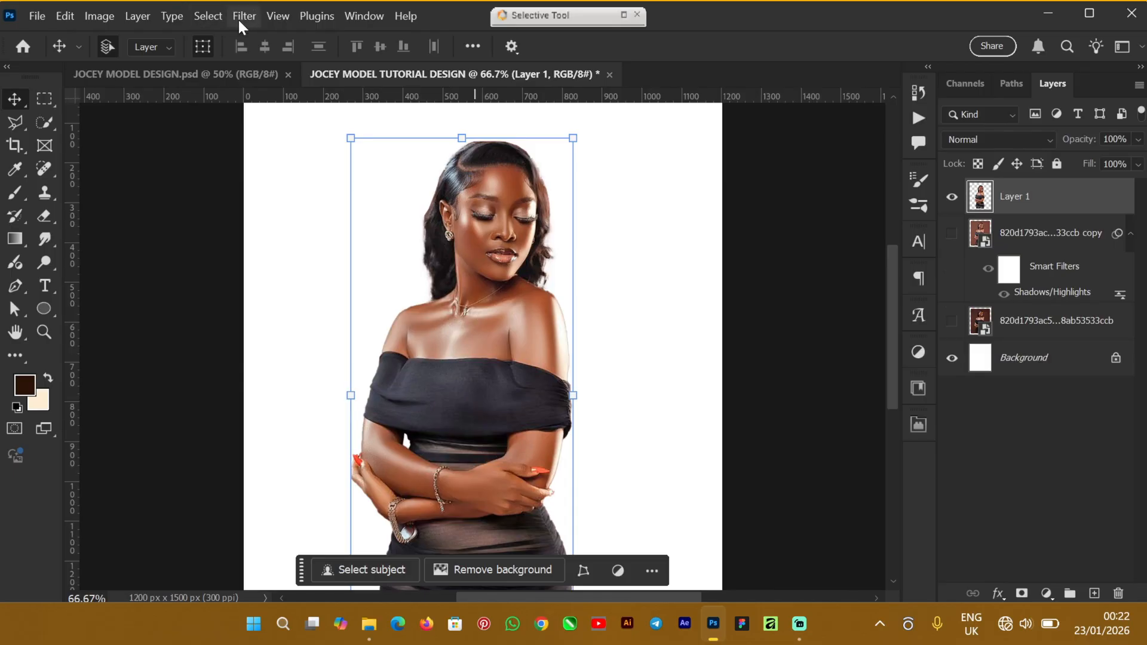
Open the Camera Raw Filter on the cut-out woman and set Texture to +16 and Clarity to +11
click(242, 18)
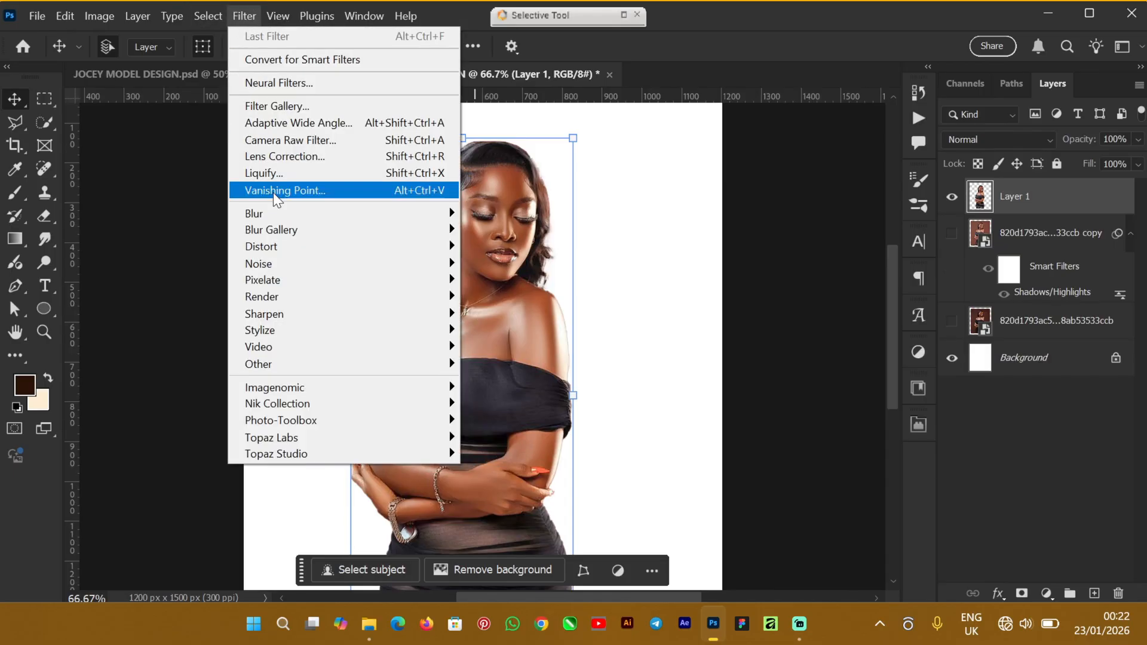
click(295, 138)
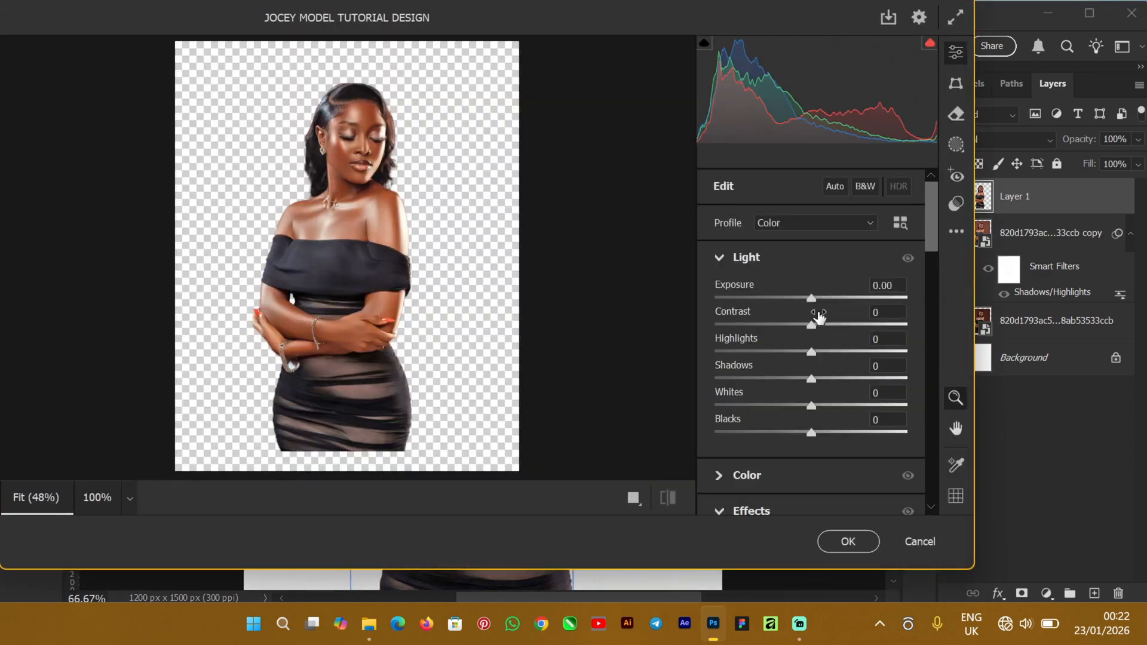
scroll(939, 240, down, 10)
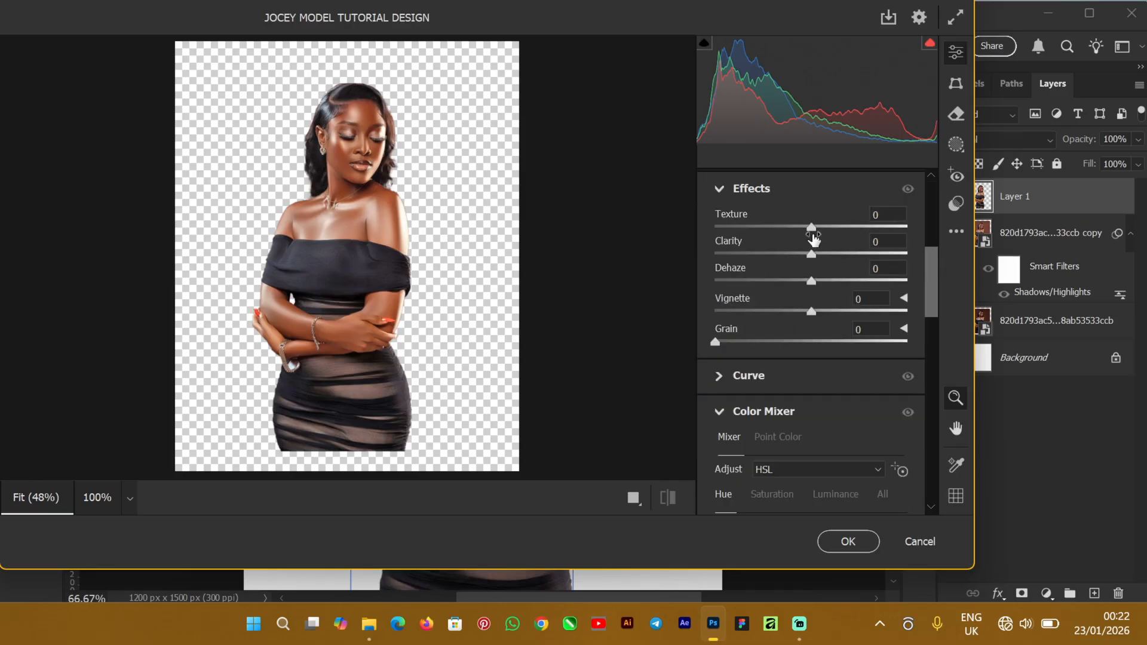
drag(811, 228, 823, 255)
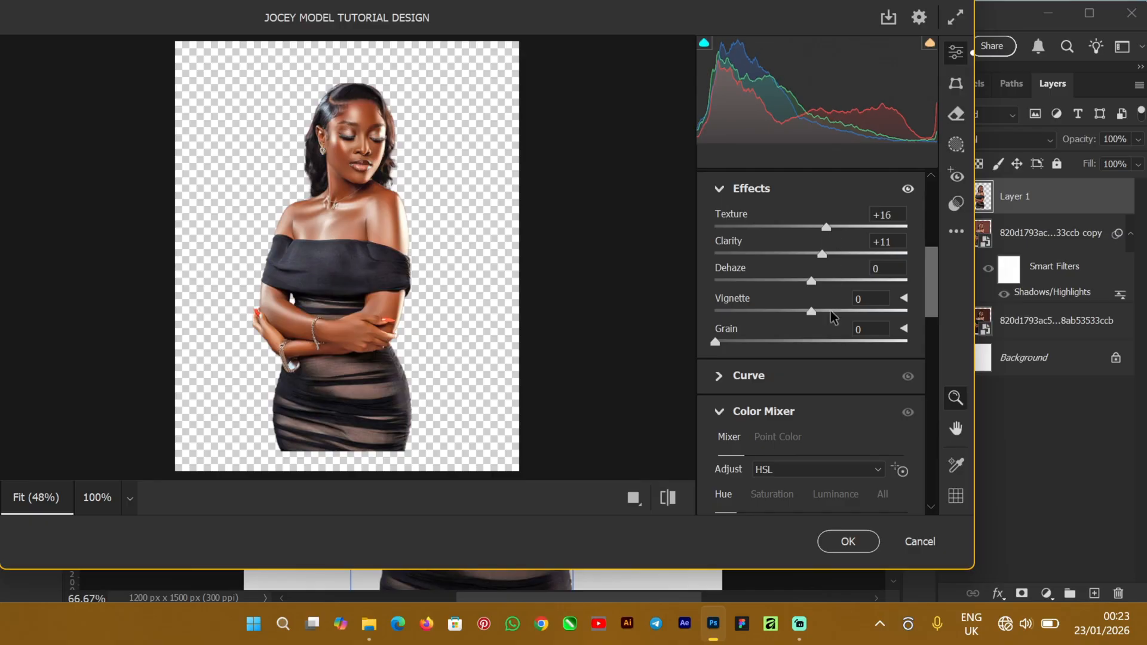
Set Sharpening to 32, Noise Reduction to 21 and Highlights to +9, and apply the Camera Raw filter
scroll(916, 263, down, 8)
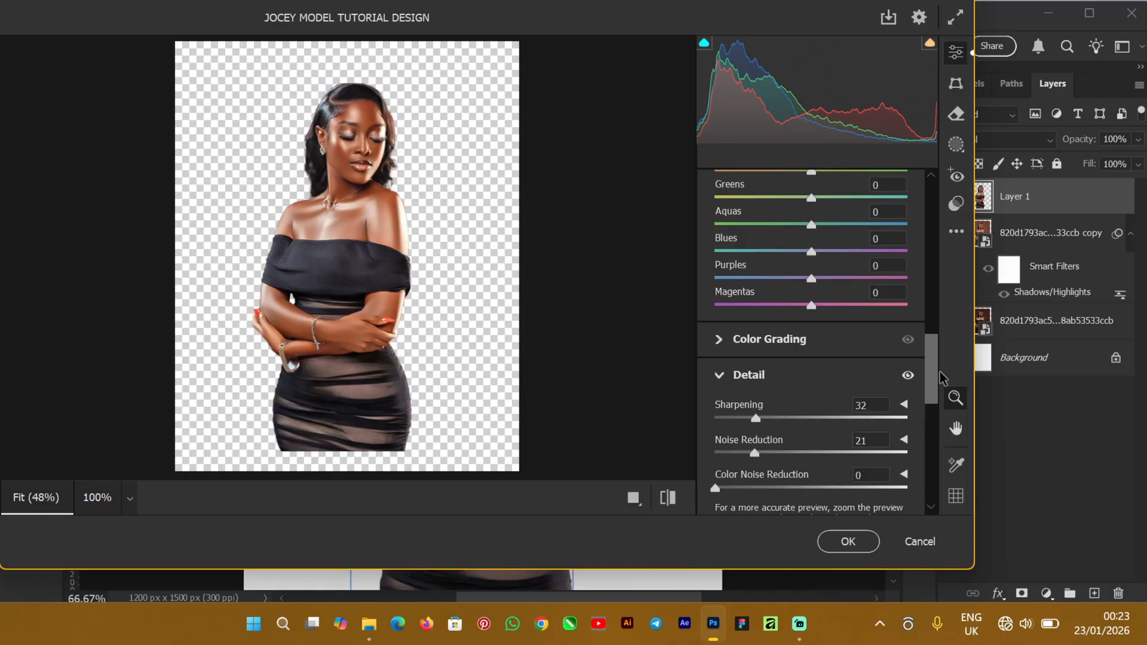
drag(937, 370, 940, 245)
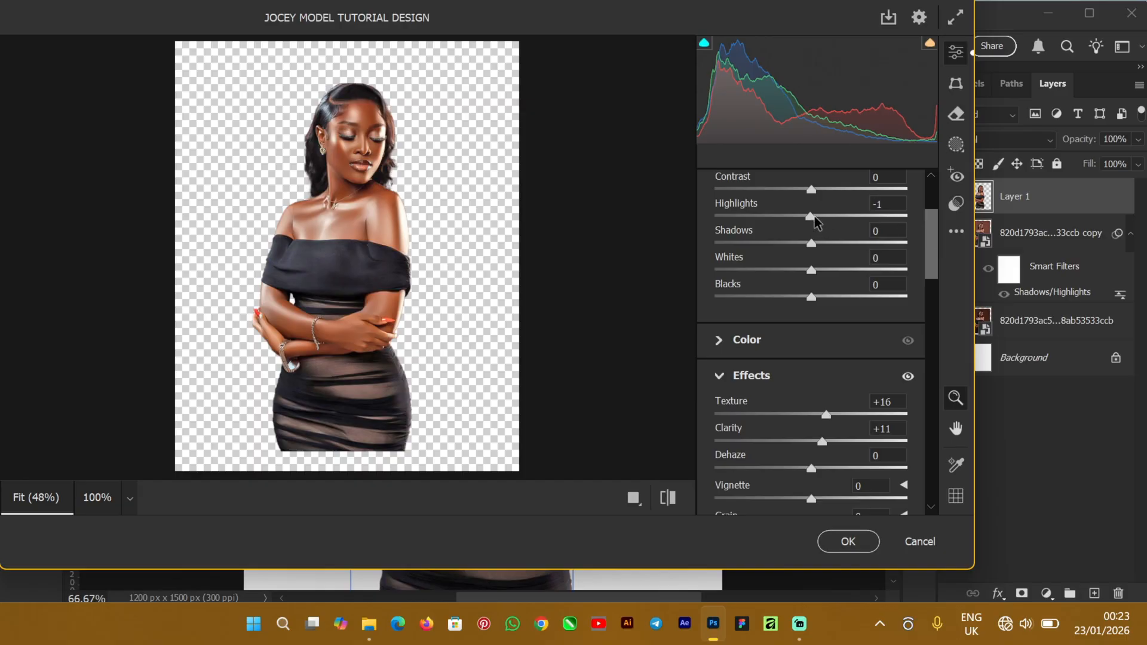
drag(814, 216, 824, 220)
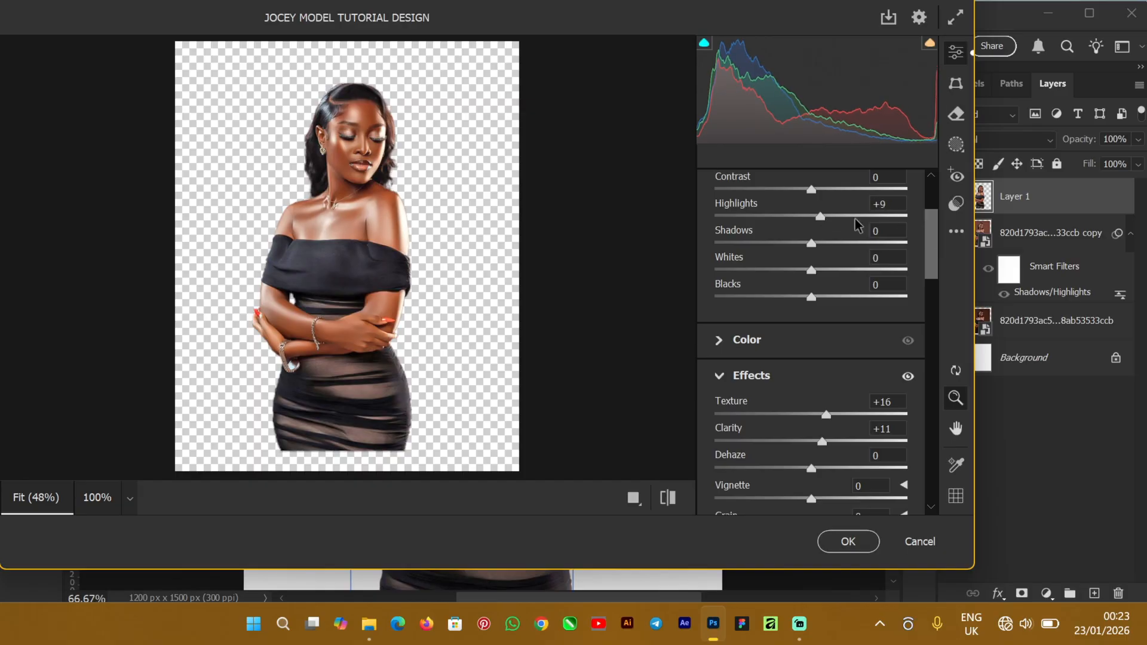
click(847, 543)
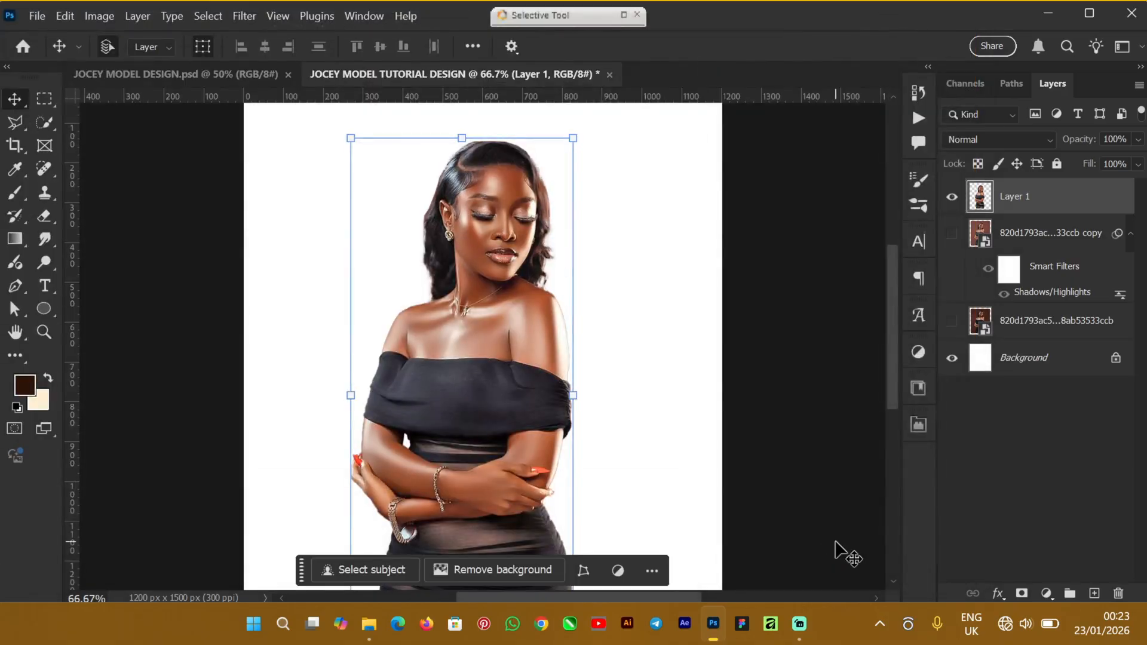
Nudge the cut-out woman slightly downward on the canvas
mouse_move(894, 265)
mouse_down()
mouse_move(888, 313)
mouse_move(889, 276)
mouse_up()
drag(515, 302, 513, 310)
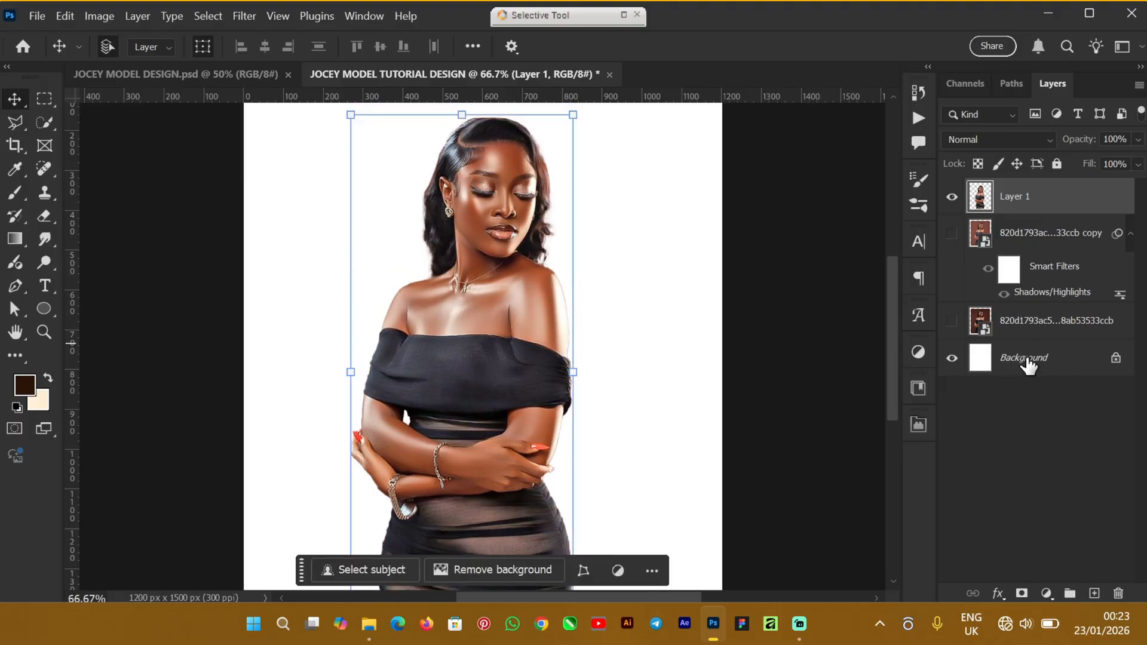
Place the city-and-bubble image 079bbc862d119321a782ed539c41cf67 from the JOCEY MODEL RESOURCES folder into the tutorial document
click(368, 624)
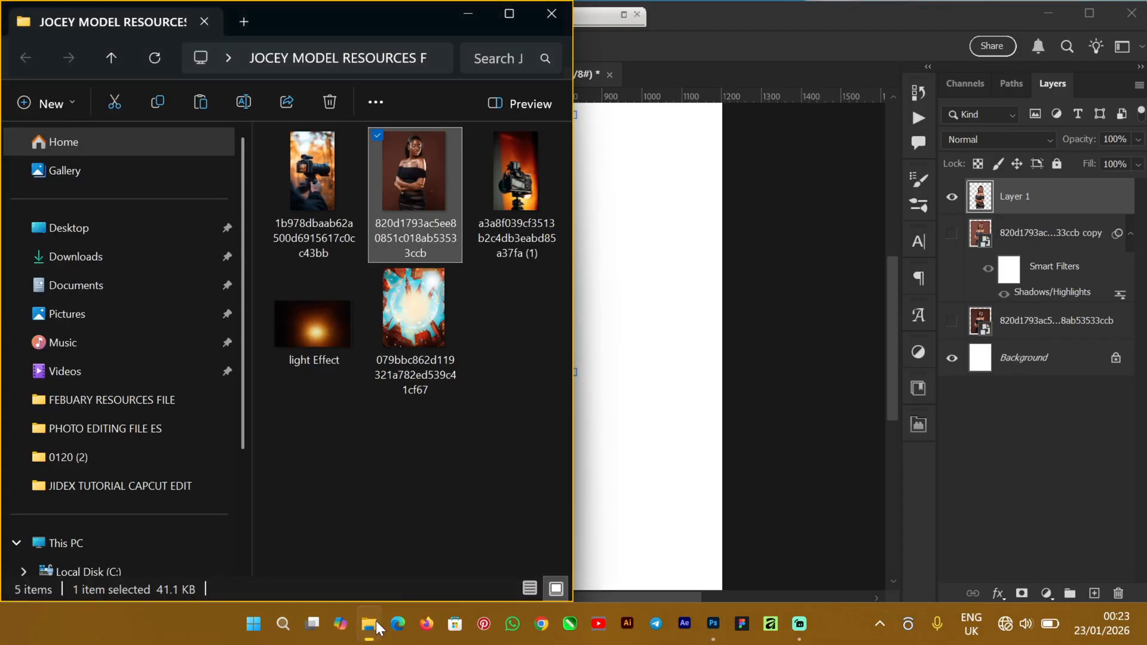
click(406, 323)
drag(403, 317, 751, 395)
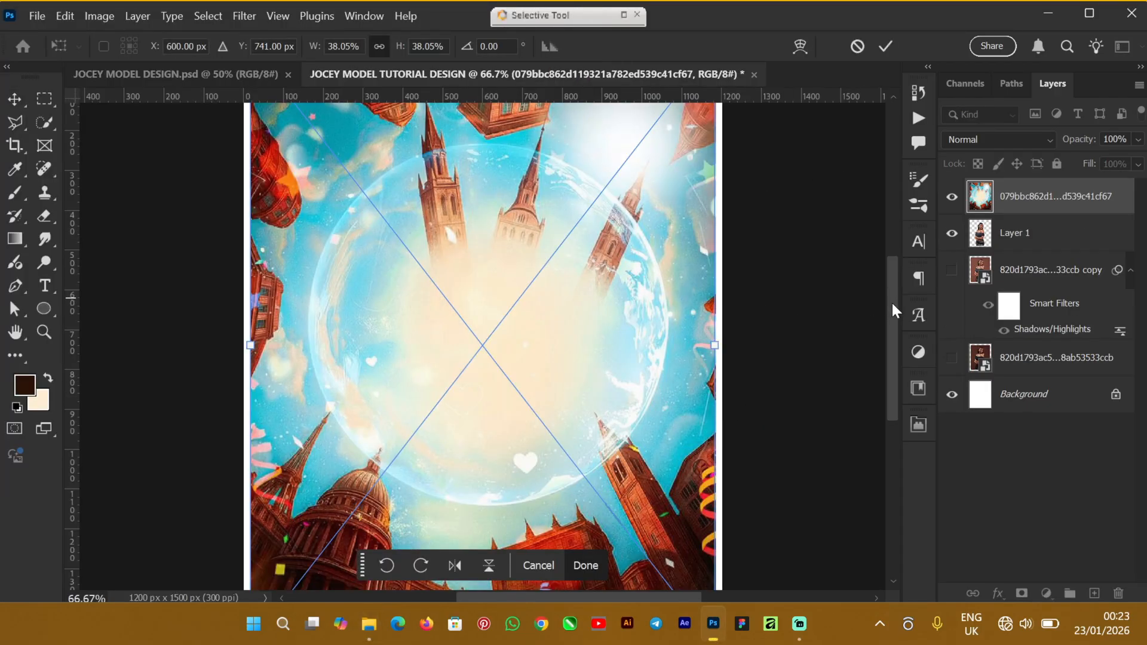
Scale the placed city image to 39.82% and position it to cover the whole canvas, then commit the placement
scroll(892, 301, down, 3)
drag(251, 513, 249, 517)
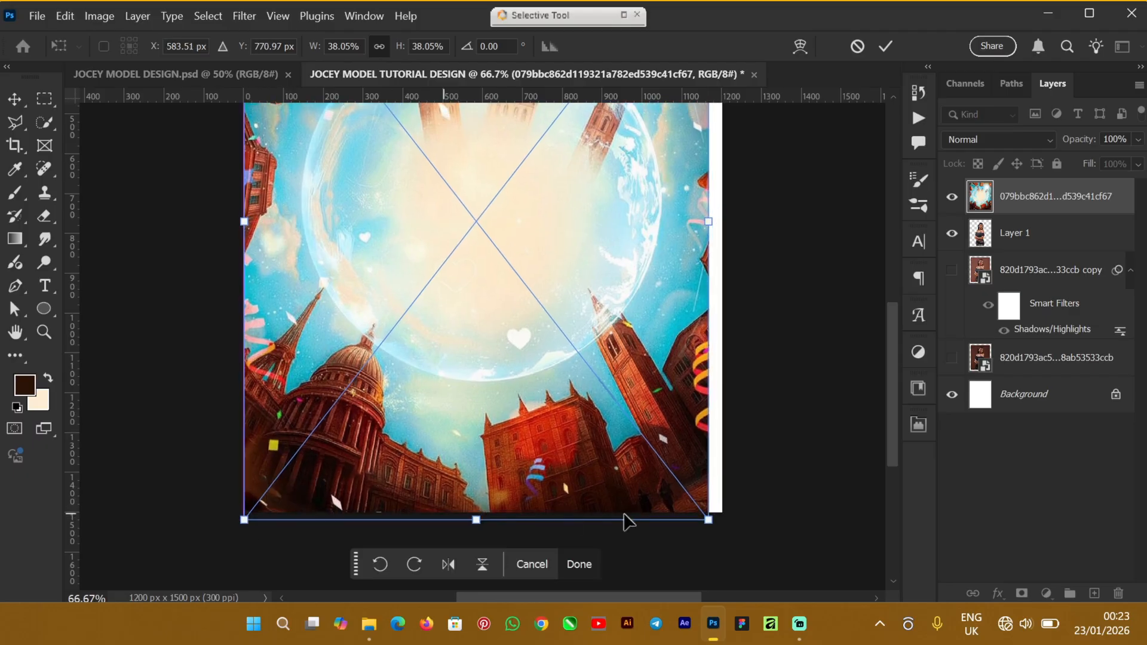
drag(709, 519, 741, 542)
drag(637, 464, 636, 443)
drag(890, 357, 888, 267)
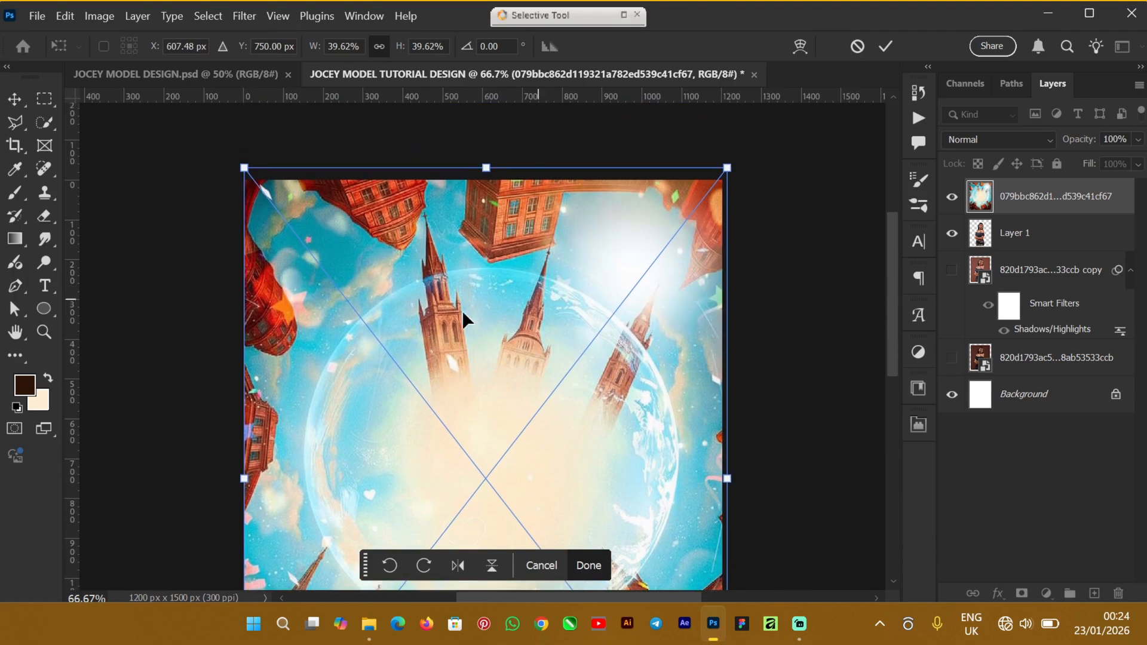
drag(243, 168, 238, 171)
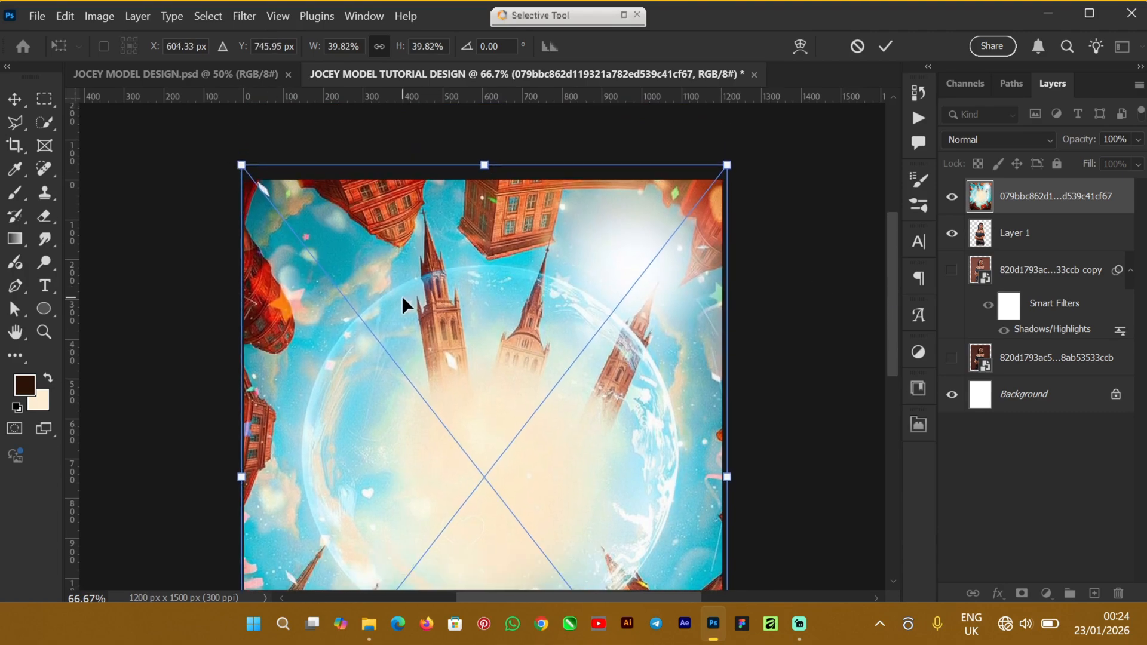
drag(402, 297, 400, 306)
drag(891, 239, 894, 272)
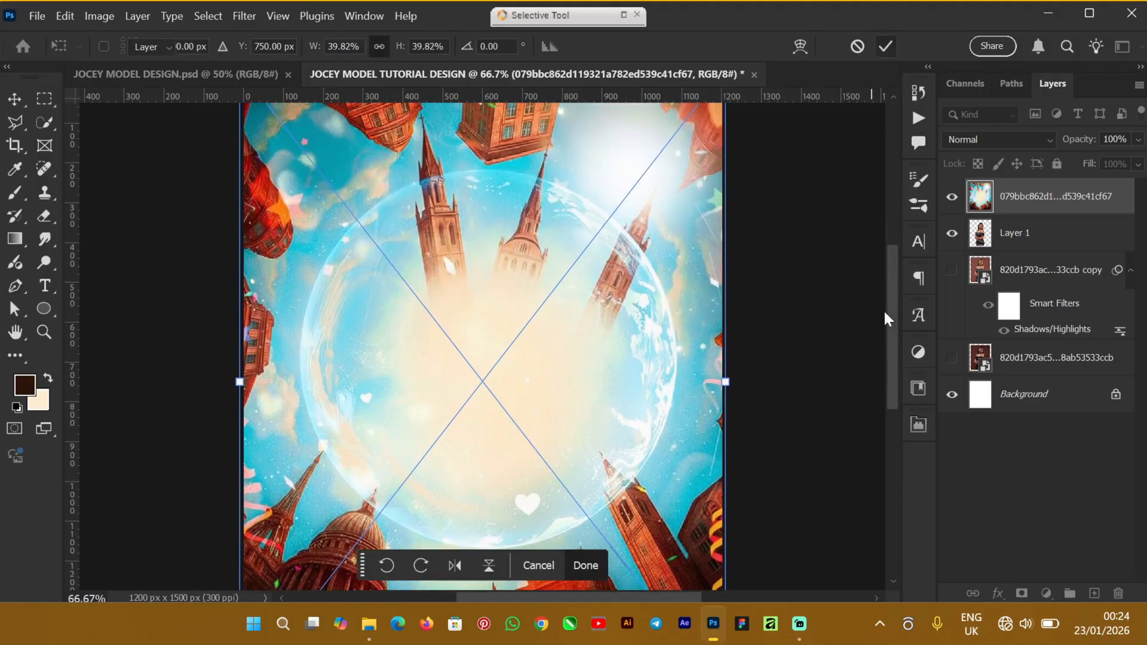
key(Return)
Move Layer 1 with the cut-out woman above the city image and shift her lower, near the centre of the bubble
click(1046, 240)
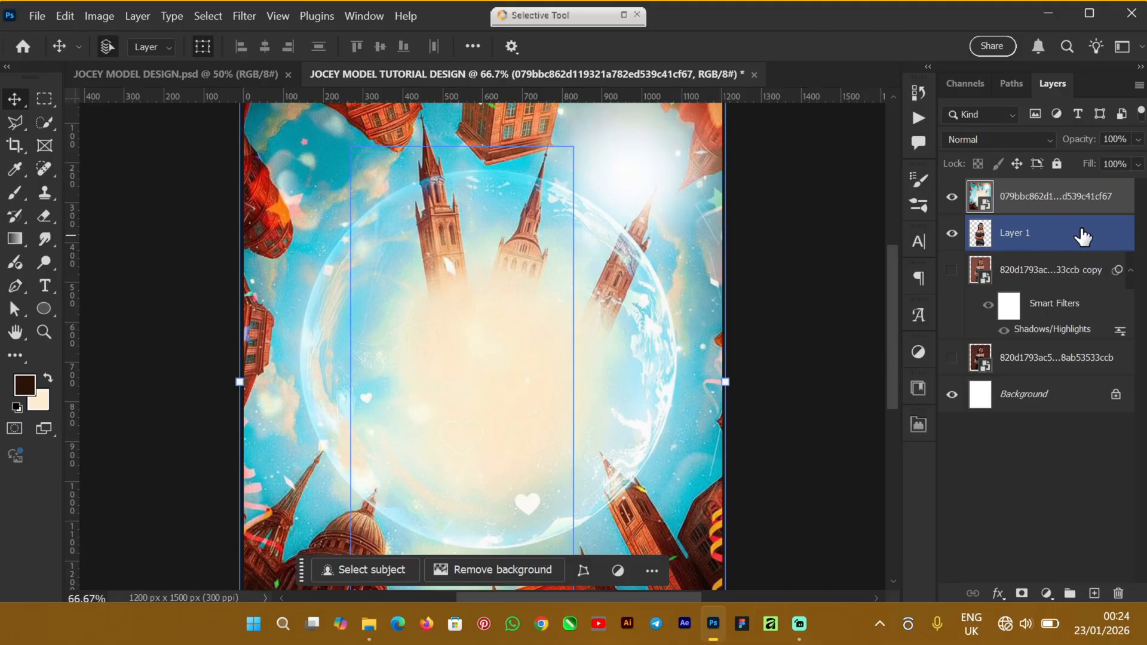
drag(1082, 237, 1069, 182)
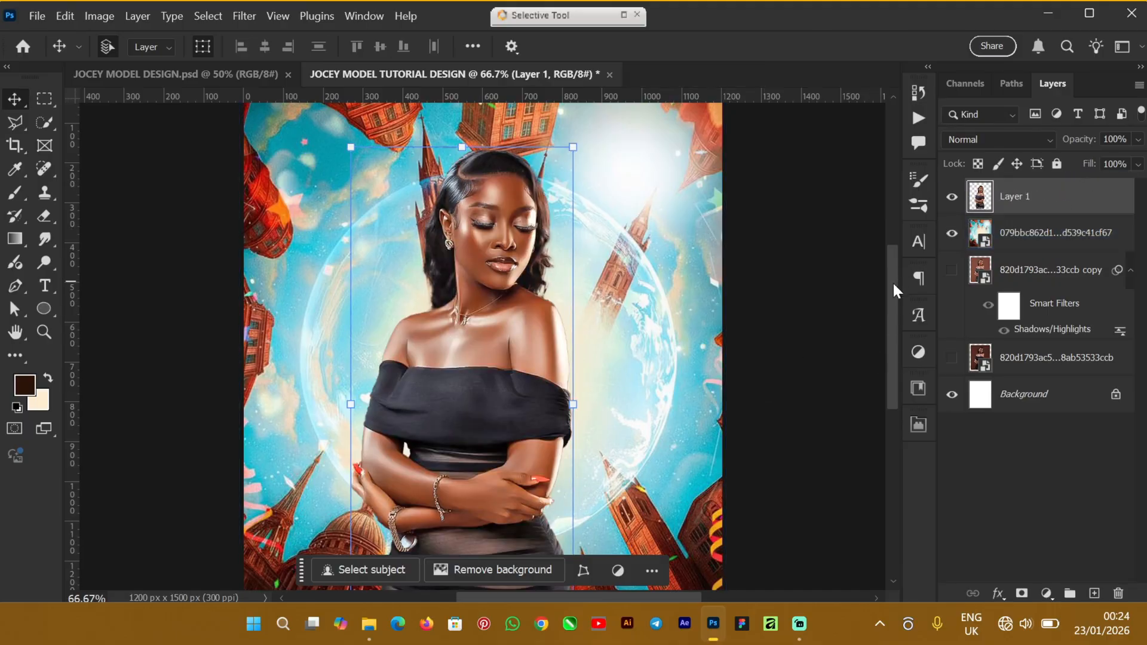
drag(893, 291, 877, 330)
drag(455, 273, 475, 318)
drag(475, 299, 474, 310)
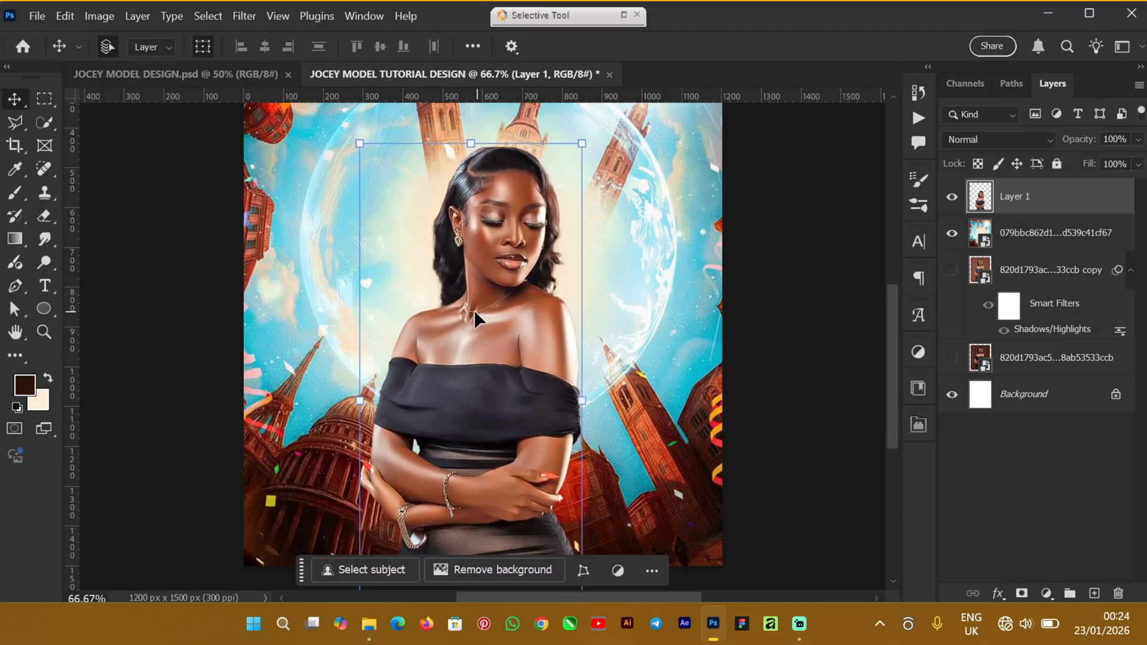
mouse_move(891, 325)
mouse_down()
mouse_move(895, 274)
mouse_move(895, 350)
mouse_move(899, 265)
mouse_move(887, 332)
mouse_up()
drag(453, 359, 450, 358)
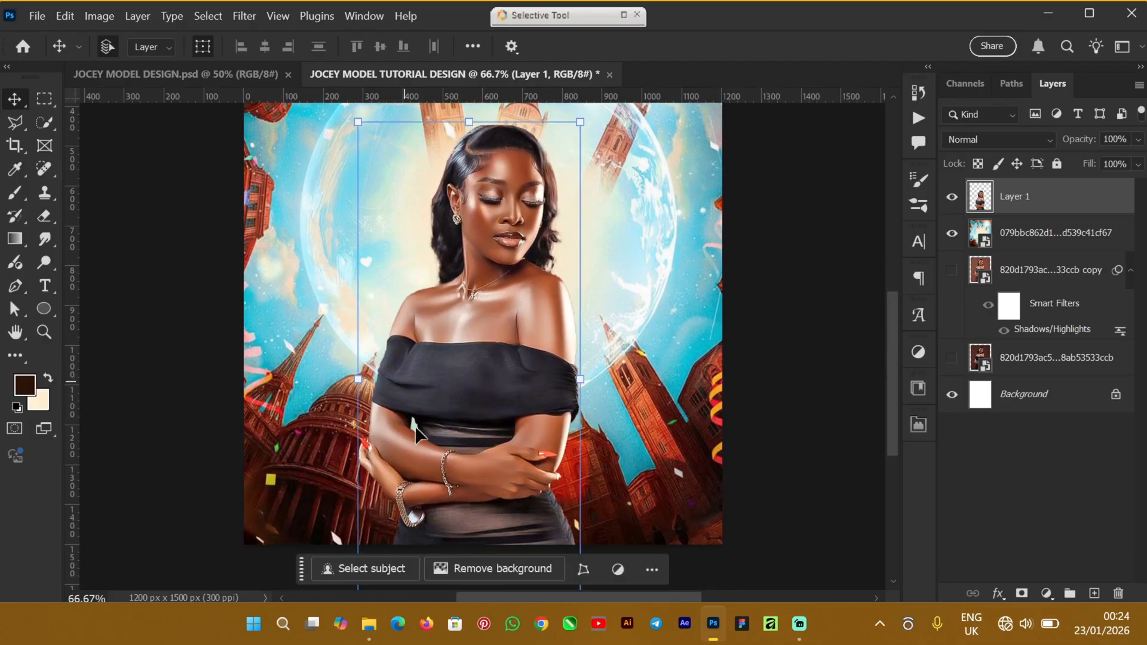
Copy the masked fire layer 516b6218...867 (1) from JOCEY MODEL DESIGN.psd into the tutorial document above the woman
click(146, 74)
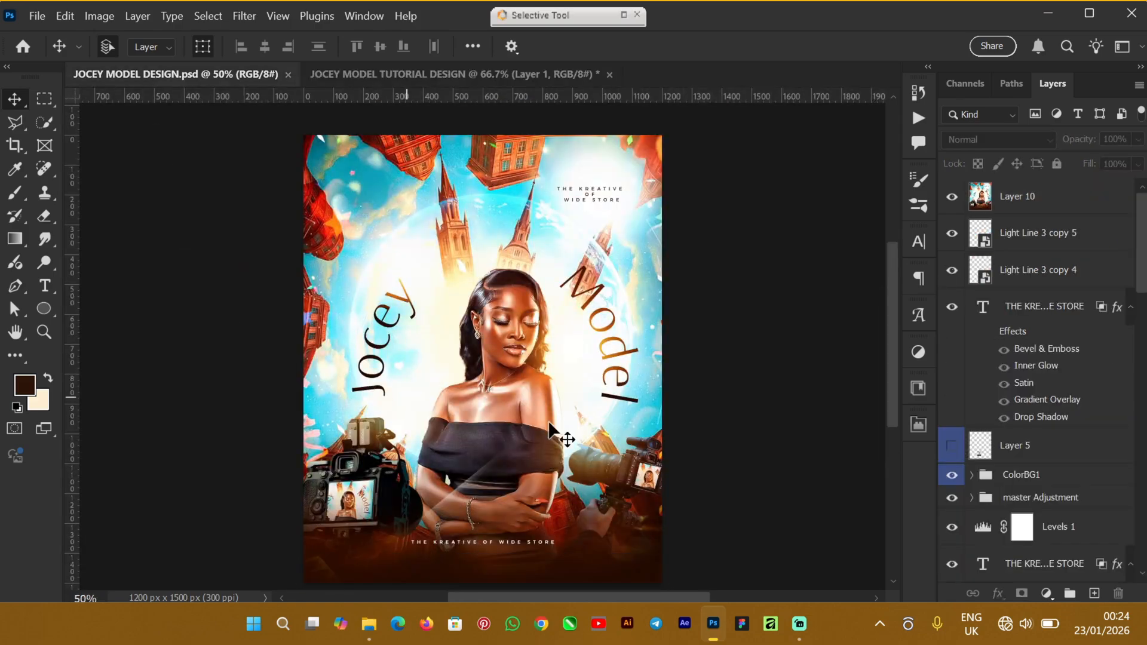
scroll(1118, 325, down, 10)
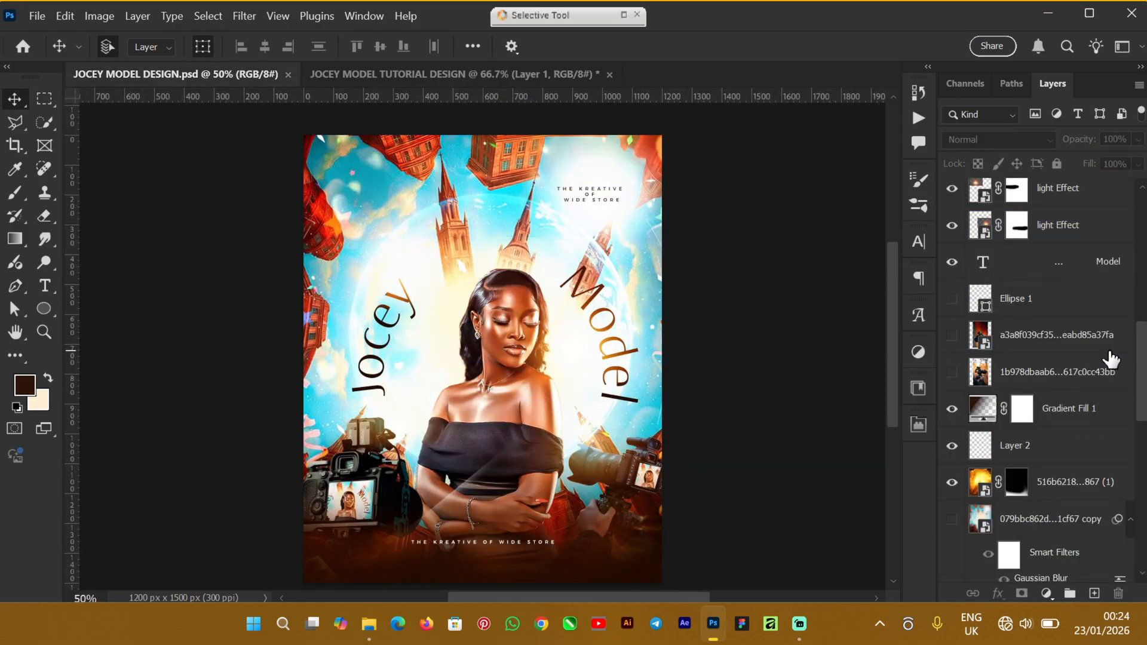
click(1090, 413)
click(1073, 483)
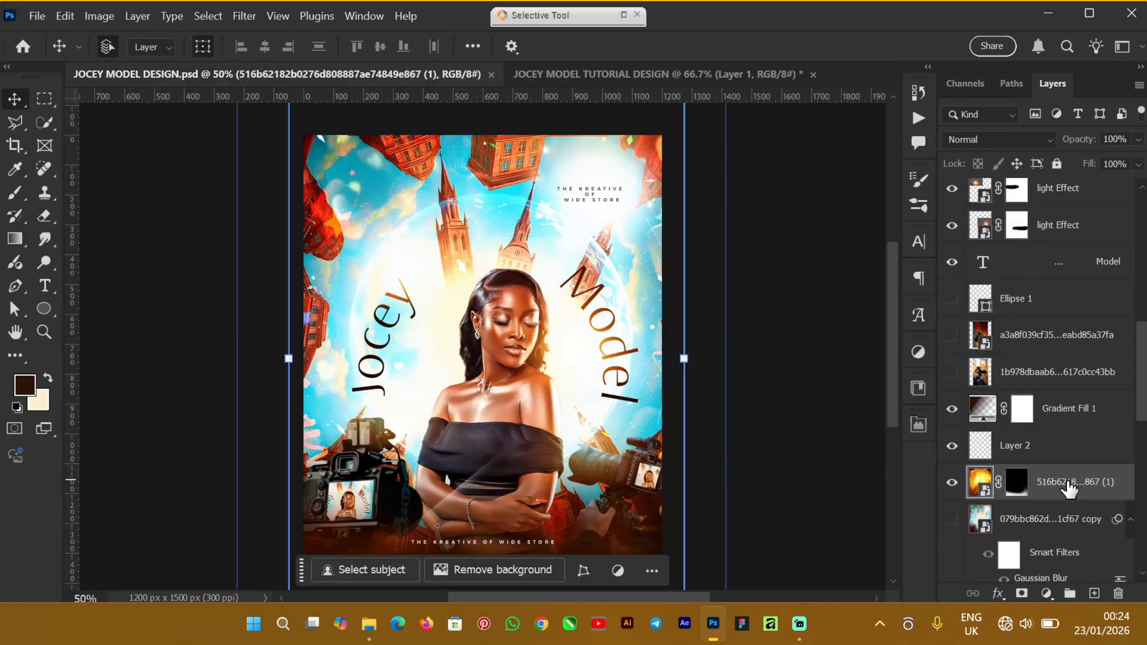
click(583, 74)
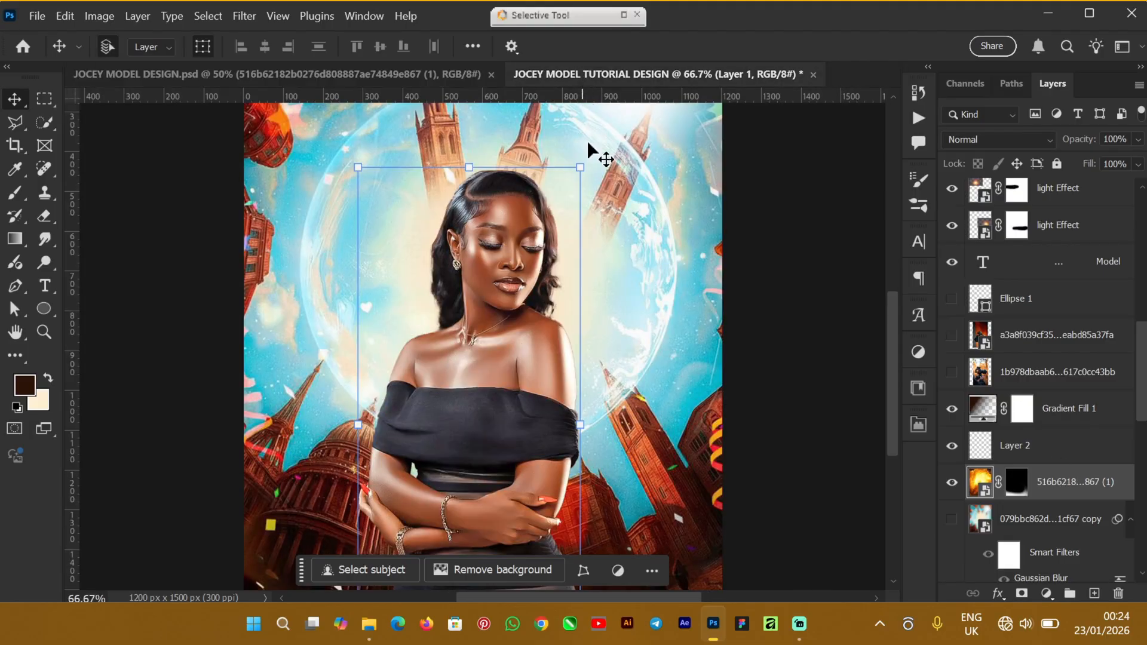
drag(890, 314, 888, 357)
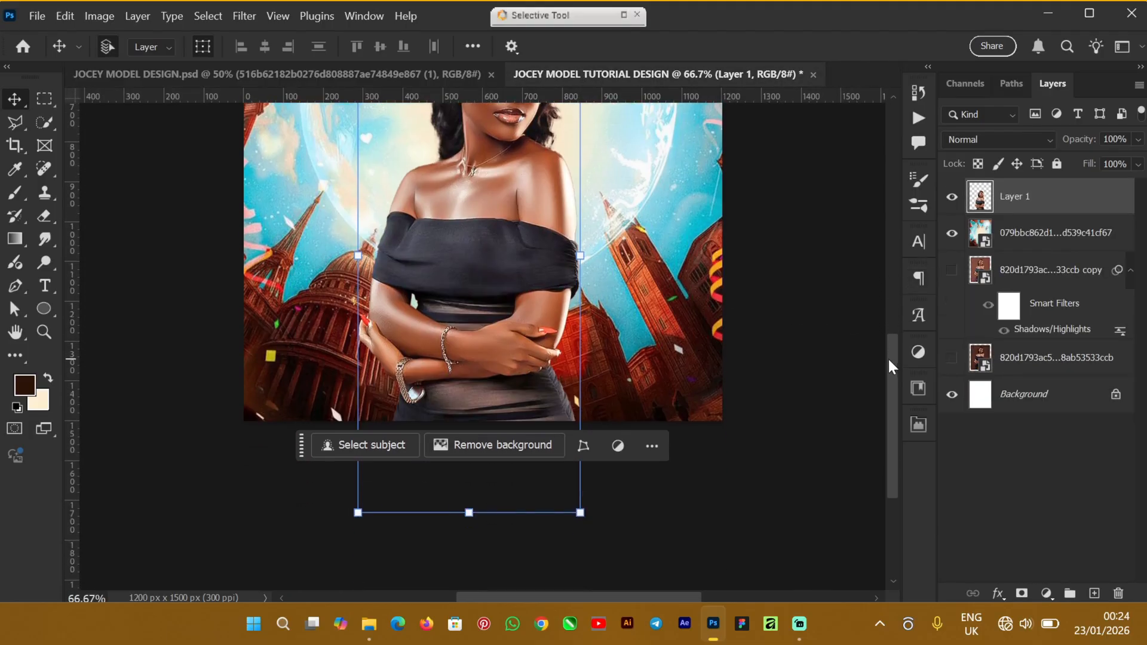
key(ctrl+v)
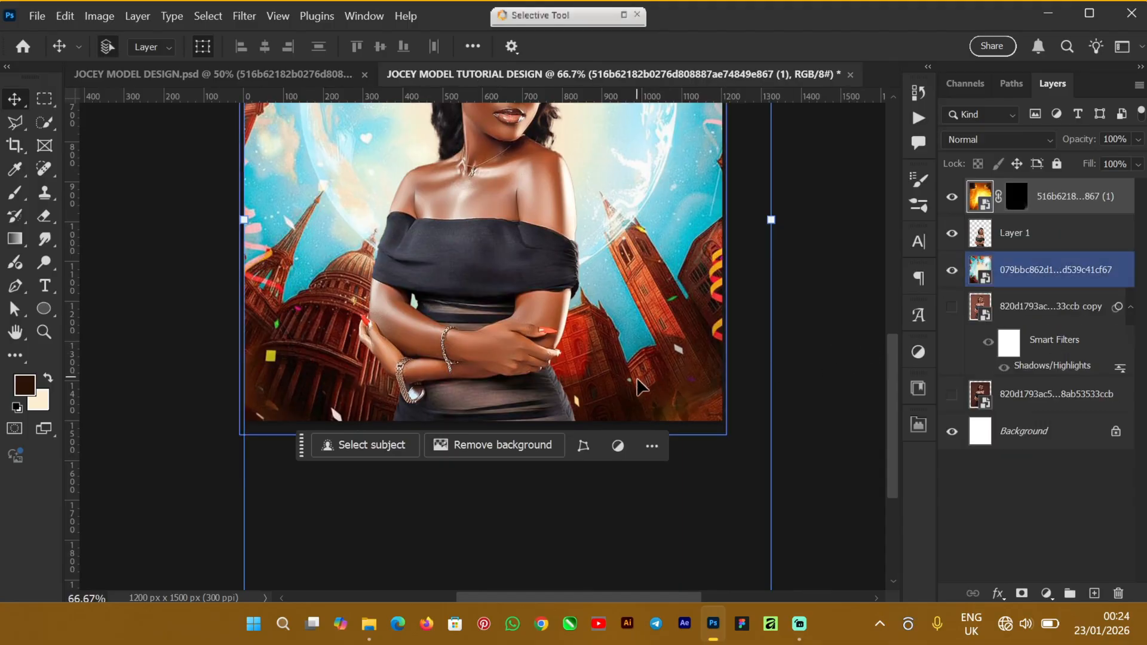
Undo the accidental move of the city background layer and lock that layer completely
ctrl+click(694, 395)
drag(658, 377, 645, 304)
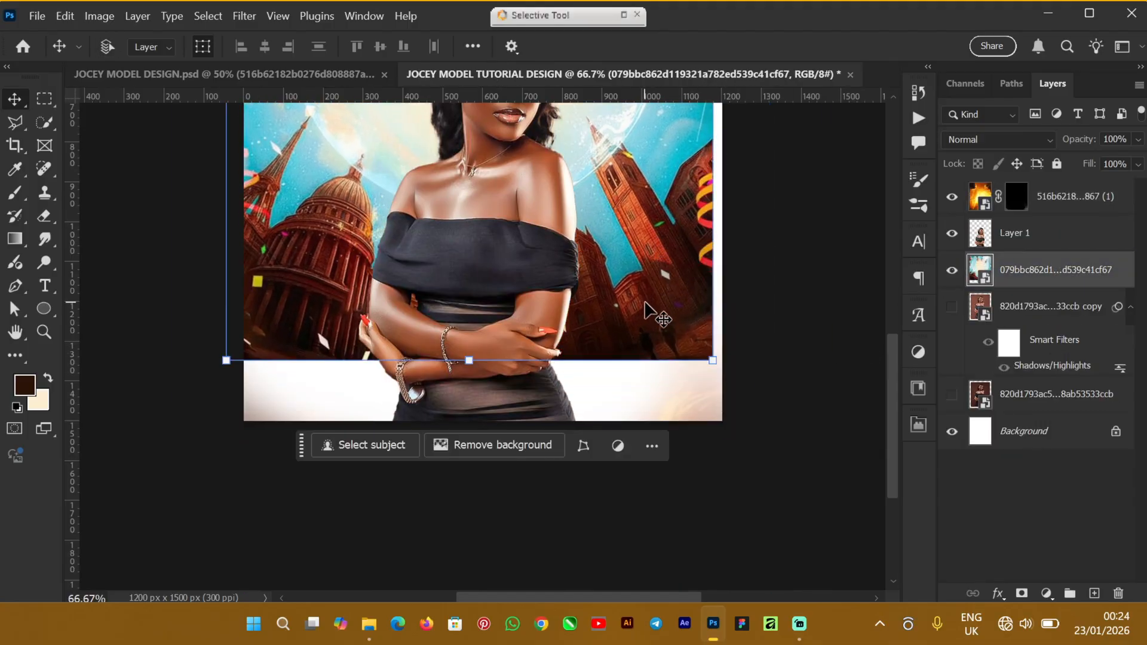
key(ctrl+z)
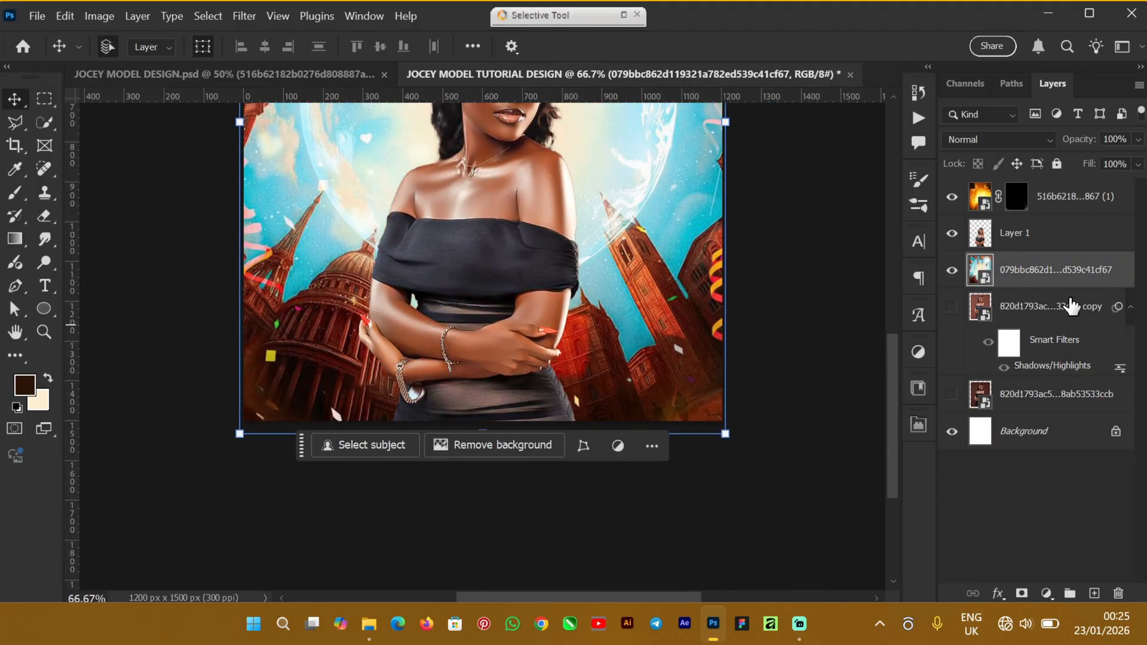
click(1056, 164)
click(1017, 244)
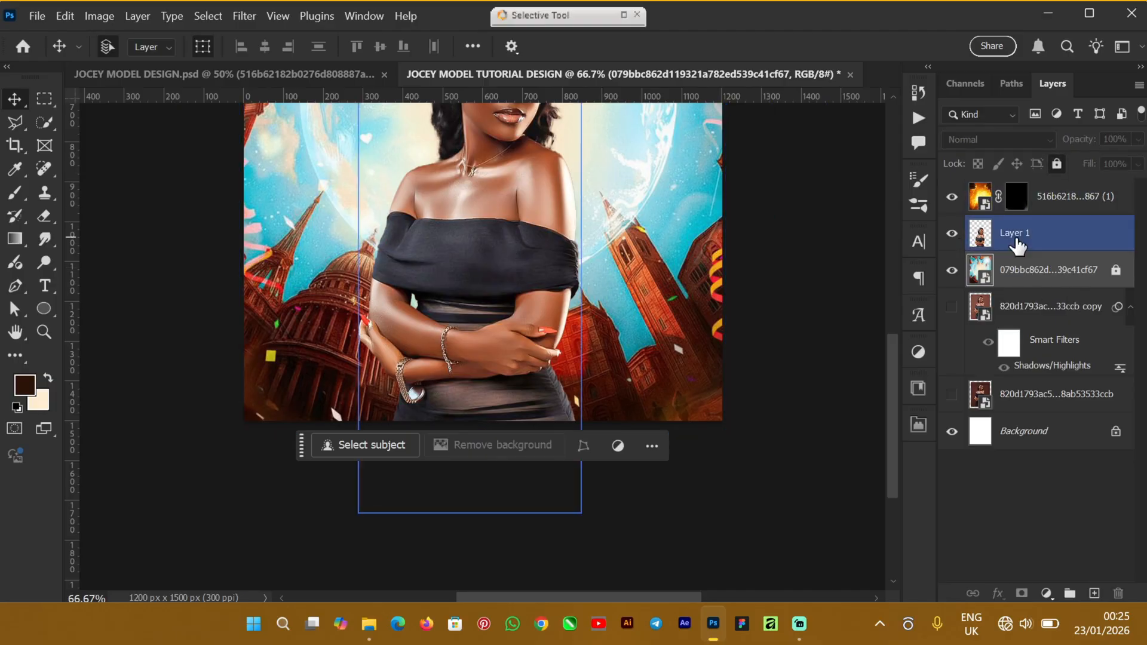
Move the masked fire layer up with Free Transform until its glow covers the poster's lower edge, and apply it
click(1066, 206)
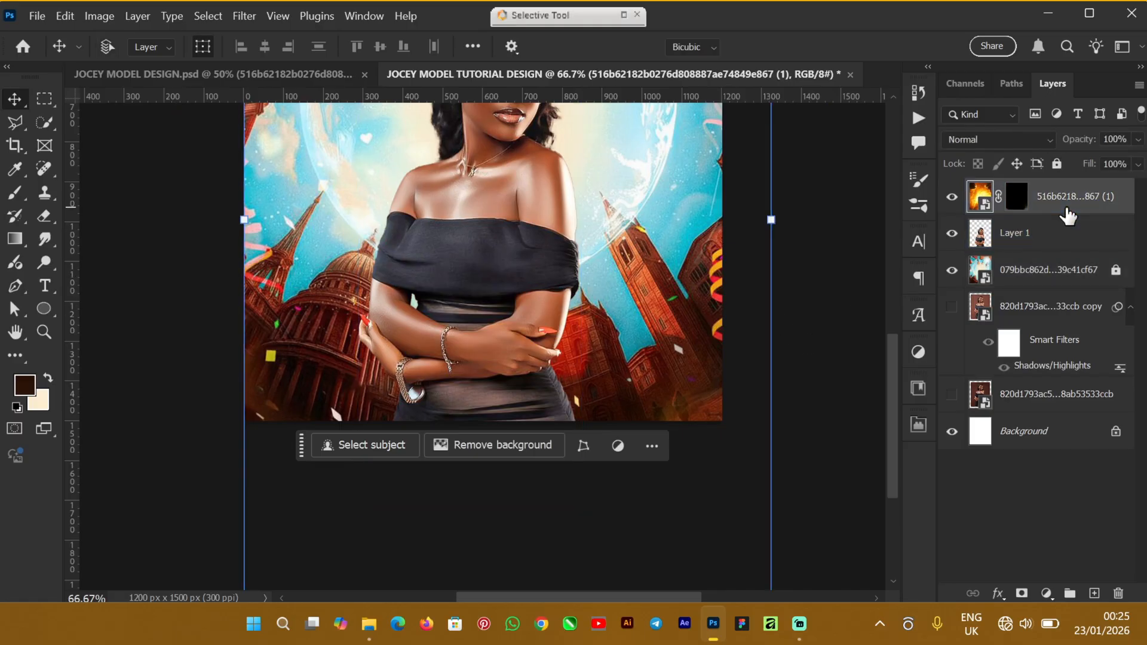
key(ctrl+t)
drag(520, 397, 511, 322)
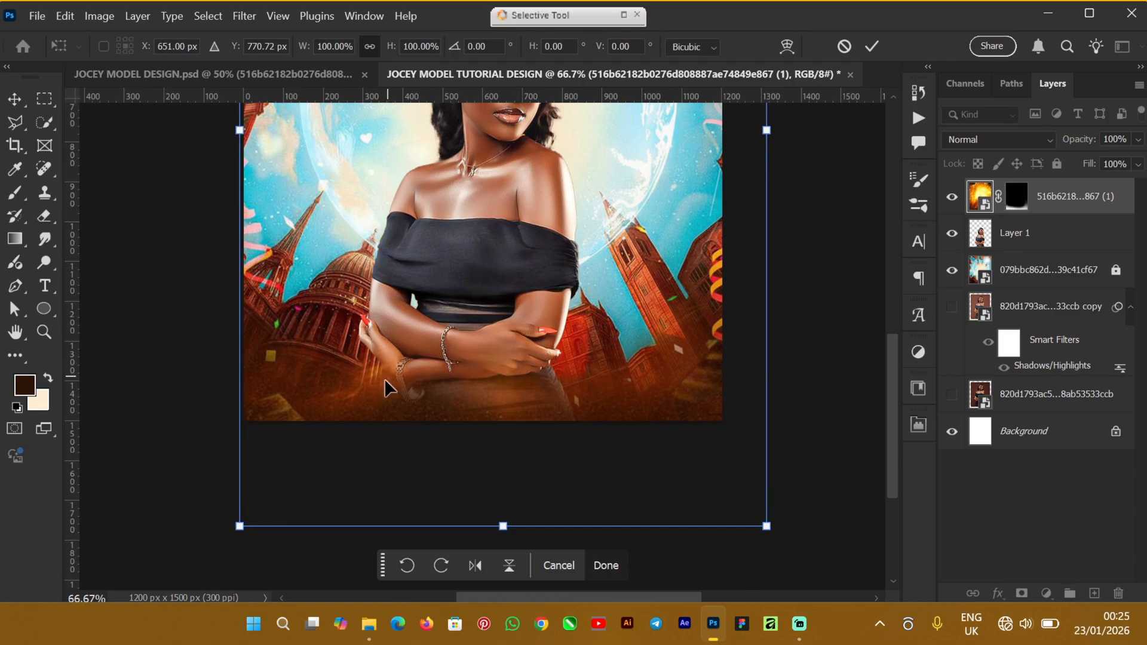
drag(894, 356, 905, 264)
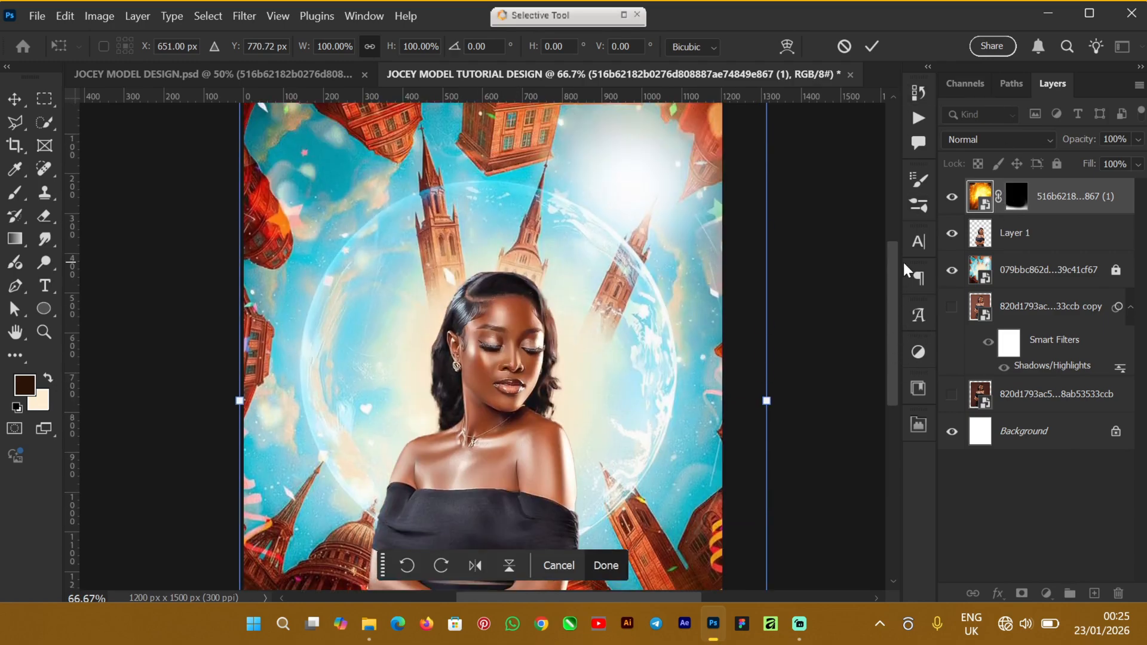
click(872, 47)
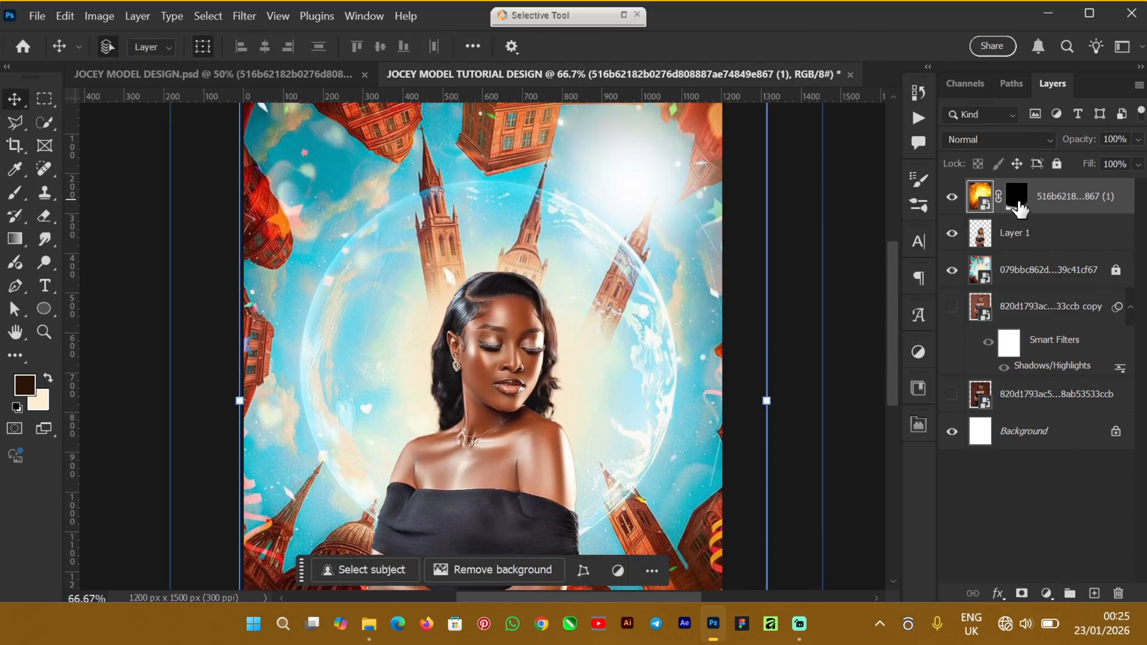
Delete the fire layer's existing mask and add a new white layer mask to it
click(1016, 197)
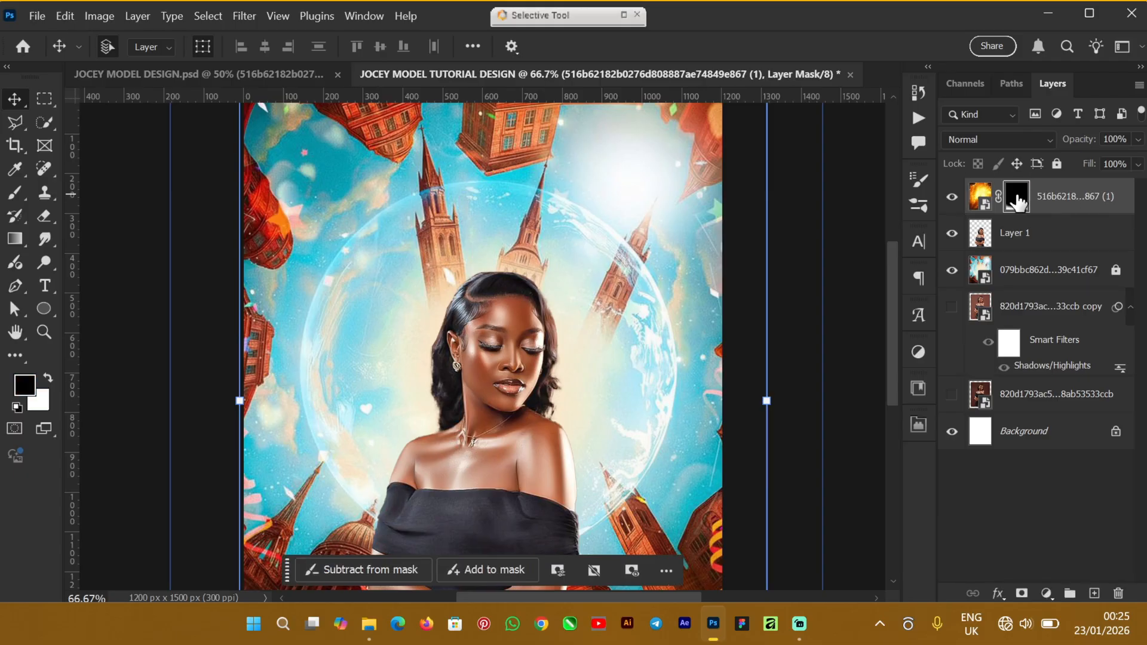
key(Delete)
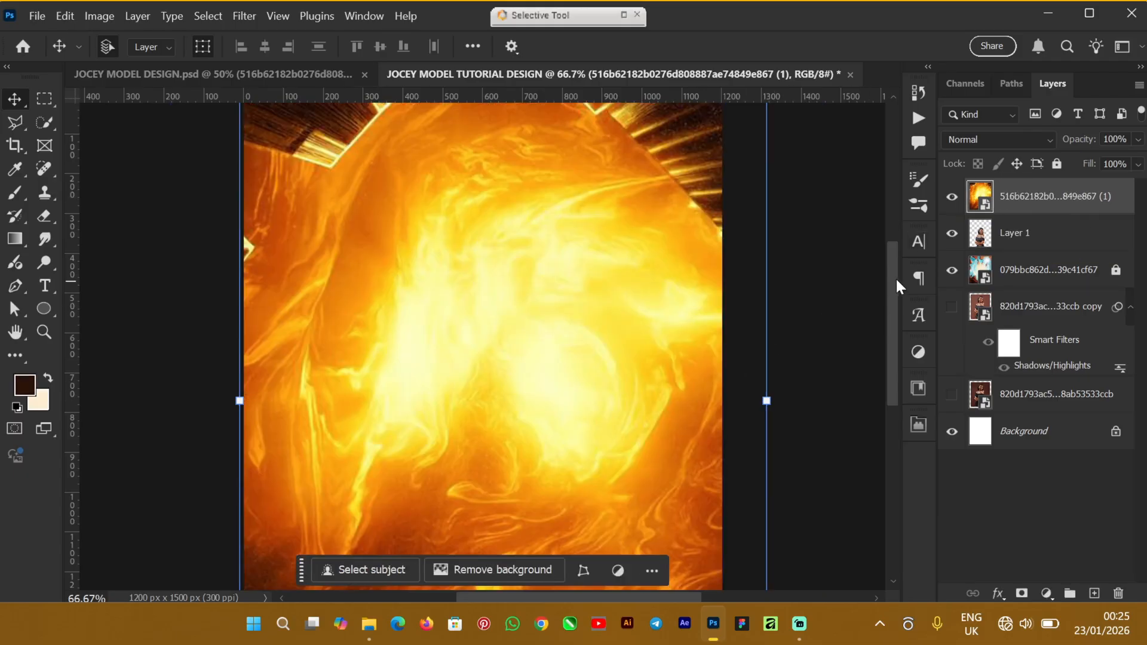
mouse_move(897, 280)
mouse_down()
mouse_move(899, 221)
mouse_move(905, 346)
mouse_move(908, 280)
mouse_up()
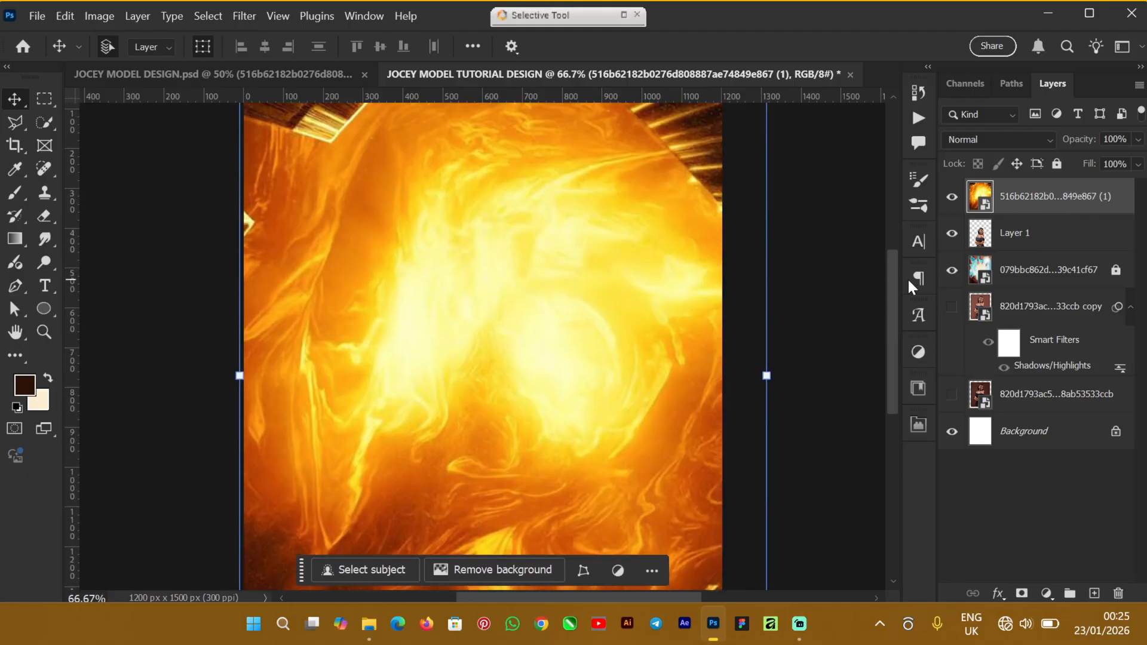
click(1022, 594)
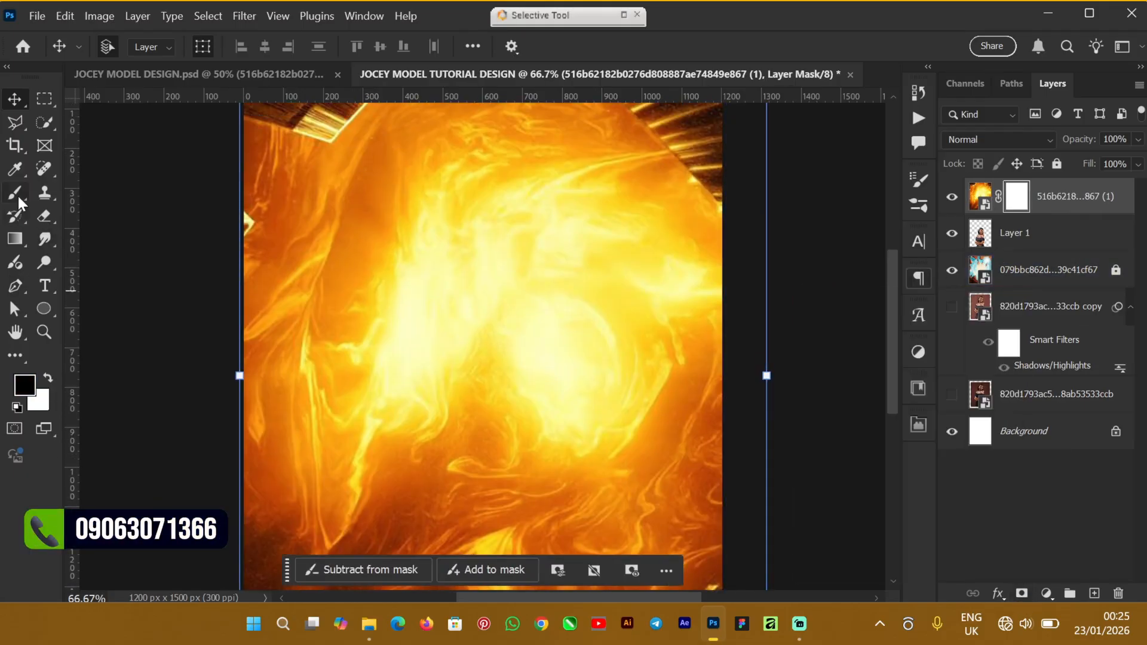
Set up a soft round brush at 800 px with 0% hardness and black as the foreground colour
click(16, 195)
click(123, 44)
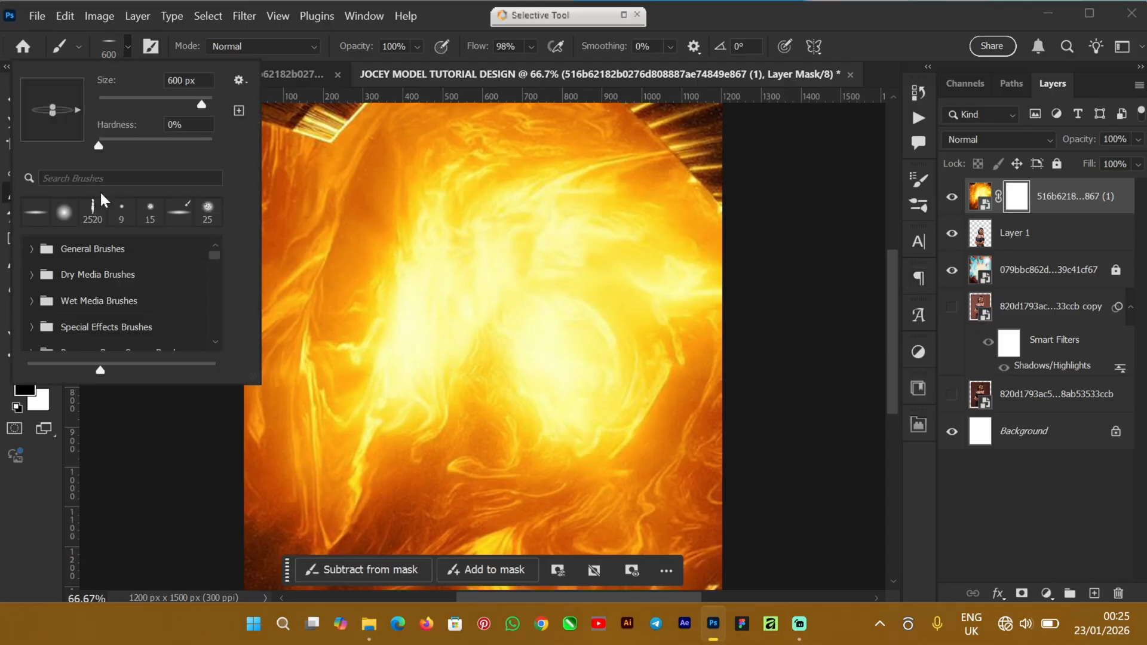
click(67, 212)
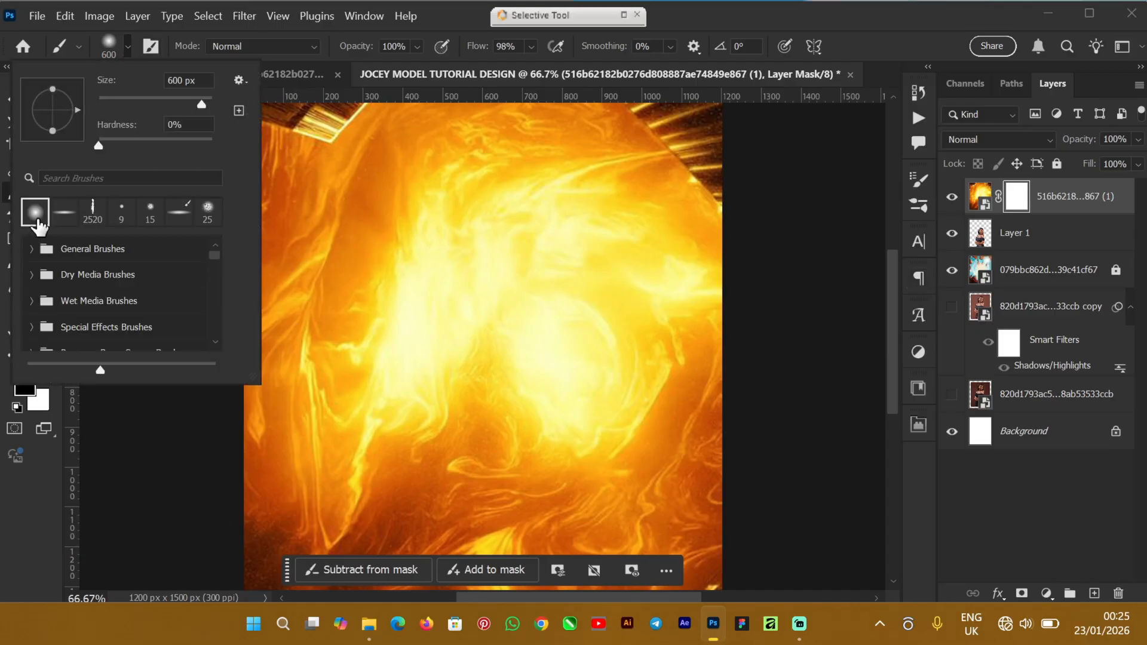
click(453, 27)
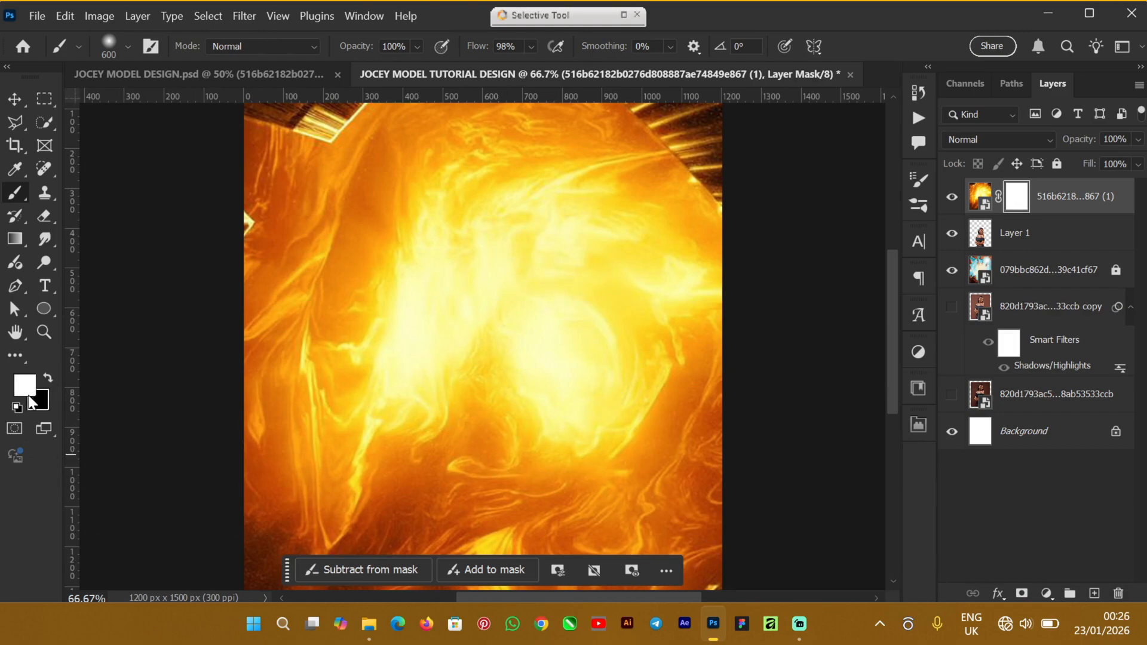
click(48, 378)
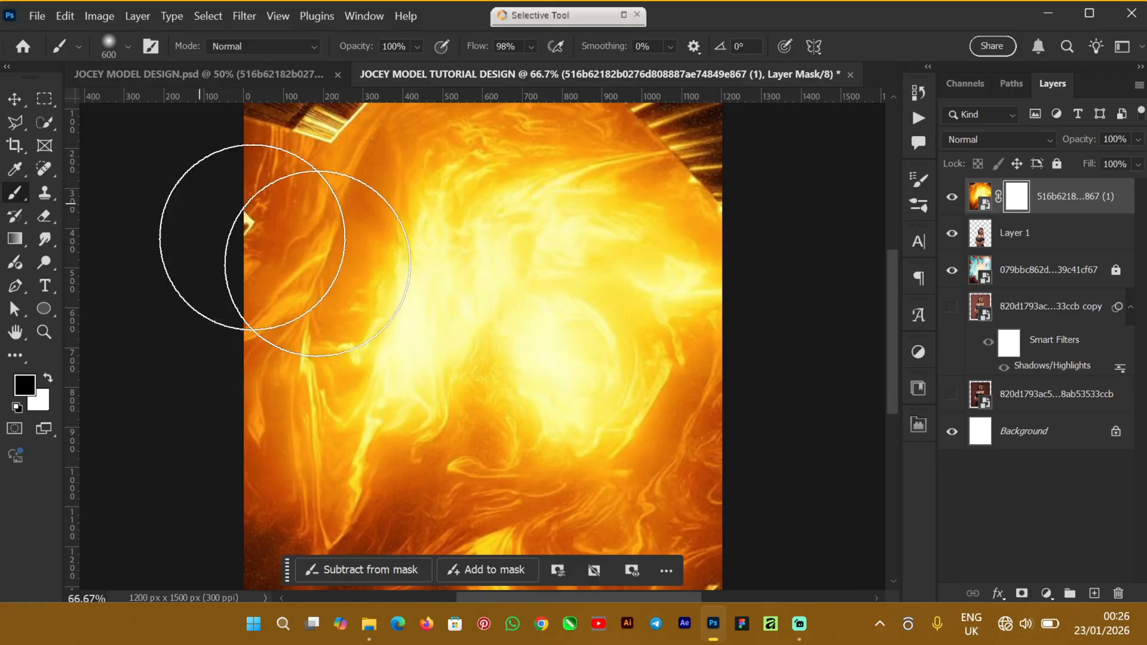
key(bracketright)
key(bracketright)
Paint black on the fire layer's mask to hide the fire everywhere except along the bottom of the poster
mouse_move(308, 246)
mouse_down()
mouse_move(365, 223)
mouse_move(331, 215)
mouse_move(376, 195)
mouse_move(547, 214)
mouse_move(698, 261)
mouse_move(646, 361)
mouse_move(607, 235)
mouse_move(664, 224)
mouse_move(354, 178)
mouse_move(189, 184)
mouse_move(662, 171)
mouse_move(566, 258)
mouse_move(638, 154)
mouse_move(681, 195)
mouse_move(871, 282)
mouse_up()
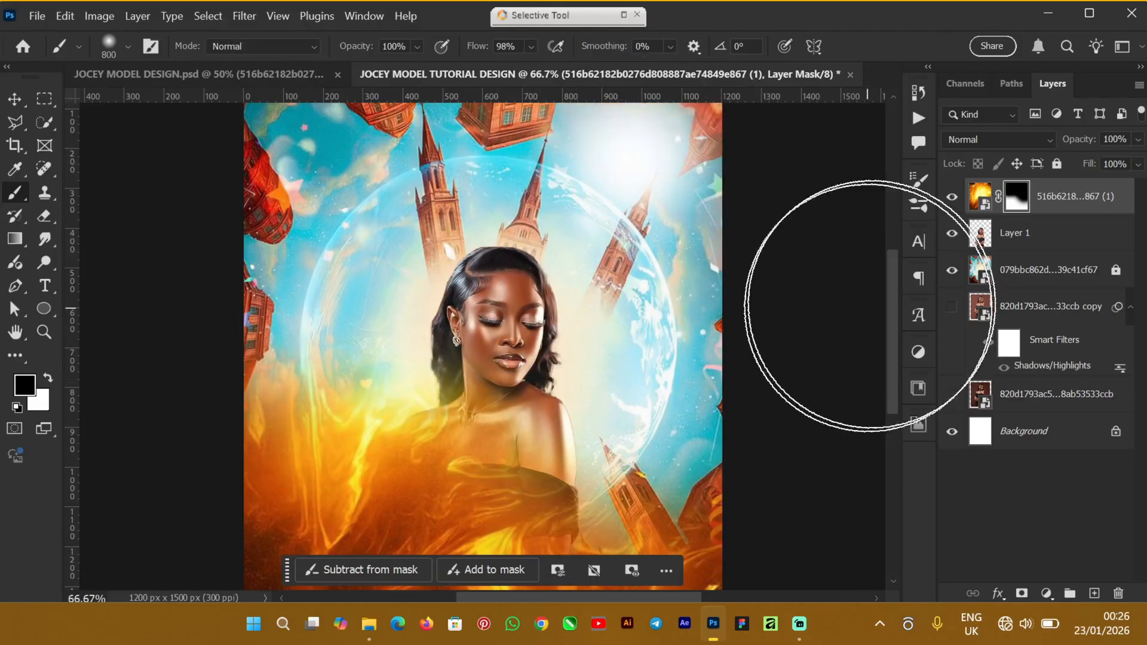
scroll(894, 290, up, 2)
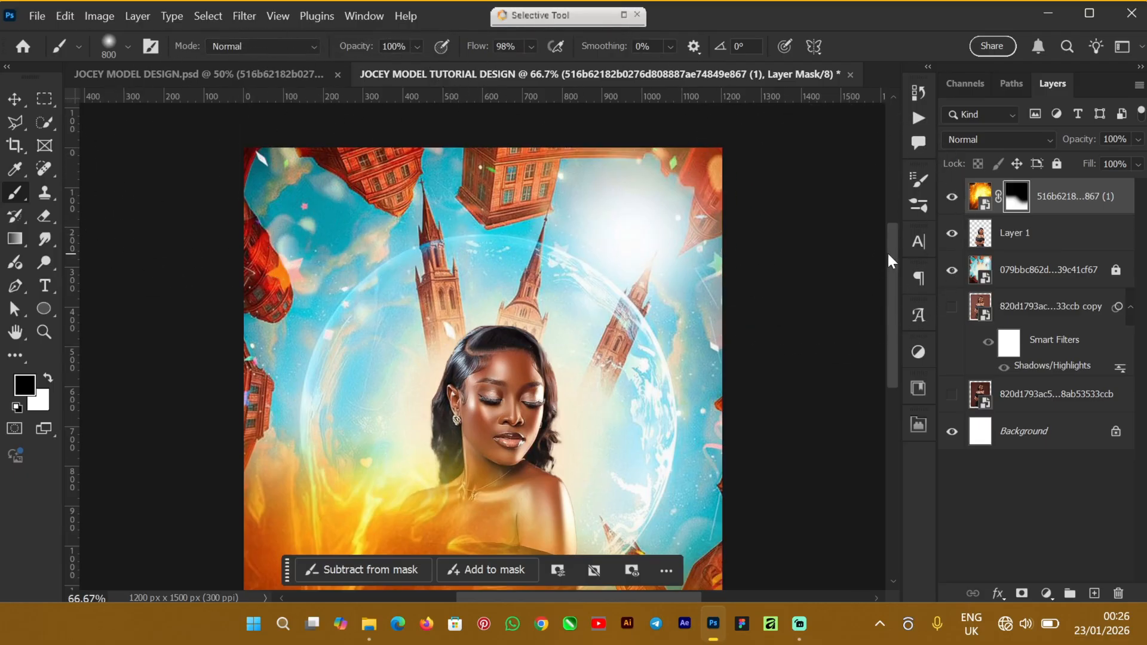
scroll(887, 251, down, 5)
mouse_move(269, 214)
mouse_down()
mouse_move(595, 223)
mouse_move(354, 232)
mouse_move(474, 251)
mouse_move(276, 259)
mouse_move(626, 271)
mouse_up()
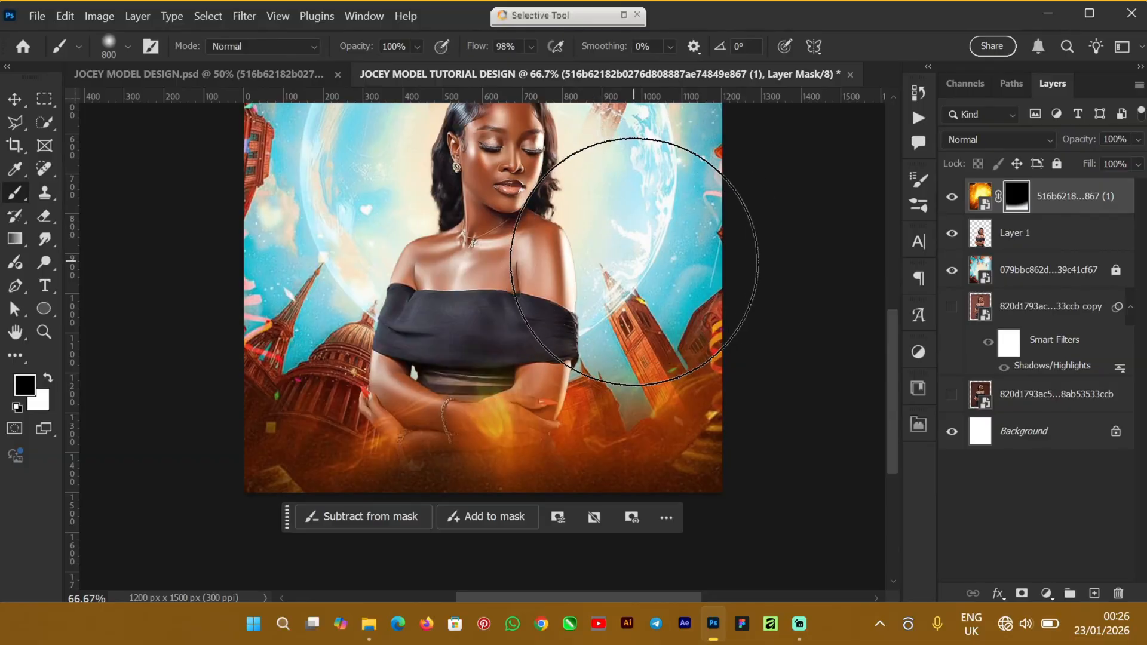
Paint black with a 175 px brush on the fire layer's mask to clear the fire from the model's arms and the surrounding buildings
key(bracketleft)
key(bracketleft)
key(bracketleft)
key(bracketleft)
key(bracketleft)
key(bracketleft)
key(bracketleft)
key(bracketleft)
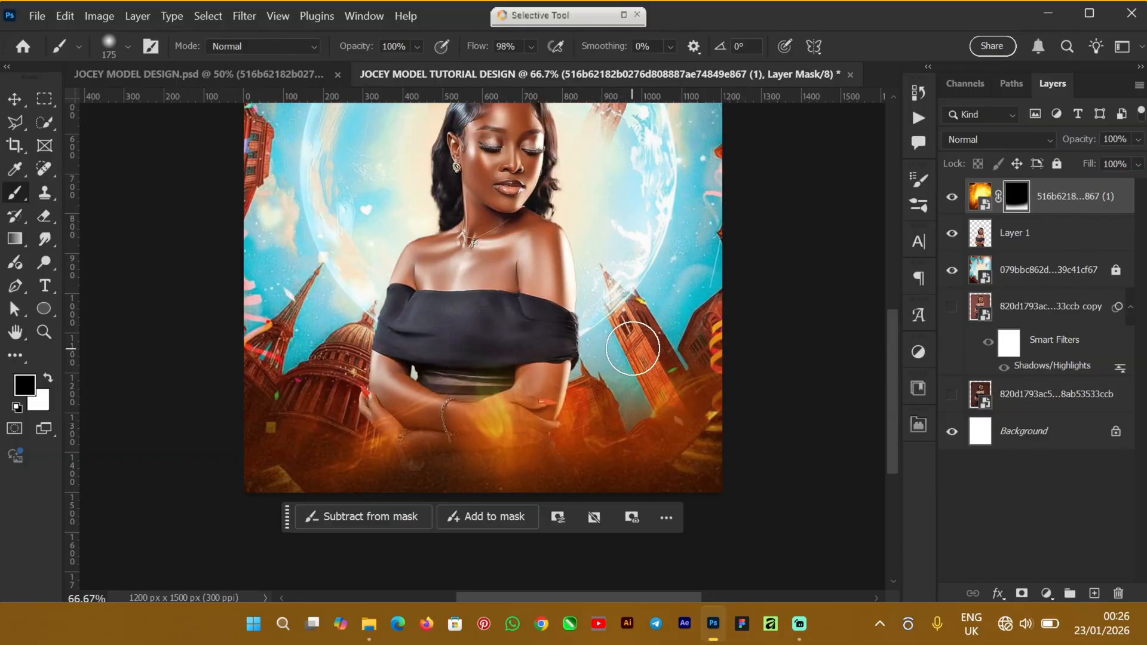
mouse_move(635, 346)
mouse_down()
mouse_move(503, 368)
mouse_move(726, 395)
mouse_move(669, 358)
mouse_move(688, 389)
mouse_move(469, 390)
mouse_move(494, 404)
mouse_move(378, 407)
mouse_move(423, 419)
mouse_move(484, 386)
mouse_move(479, 419)
mouse_move(467, 410)
mouse_move(515, 388)
mouse_move(705, 420)
mouse_move(575, 416)
mouse_move(671, 416)
mouse_up()
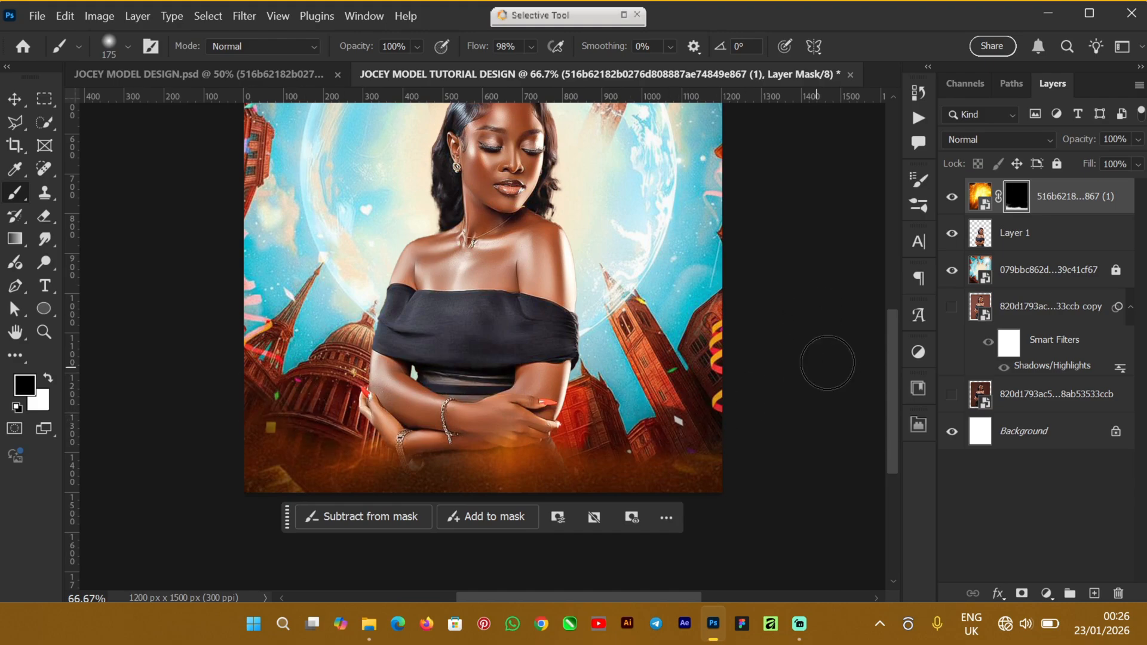
mouse_move(895, 356)
mouse_down()
mouse_move(897, 290)
mouse_move(876, 390)
mouse_move(890, 380)
mouse_up()
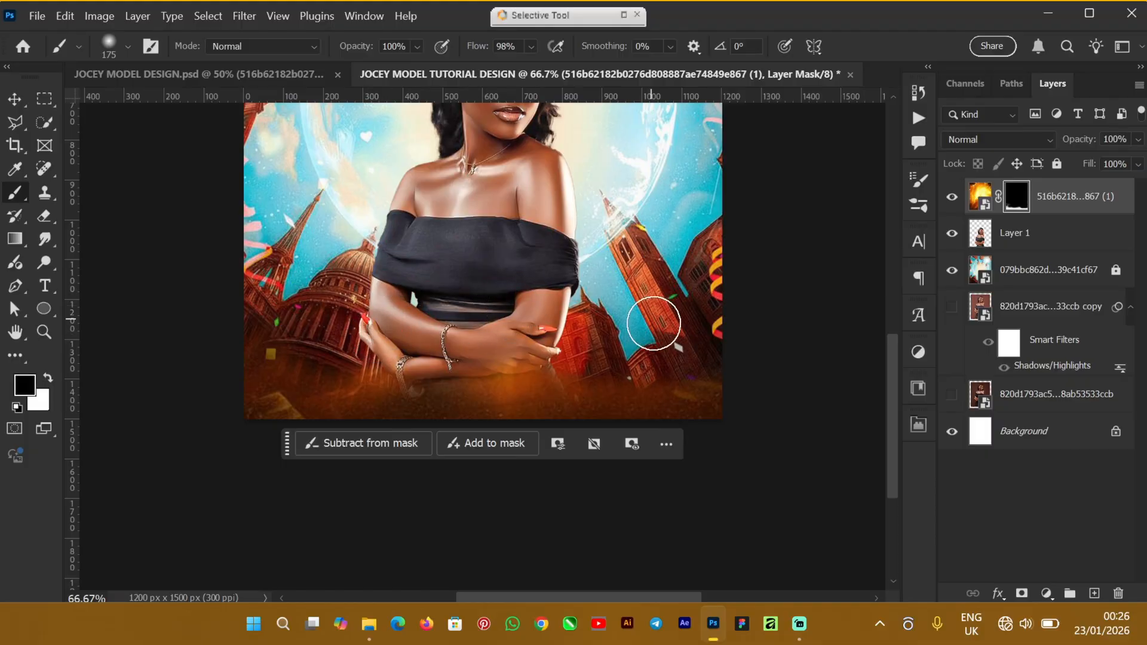
mouse_move(892, 379)
mouse_down()
mouse_move(889, 285)
mouse_move(890, 312)
mouse_up()
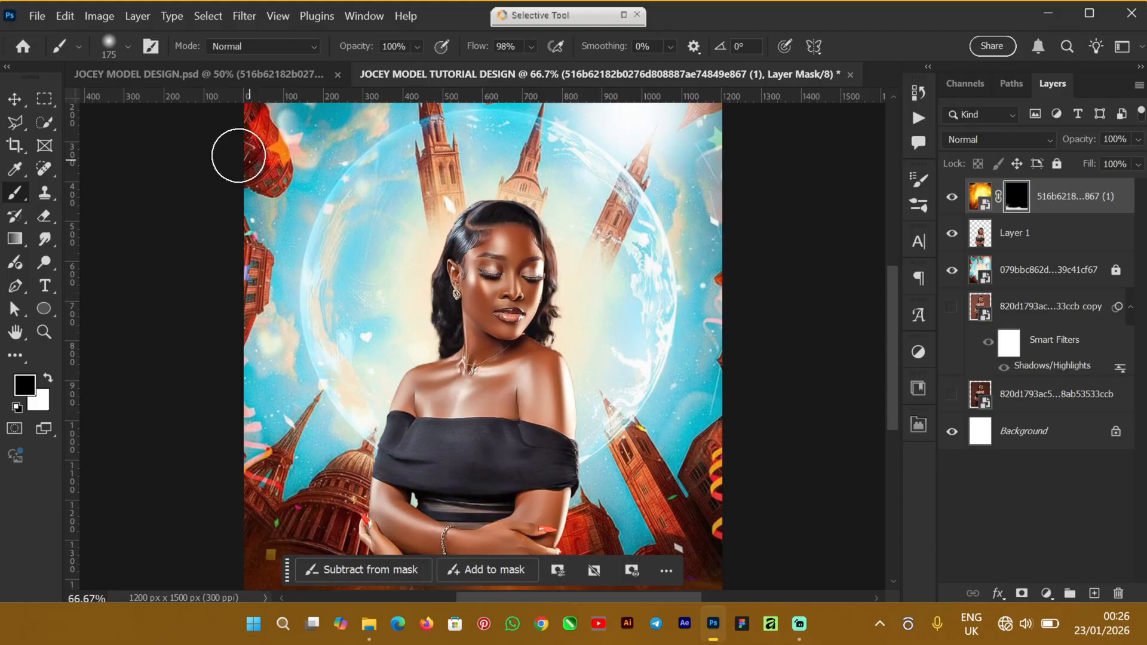
Examine the layer stack around Layer 1 in JOCEY MODEL DESIGN.psd and return to the tutorial document
click(205, 74)
scroll(1125, 498, down, 10)
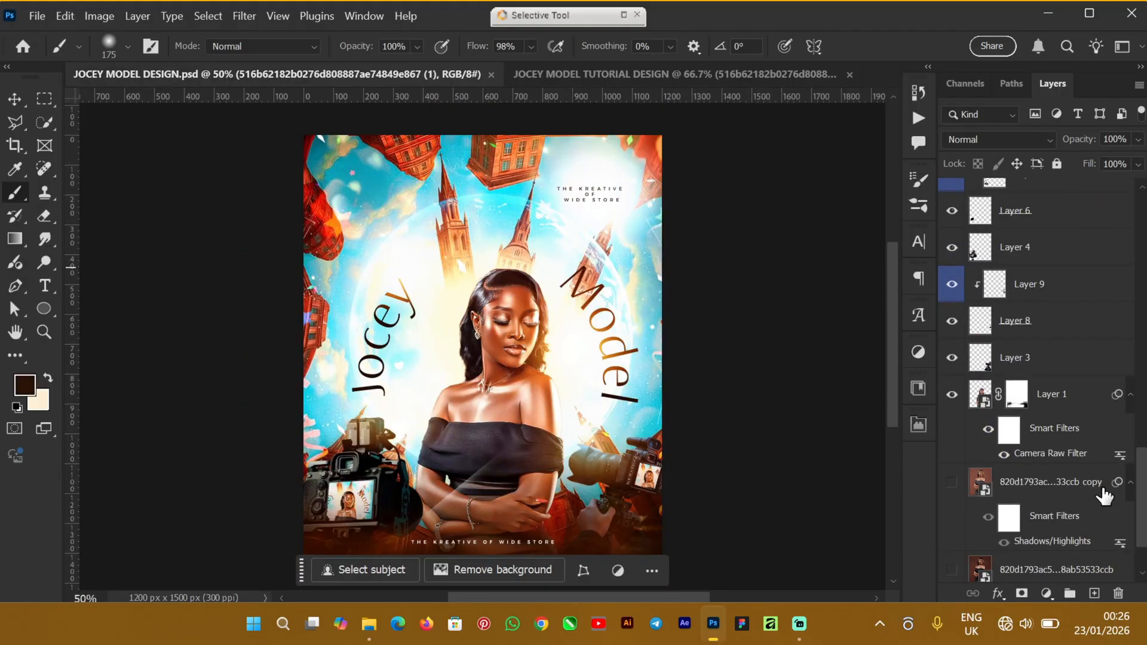
scroll(1105, 496, down, 2)
scroll(1104, 491, up, 3)
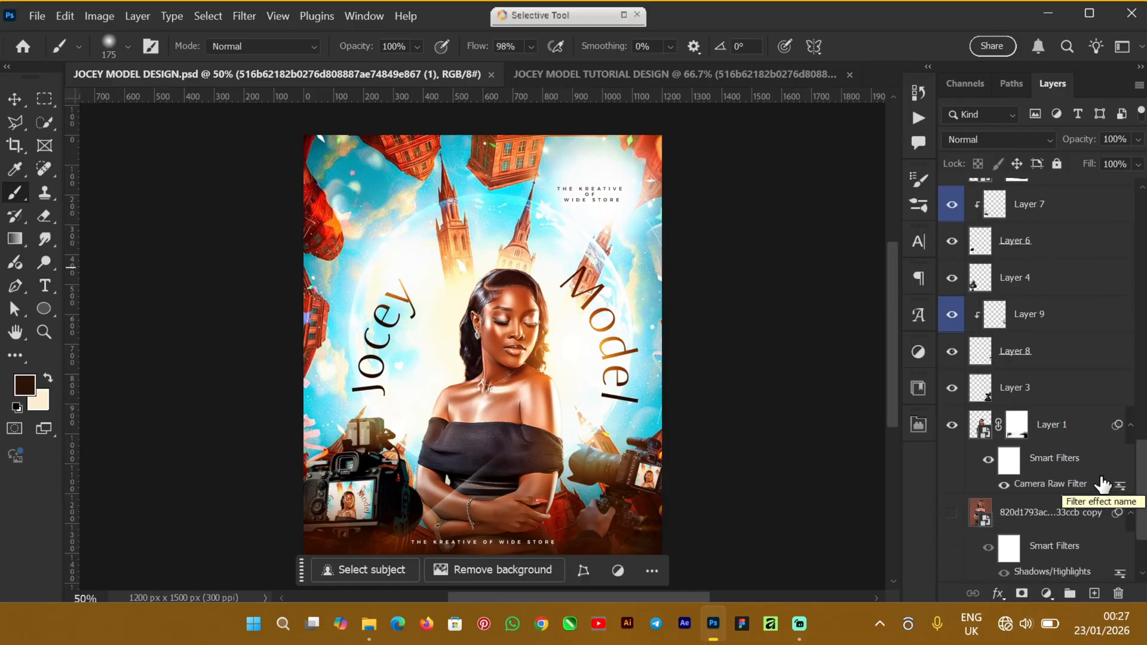
click(572, 73)
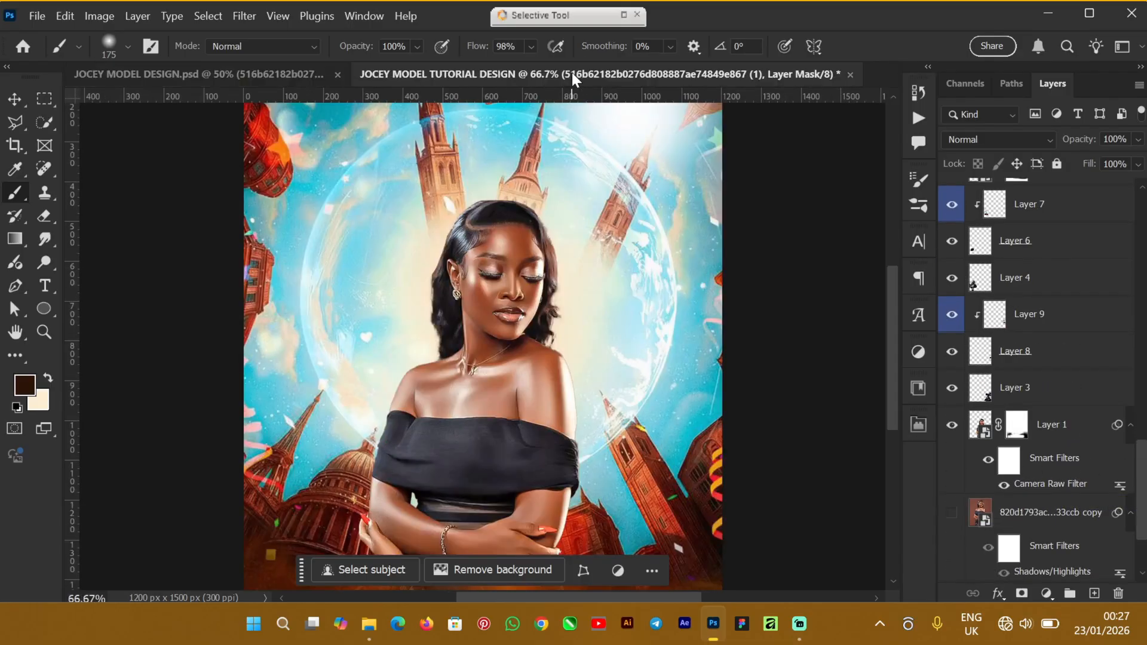
With the fire layer selected, set up the Ellipse tool in Shape mode with no fill and a 2 px black stroke
click(14, 99)
click(1088, 231)
click(1095, 196)
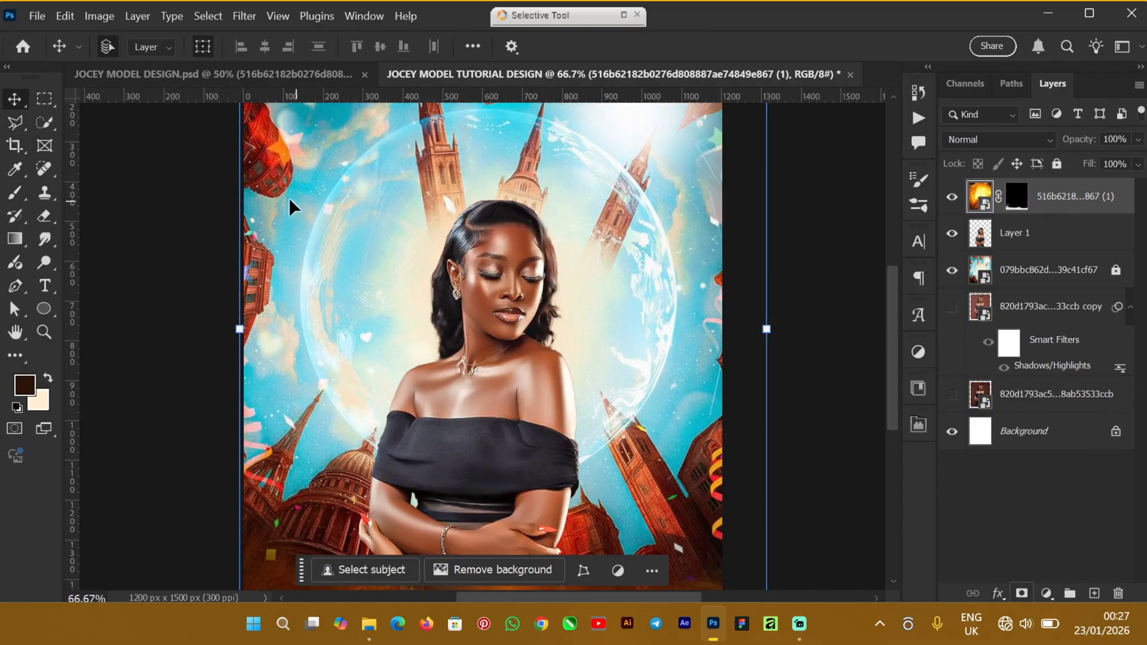
click(46, 312)
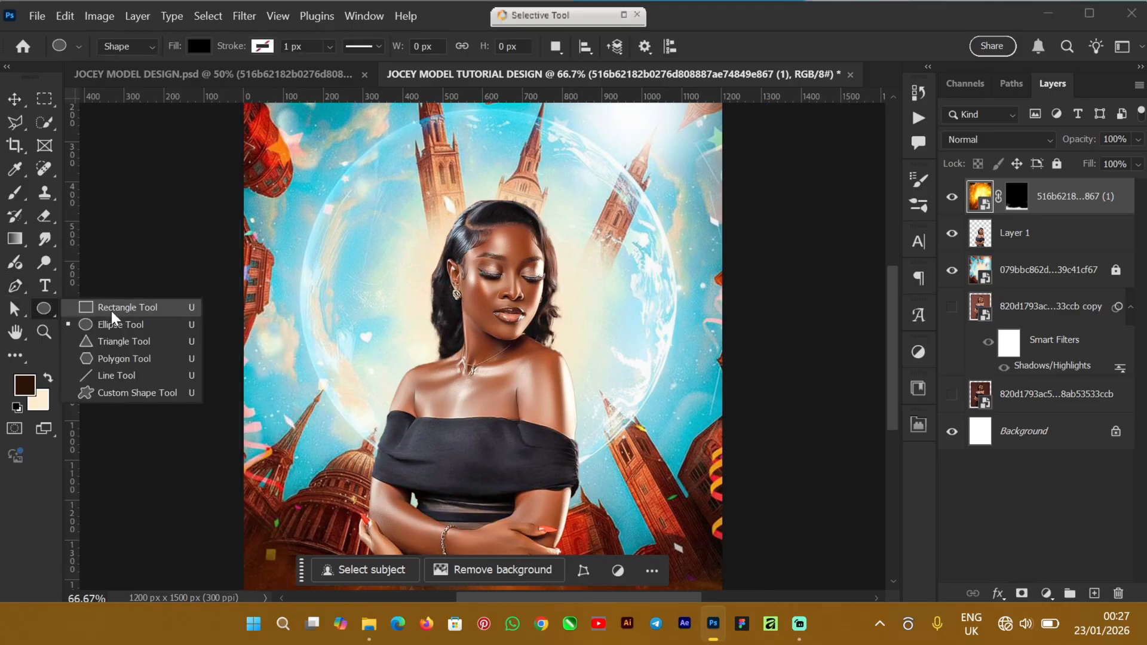
click(120, 325)
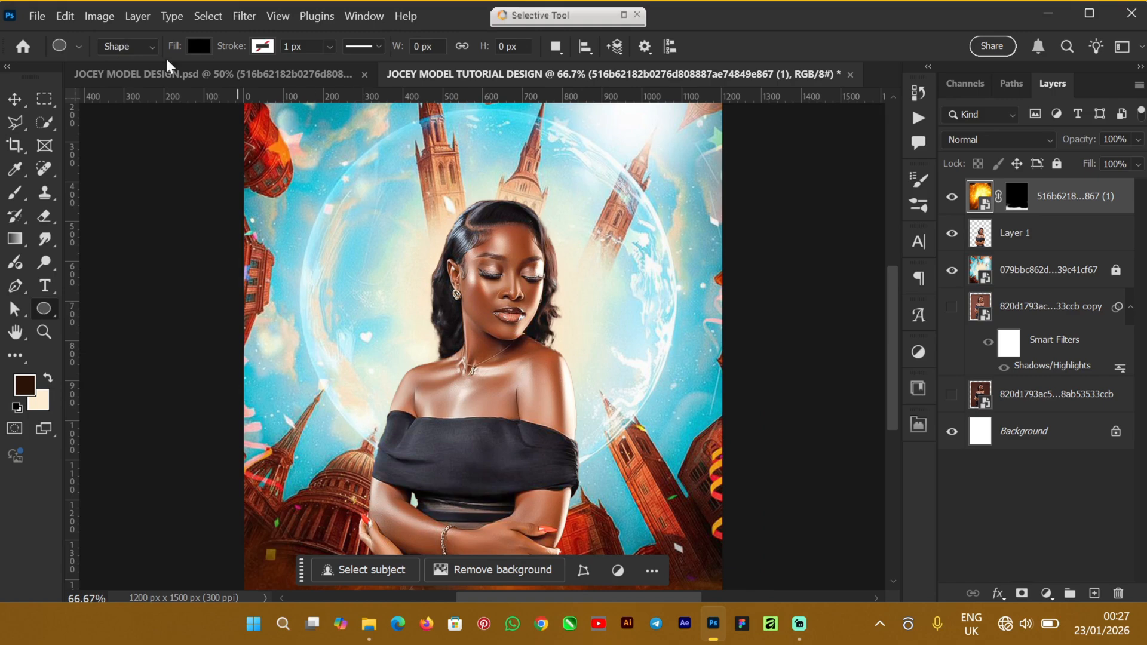
click(192, 43)
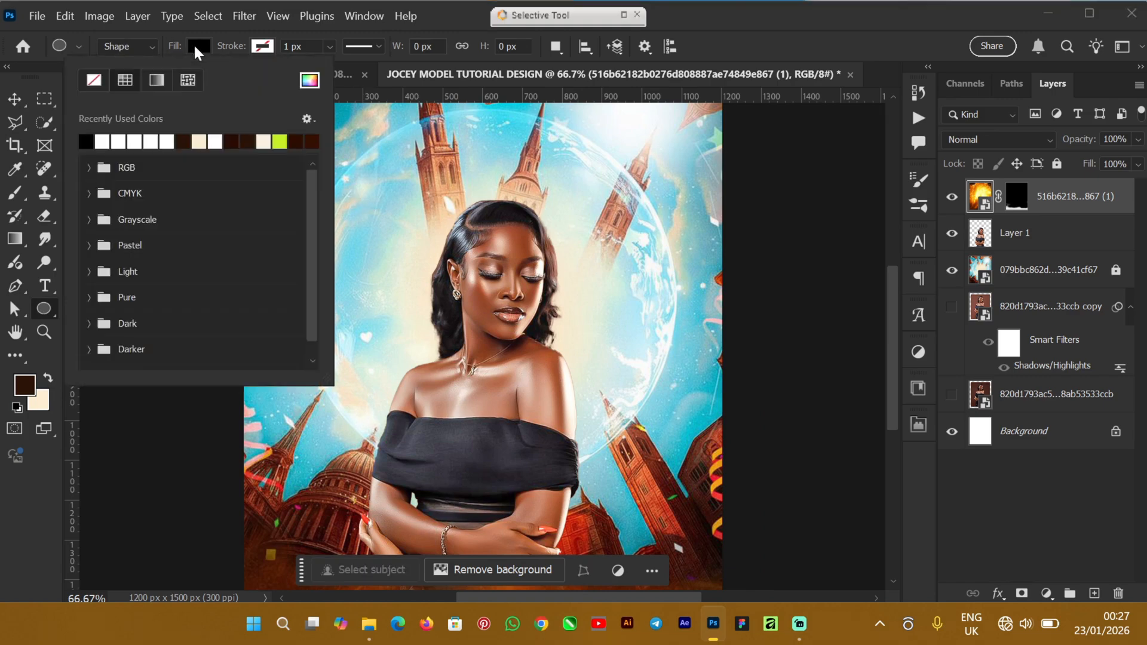
click(92, 80)
click(268, 45)
click(267, 45)
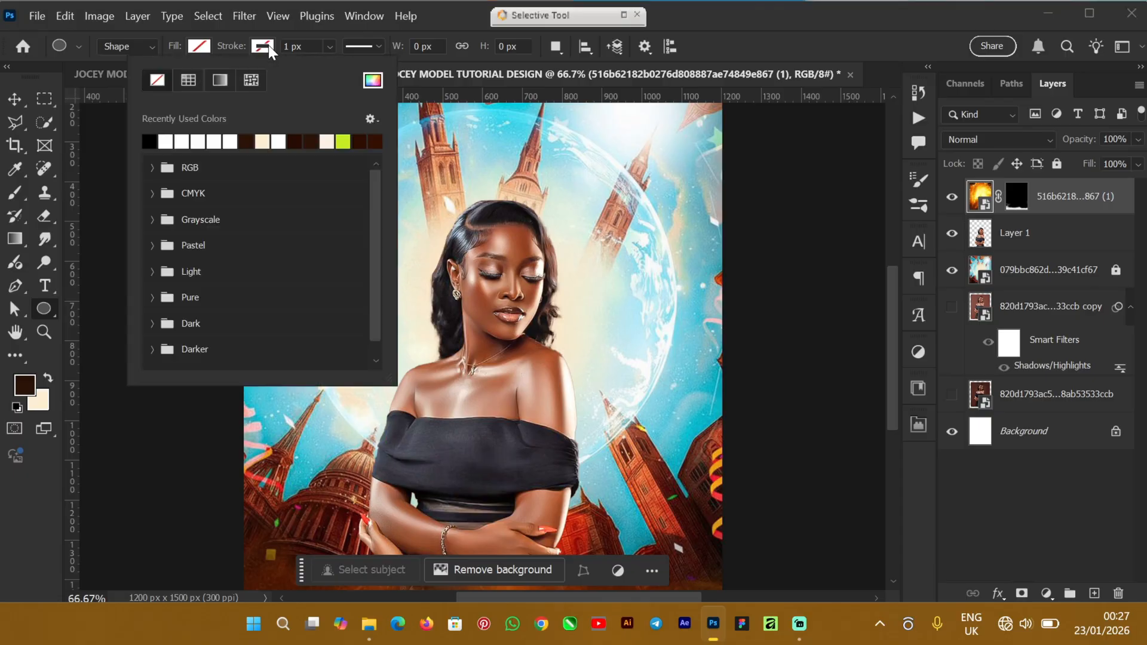
click(149, 142)
drag(308, 48, 272, 57)
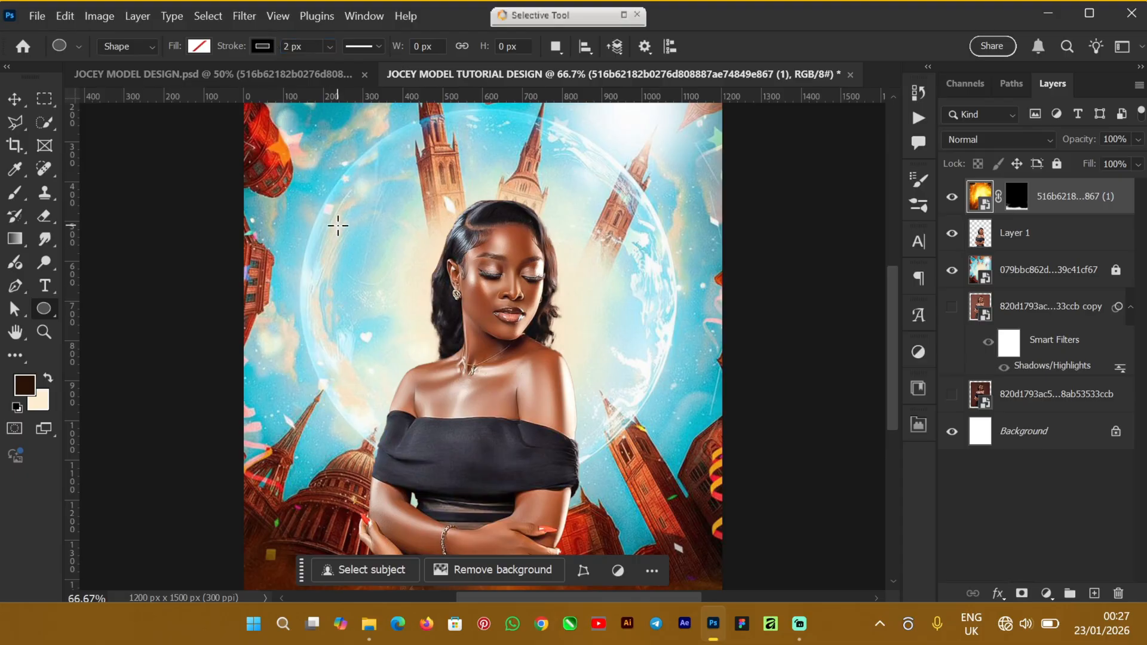
Draw a circle about 796 px wide around the model, scale it to about 118.4% to match the glass bubble's outline, and apply it
drag(320, 213, 639, 471)
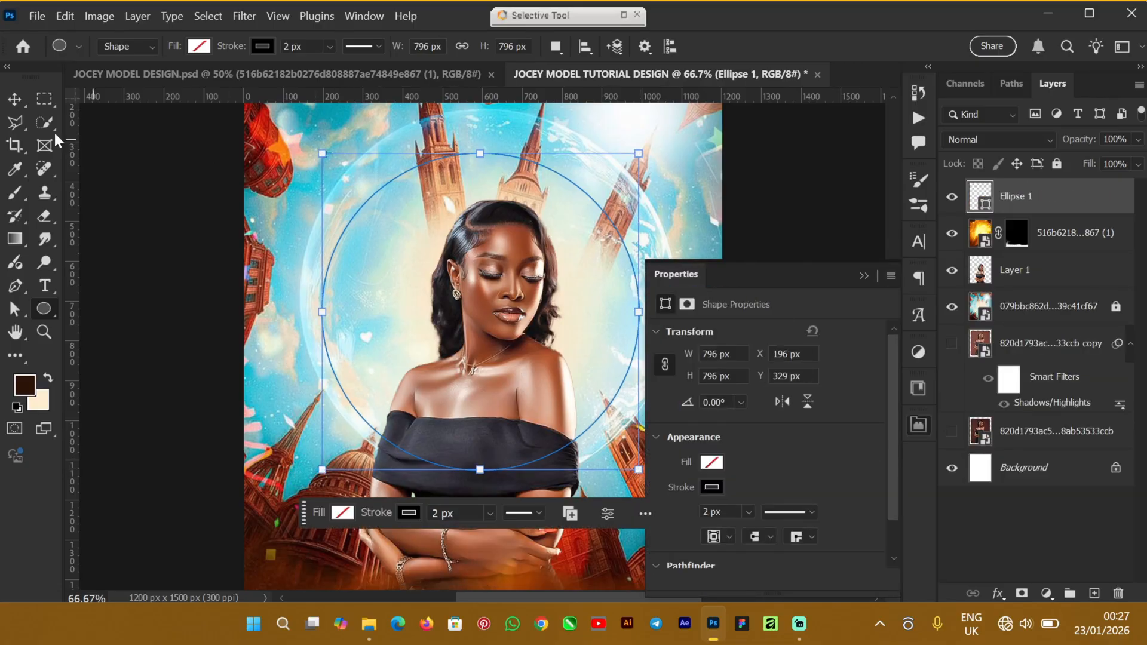
click(14, 99)
drag(322, 154, 302, 120)
drag(639, 144, 689, 160)
click(864, 275)
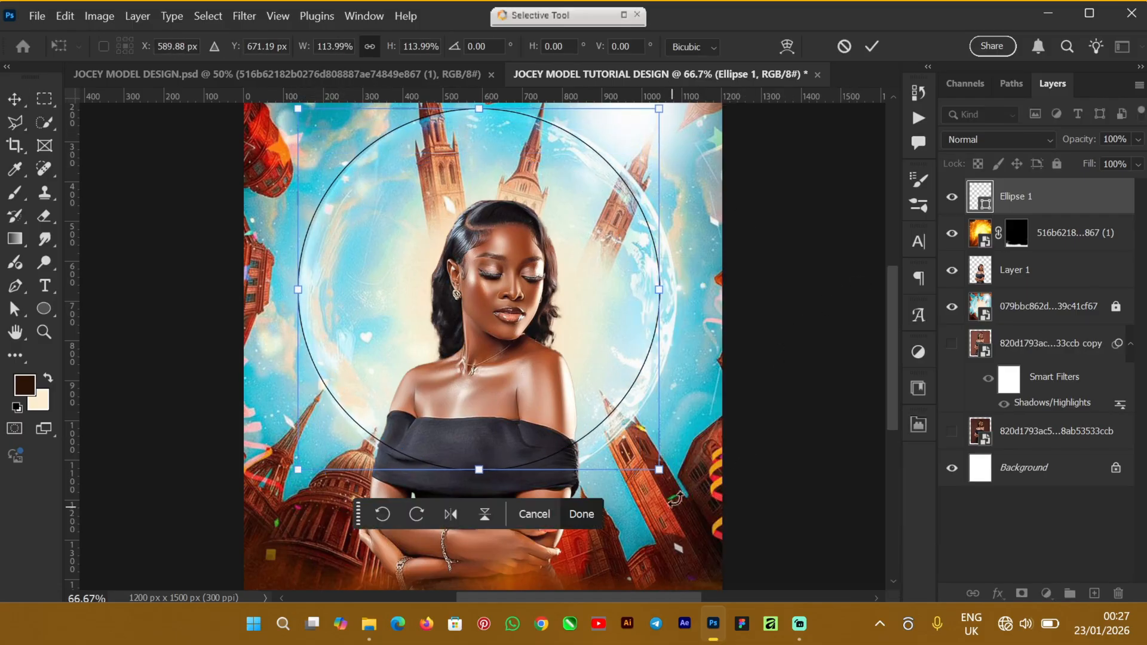
drag(660, 471, 682, 482)
drag(298, 485, 300, 484)
drag(896, 319, 897, 296)
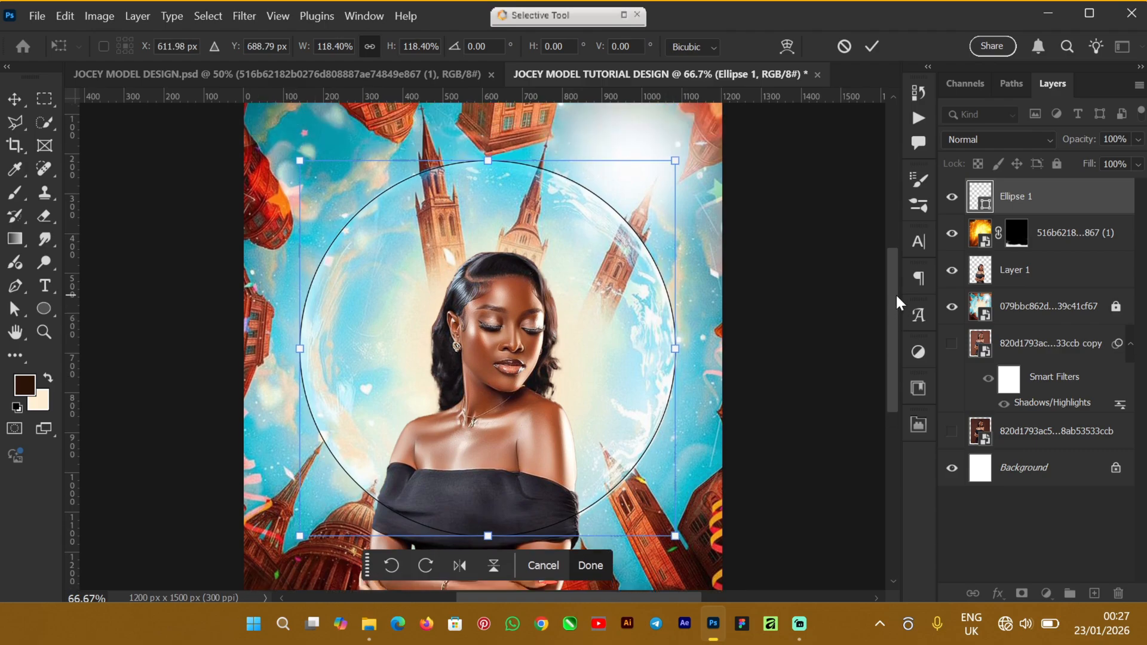
click(872, 46)
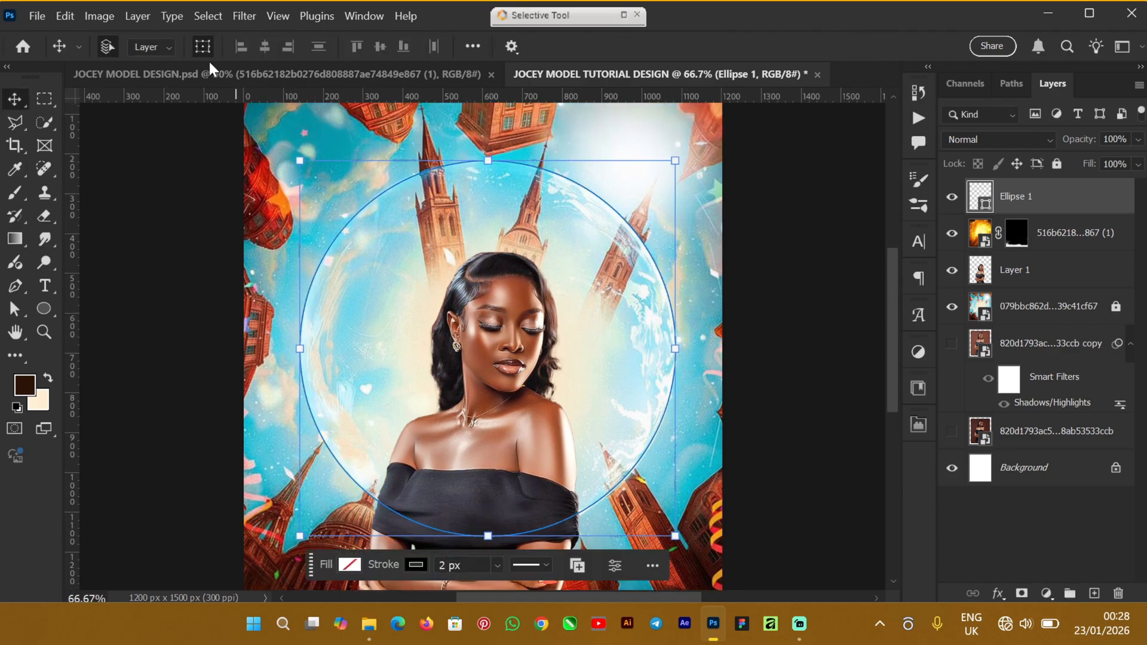
Copy the font name of the circular Jocey Model text layer in JOCEY MODEL DESIGN.psd and return to the tutorial document
click(198, 73)
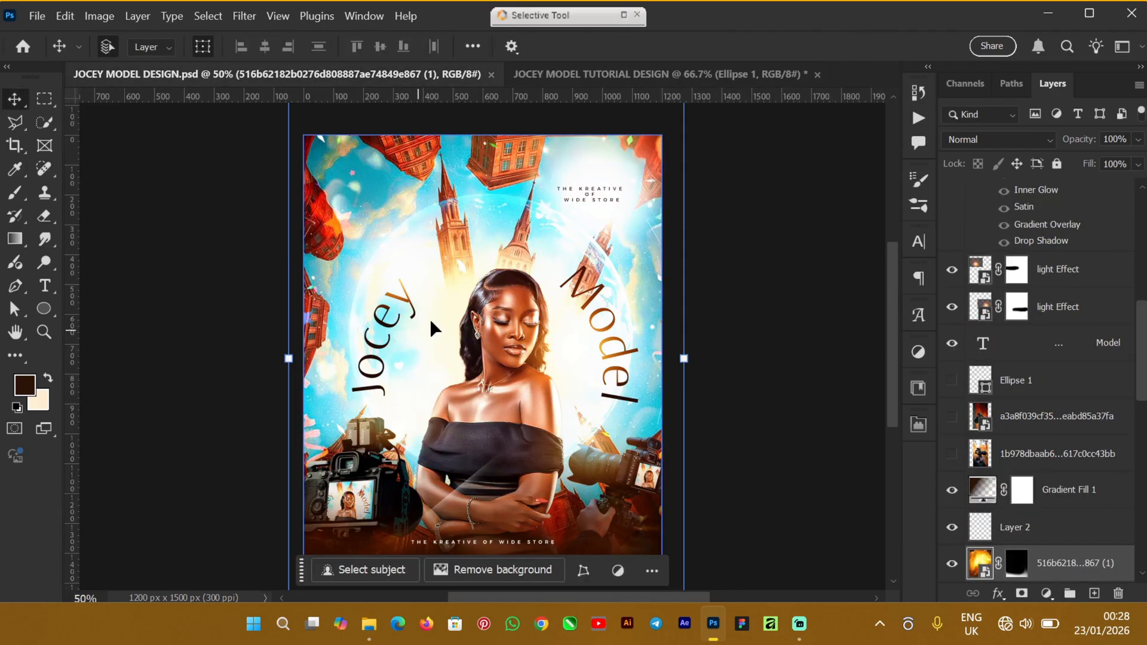
click(629, 74)
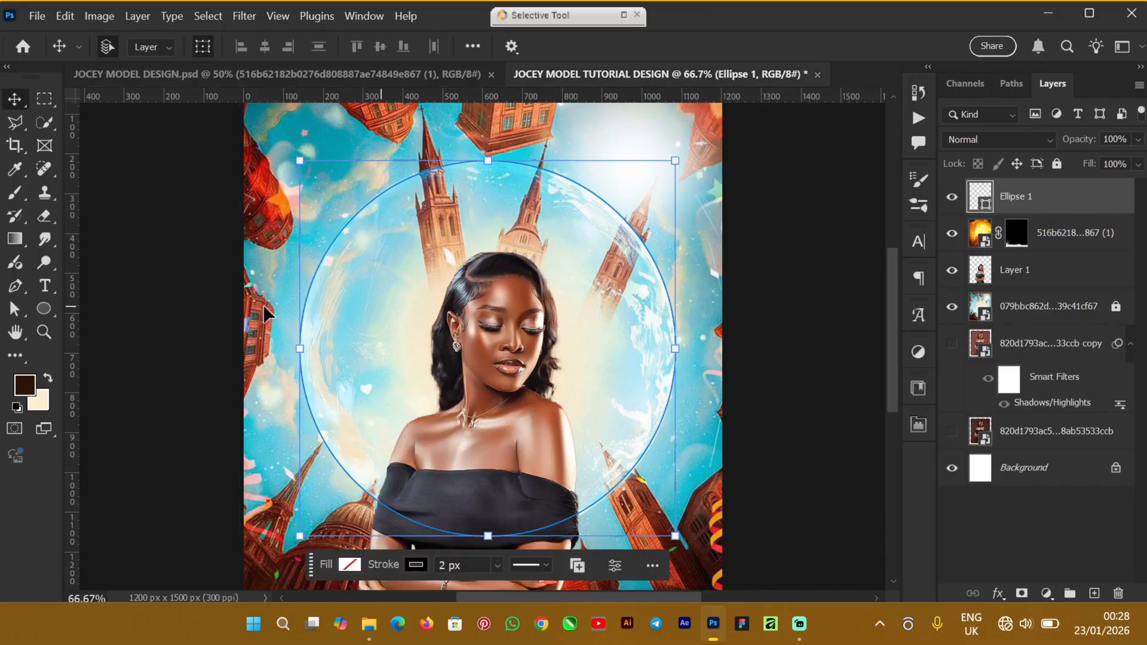
click(179, 75)
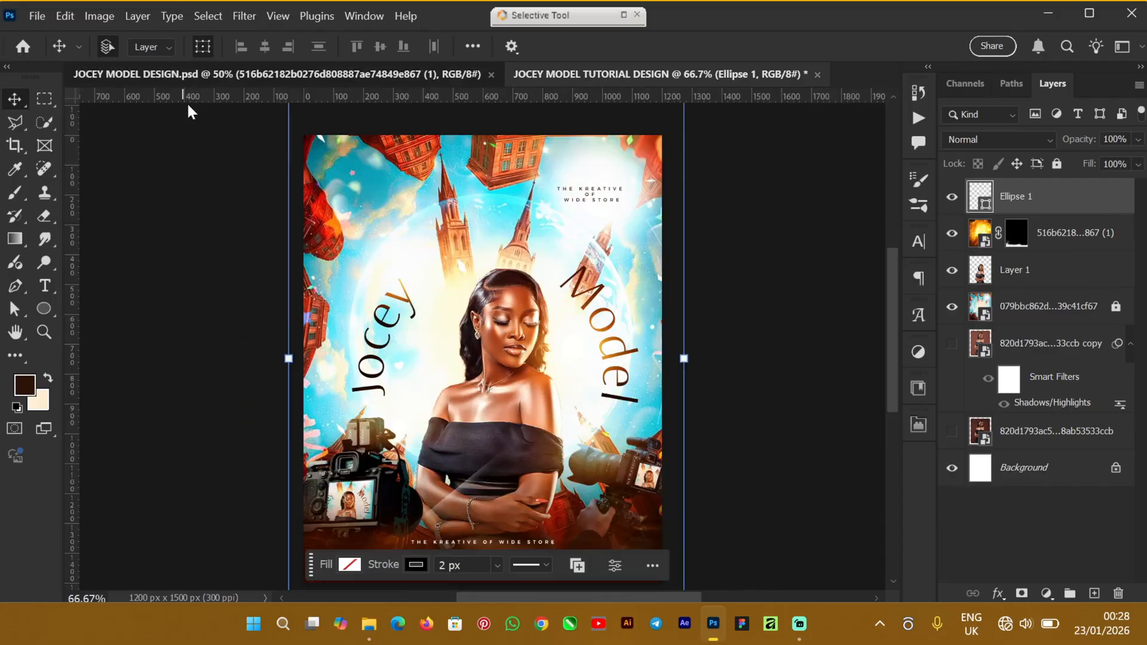
click(1105, 348)
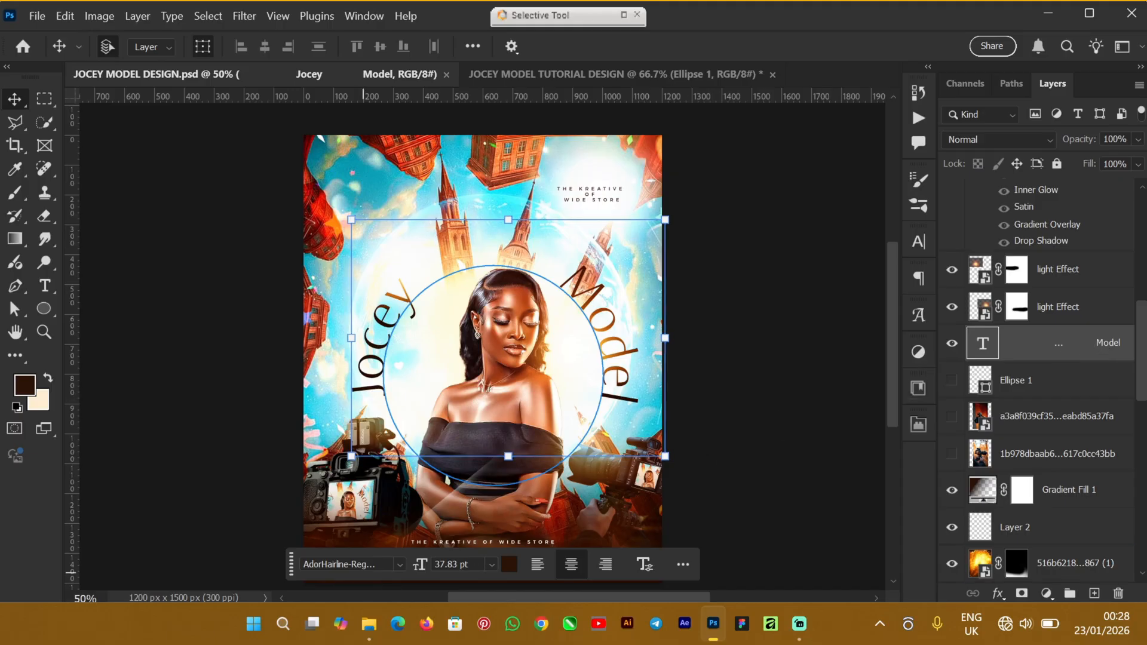
click(385, 564)
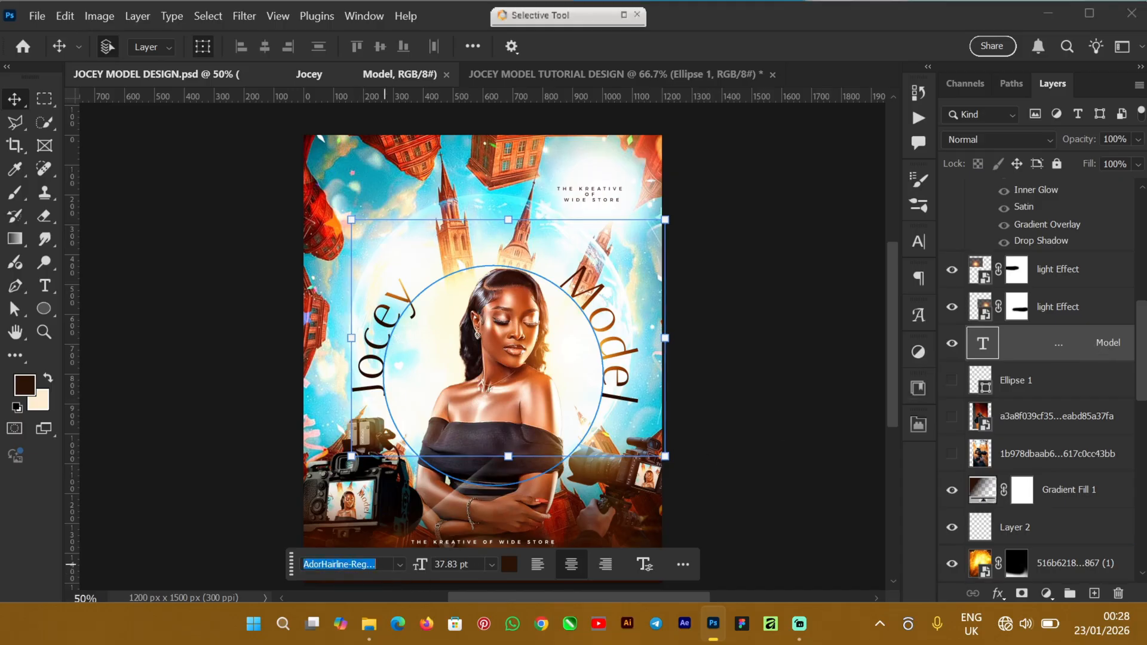
right_click(357, 565)
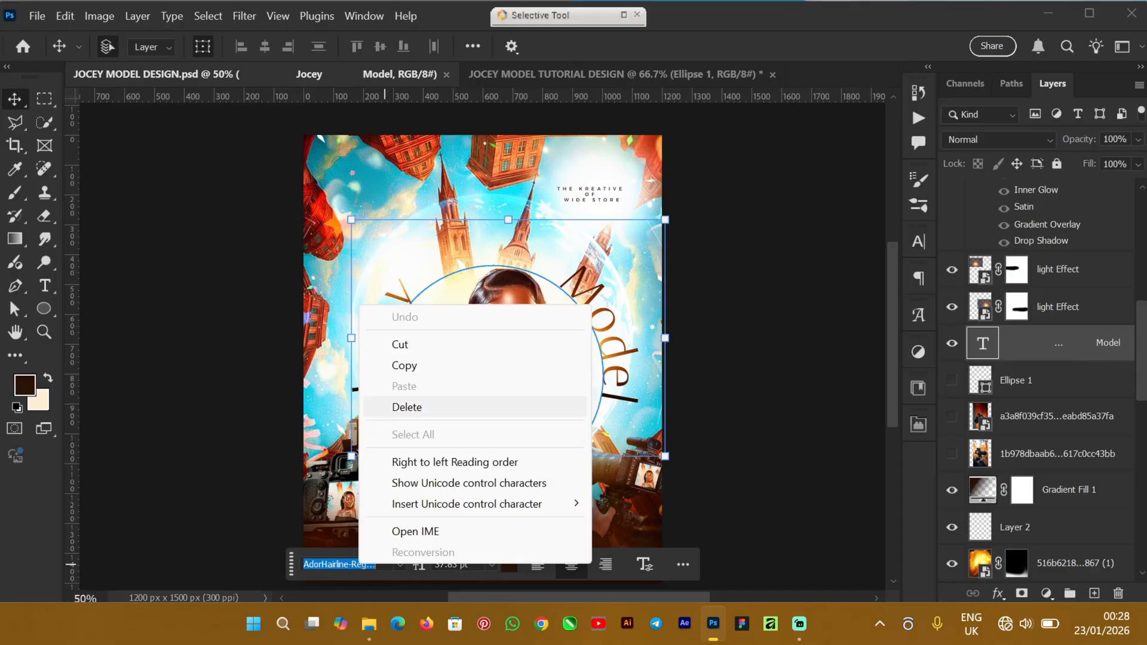
click(406, 364)
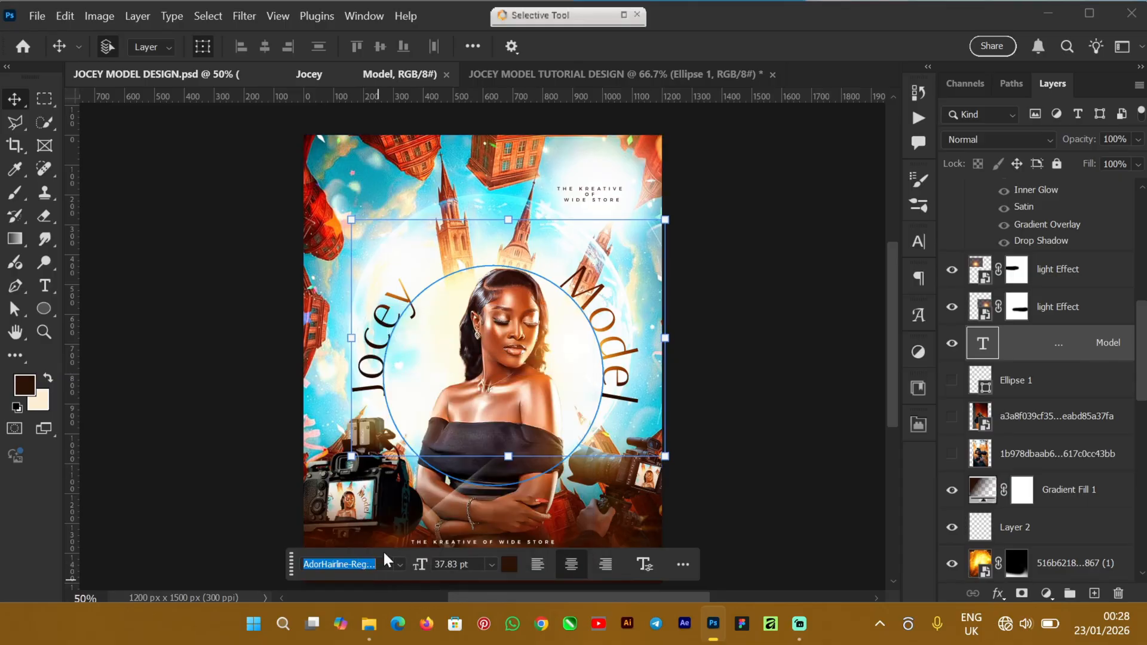
click(532, 75)
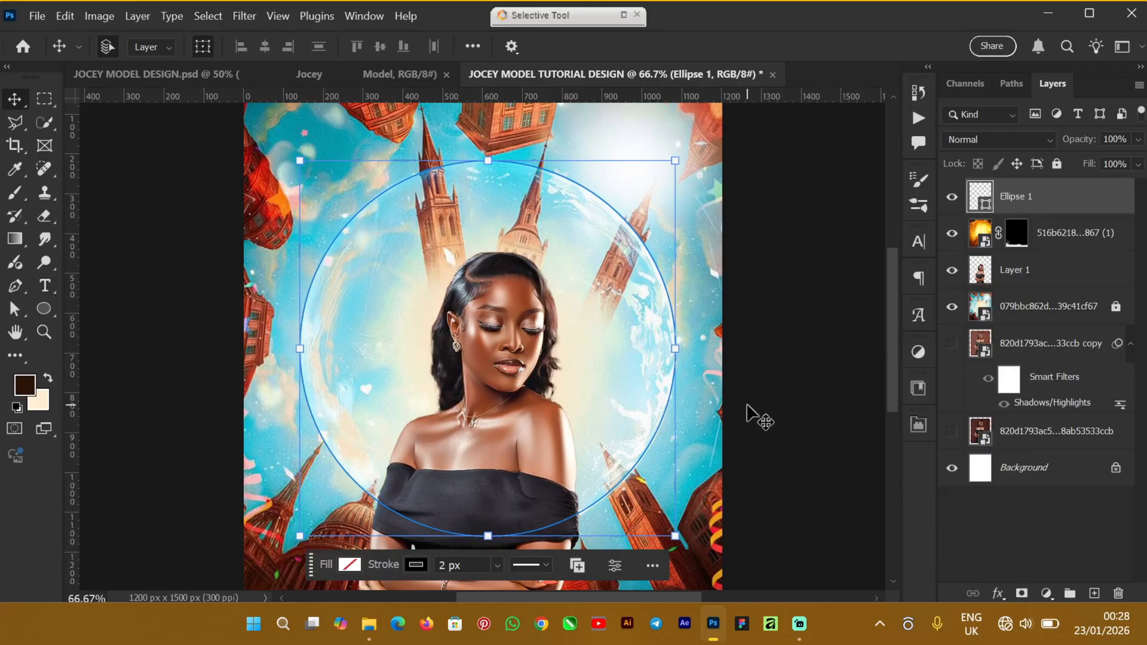
Start horizontal text on the upper-left part of the circle's path and set its size to 36 pt
click(51, 291)
click(138, 288)
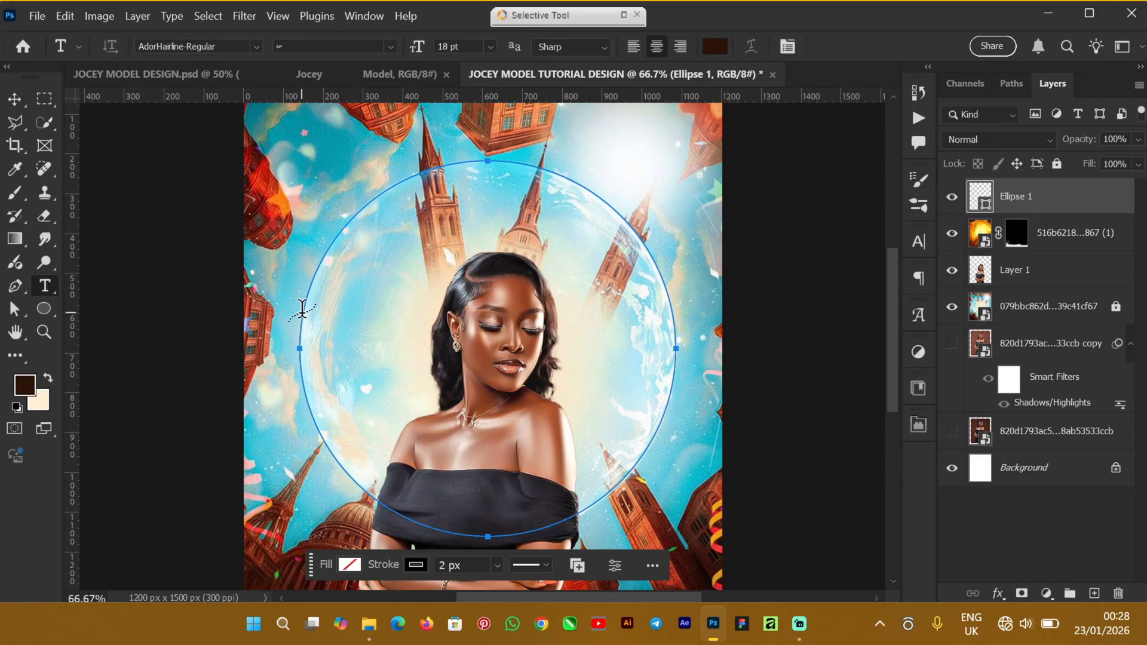
key(ctrl+plus)
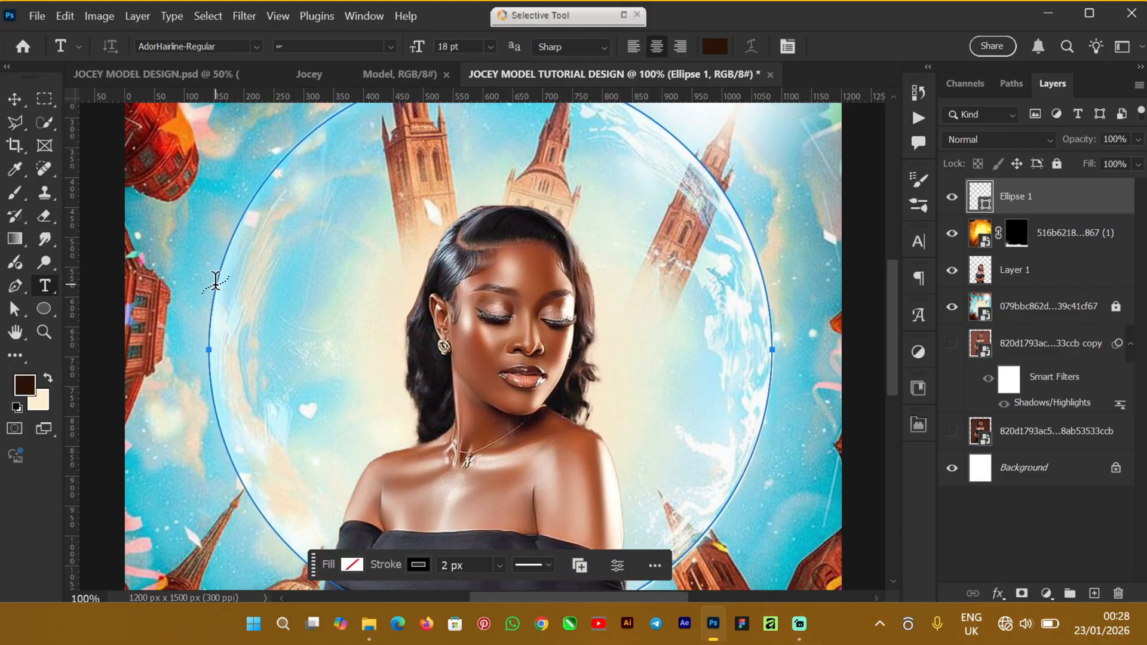
click(216, 281)
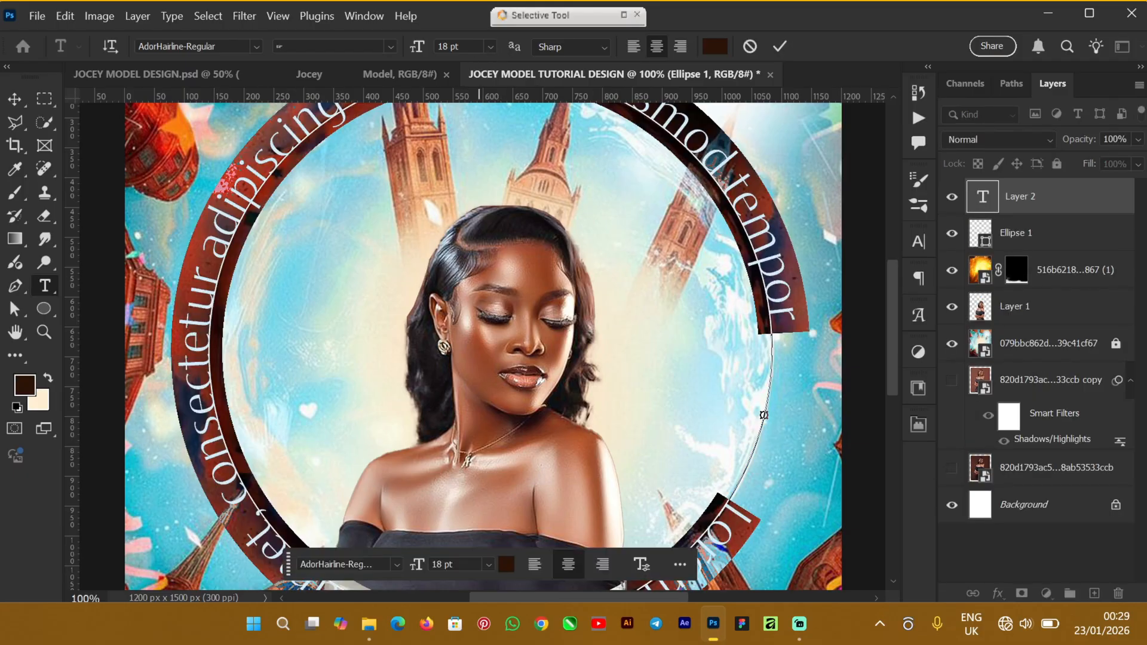
click(490, 45)
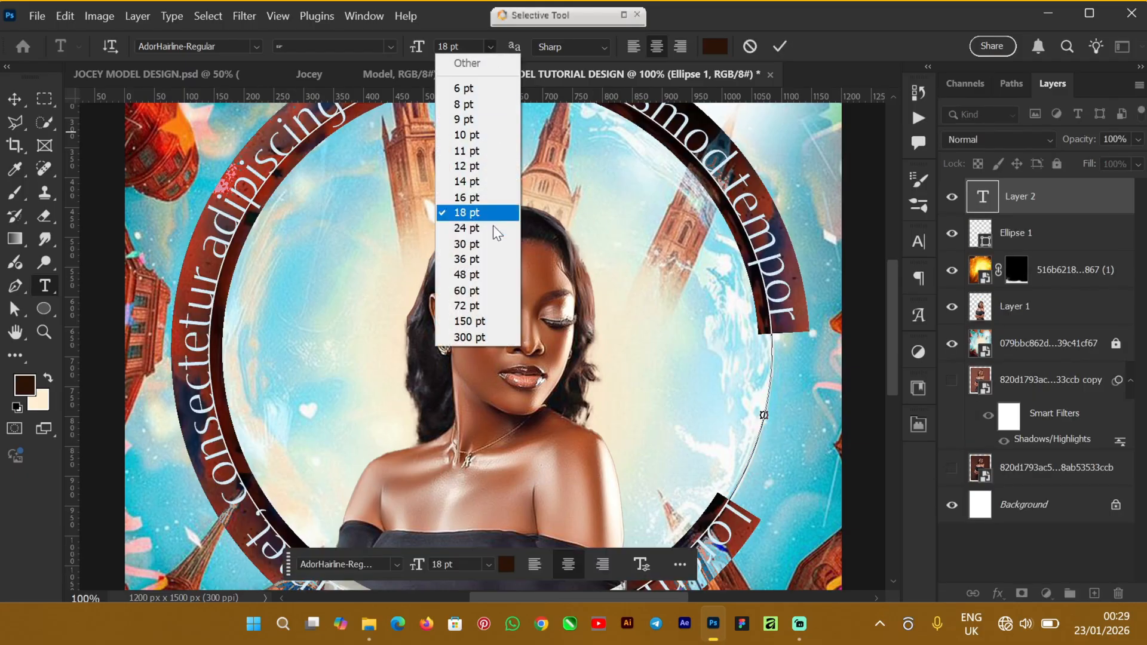
click(472, 258)
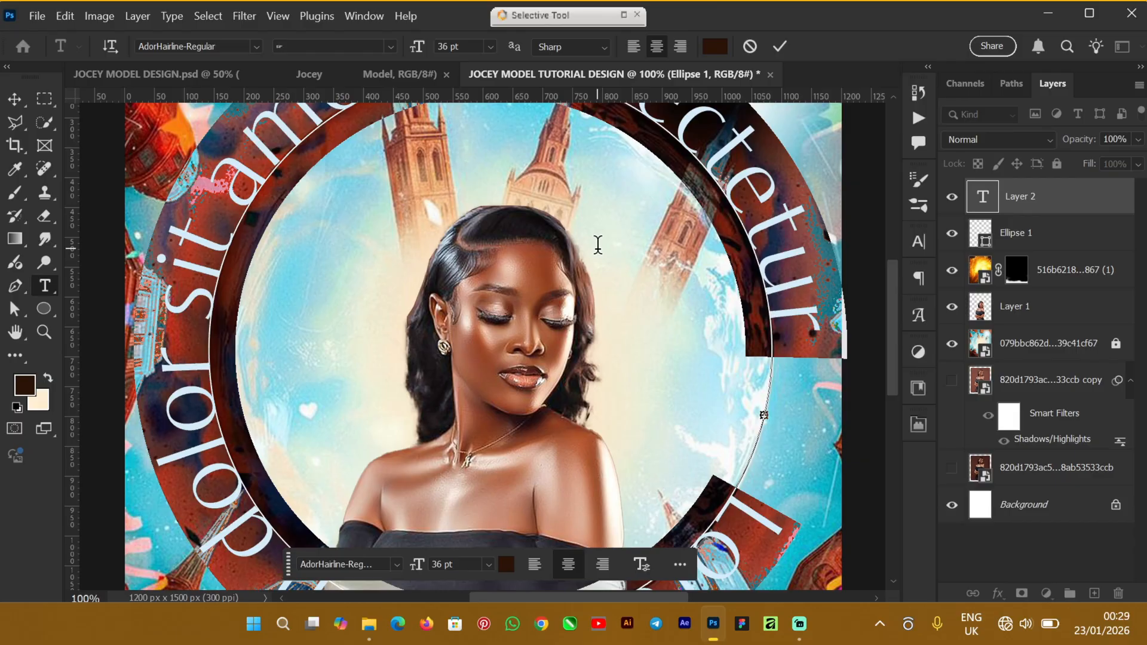
Enter "Jocey Model" as the text running along the circle
text(lo)
text(cey)
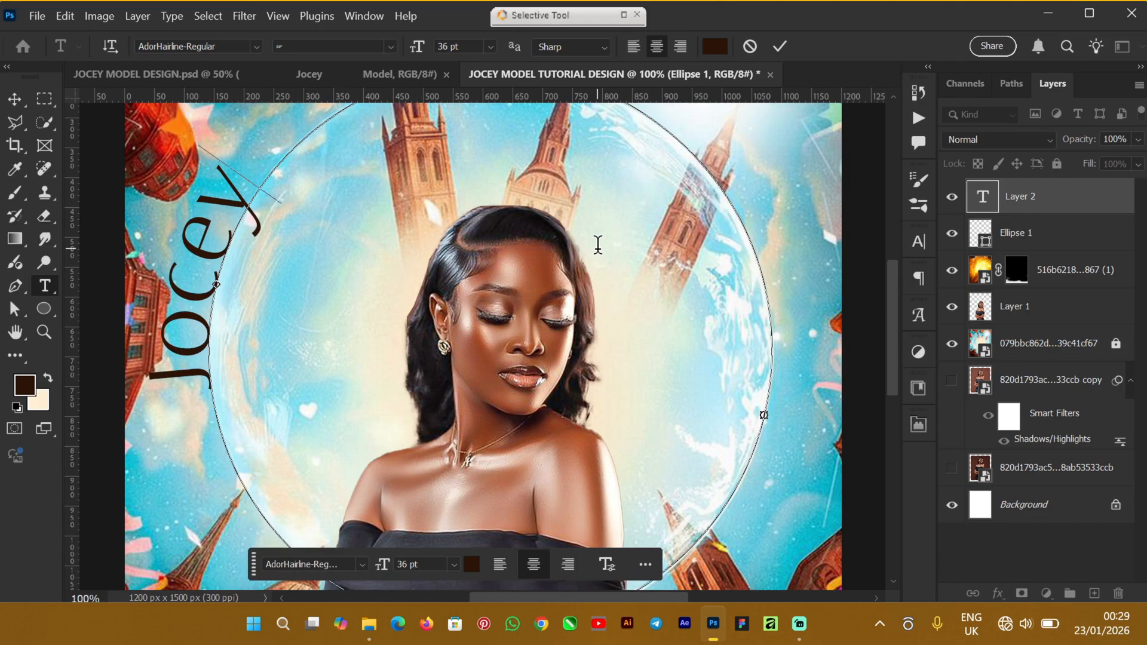
text( Model)
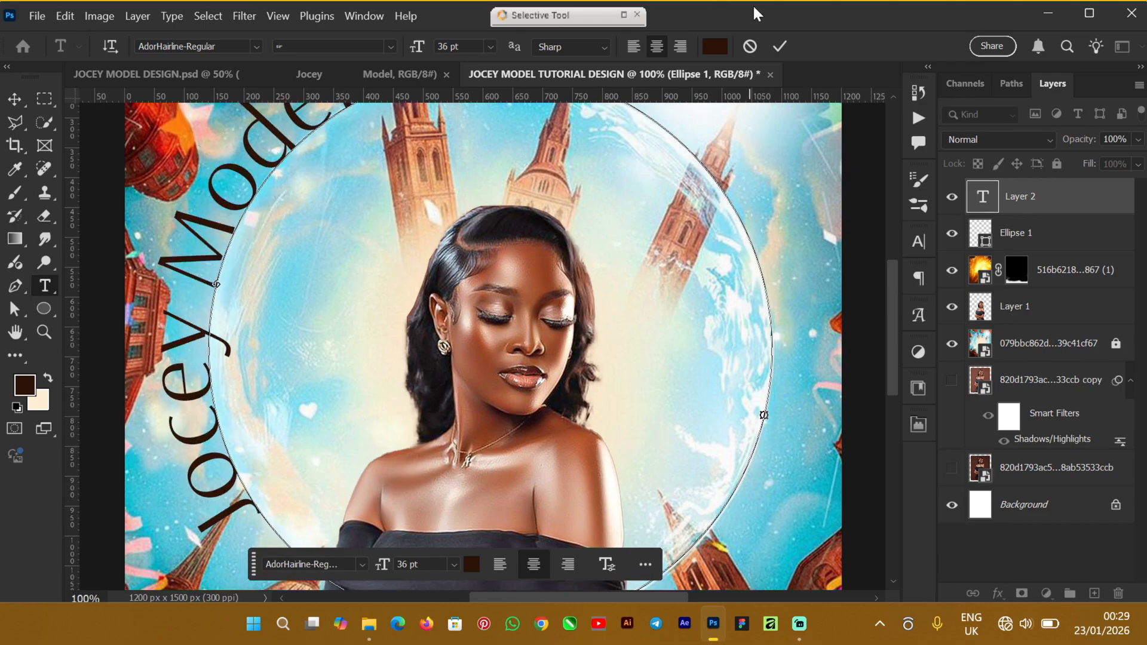
Remove extra spaces between "Jocey" and "Model" in the circular text so the two words sit closer along the path
key(ctrl+minus)
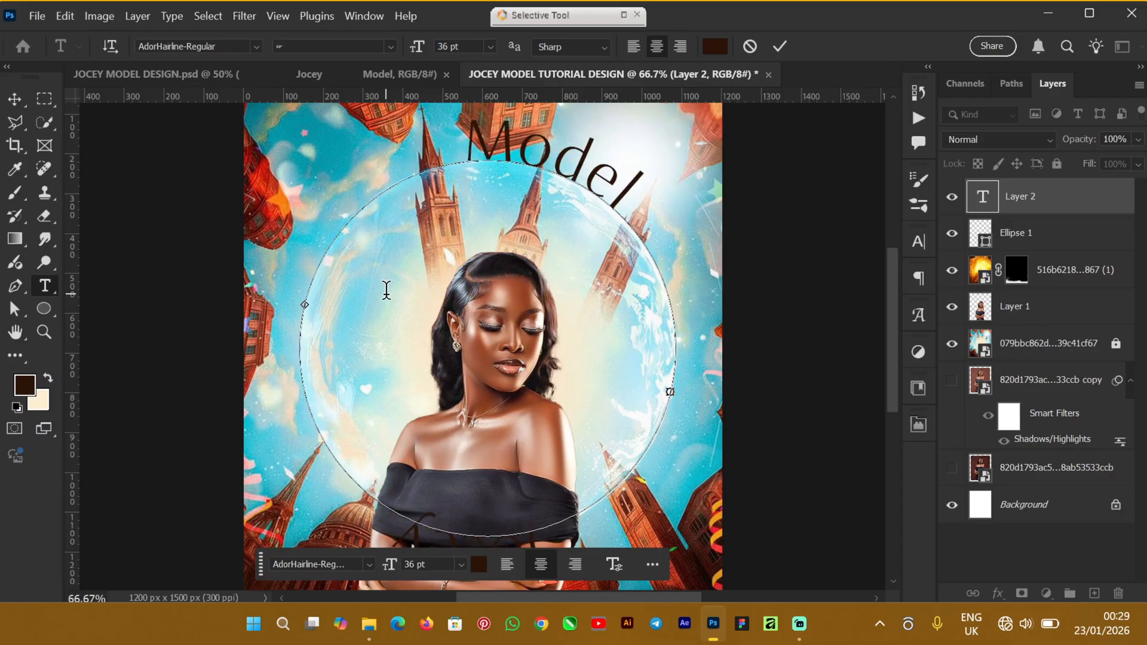
key(BackSpace)
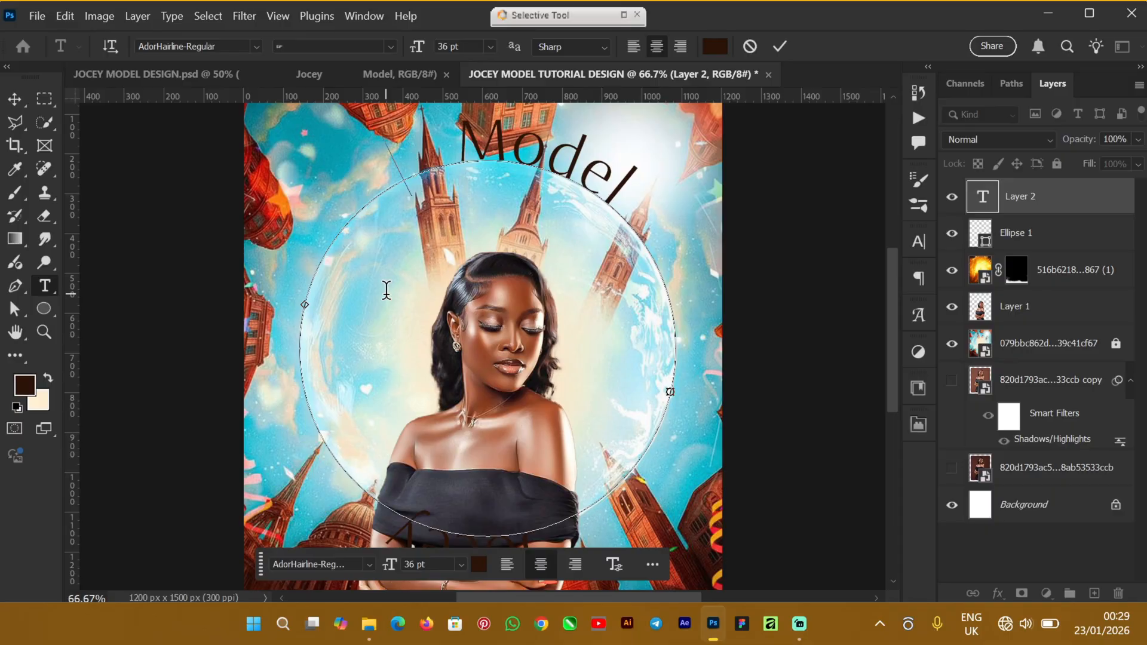
key(BackSpace)
key(BackSpace)
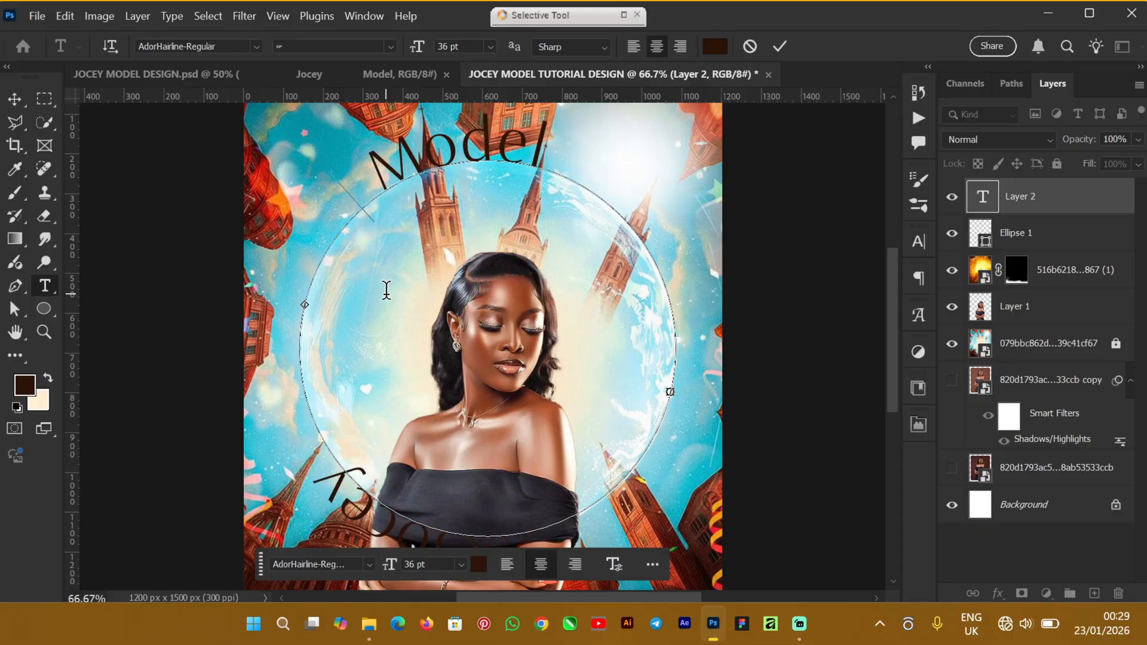
key(BackSpace)
key(BackSpace)
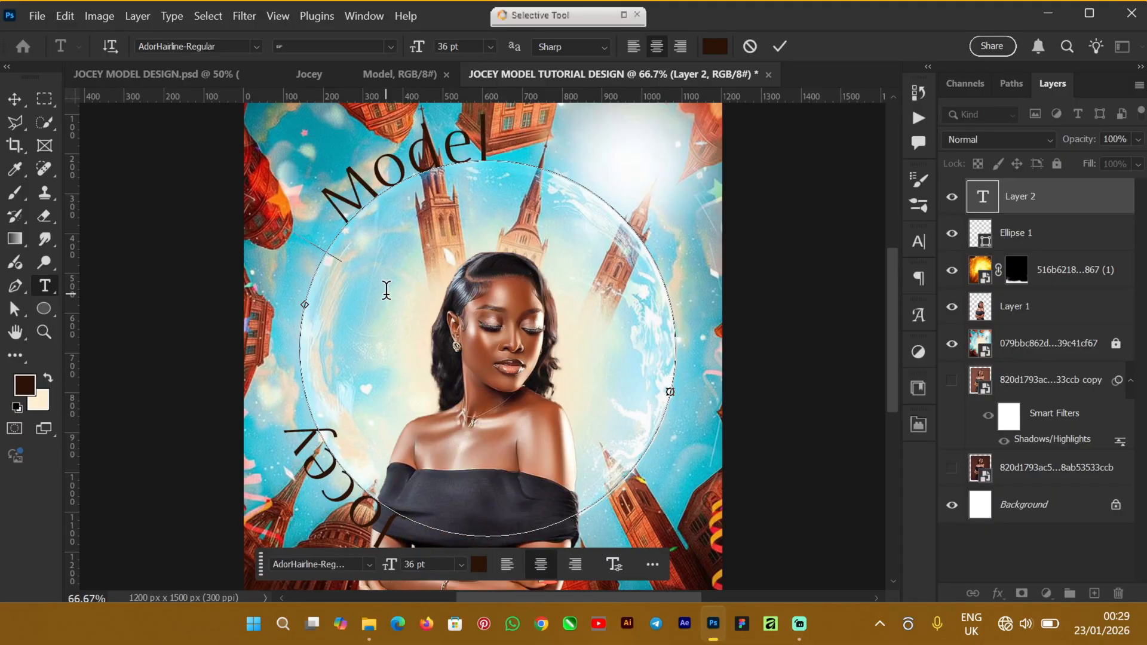
key(BackSpace)
key(BackSpace)
key(BackSpace)
key(BackSpace)
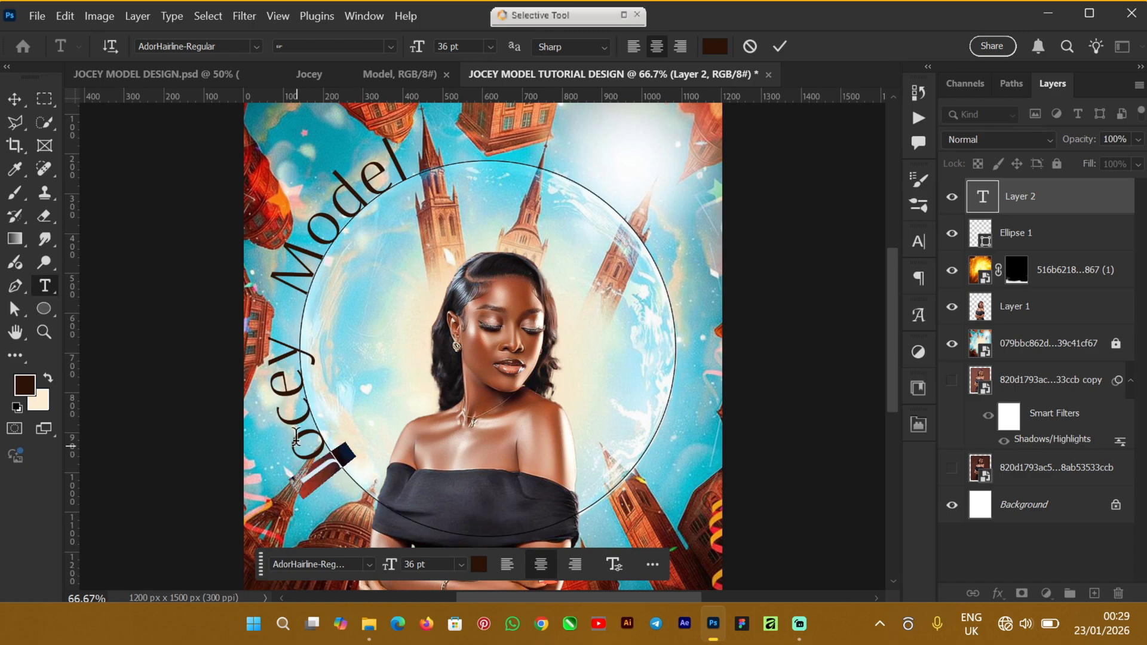
Set the circular text's size to 48 pt and spread "Jocey" and "Model" across the circle's upper arc
drag(357, 475, 404, 165)
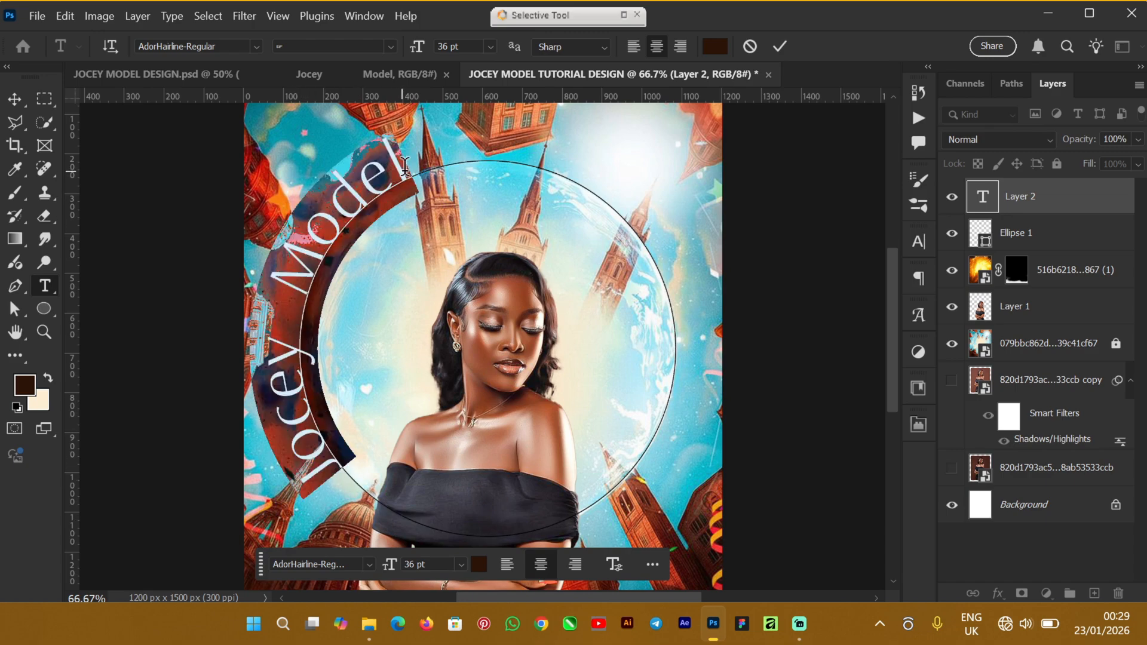
click(490, 46)
click(475, 275)
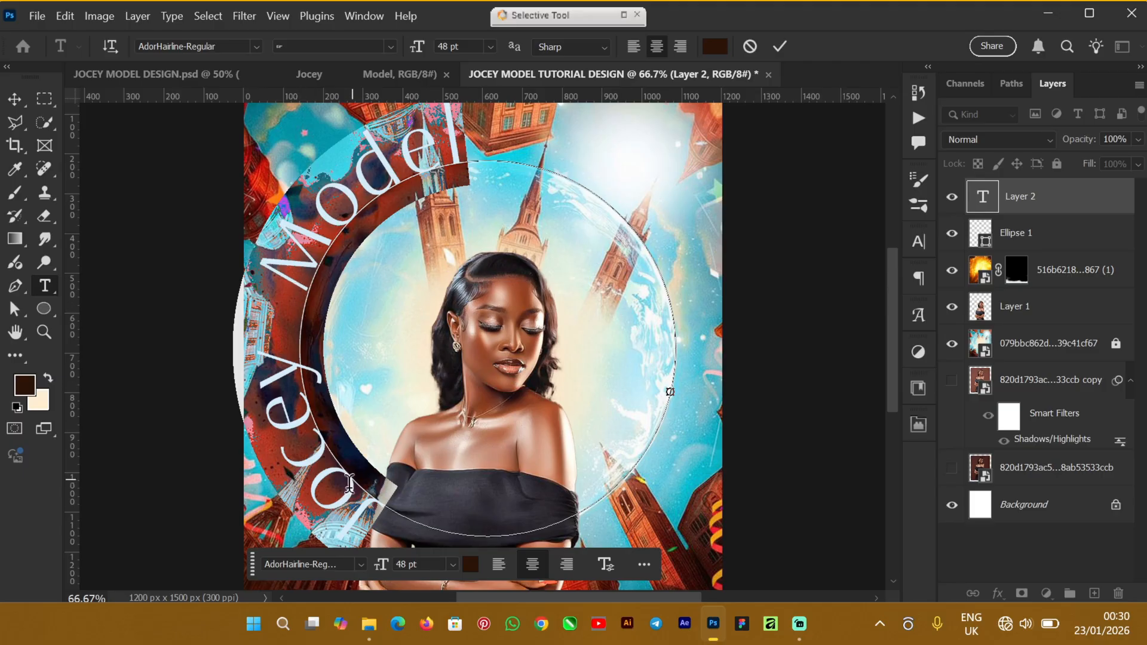
click(392, 514)
drag(392, 514, 389, 499)
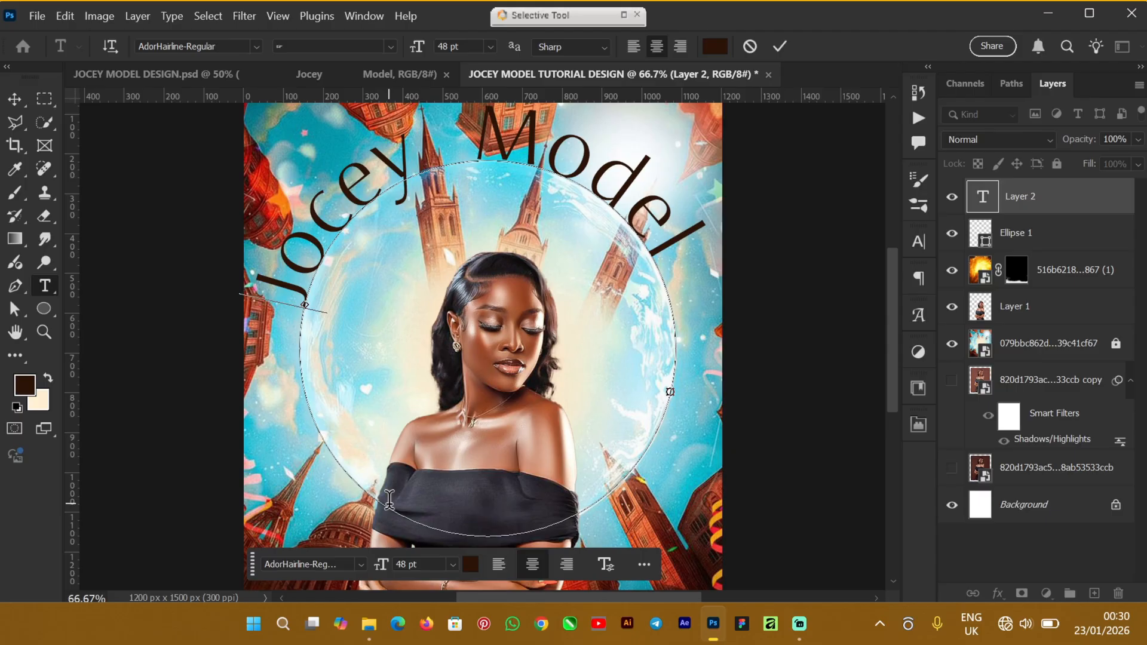
Examine the circular title and the layer stack in JOCEY MODEL DESIGN.psd and return to the tutorial document
click(139, 76)
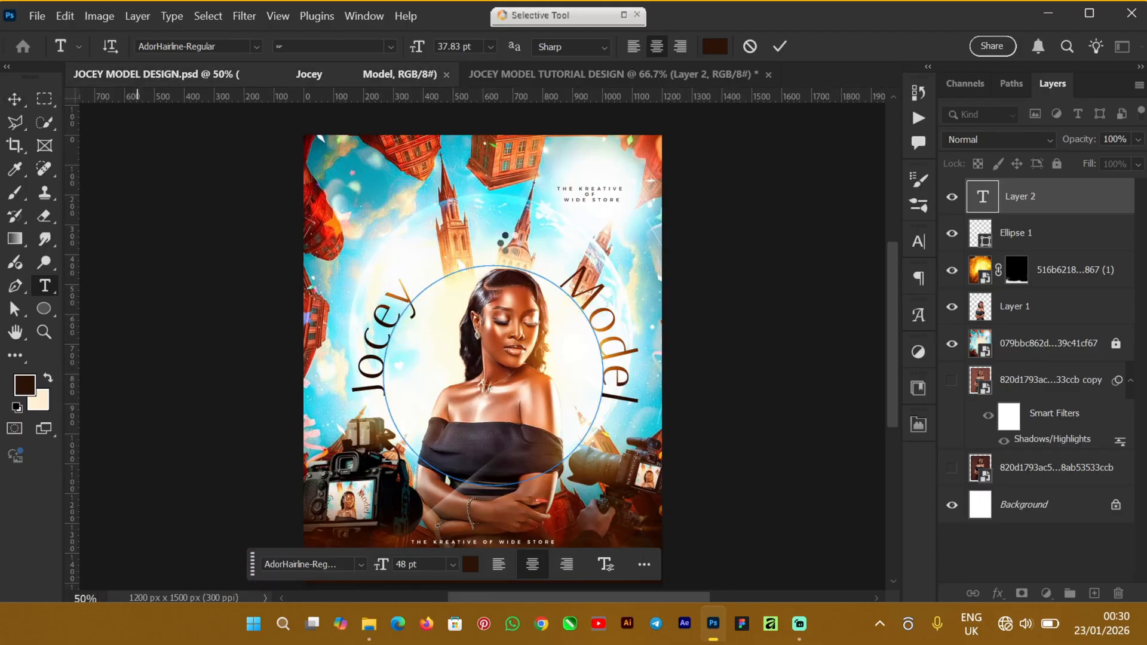
click(14, 98)
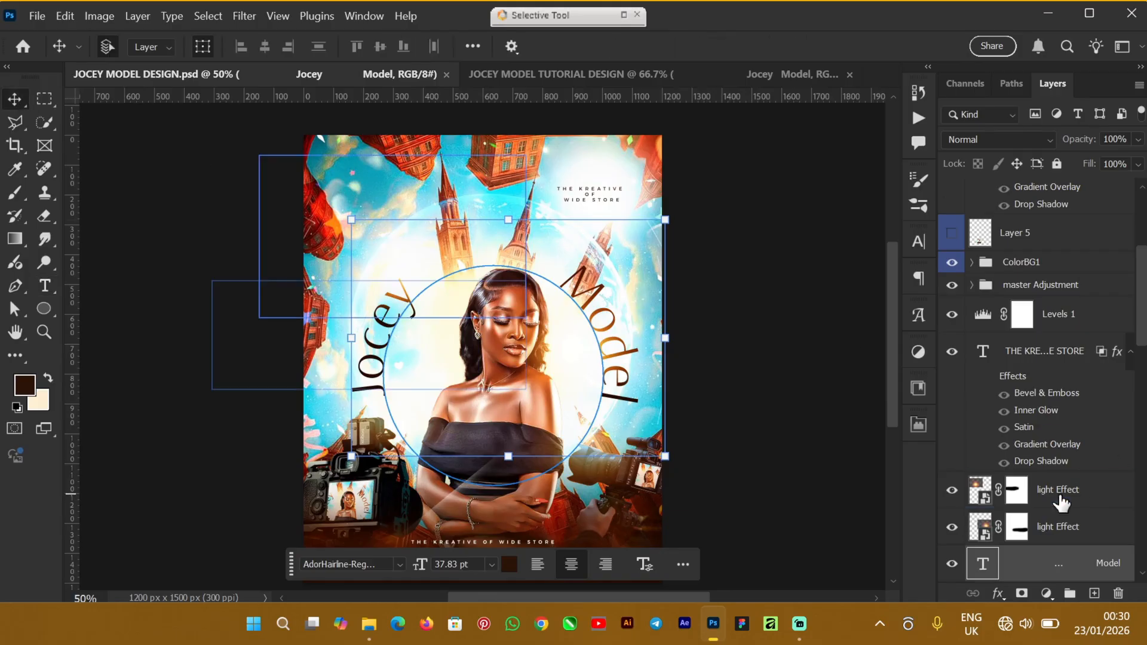
click(1063, 362)
scroll(1088, 423, down, 5)
click(1089, 422)
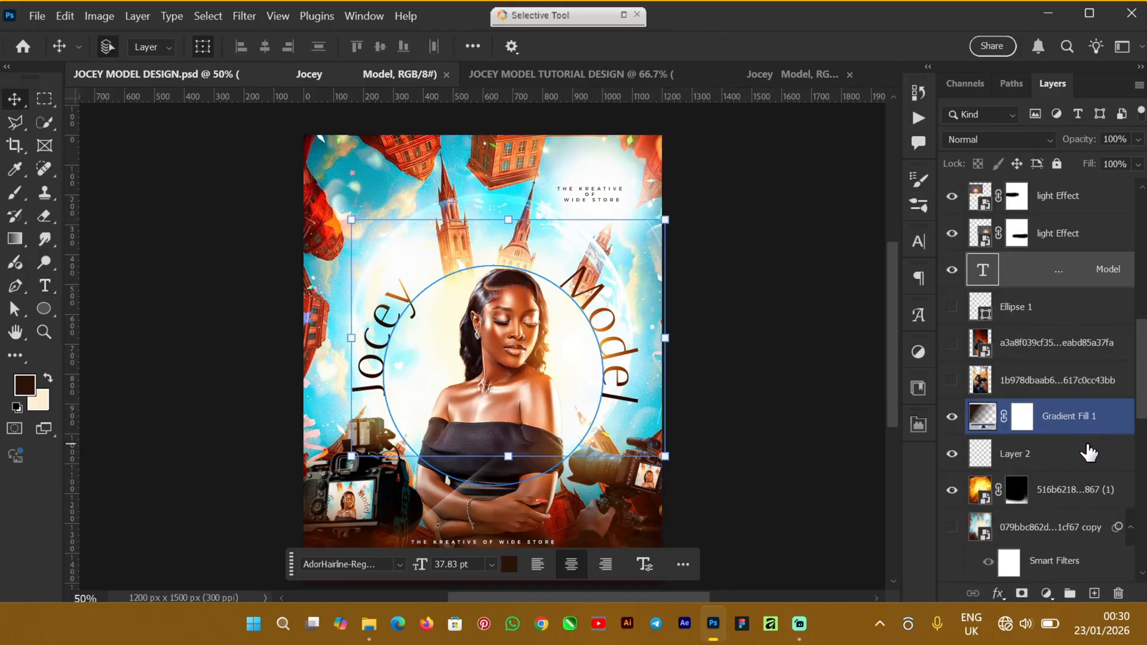
scroll(1089, 454, down, 8)
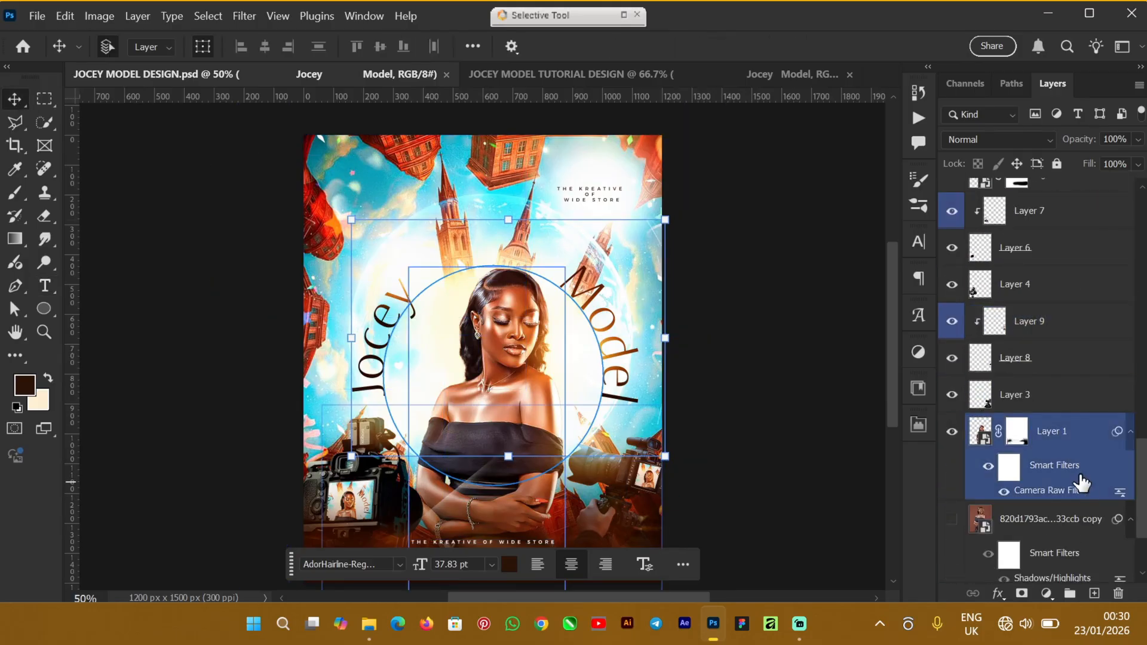
scroll(1081, 481, down, 2)
scroll(1085, 477, up, 4)
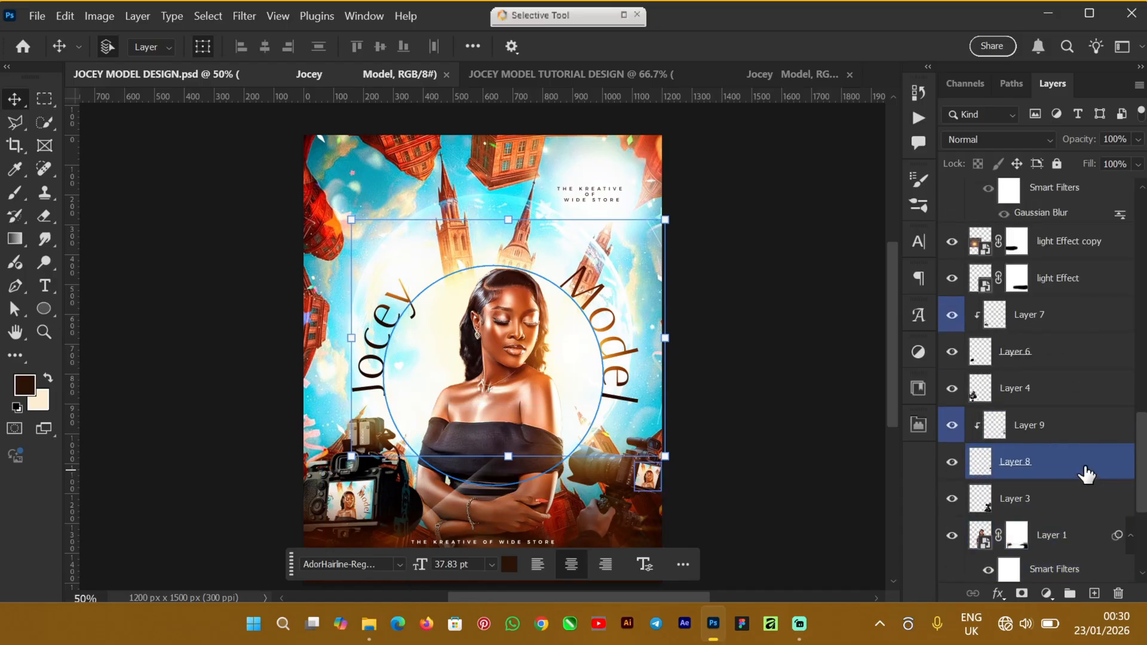
scroll(1086, 472, up, 10)
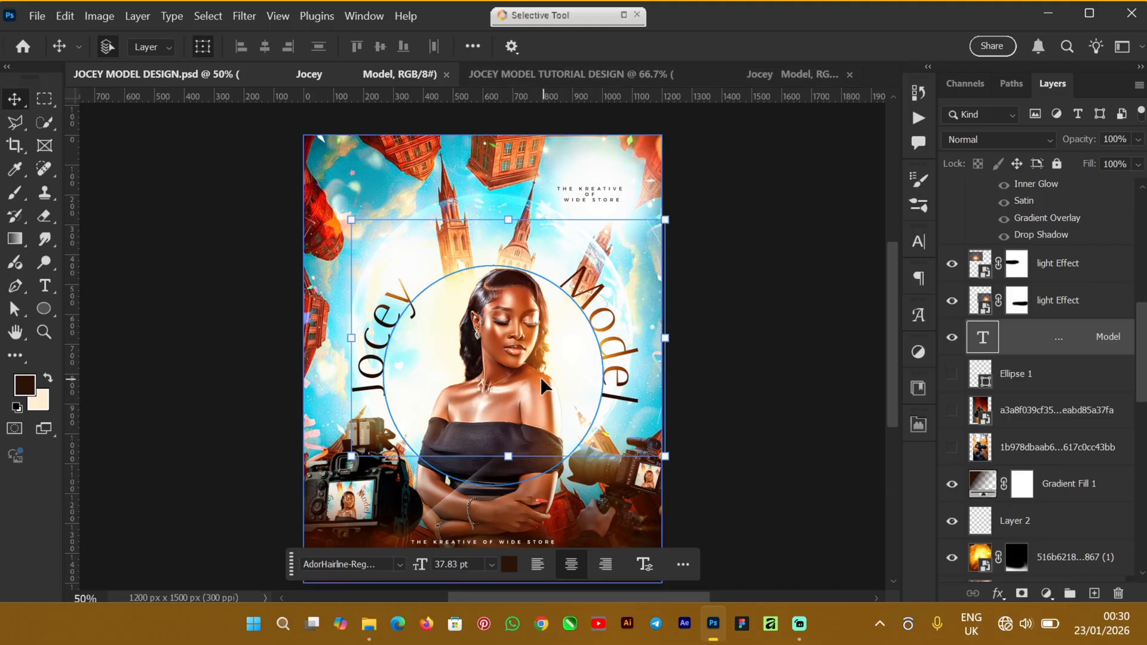
click(528, 73)
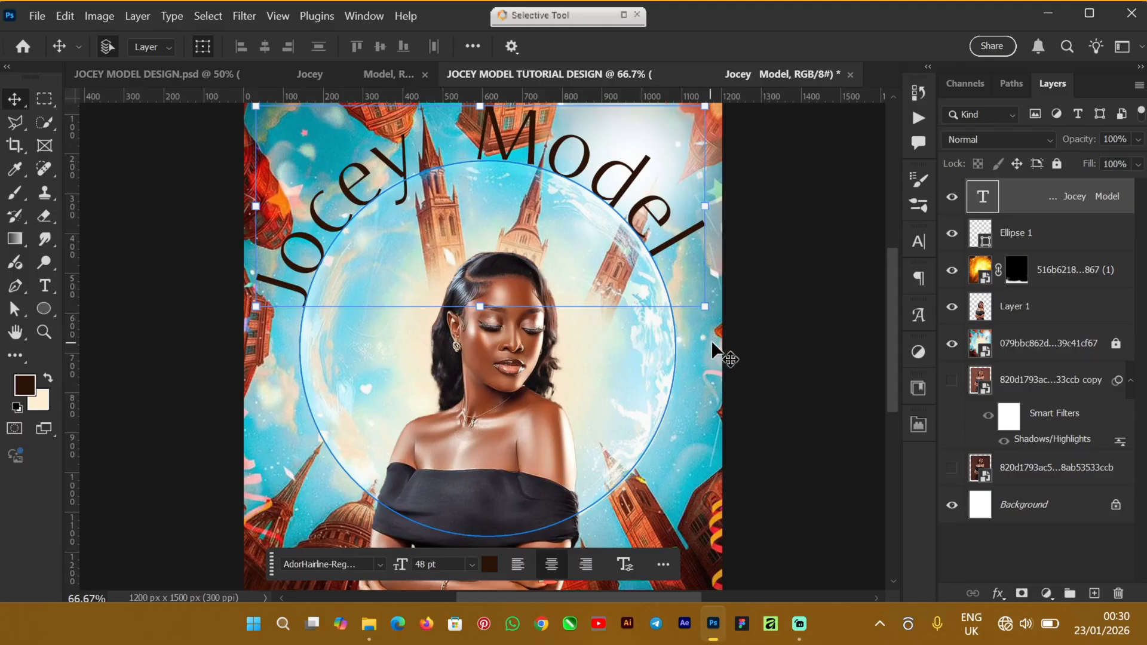
Scale the circle to about 77.3%, placed around the model at about X 600, Y 802 px, and delete the old Jocey Model text layer
click(952, 197)
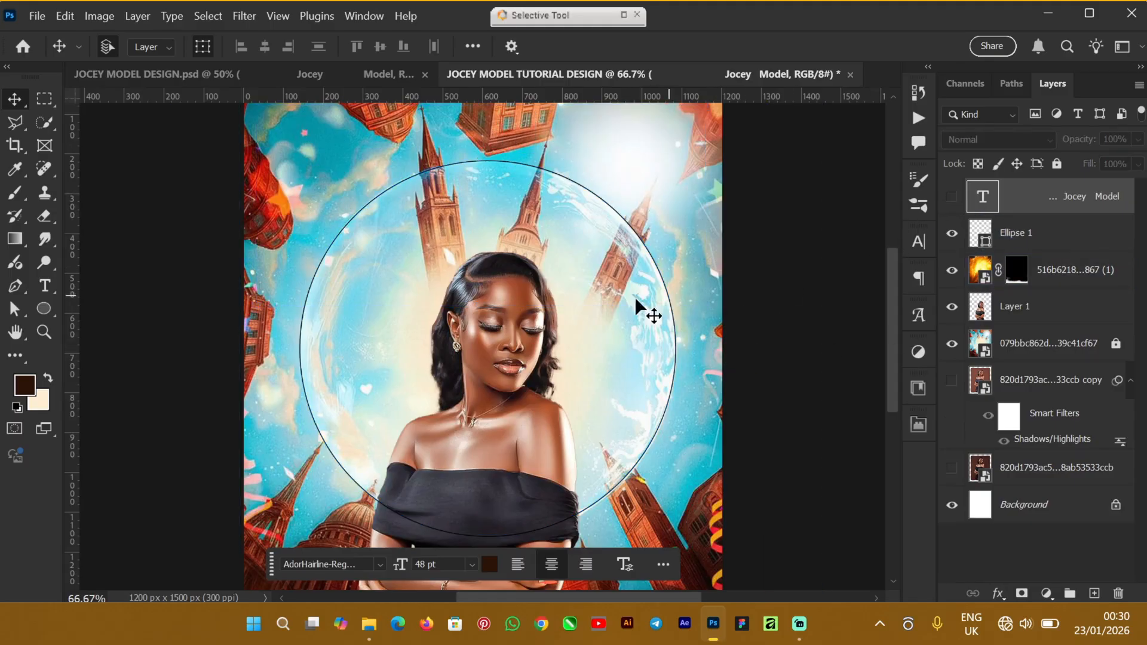
click(1059, 239)
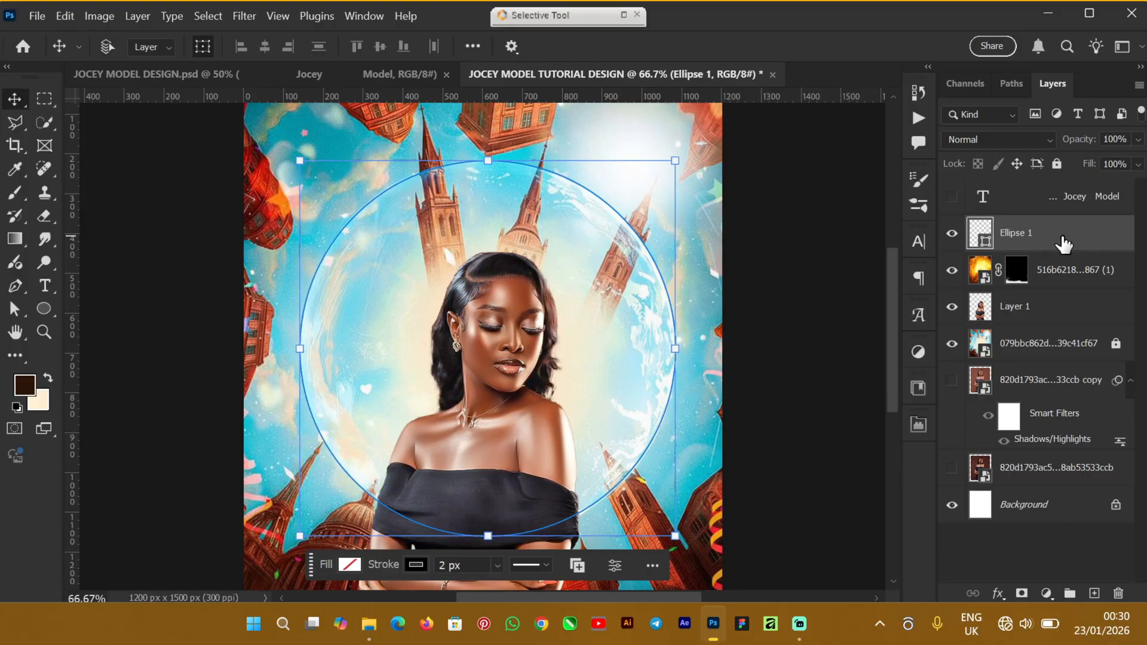
key(ctrl+t)
drag(675, 160, 602, 241)
drag(307, 226, 317, 223)
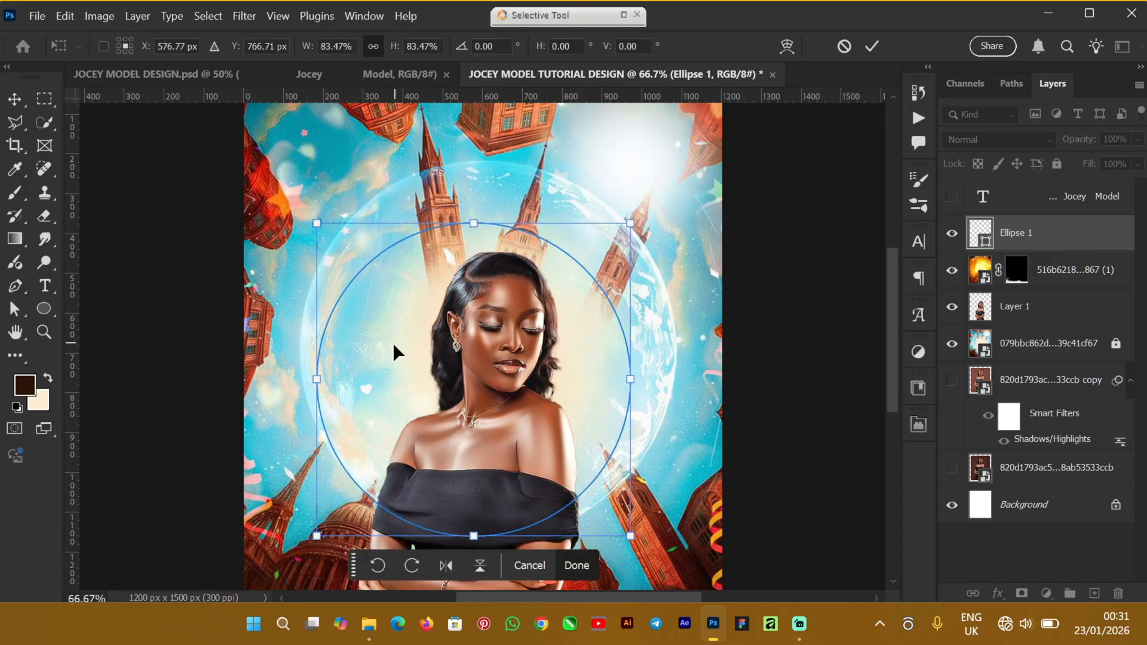
drag(395, 353, 419, 357)
mouse_move(653, 238)
mouse_down()
mouse_move(657, 250)
mouse_move(659, 230)
mouse_move(640, 245)
mouse_up()
mouse_move(351, 237)
mouse_down()
mouse_move(371, 251)
mouse_move(361, 242)
mouse_up()
drag(500, 389, 485, 347)
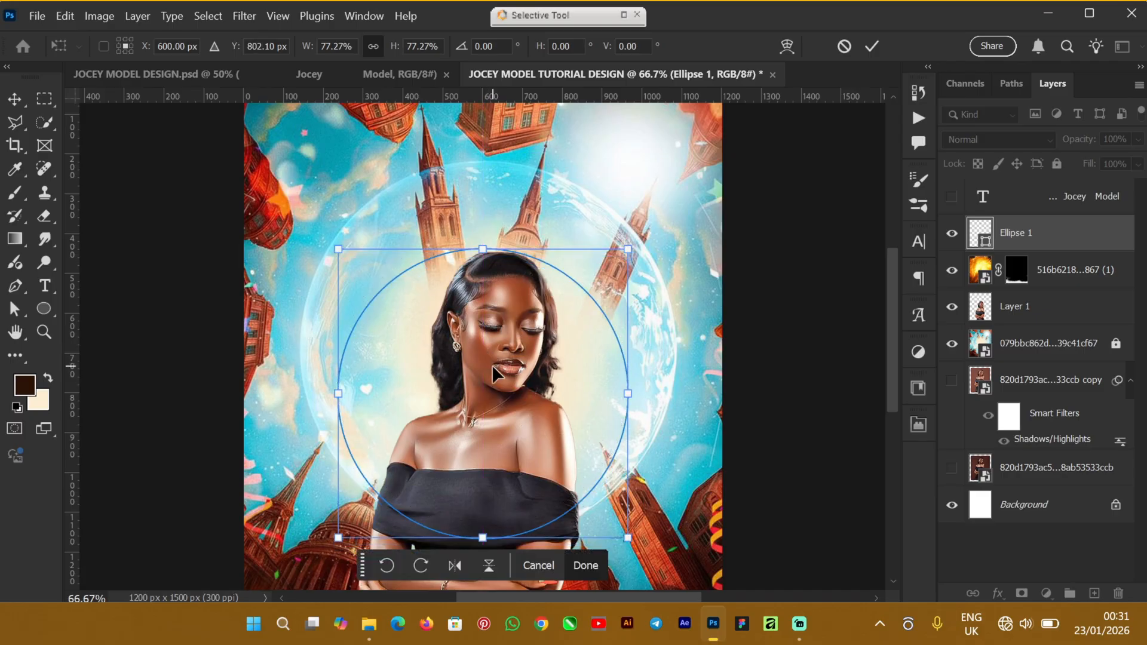
click(872, 46)
click(1077, 200)
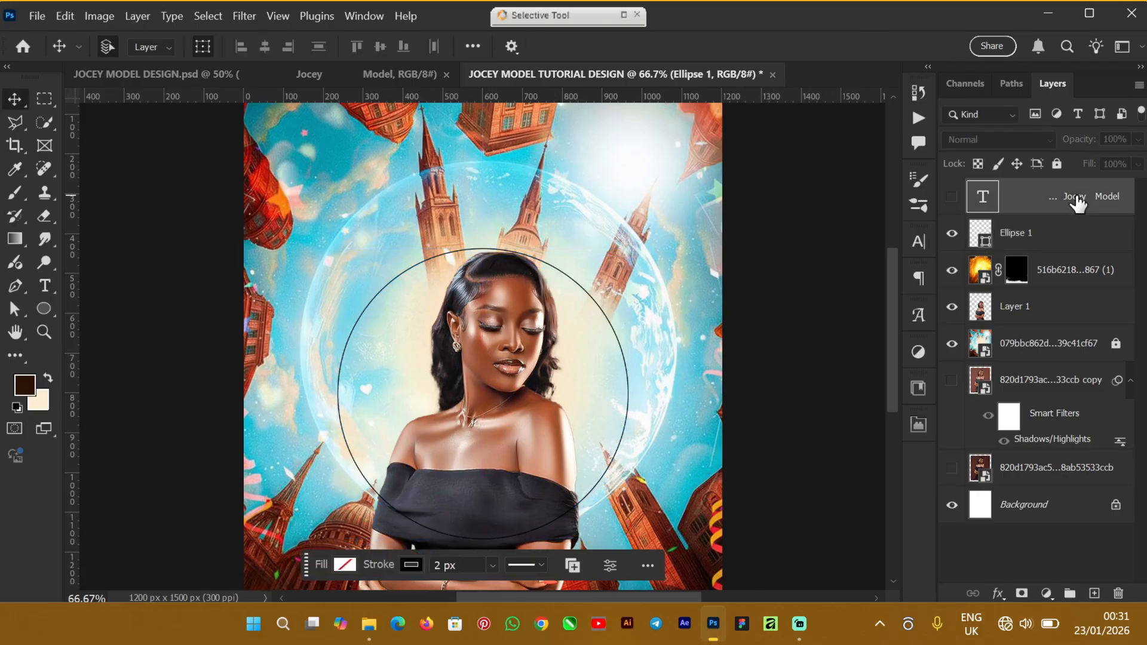
key(Delete)
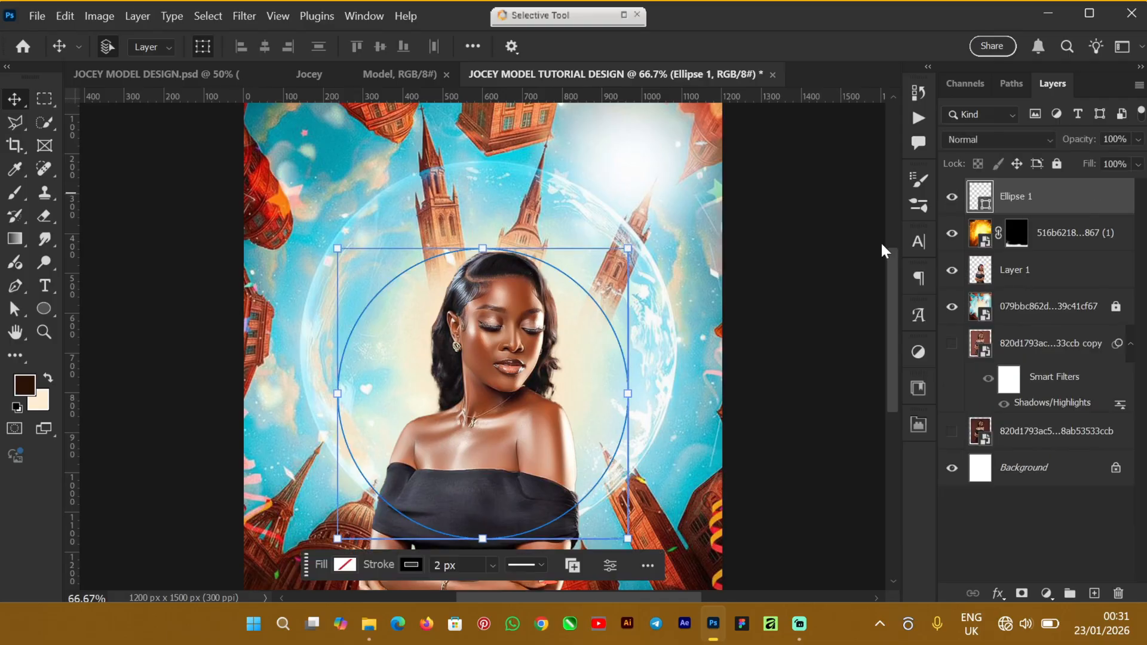
click(44, 285)
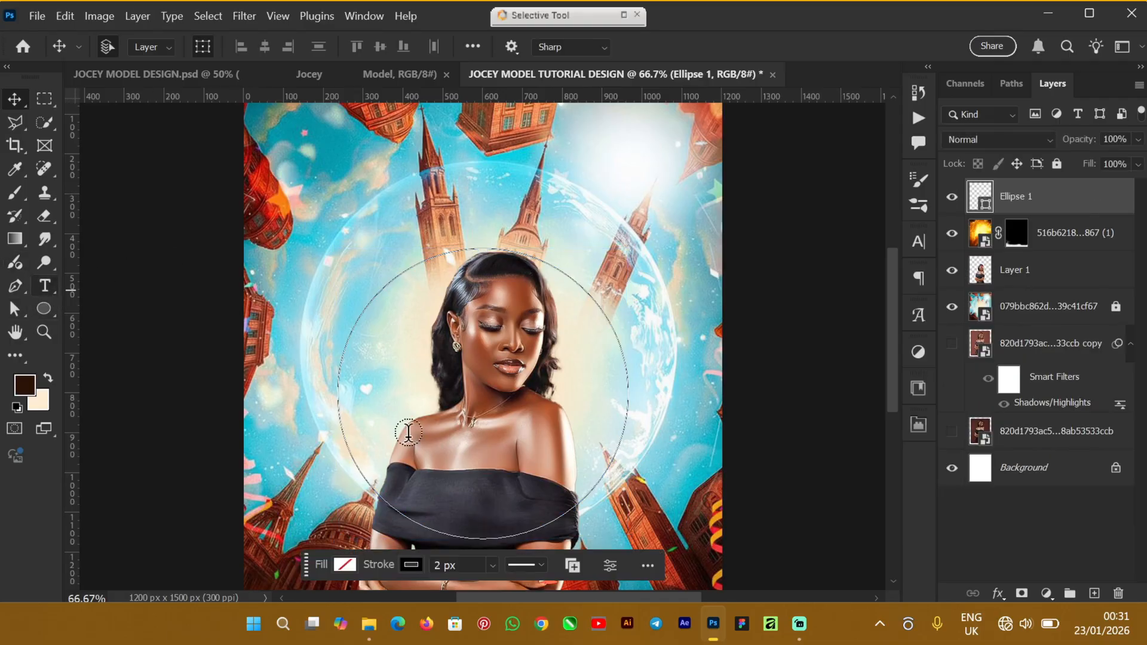
click(355, 464)
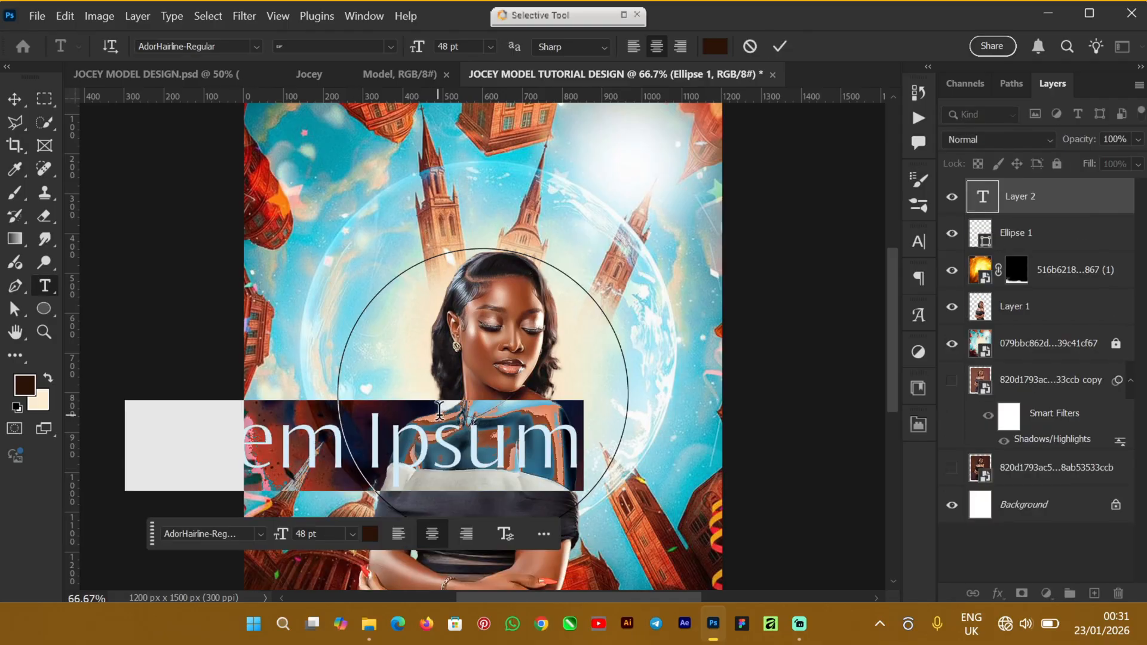
key(BackSpace)
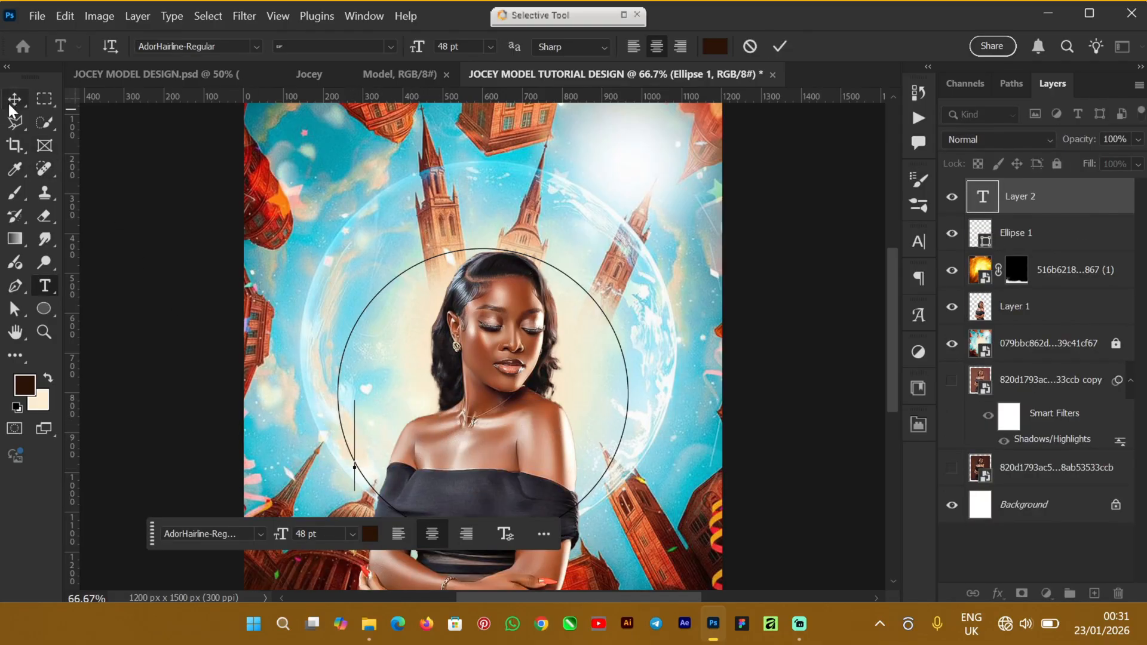
click(779, 46)
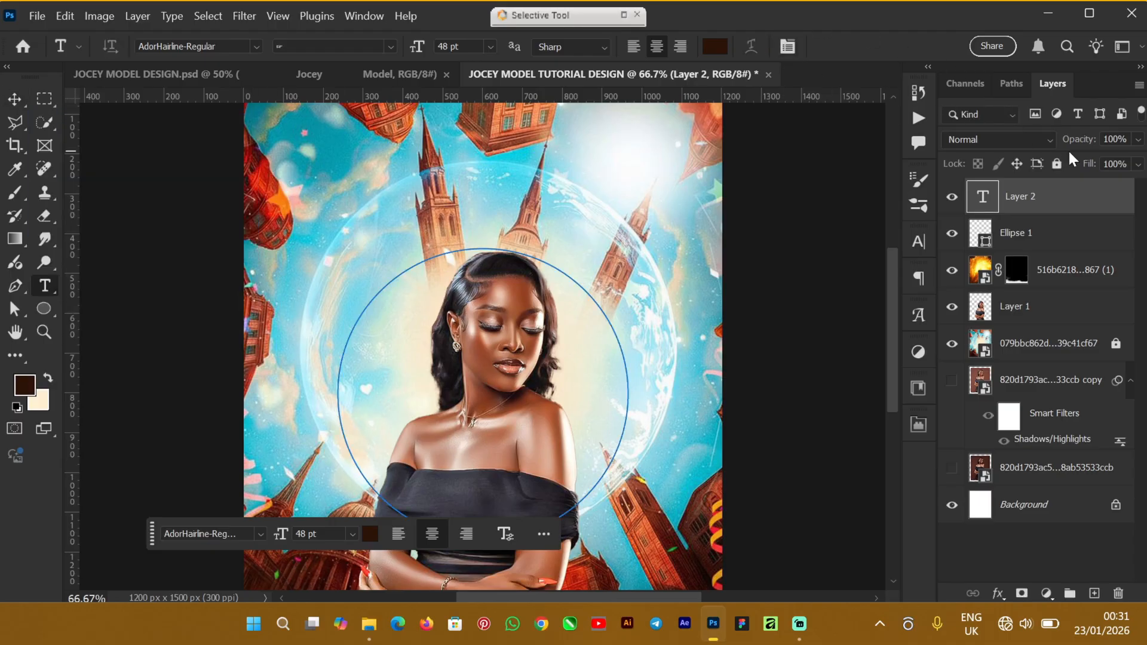
key(Delete)
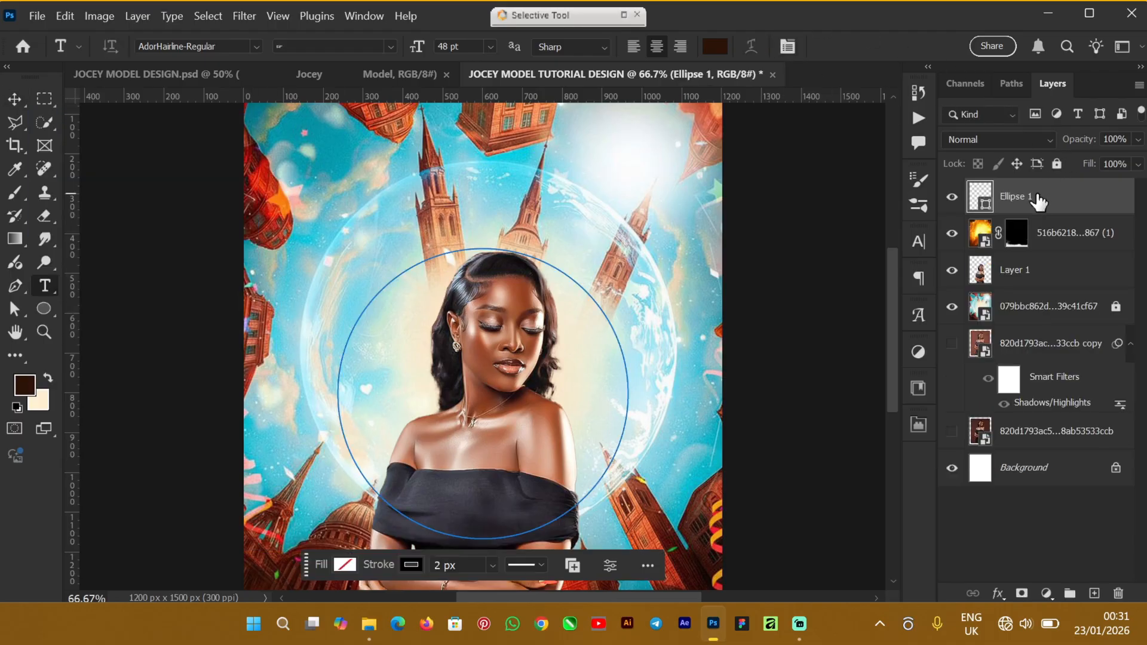
Start 48 pt text on the lower-left part of the resized circle's path and enter "Jocey Model"
click(363, 471)
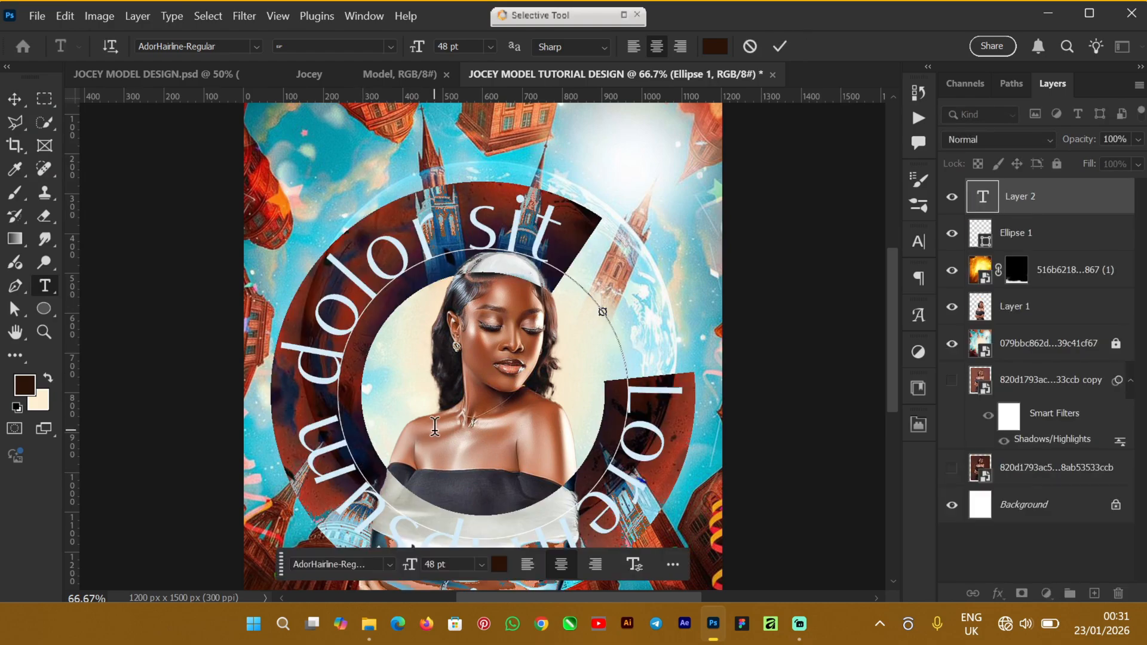
text(M)
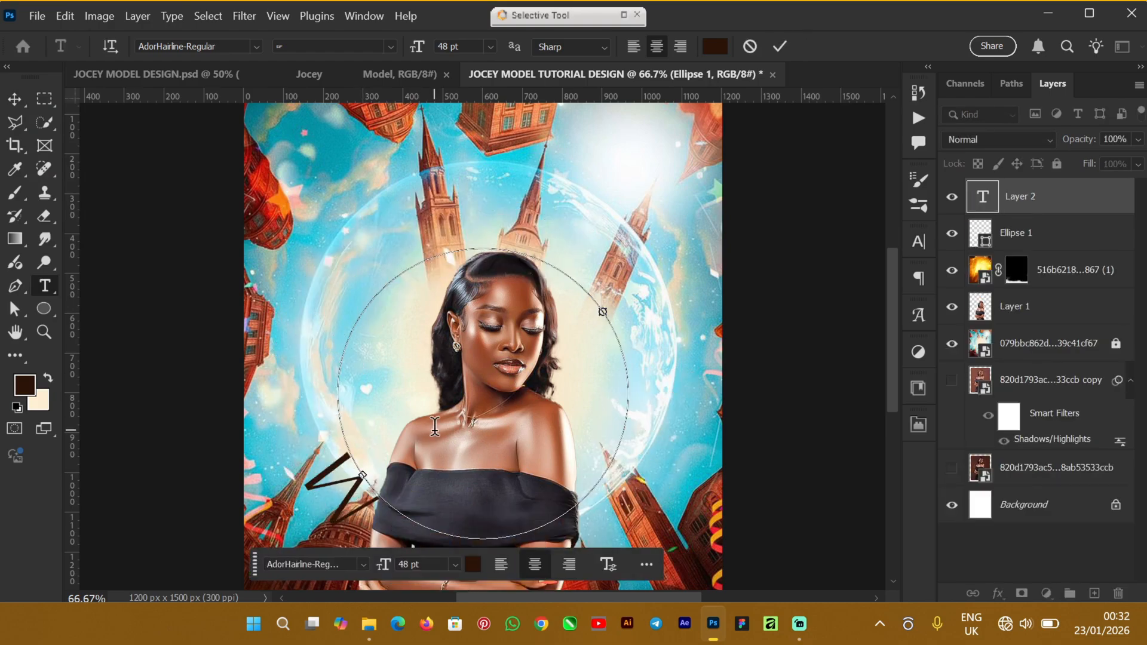
text(O)
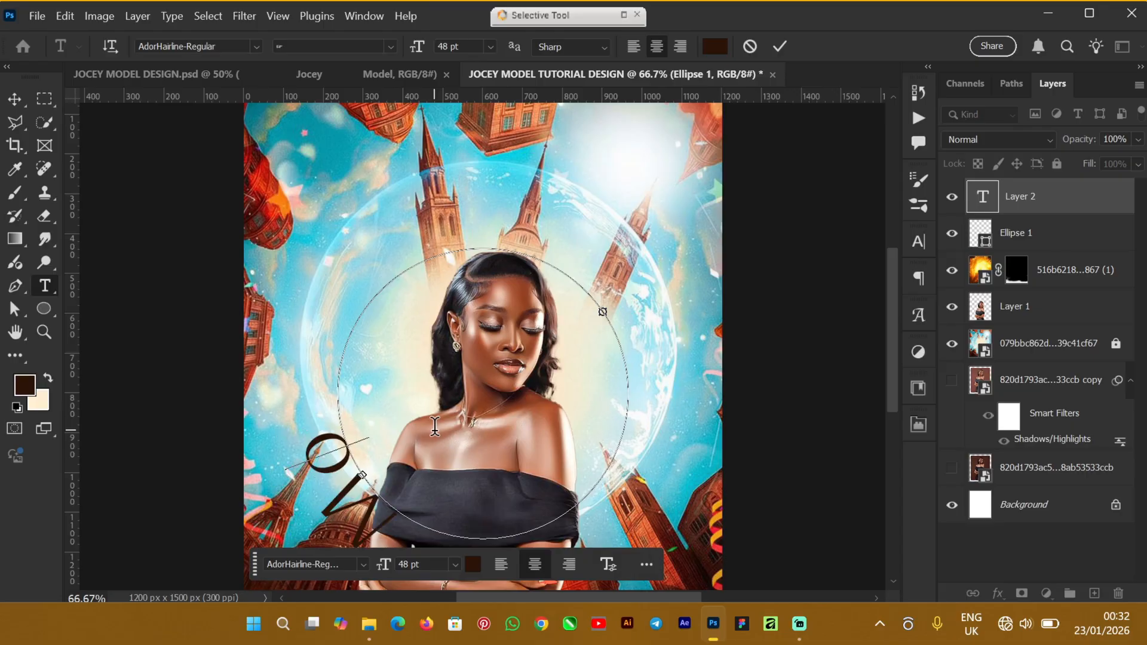
key(BackSpace)
key(BackSpace)
text(I)
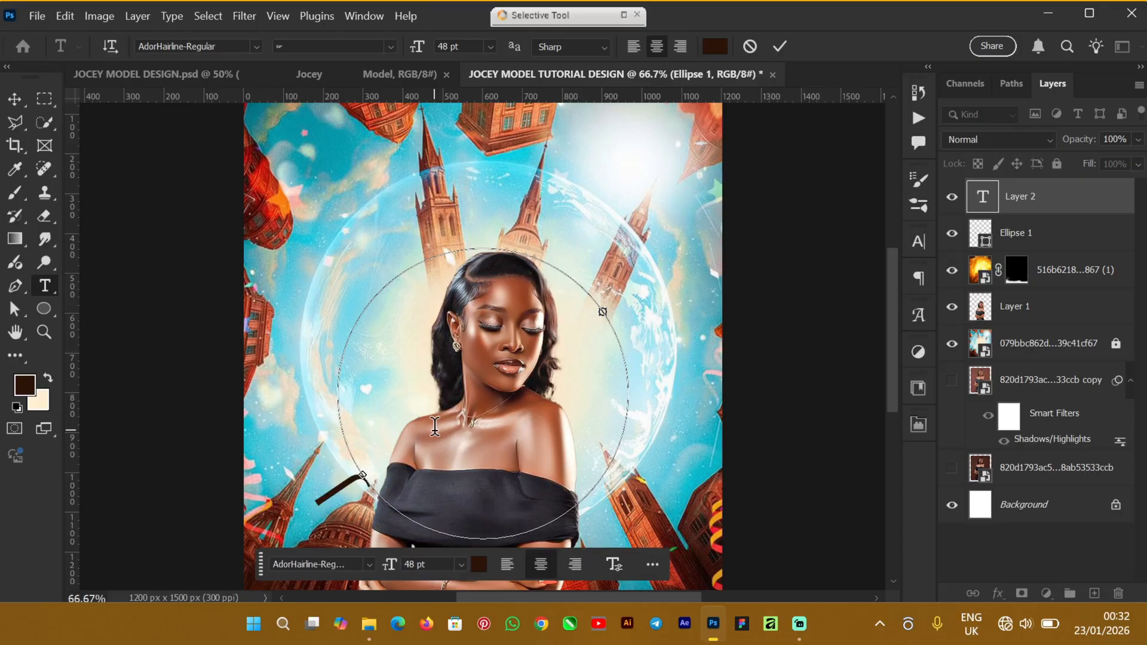
text(ocey)
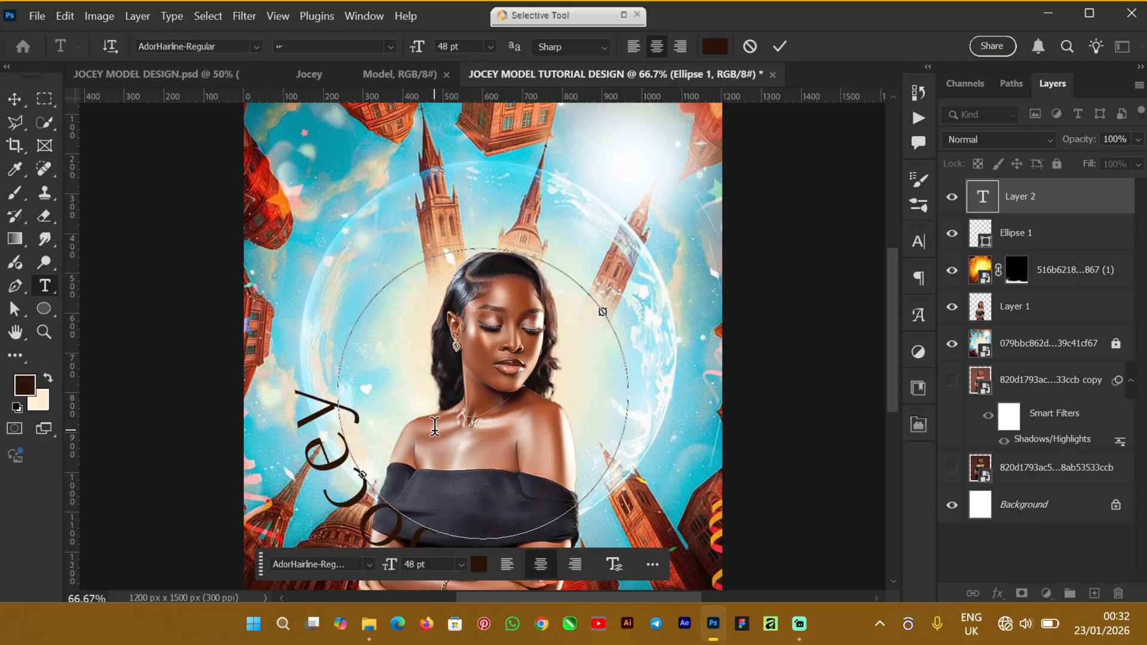
text( the)
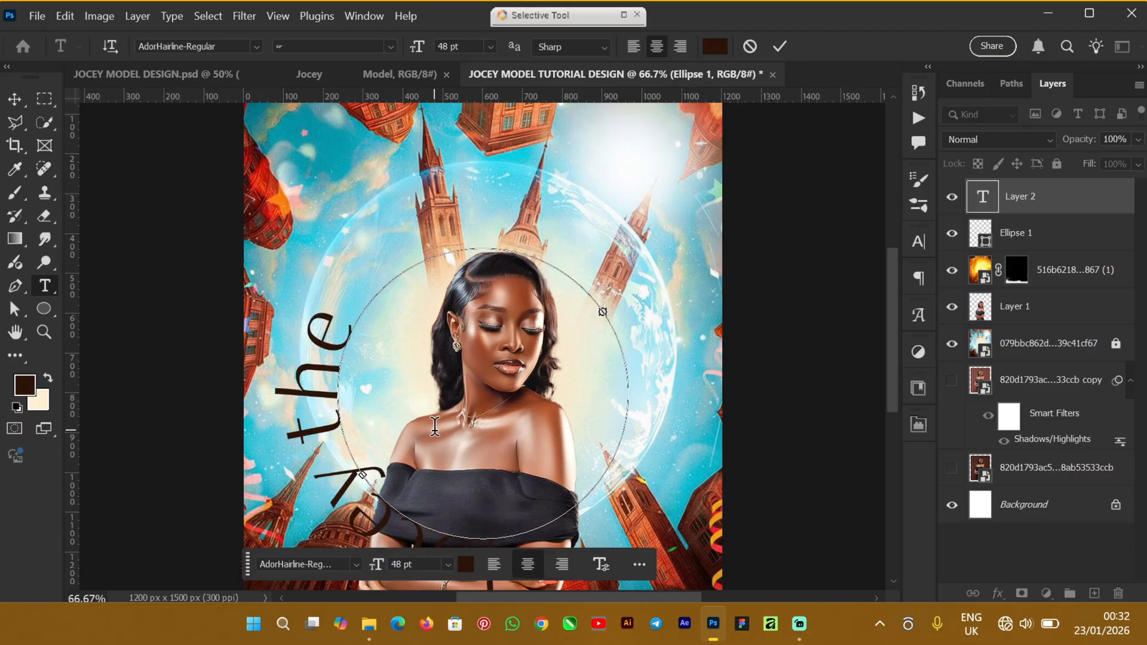
key(BackSpace)
key(BackSpace)
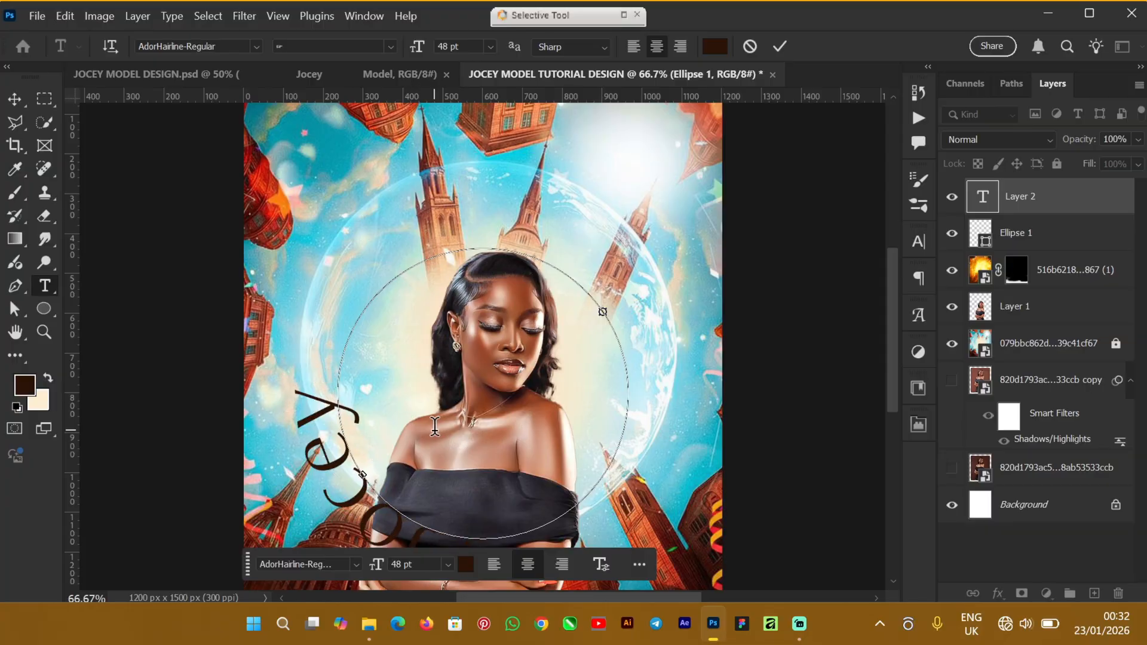
text(Mode)
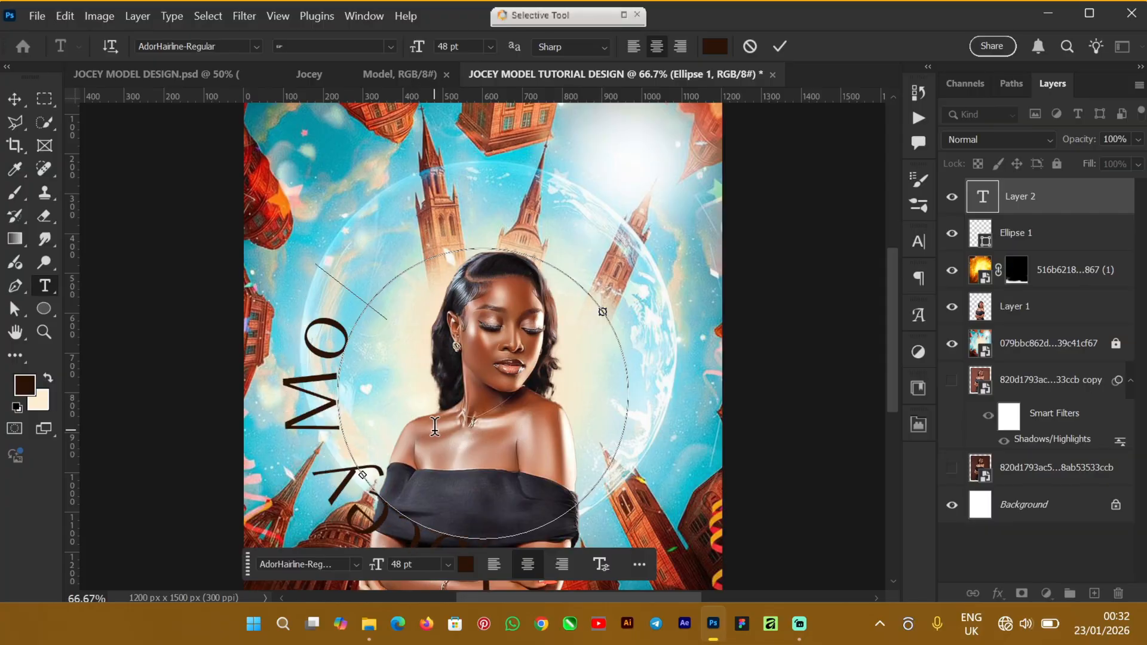
text(l)
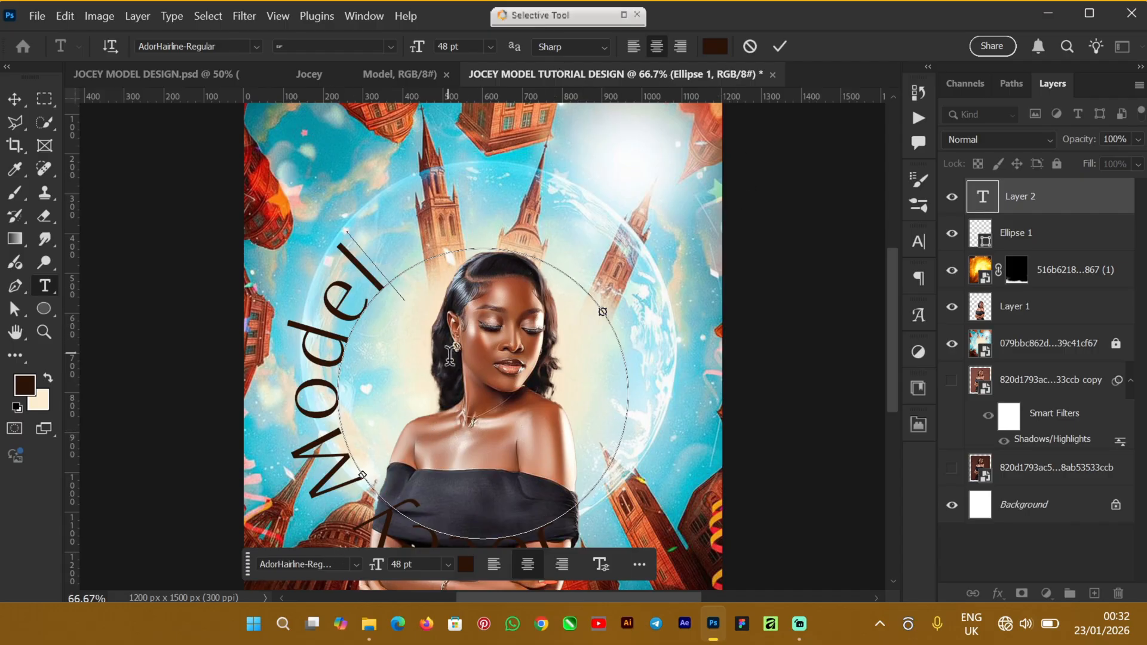
Shift the circular text along the path so that "Jocey" sits on the circle's upper-left arc
drag(890, 270, 890, 303)
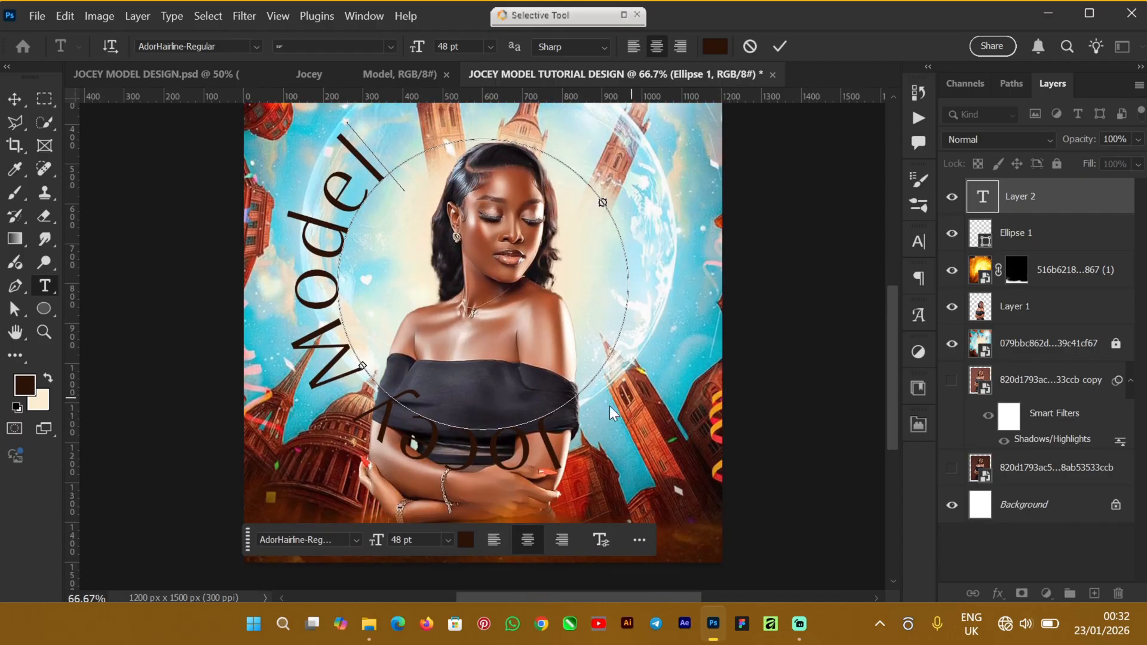
click(556, 414)
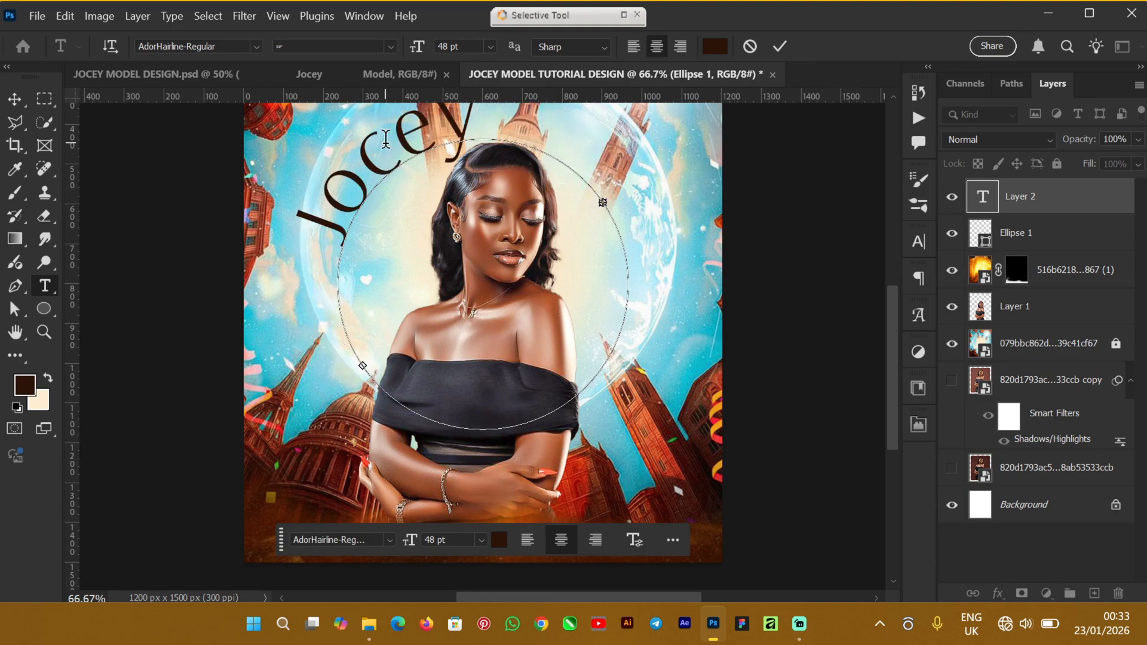
key(BackSpace)
key(BackSpace)
key(BackSpace)
key(BackSpace)
key(BackSpace)
key(BackSpace)
scroll(890, 299, up, 3)
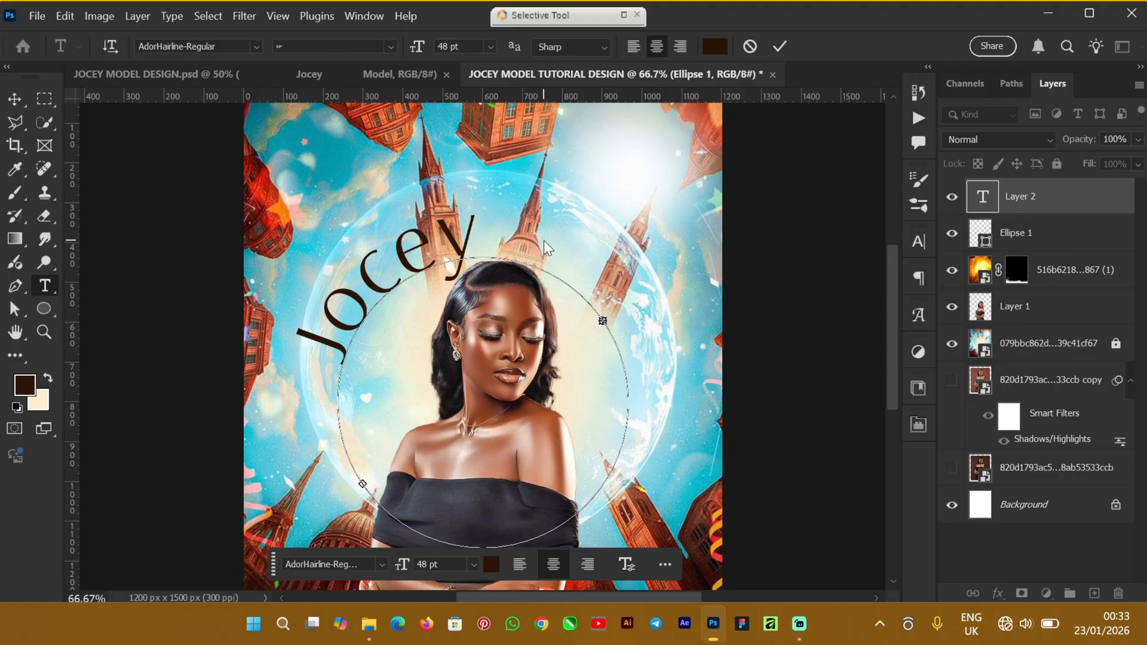
Try to insert "the" between "Jocey" and "Model" in the circular text
key(Home)
key(BackSpace)
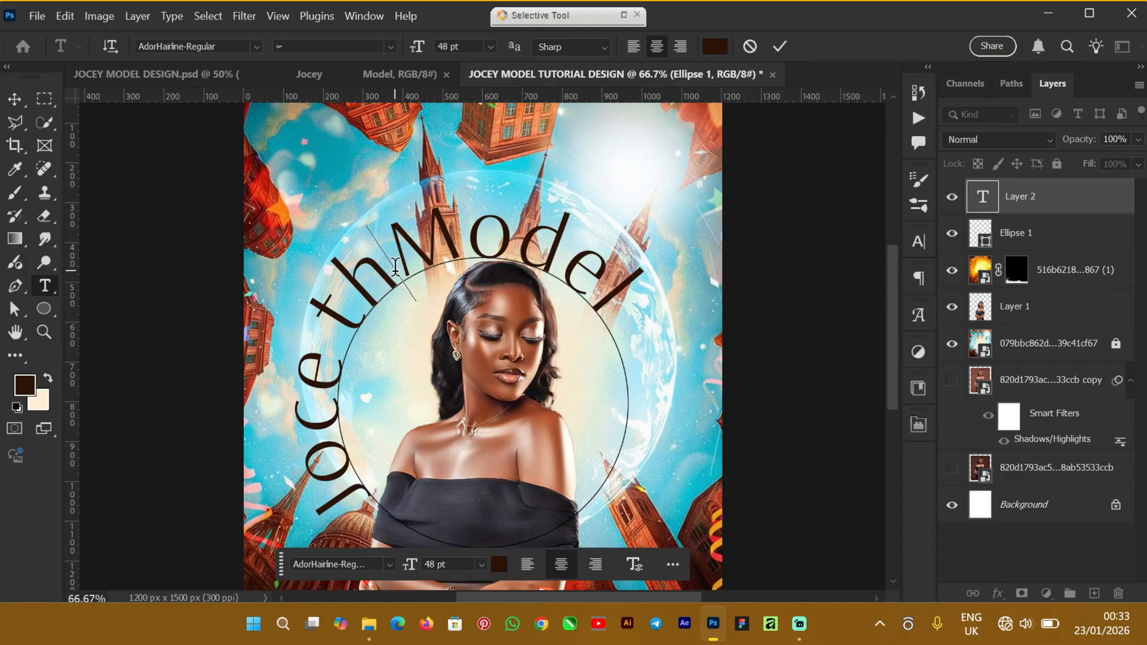
text(e)
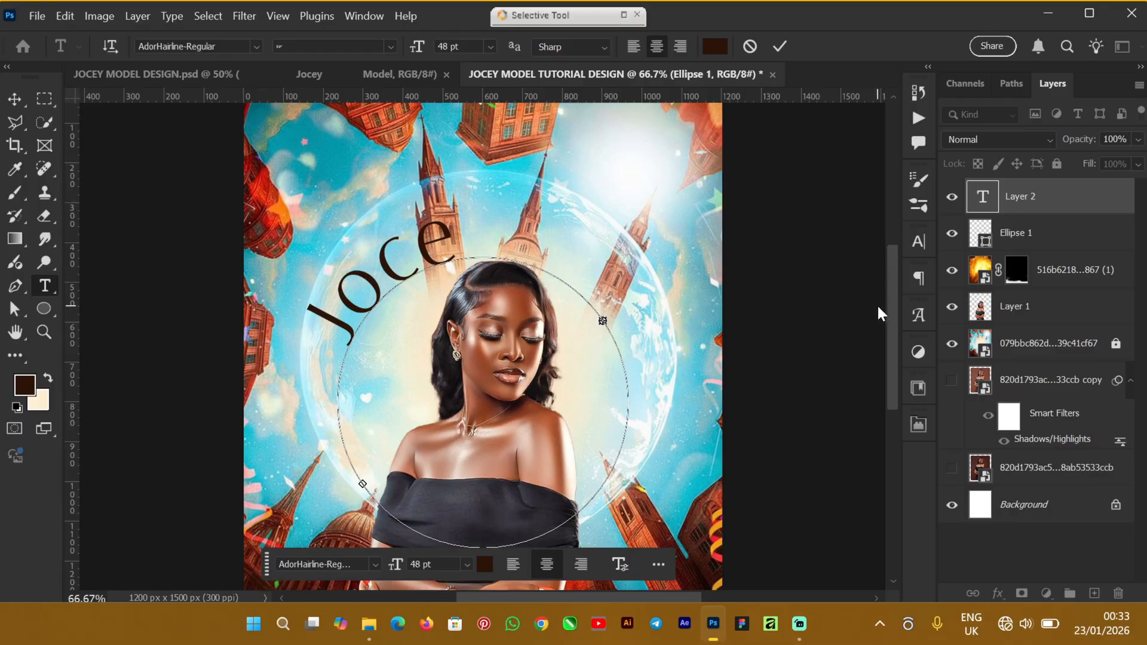
drag(890, 282, 891, 284)
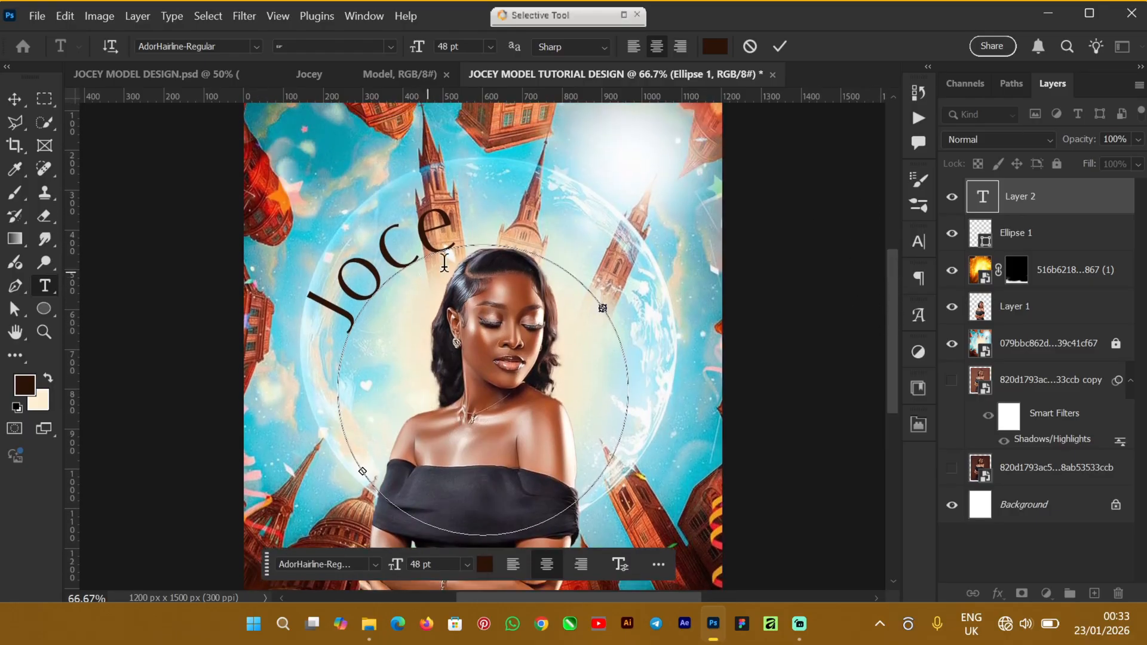
click(463, 232)
text(y)
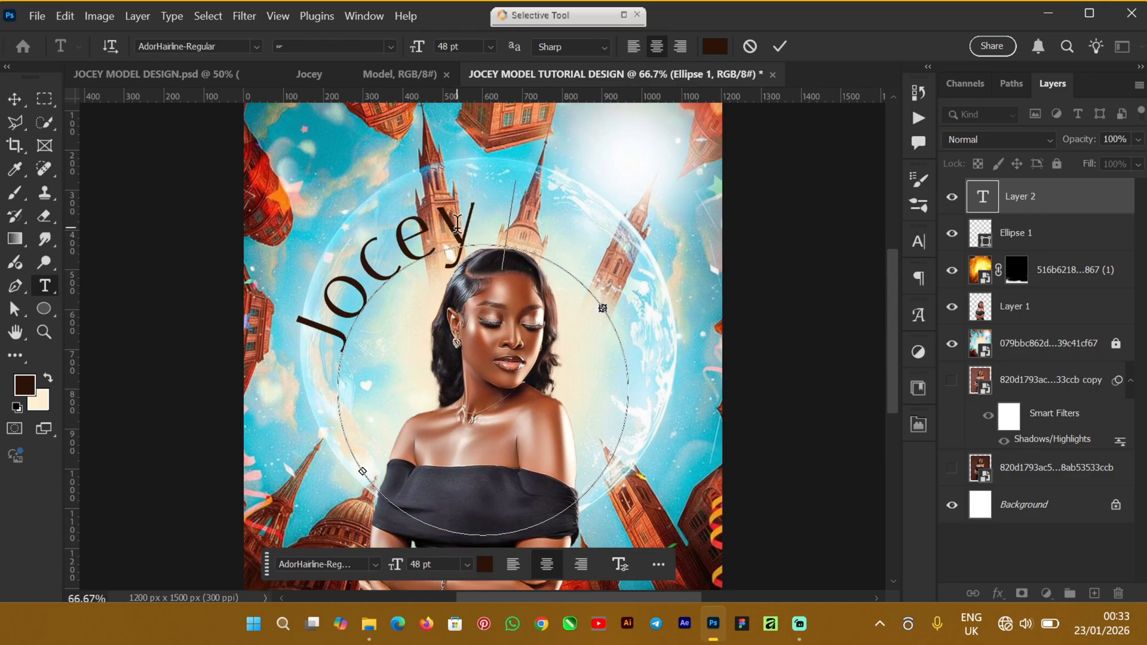
text(th)
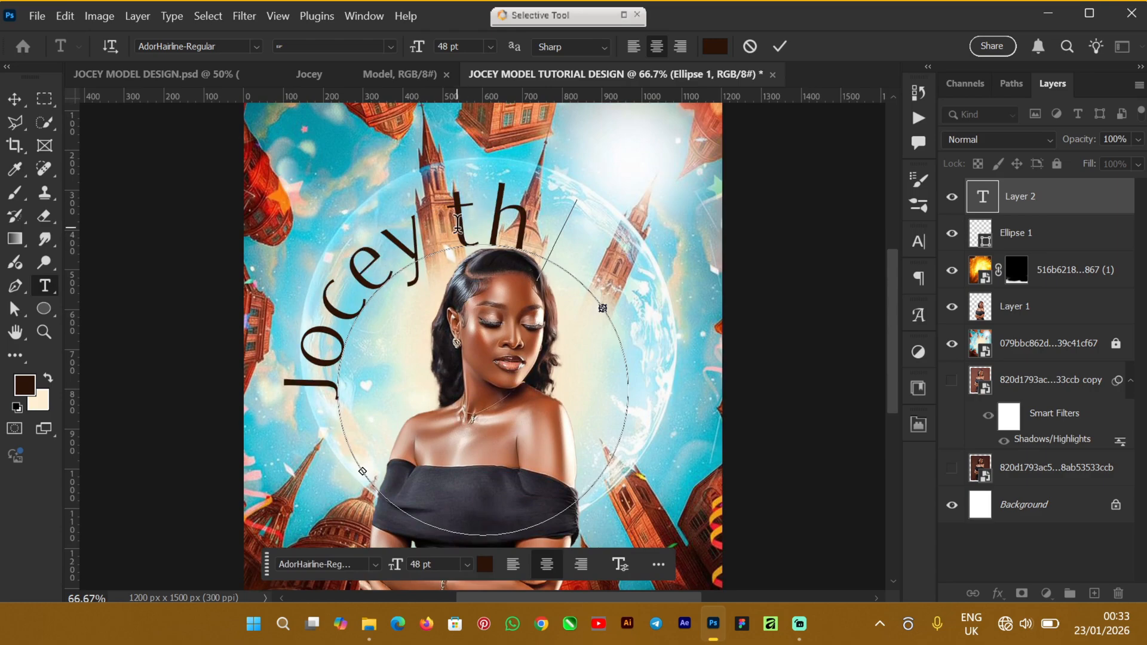
text(e)
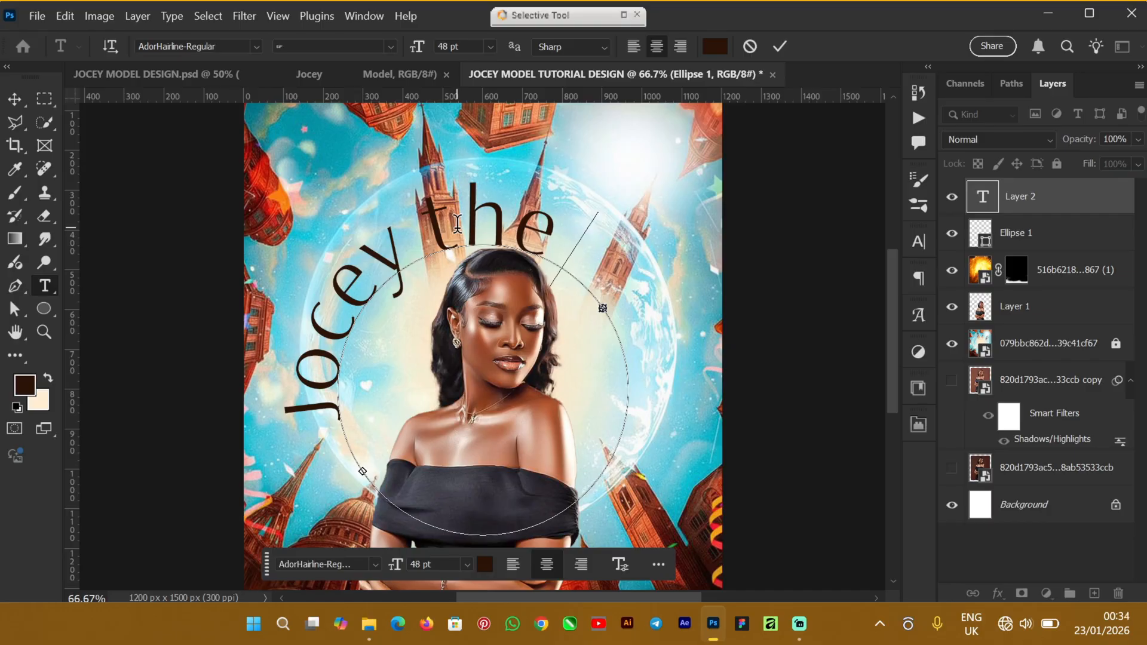
text(M)
key(BackSpace)
Delete the circular text layer and nudge the Ellipse 1 circle upward until its top edge sits just above the model's head
click(15, 98)
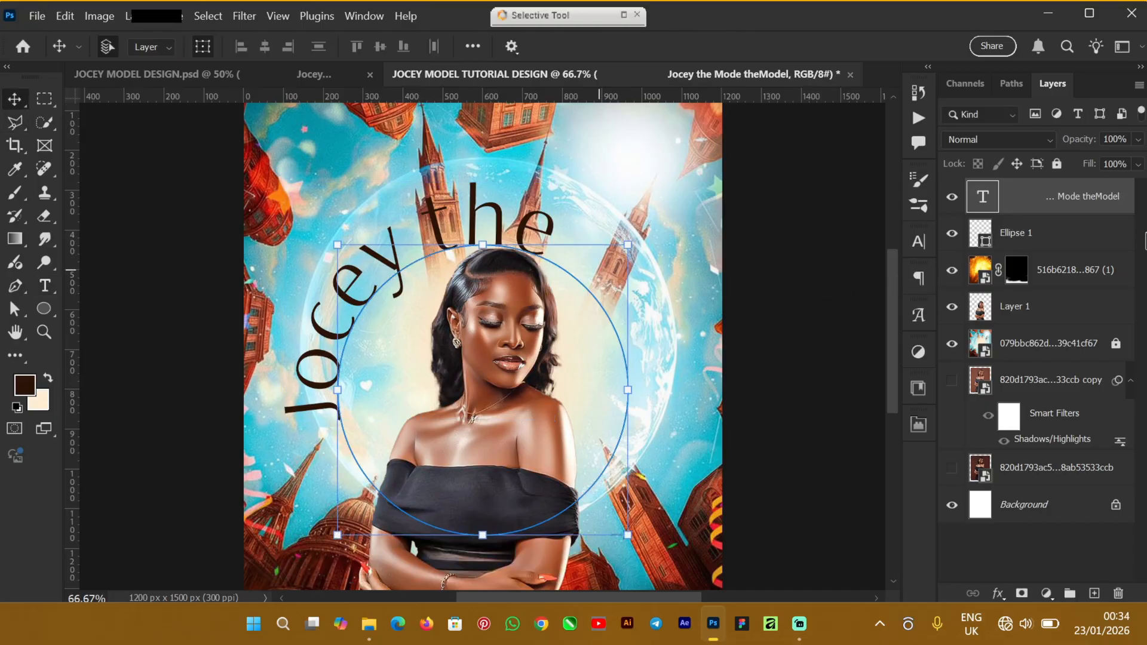
key(Delete)
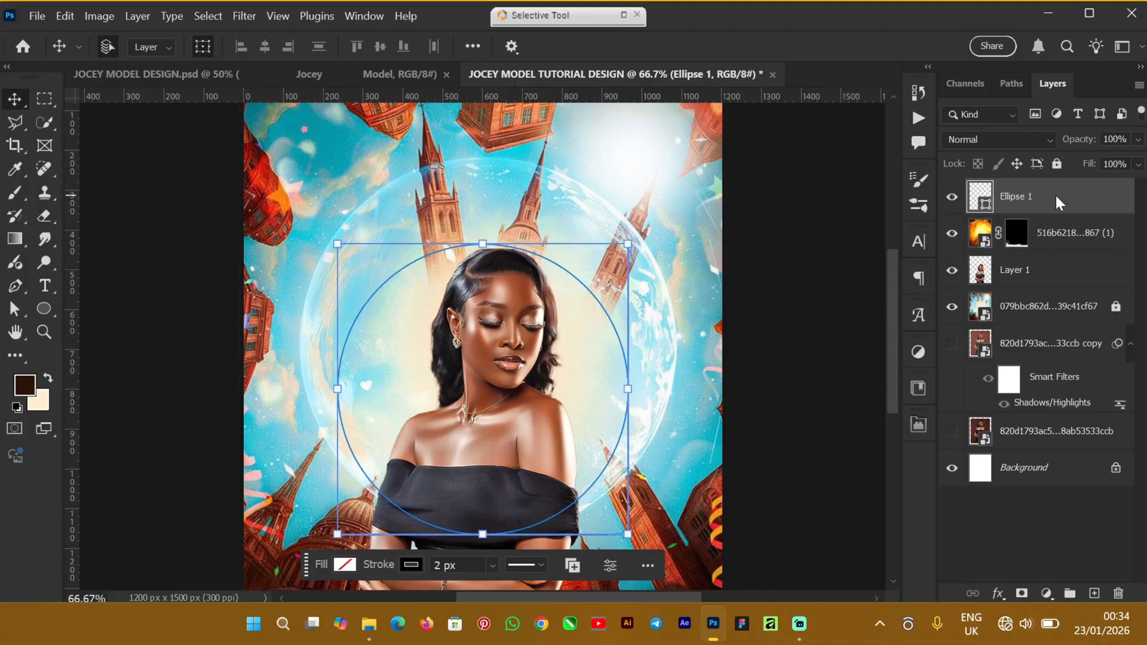
key(Up)
key(Up)
key(Up)
key(Up)
key(Up)
key(Up)
key(Up)
key(Up)
key(Up)
key(Up)
key(Up)
key(Up)
key(Up)
key(Up)
key(Up)
key(Up)
key(Up)
key(Up)
key(Up)
key(Up)
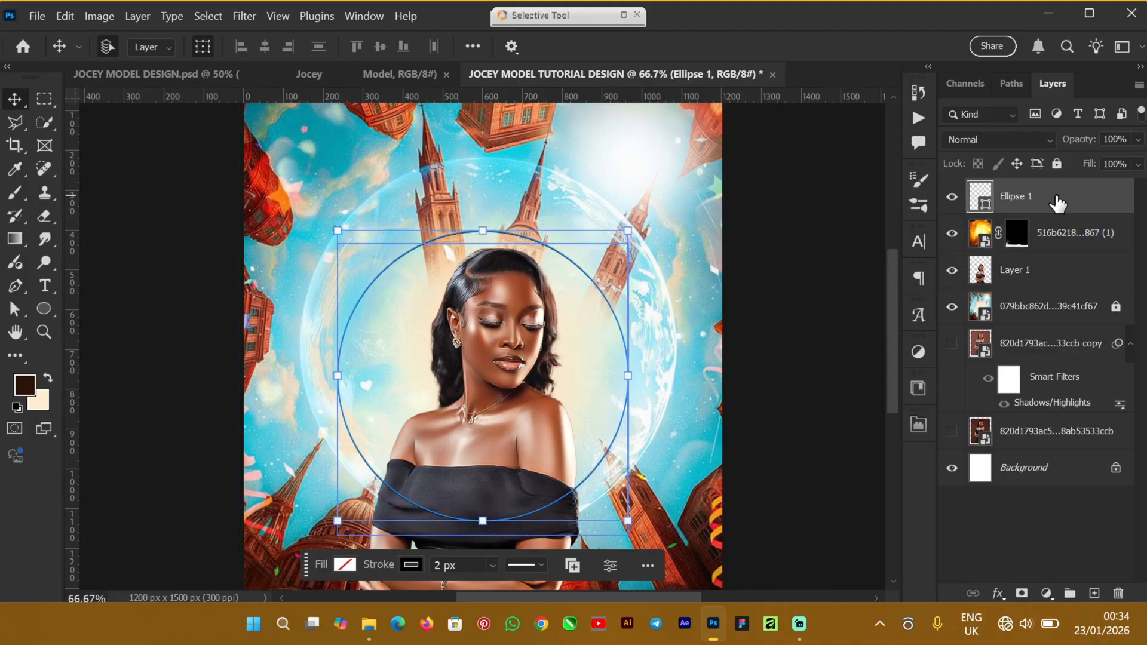
key(Up)
key(Up)
key(Up)
key(Up)
key(Up)
key(Up)
key(Up)
key(Up)
key(Up)
key(Up)
key(Up)
key(Up)
key(Up)
key(Up)
key(Up)
key(Up)
key(Up)
key(Up)
key(Up)
key(Up)
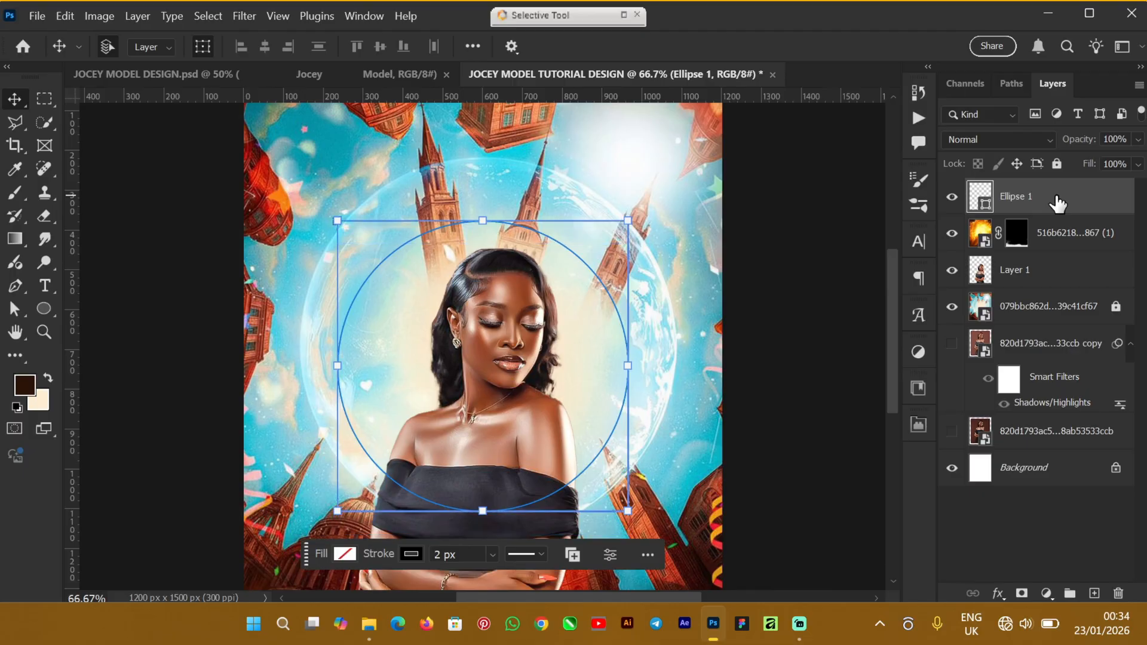
Align the Ellipse 1 circle and the model on Layer 1 to each other's horizontal centres
ctrl+click(1051, 279)
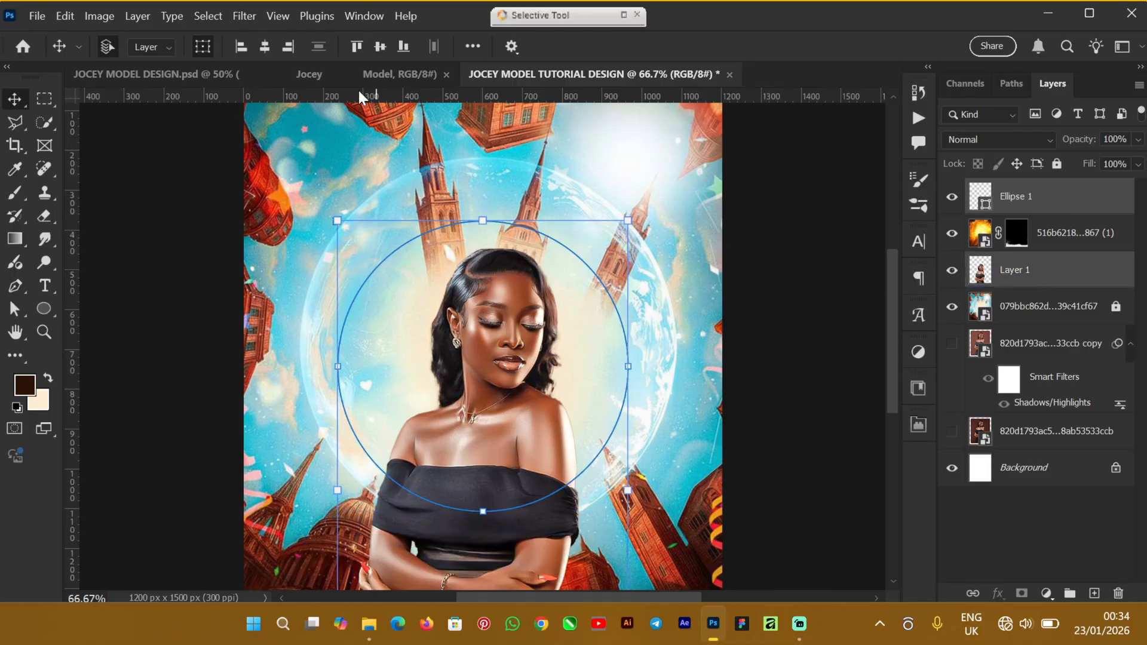
click(268, 46)
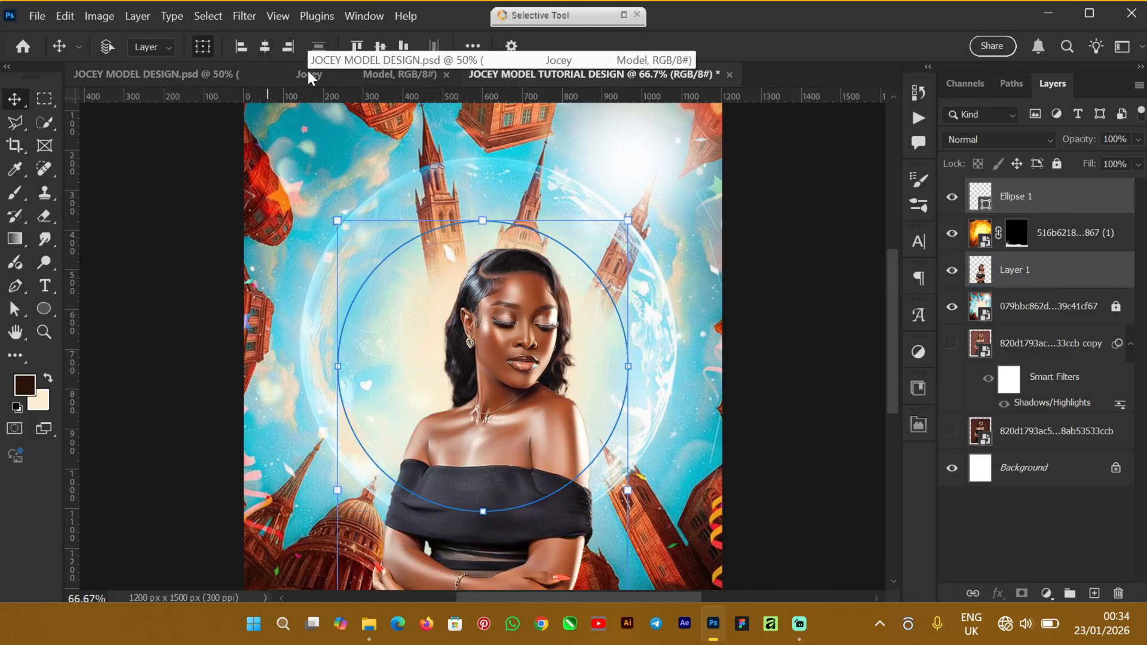
click(819, 251)
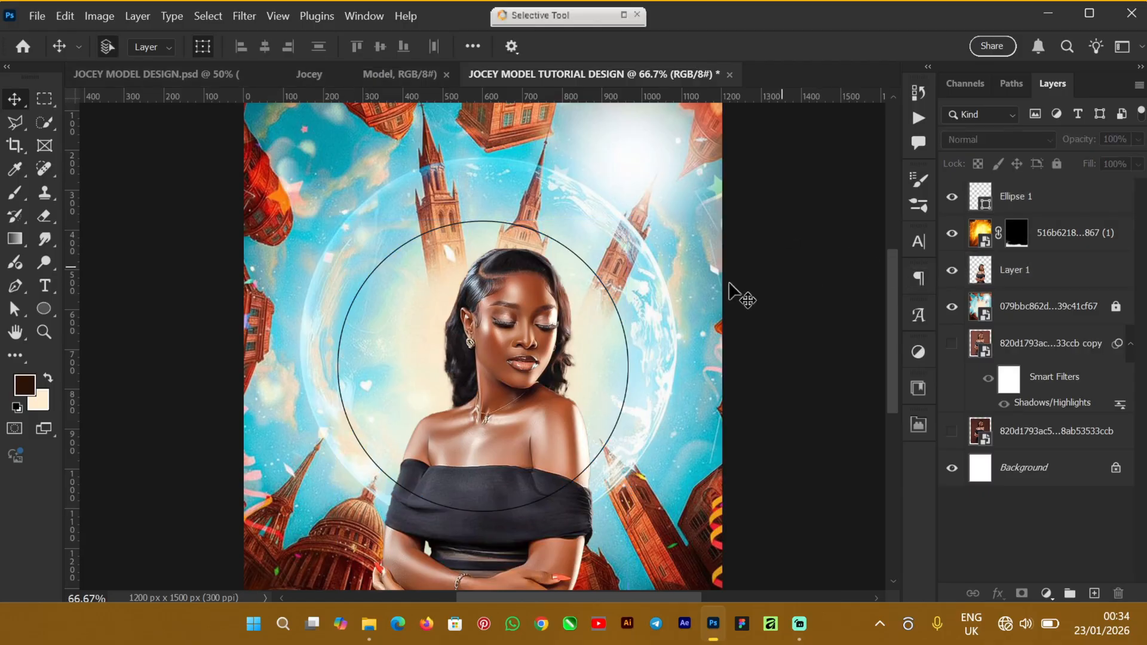
Start new text on the lower-left part of the Ellipse 1 circle's path and set its size to 48 pt
click(1015, 197)
click(44, 286)
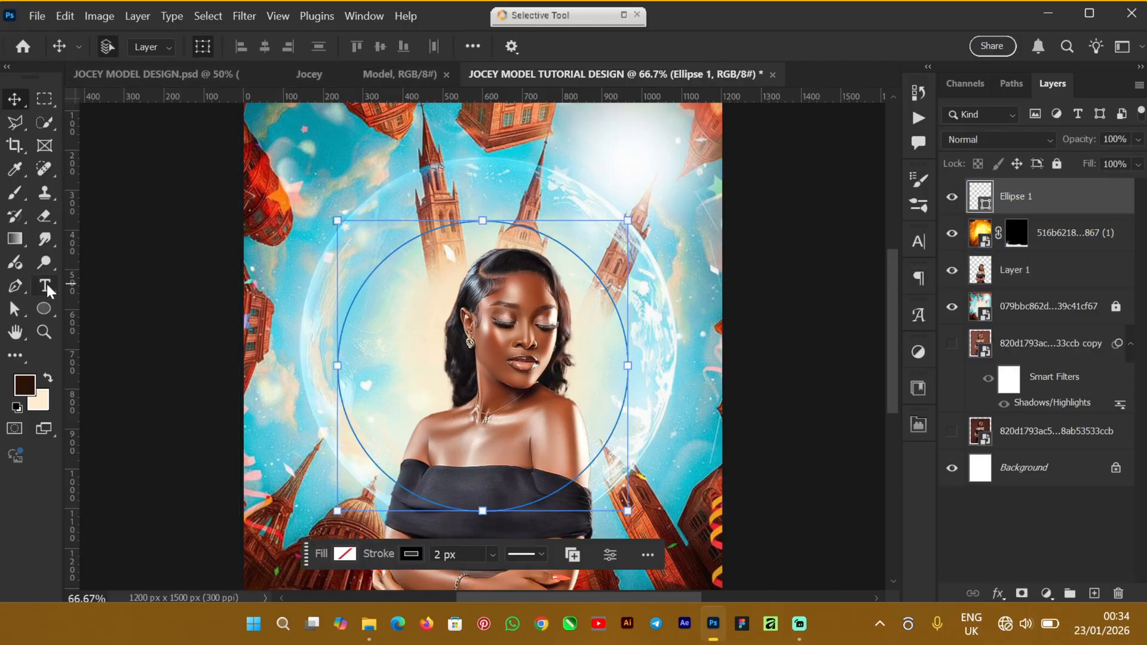
click(365, 448)
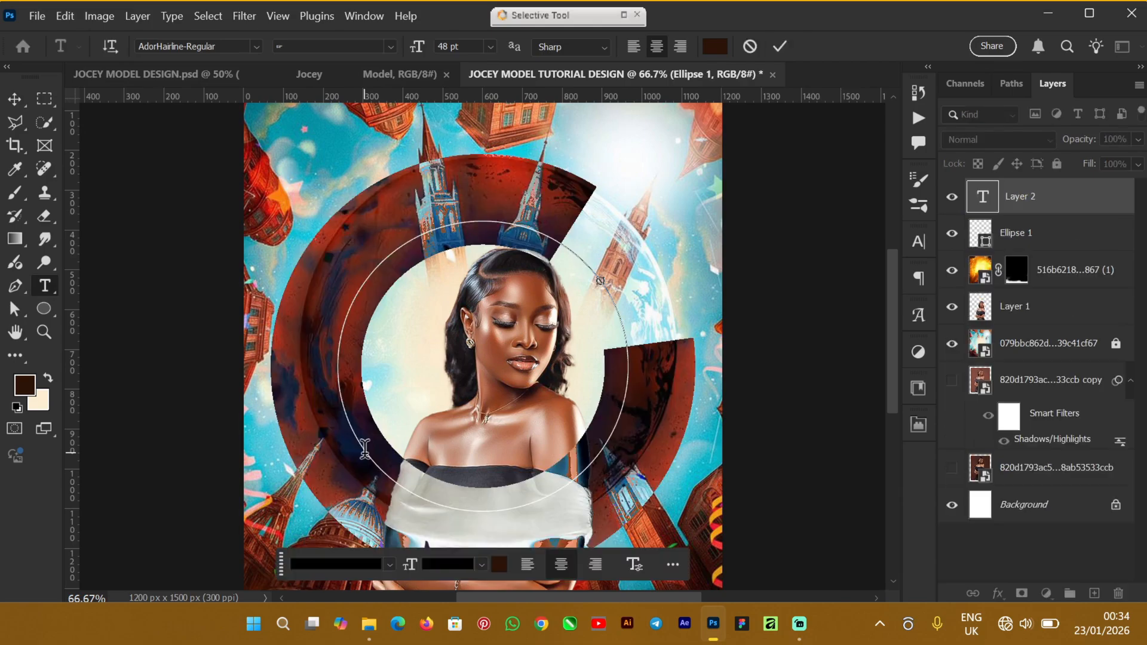
click(490, 47)
click(478, 245)
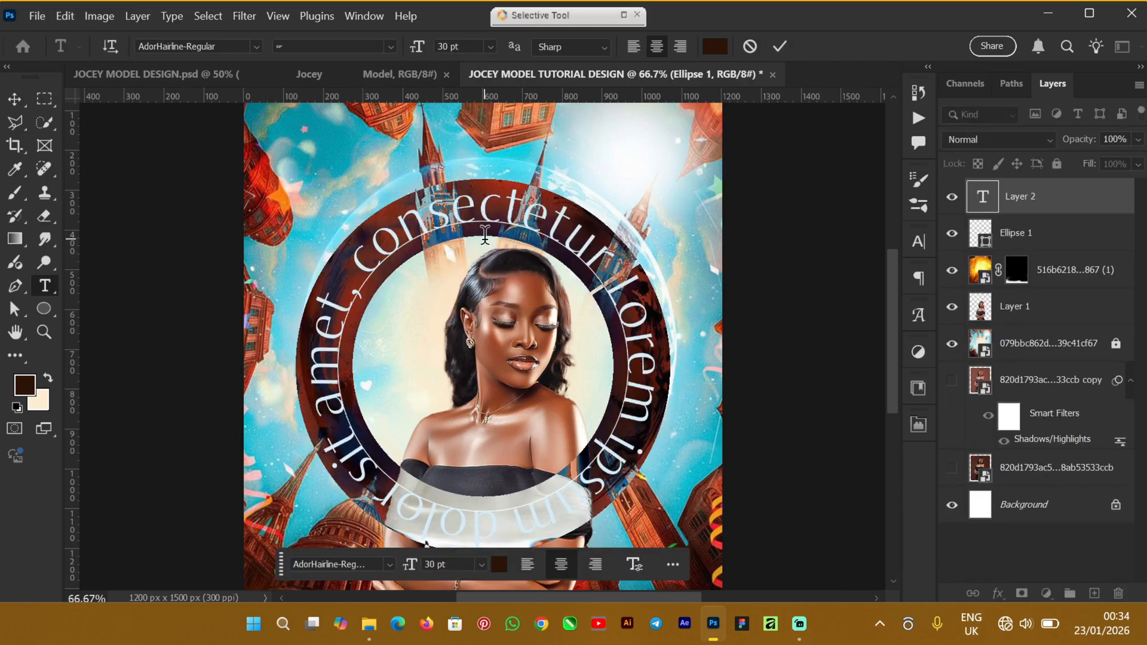
click(490, 47)
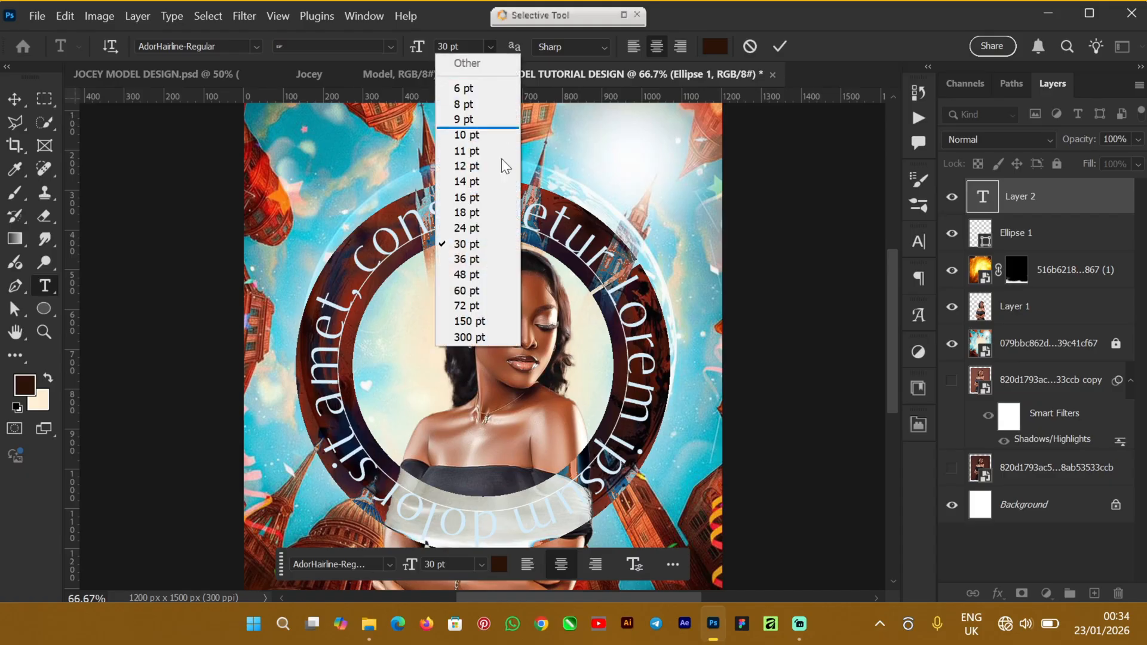
click(491, 274)
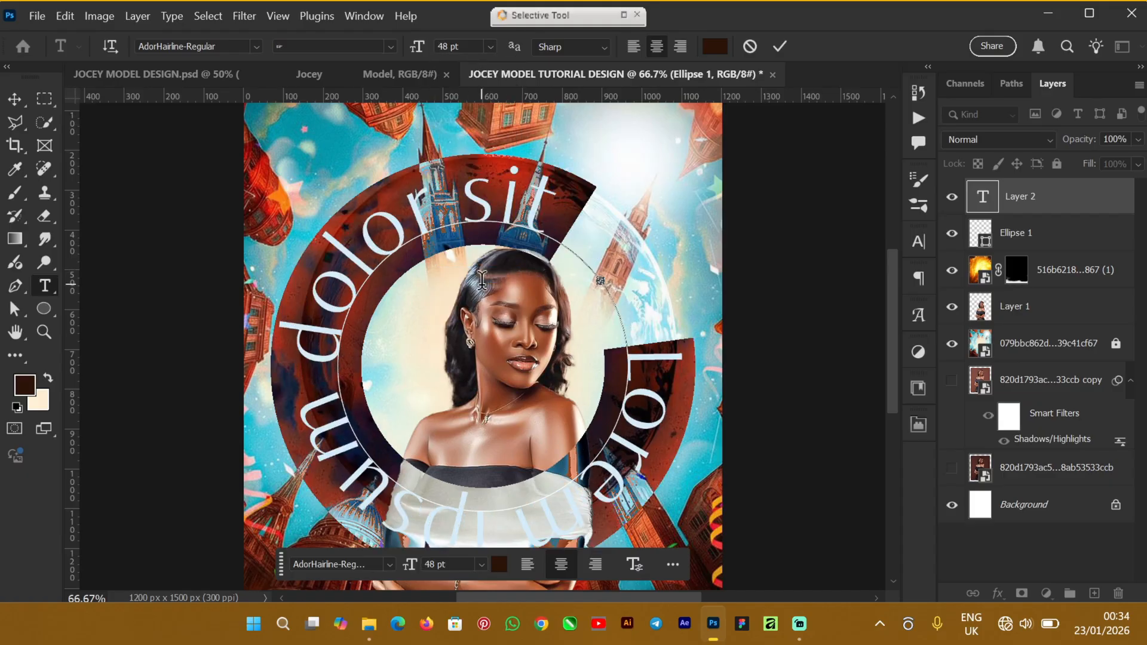
Replace the placeholder text on the circle with "Jocey the Model"
key(BackSpace)
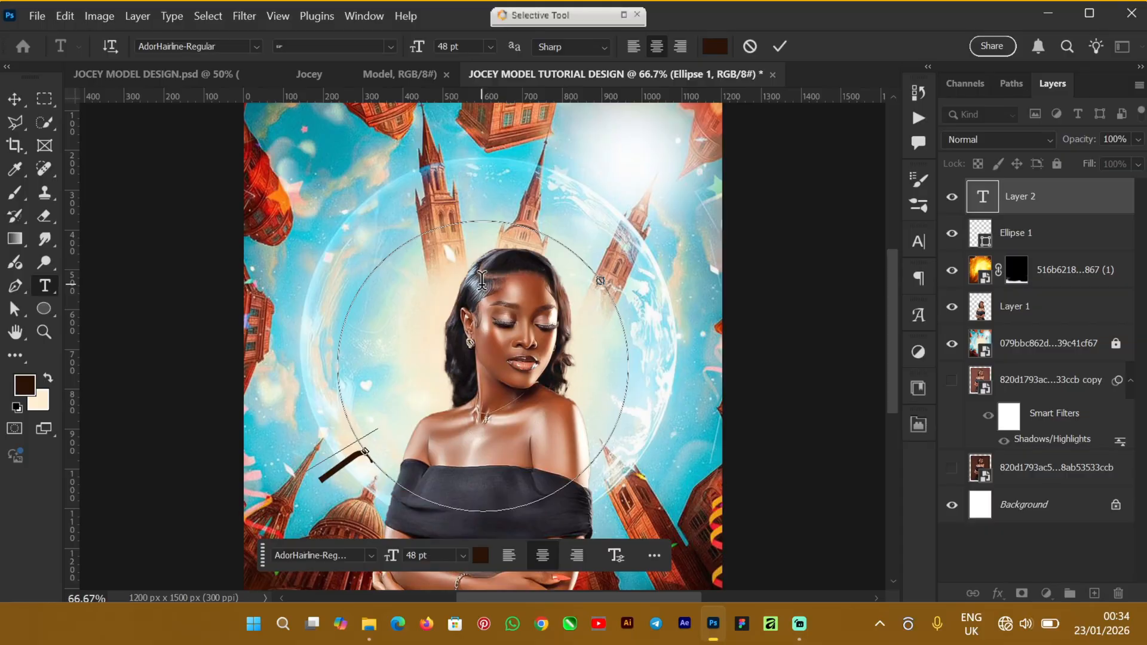
text(Jocey )
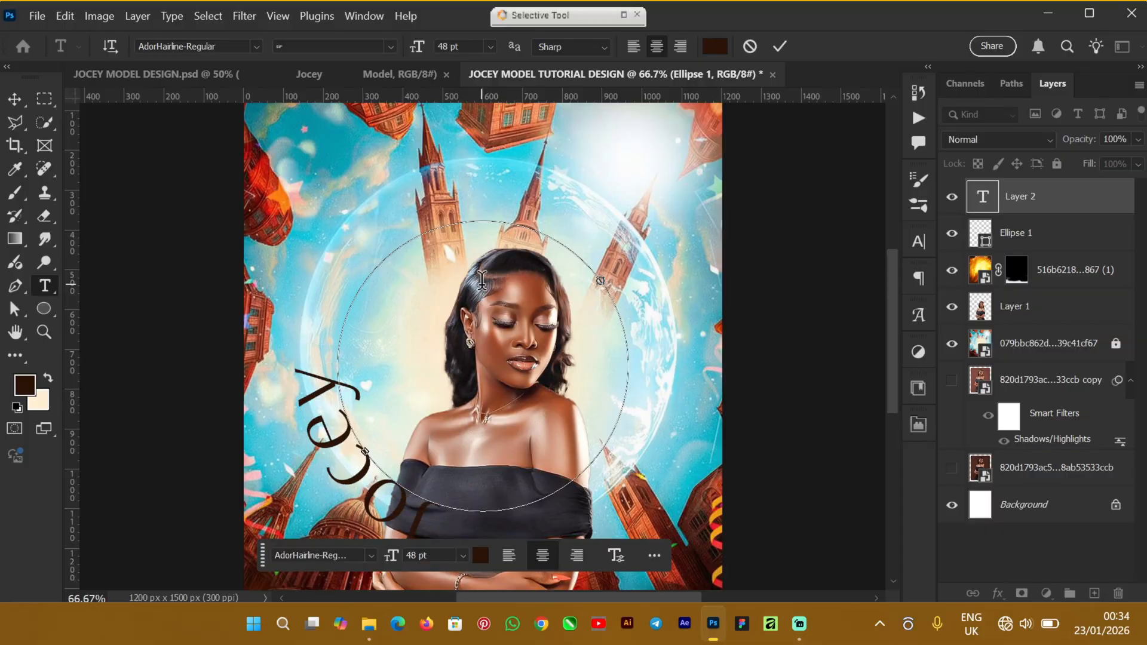
text(the)
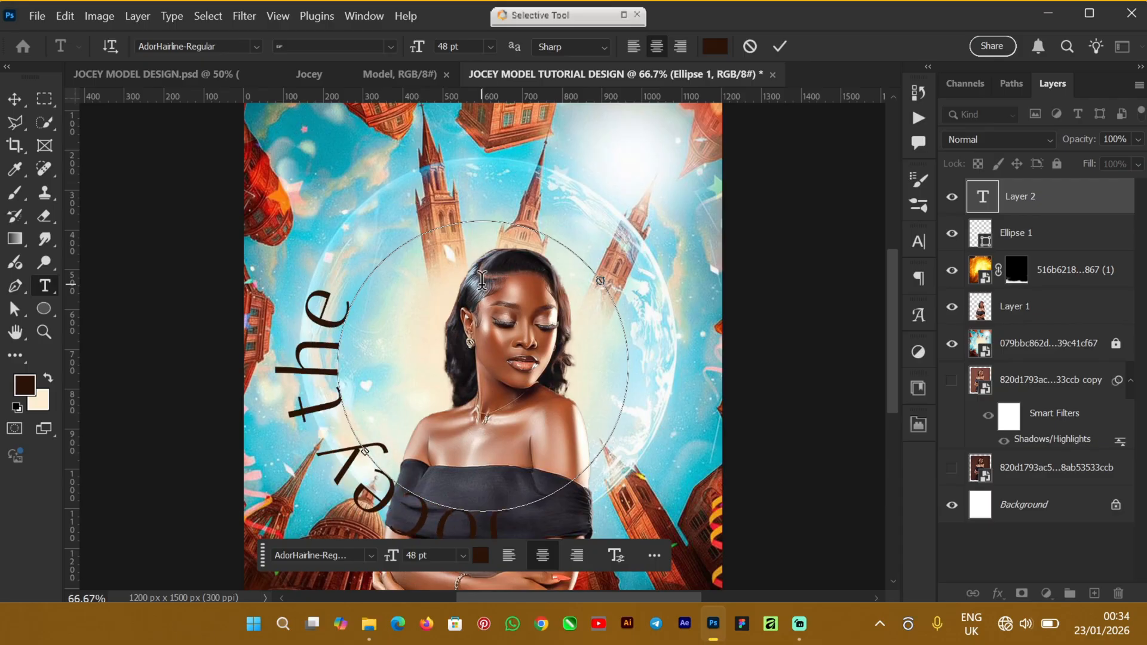
text( M)
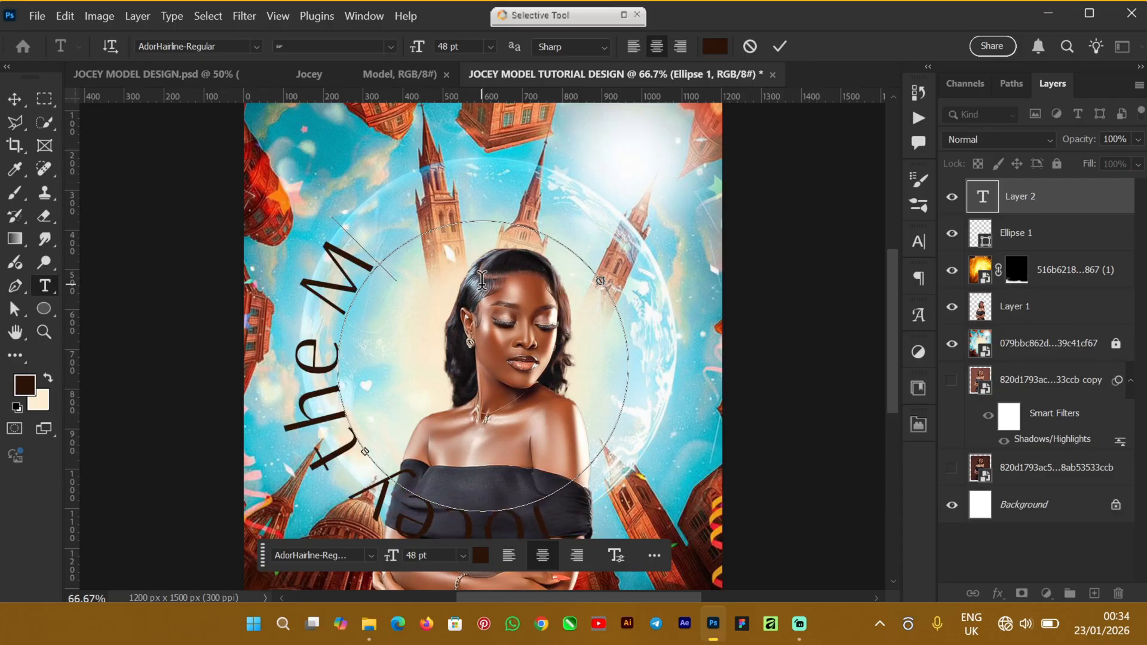
text(odel)
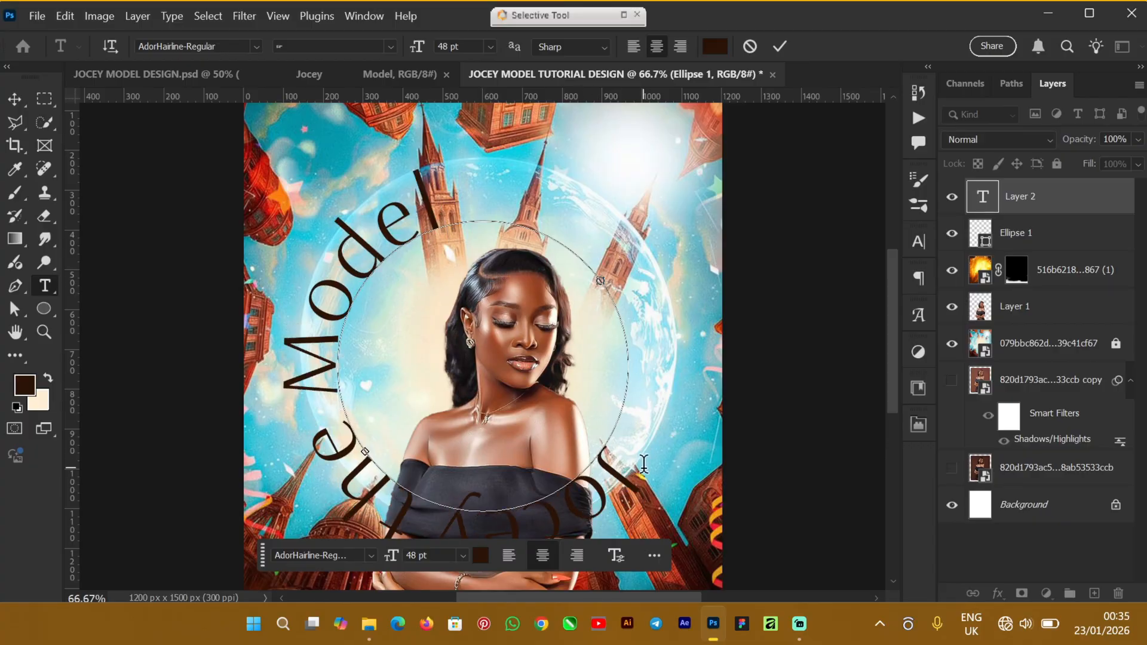
Set the whole circular title to 30 pt and shift it along the path onto the circle's upper-left arc
drag(640, 462, 443, 29)
click(490, 48)
click(489, 243)
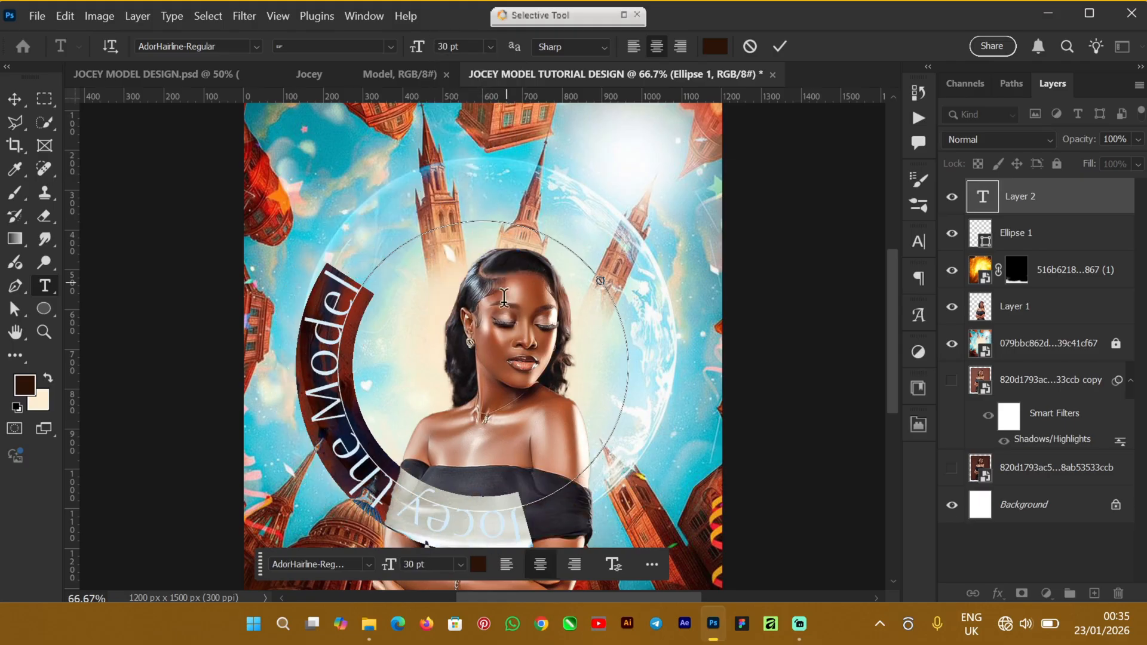
click(534, 501)
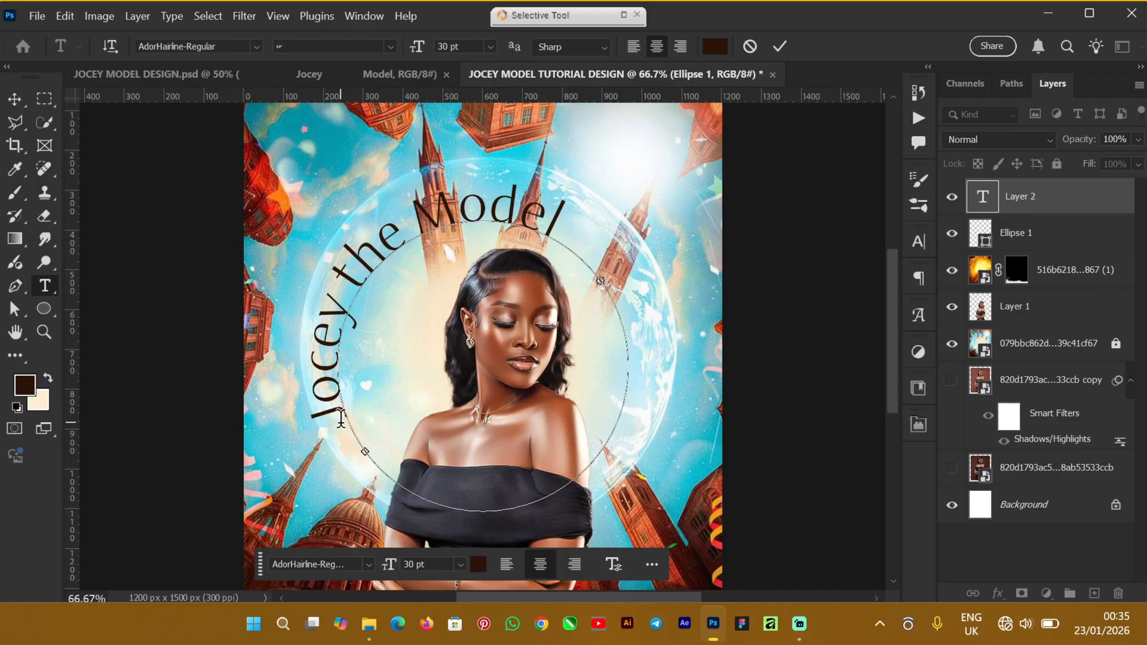
Try the circular title "Jocey the Model" at 36 pt and set its size to 48 pt
drag(340, 418, 590, 212)
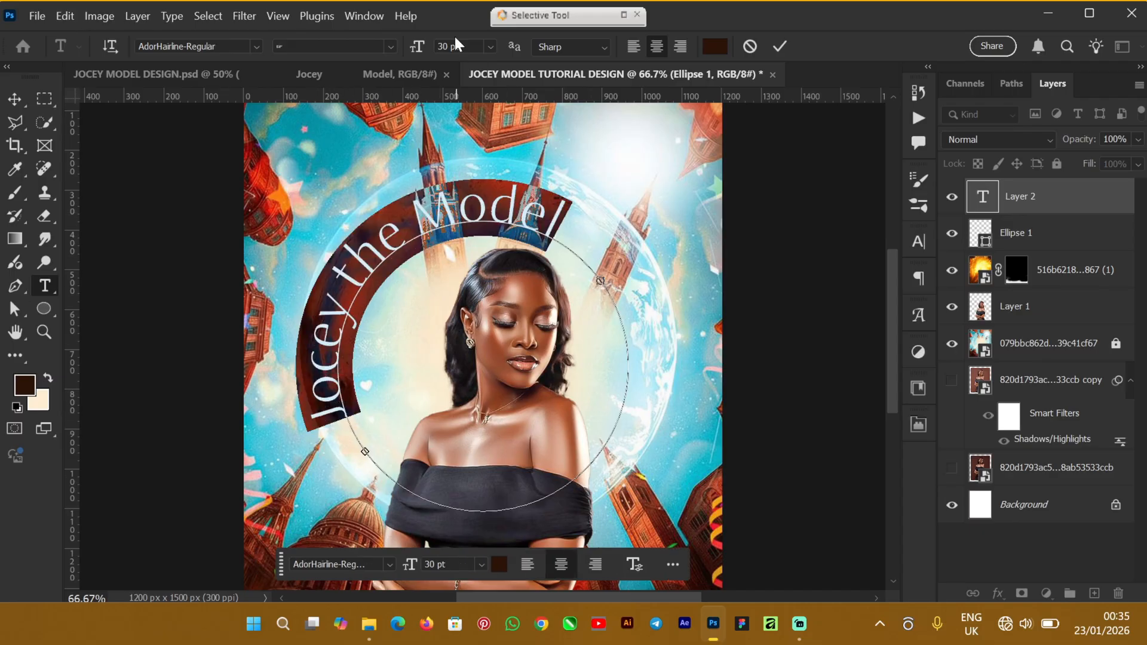
click(492, 48)
click(479, 256)
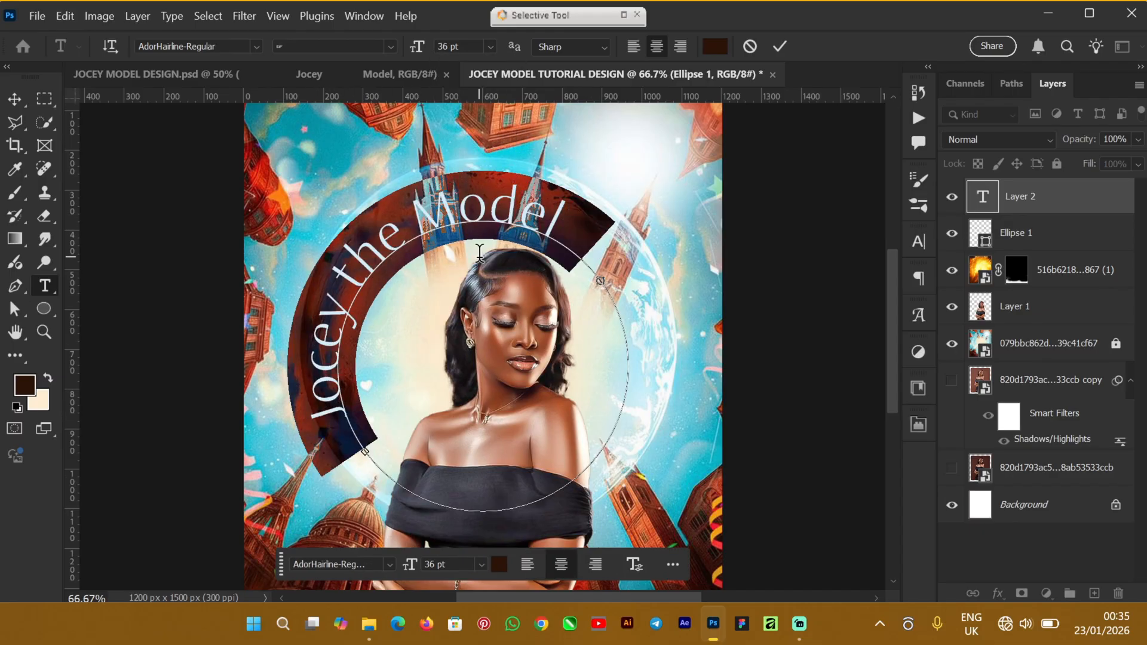
click(490, 48)
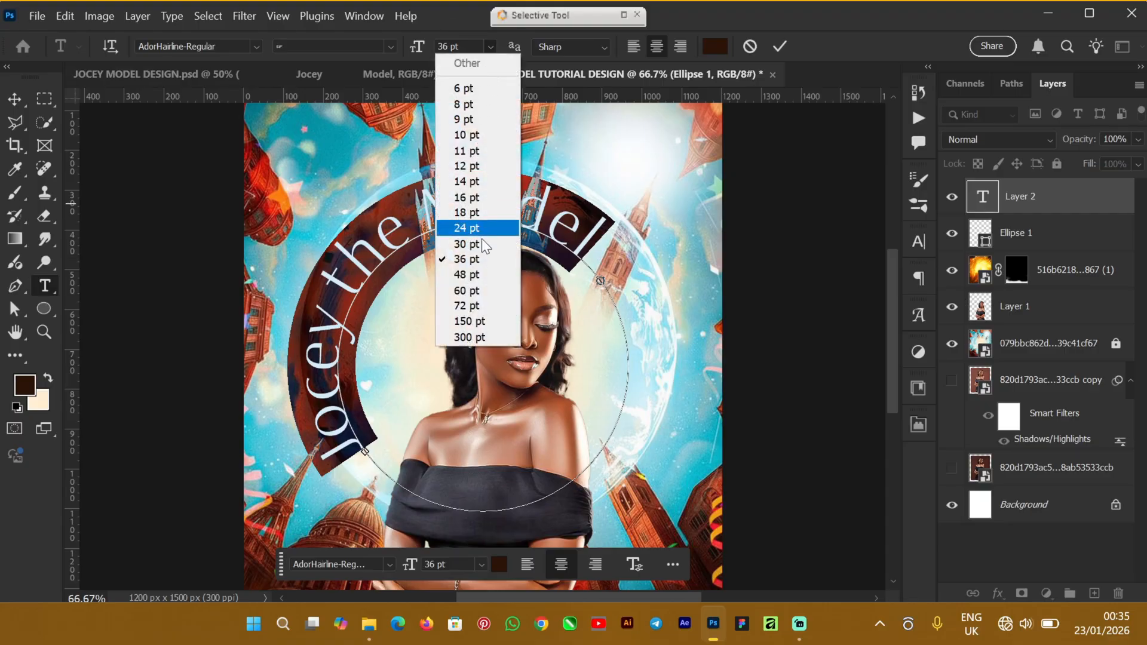
click(477, 274)
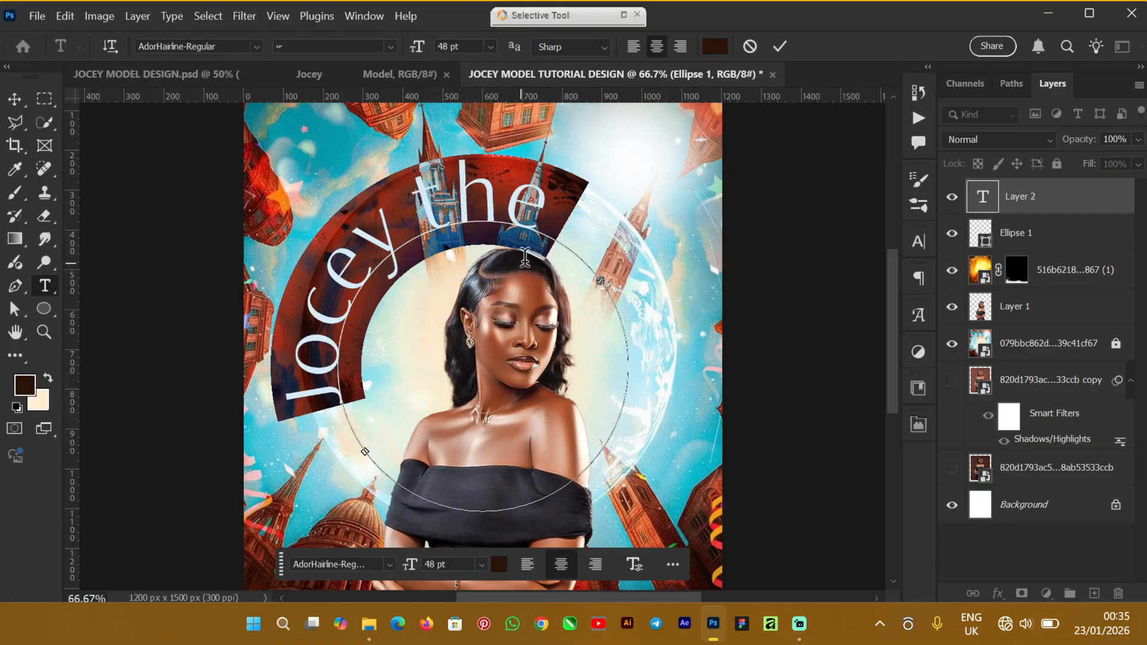
Try the word "the" in the circular title at 36 pt and undo the size change
click(548, 213)
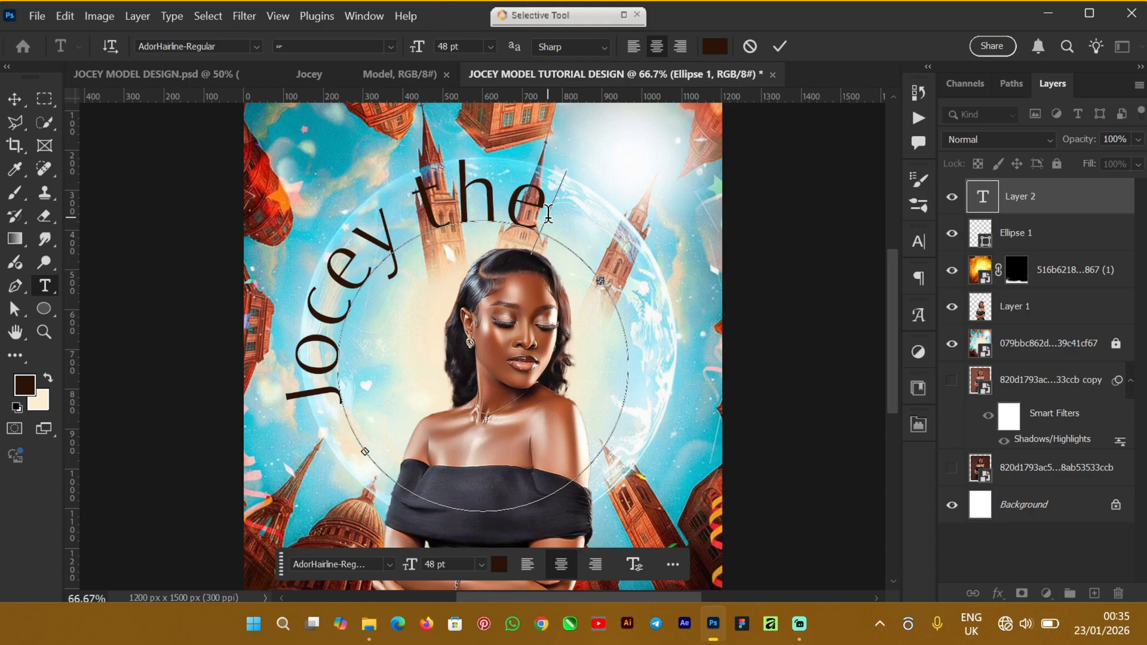
key(ctrl+a)
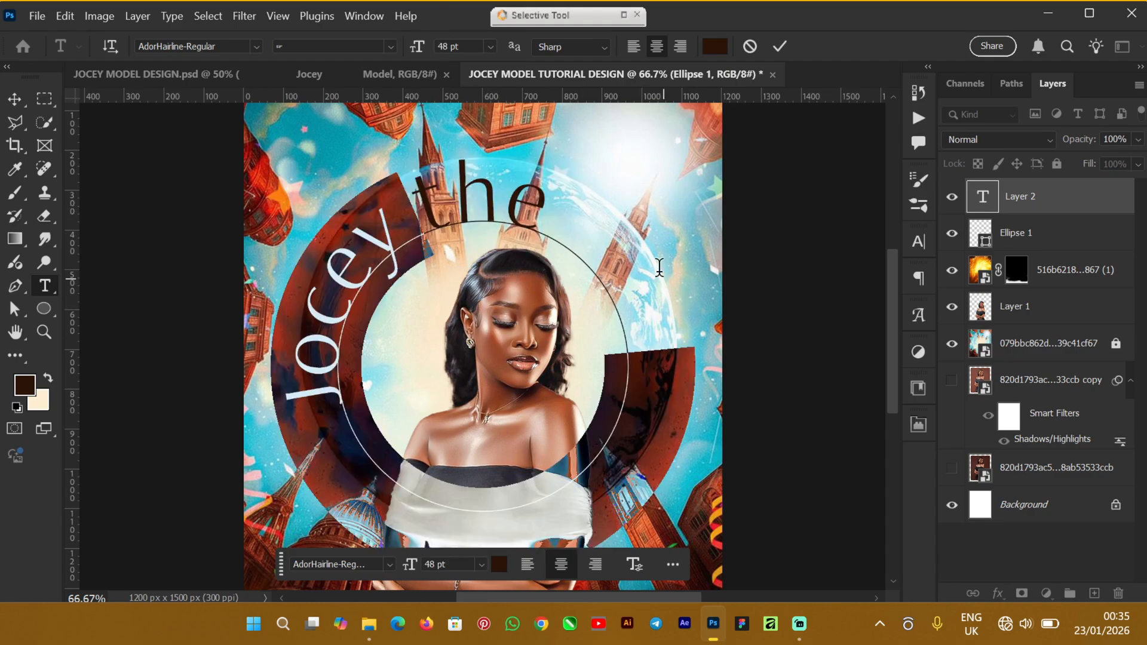
double_click(532, 218)
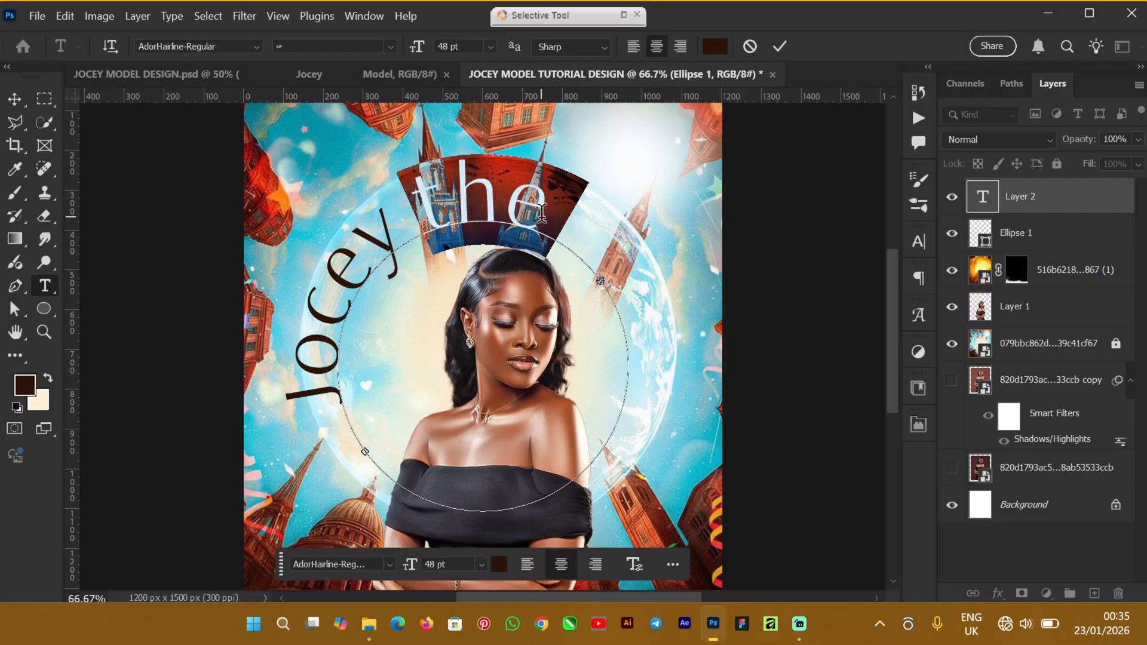
click(492, 46)
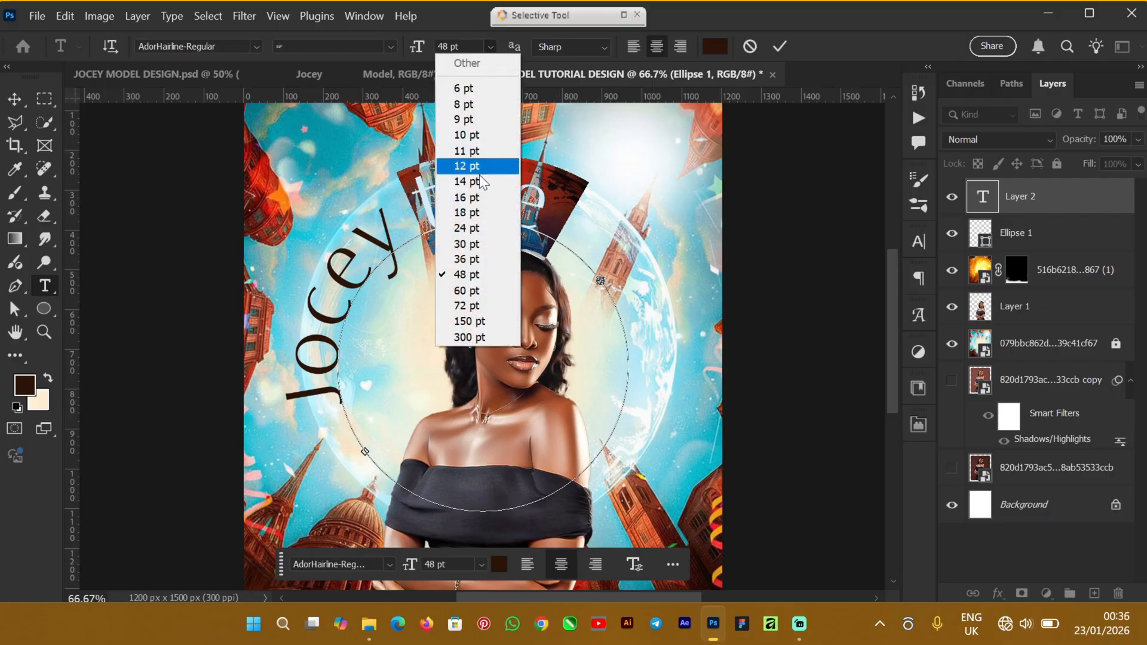
click(470, 255)
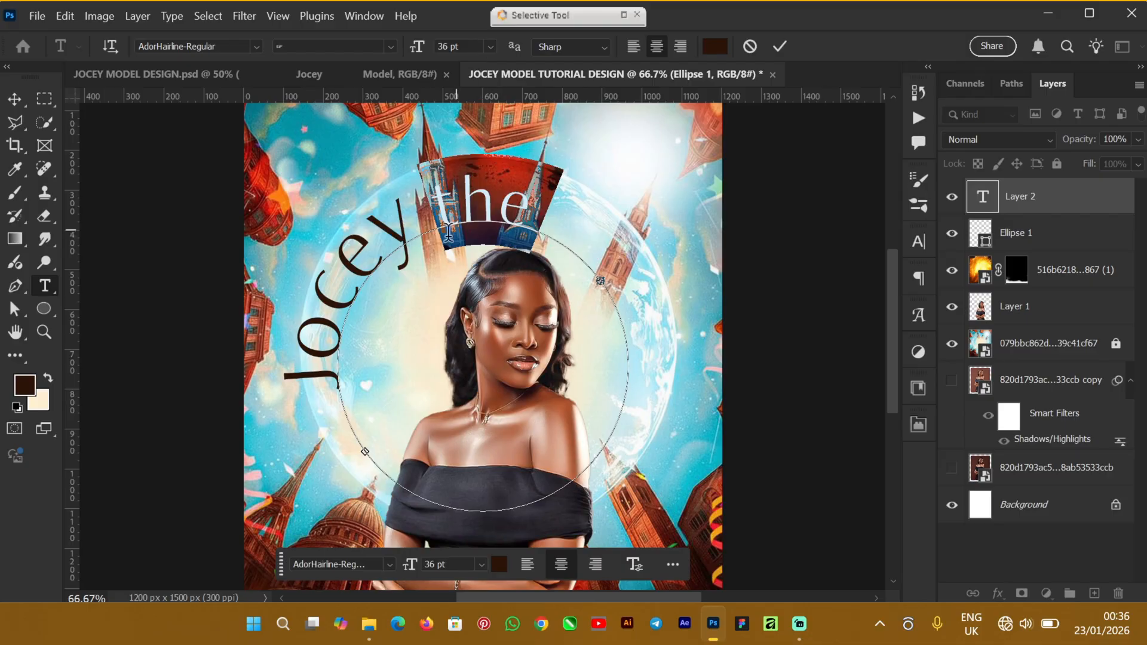
key(ctrl+z)
Set the whole circular title "Jocey the" to 36 pt
drag(340, 389, 568, 179)
click(490, 47)
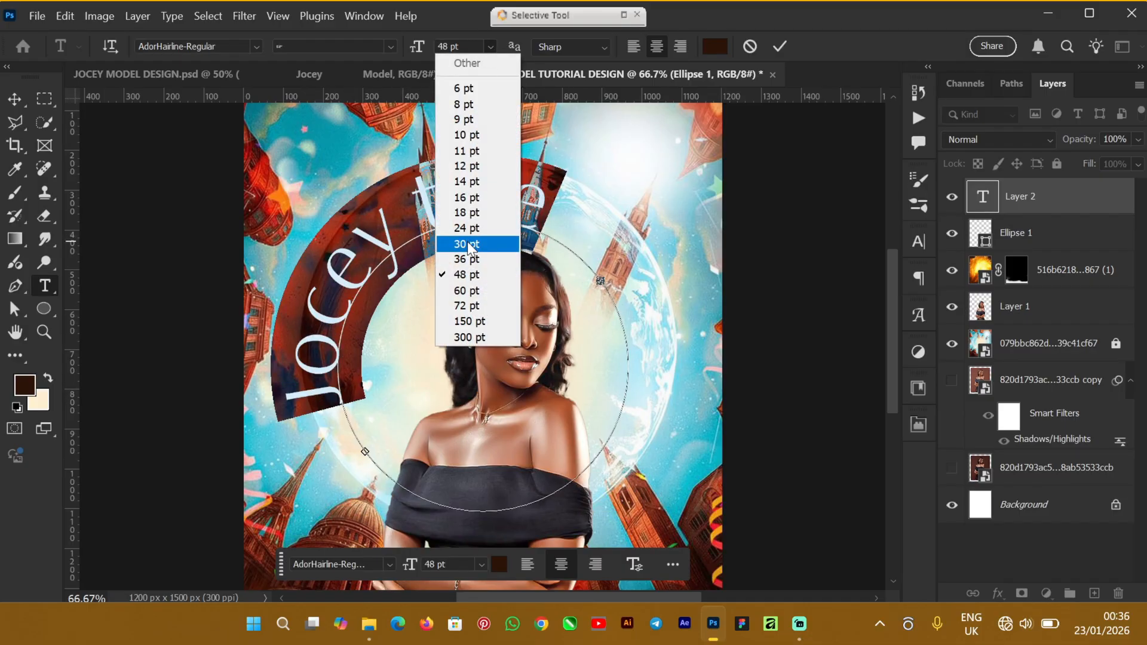
click(475, 259)
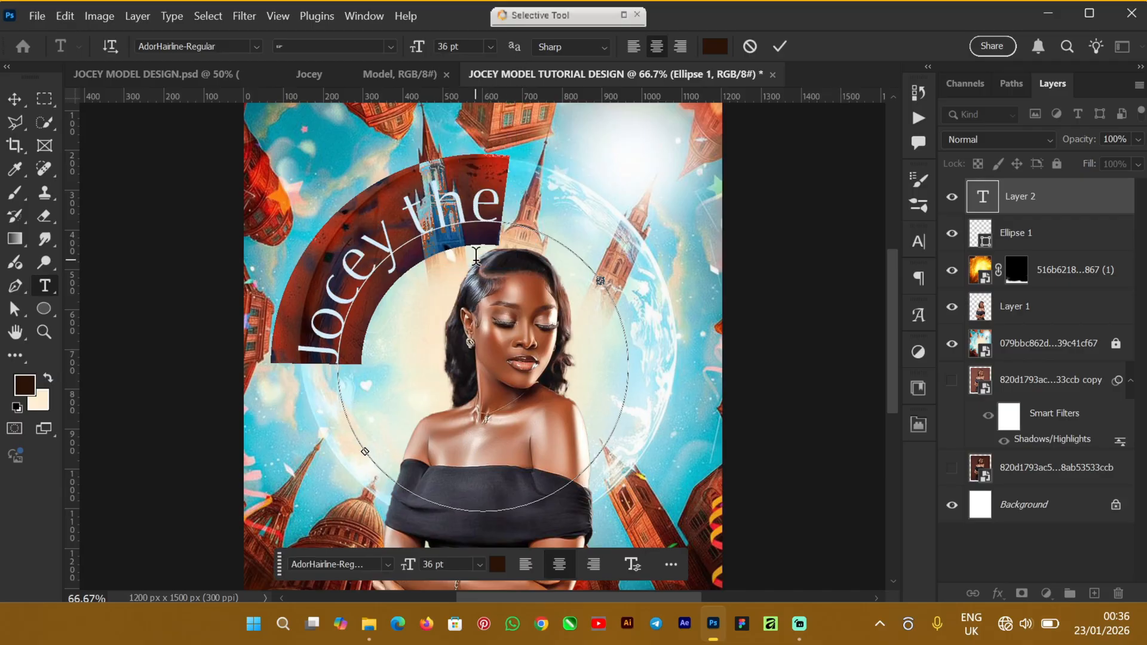
Replace "the" in the circular title and remove the stray "m" so it reads "Jocey Model"
click(518, 216)
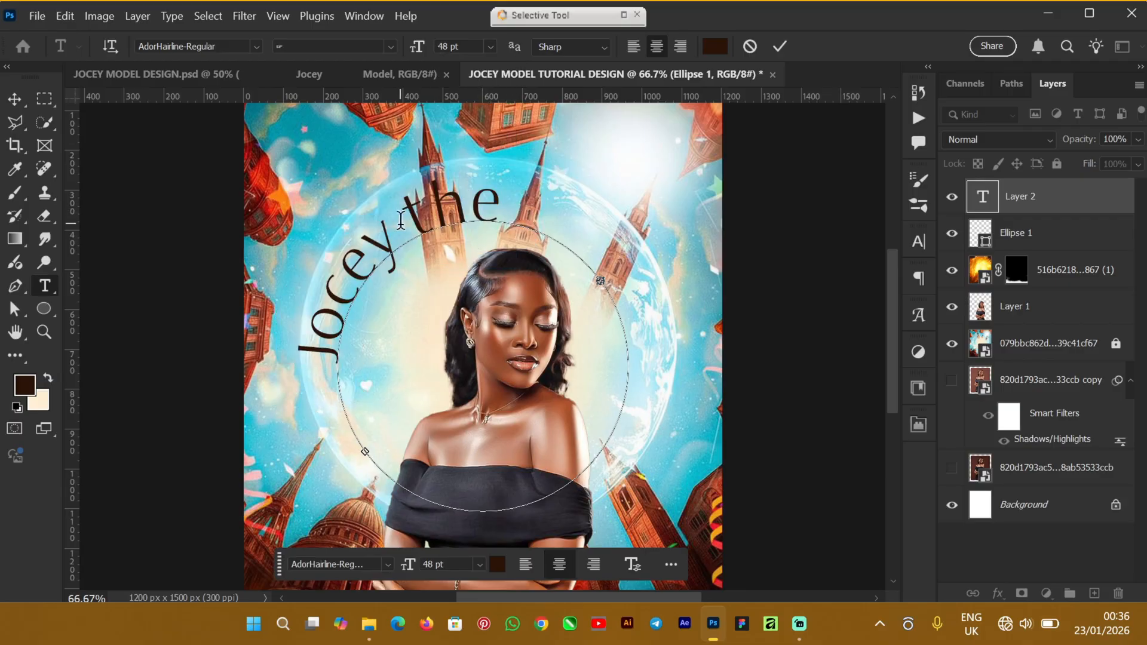
drag(411, 212, 554, 207)
key(ctrl+a)
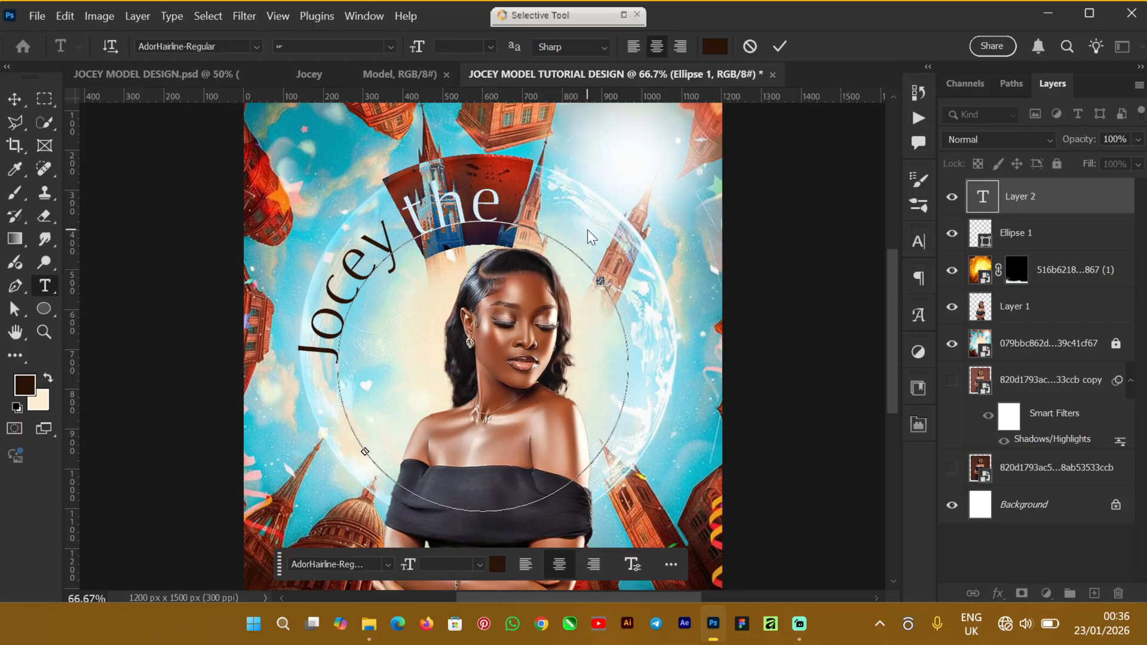
key(ctrl+z)
key(ctrl+z)
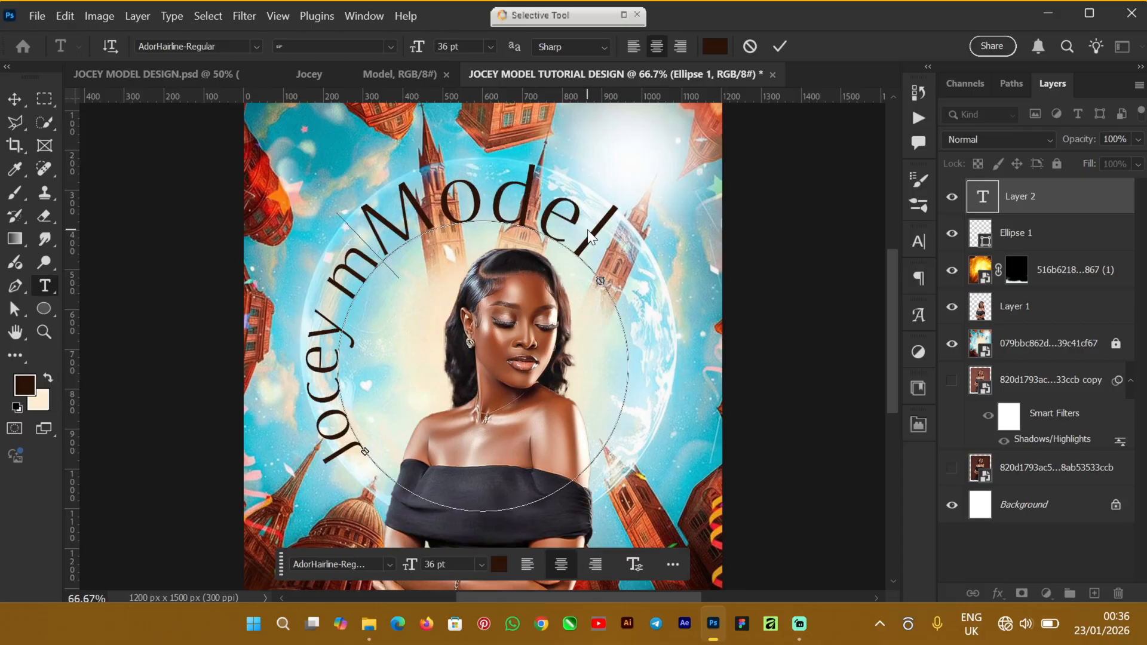
click(373, 241)
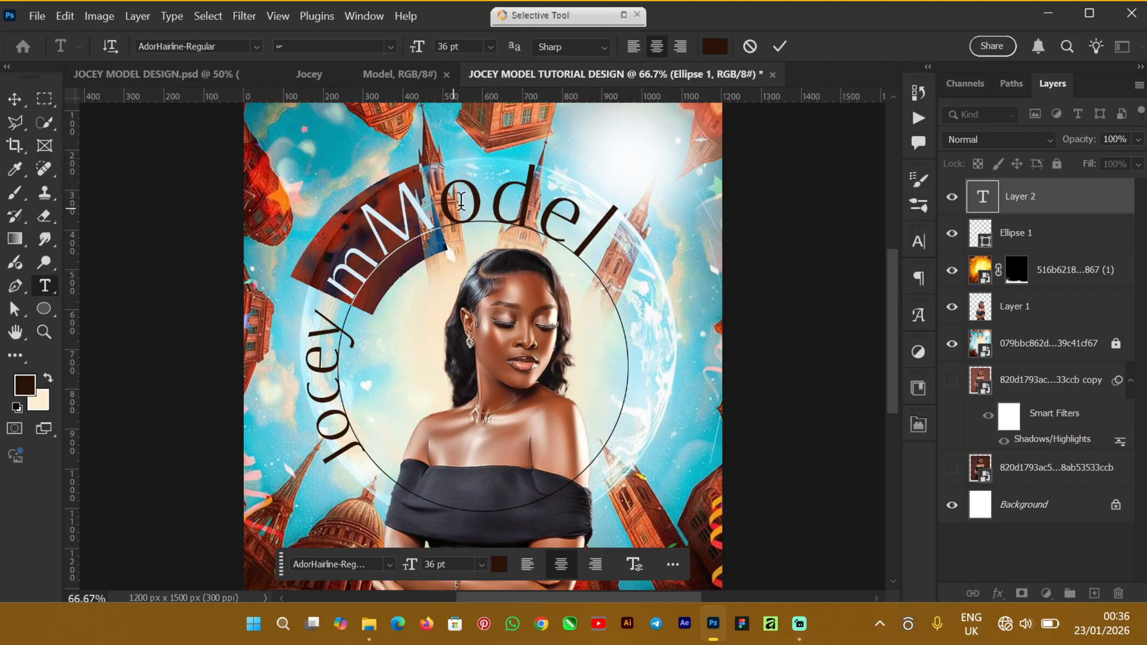
key(BackSpace)
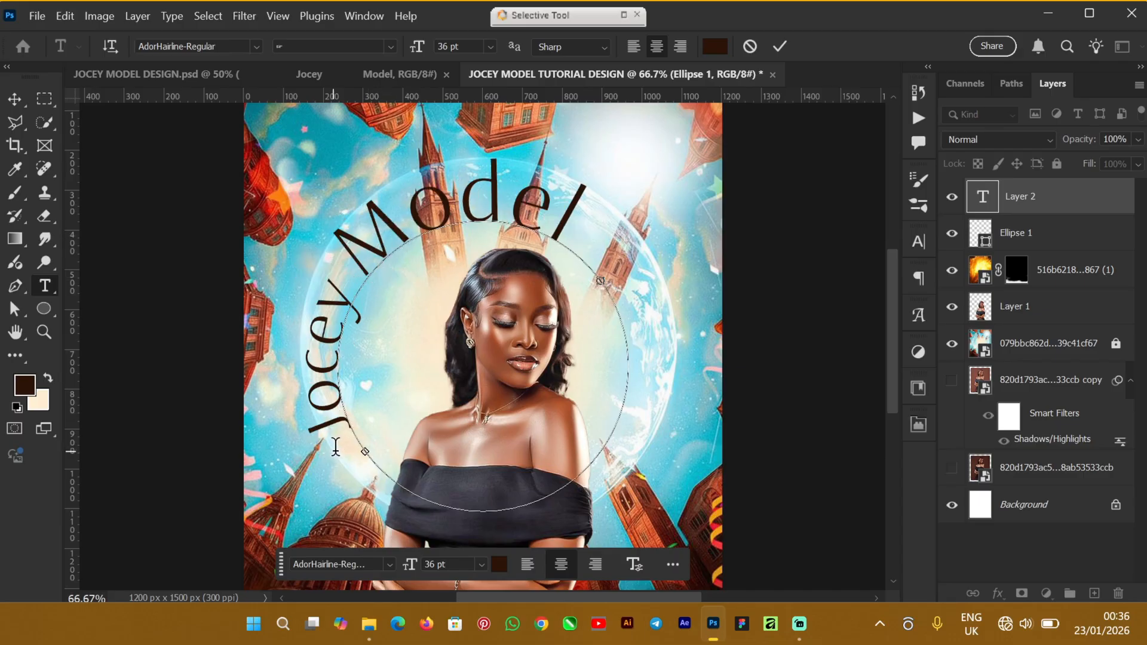
Shift the title "Jocey Model" around the circle's path and back onto its upper arc
drag(335, 446, 700, 272)
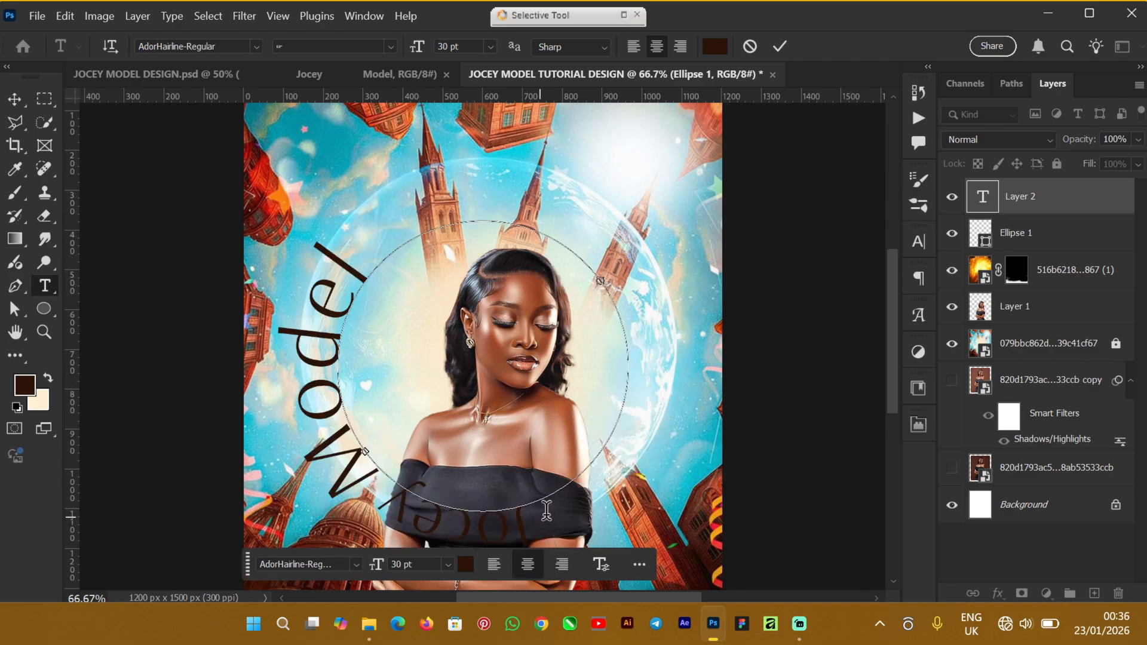
drag(546, 510, 414, 222)
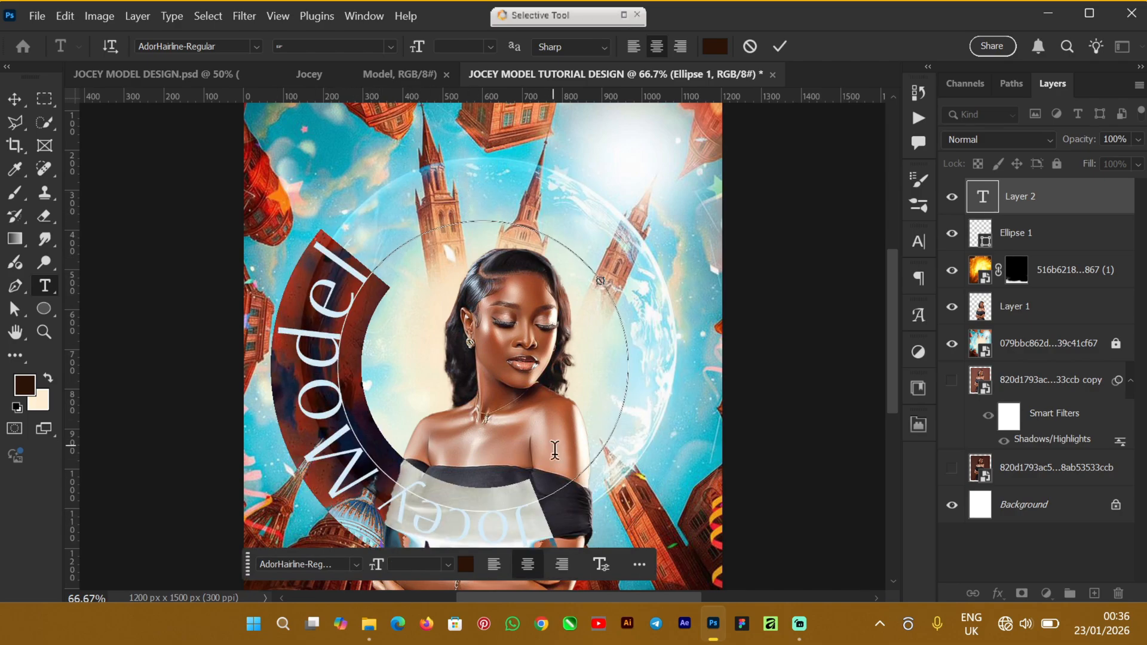
click(555, 450)
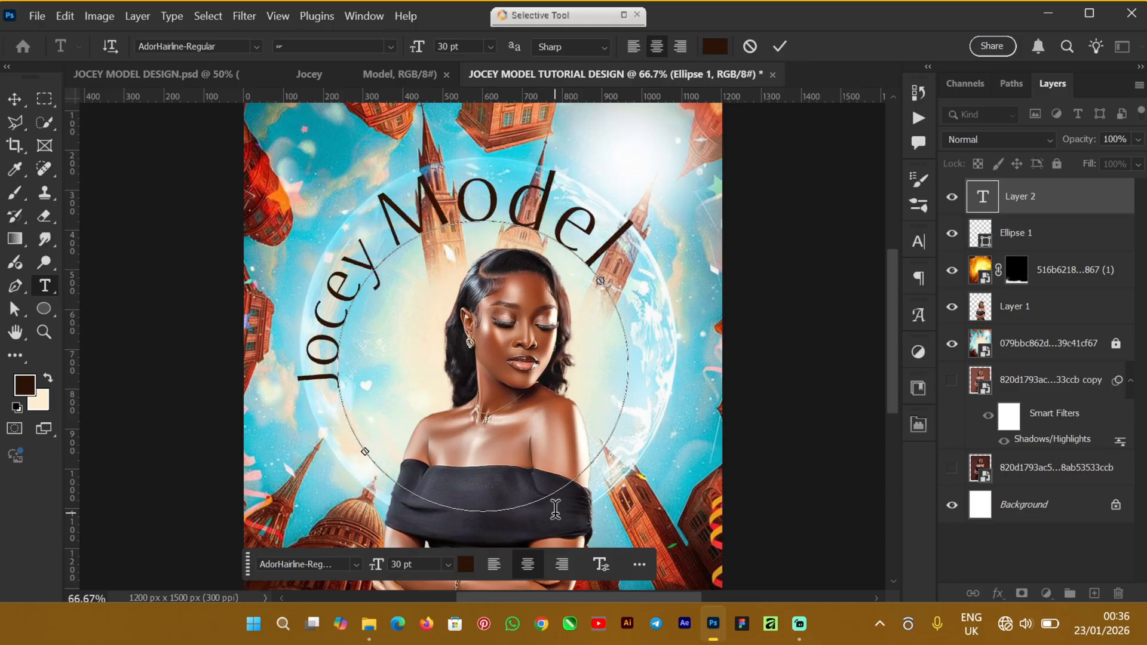
Retype "Model" at 36 pt after "Jocey" on the circle and widen the gap before it
click(385, 224)
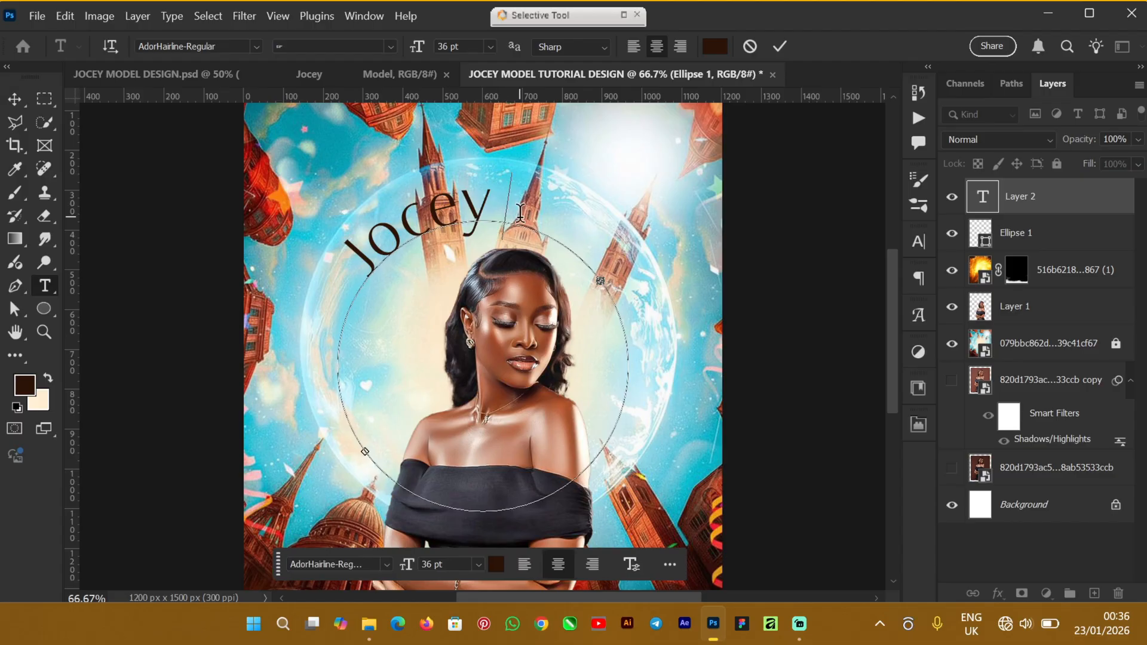
text(Mo)
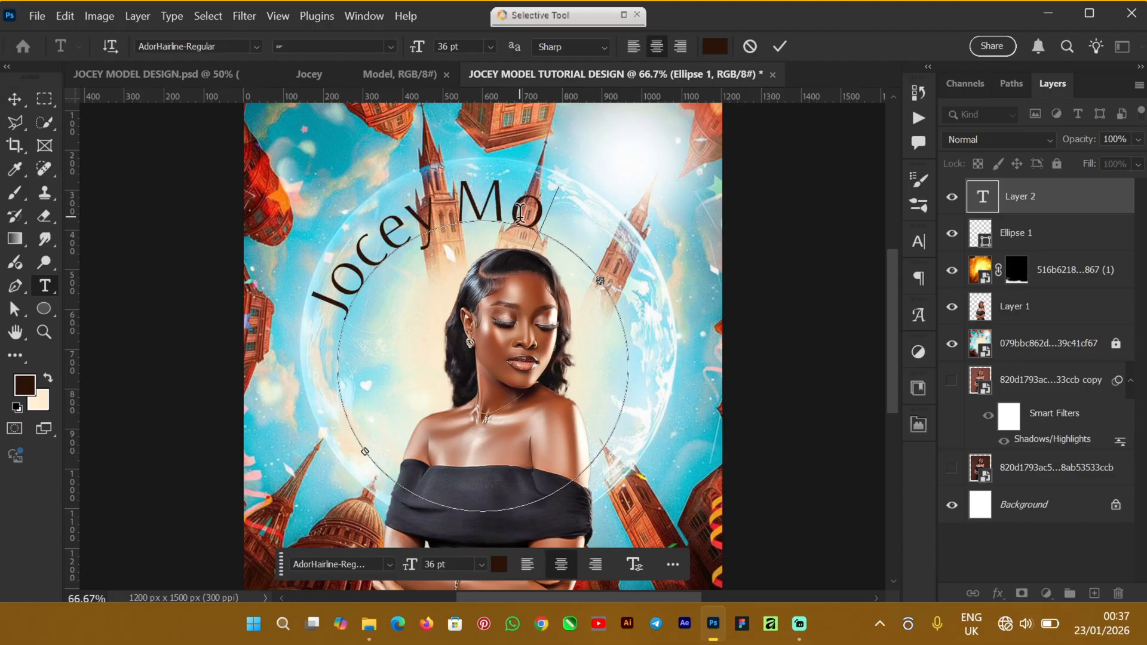
text(del)
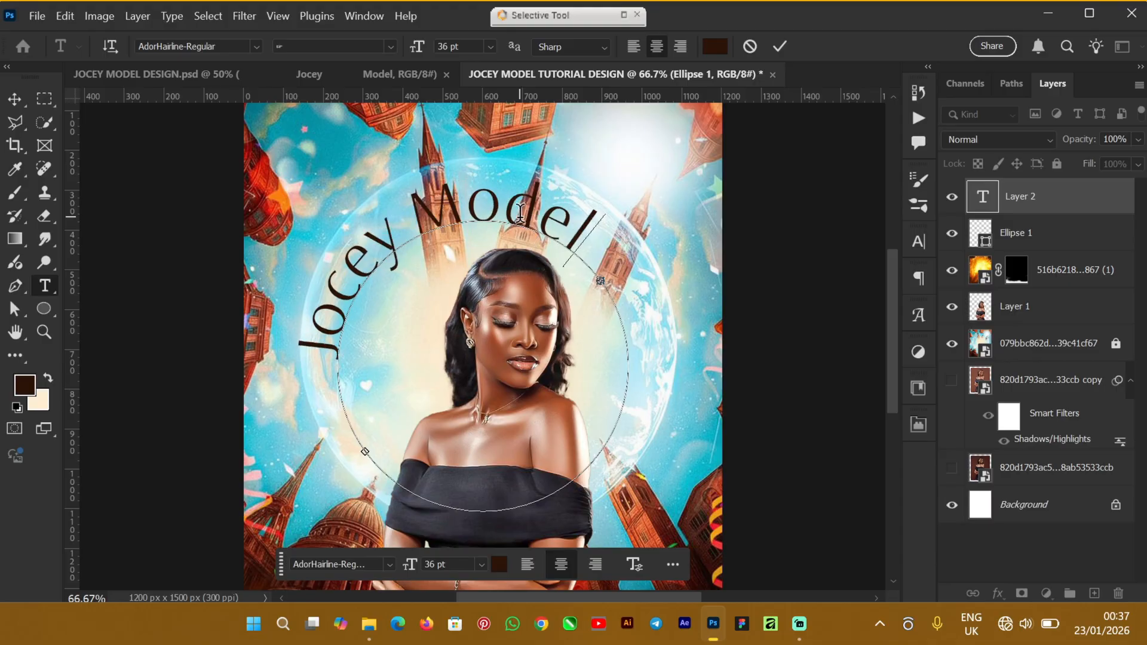
click(411, 214)
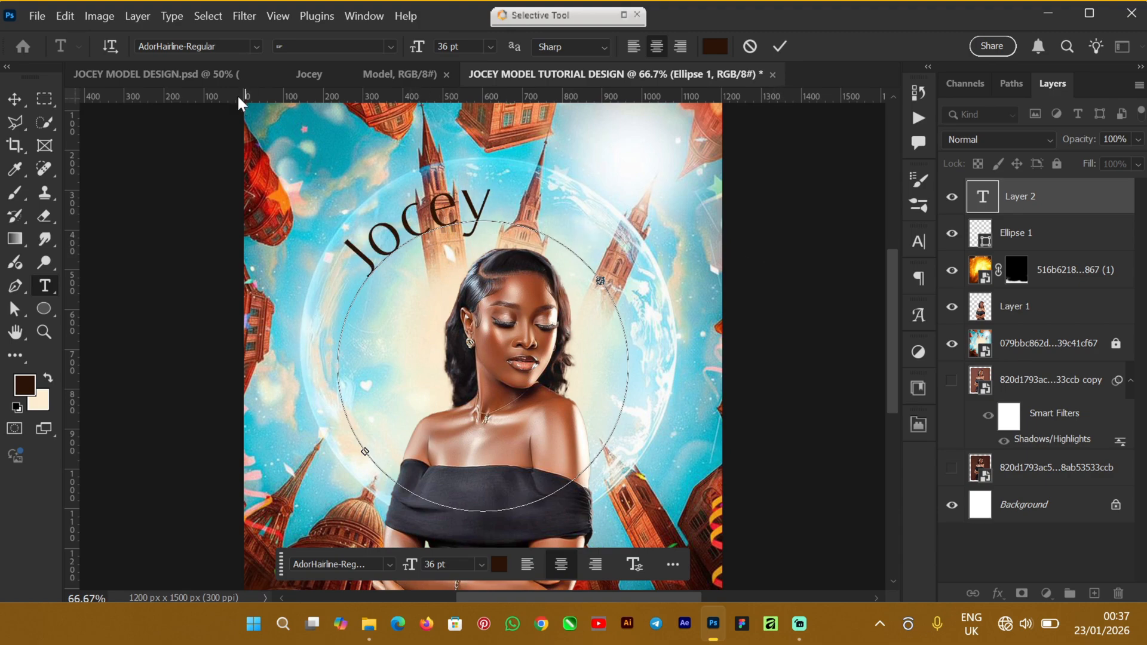
Check the title layout in JOCEY MODEL DESIGN.psd and adjust the spacing between "Jocey" and "Model" in the tutorial document's circular title
click(368, 77)
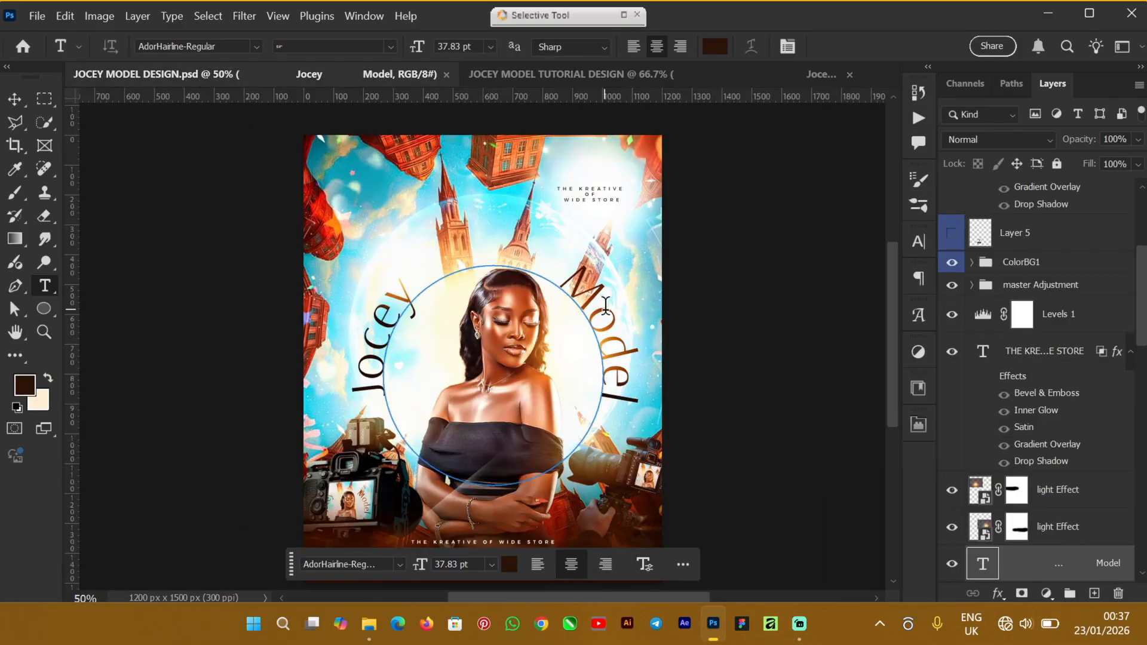
click(555, 77)
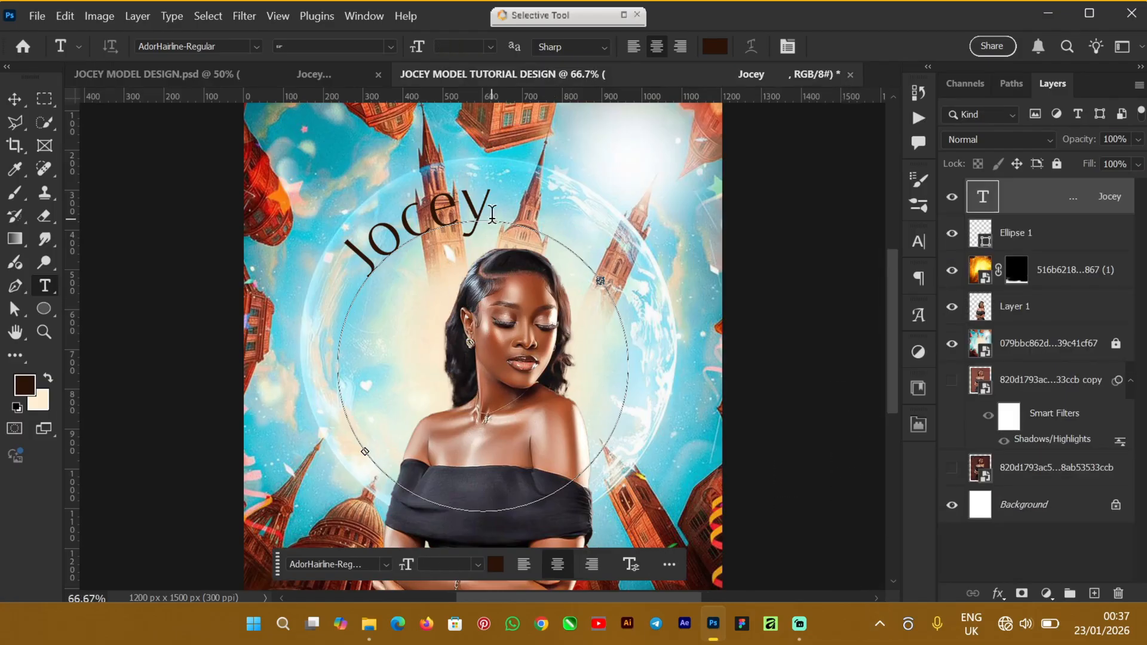
click(494, 199)
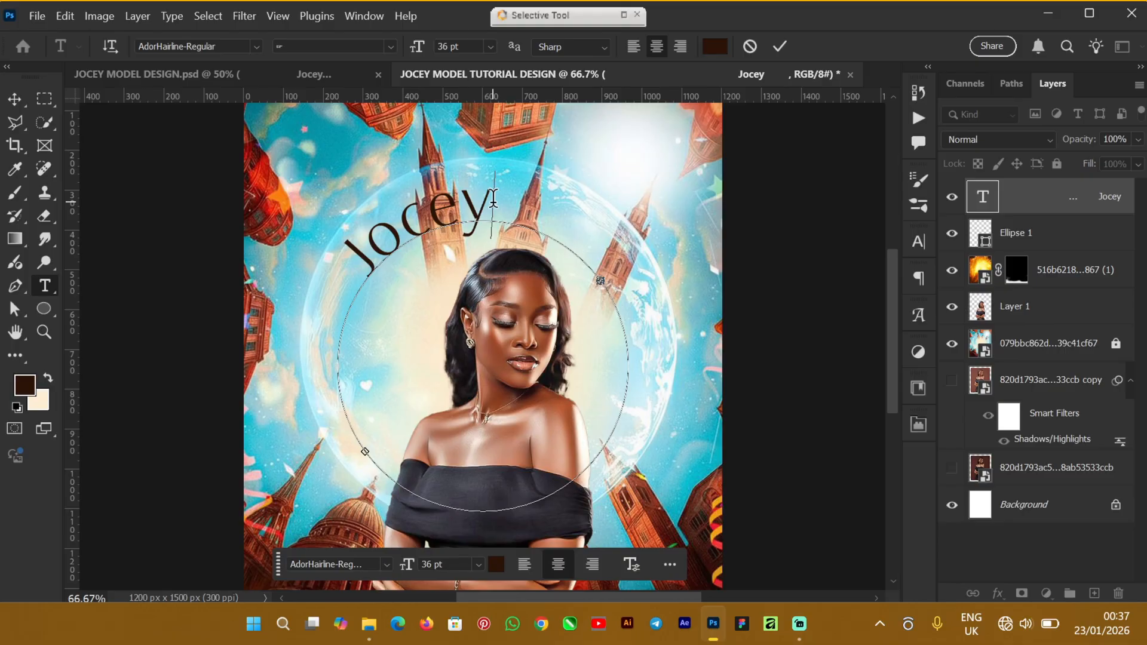
drag(493, 198, 645, 242)
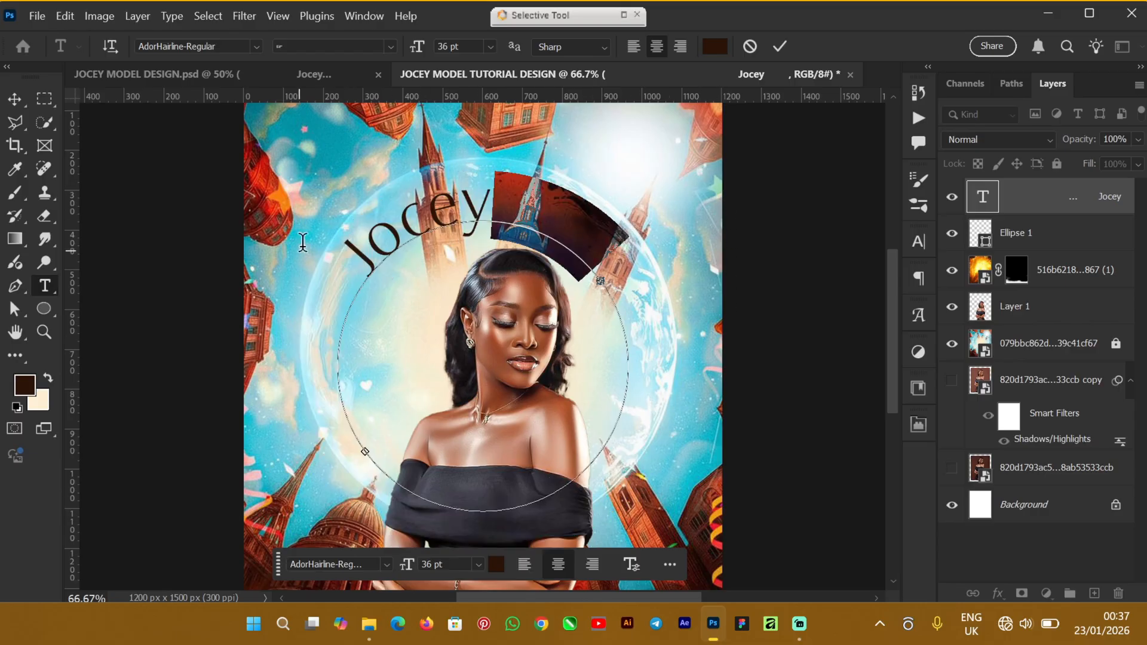
drag(302, 243, 799, 358)
key(BackSpace)
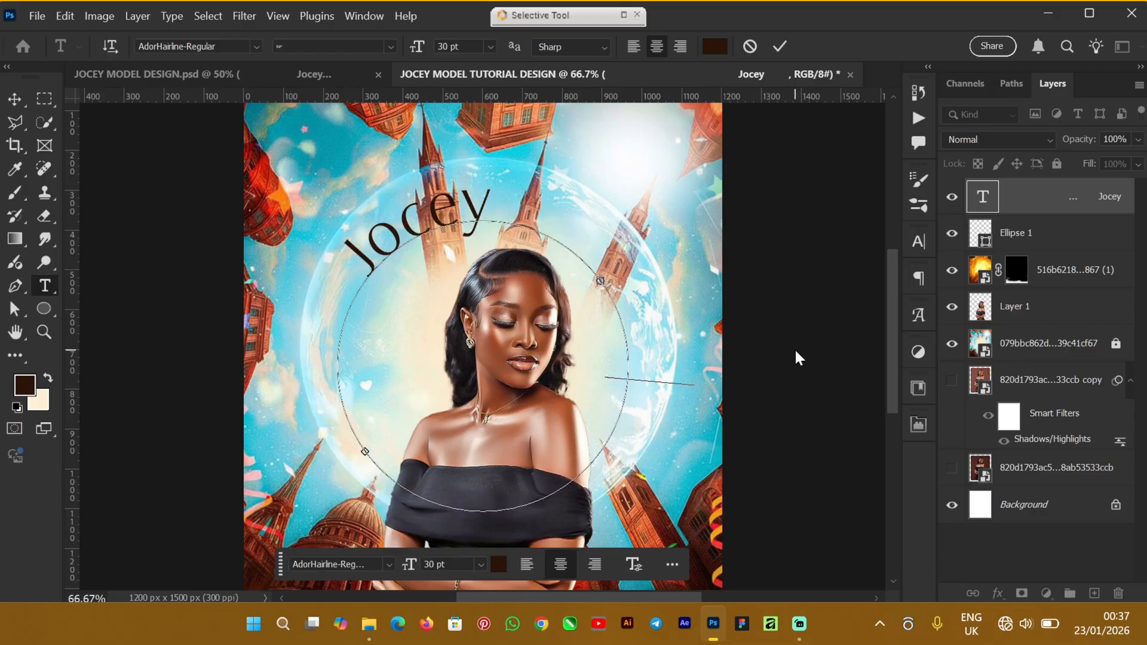
mouse_move(656, 392)
mouse_down()
mouse_move(244, 463)
mouse_move(242, 436)
mouse_up()
key(BackSpace)
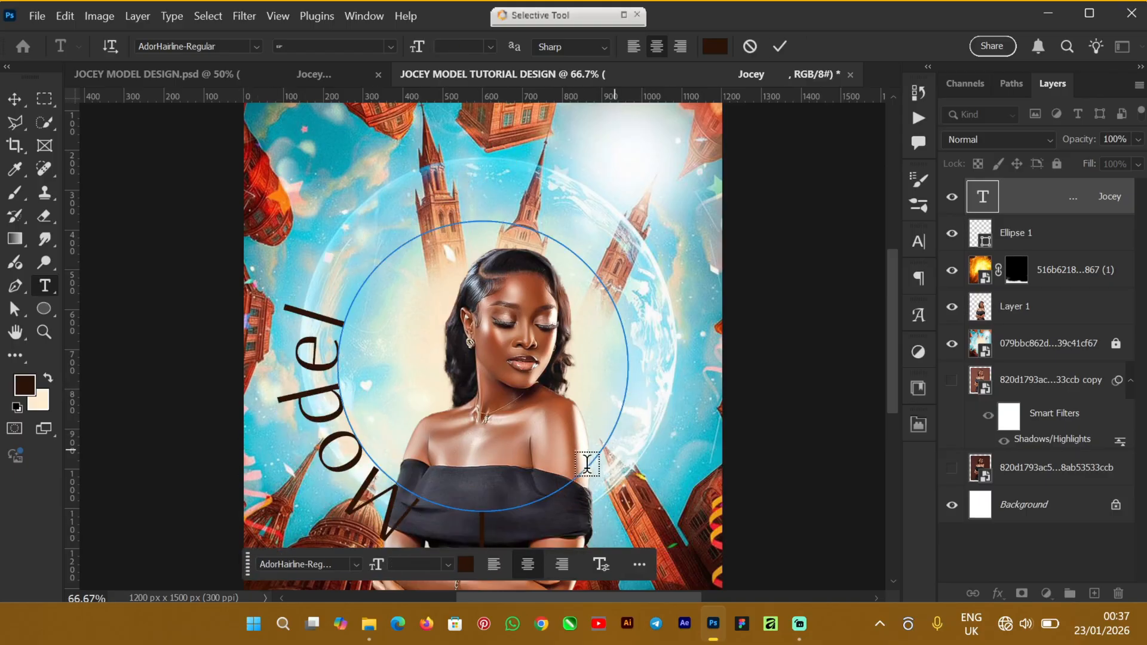
drag(583, 483, 402, 511)
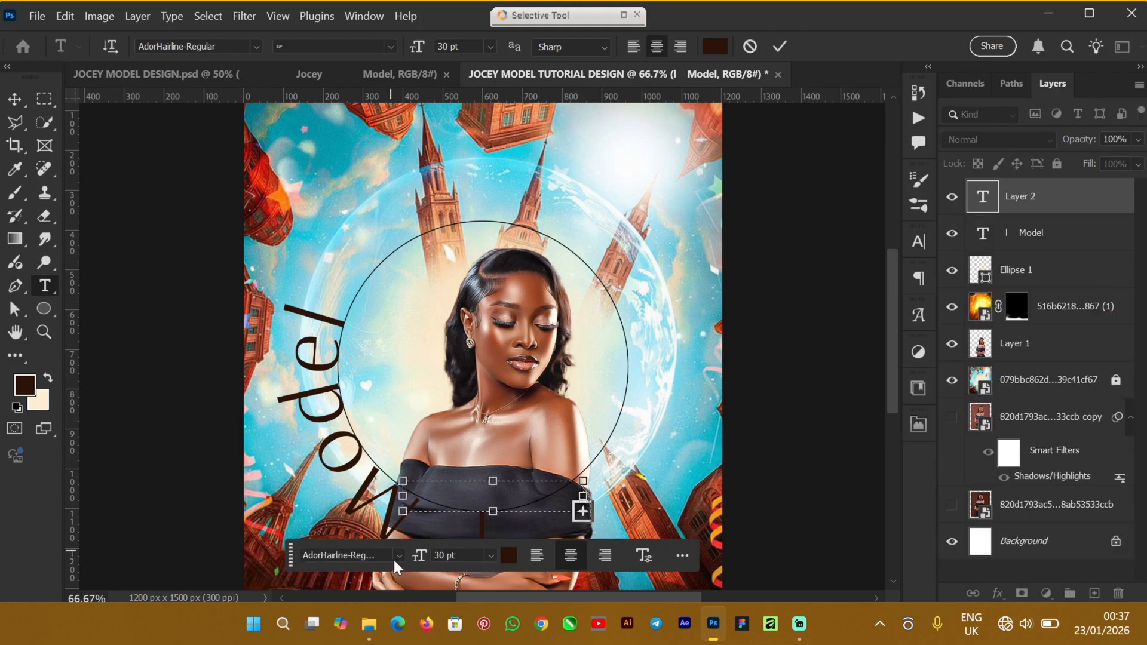
click(1037, 199)
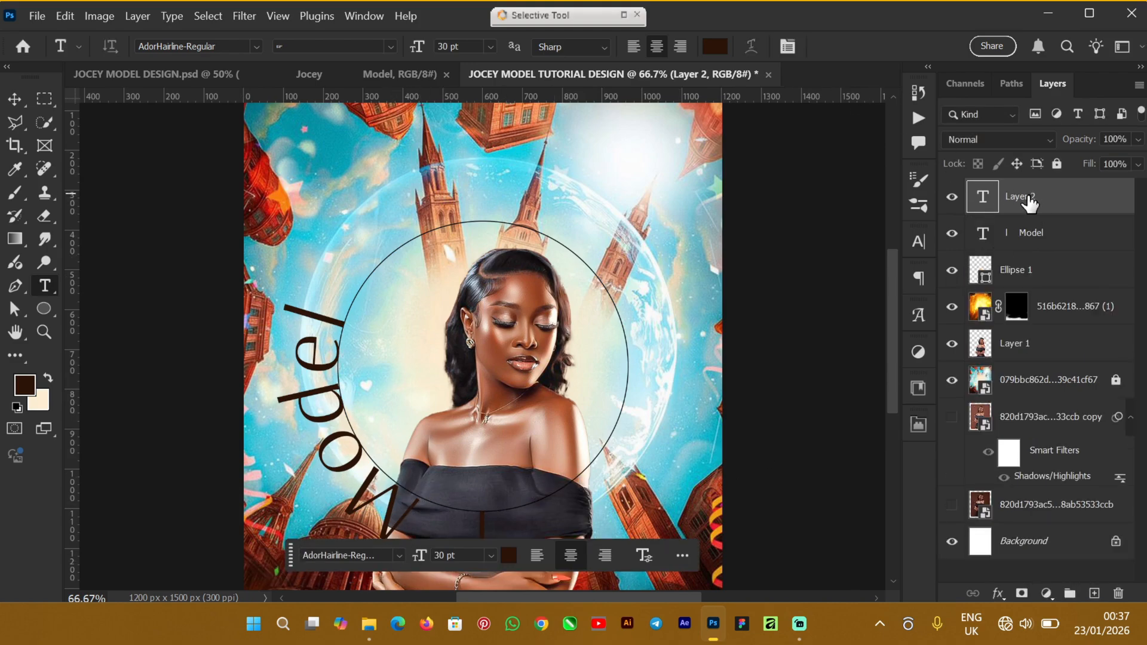
key(Delete)
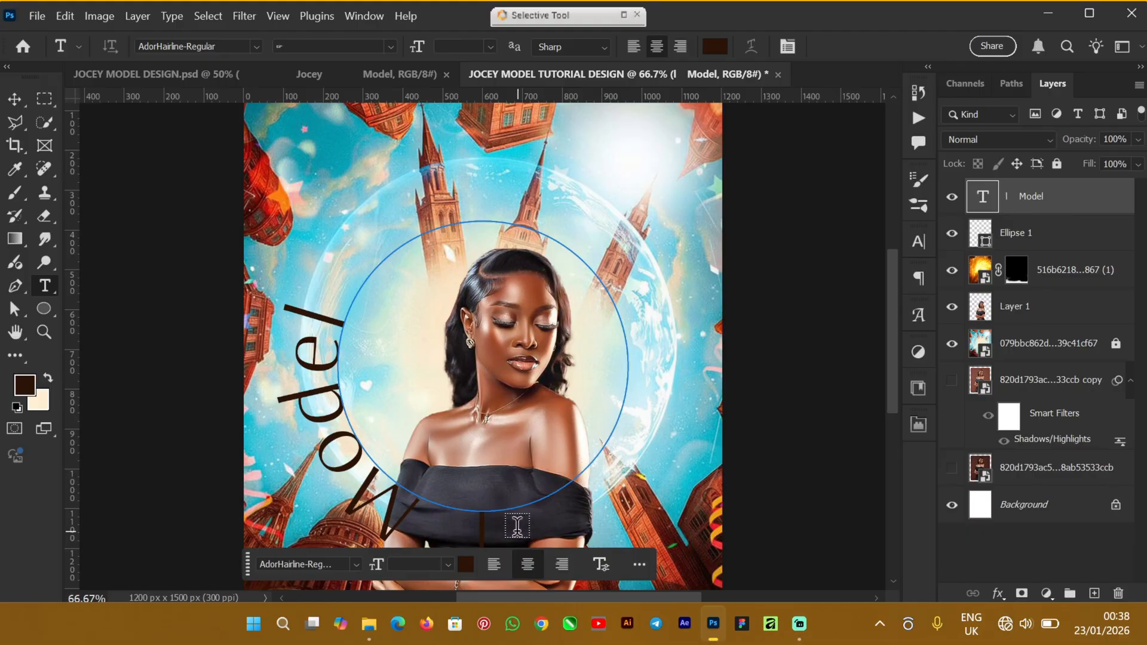
drag(493, 529, 400, 526)
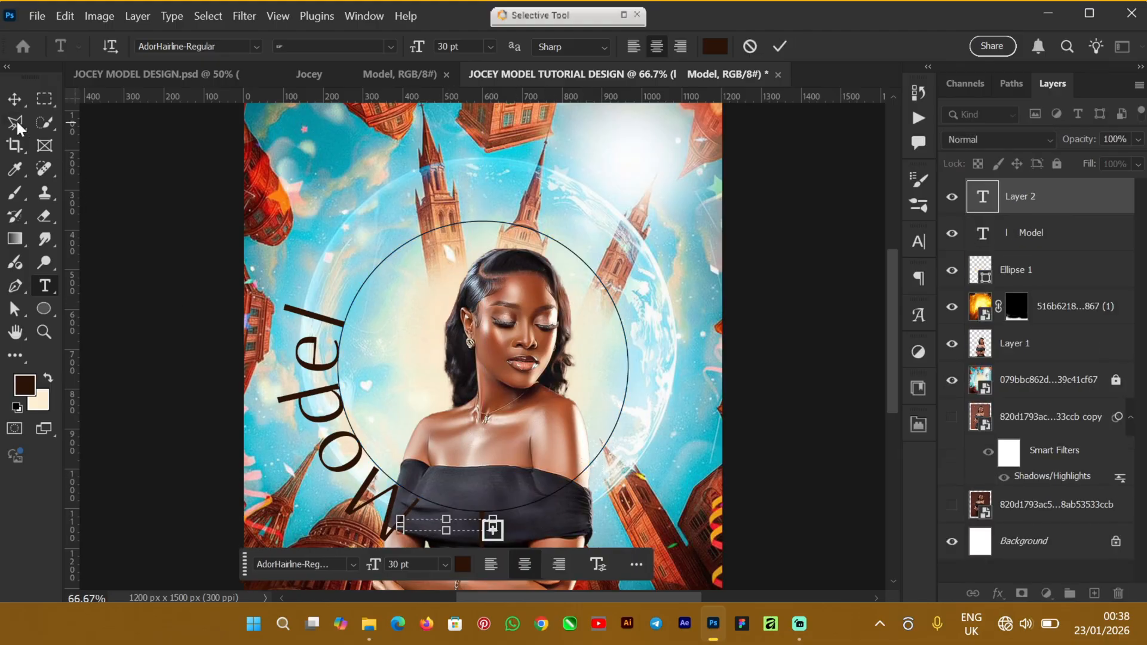
click(15, 99)
key(ctrl+z)
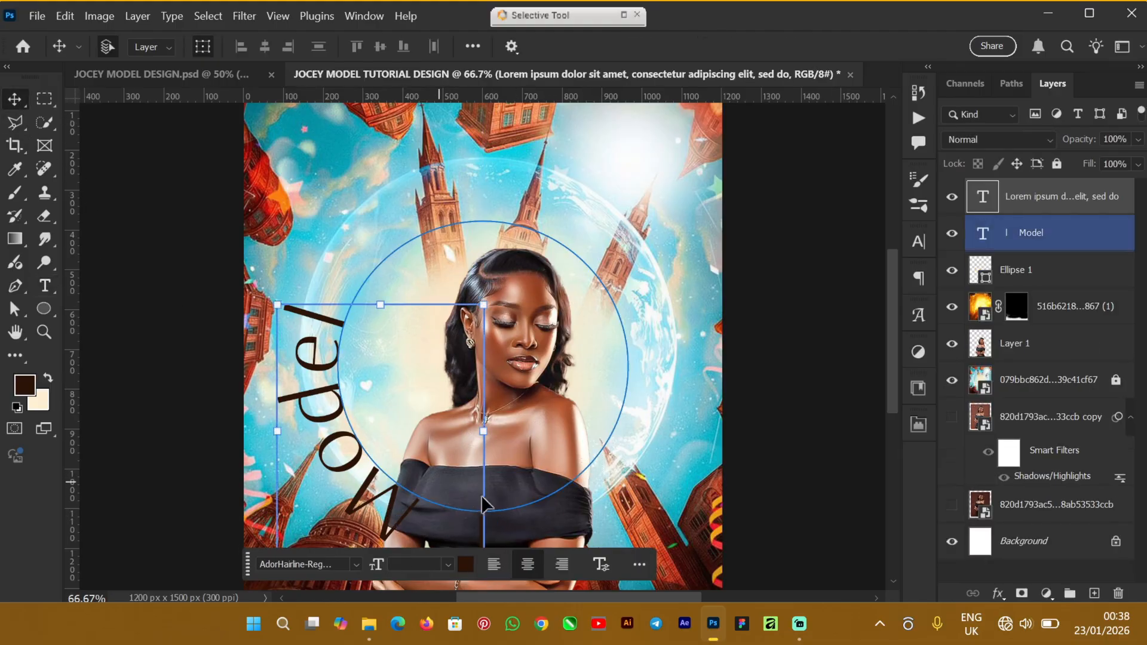
Replace all the text on the circle's path with "Jocey The Model" at 36 pt
double_click(982, 197)
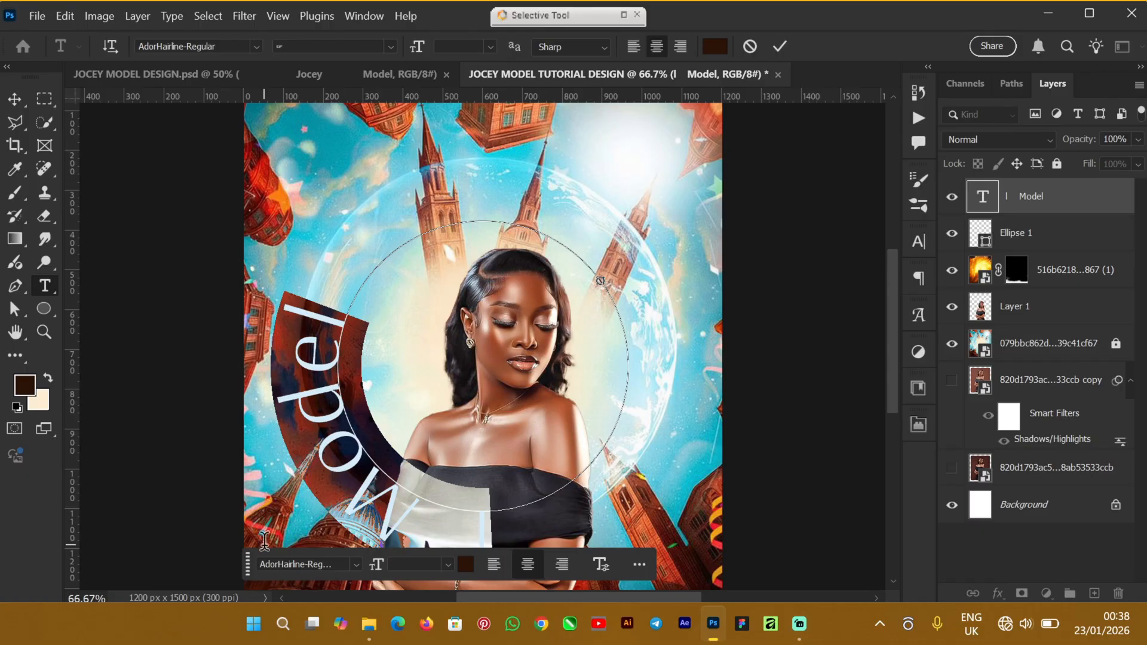
text(h)
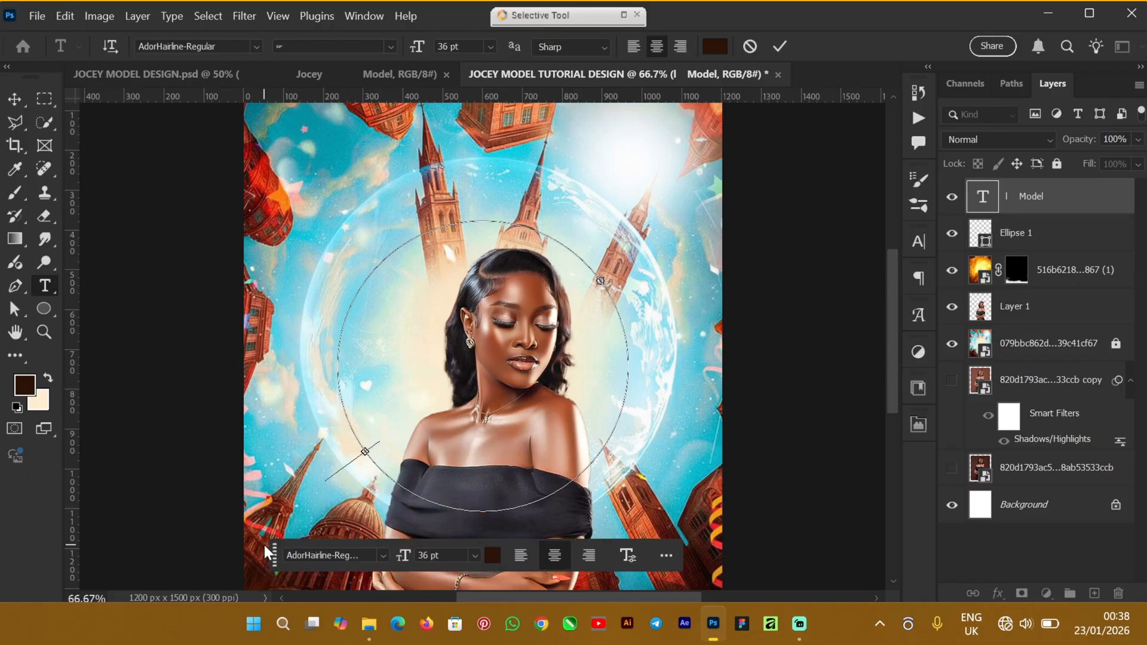
text(ocey)
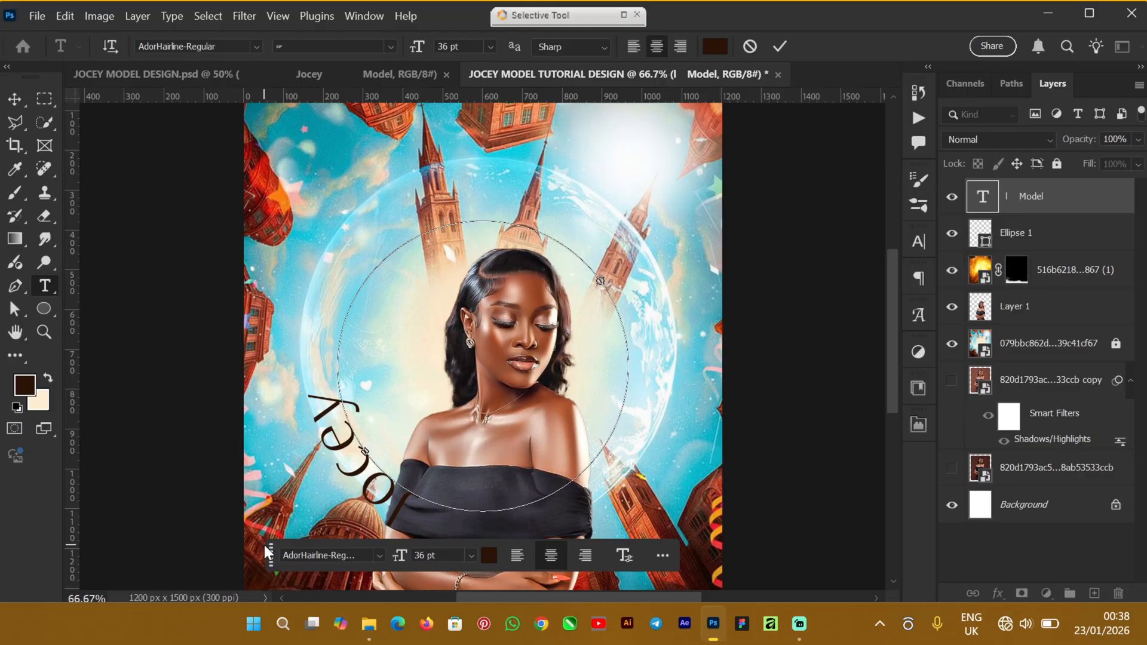
text( The)
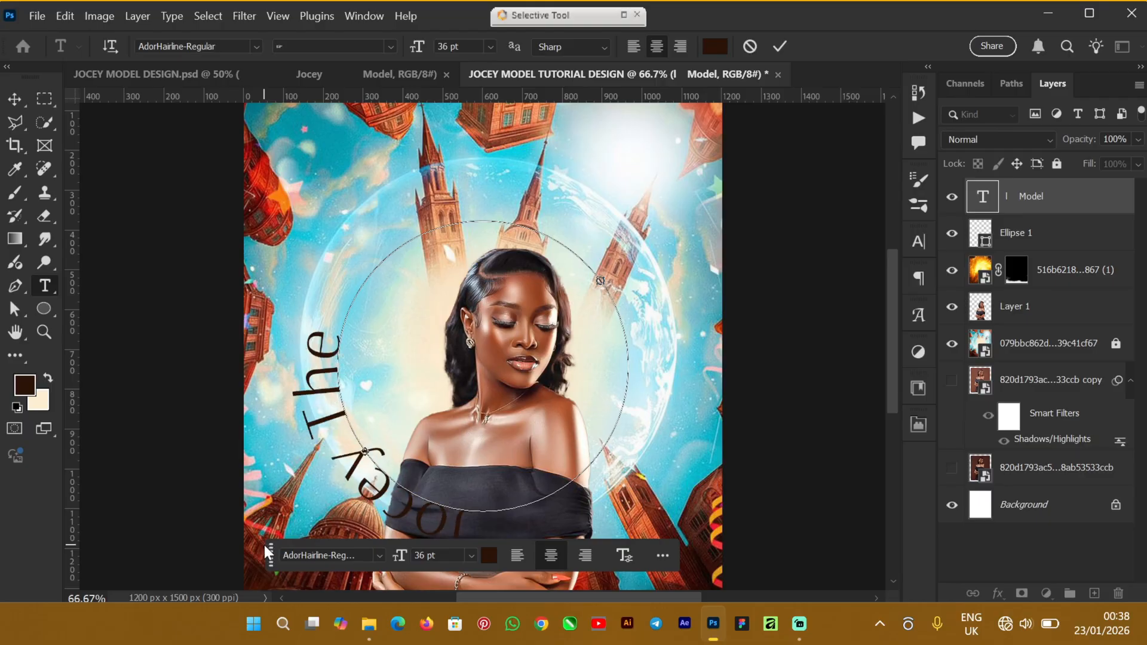
text( Model)
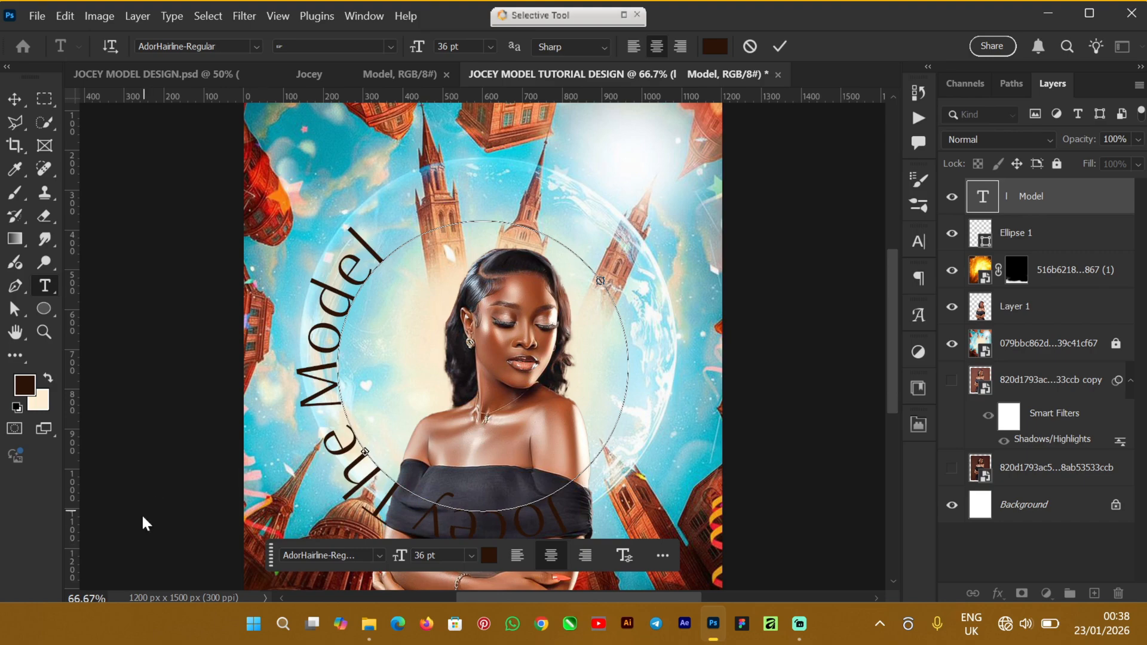
Try the circular title "Jocey The Model" at 60 pt and 18 pt, and return it to 36 pt
drag(565, 505, 412, 192)
click(490, 47)
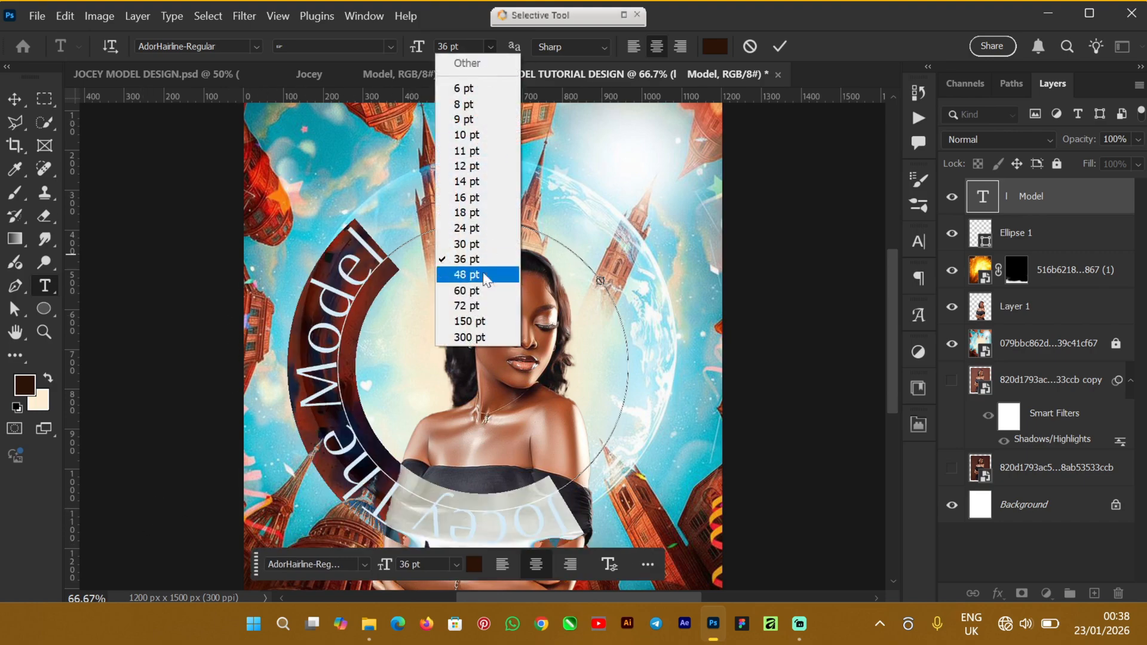
click(465, 289)
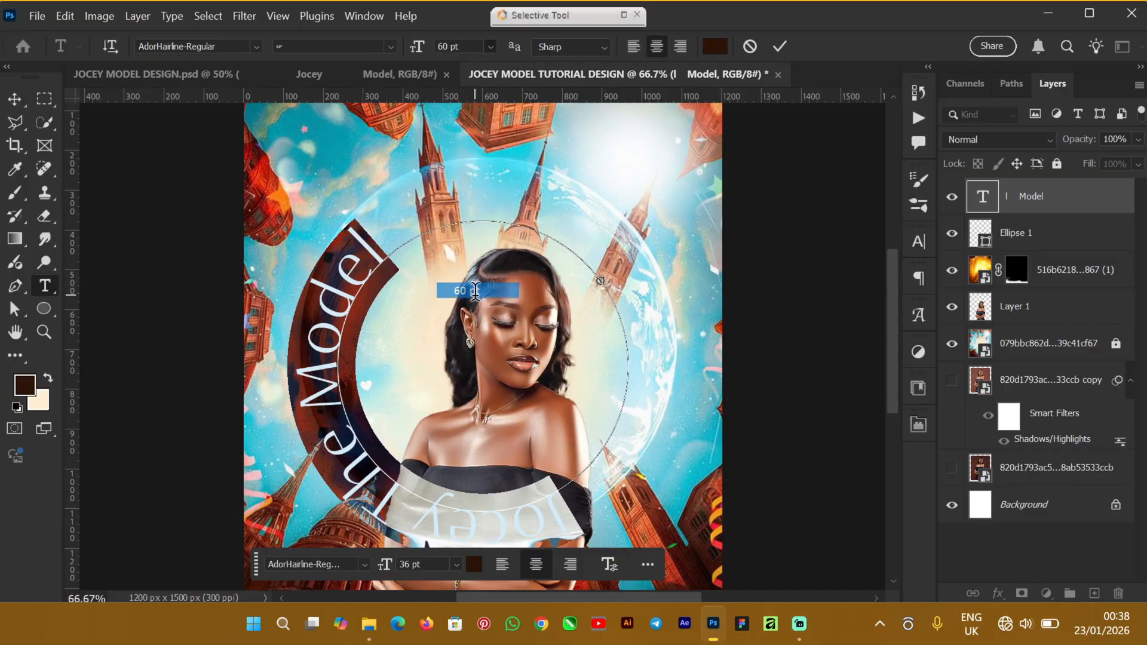
click(490, 47)
click(464, 199)
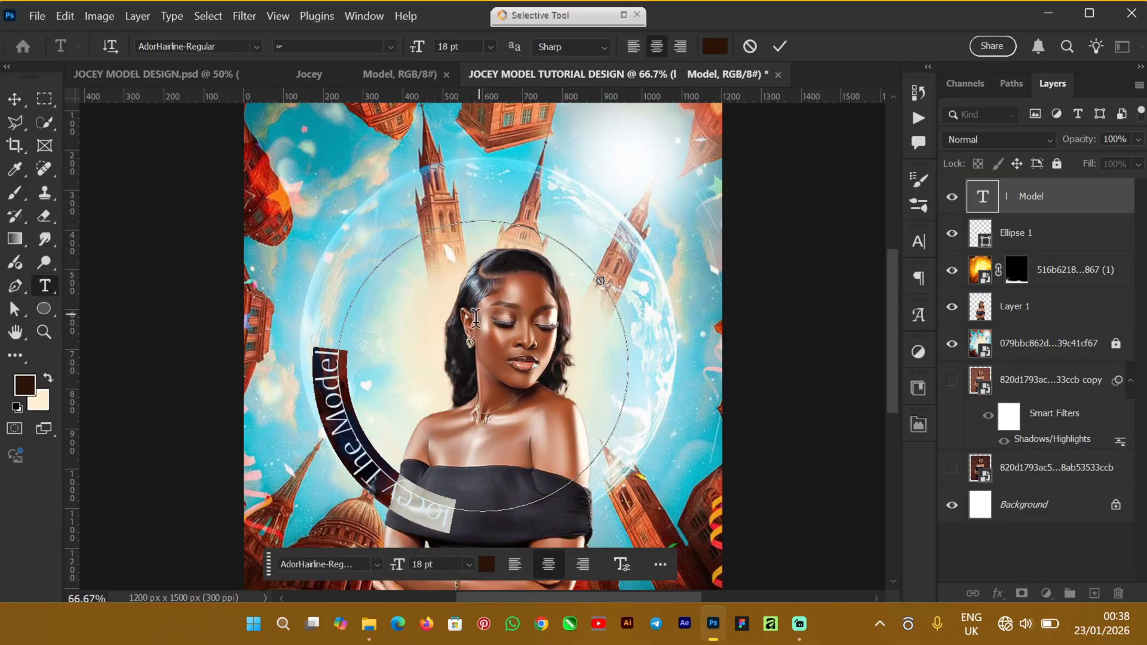
click(490, 47)
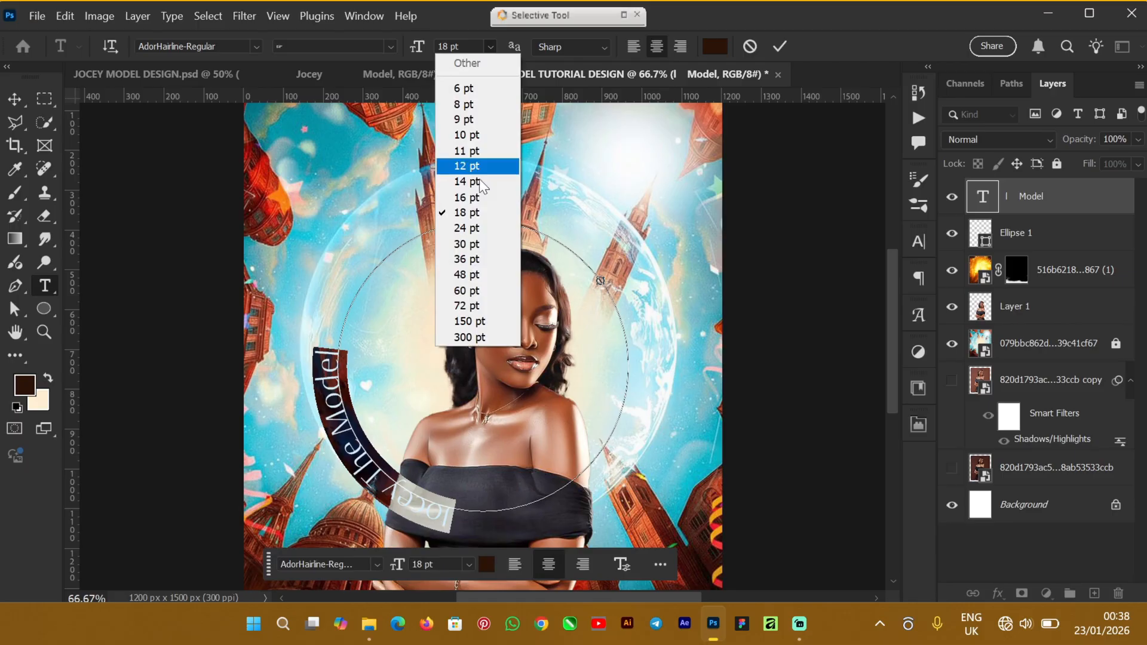
click(482, 261)
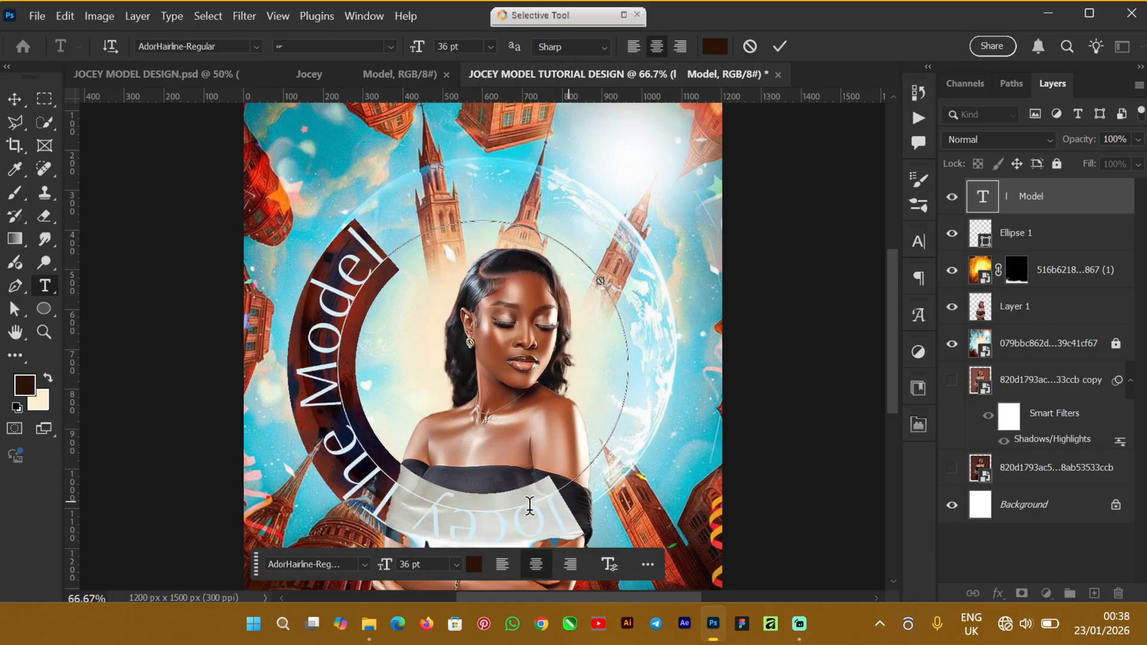
Adjust the spacing ahead of the title text so all of "Jocey The Model" runs along the circle's upper arc
click(572, 505)
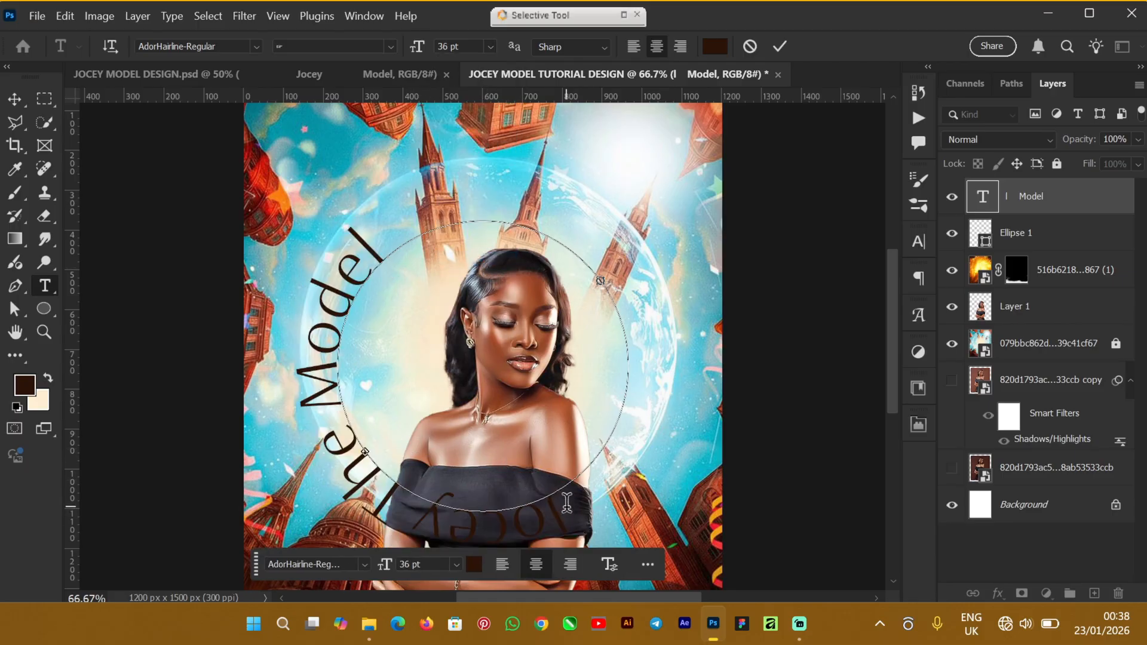
drag(557, 509, 565, 505)
click(577, 512)
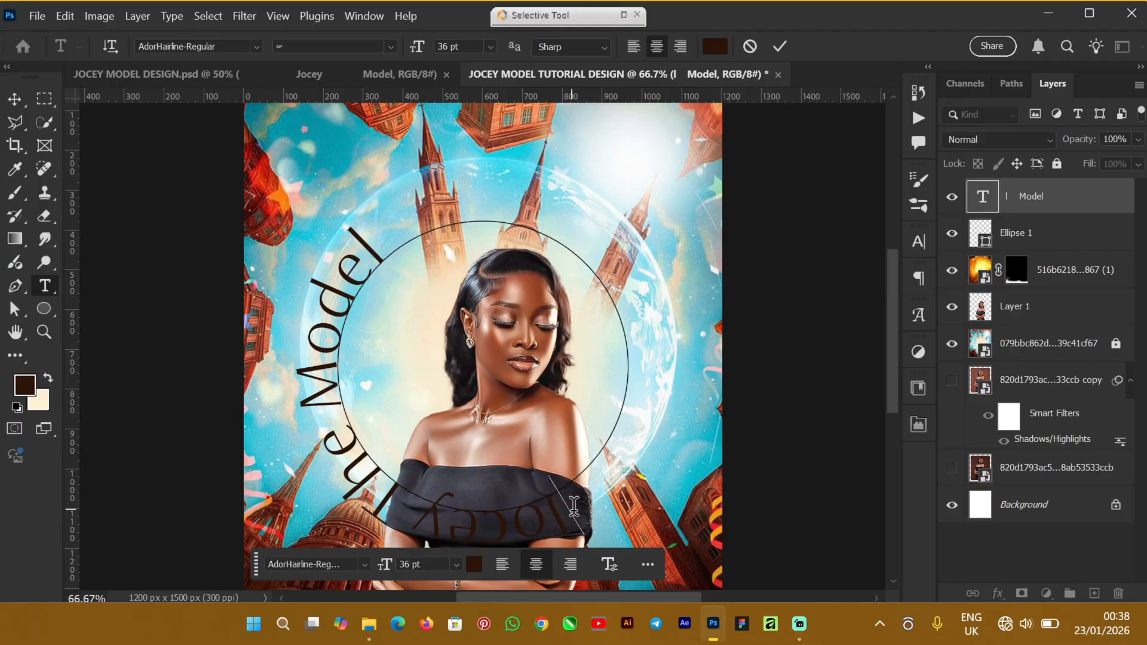
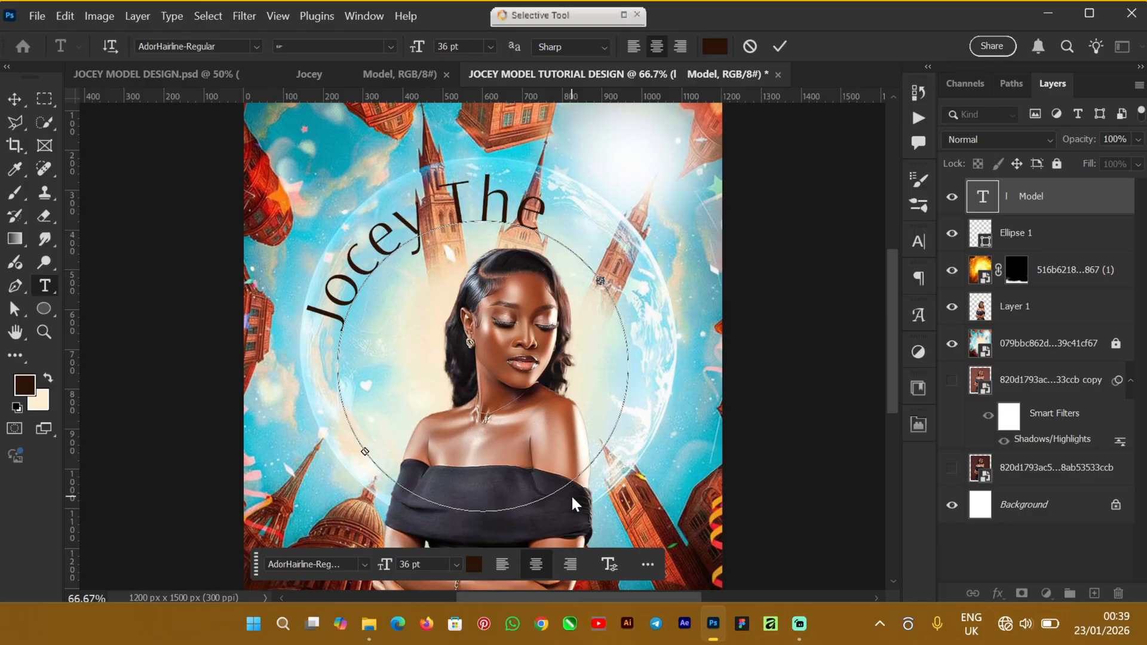
key(BackSpace)
key(BackSpace)
key(BackSpace)
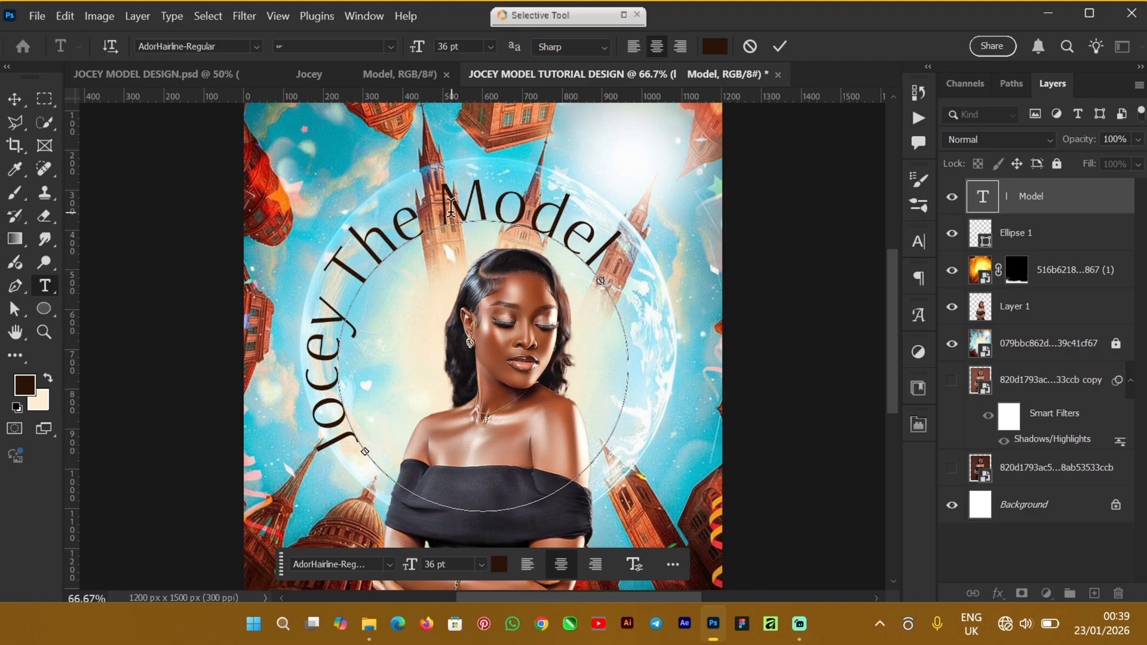
click(778, 46)
Hide the Ellipse 1 guide circle and keep only the circular title in view
key(v)
click(1015, 233)
click(954, 236)
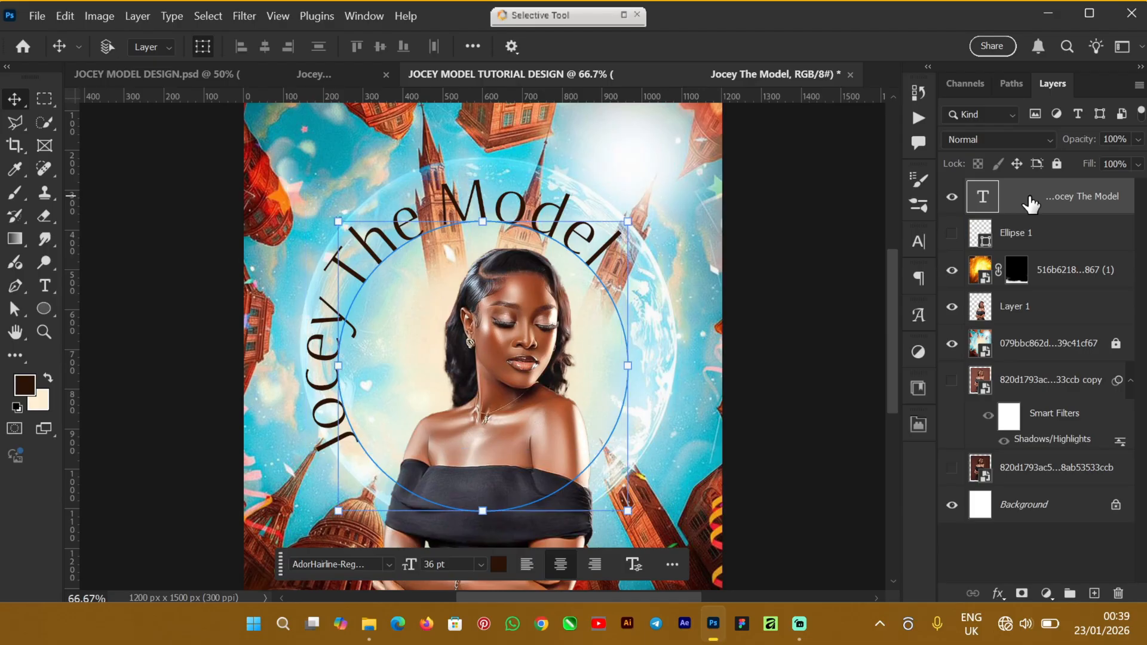
Rotate the circular title clockwise so it arches over the model's head
key(ctrl+t)
drag(334, 205, 386, 195)
key(Escape)
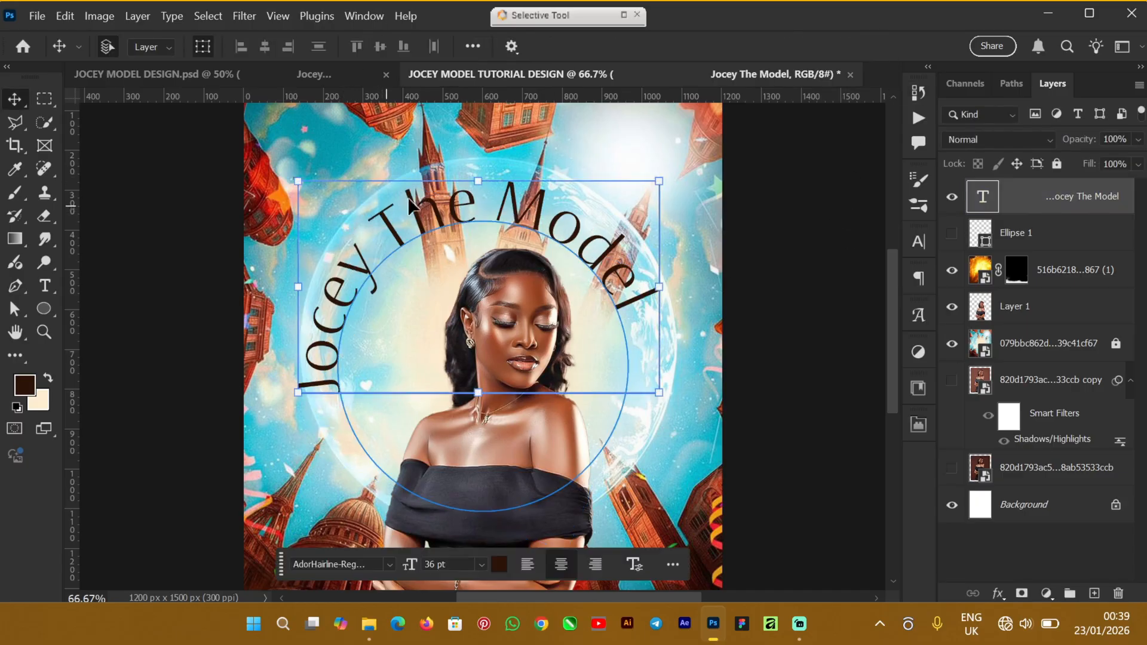
key(ctrl+t)
mouse_move(328, 150)
mouse_down()
mouse_move(331, 160)
mouse_move(291, 163)
mouse_move(326, 139)
mouse_move(344, 157)
mouse_move(329, 159)
mouse_up()
click(873, 47)
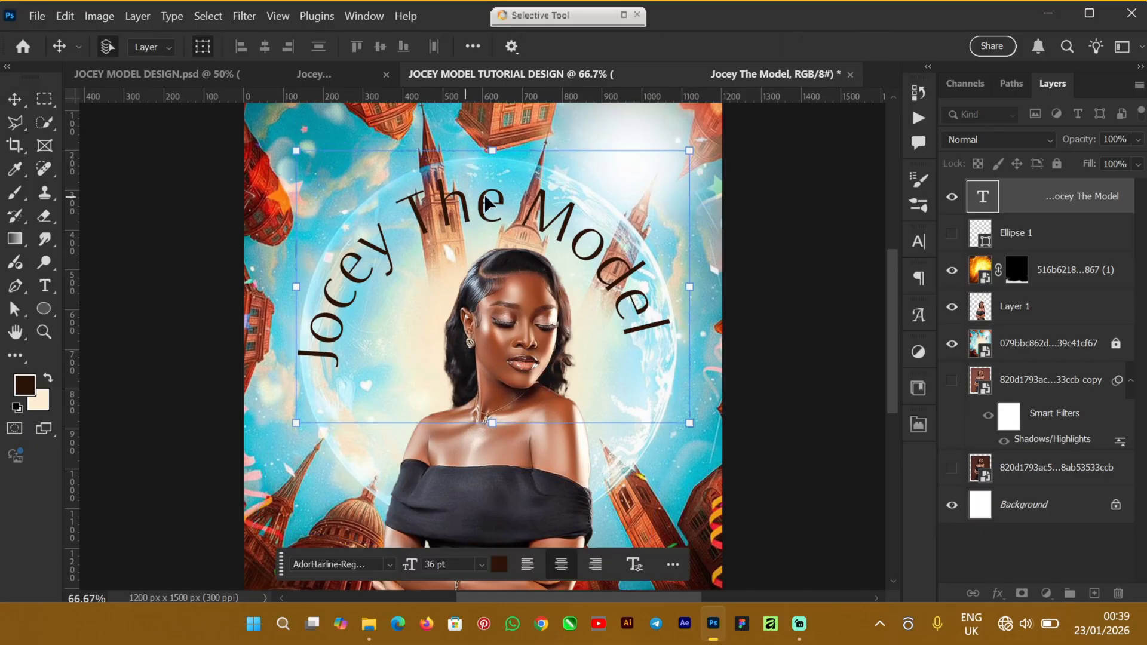
Delete the word "The" from the circular title, leaving a wide gap between "Jocey" and "Model"
double_click(492, 202)
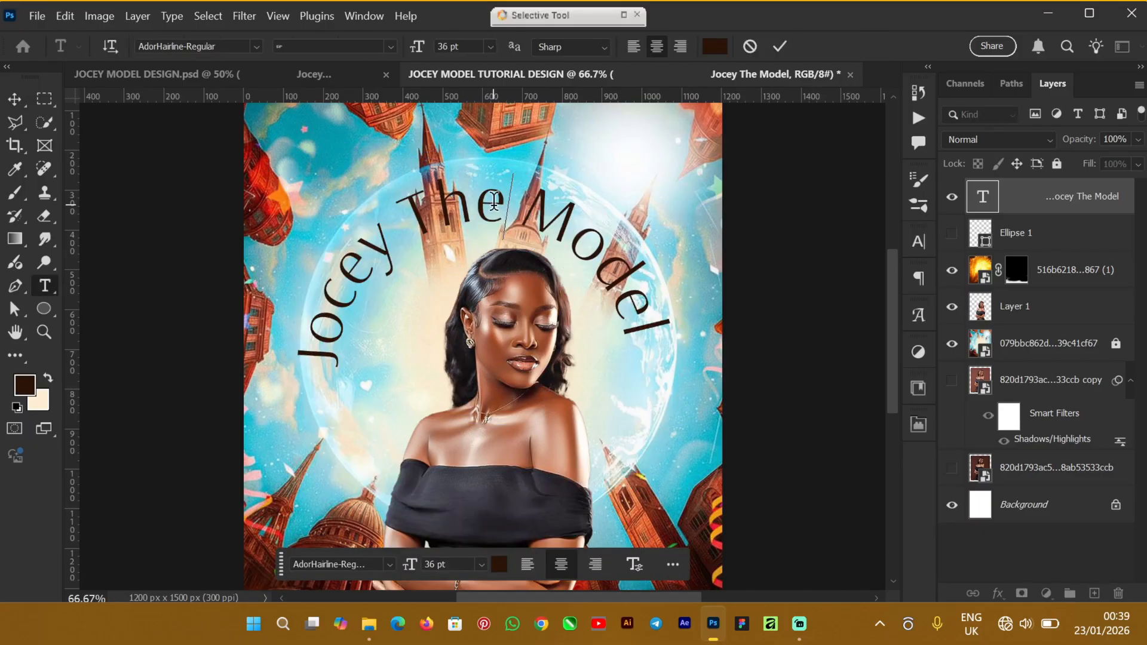
key(BackSpace)
key(BackSpace)
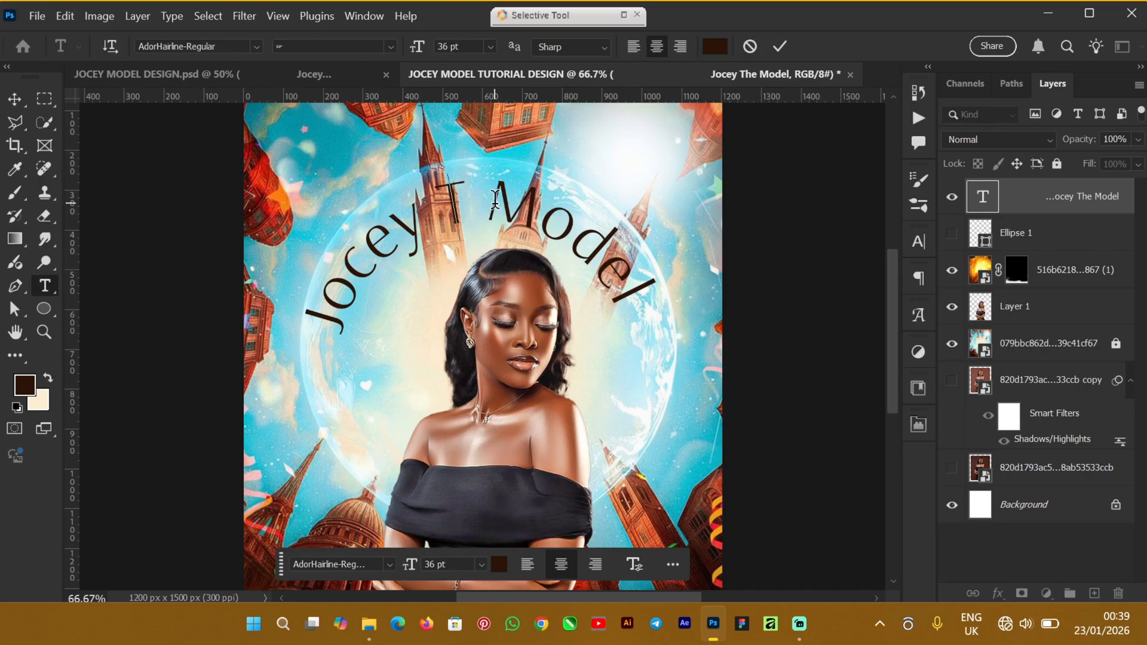
key(BackSpace)
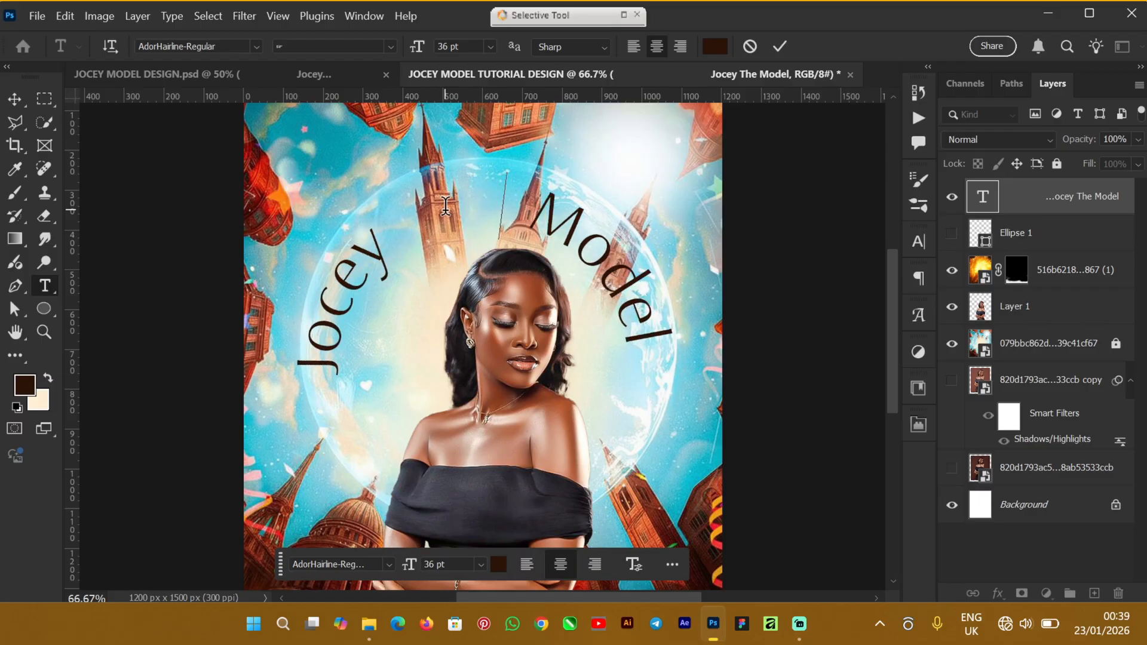
key(BackSpace)
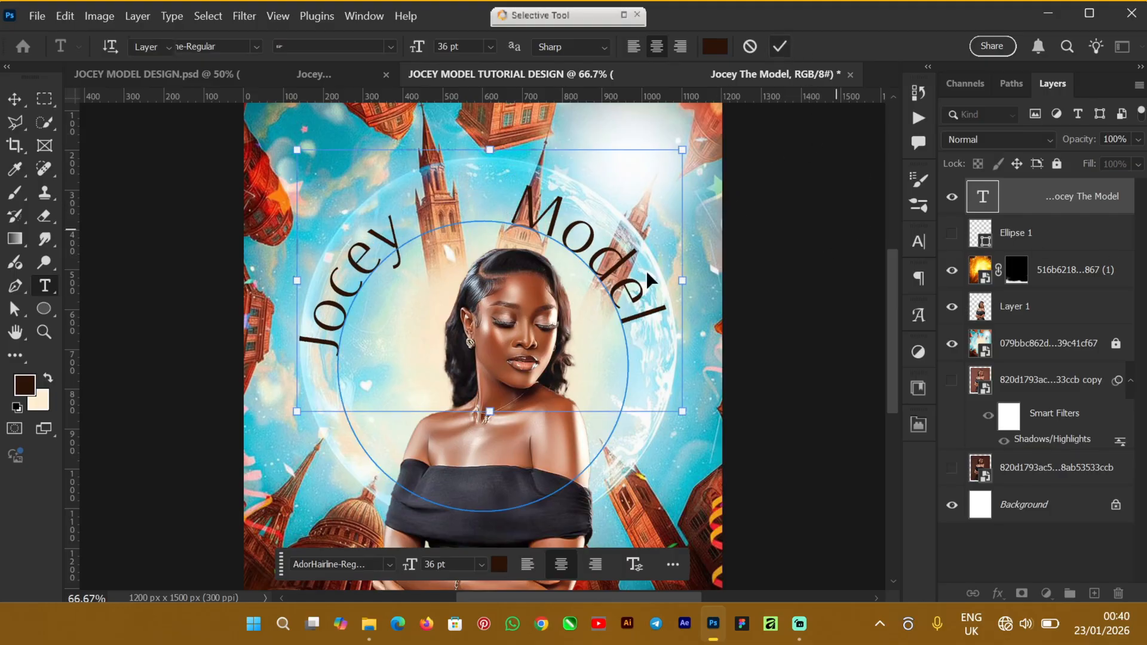
key(ctrl+Return)
Scale the title to 93.48%, rotate it by -4.14°, and widen the gap between "Jocey" and "Model"
drag(678, 150, 668, 194)
drag(584, 275, 631, 247)
drag(729, 152, 739, 120)
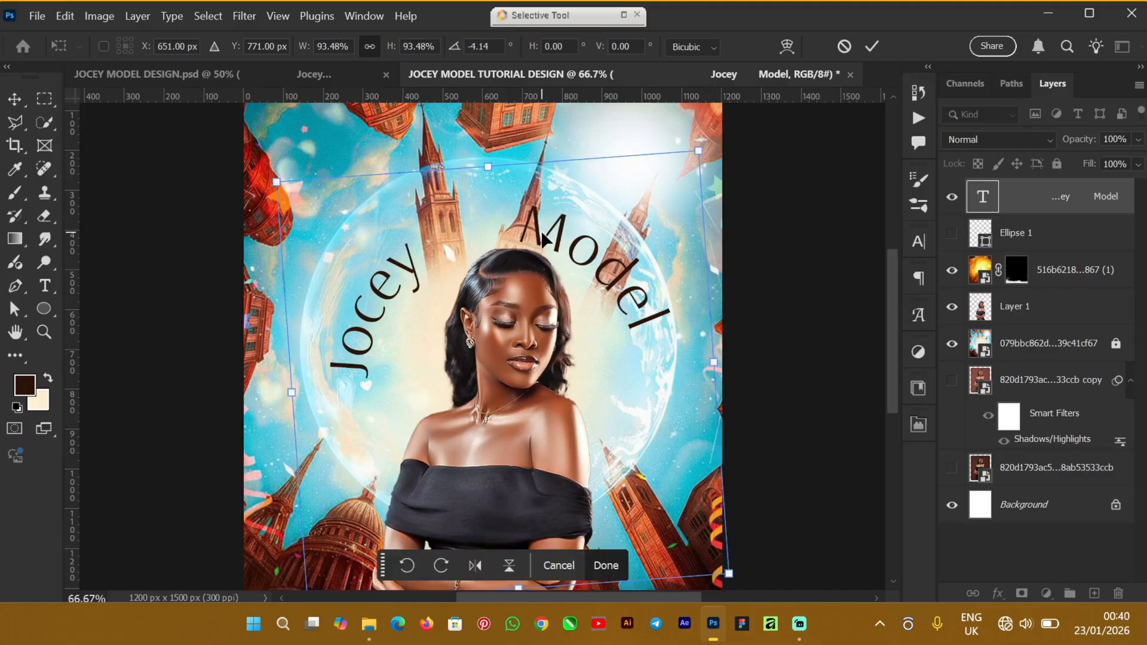
key(Return)
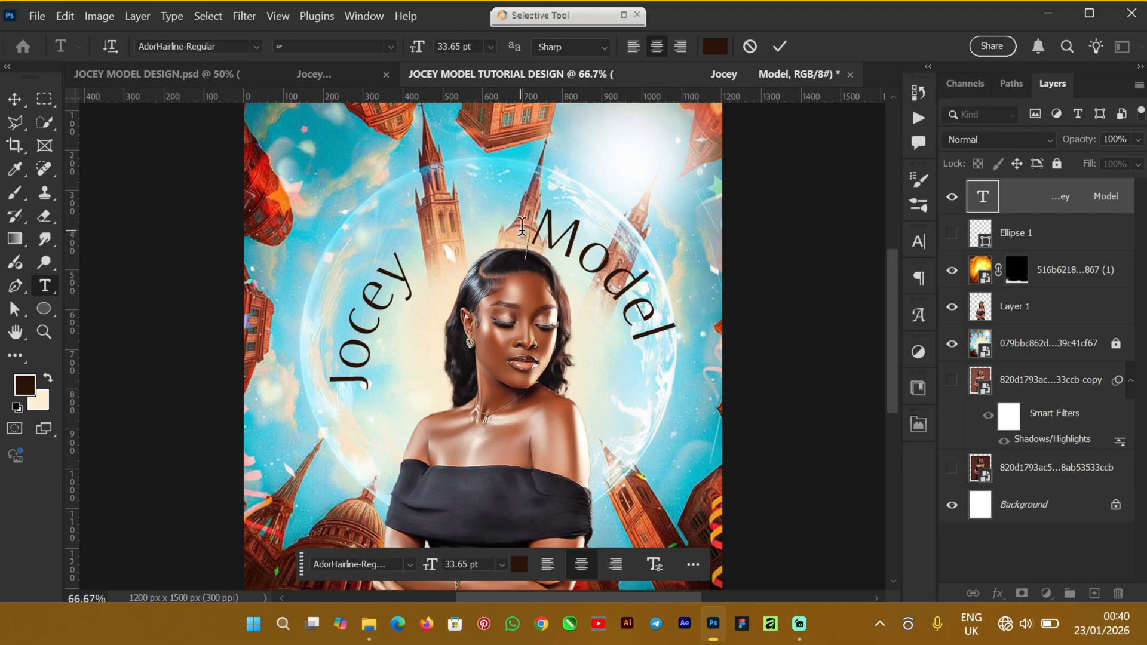
click(780, 45)
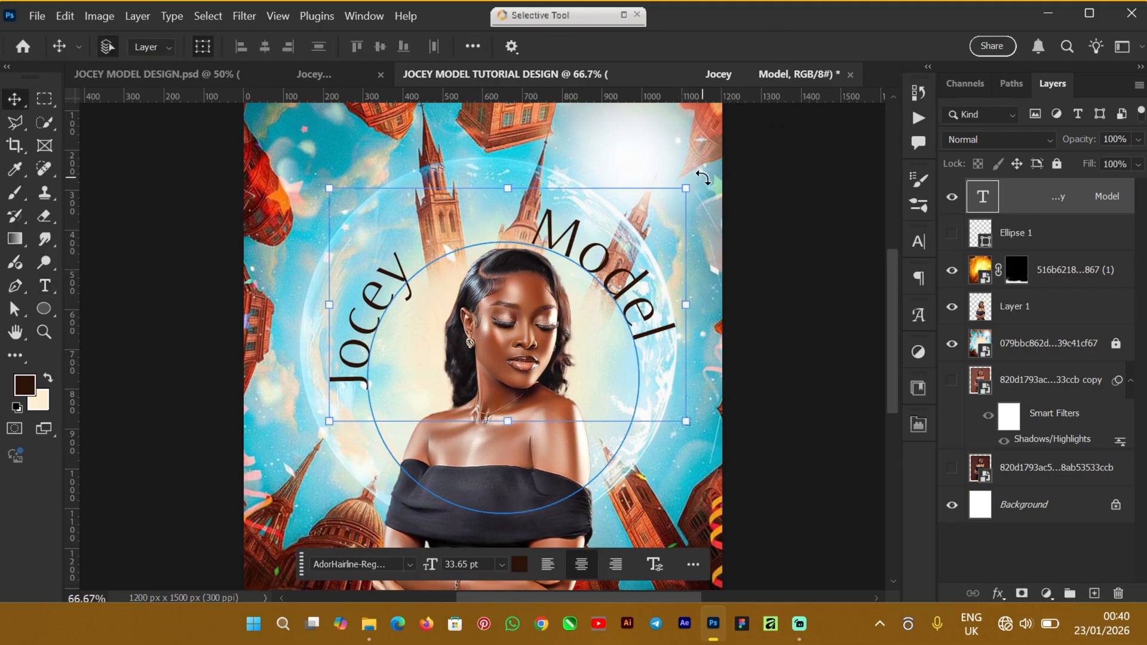
Scale the title down to 94.79% and rotate it by 11.95° around the model's head
key(ctrl+t)
drag(720, 227, 717, 233)
drag(699, 185, 720, 239)
drag(604, 289, 605, 289)
click(611, 288)
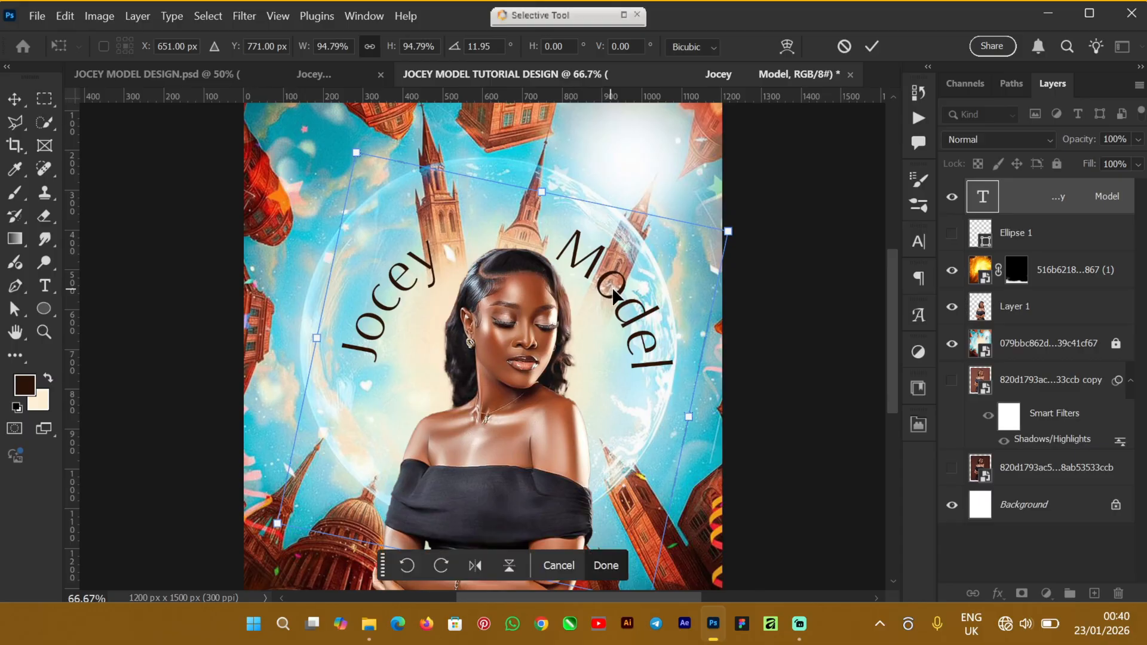
key(Return)
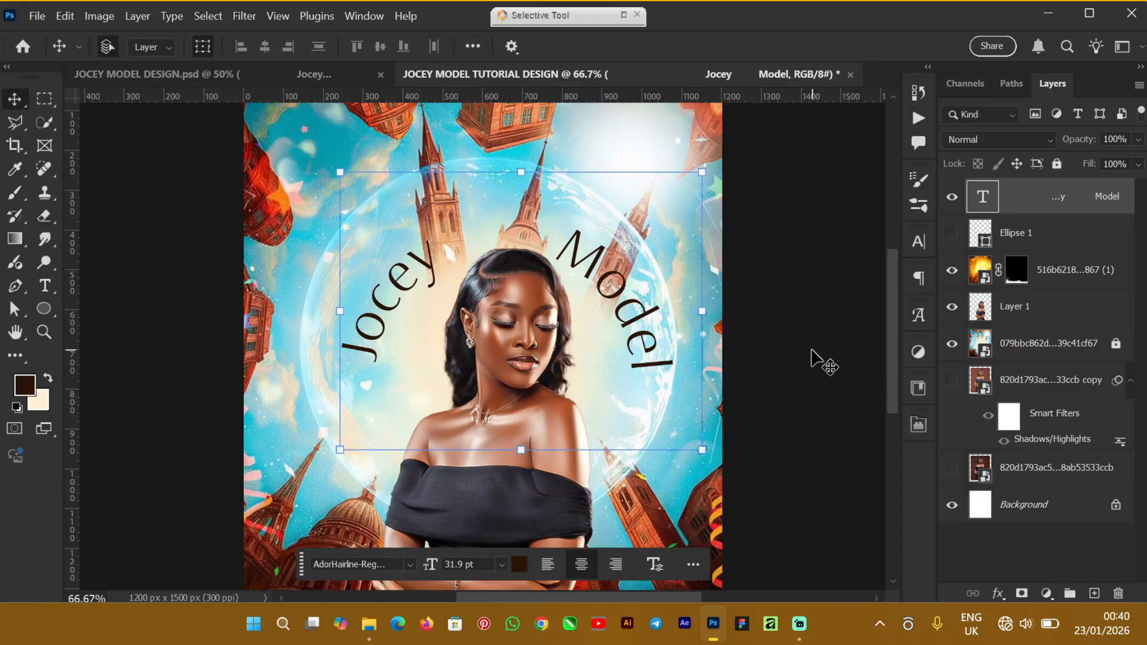
Try to rework the gap between "Jocey" and "Model" on the path and undo the change
double_click(427, 260)
click(446, 254)
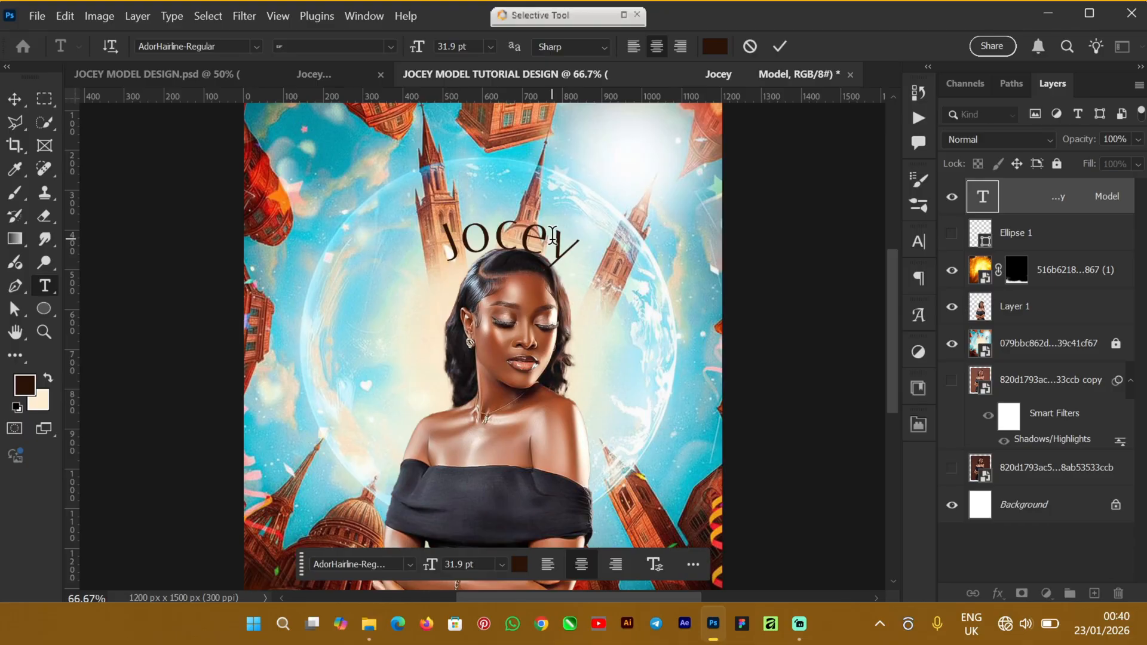
key(ctrl+z)
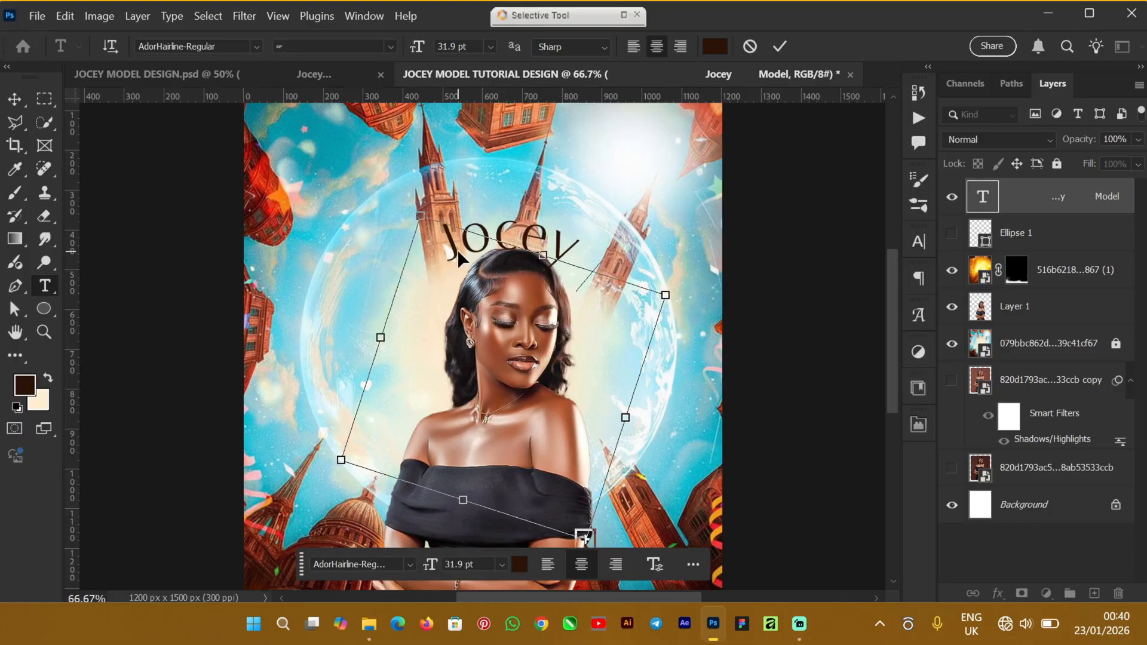
key(ctrl+z)
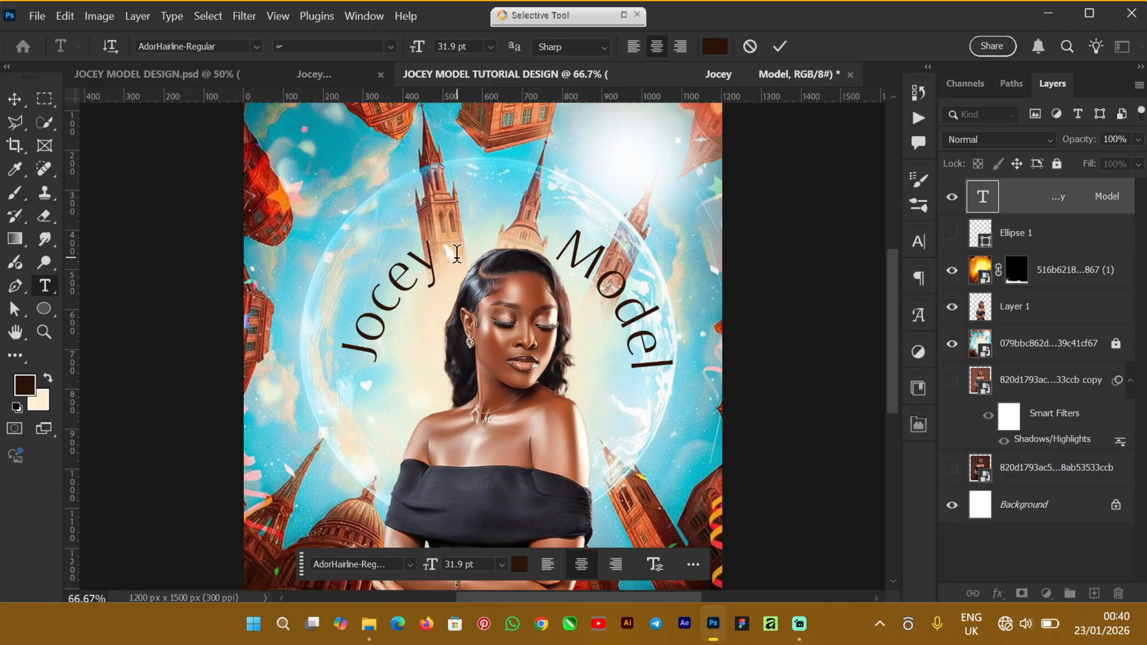
click(780, 46)
key(v)
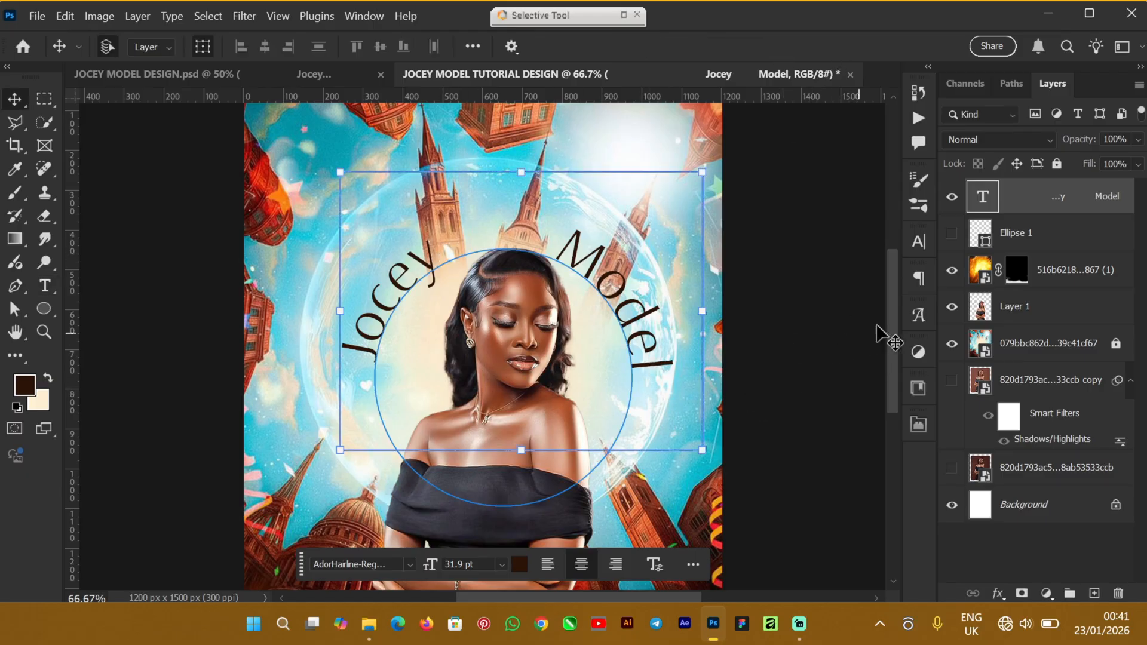
Compare the title's placement with the finished layout in JOCEY MODEL DESIGN.psd and return to the tutorial document
mouse_move(896, 278)
mouse_down()
mouse_move(881, 306)
mouse_move(882, 284)
mouse_up()
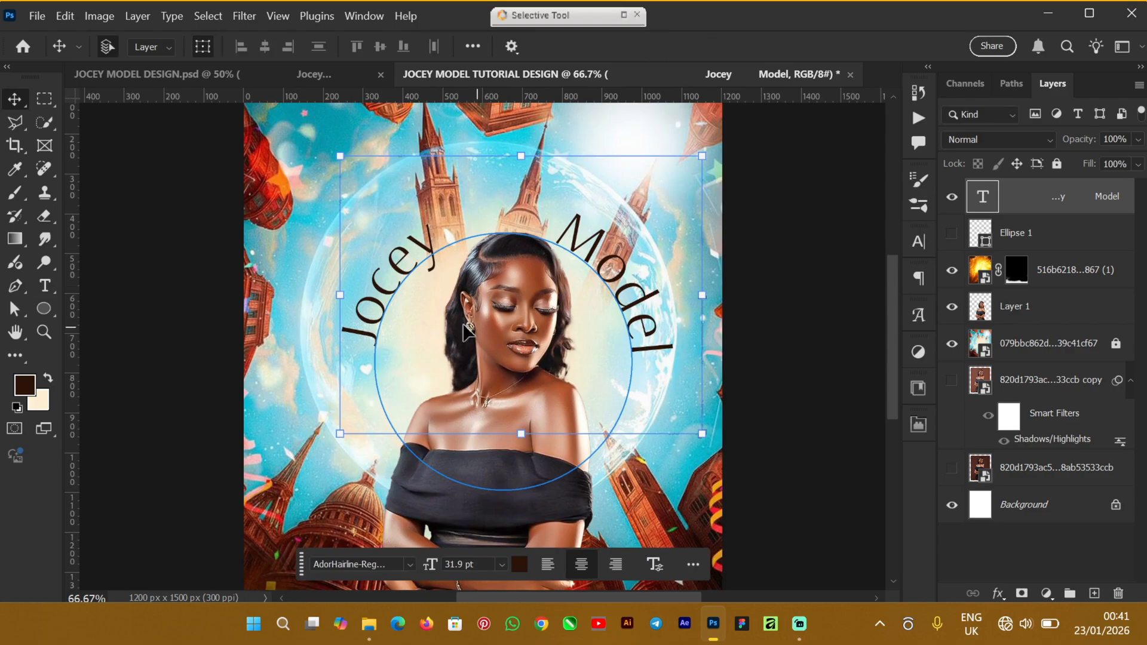
click(174, 73)
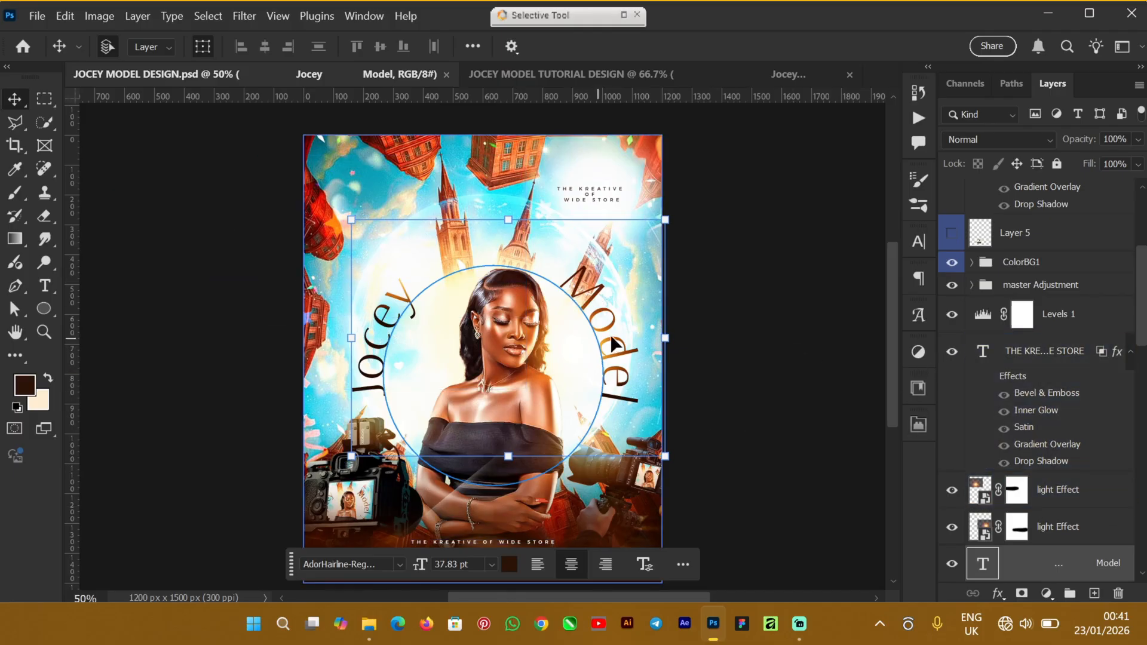
click(559, 74)
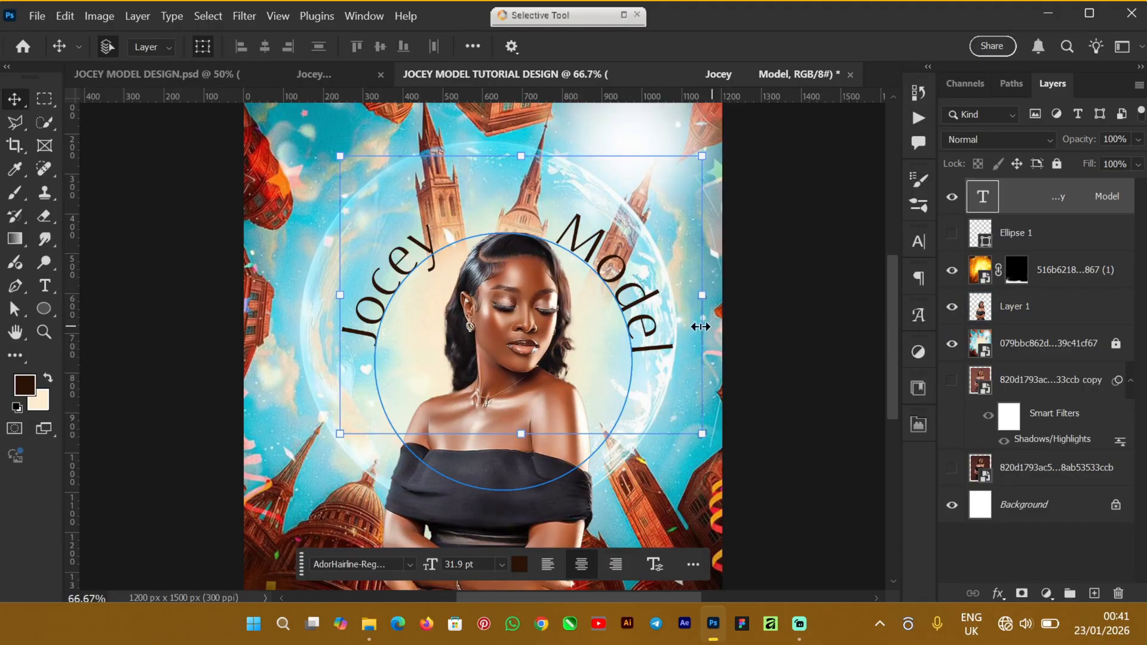
Show Ellipse 1, shrink it from its upper-left corner to fit inside the title lettering, and hide it again
click(953, 233)
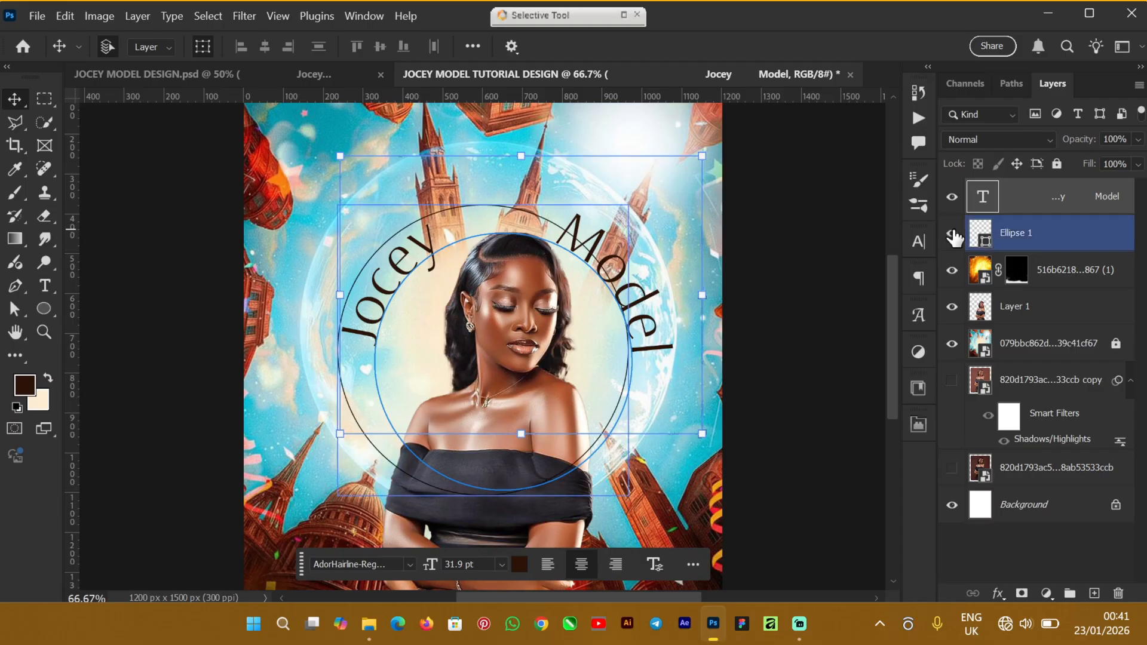
click(1036, 245)
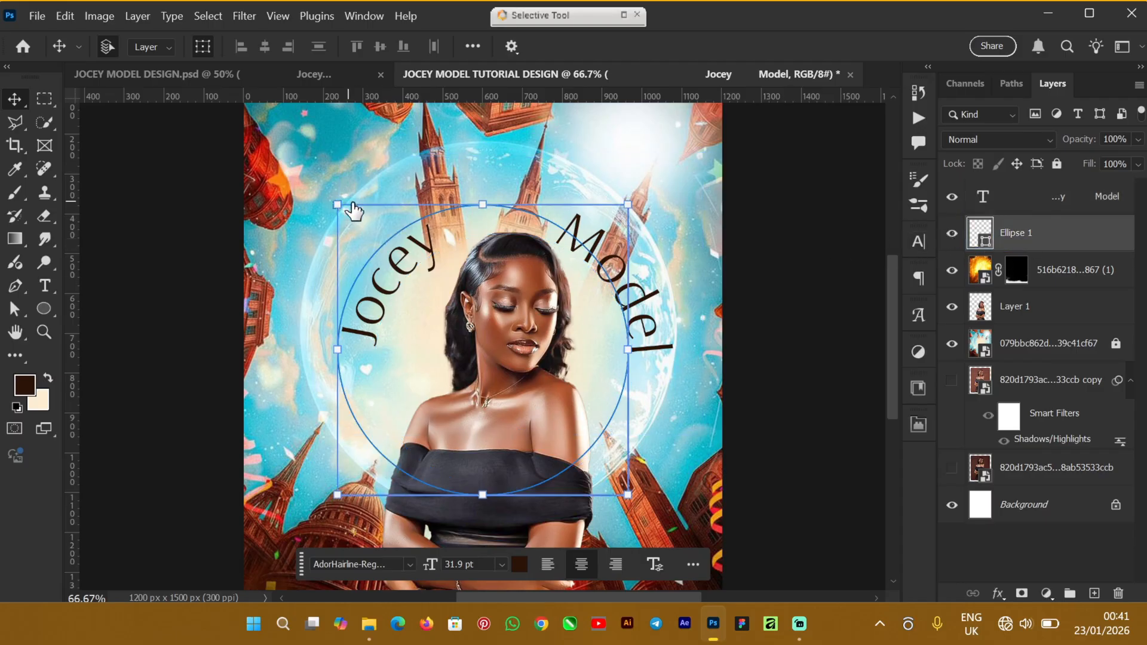
key(ctrl+t)
drag(339, 205, 356, 237)
click(873, 48)
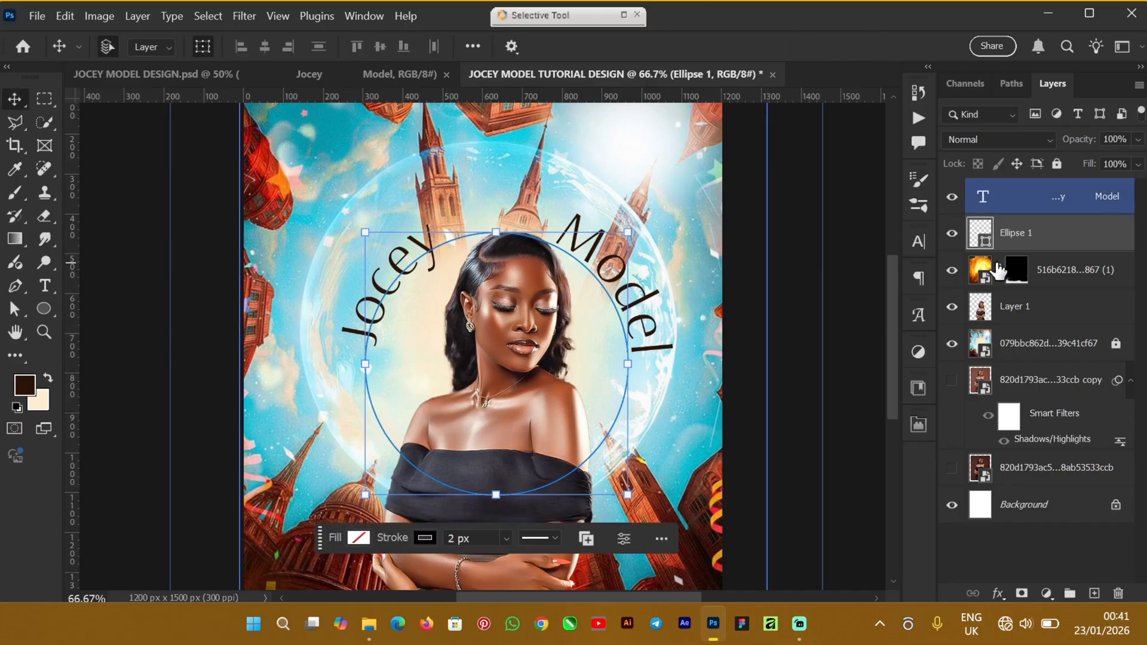
click(952, 233)
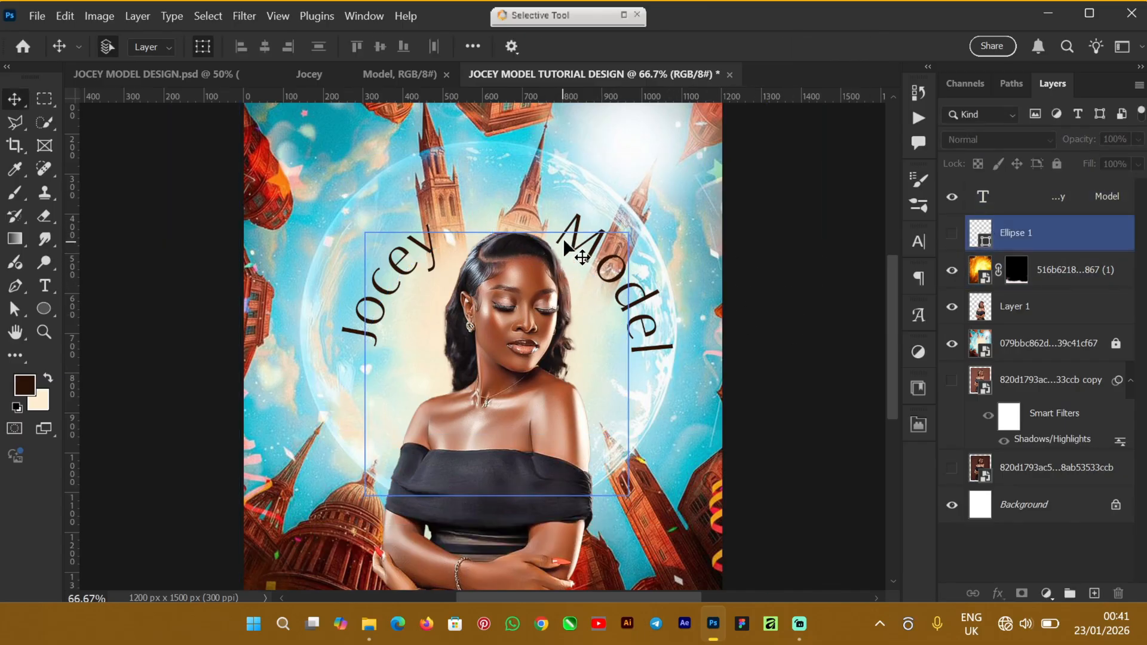
Move the "Jocey Model" title slightly down around the model's head and select the model's layer, Layer 1
drag(574, 239, 579, 262)
click(765, 323)
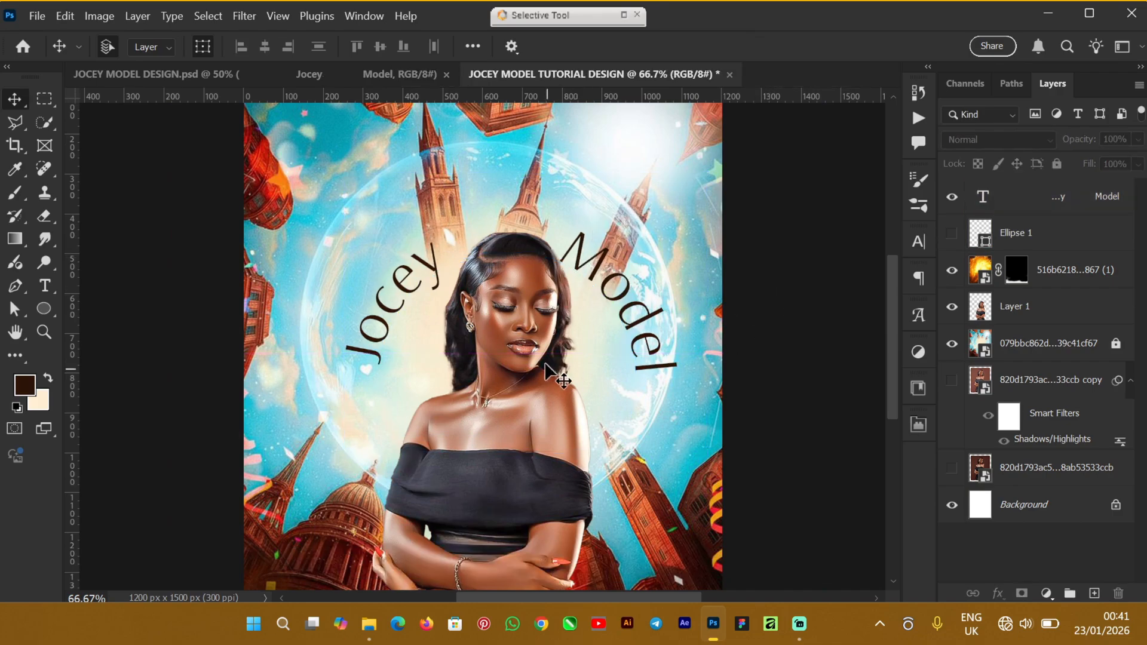
click(556, 328)
drag(527, 344, 527, 348)
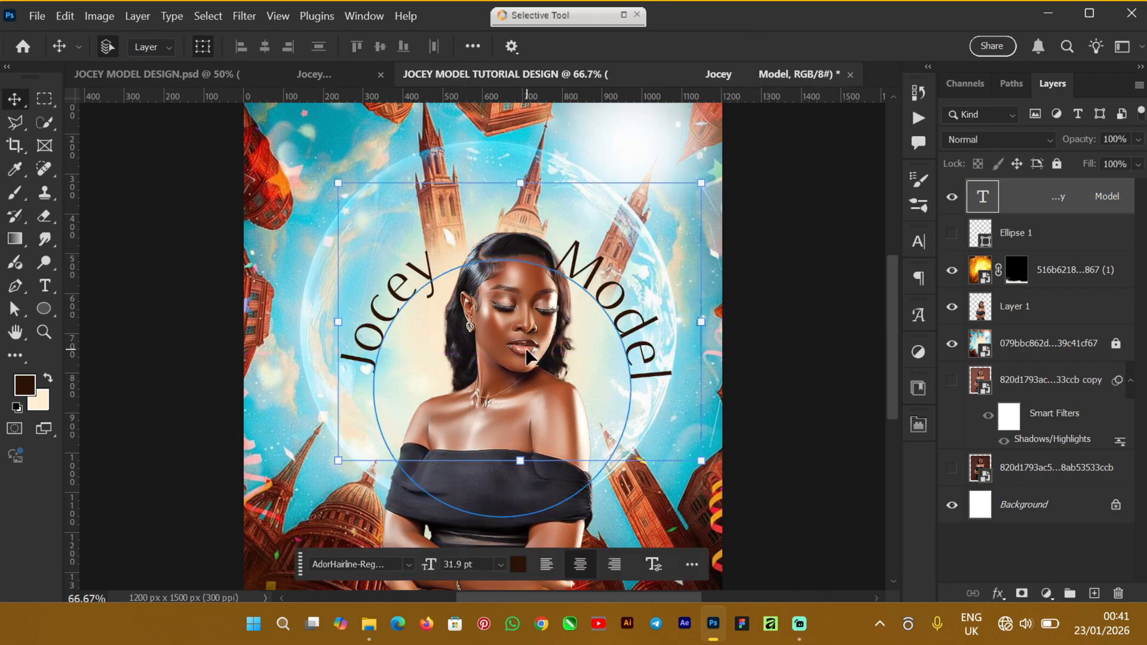
click(1024, 339)
click(1015, 306)
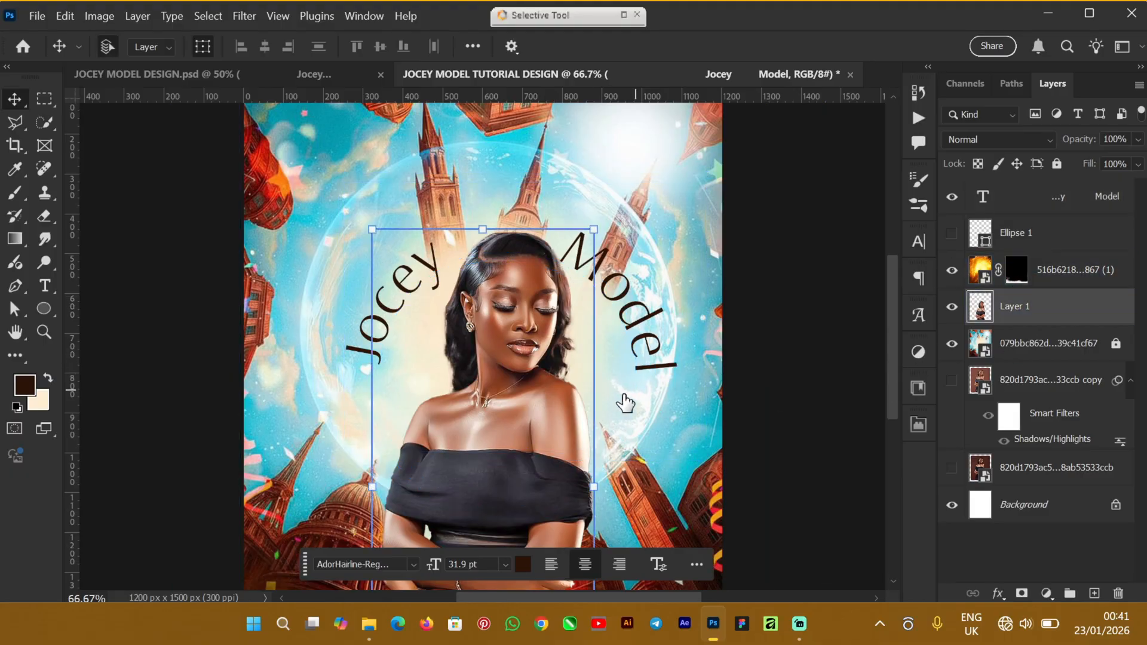
Move the model on Layer 1 down about 34 px beneath the "Jocey Model" title and deselect the layer
drag(622, 402, 625, 396)
key(ctrl+t)
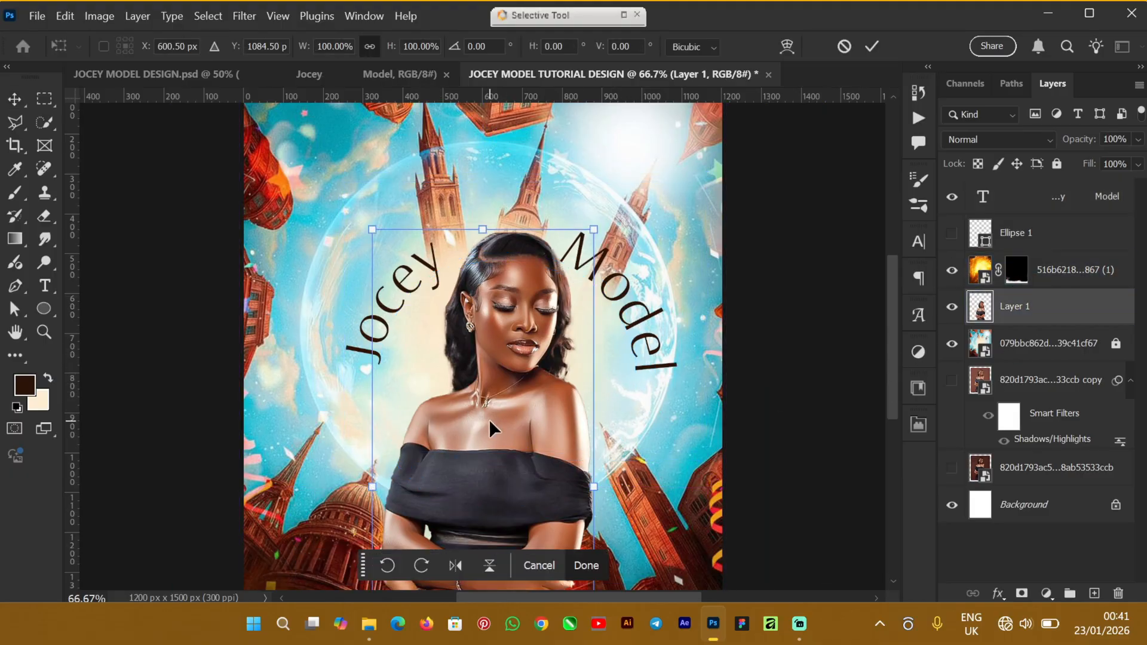
mouse_move(488, 418)
mouse_down()
mouse_move(481, 432)
mouse_move(500, 417)
mouse_up()
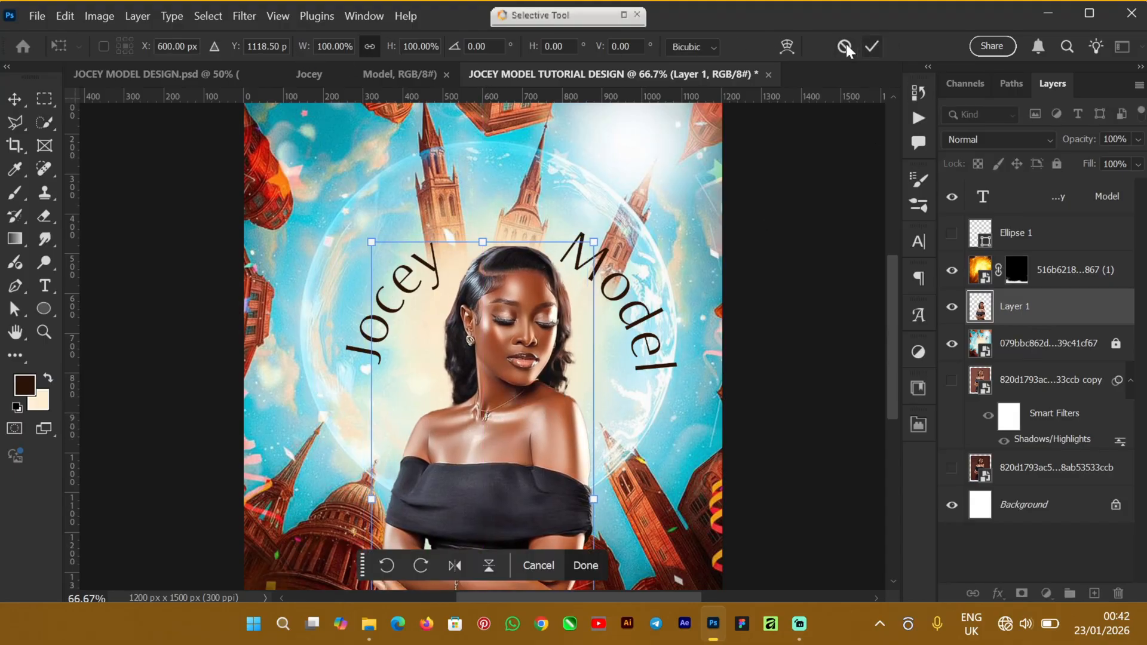
key(Return)
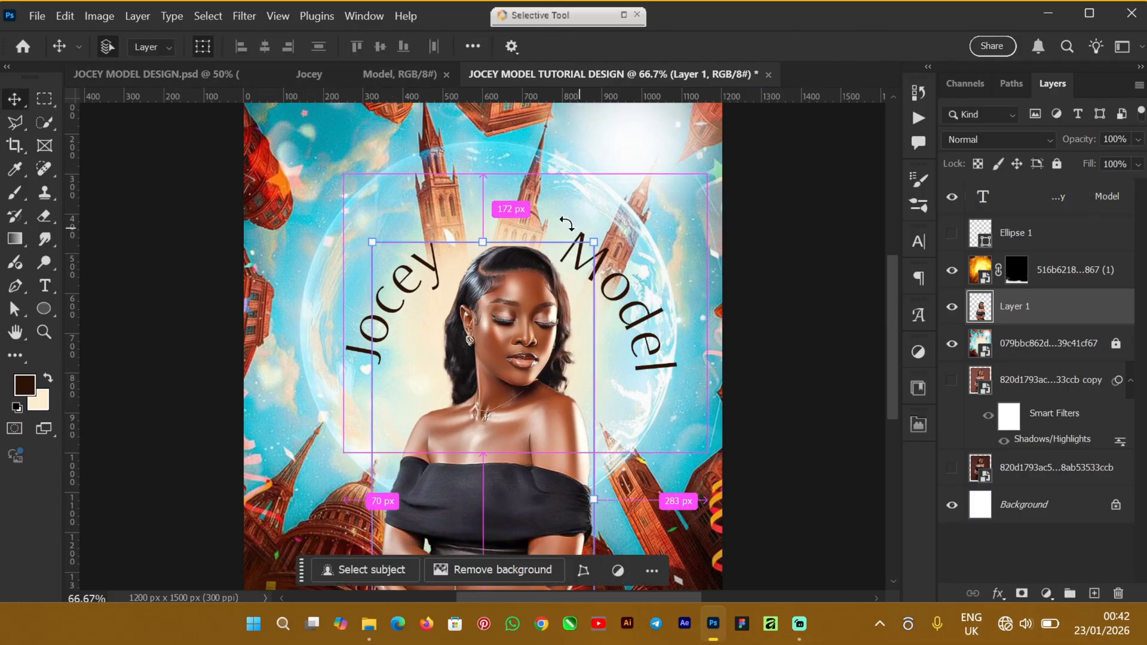
key(ctrl+a)
key(ctrl+d)
click(870, 295)
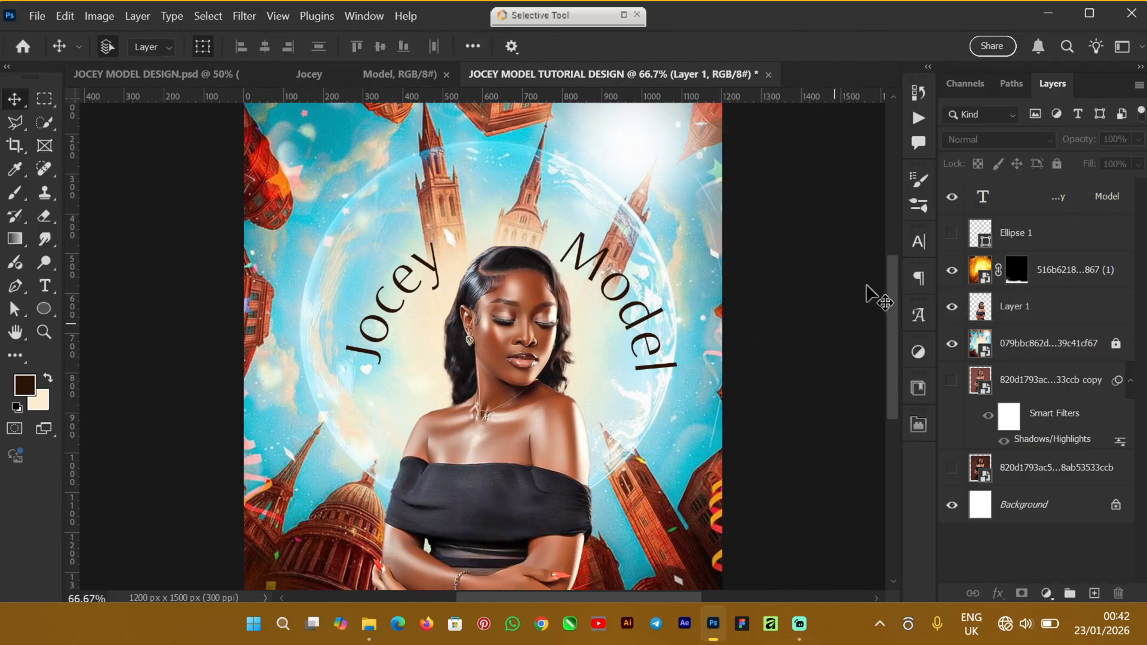
drag(896, 291, 894, 288)
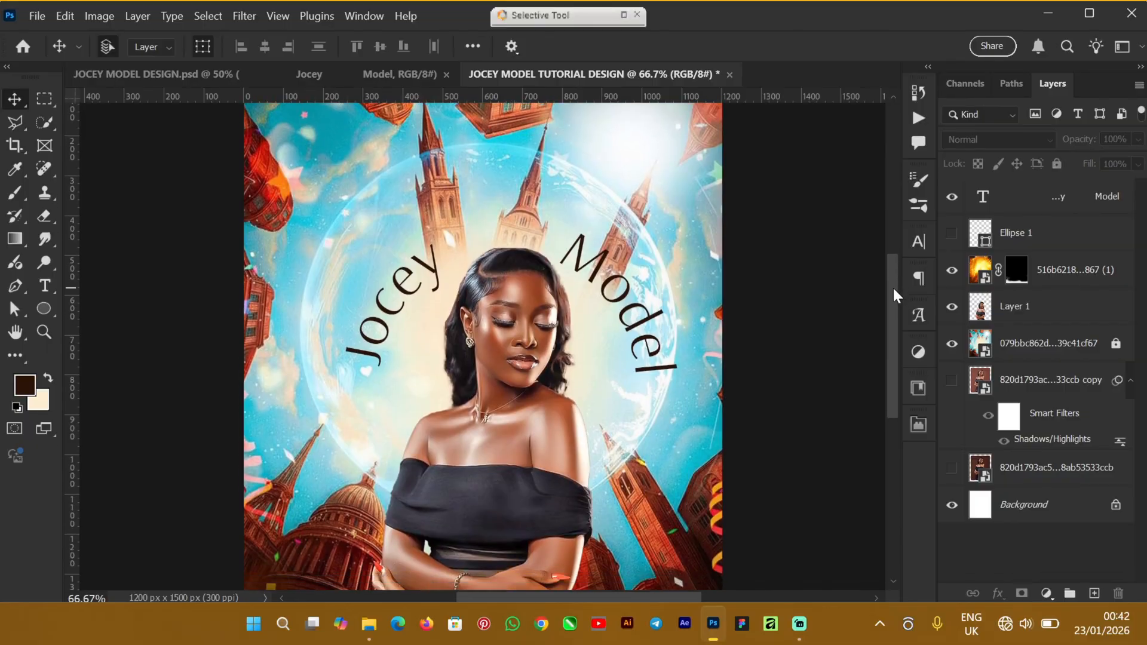
Examine in JOCEY MODEL DESIGN.psd what the light Effect layer directly above the title adds, switching its visibility off and on
click(150, 75)
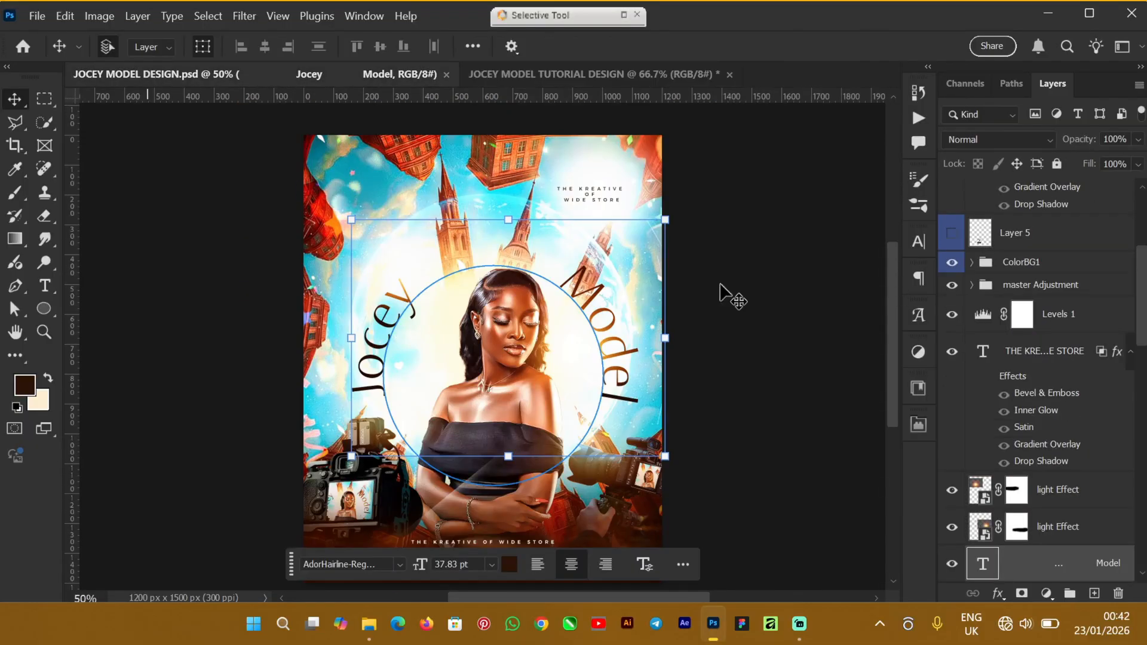
scroll(1112, 457, down, 5)
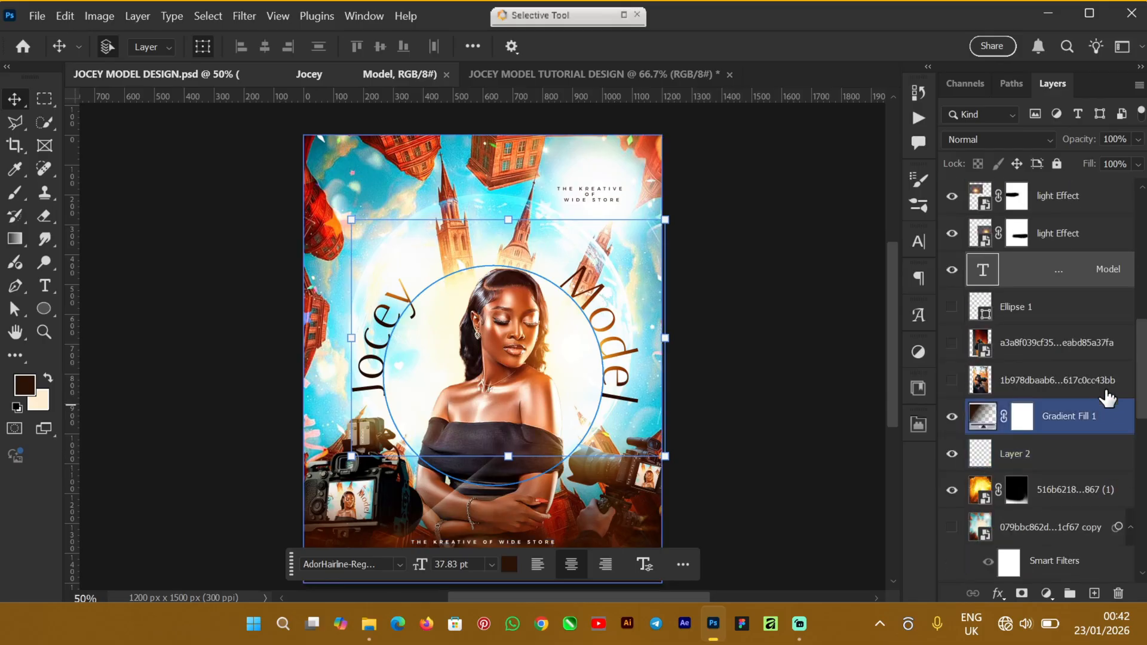
scroll(1105, 383, up, 3)
click(1101, 343)
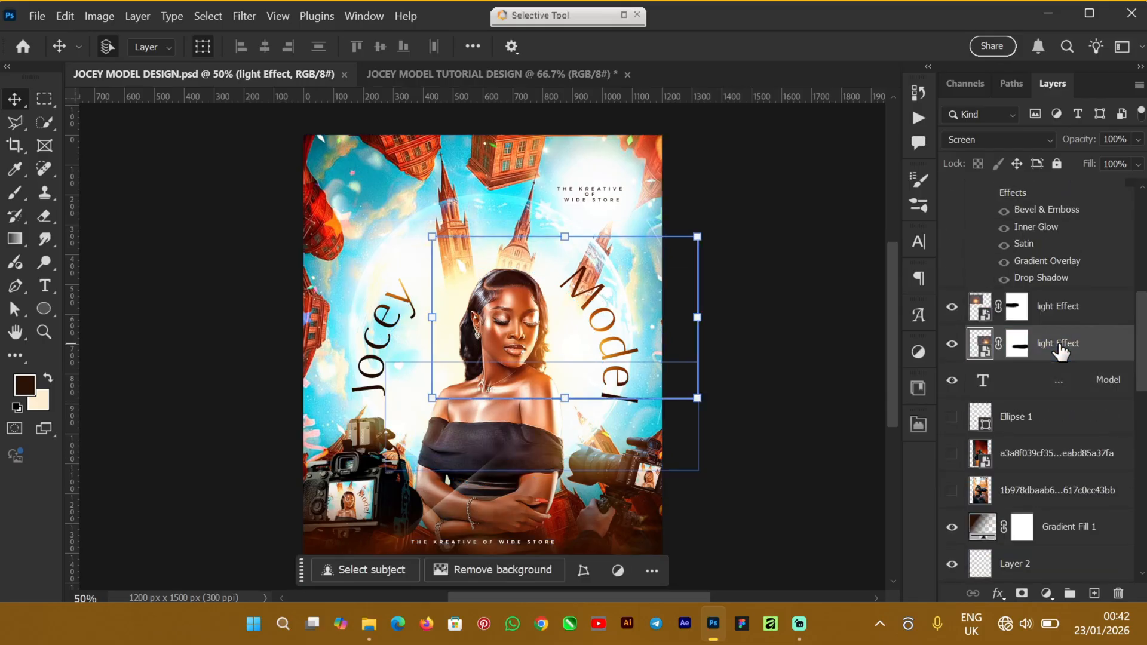
click(954, 344)
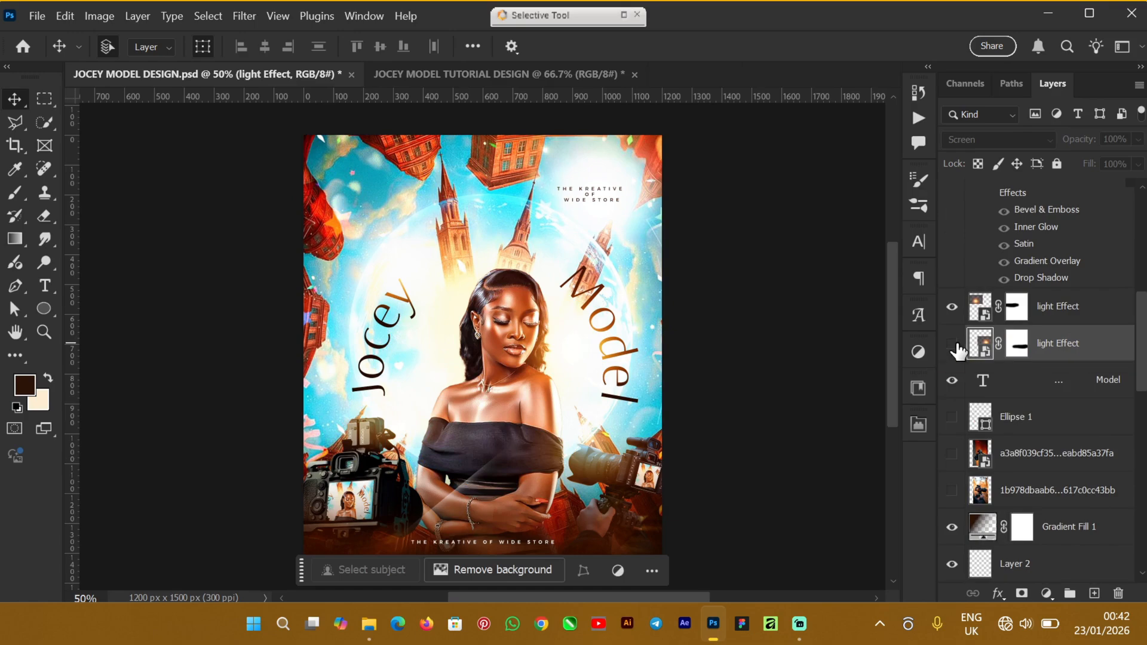
click(953, 345)
click(953, 345)
click(954, 345)
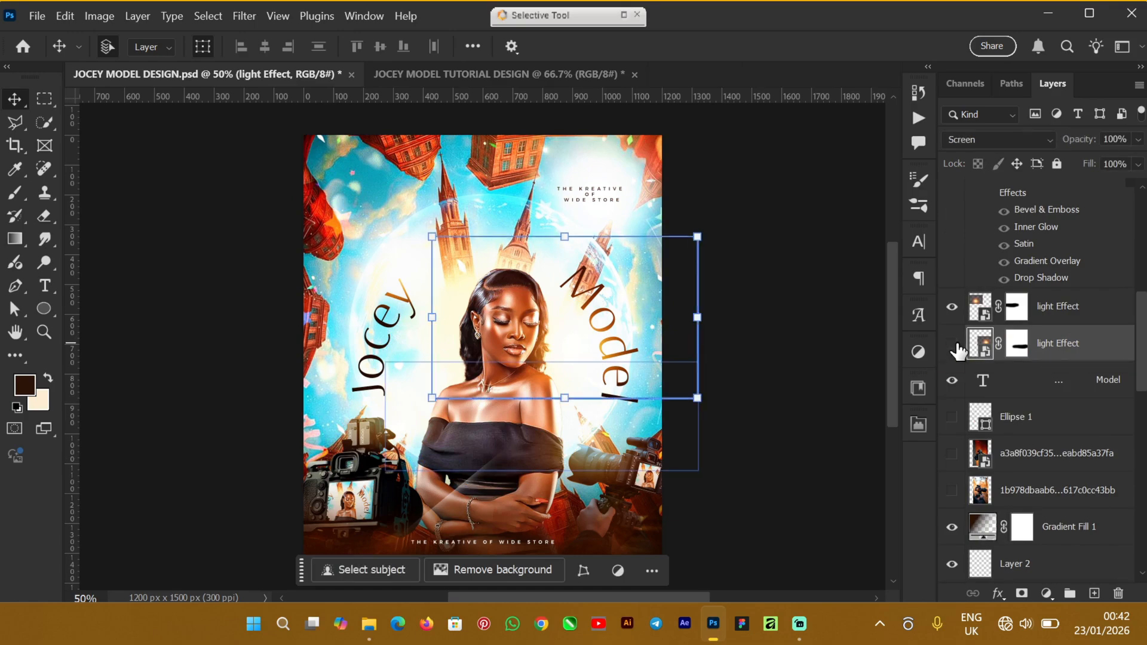
click(954, 345)
click(953, 344)
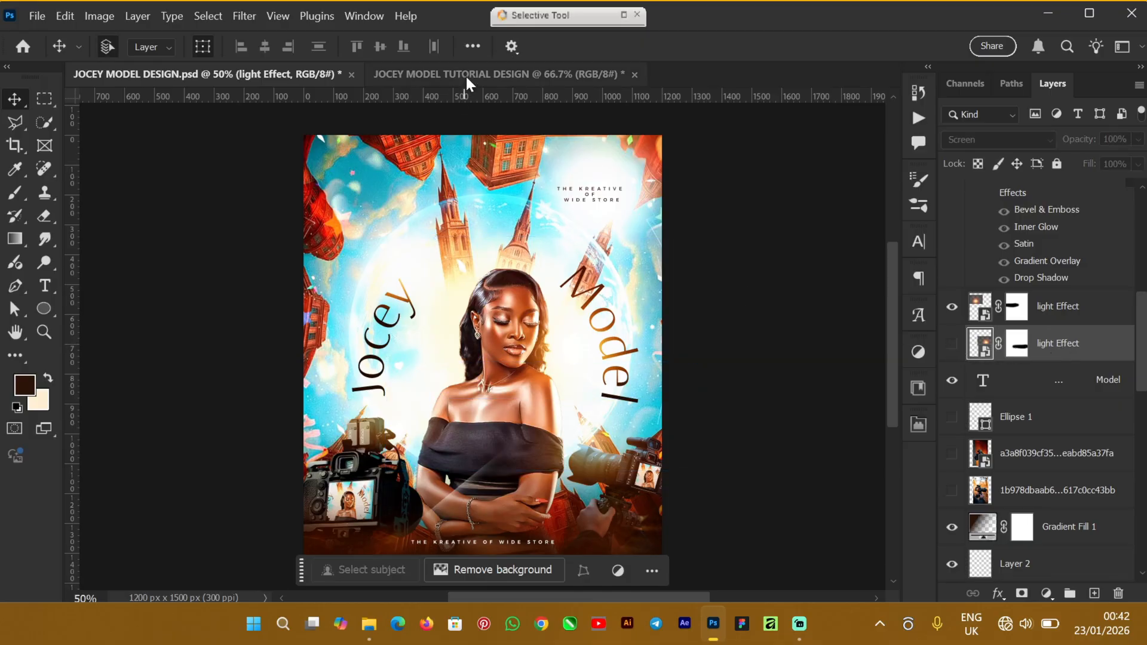
Place the light Effect image from File Explorer into JOCEY MODEL DESIGN.psd and hide the placed layer
click(377, 624)
drag(321, 357, 814, 414)
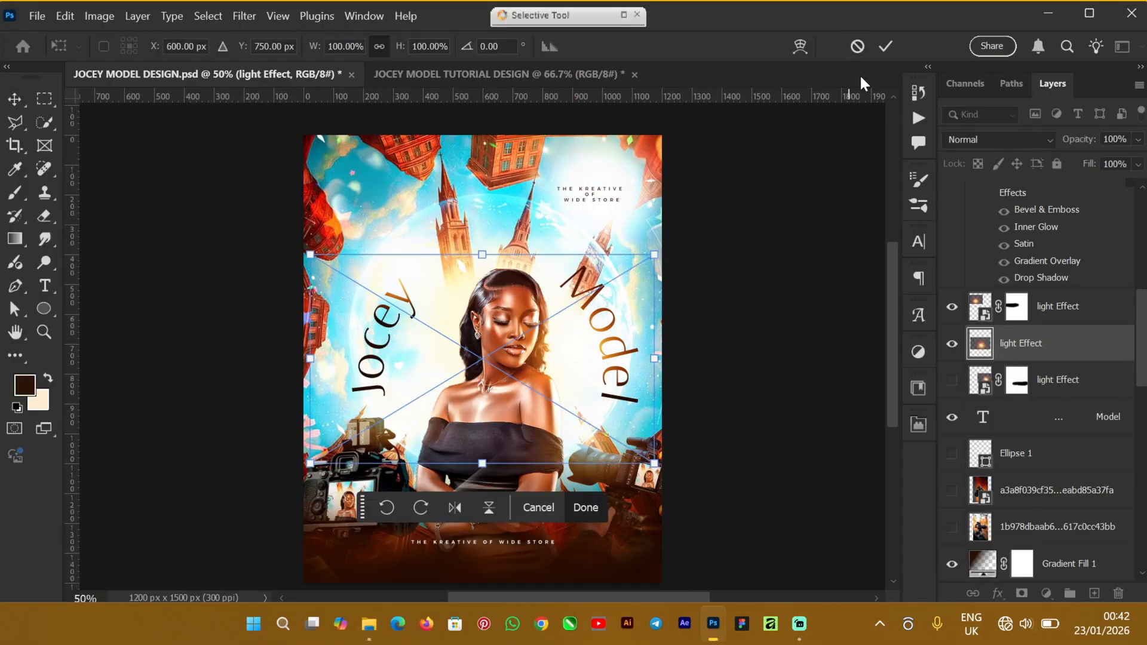
click(886, 46)
click(952, 344)
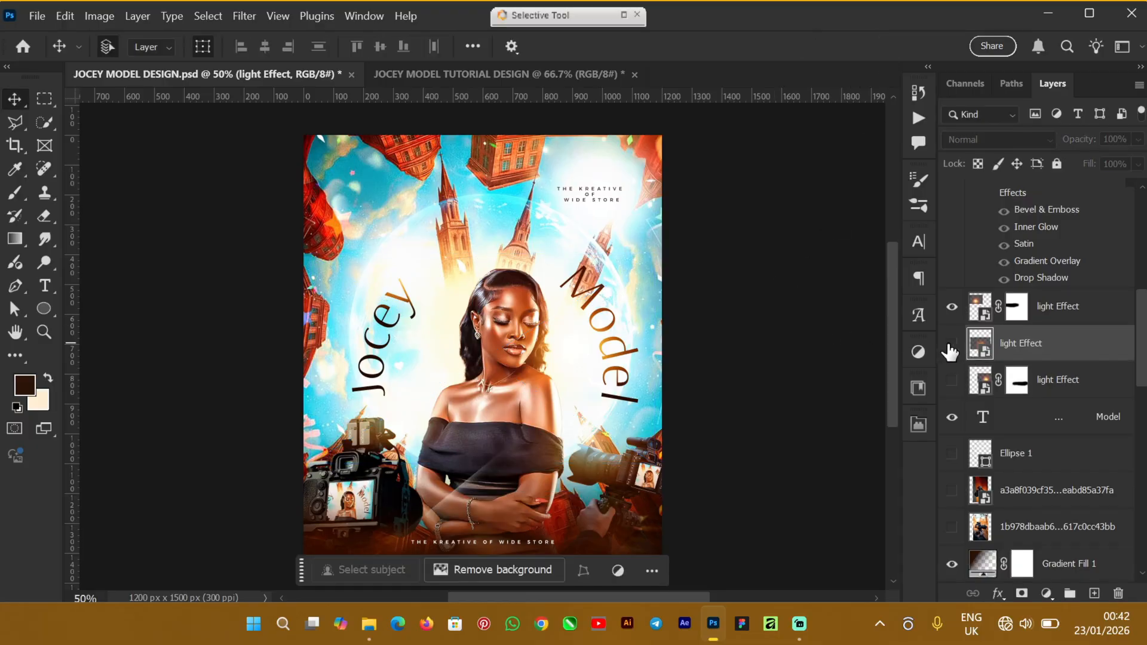
Return to the JOCEY MODEL TUTORIAL DESIGN document and place the light Effect image from File Explorer over the model
click(460, 74)
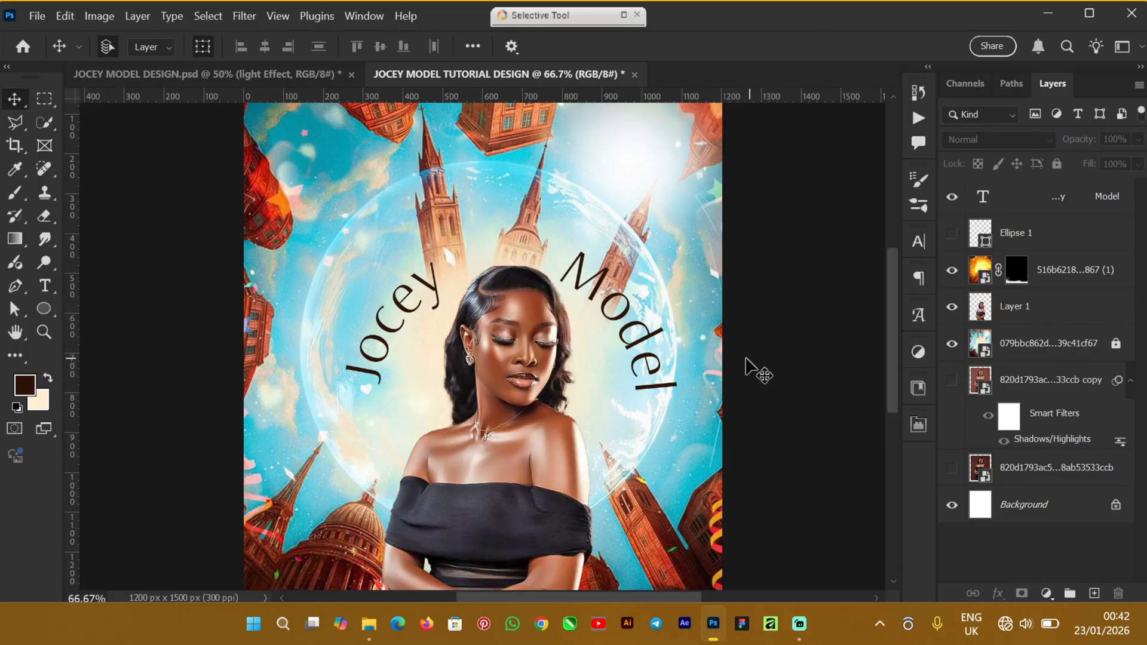
click(369, 624)
drag(332, 307, 695, 461)
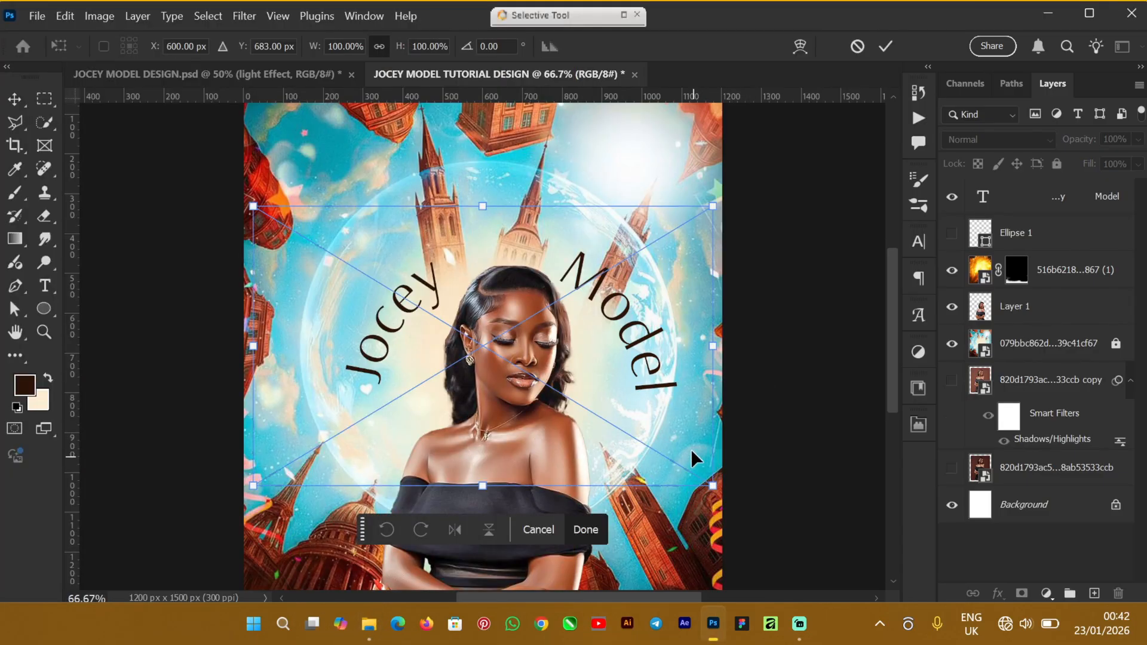
Commit the placed light Effect image and set its blend mode to Screen
click(885, 46)
click(1012, 146)
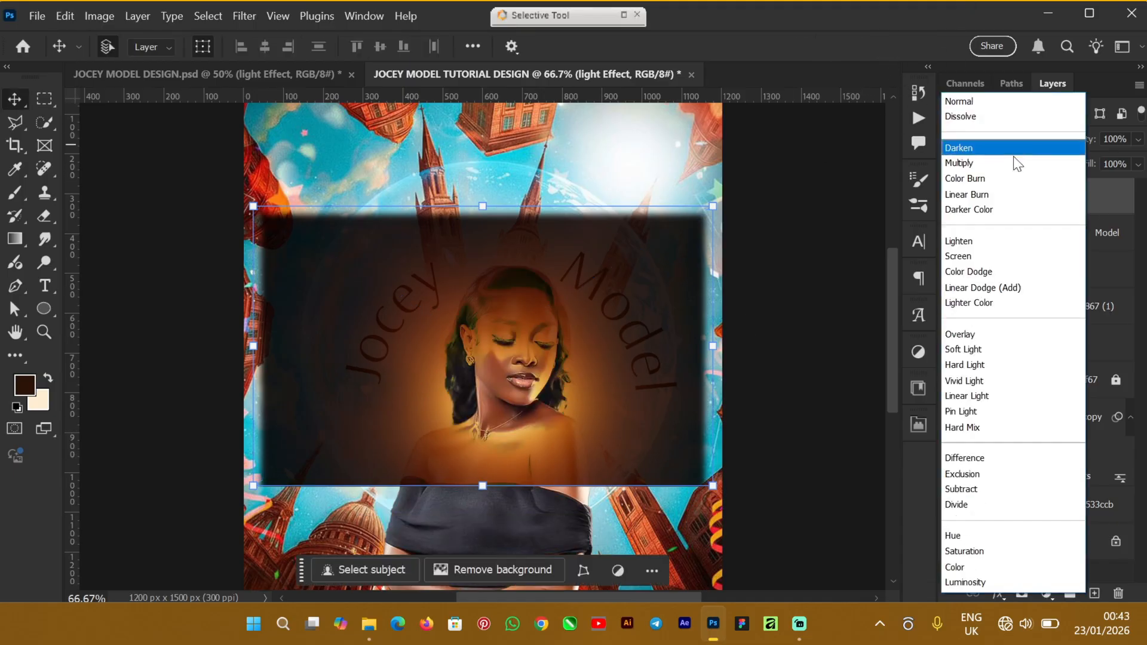
click(981, 254)
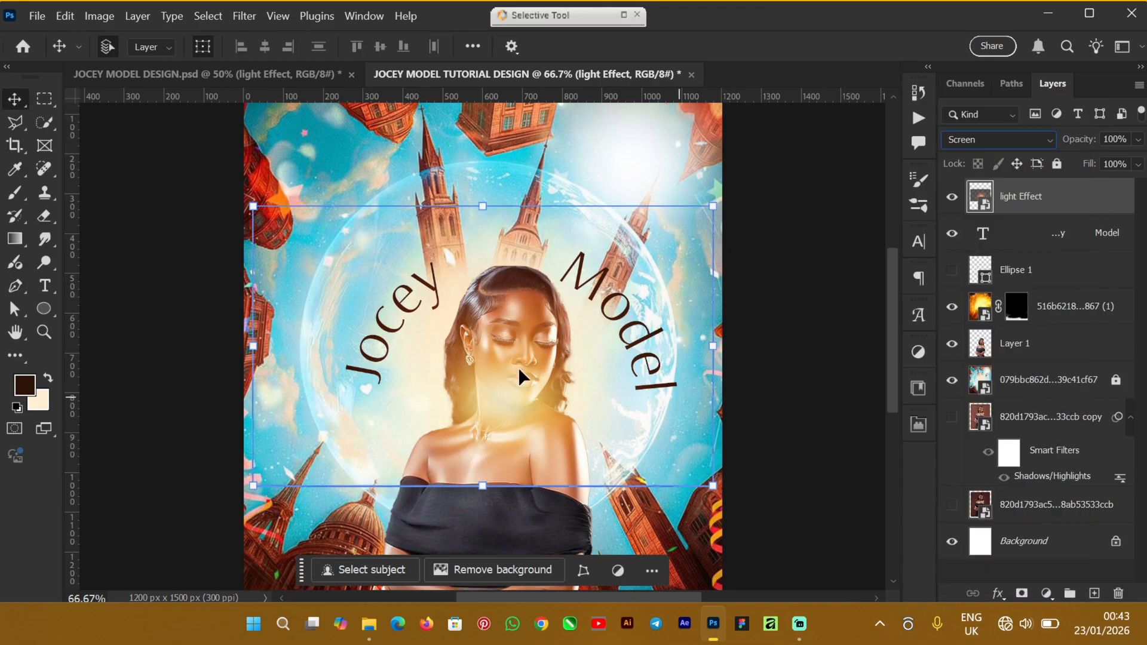
Move the light Effect glow toward the right edge of the canvas, centred just beside the model's face and shoulder
drag(518, 367, 591, 370)
scroll(884, 299, down, 4)
scroll(884, 314, up, 1)
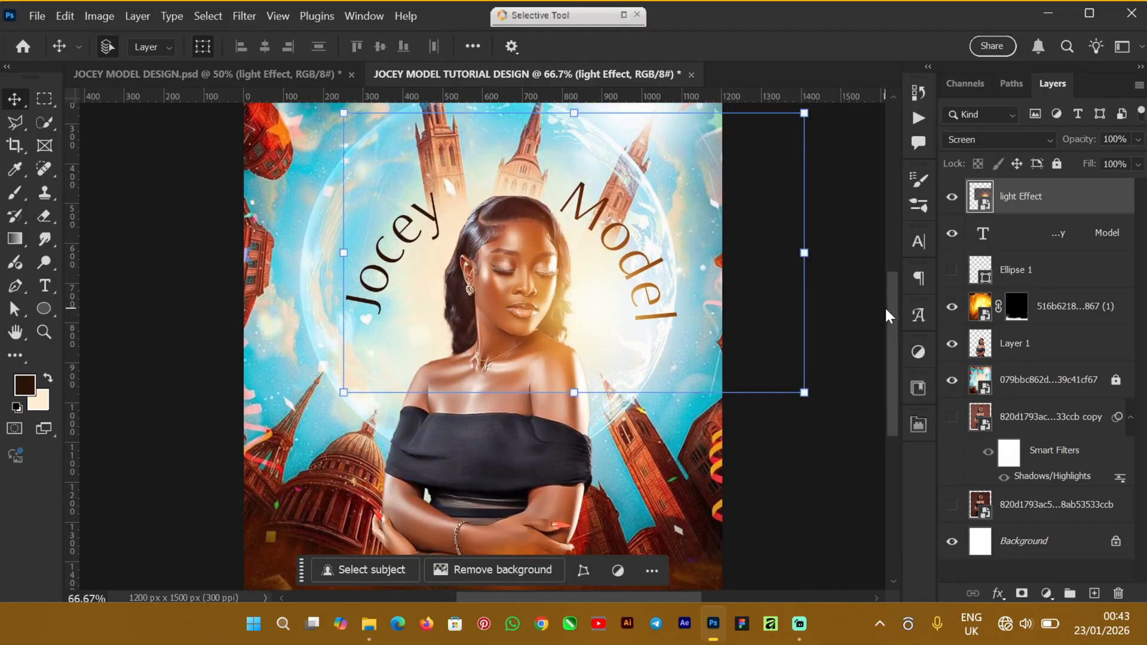
drag(563, 283, 575, 282)
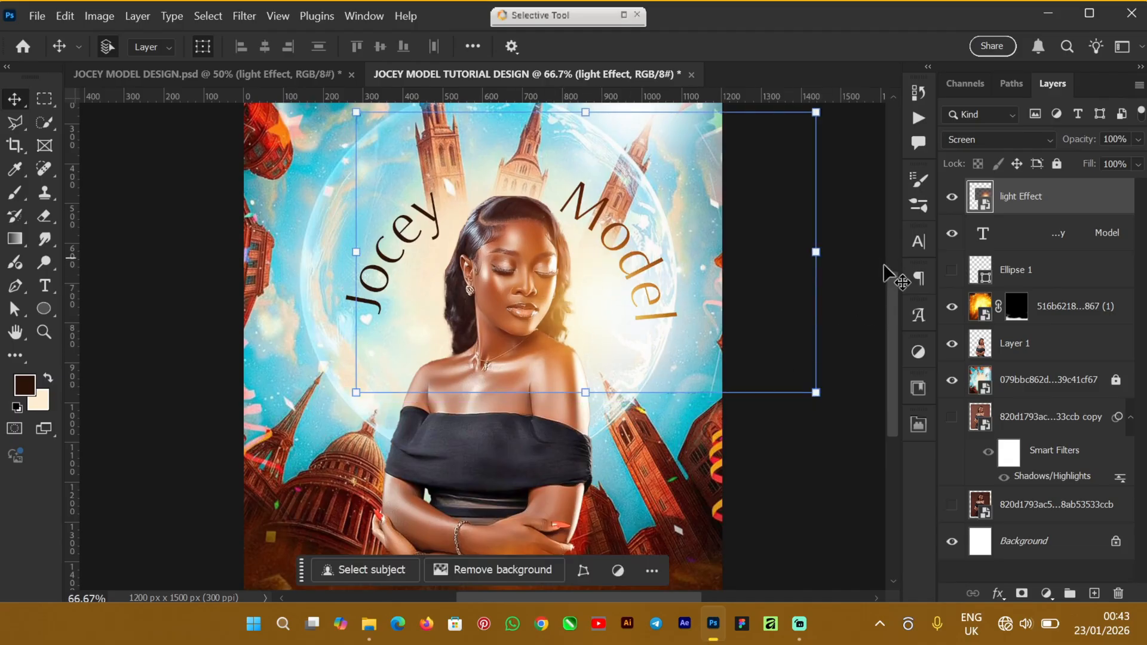
scroll(887, 300, down, 1)
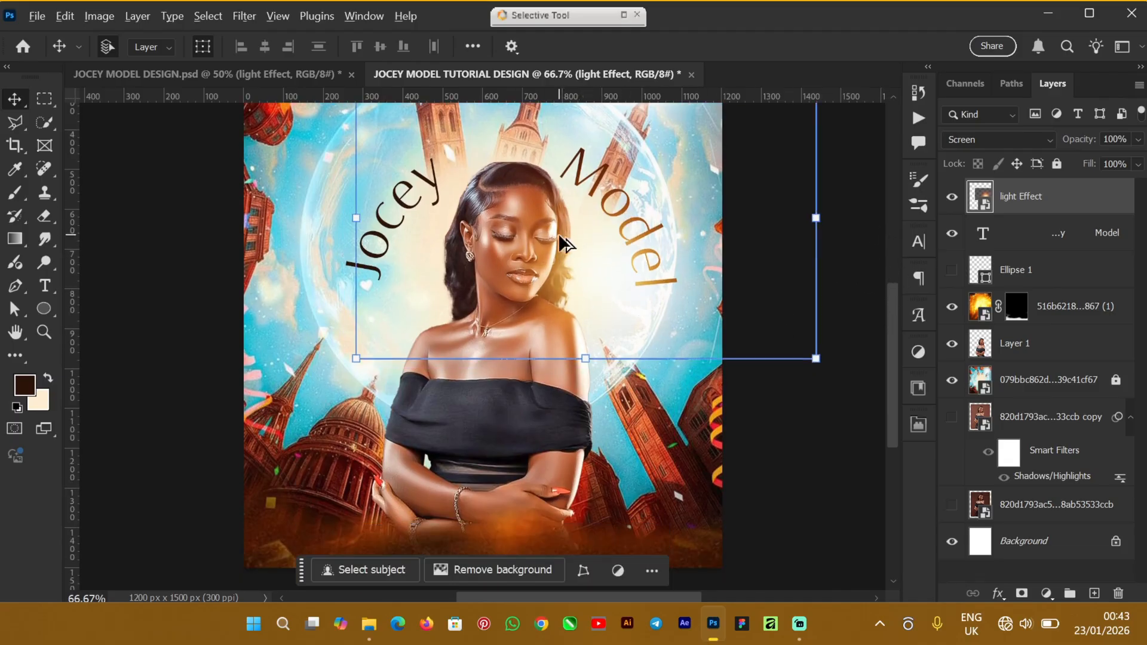
alt+drag(561, 238, 325, 305)
click(332, 313)
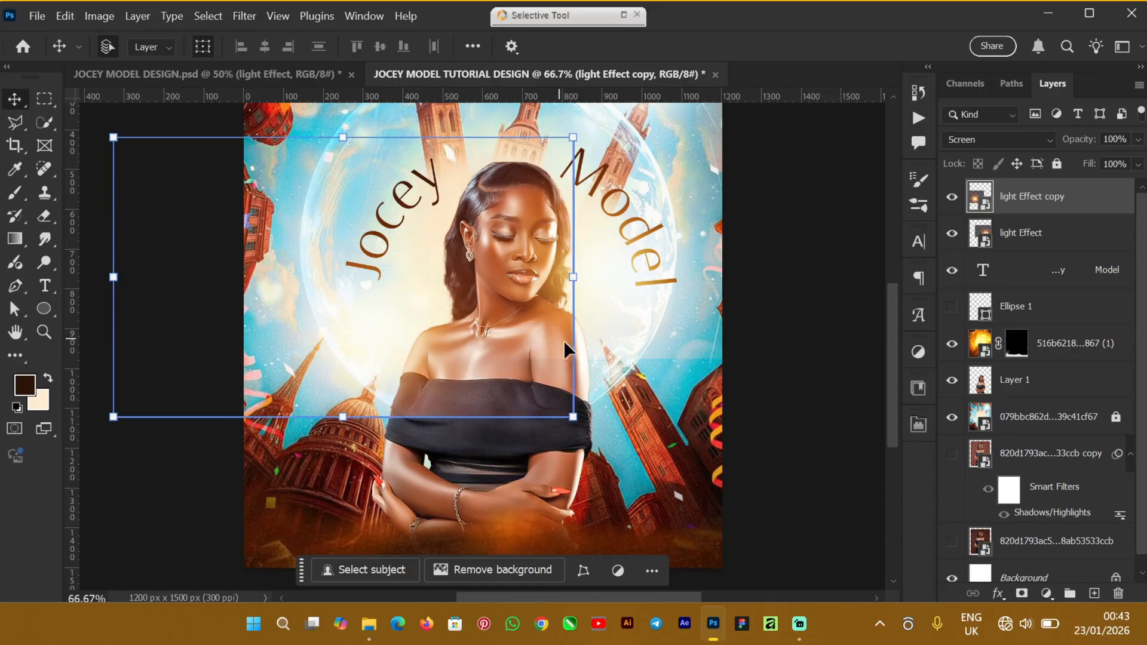
ctrl+click(941, 248)
click(953, 197)
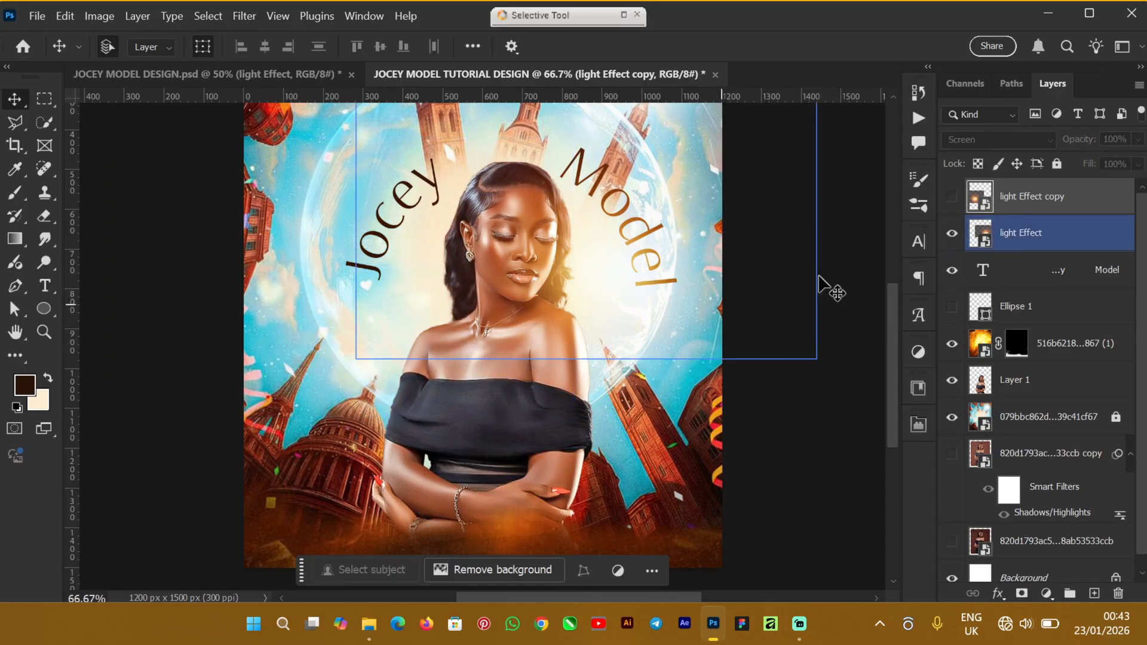
click(1022, 594)
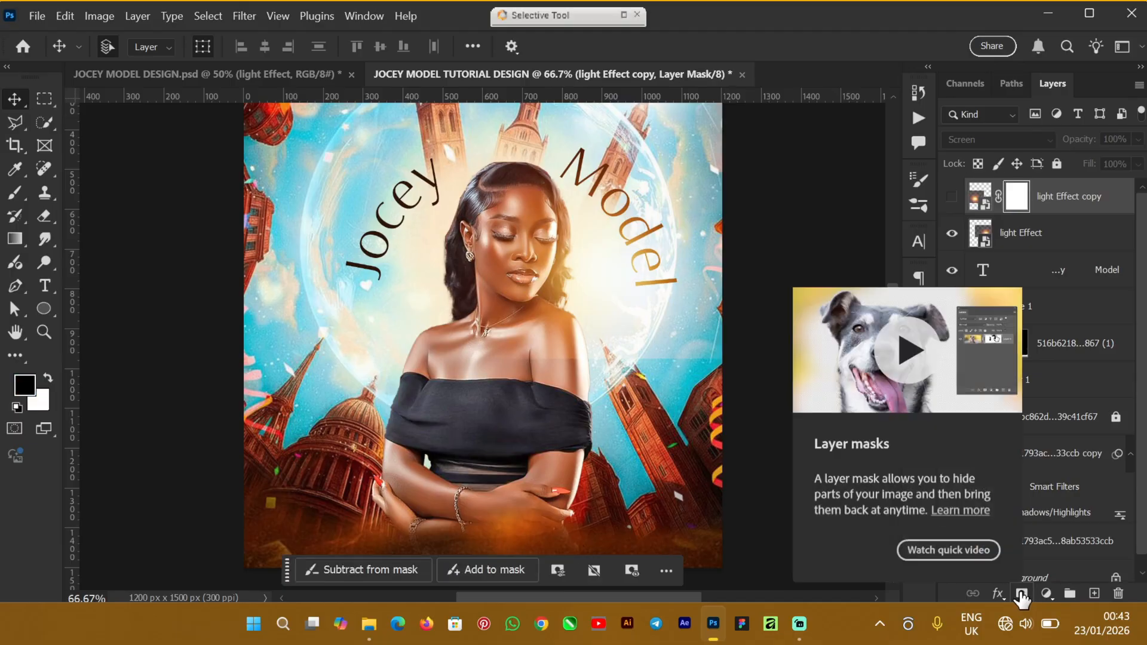
key(b)
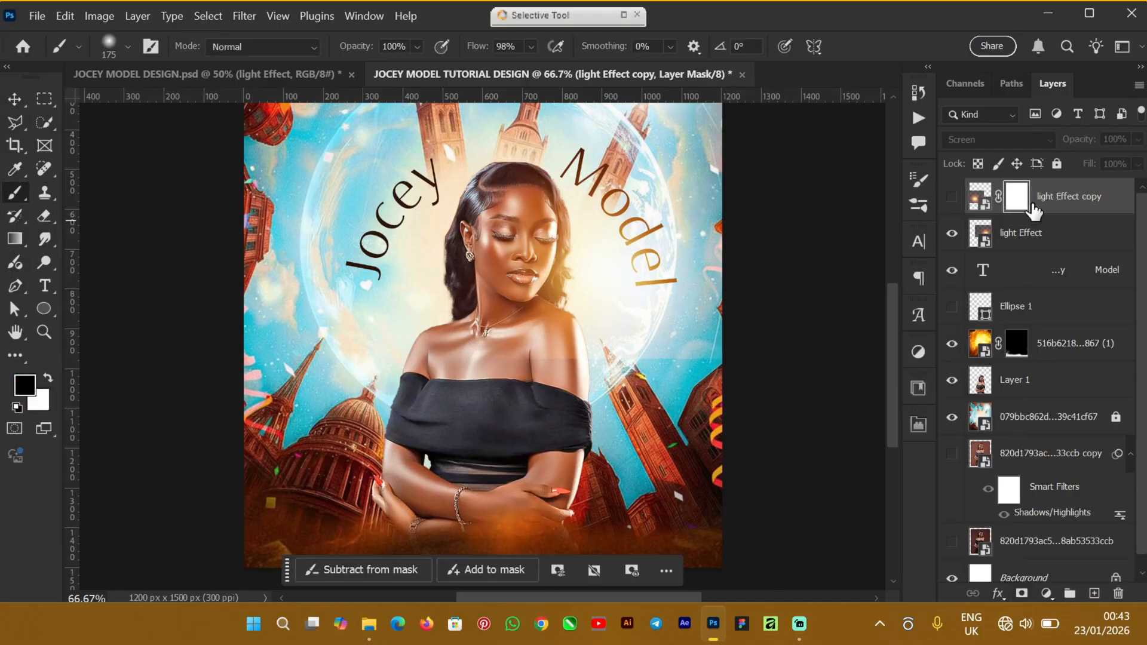
click(1016, 239)
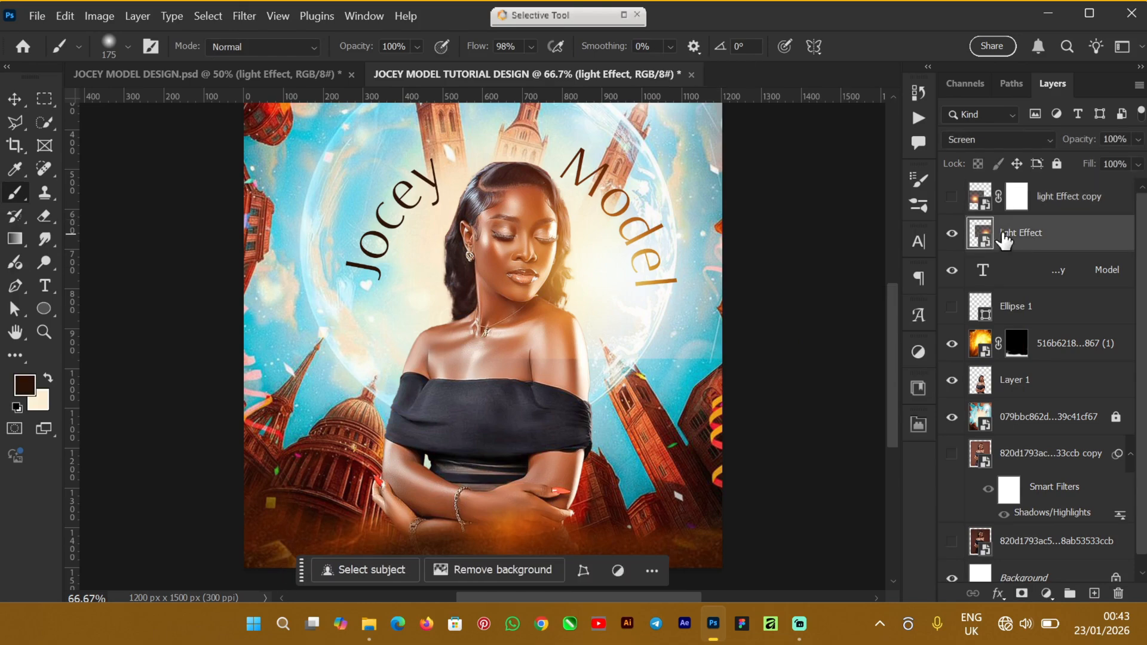
click(1059, 200)
key(Delete)
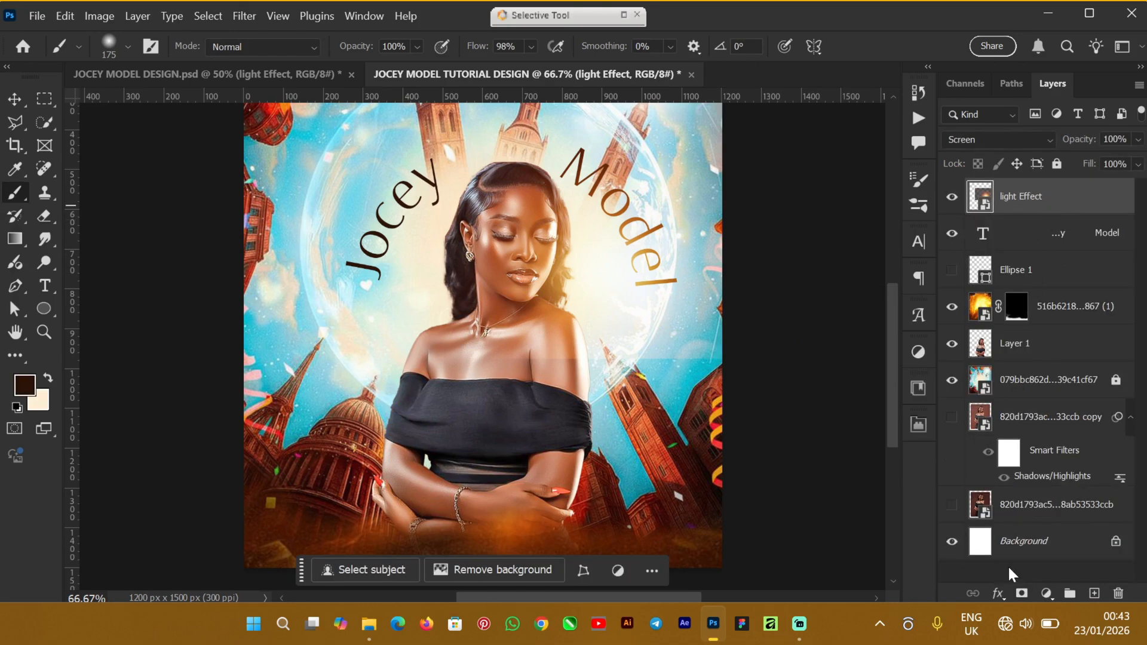
Add a layer mask to the light Effect layer and brush black along the glow's hard lower edge to hide it
click(1023, 594)
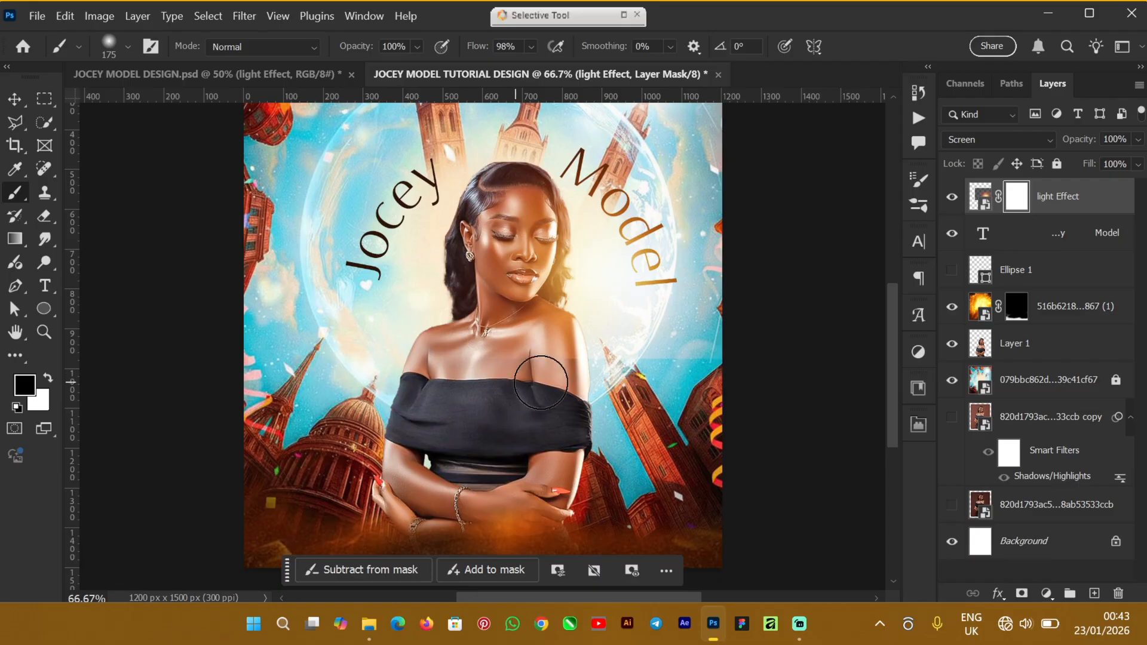
drag(722, 361, 372, 382)
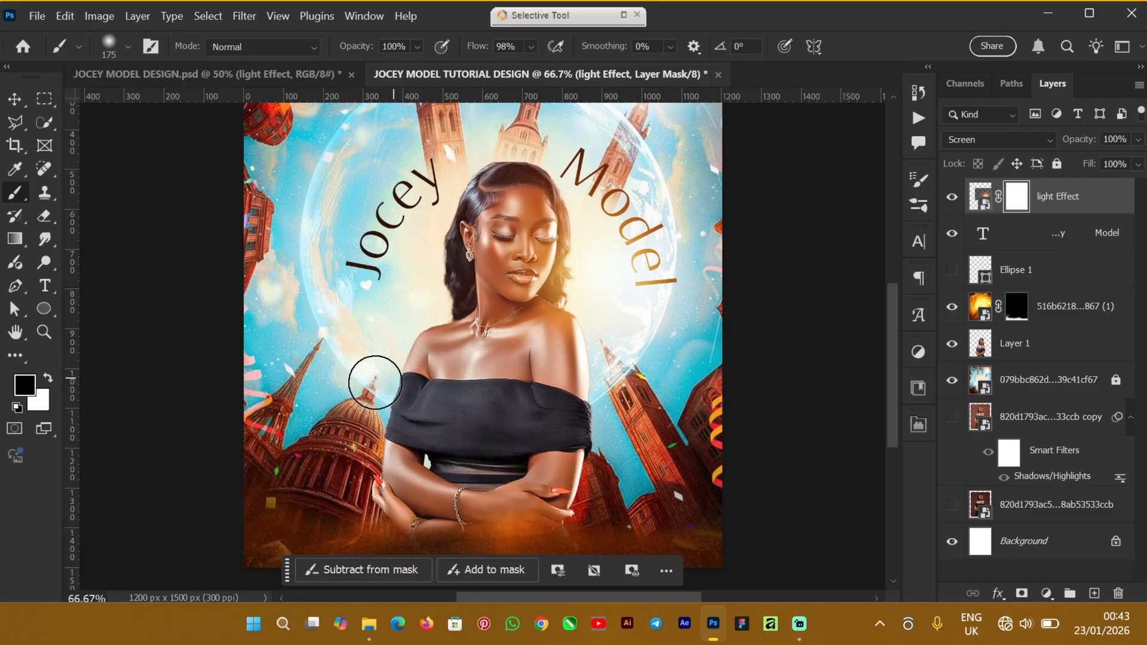
Duplicate the masked light Effect layer and place the copy on the opposite side of the model, beside her left-hand hair and shoulder
click(12, 99)
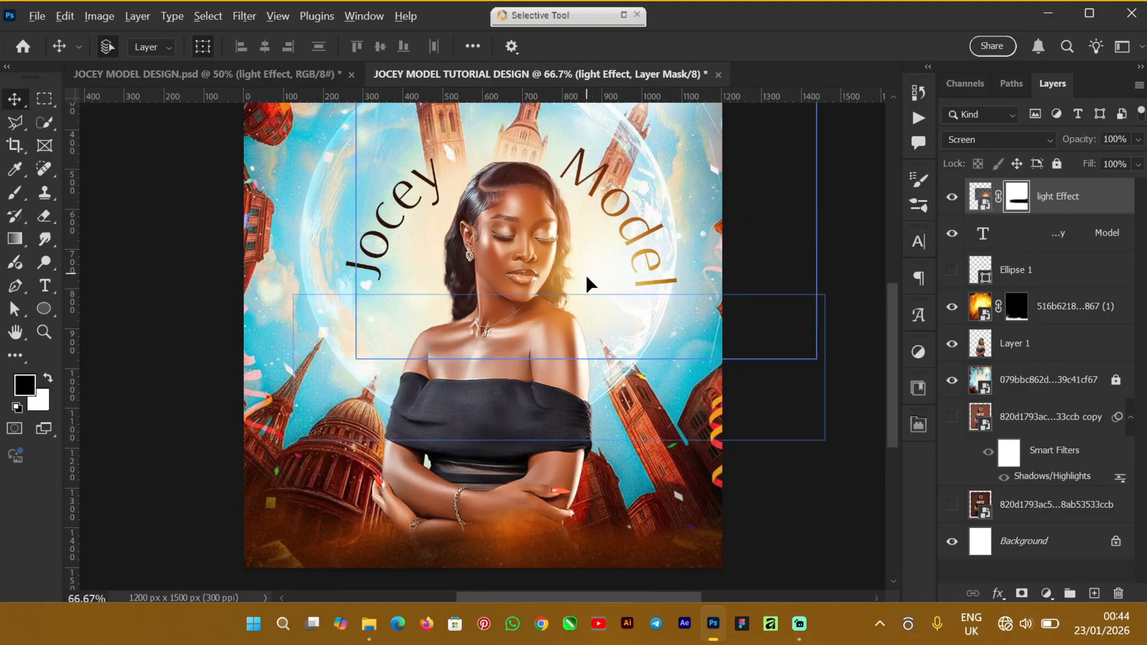
drag(590, 282, 346, 312)
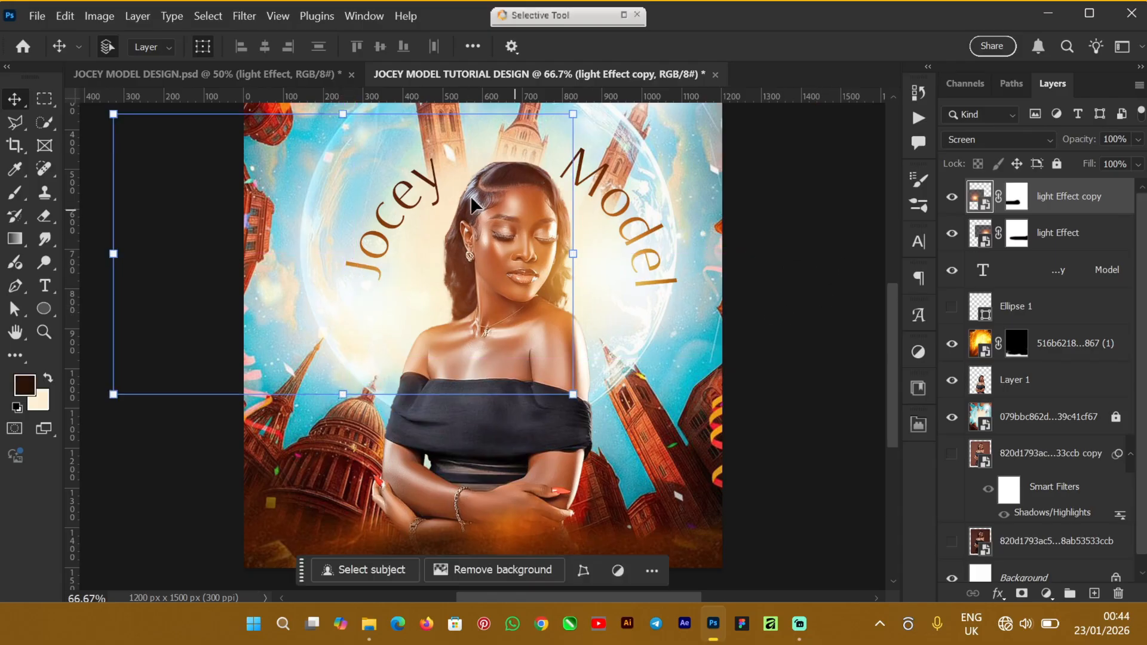
click(885, 306)
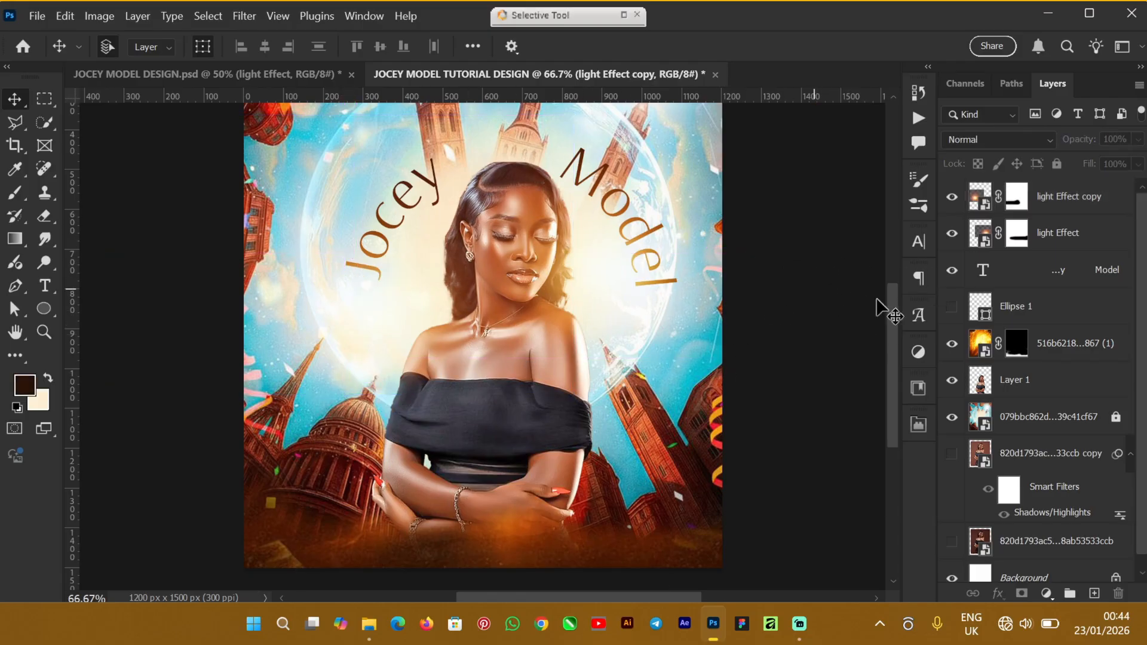
drag(898, 395, 888, 361)
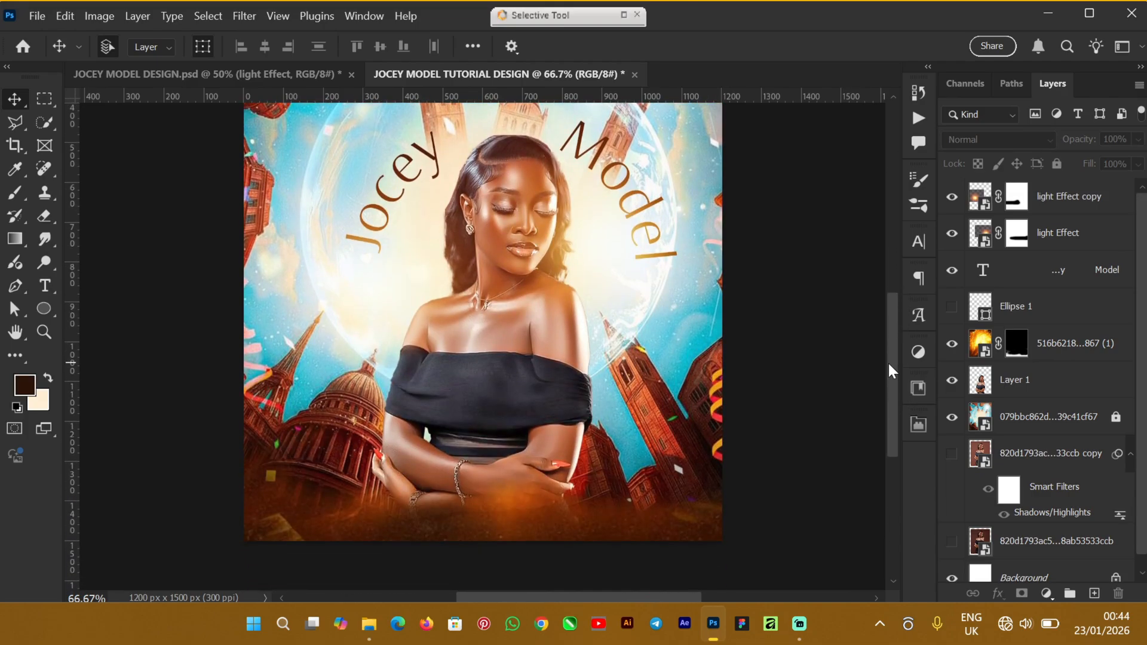
Check the cameras in JOCEY MODEL DESIGN.psd, and place the camera photo a3a8f039cf3513b2c4db3eabd85a37fa (1) from the resources folder into the JOCEY MODEL TUTORIAL DESIGN document
click(190, 74)
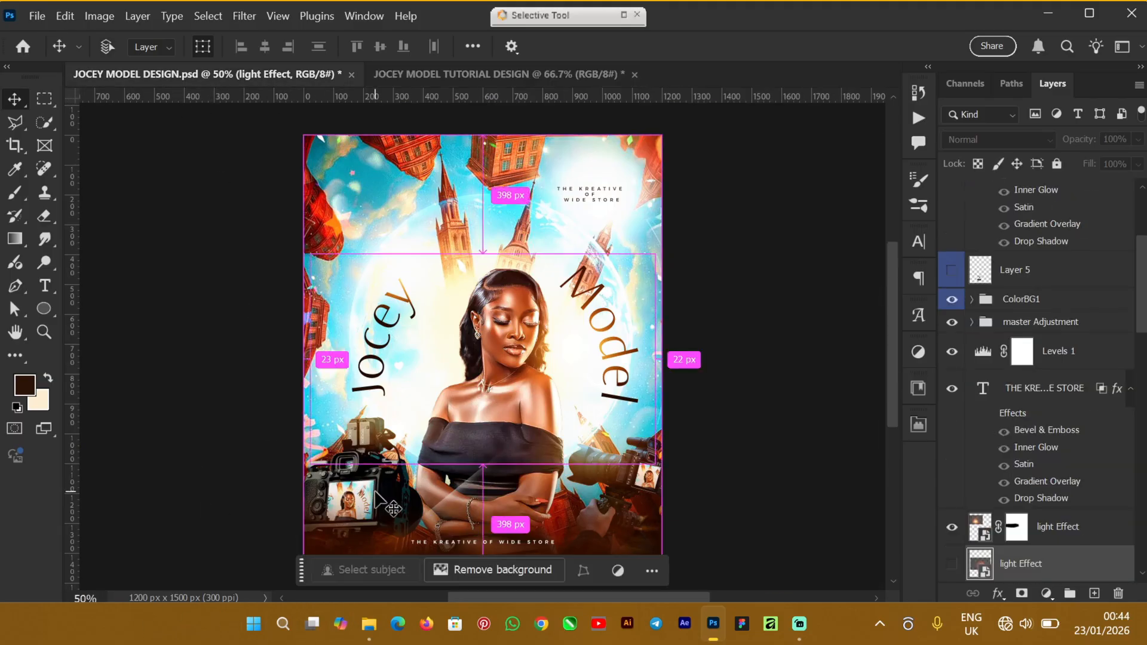
key(ctrl+plus)
key(ctrl+plus)
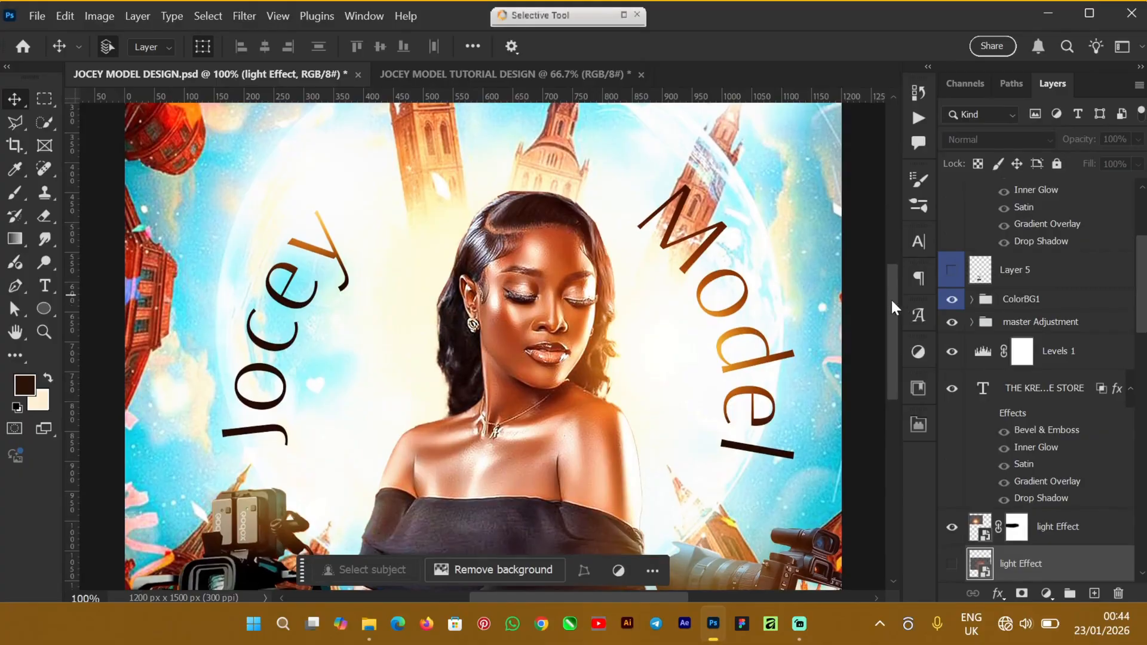
drag(891, 301, 890, 392)
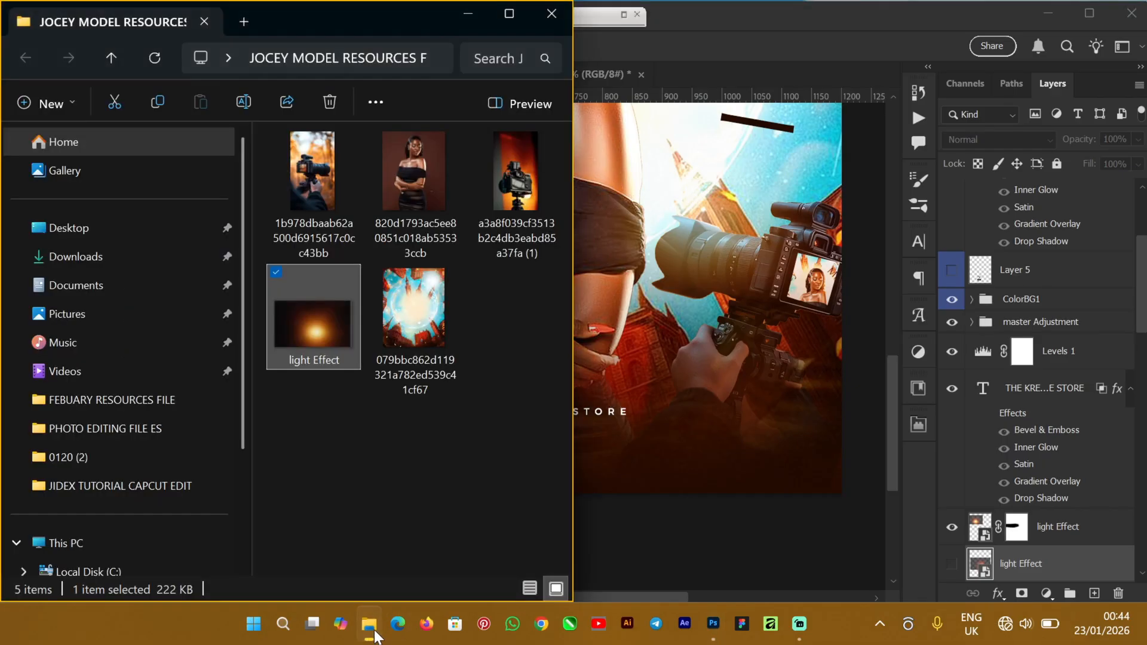
click(425, 71)
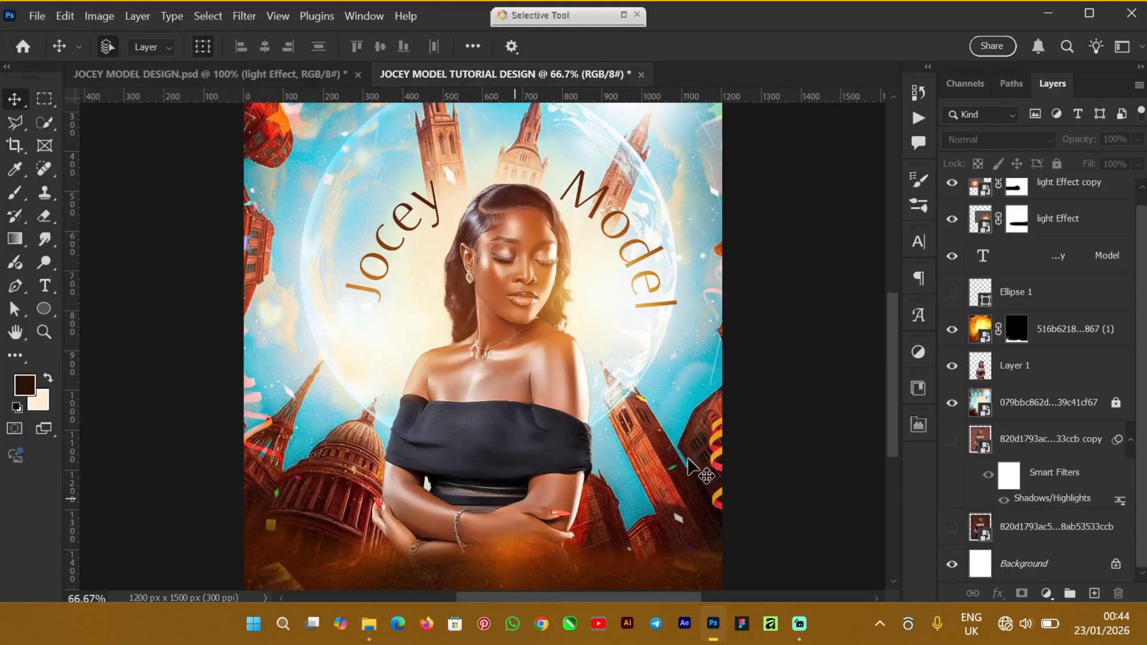
click(368, 625)
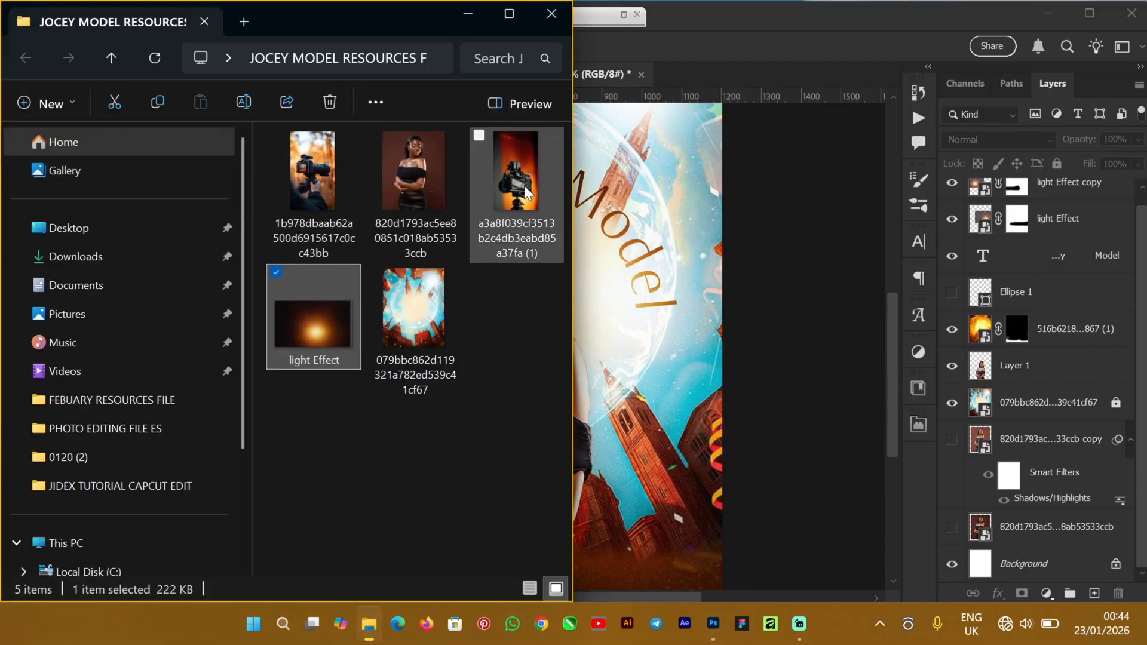
click(507, 190)
drag(731, 465, 731, 472)
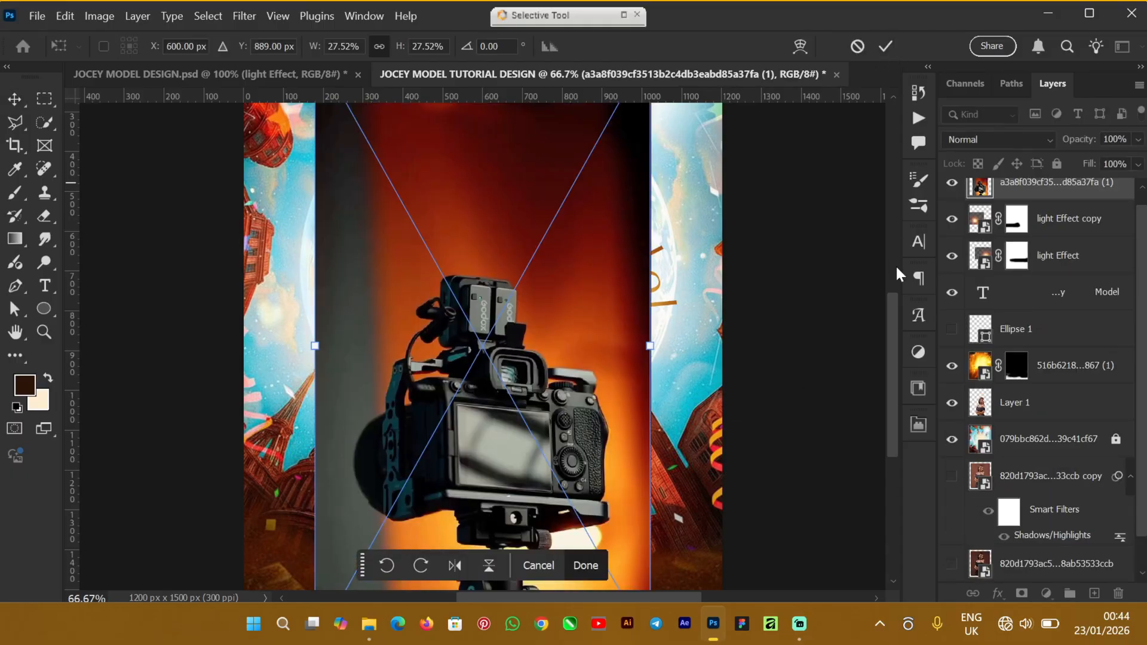
Move the placed camera photo up within the canvas, scale it to about 25.68%, and commit the placement
scroll(897, 257, up, 3)
scroll(884, 295, down, 5)
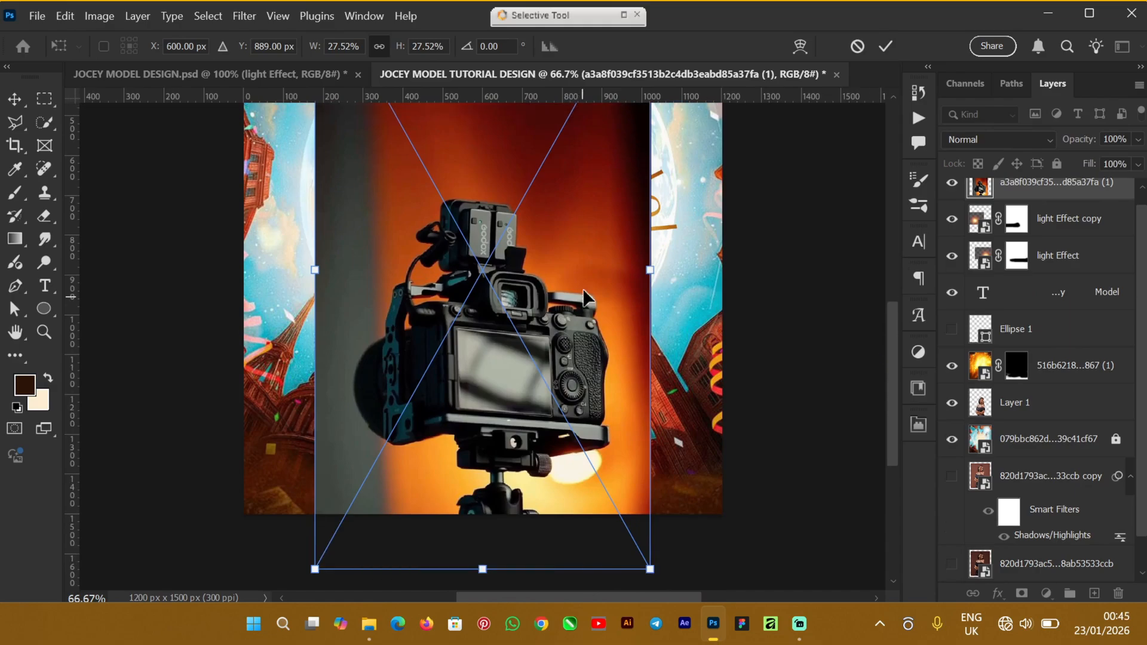
drag(586, 297, 588, 241)
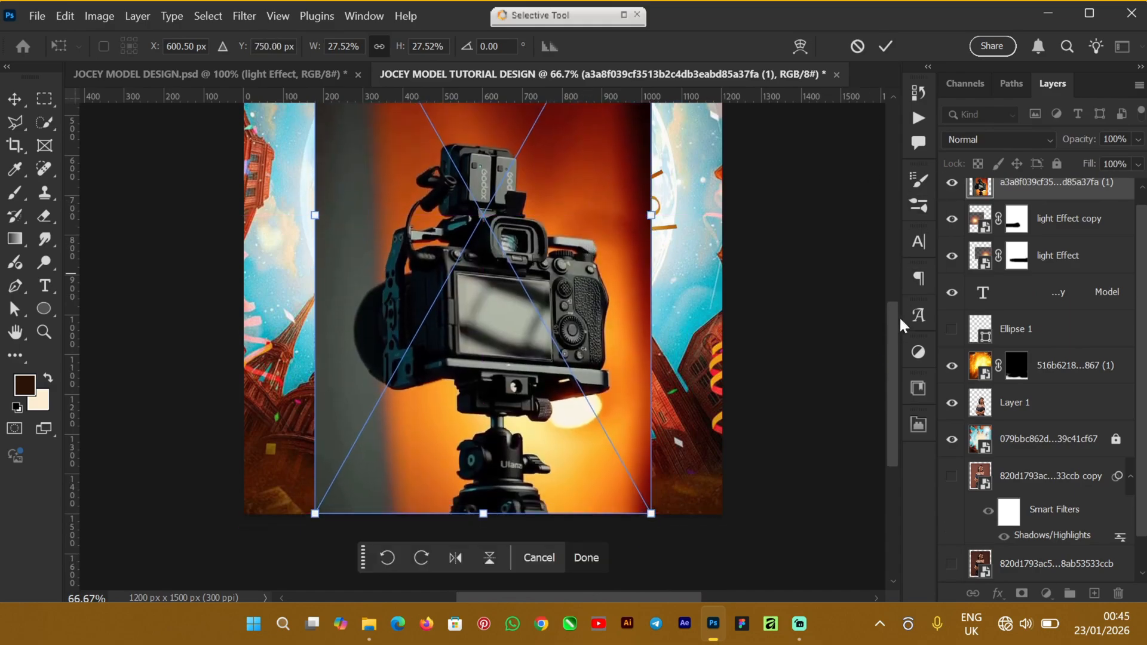
drag(894, 322, 906, 281)
key(ctrl+minus)
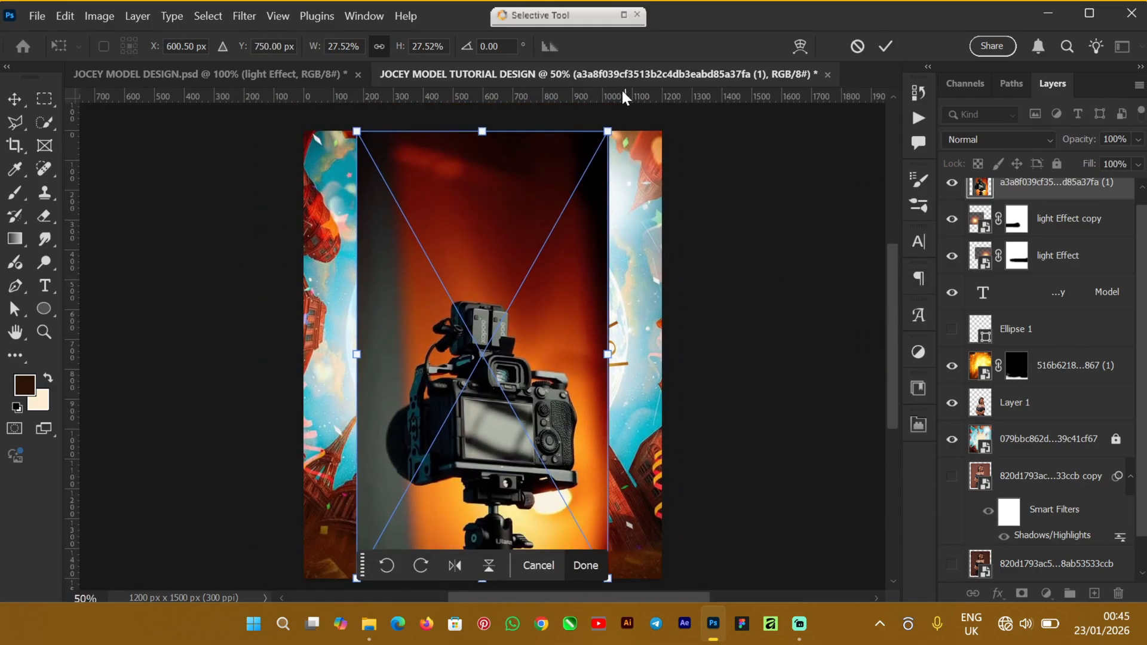
mouse_move(608, 132)
mouse_down()
mouse_move(592, 159)
mouse_move(600, 135)
mouse_up()
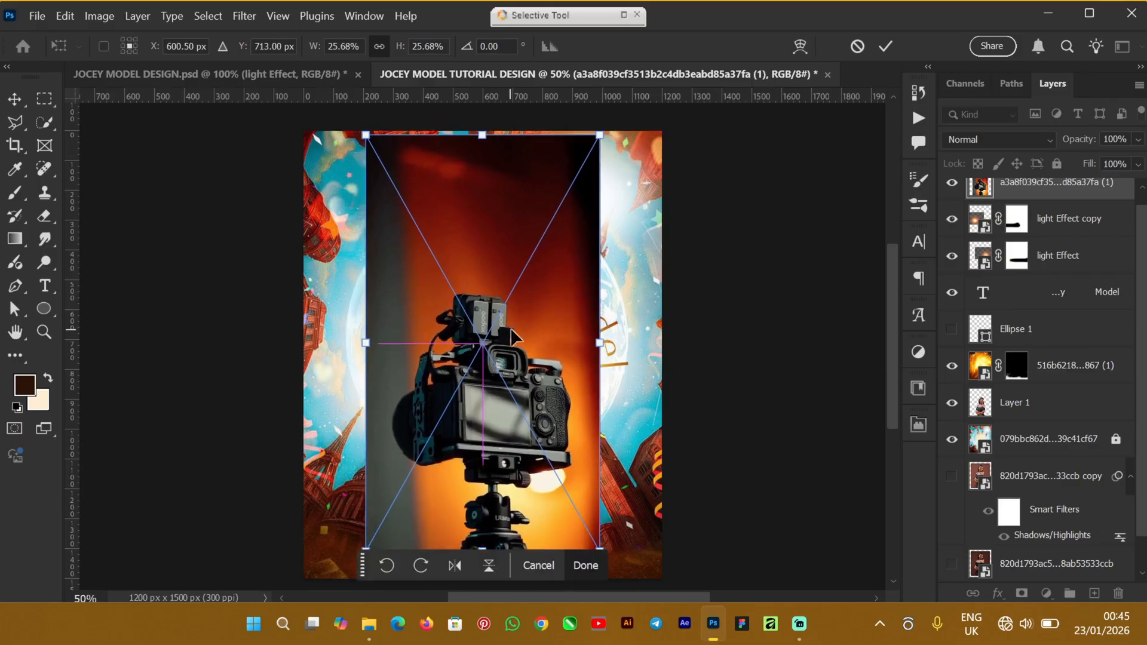
click(887, 47)
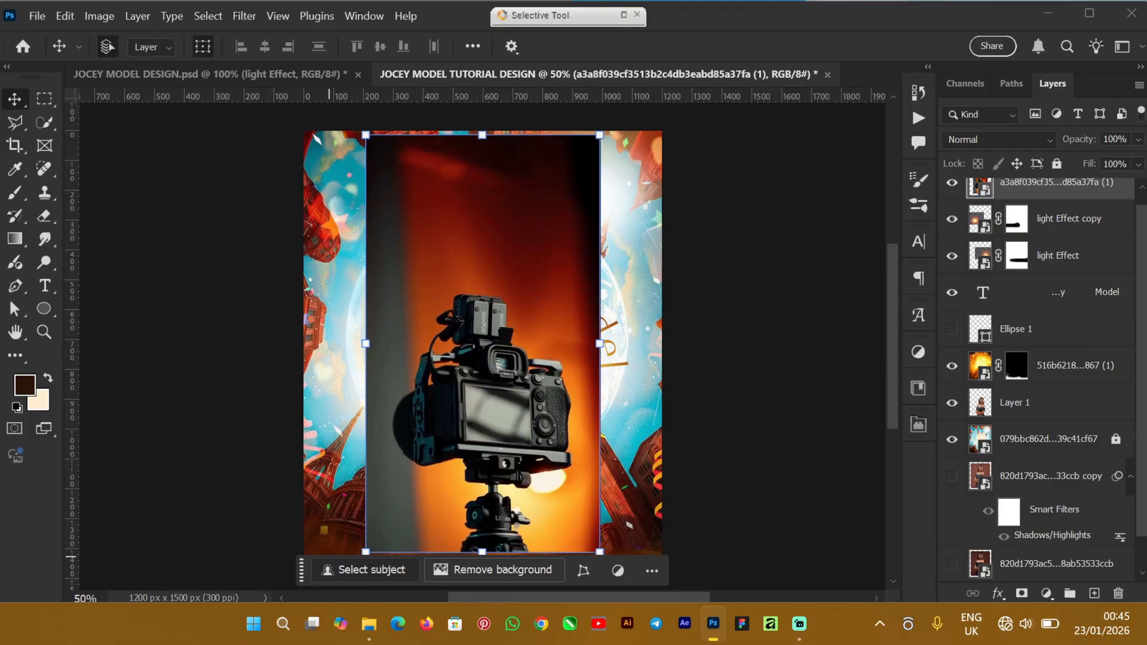
Create an automatic subject selection of the camera in the placed photo
click(364, 569)
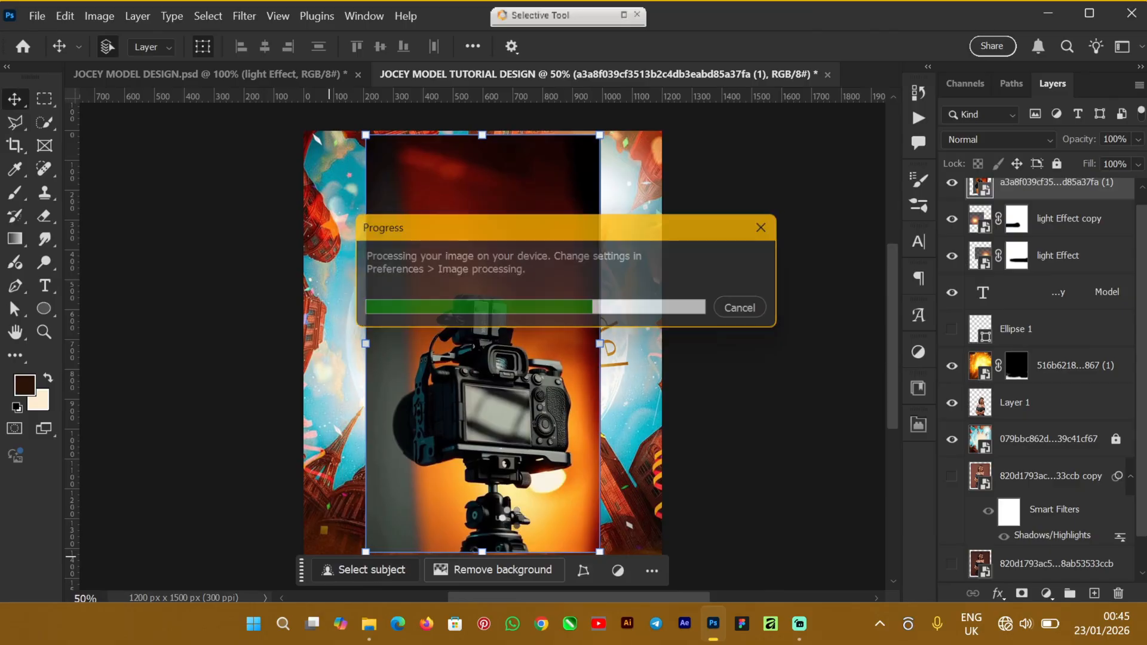
key(ctrl+plus)
key(ctrl+plus)
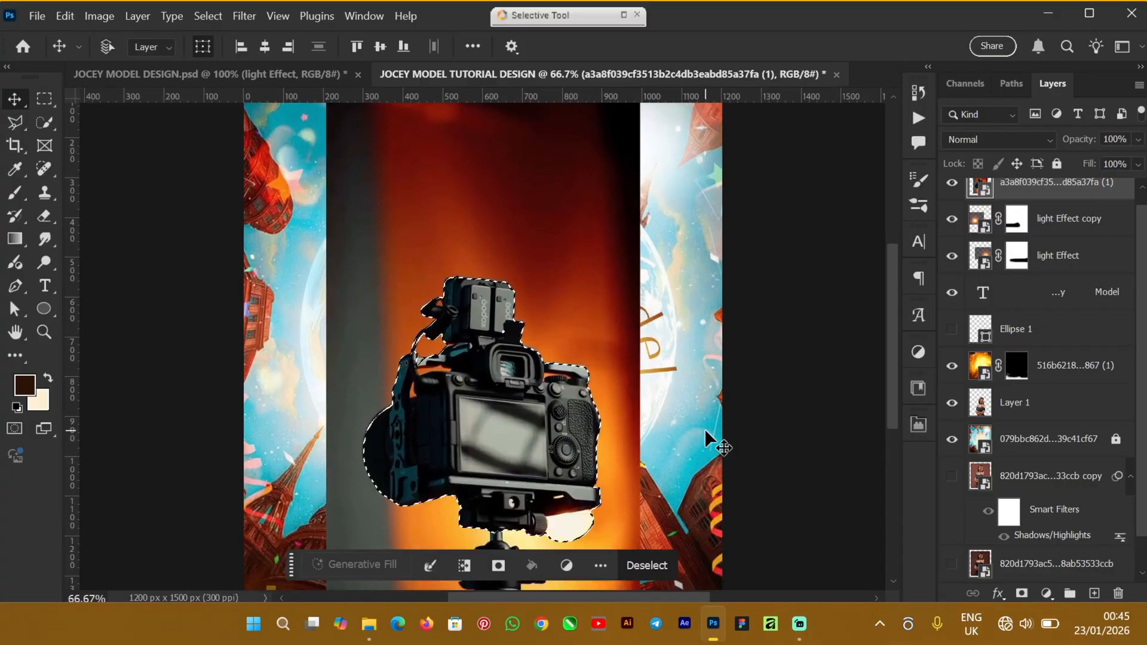
drag(894, 287, 879, 350)
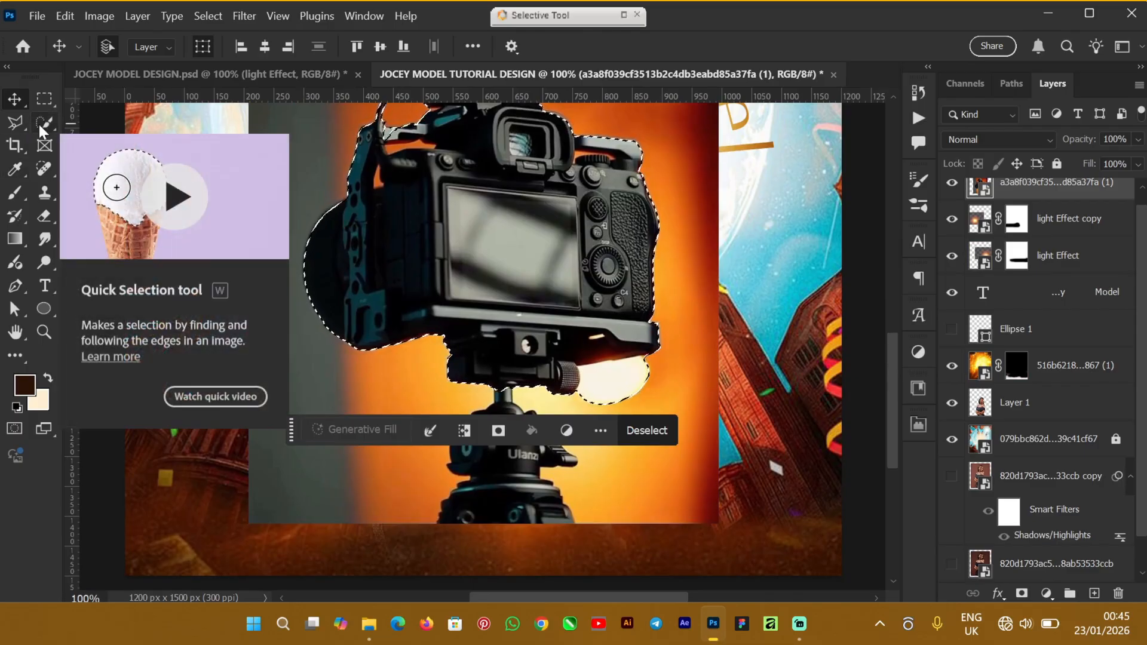
Subtract the bright background glow beneath the camera's base plate from the selection with the Quick Selection tool
click(43, 123)
right_click(42, 119)
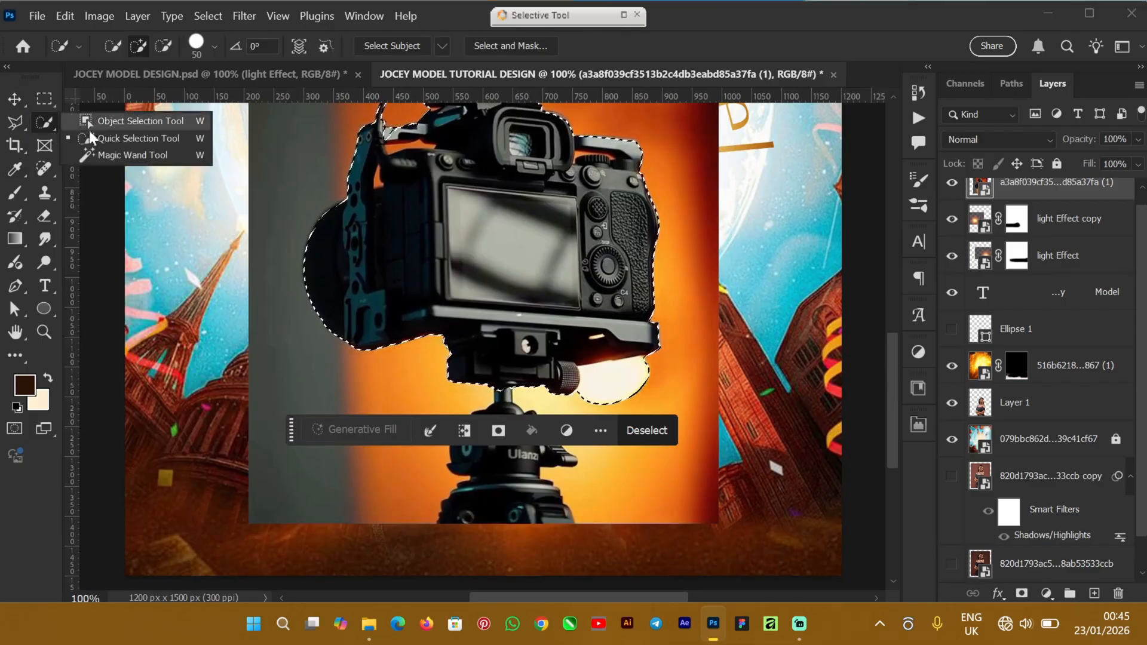
click(46, 122)
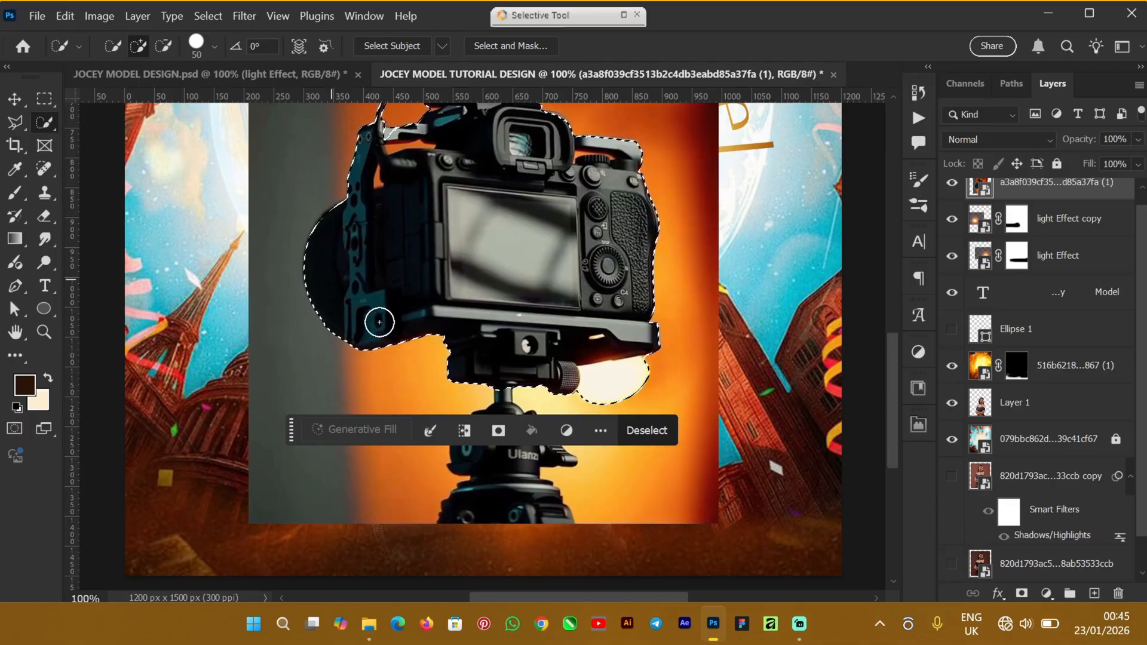
click(590, 416)
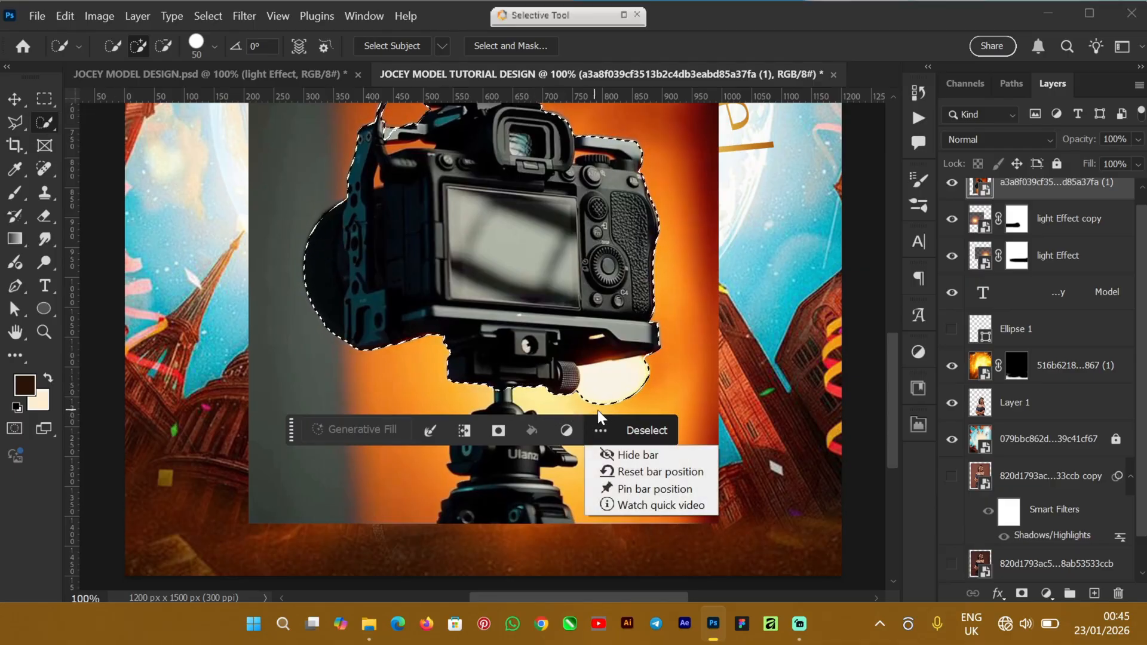
click(604, 404)
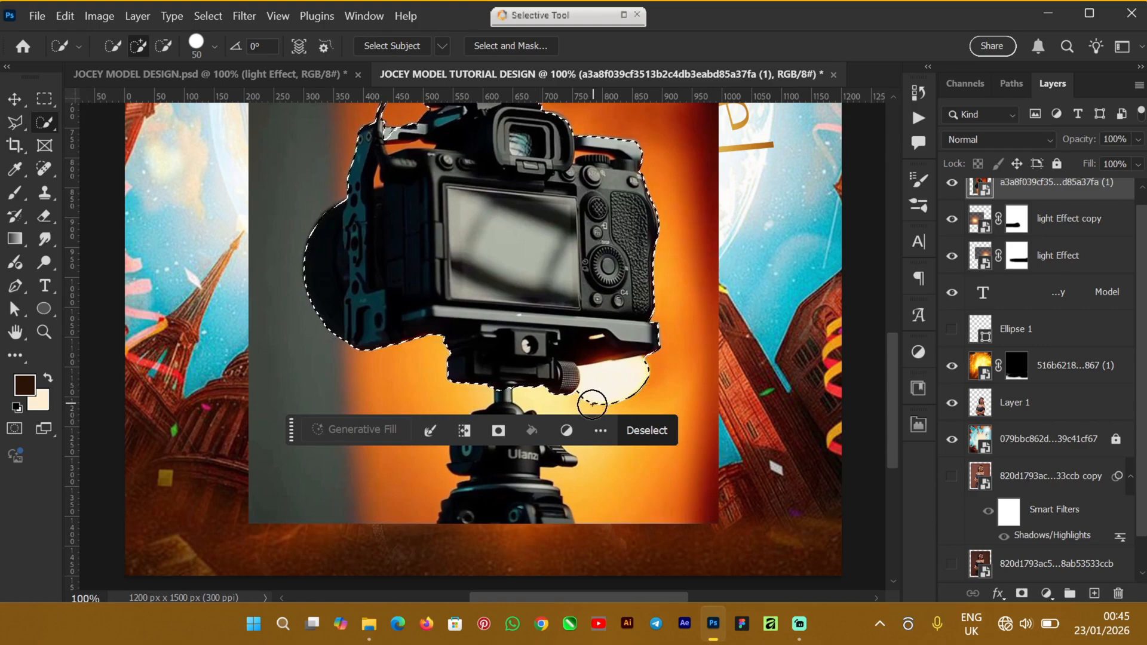
drag(591, 402, 625, 403)
key(ctrl+z)
click(168, 49)
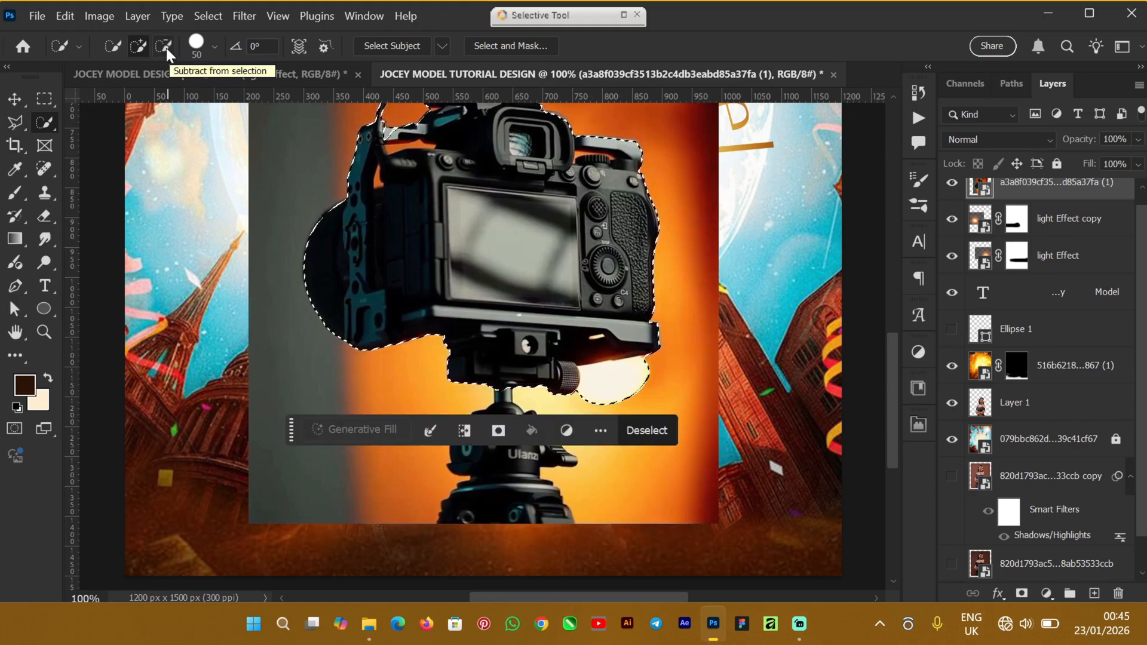
drag(600, 397, 622, 384)
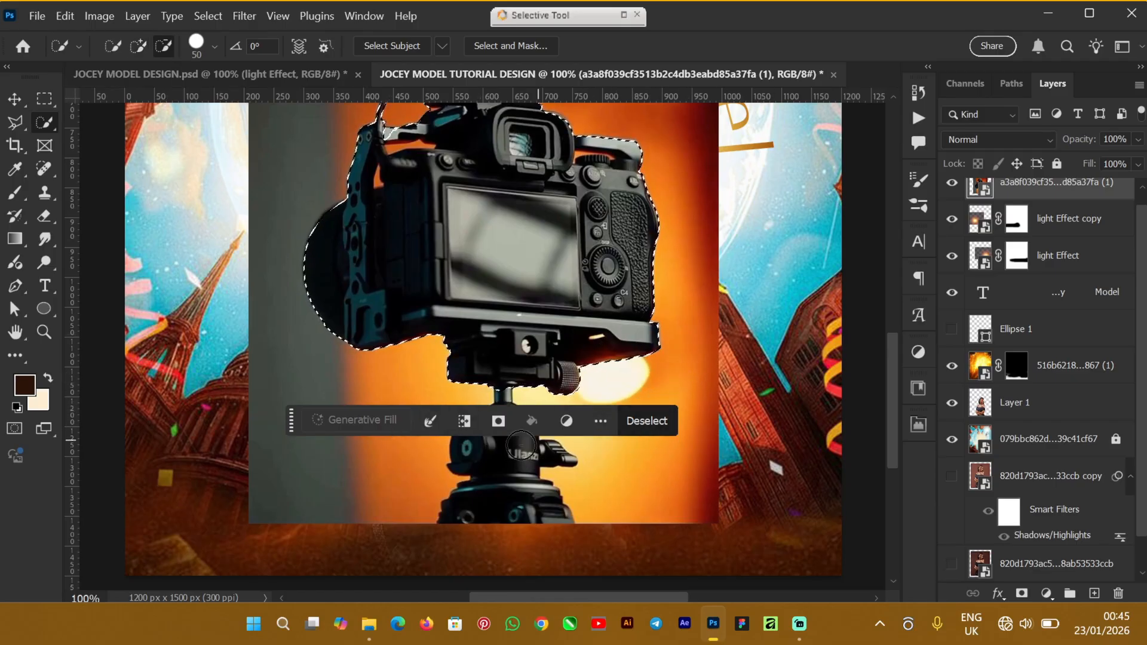
Add the tripod head and mount below the camera to the selection by tracing their outline with the Polygonal Lasso
drag(291, 422, 291, 586)
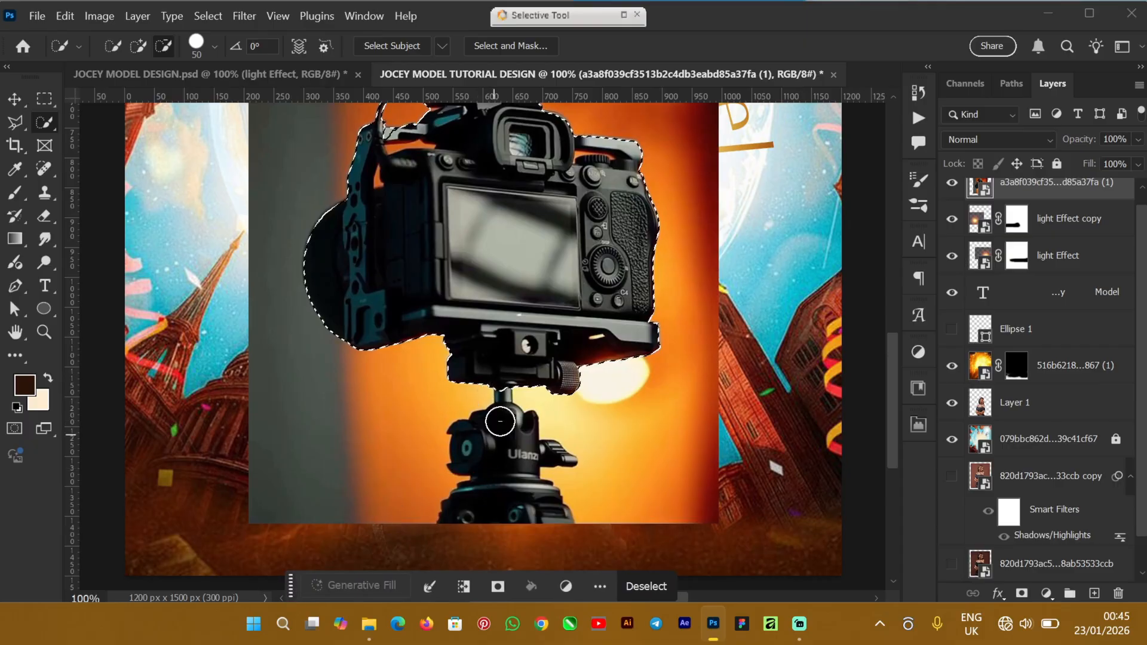
click(15, 122)
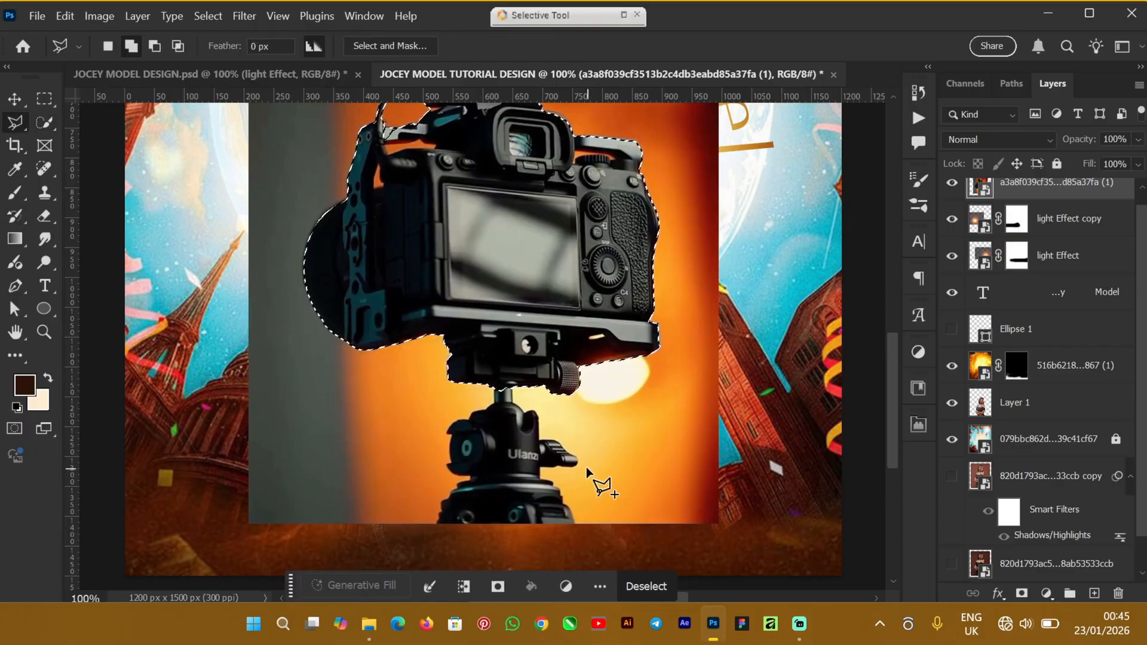
click(495, 388)
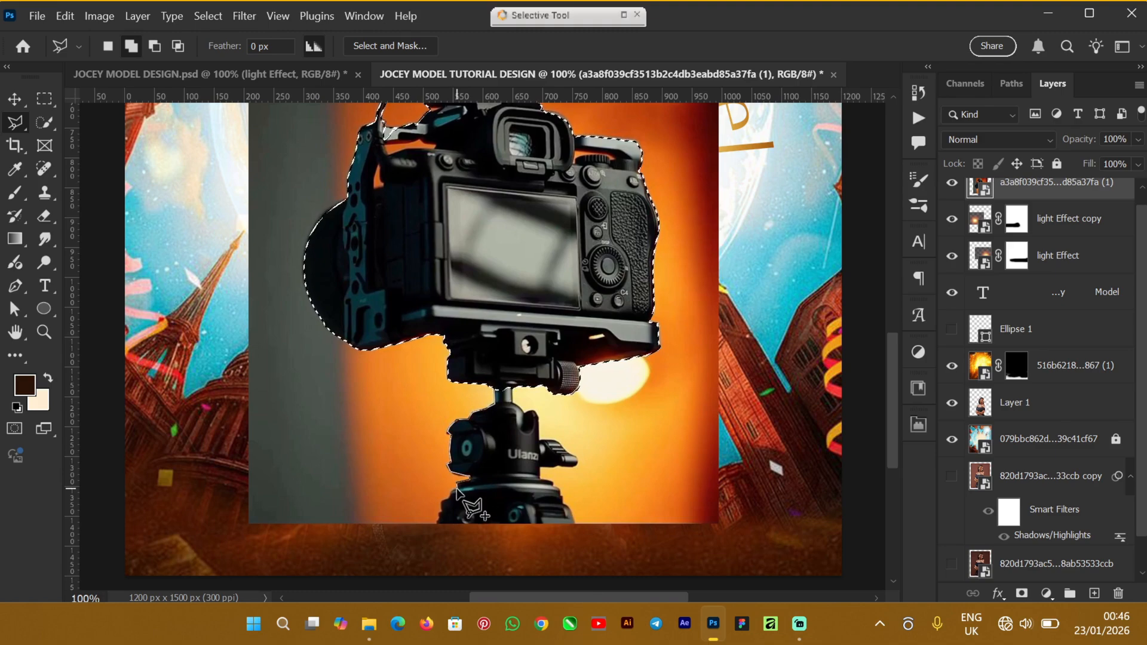
click(436, 525)
click(573, 524)
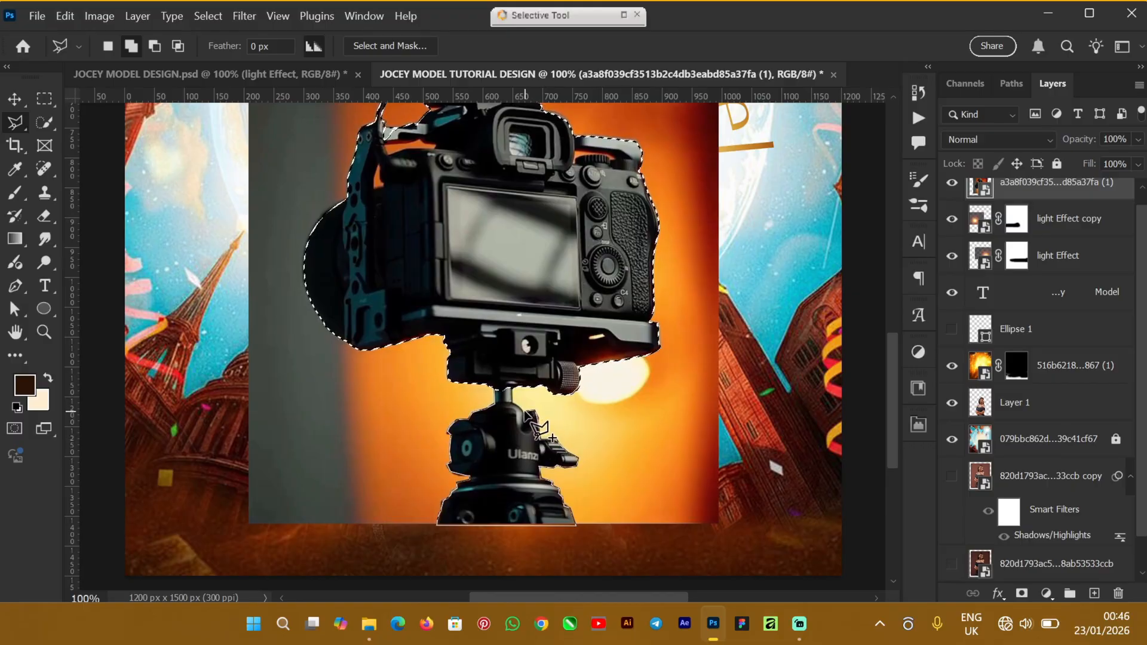
click(505, 346)
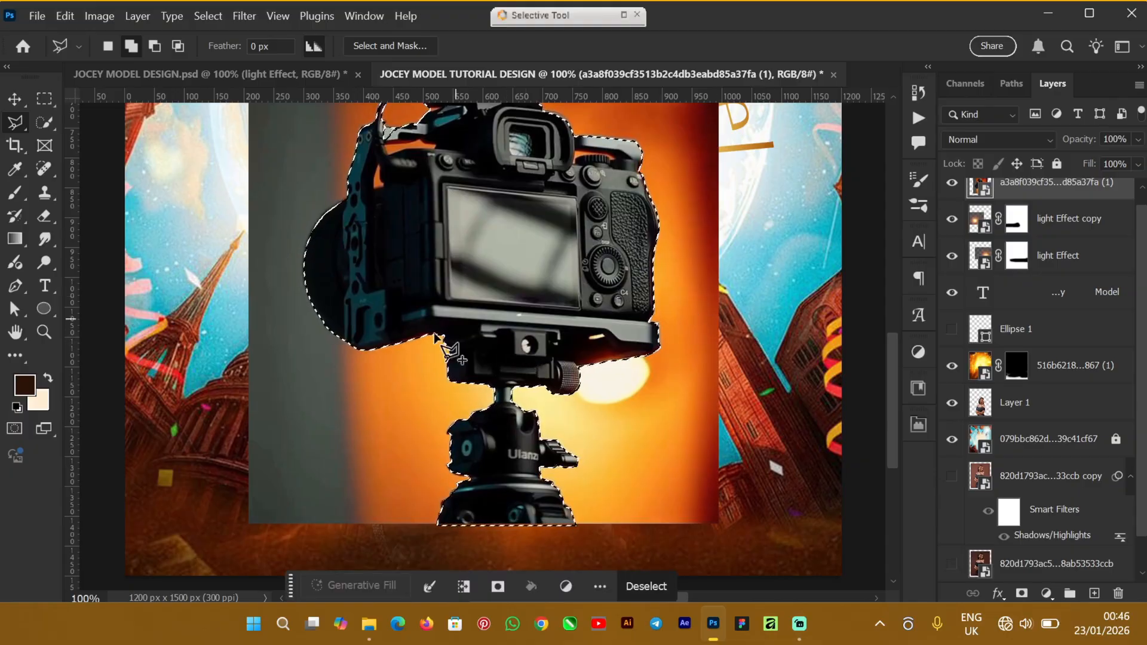
Brush over the area beneath the camera's top-left handle with the Quick Selection tool in add mode
drag(895, 361, 897, 311)
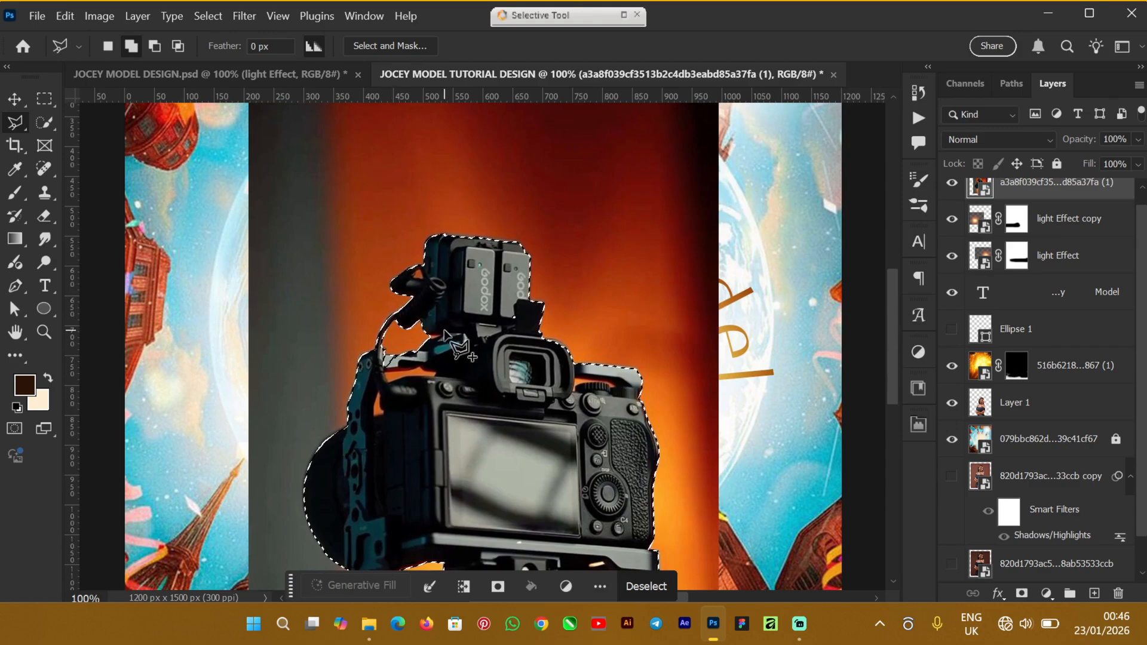
click(46, 120)
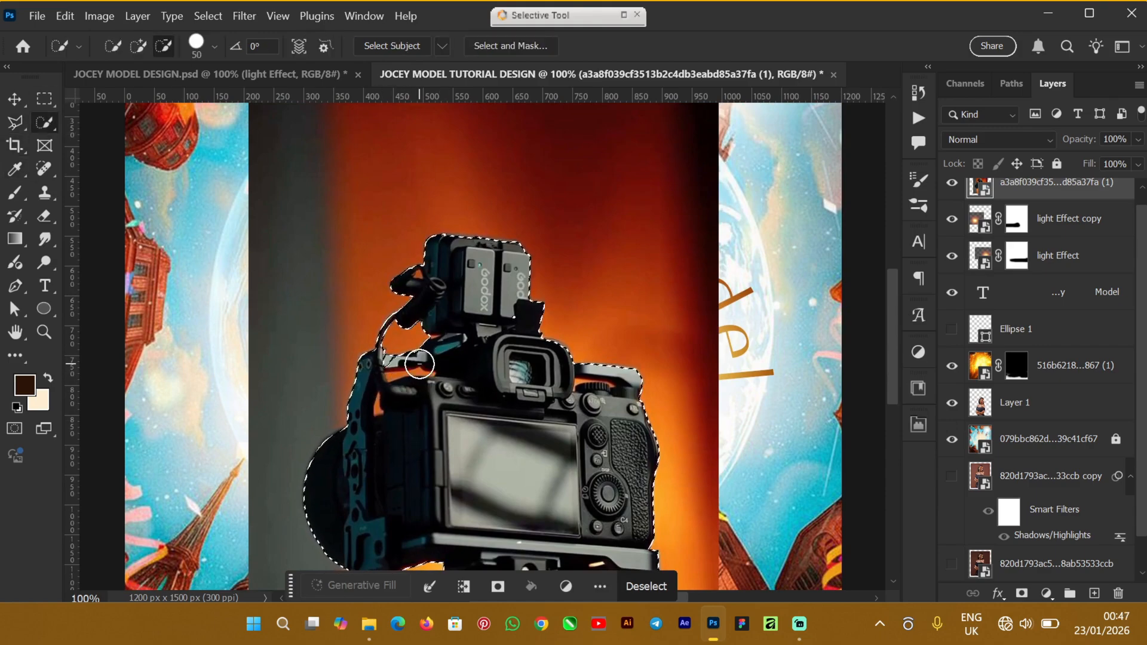
click(138, 46)
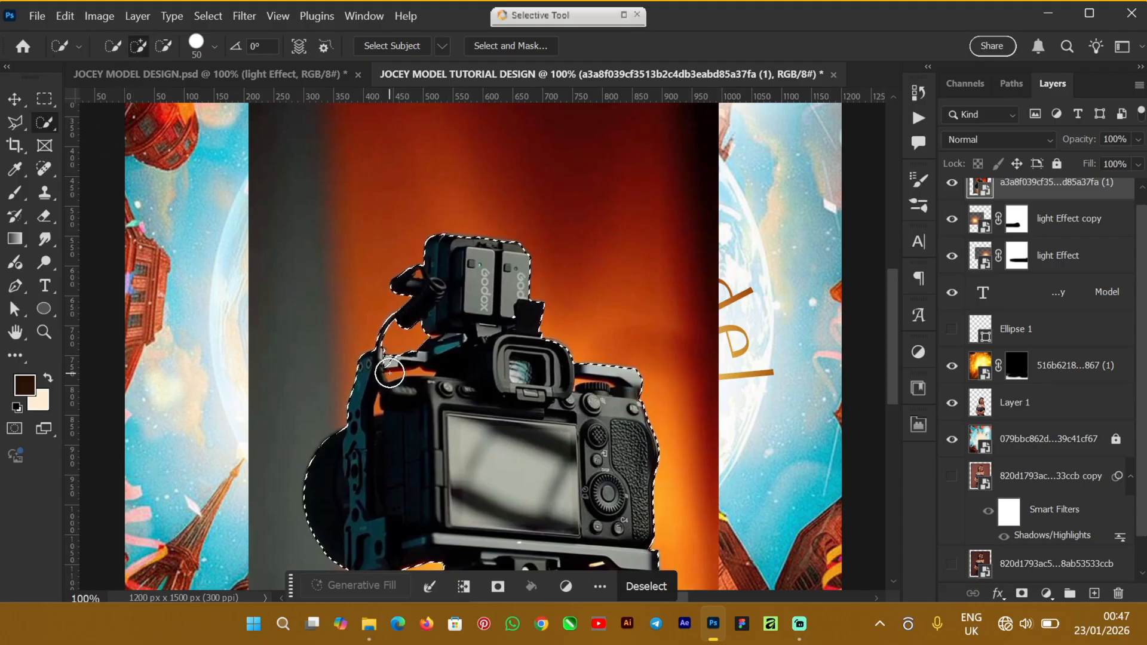
drag(389, 373, 416, 368)
Copy the selected camera and tripod onto a new layer and hide the original camera photo layer
scroll(1141, 251, up, 1)
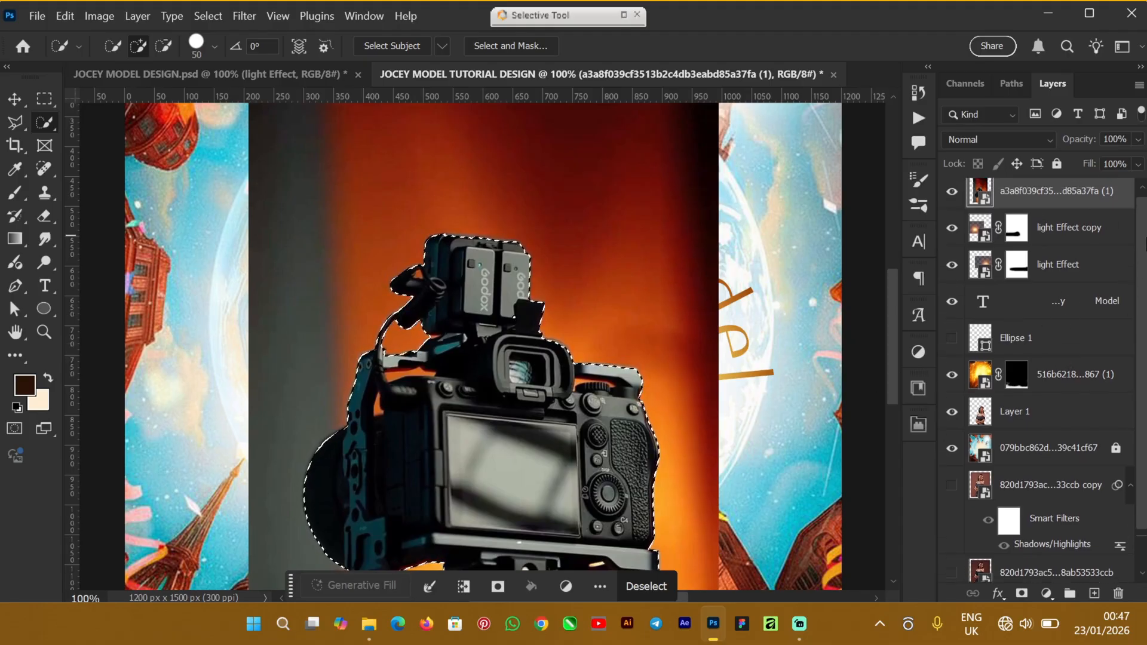
scroll(1144, 244, down, 1)
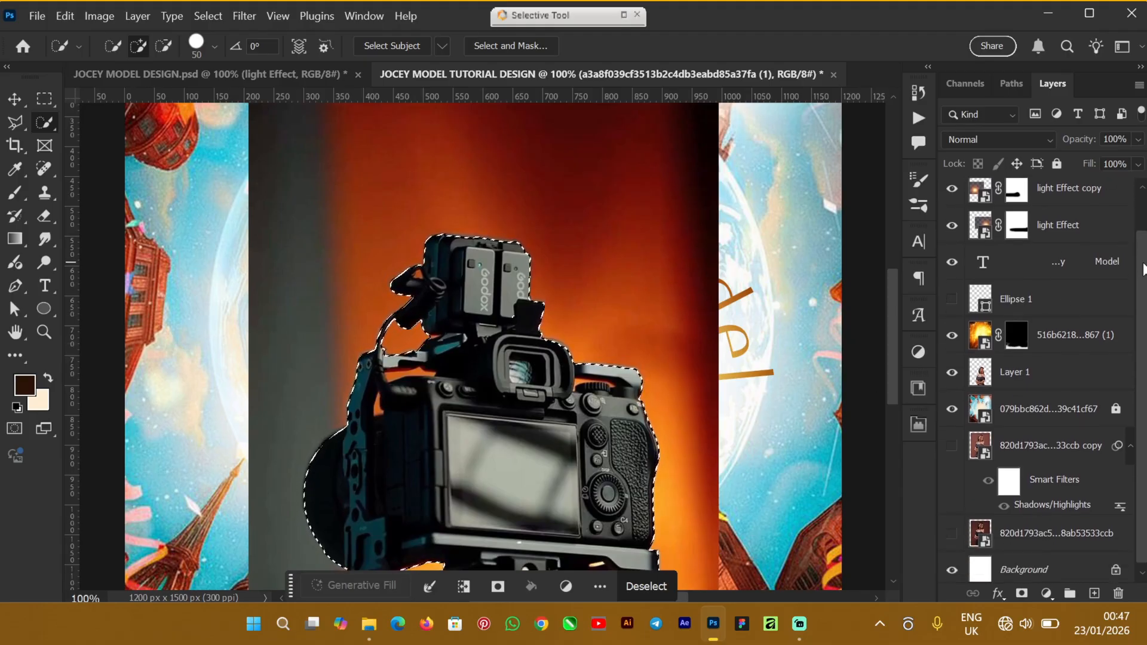
key(ctrl+j)
click(952, 233)
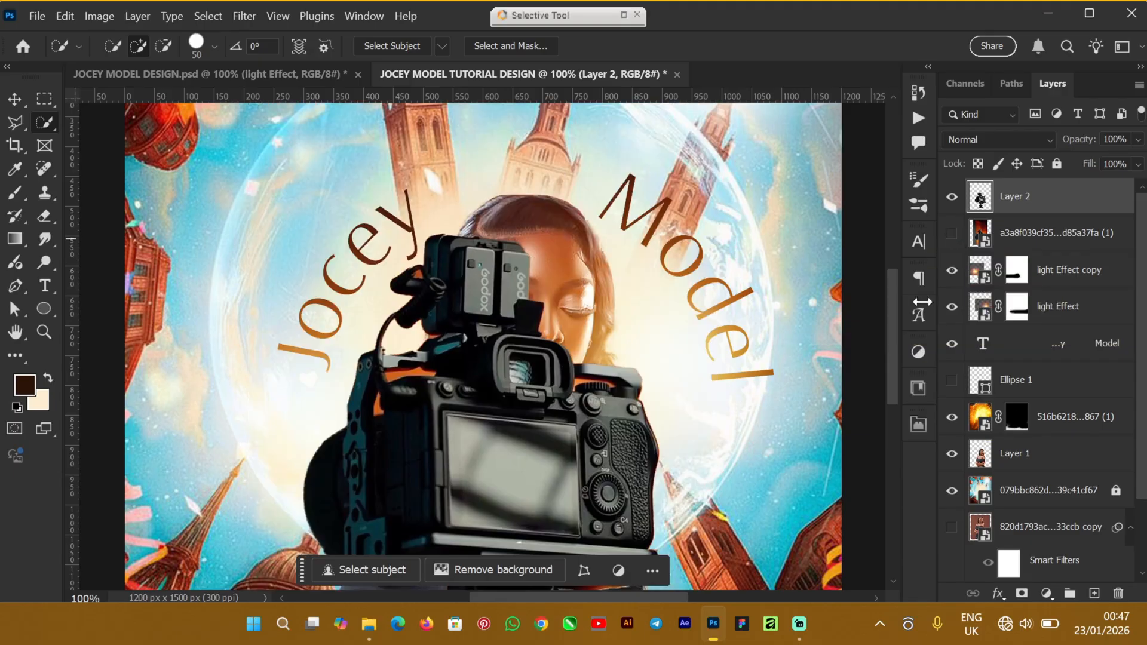
Outline the small orange remnant inside the camera cage's left side with the Polygonal Lasso, delete it, and deselect
click(15, 123)
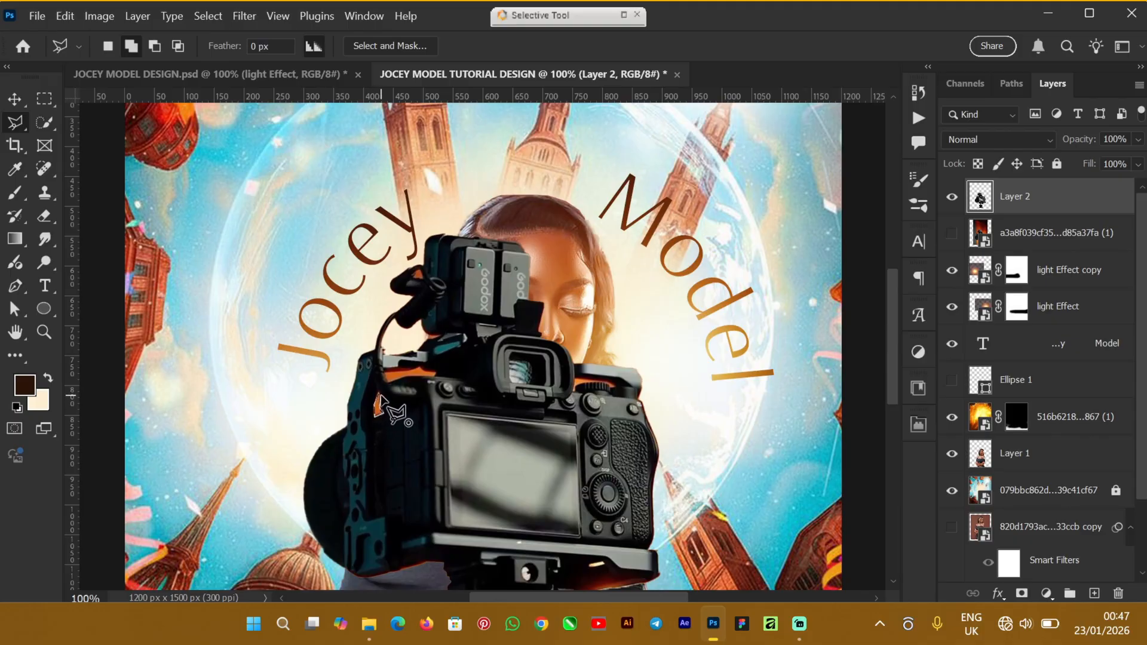
click(381, 397)
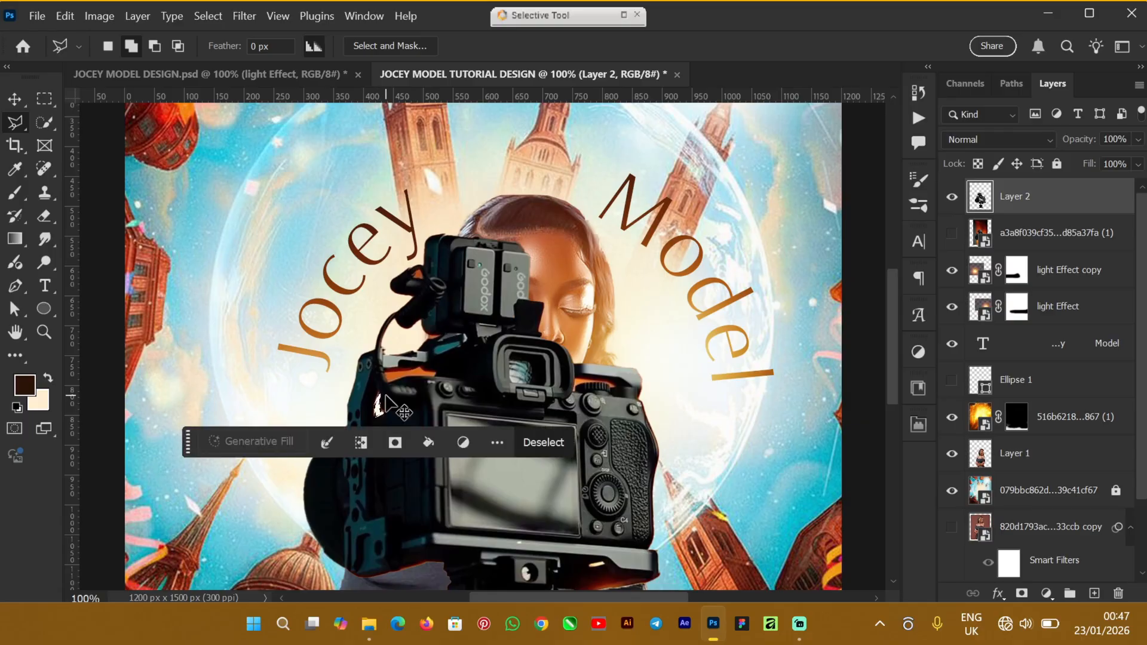
key(ctrl+d)
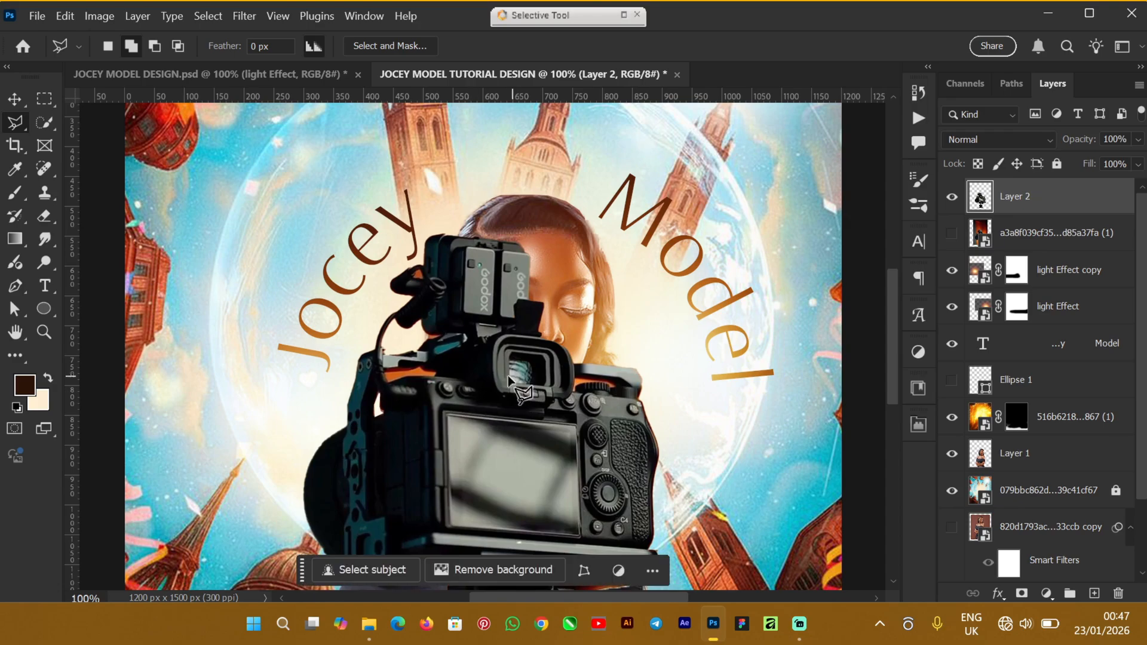
Outline the orange strip beneath the camera's top-left handle with the Polygonal Lasso, delete it, and deselect
click(385, 379)
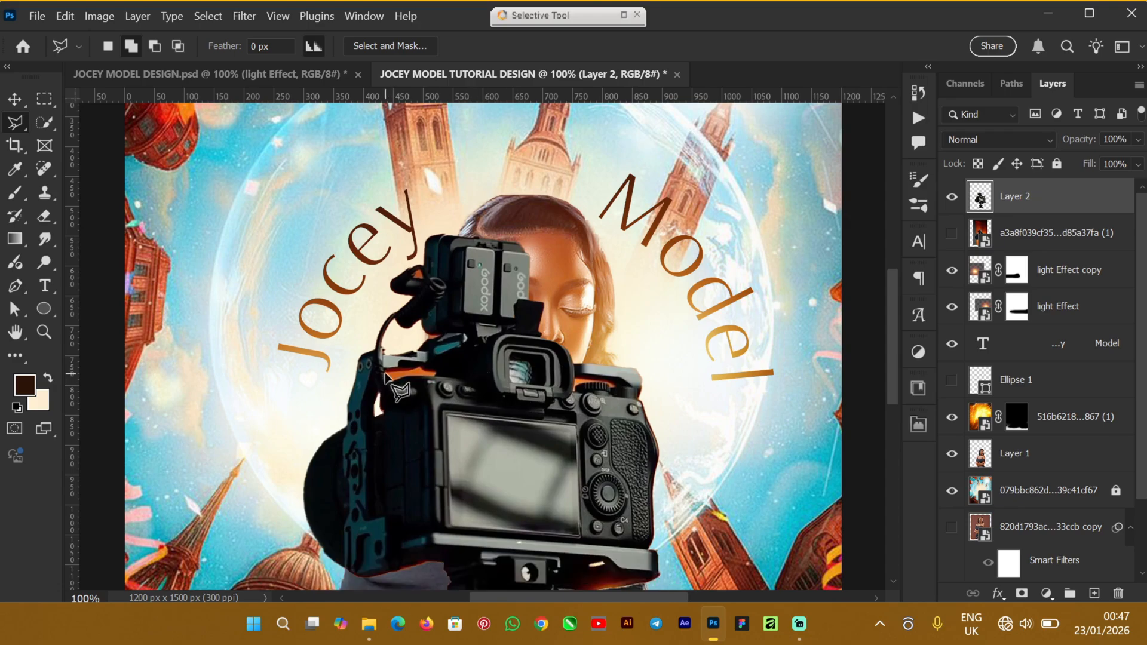
click(419, 368)
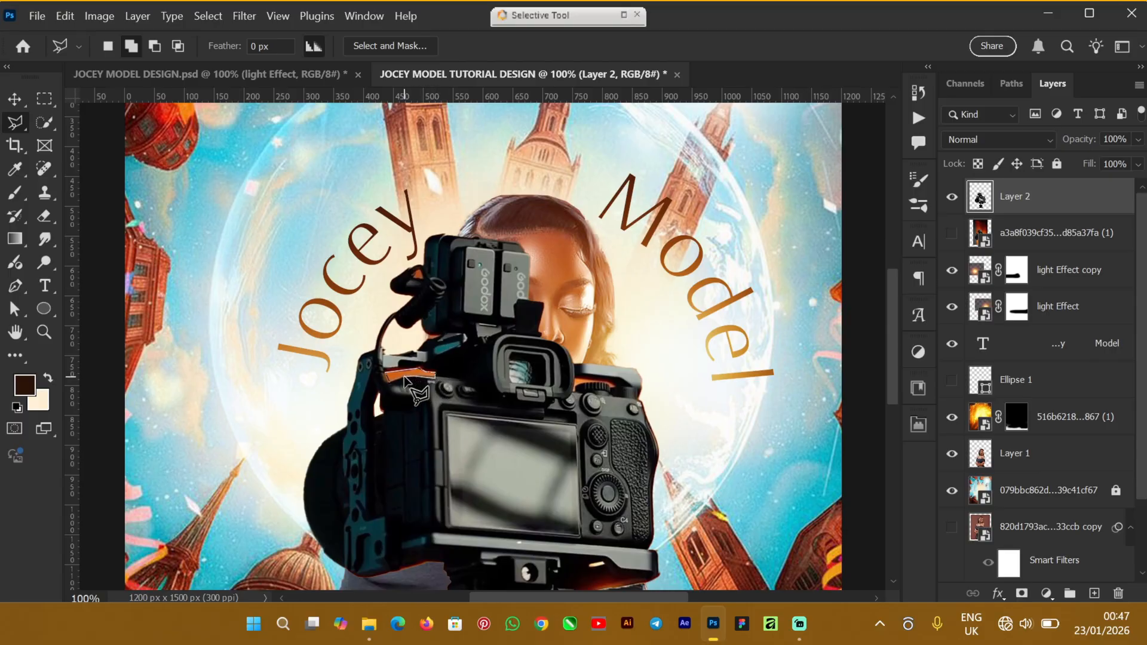
click(388, 385)
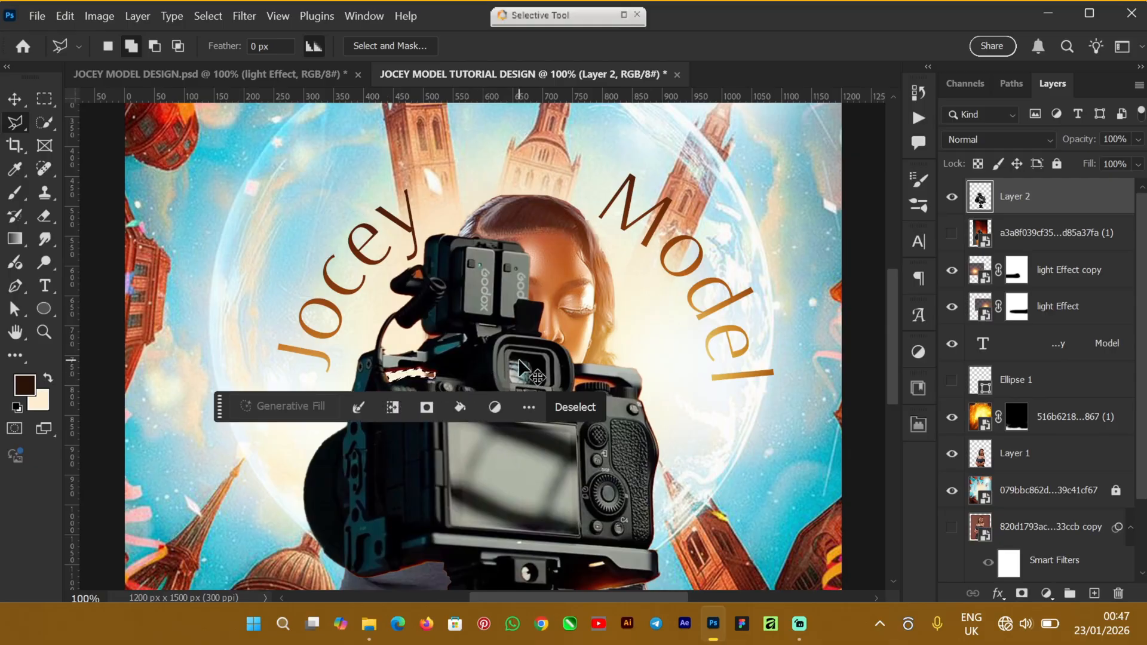
key(Delete)
key(ctrl+d)
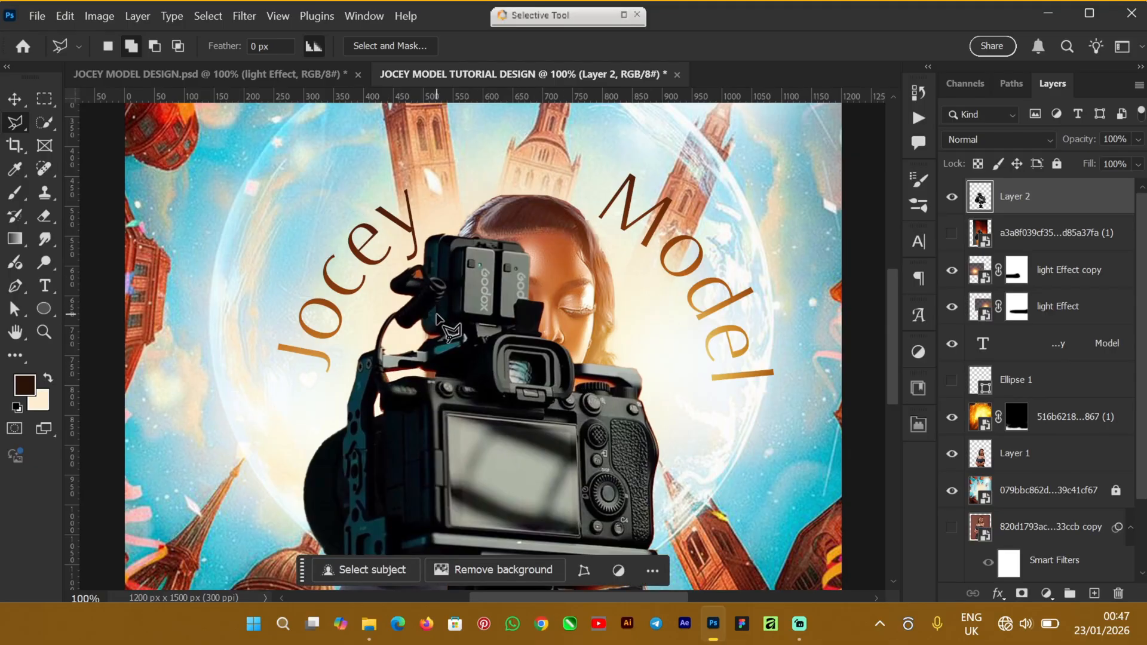
Delete the small orange remnant between the cable connector and the battery pack, and clear the selection
click(412, 277)
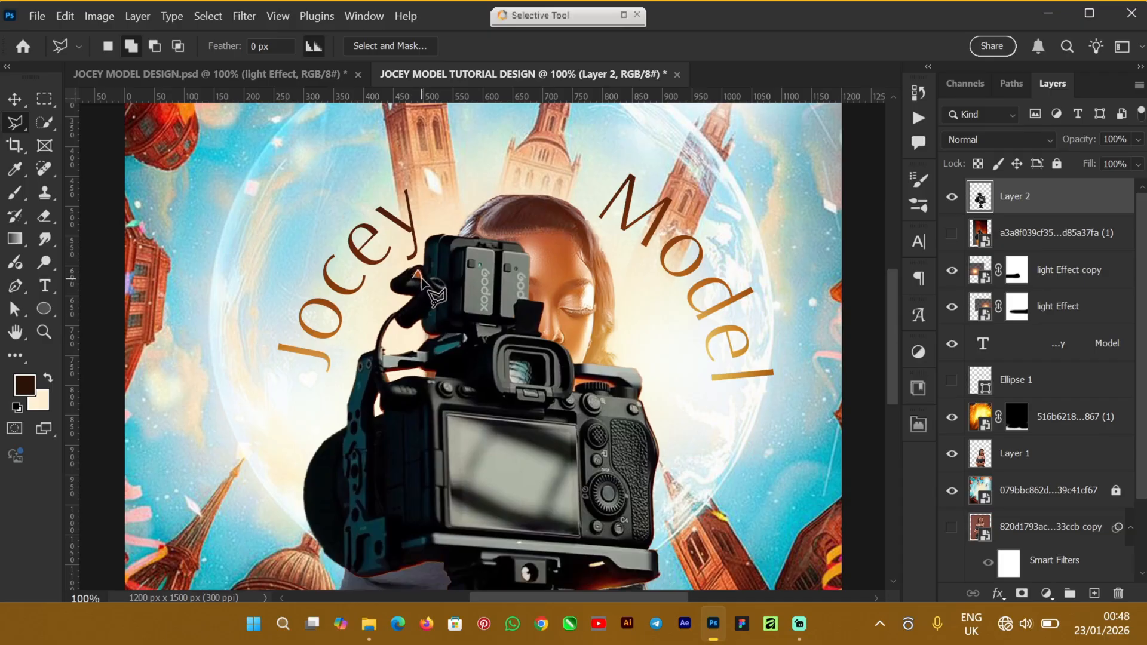
click(414, 276)
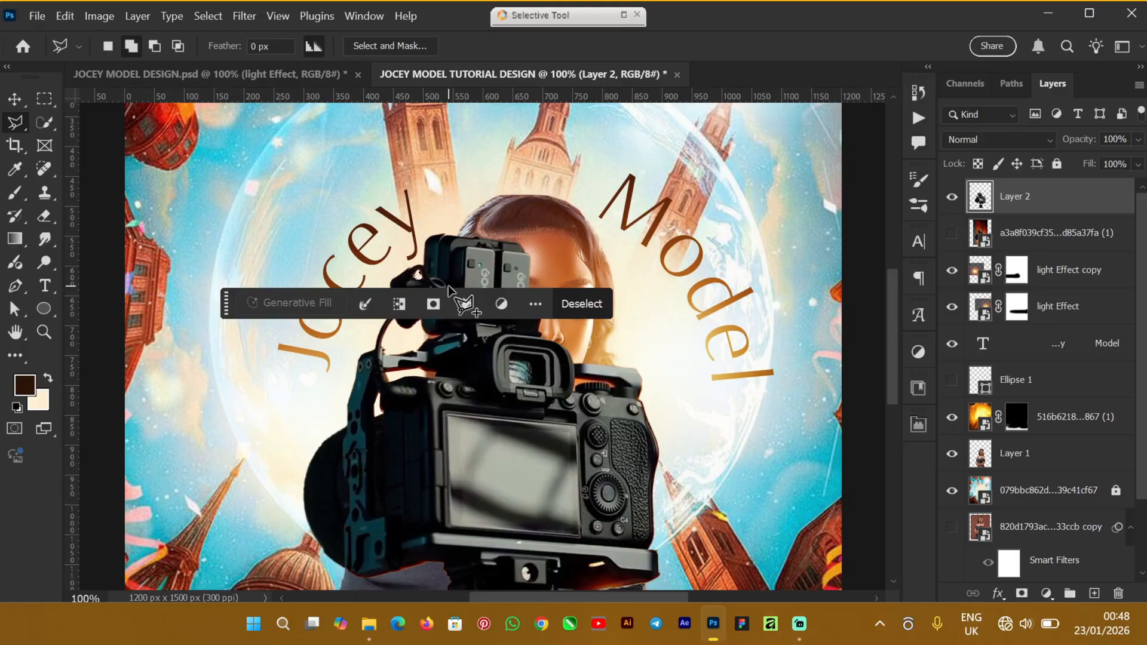
key(Delete)
key(ctrl+d)
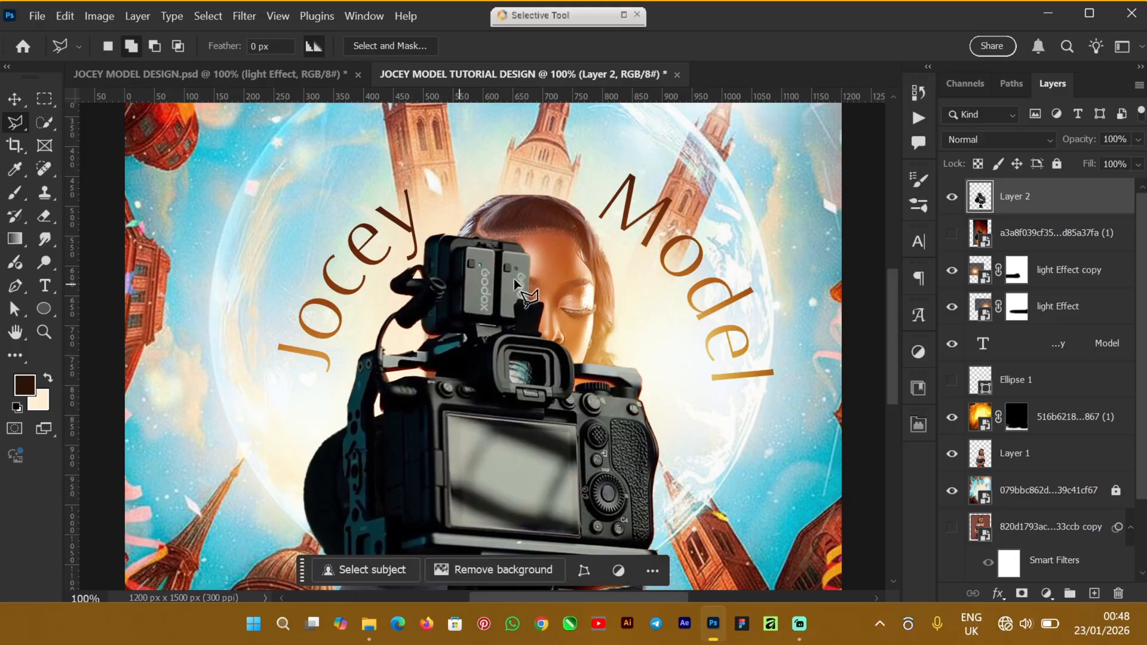
Trace the orange gap above the dial beside the viewfinder with the Polygonal Lasso, delete it, and deselect
click(577, 391)
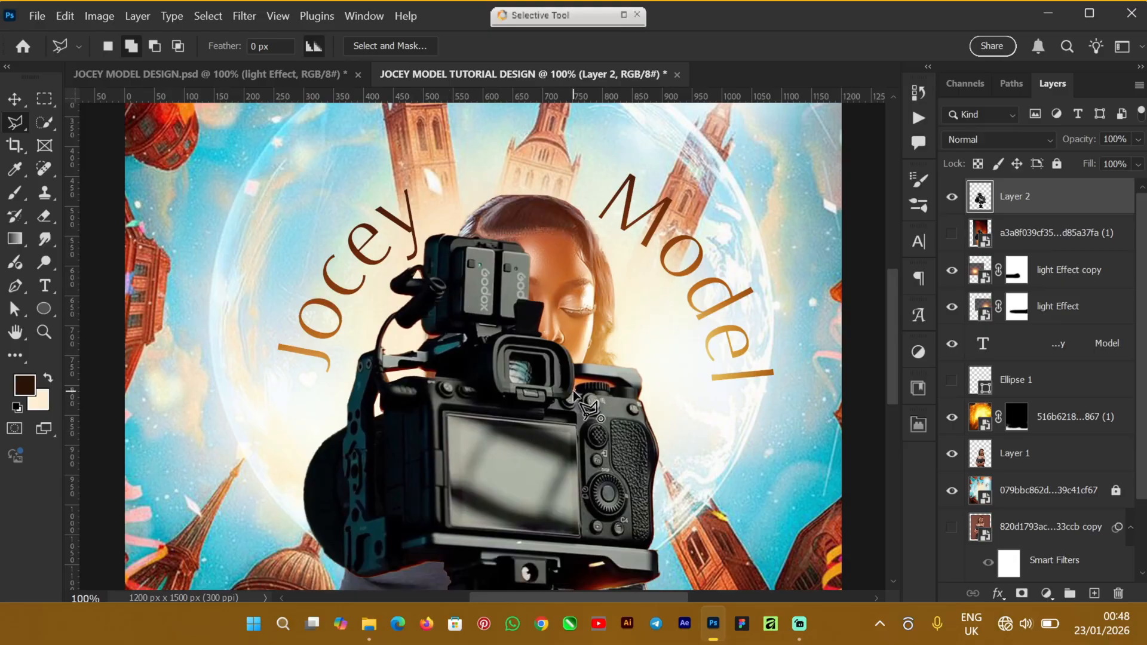
click(574, 390)
click(577, 381)
click(576, 381)
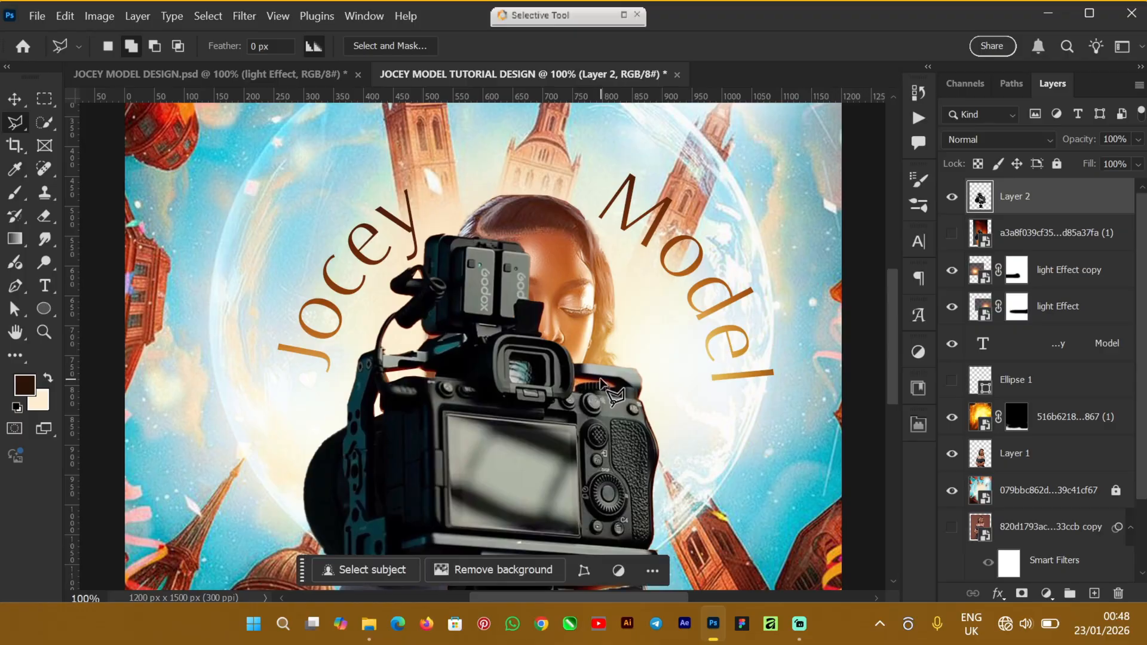
click(573, 392)
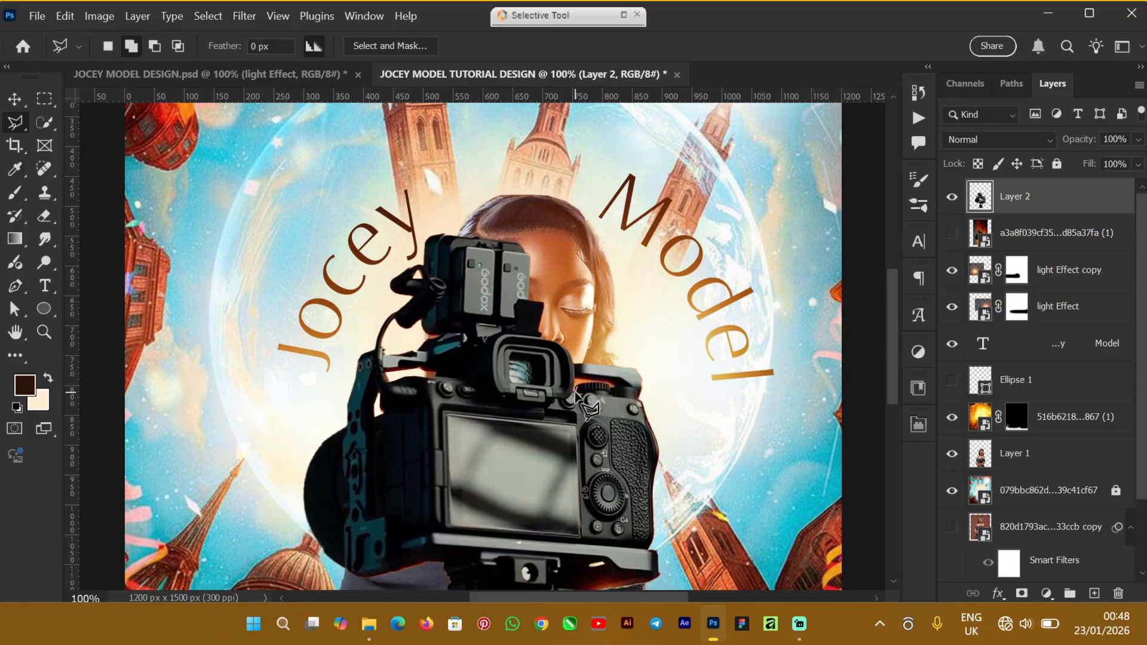
click(574, 392)
click(576, 388)
click(576, 382)
click(611, 386)
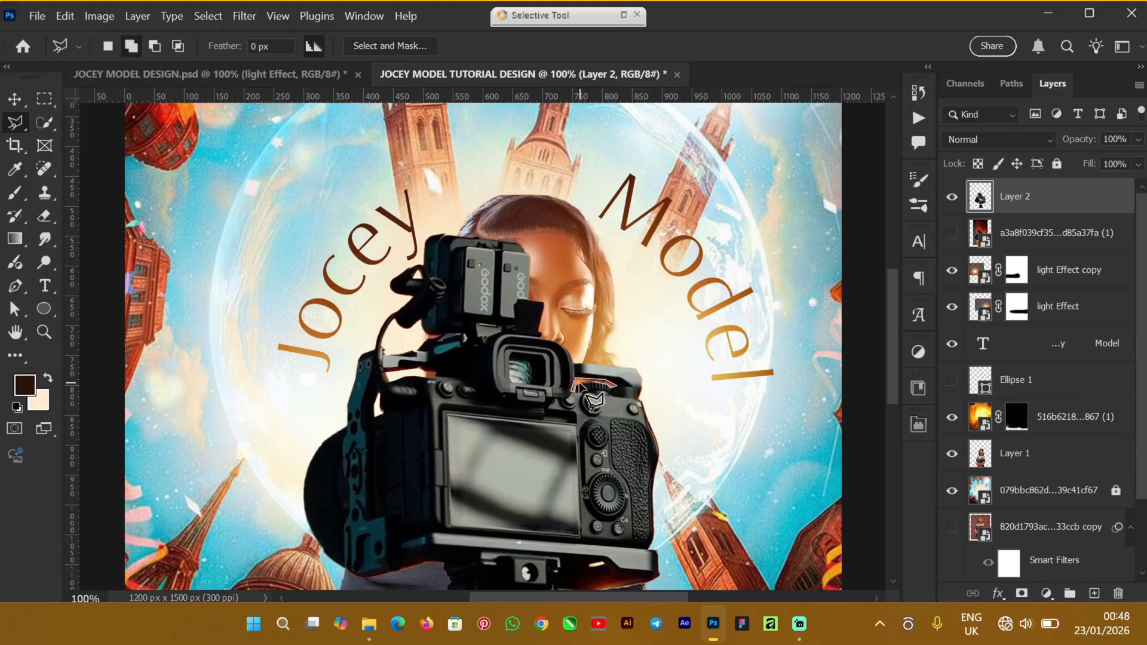
click(577, 386)
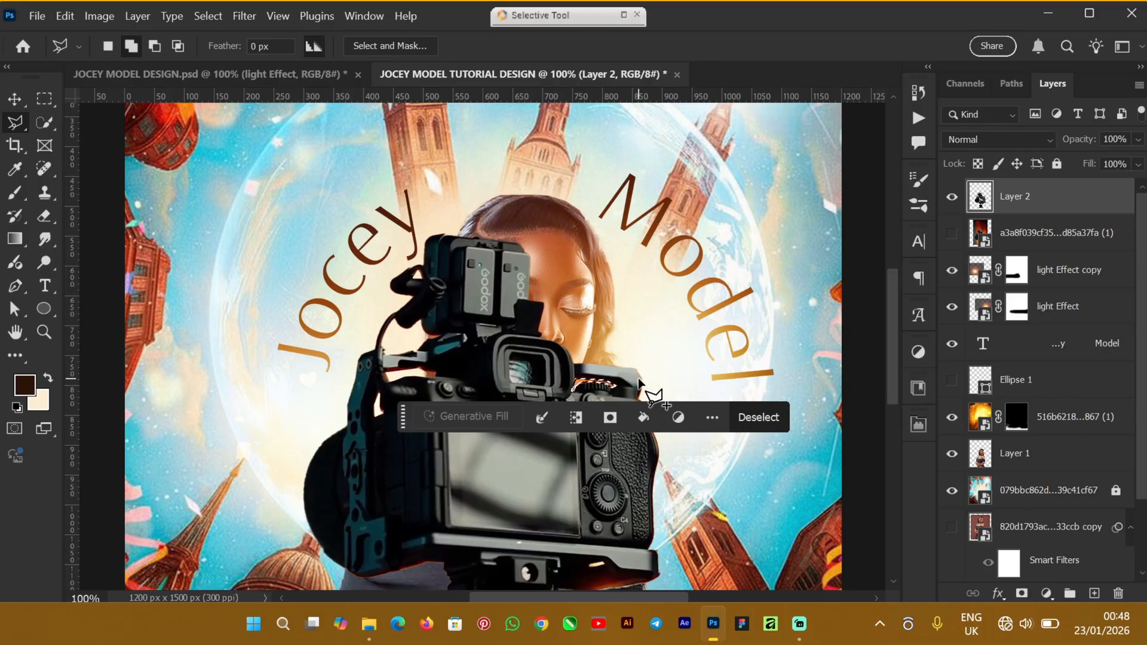
key(ctrl+d)
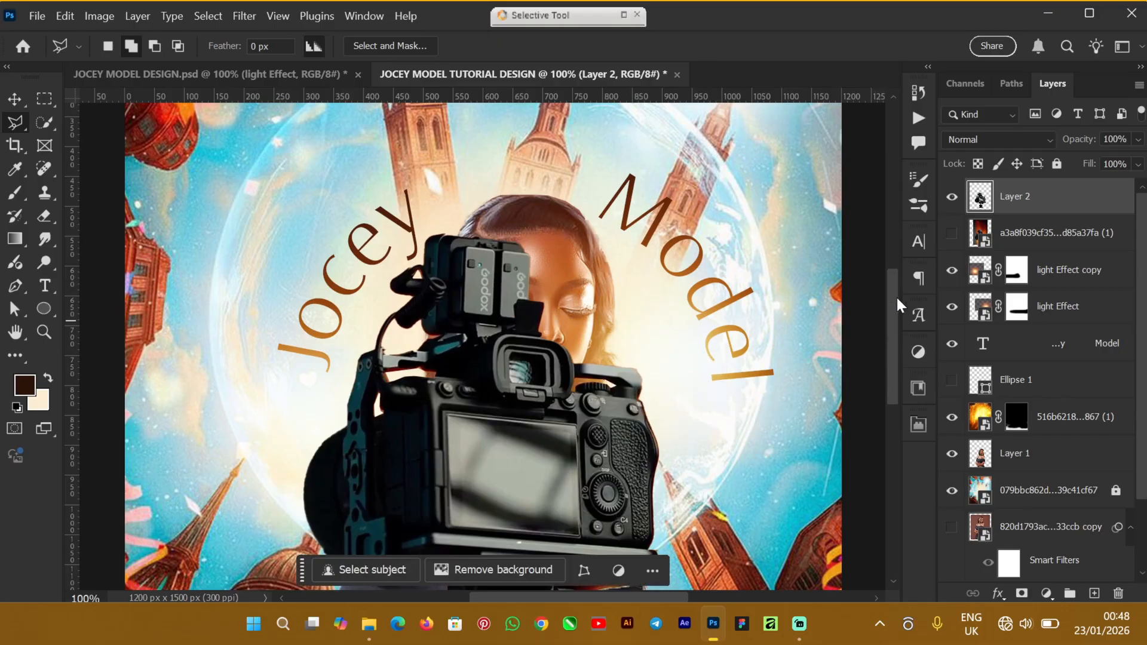
scroll(890, 314, down, 5)
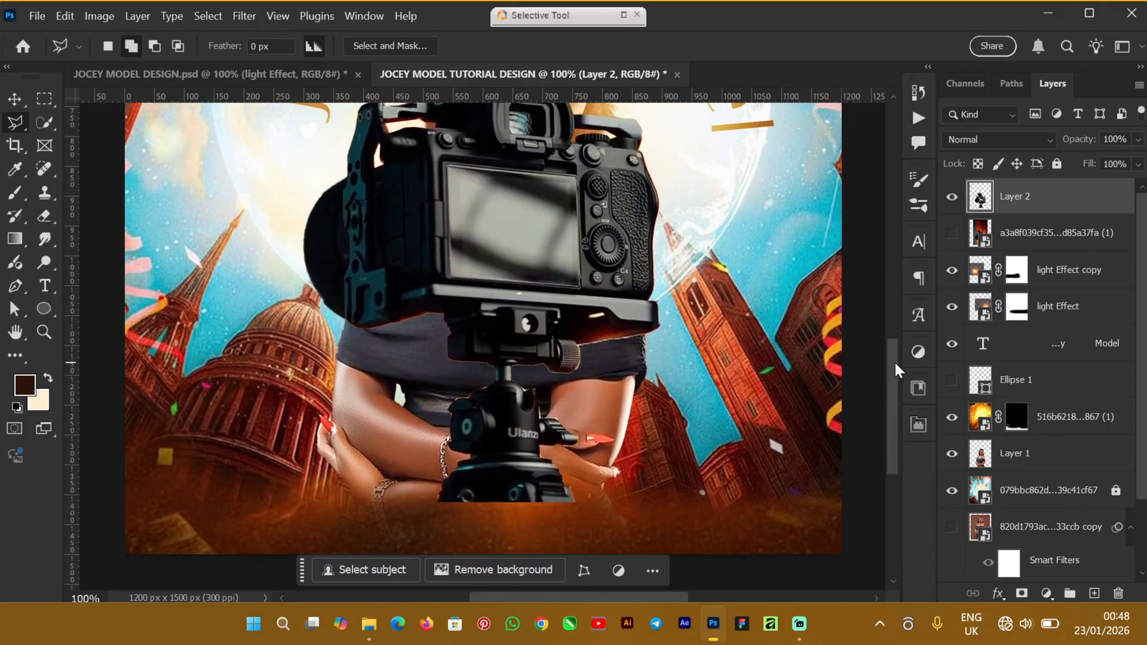
drag(894, 360, 901, 304)
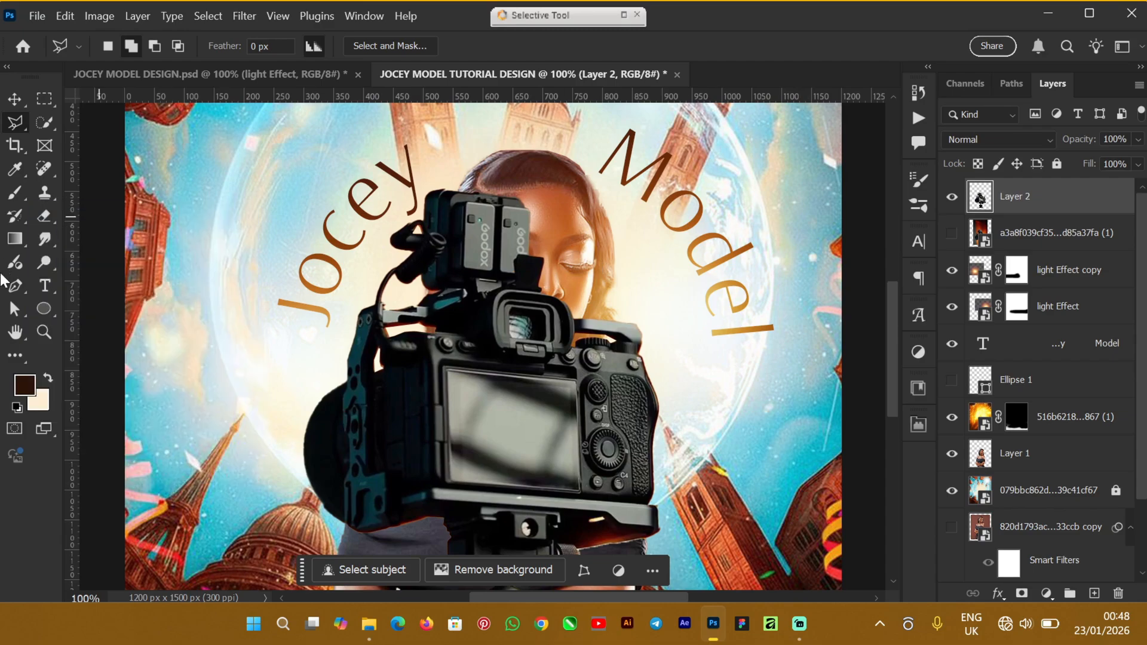
Scale the cut-out camera on Layer 2 down to about 63% and flip it horizontally
click(15, 100)
mouse_move(895, 319)
mouse_down()
mouse_move(891, 349)
mouse_move(890, 317)
mouse_up()
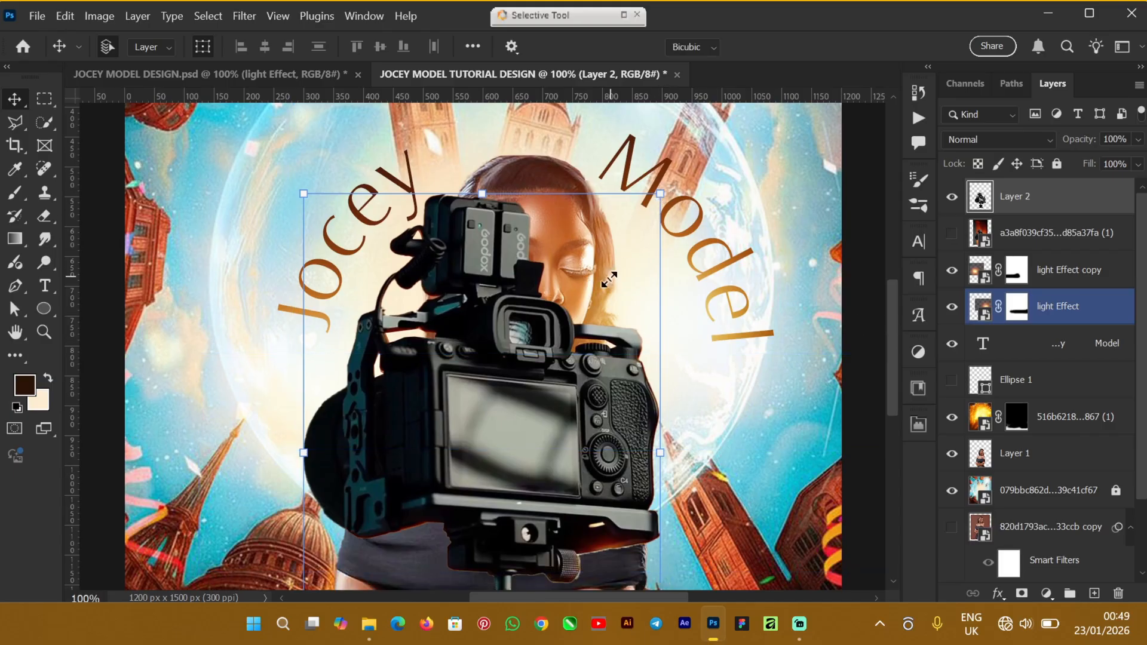
drag(661, 194, 529, 386)
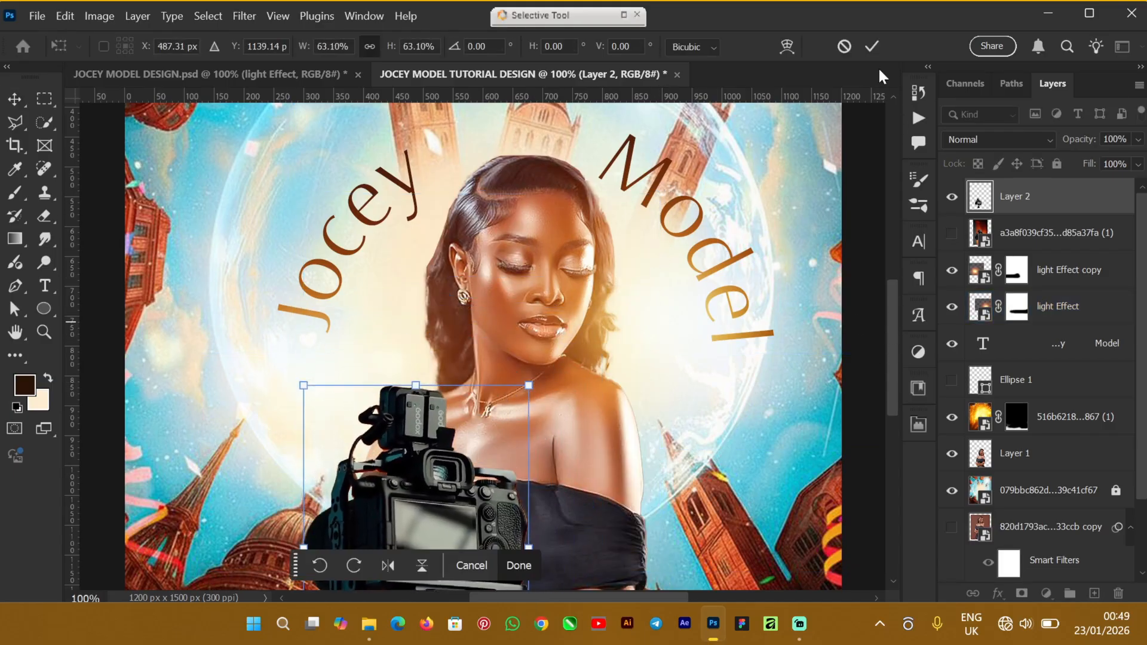
right_click(450, 484)
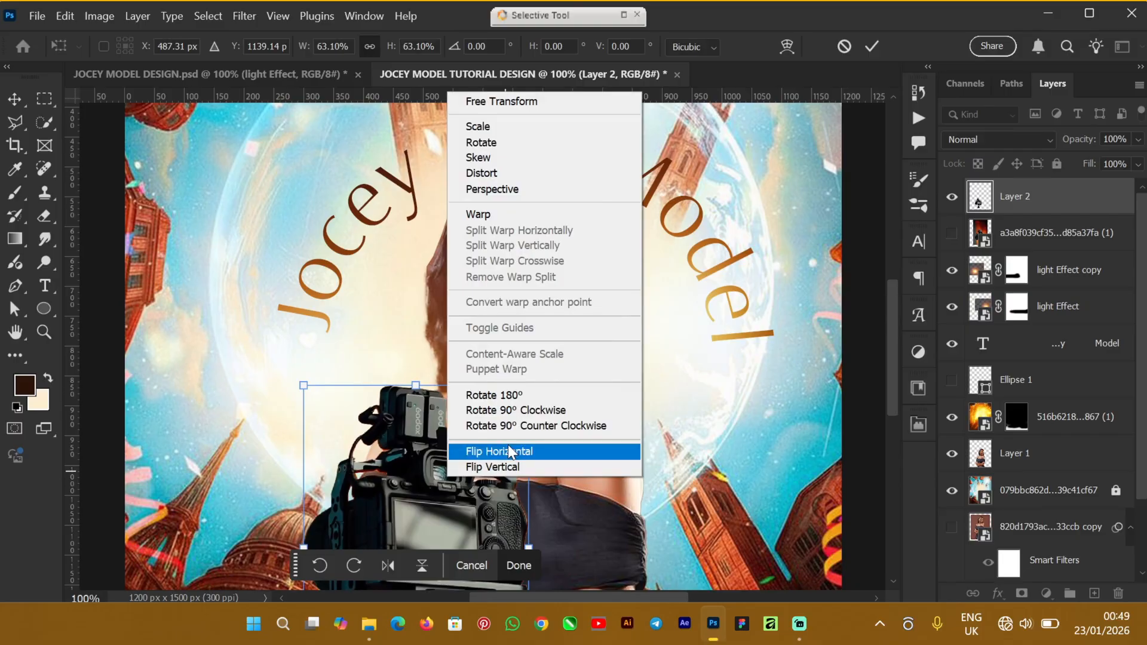
click(512, 450)
key(Return)
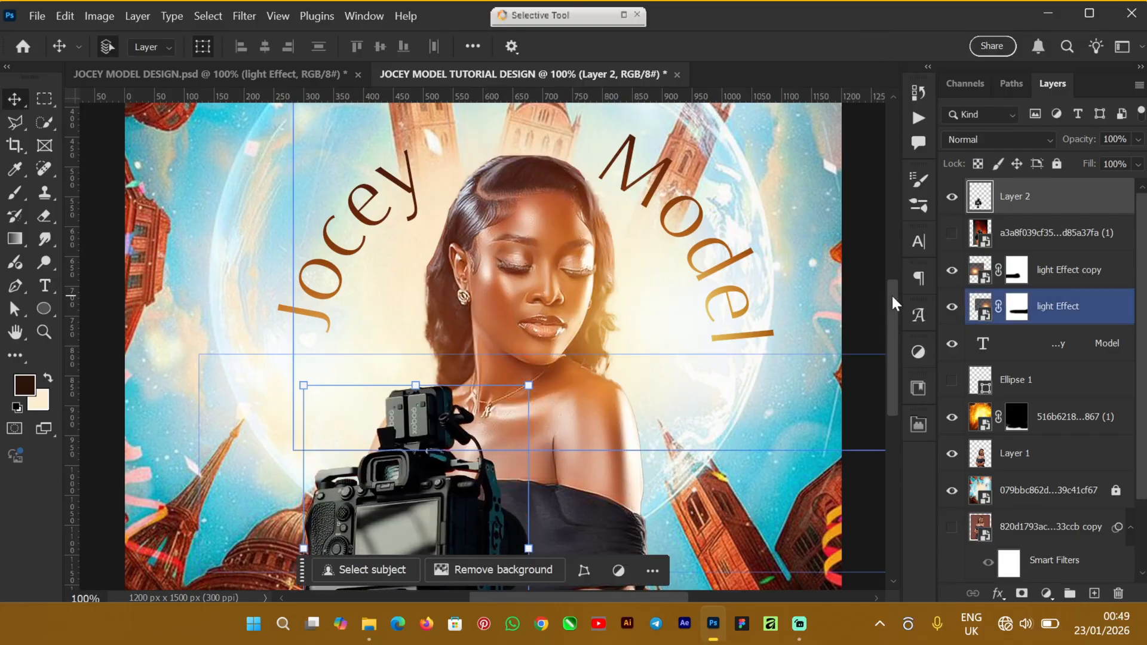
Move the tripod camera into the poster's bottom-left corner beside the model, shrink it further, apply the transform, and deselect the layer
drag(891, 293, 860, 357)
drag(454, 373, 288, 446)
drag(375, 273, 327, 342)
drag(256, 451, 242, 429)
key(Return)
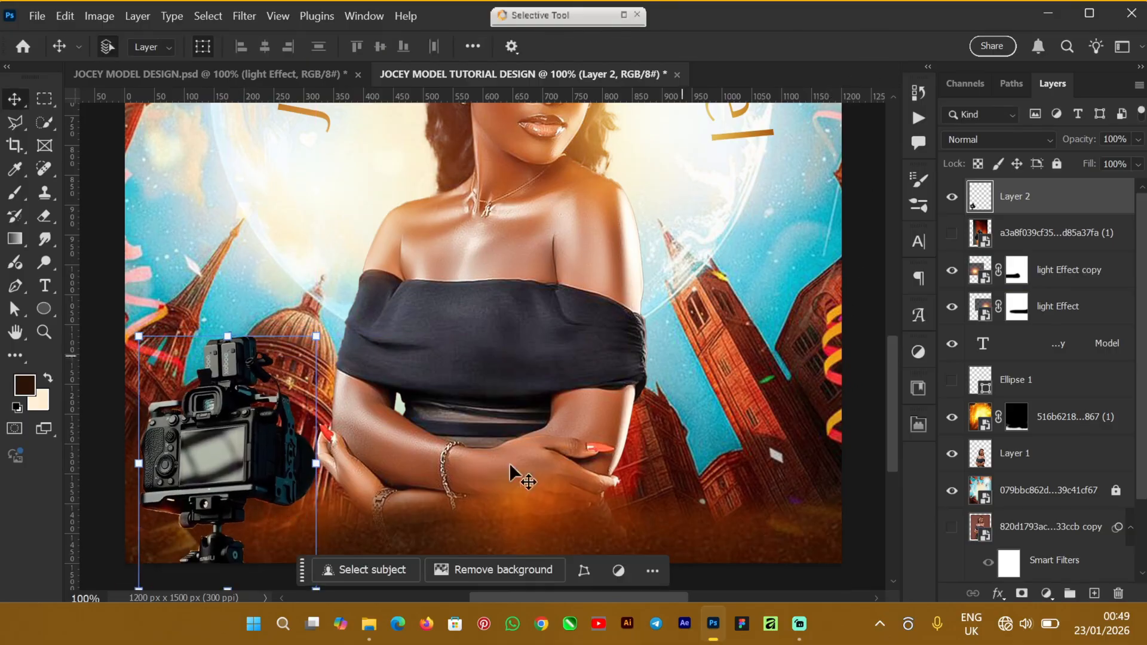
key(ctrl+minus)
key(ctrl+minus)
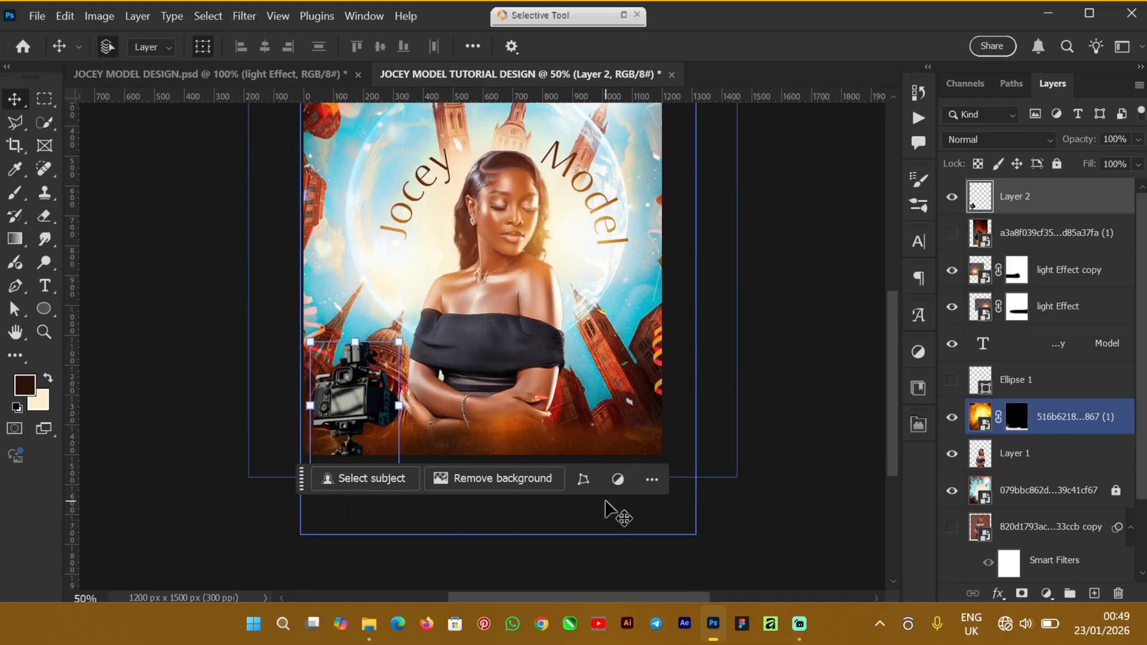
drag(350, 417, 348, 408)
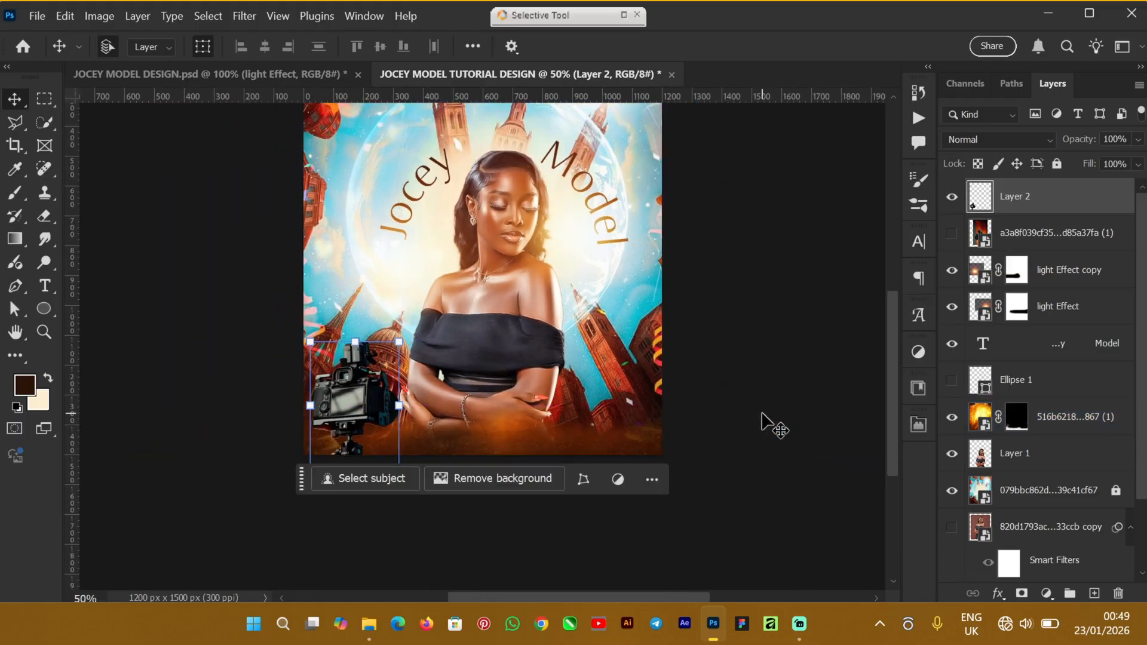
click(763, 419)
Place the photo 1b978dbaab62a500d6915617c0cc43bb from the JOCEY MODEL resources folder onto the poster and shift it slightly upward
click(371, 625)
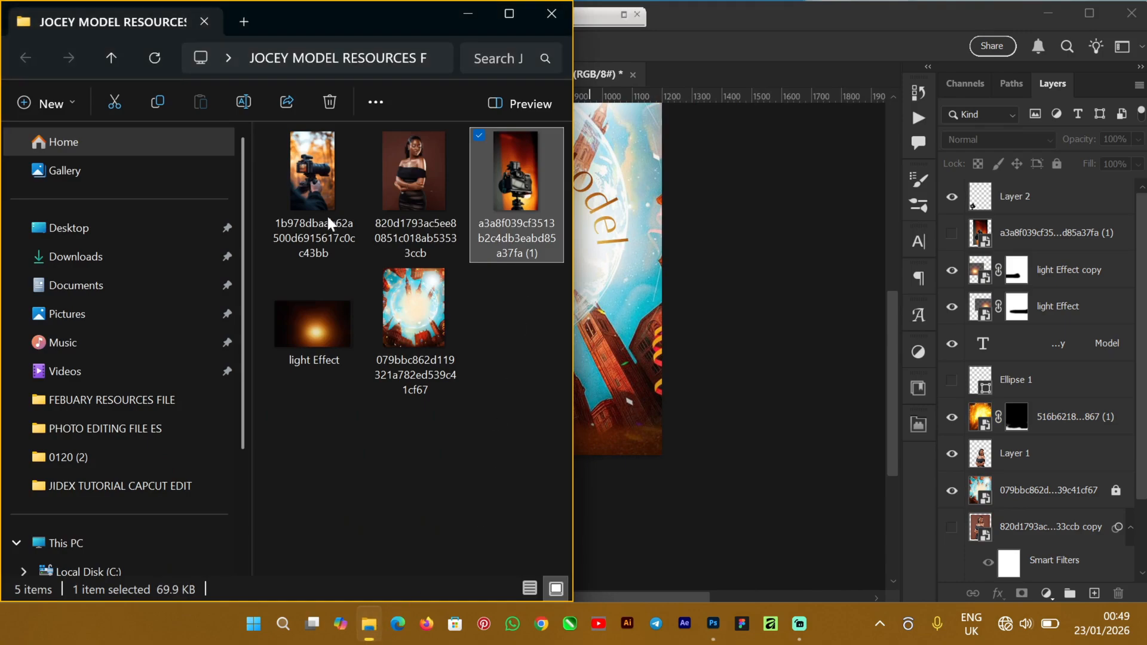
click(308, 191)
drag(307, 191, 719, 366)
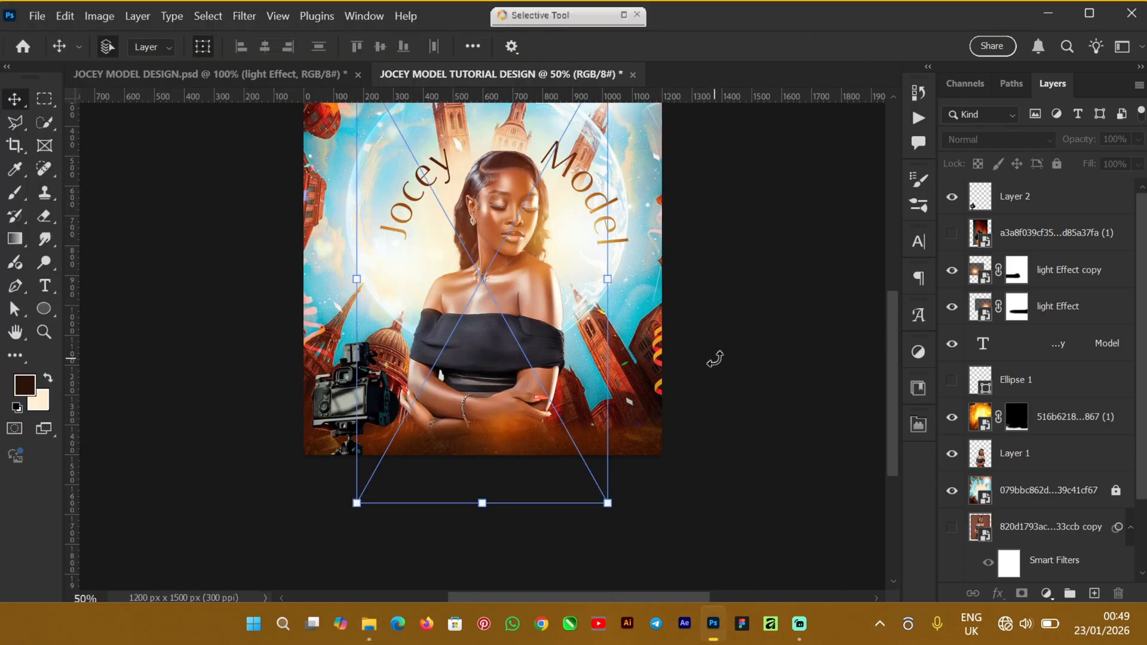
drag(532, 377, 532, 329)
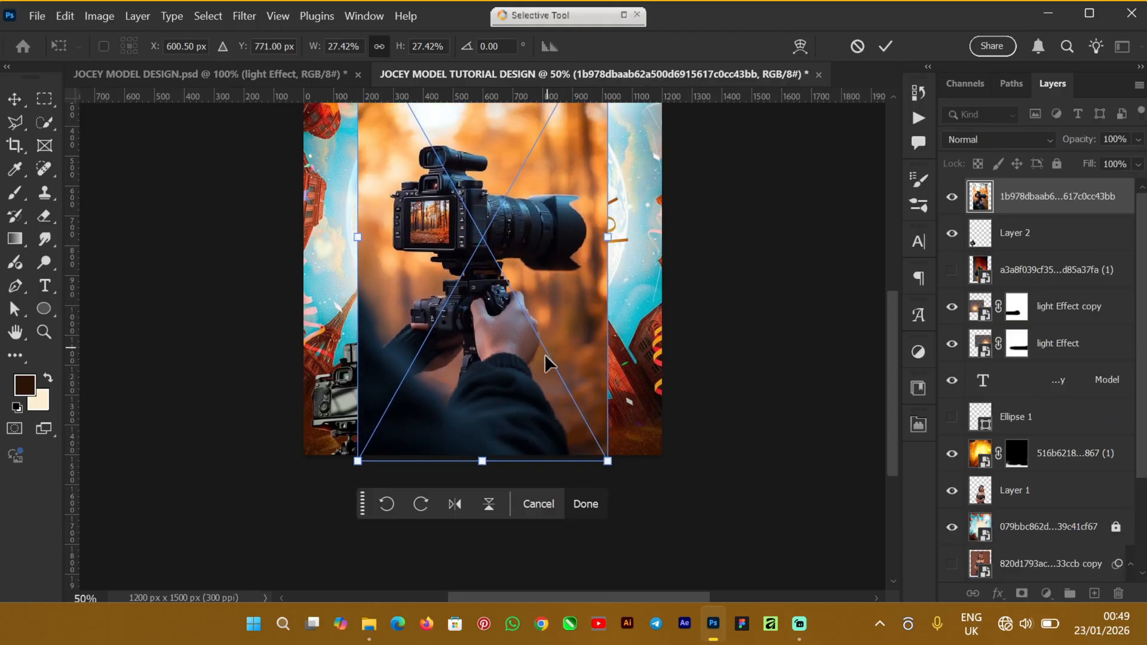
click(886, 46)
Select the placed photo's subject, then extend the selection over the blurred shoulder and missing sleeve areas with Polygonal Lasso and Quick Selection
click(376, 478)
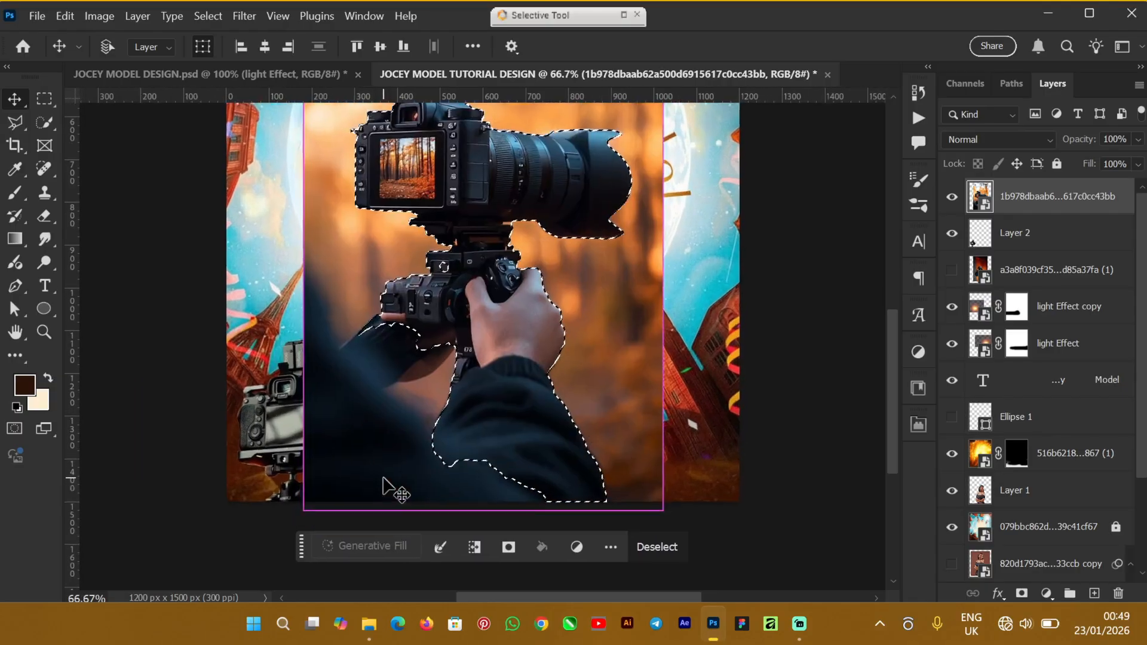
key(ctrl+plus)
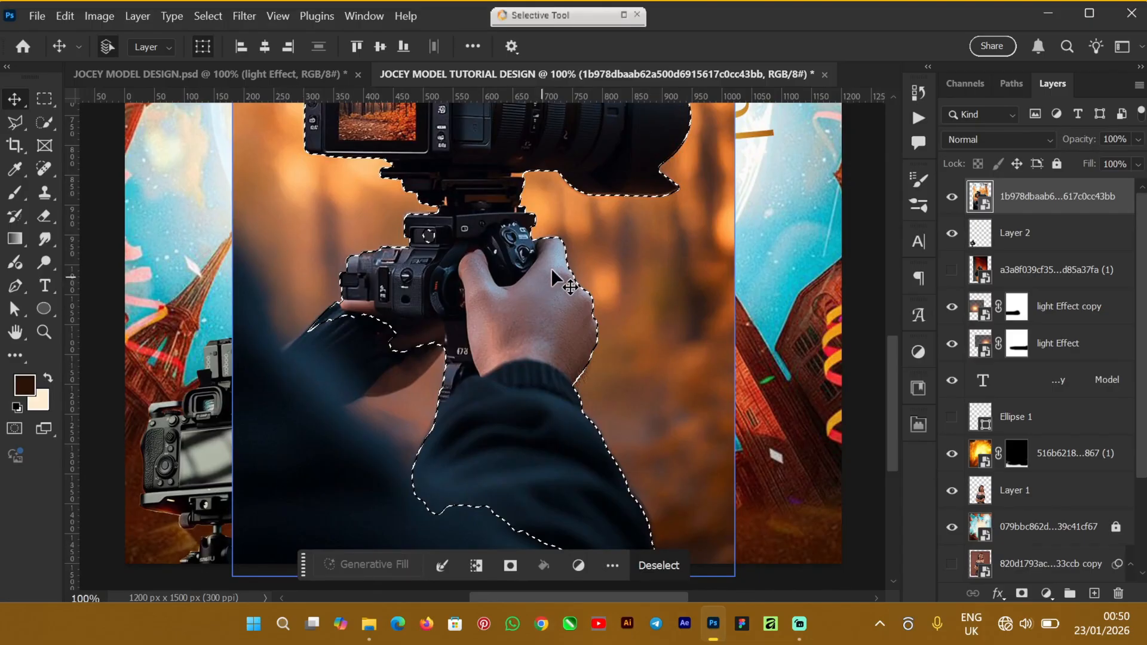
click(22, 127)
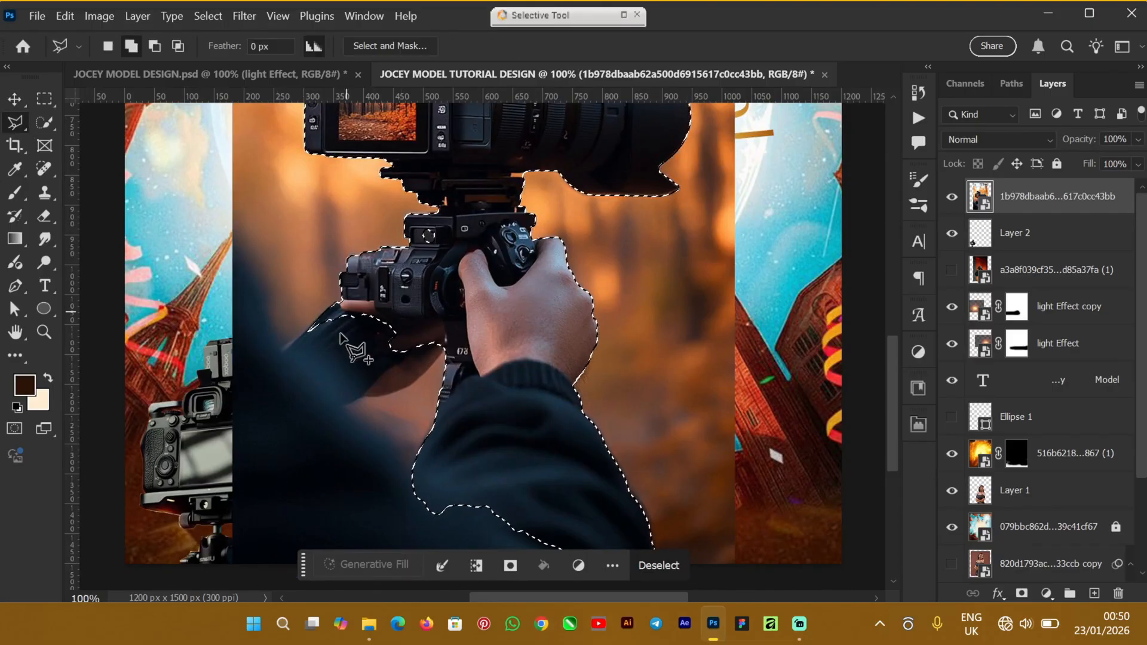
click(309, 329)
click(279, 353)
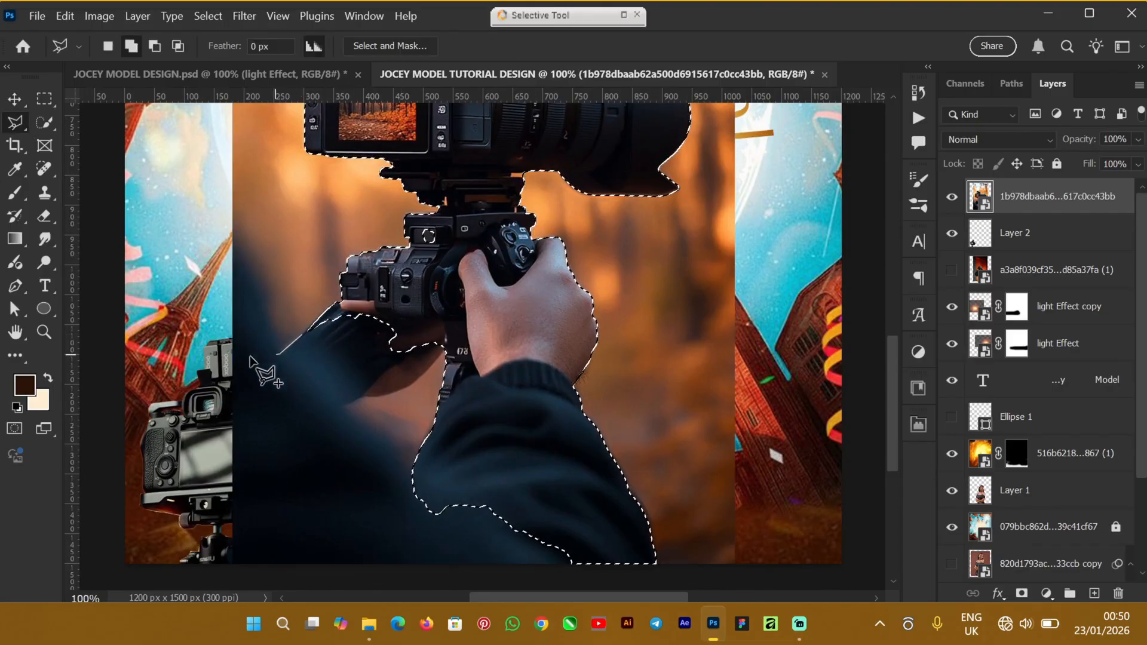
click(232, 339)
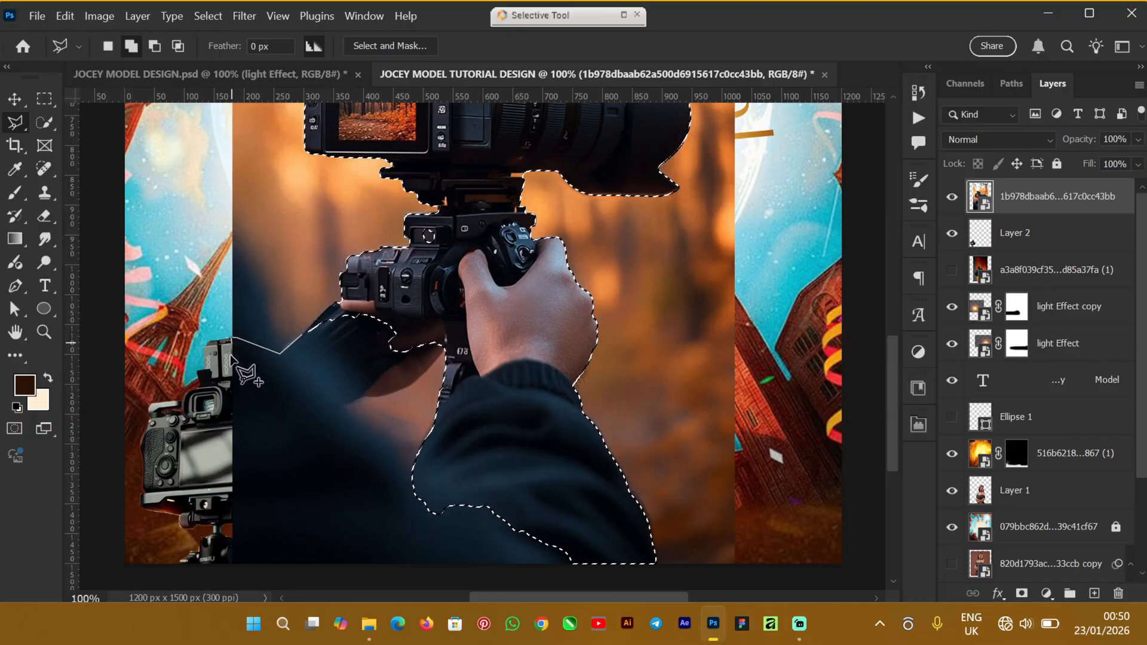
click(235, 563)
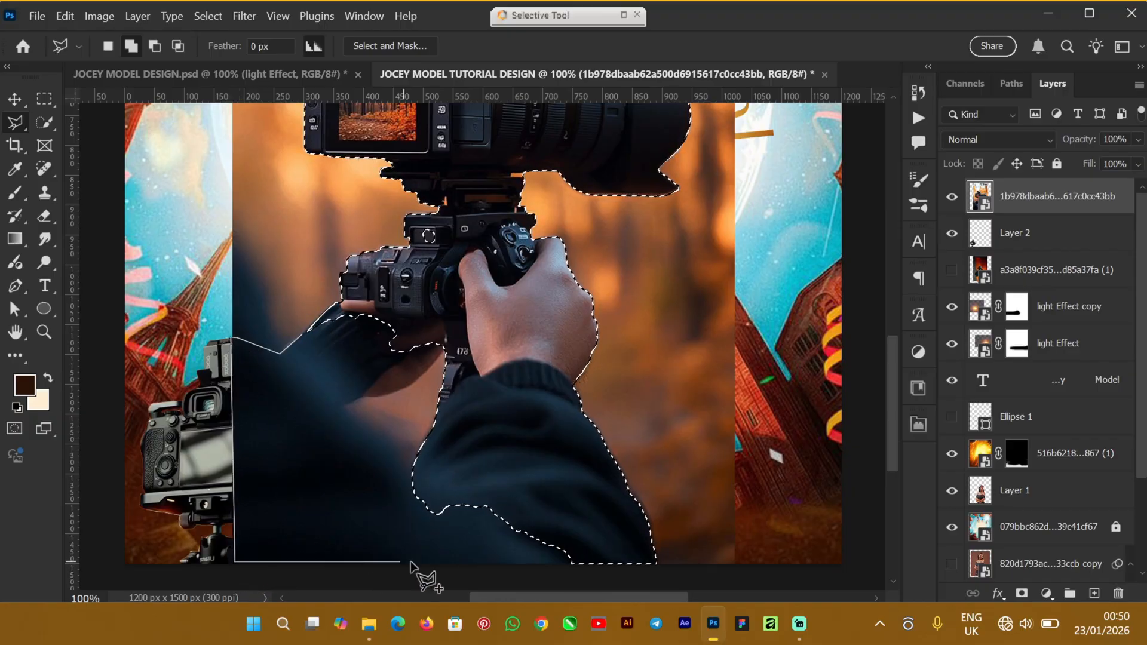
click(568, 564)
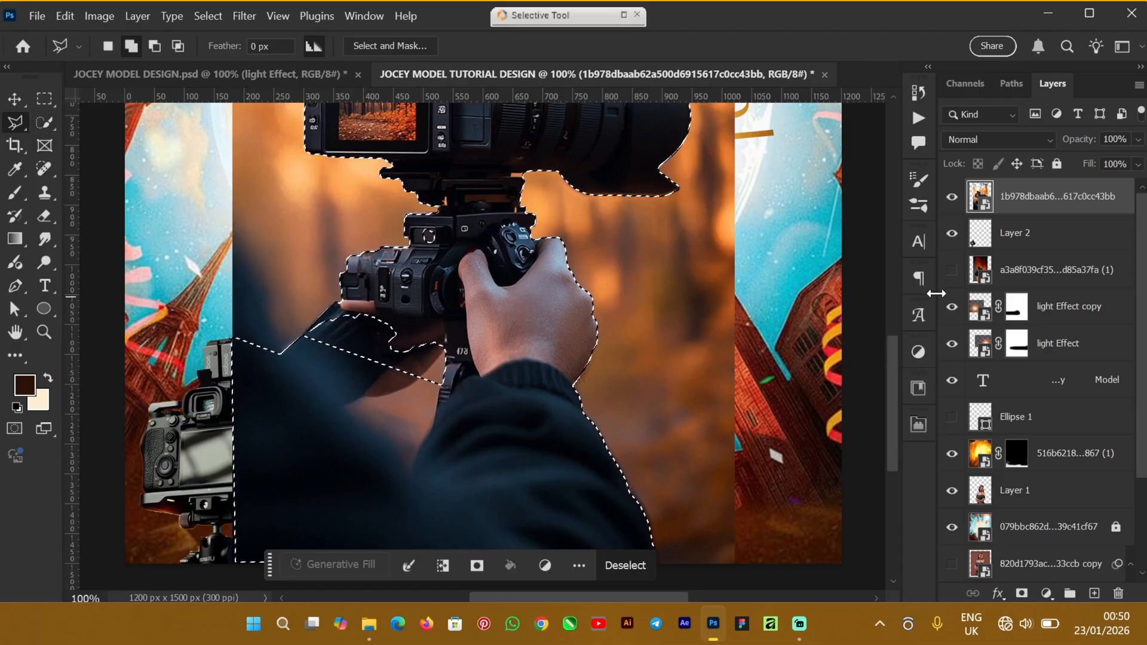
click(53, 122)
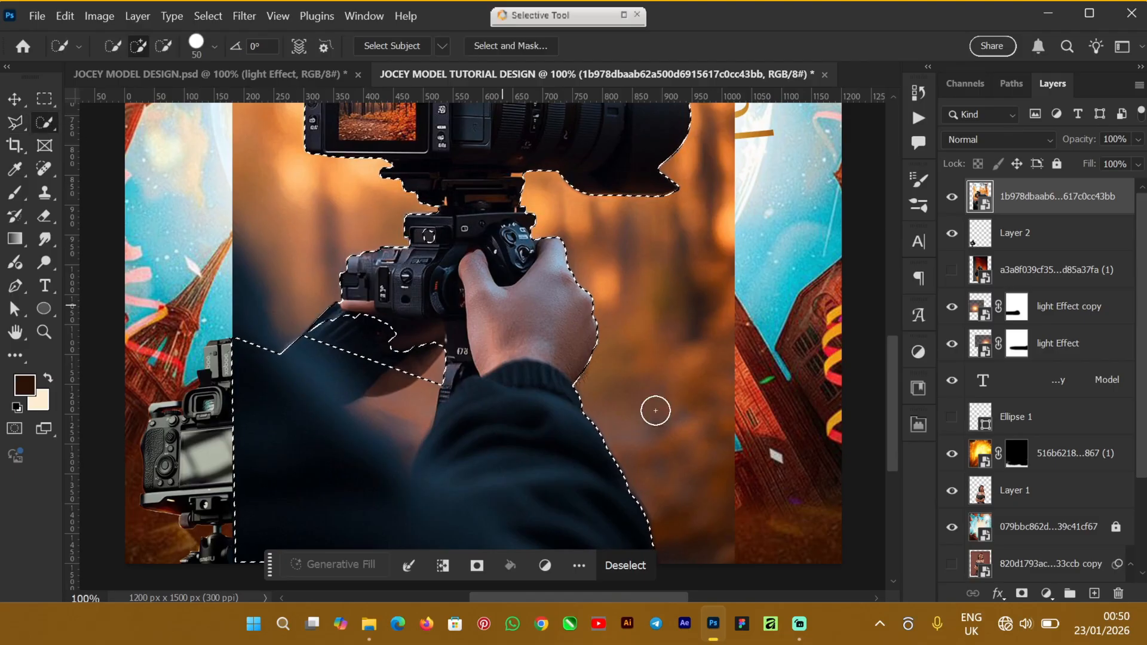
mouse_move(453, 342)
mouse_down()
mouse_move(420, 383)
mouse_move(417, 361)
mouse_move(346, 348)
mouse_up()
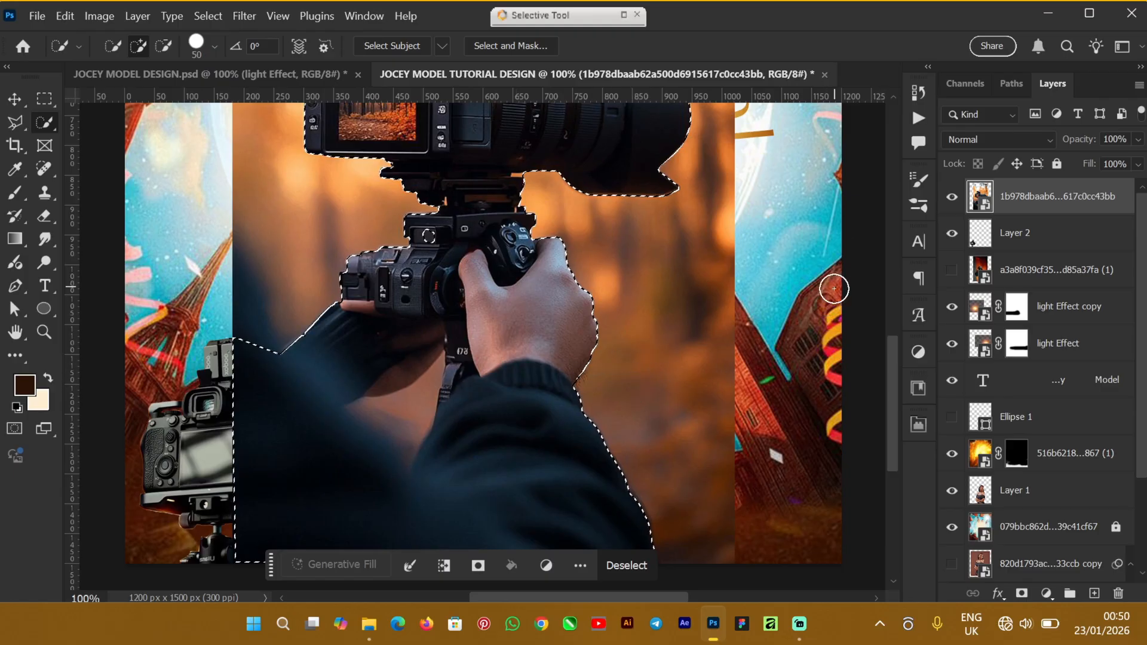
Copy the selected camera operator to a new layer and hide the original photo layer
drag(891, 356, 889, 322)
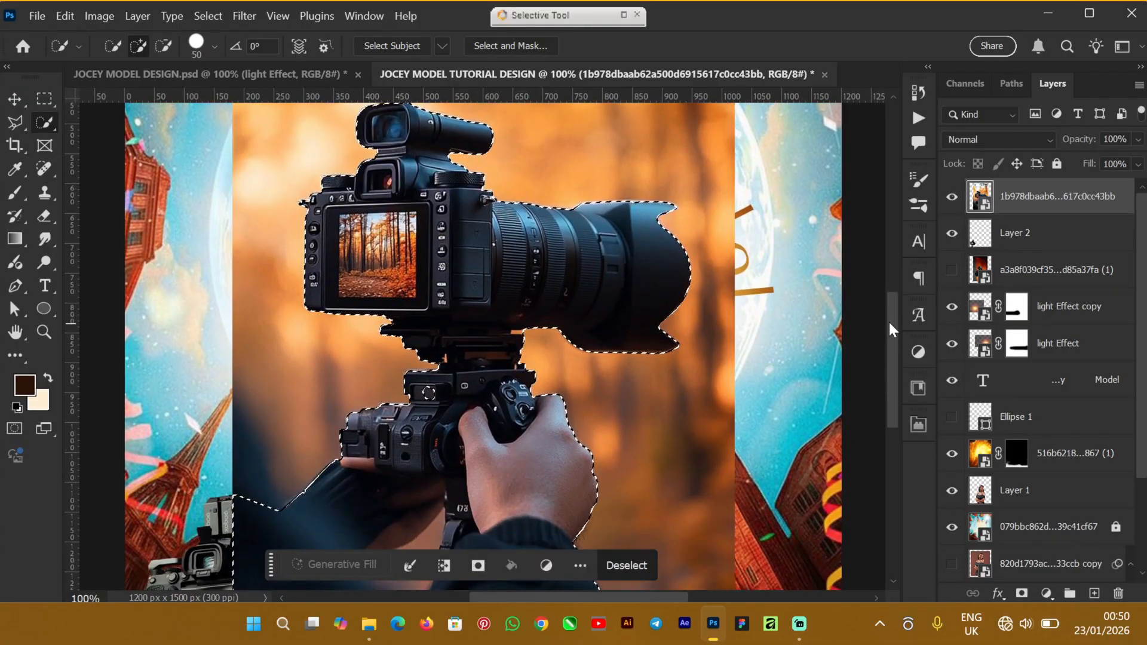
drag(890, 314, 890, 327)
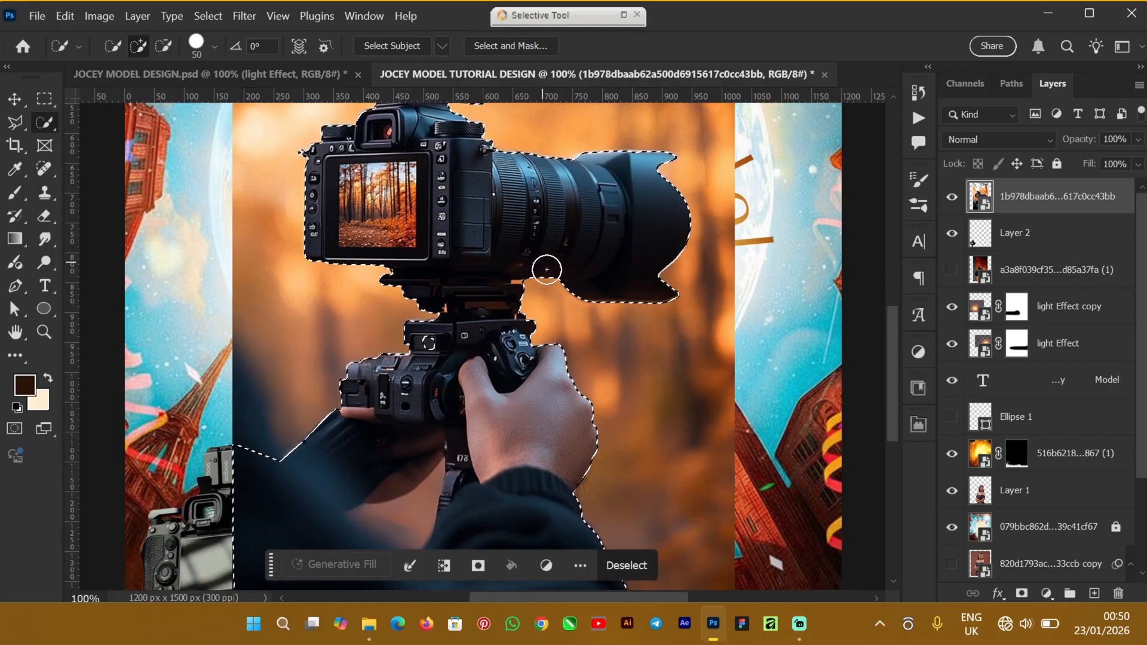
mouse_move(897, 368)
mouse_down()
mouse_move(898, 299)
mouse_move(899, 376)
mouse_up()
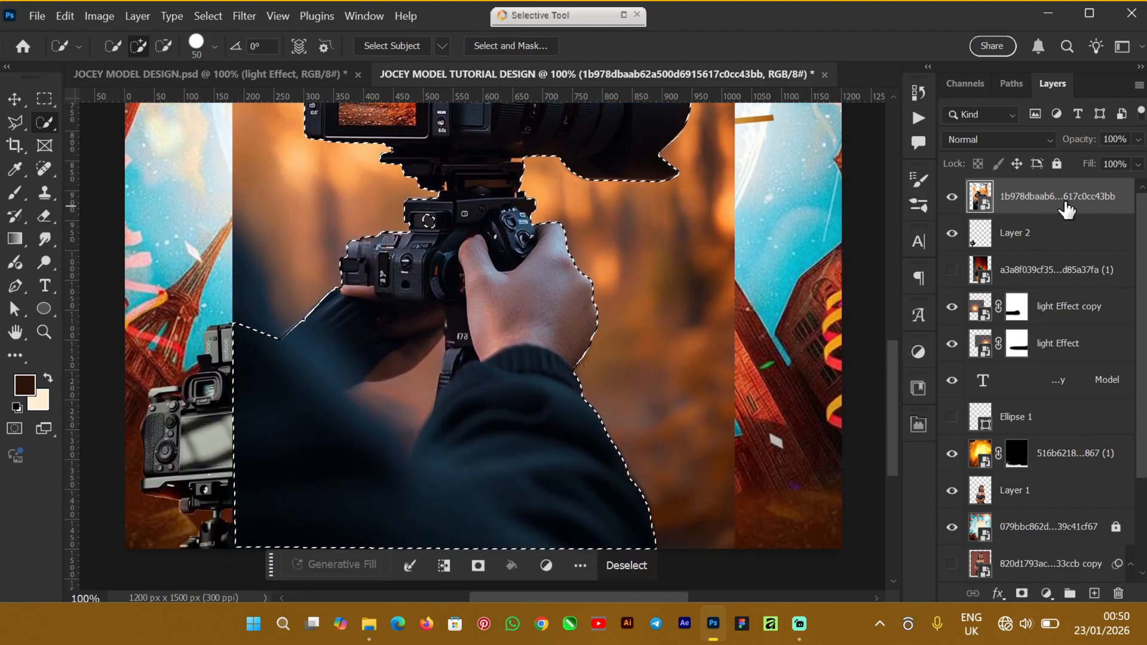
key(ctrl+j)
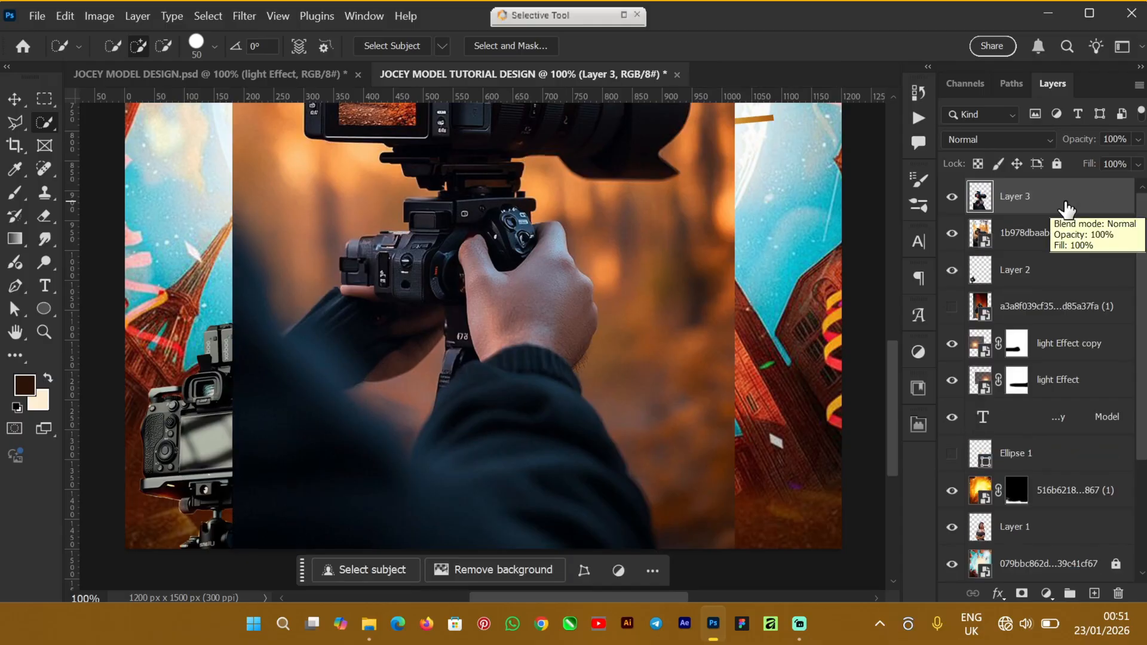
click(952, 233)
Outline the brown background gap between the operator's arms with the Polygonal Lasso, delete it, and deselect
click(6, 127)
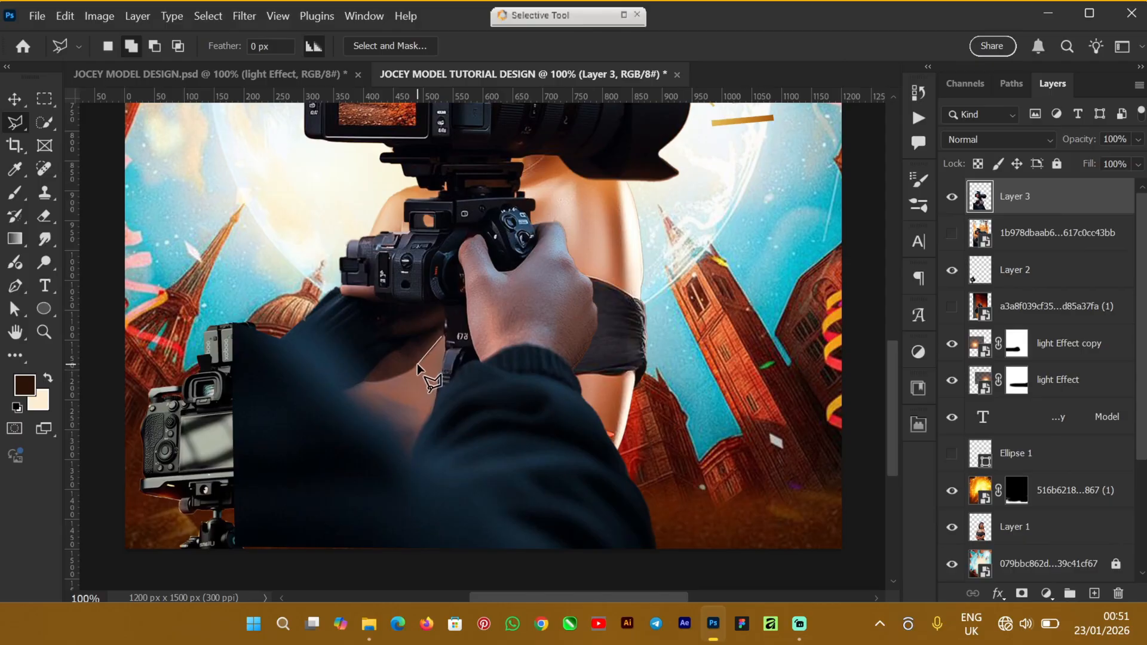
click(347, 388)
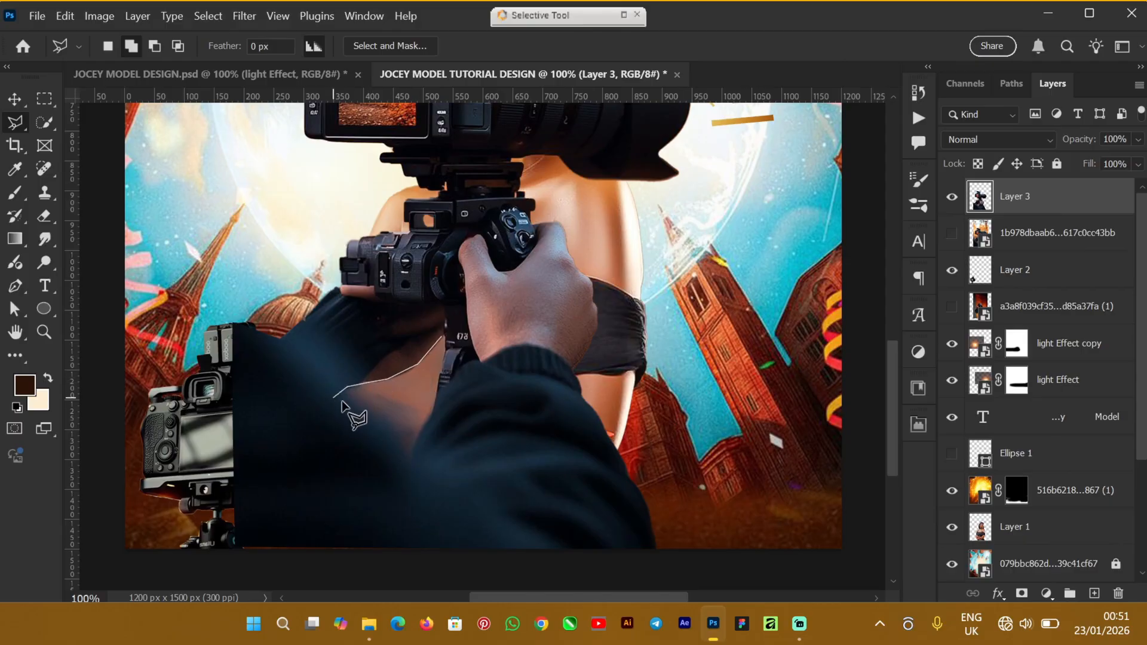
click(345, 404)
click(414, 455)
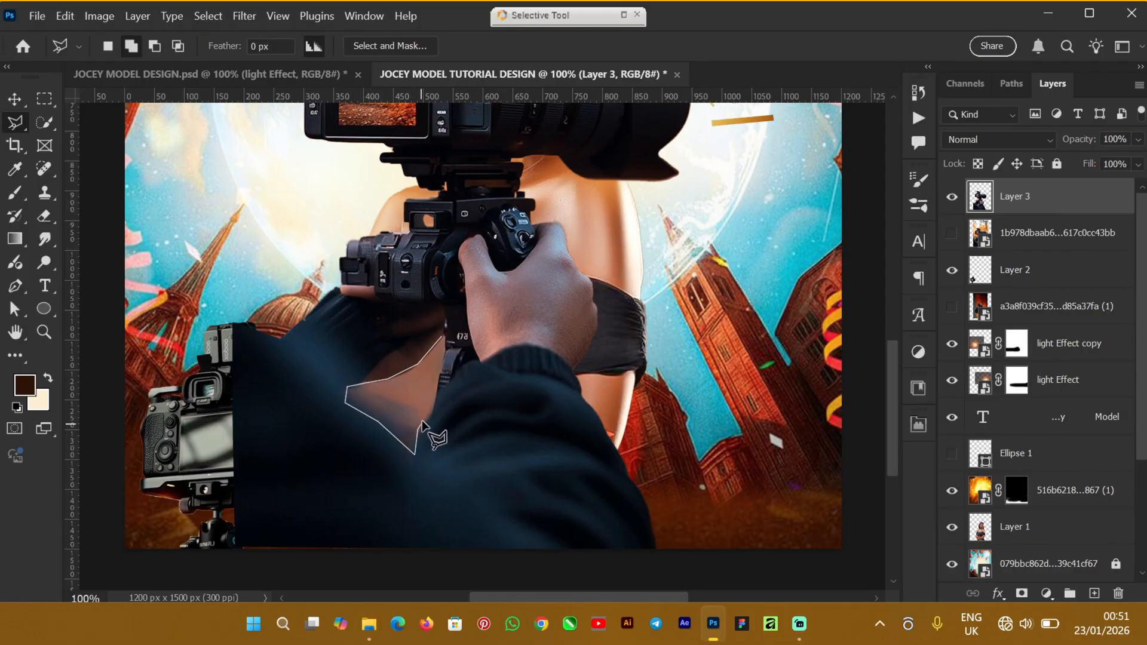
click(442, 339)
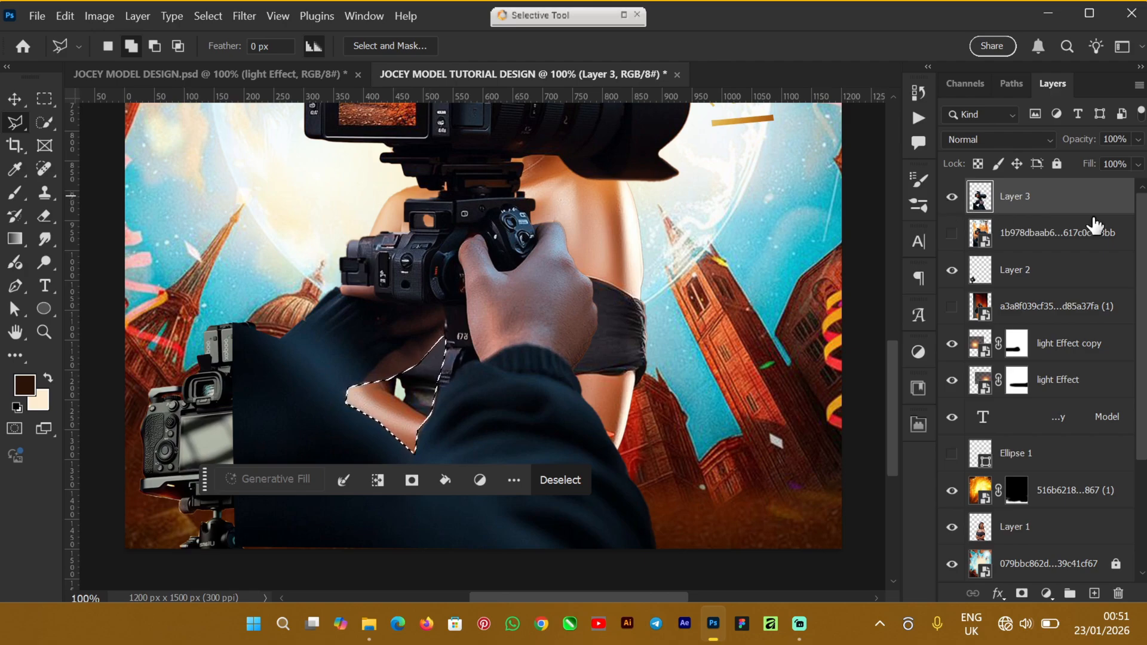
right_click(1078, 204)
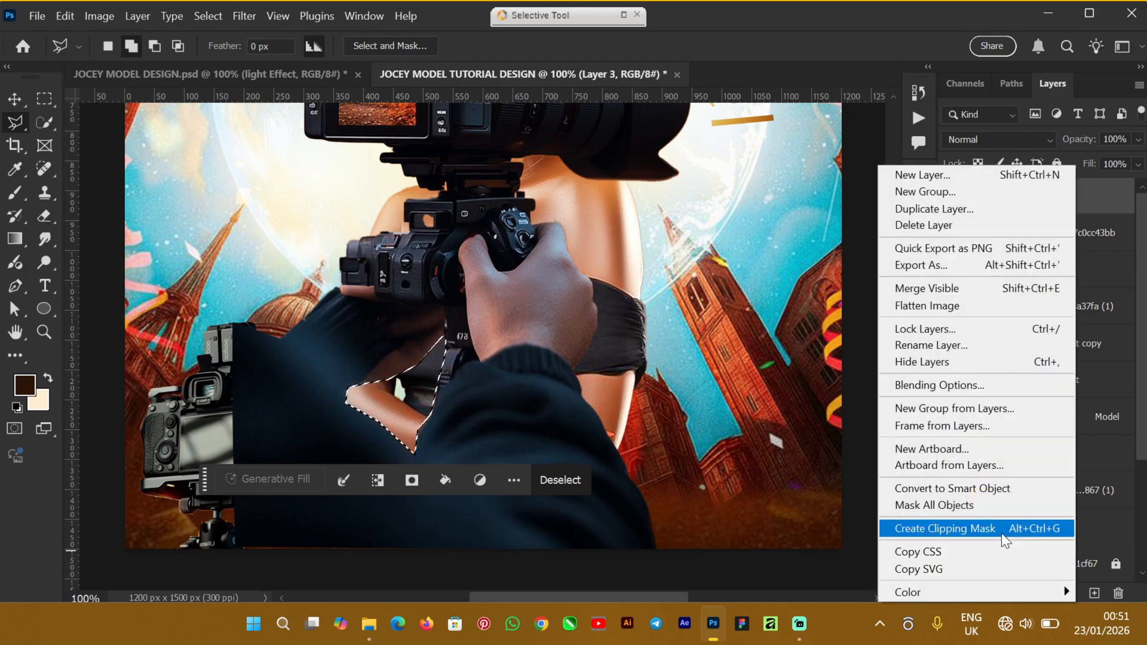
click(1112, 197)
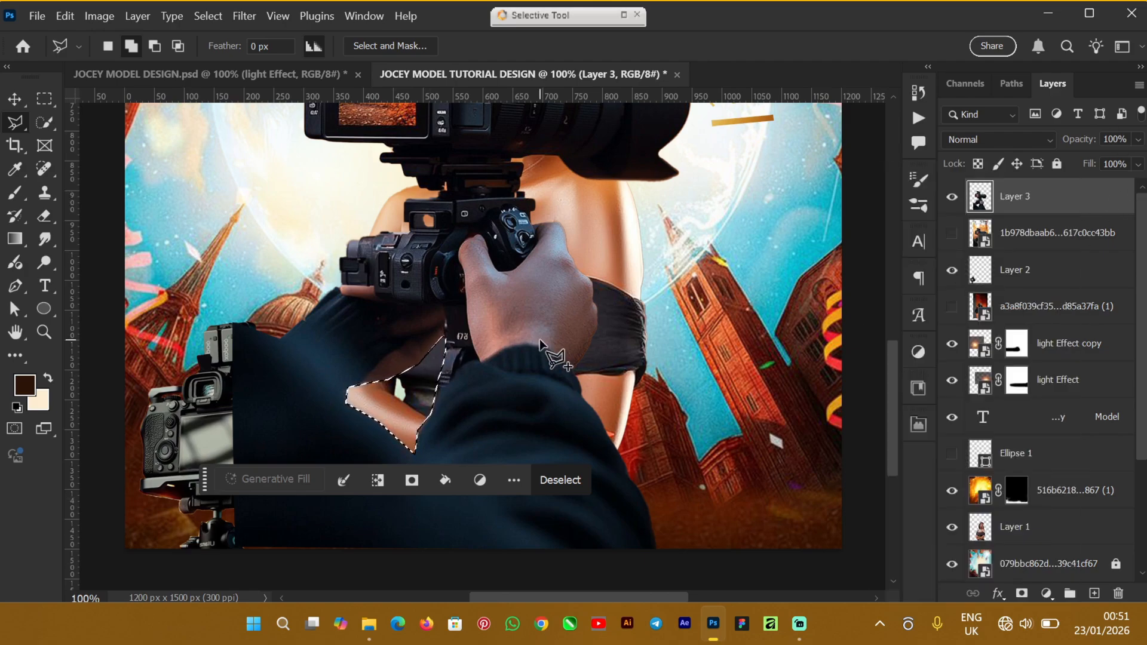
key(ctrl+d)
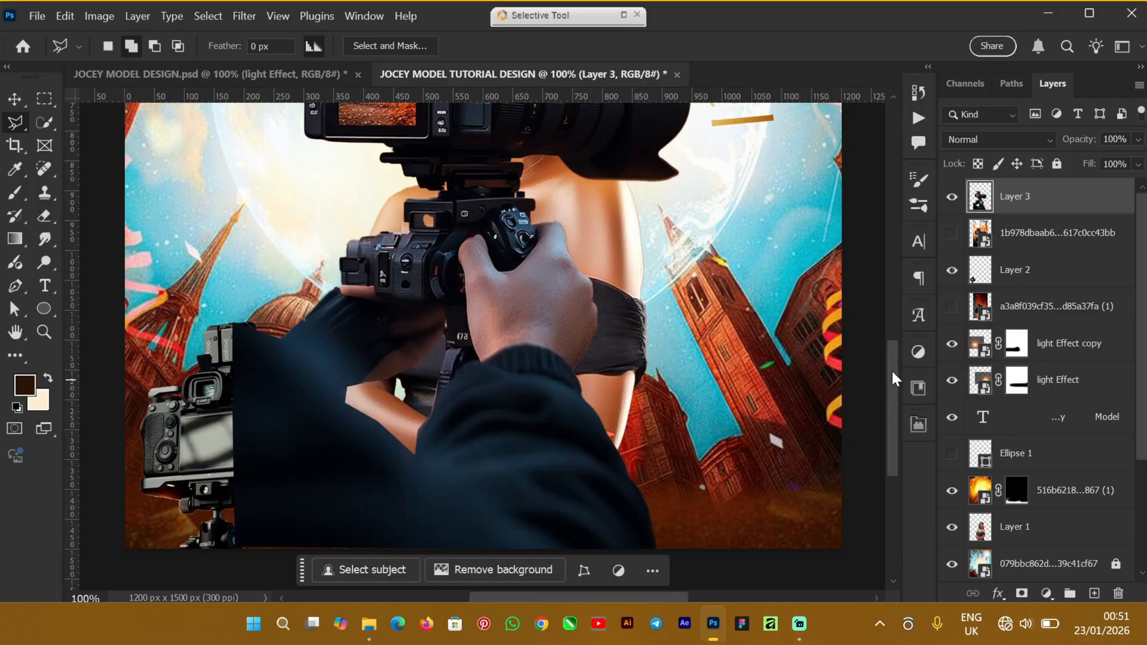
Flip the camera operator cut-out on Layer 3 horizontally and apply the transform
drag(893, 371, 899, 326)
click(15, 100)
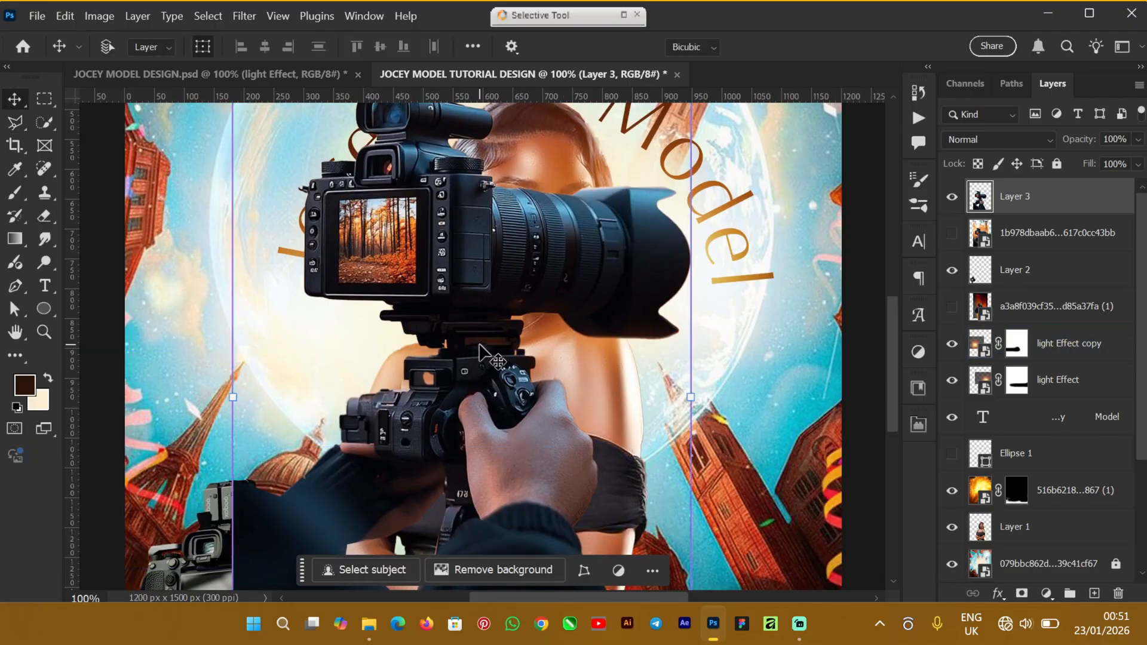
key(ctrl+t)
right_click(456, 418)
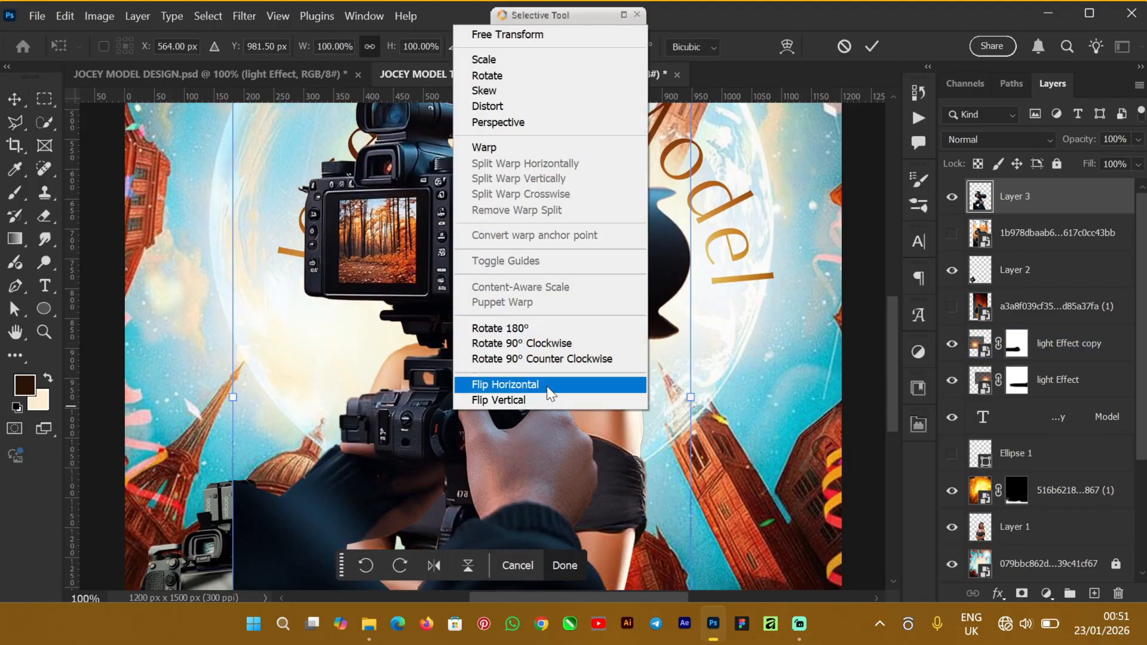
click(546, 385)
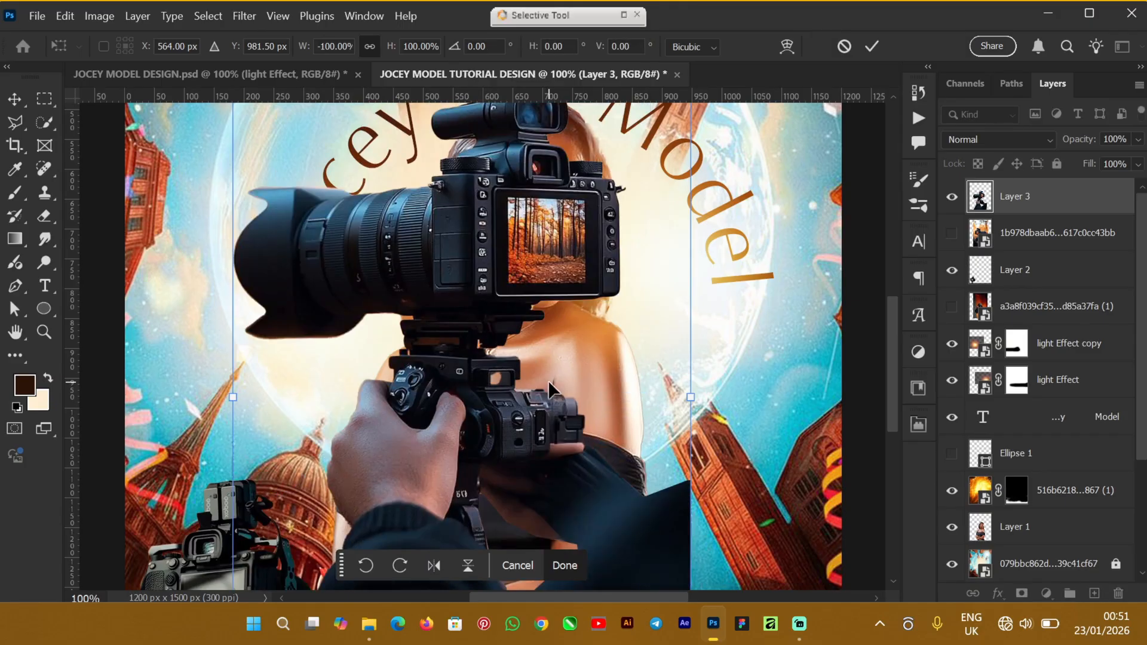
click(872, 46)
Scale the camera operator cut-out on Layer 3 down to 50.30% and place it in the poster's lower-right corner beside the model
key(ctrl+minus)
key(ctrl+minus)
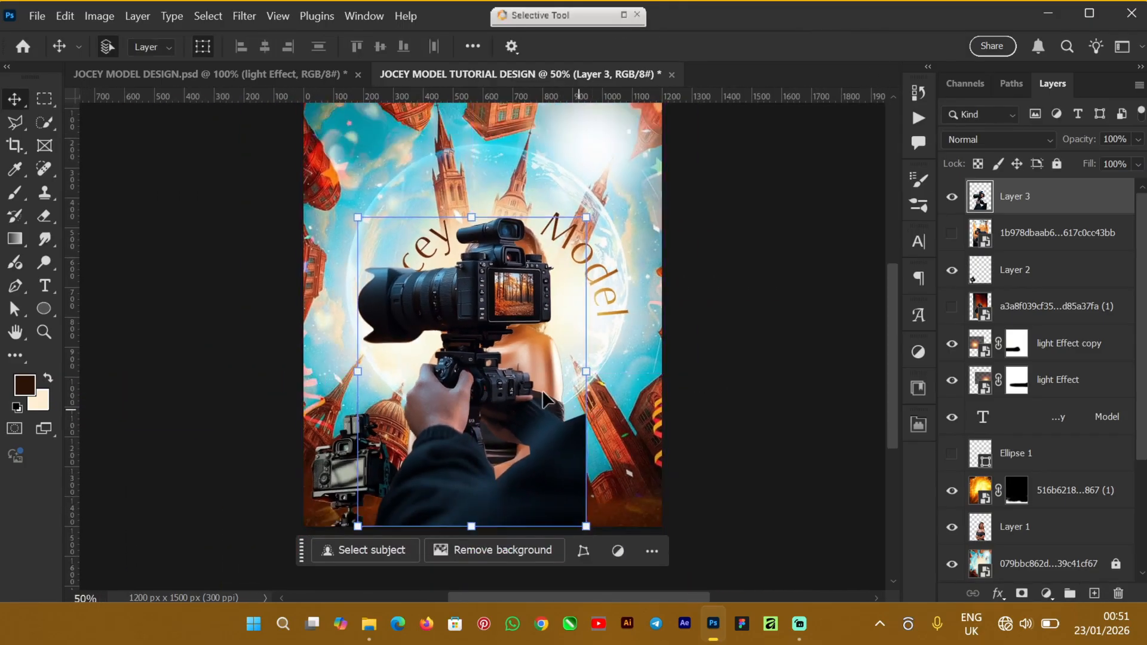
drag(357, 218, 456, 350)
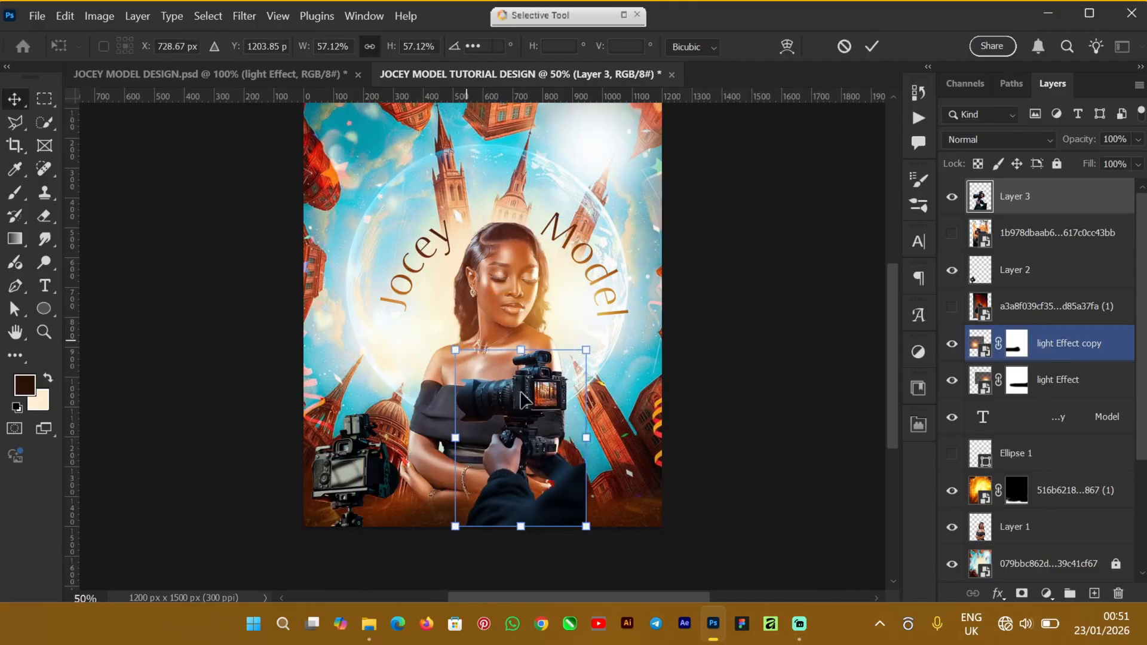
drag(521, 399, 621, 436)
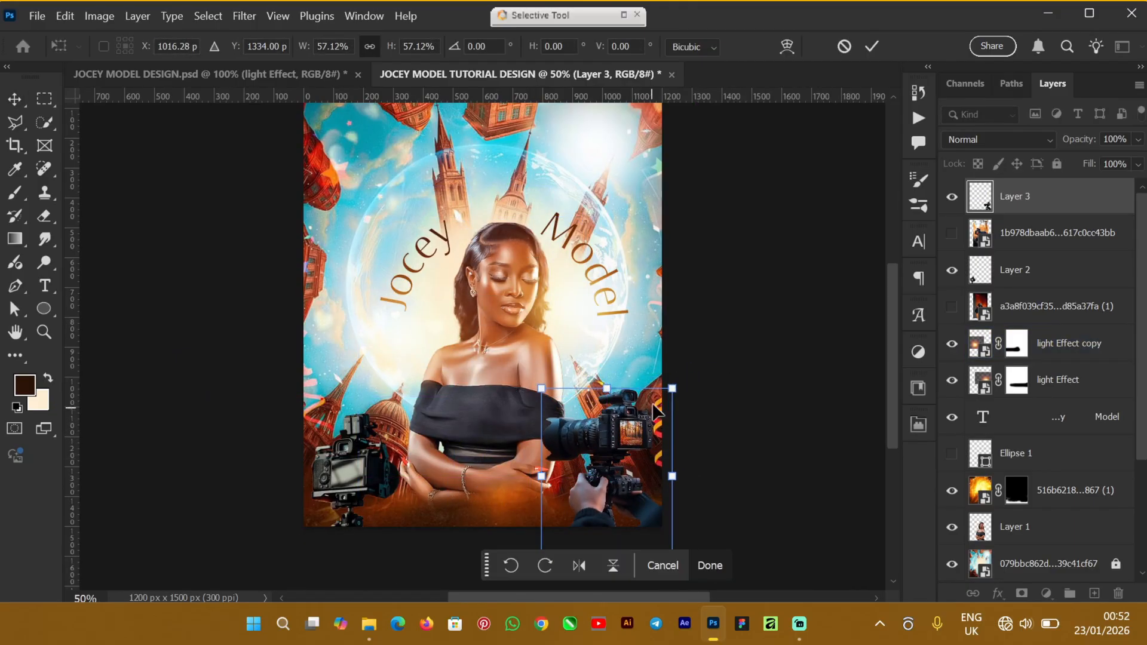
drag(672, 389, 657, 440)
drag(569, 402, 568, 402)
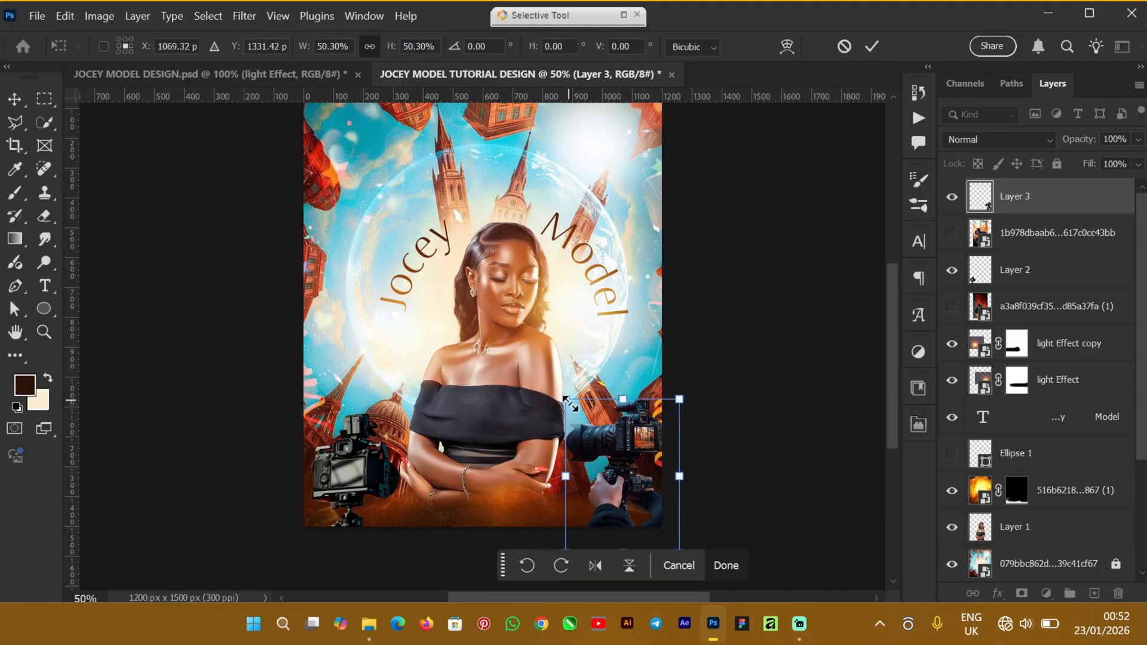
drag(671, 432, 665, 430)
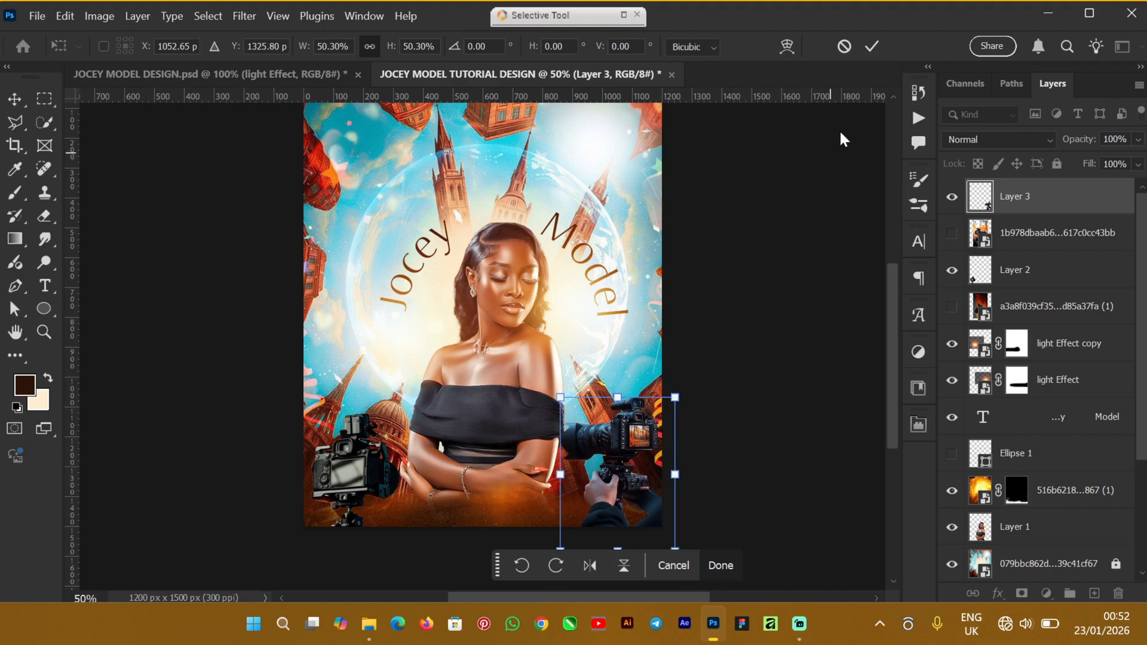
Move Layer 3 and Layer 2 together beneath the masked fire layer and directly above Layer 1
click(461, 512)
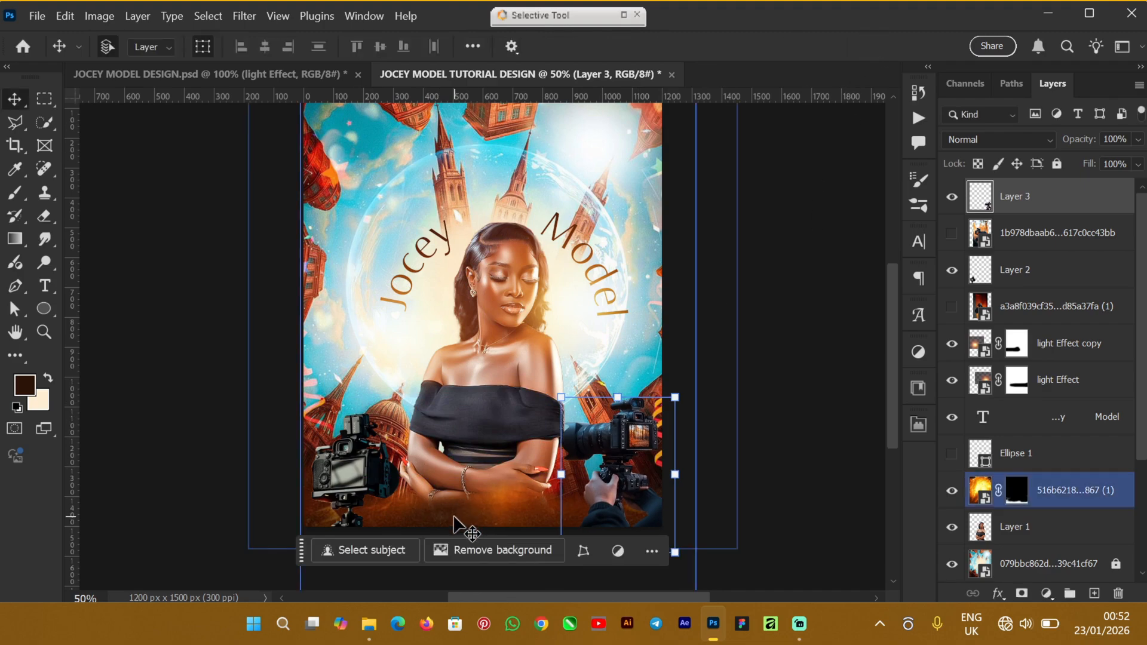
click(1019, 269)
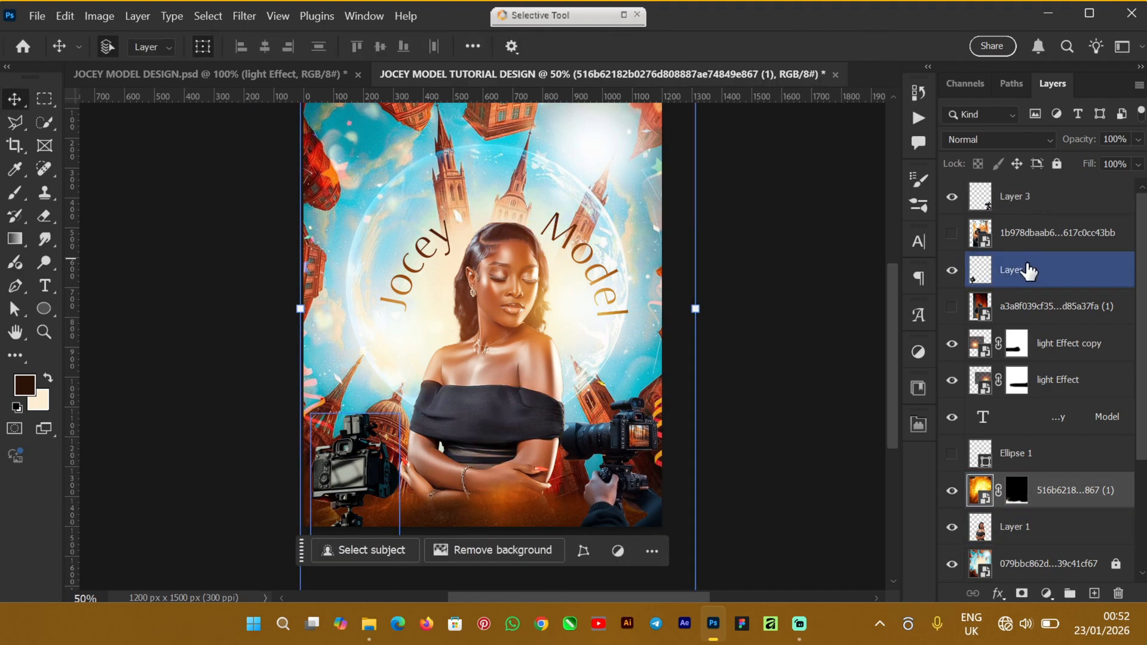
click(1053, 203)
ctrl+click(1061, 270)
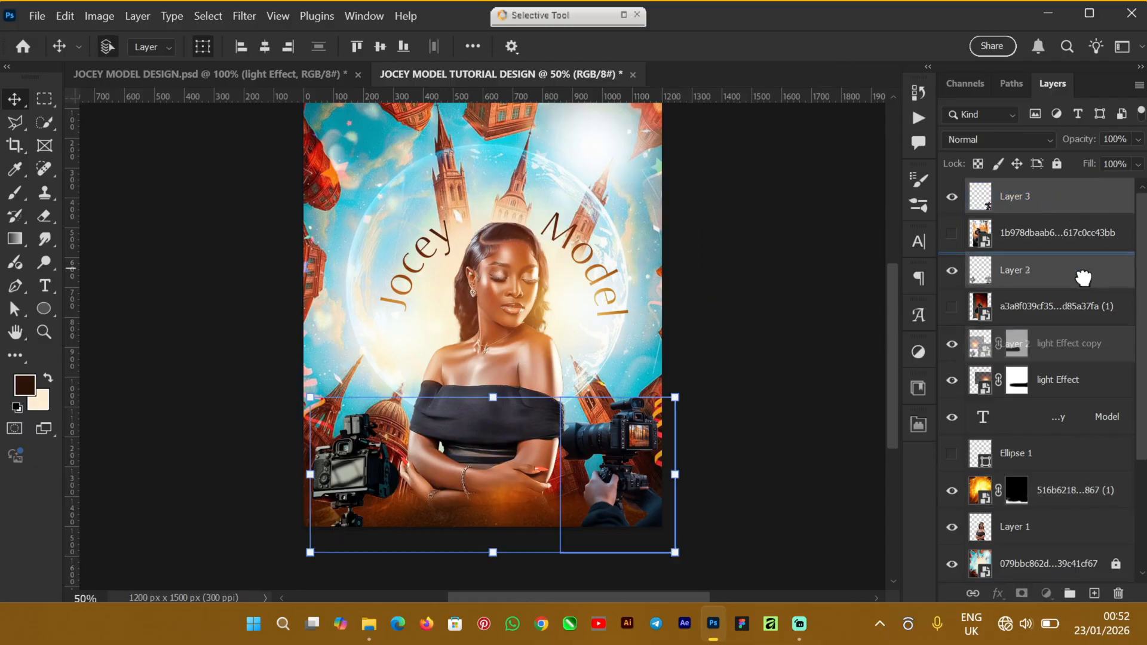
drag(1070, 272, 1055, 530)
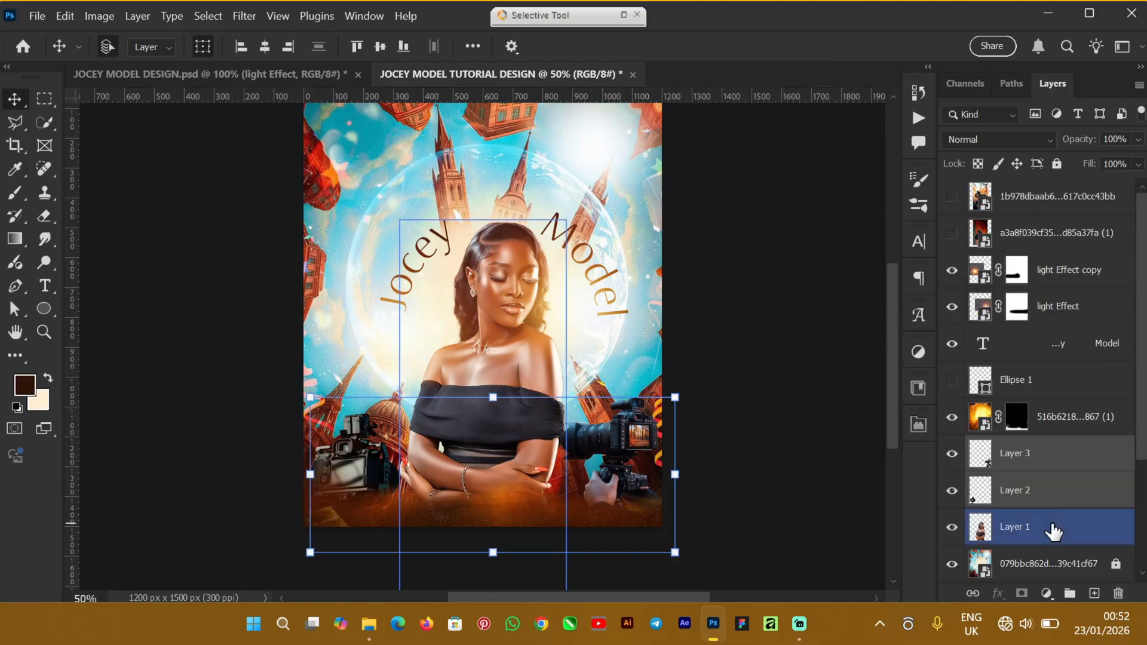
click(768, 435)
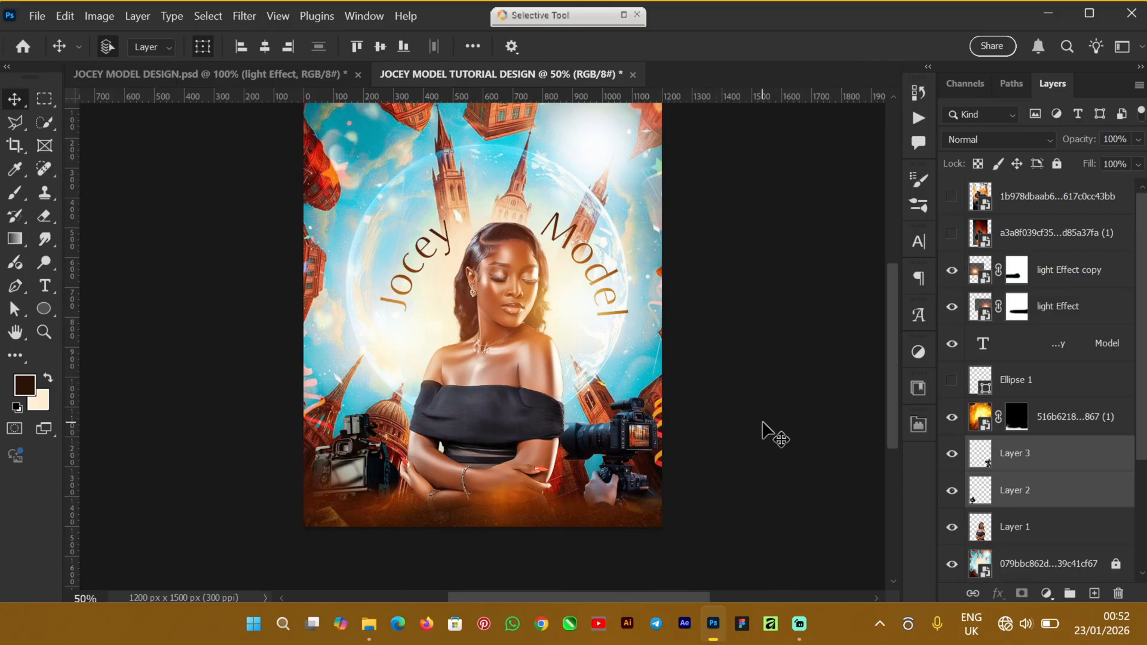
Examine how both camera cut-outs blend into the orange glow along the poster's base
key(ctrl+plus)
key(ctrl+plus)
click(760, 447)
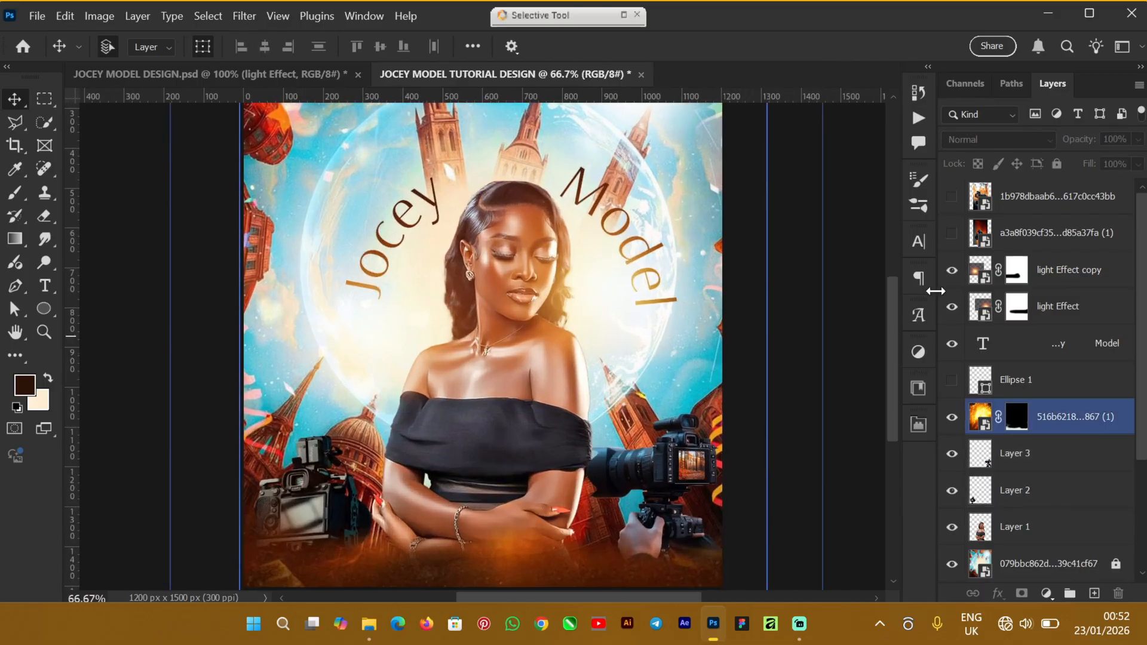
click(880, 311)
drag(891, 315, 883, 358)
click(323, 352)
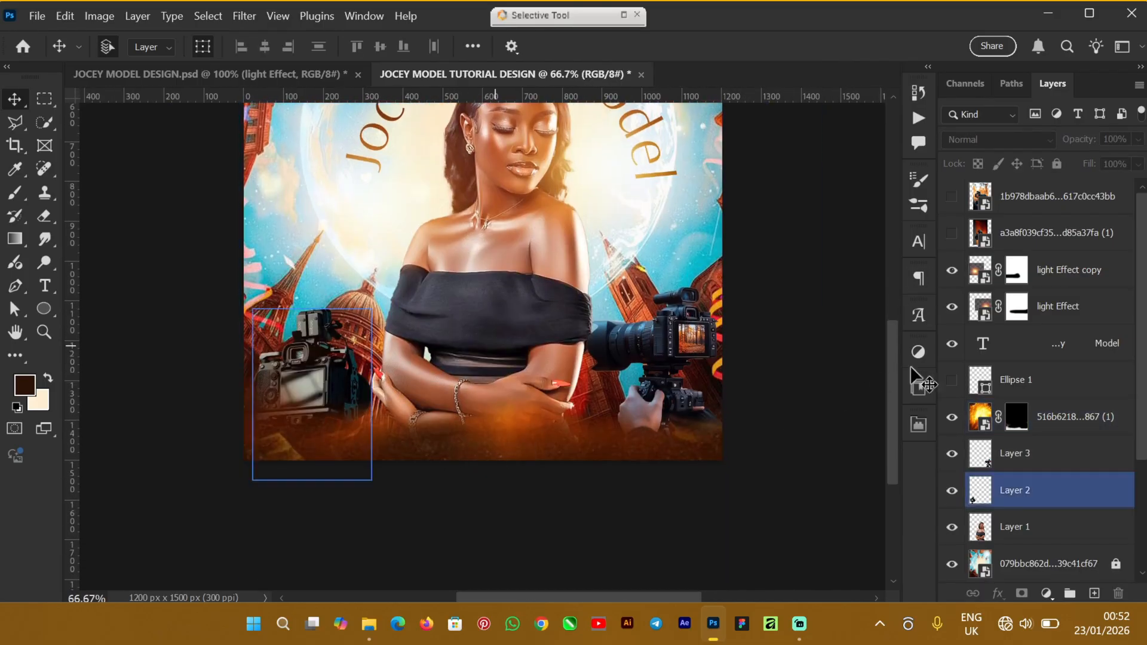
click(1018, 465)
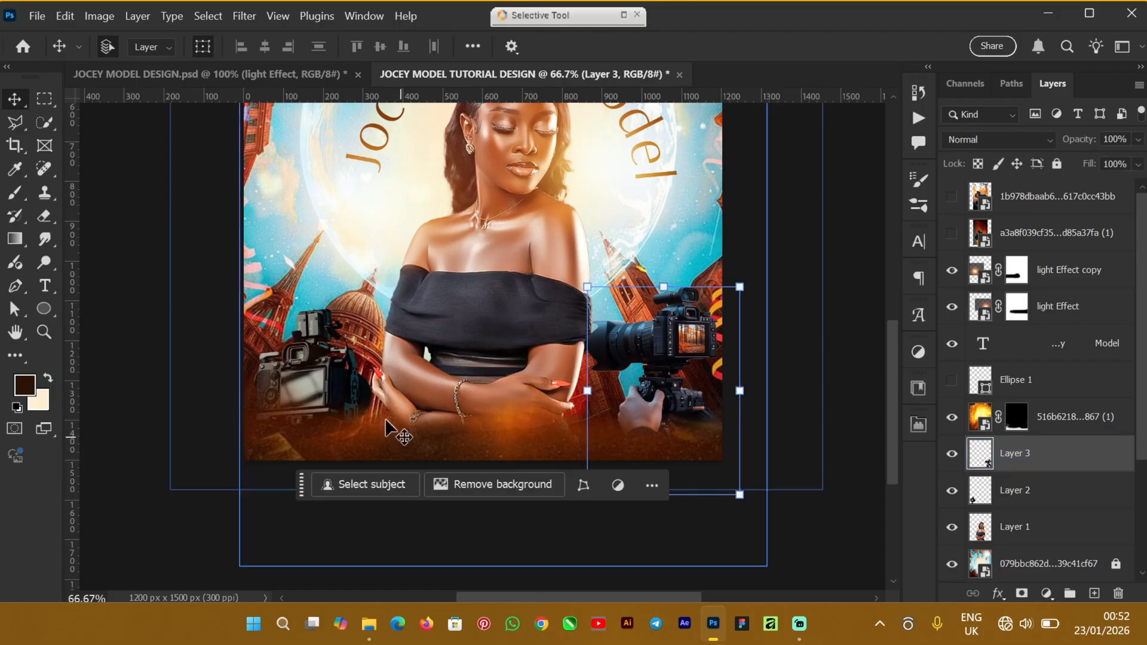
click(849, 356)
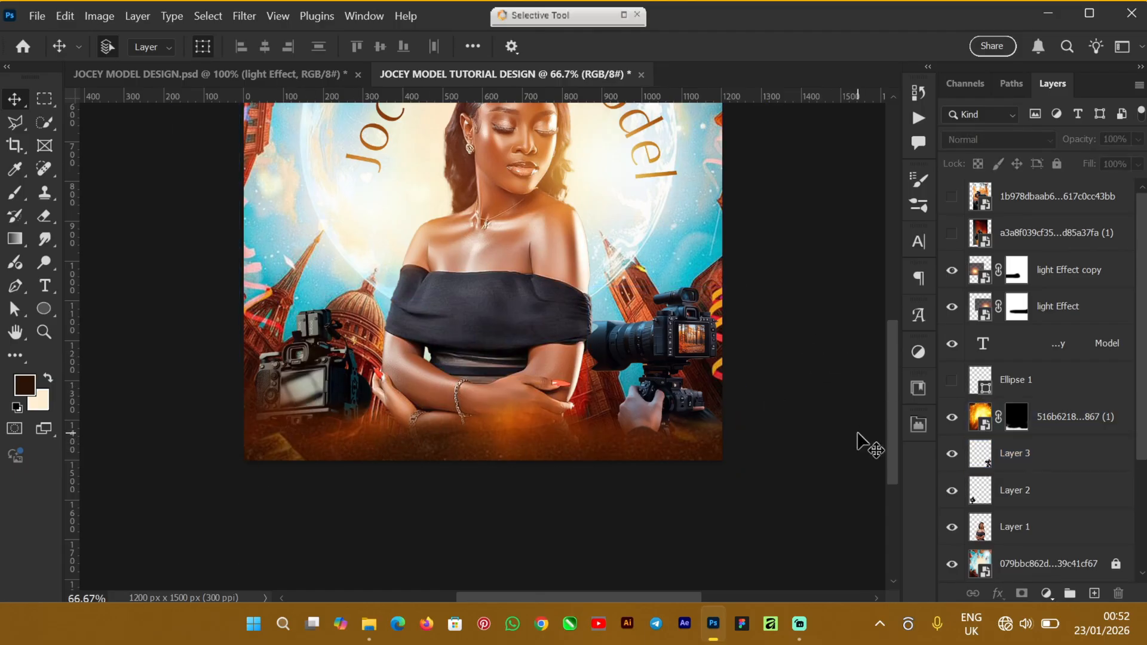
mouse_move(896, 377)
mouse_down()
mouse_move(897, 304)
mouse_move(897, 368)
mouse_up()
Review the finished JOCEY MODEL DESIGN.psd for its camera details, and compare them with the cameras in the tutorial document
click(197, 82)
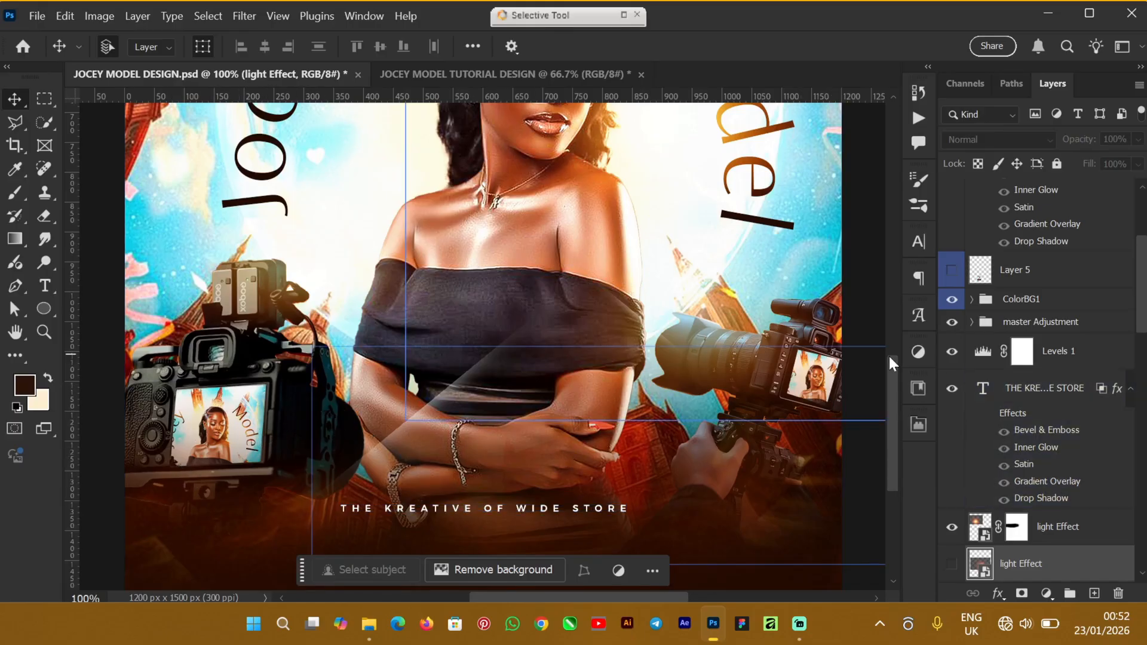
drag(894, 374, 594, 120)
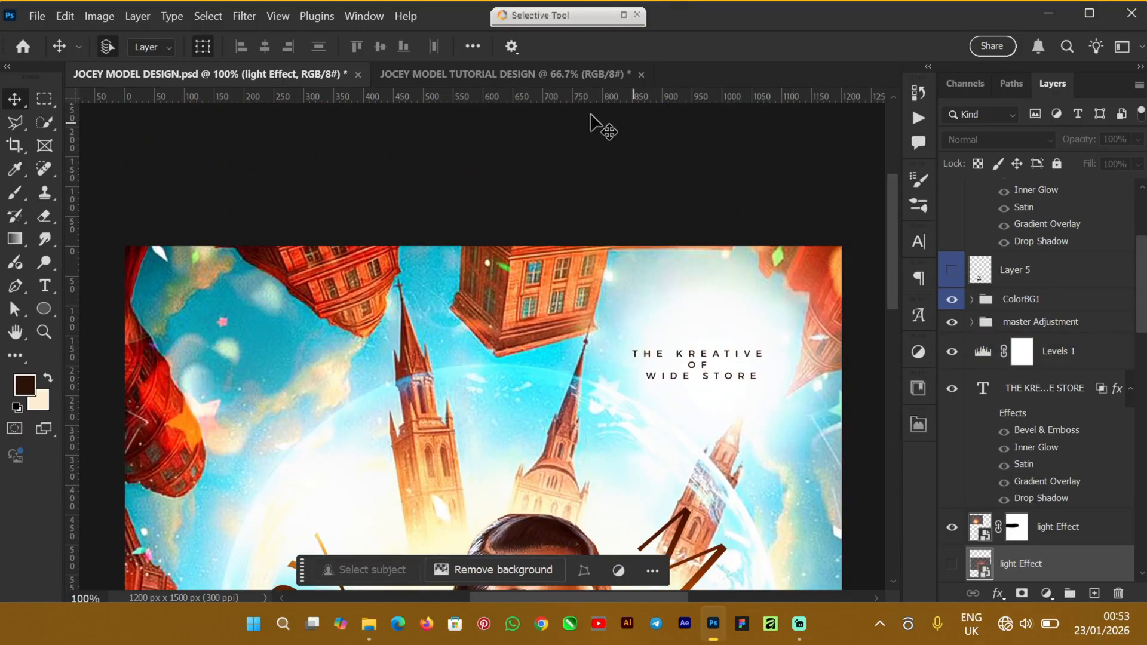
click(478, 77)
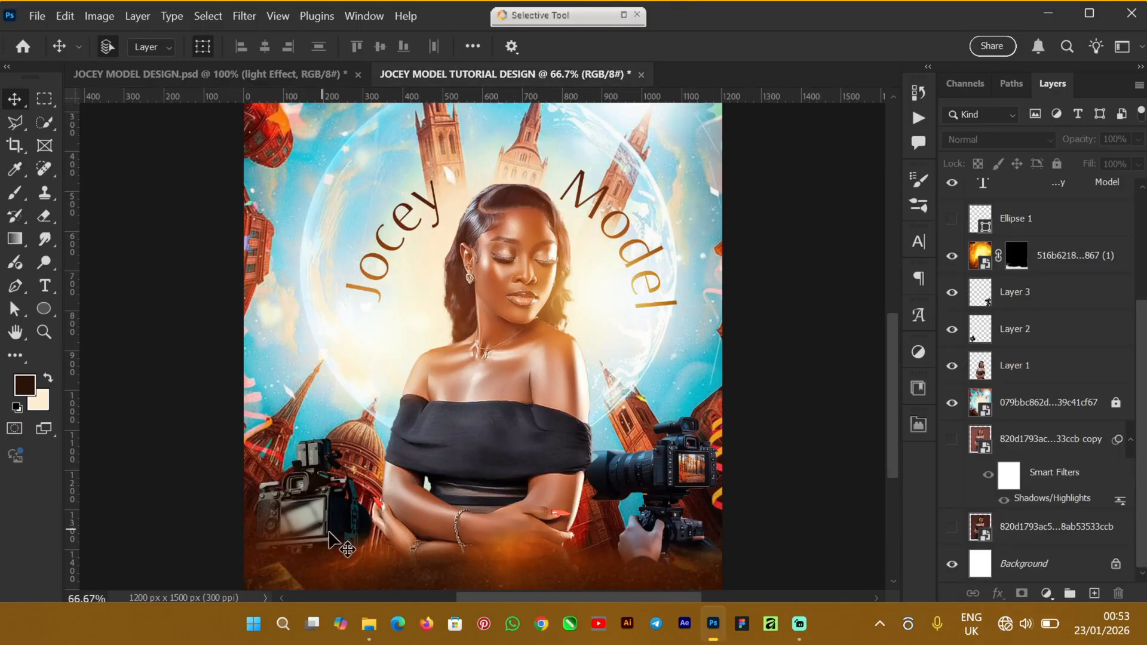
click(570, 505)
click(675, 496)
click(880, 487)
click(384, 494)
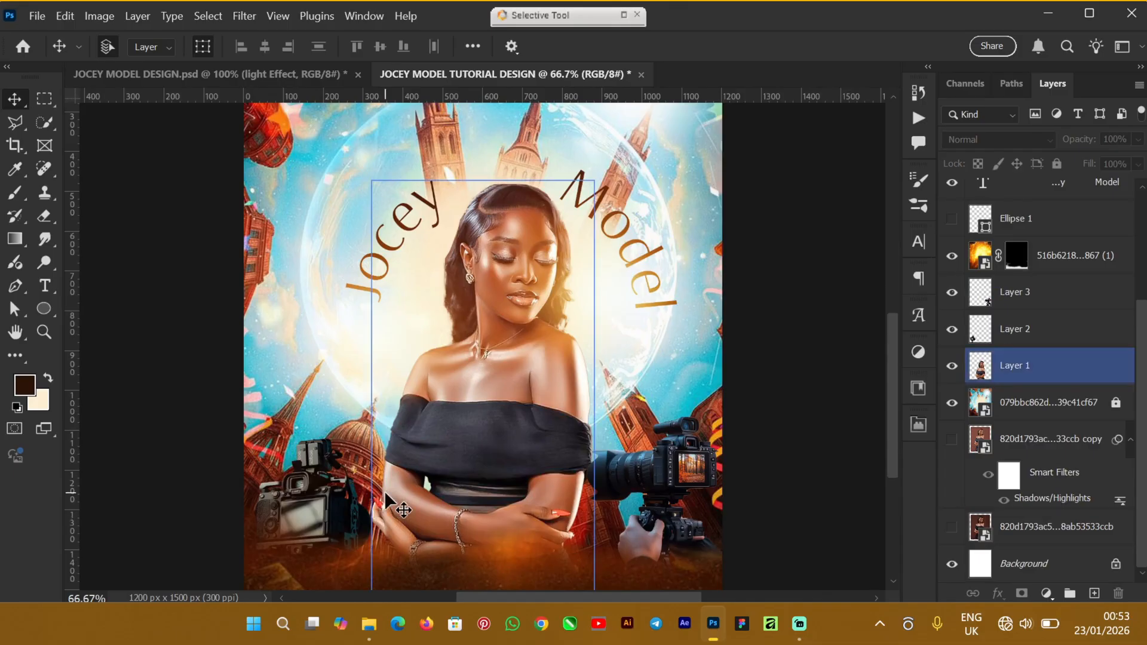
Create a new empty layer directly above Layer 2, the tripod camera cut-out
key(ctrl+plus)
click(857, 337)
drag(894, 303, 886, 378)
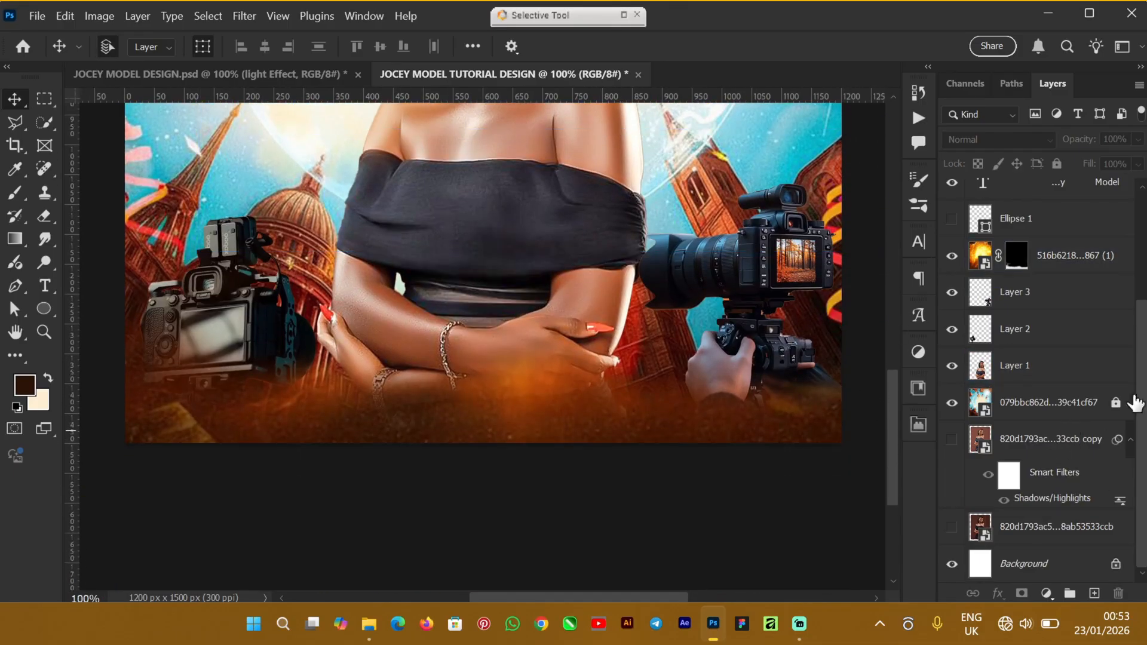
click(1045, 329)
click(1066, 294)
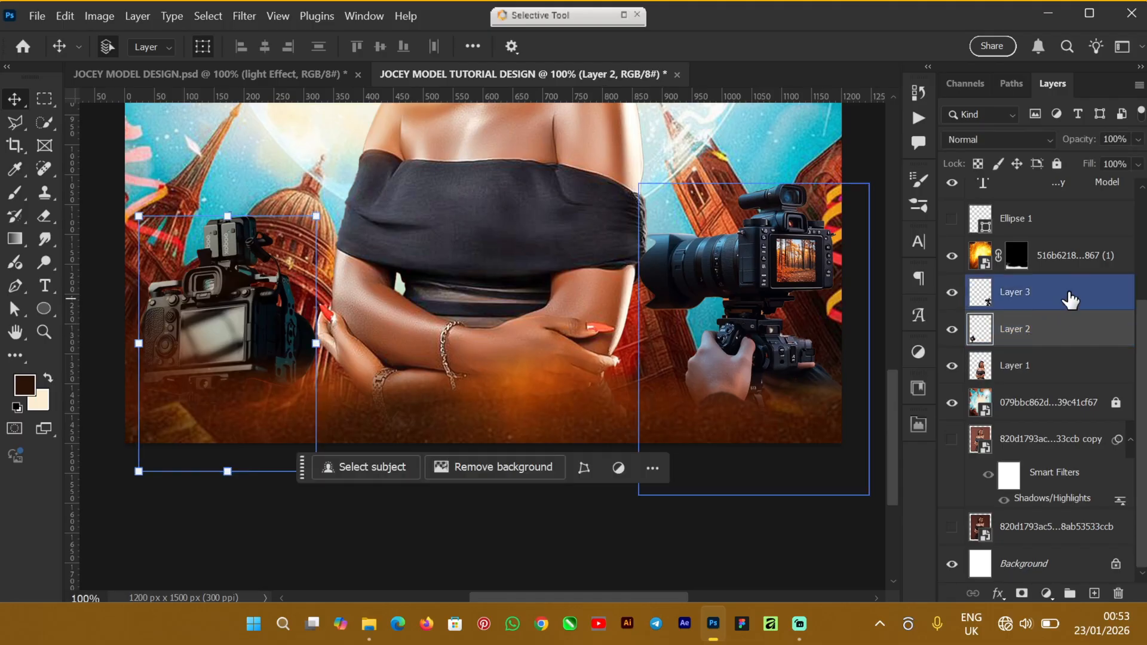
click(1051, 330)
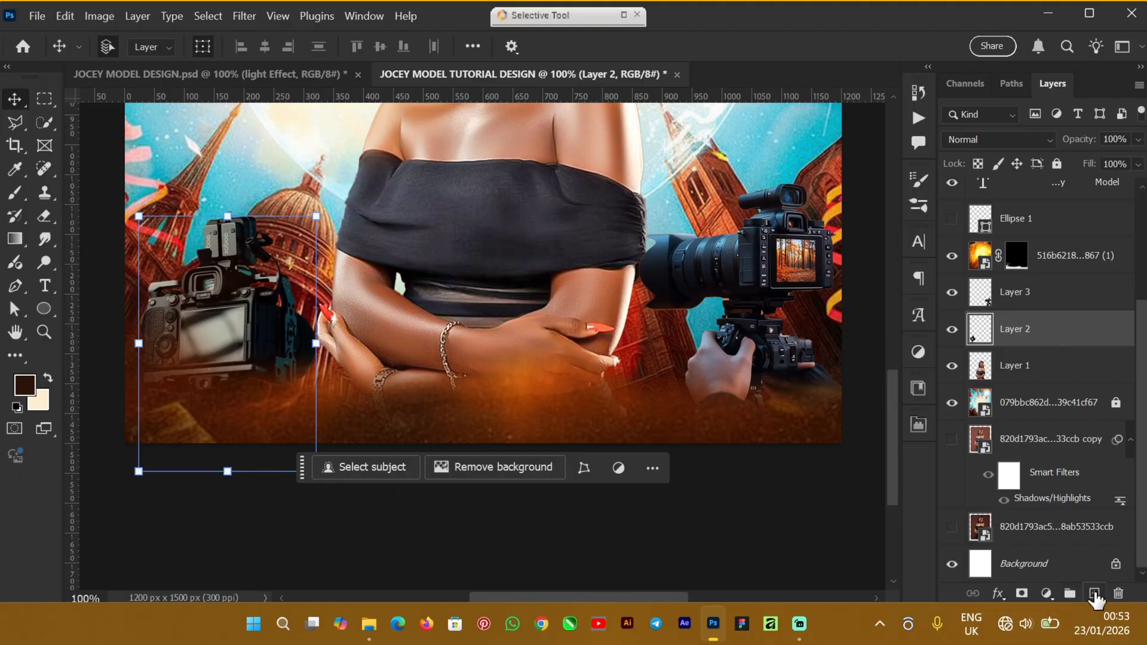
click(1097, 596)
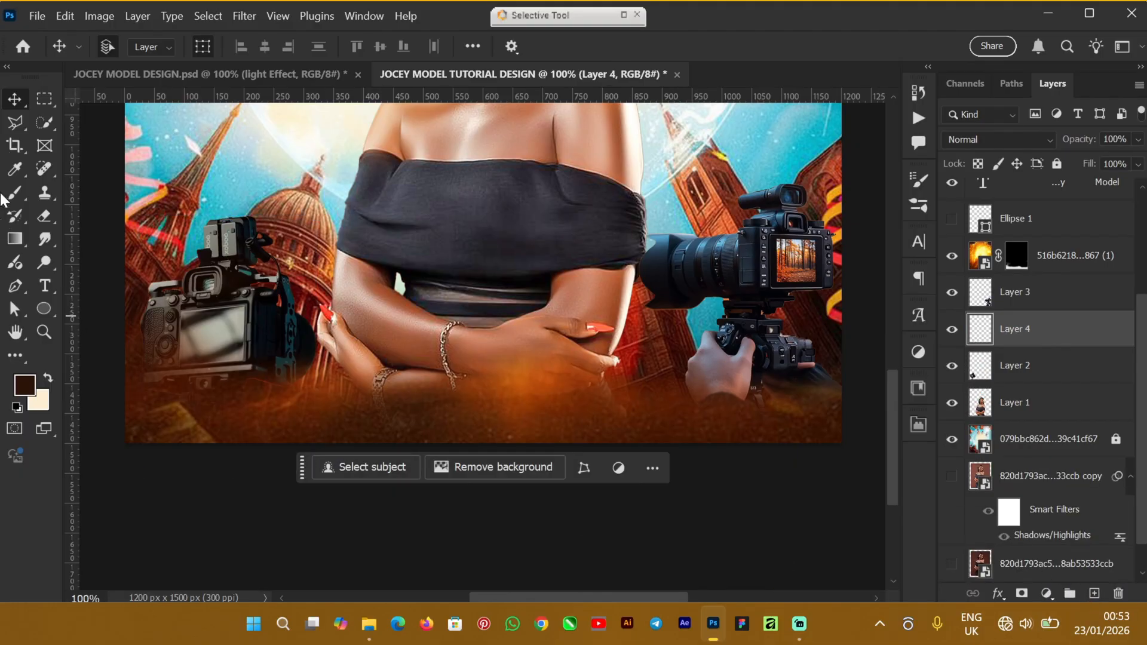
Outline the tripod camera's rear display with a closed Polygonal Lasso selection
click(16, 123)
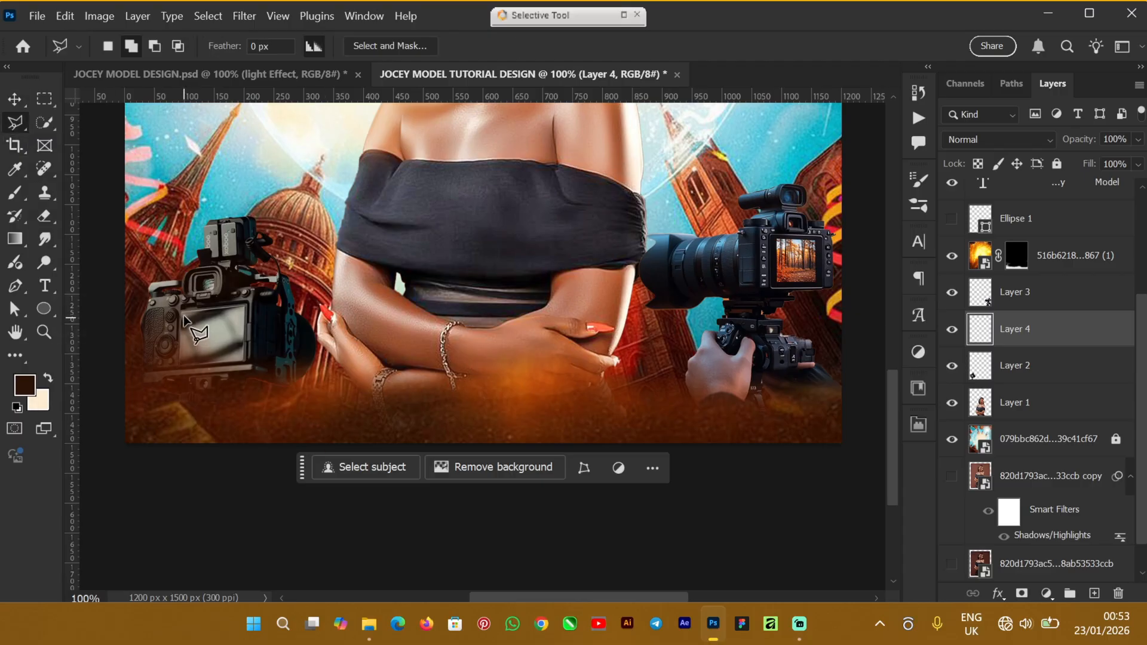
click(180, 312)
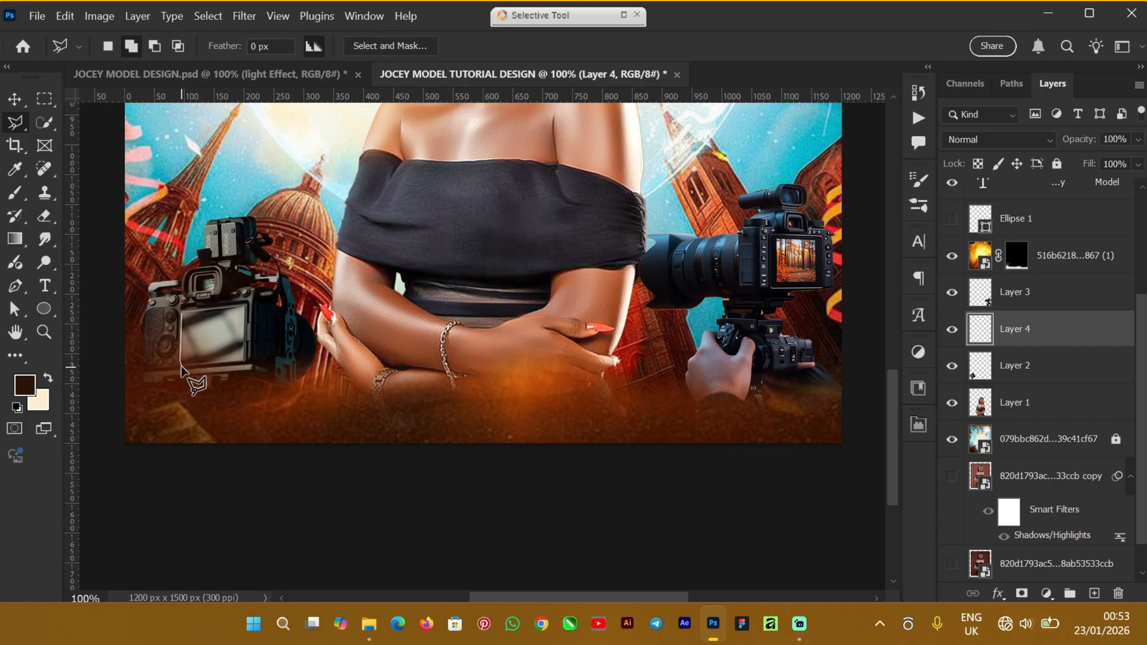
click(179, 367)
click(243, 364)
click(181, 311)
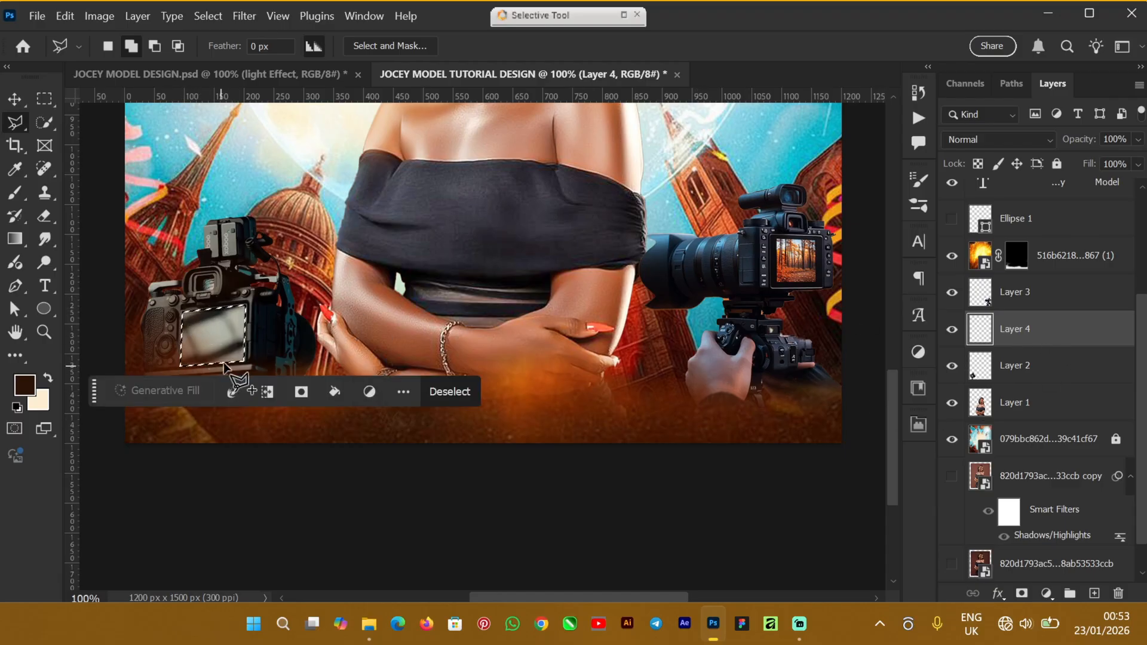
Fill the selected camera display on Layer 4 with black (000000) at 100% opacity in Normal mode, and deselect
right_click(225, 332)
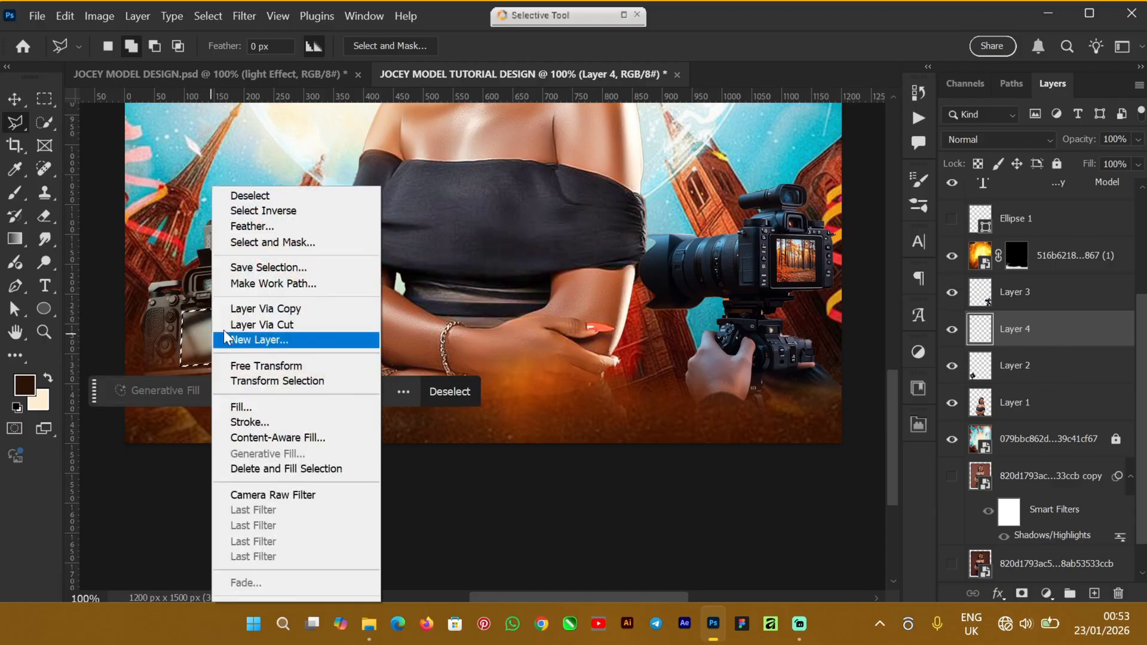
click(259, 408)
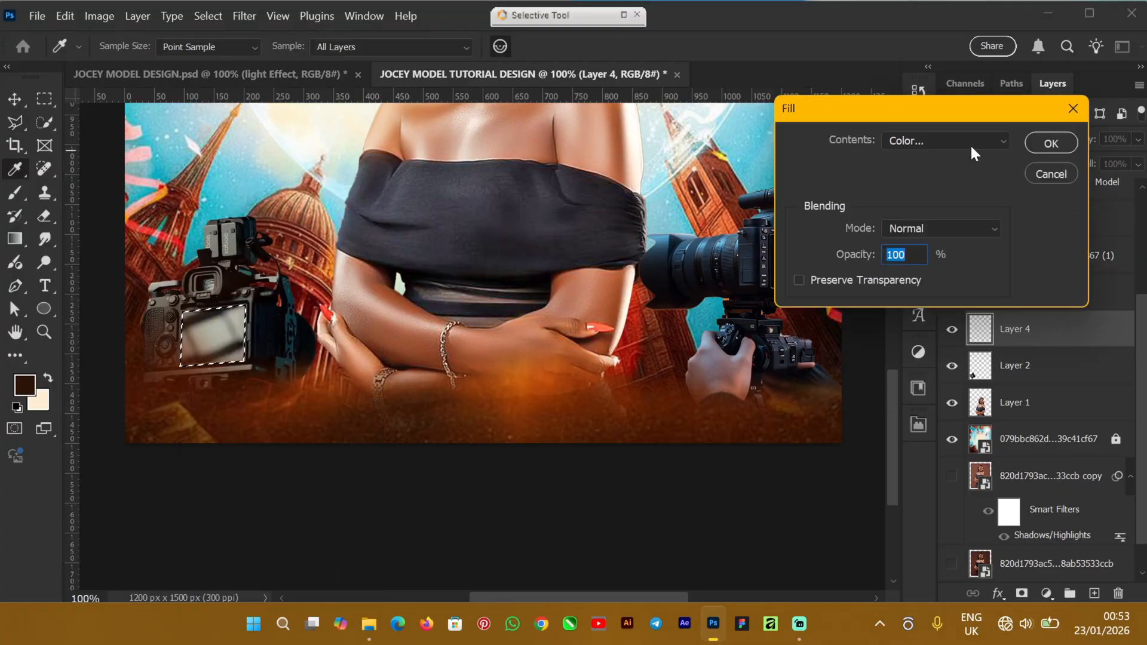
click(975, 137)
click(935, 188)
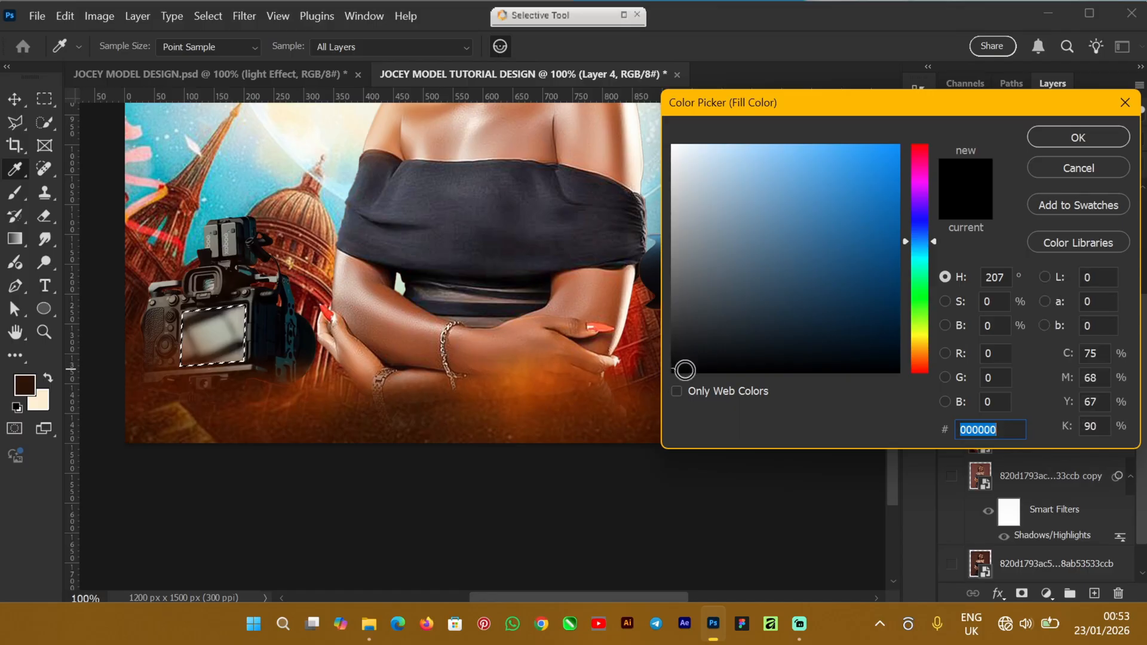
click(1079, 136)
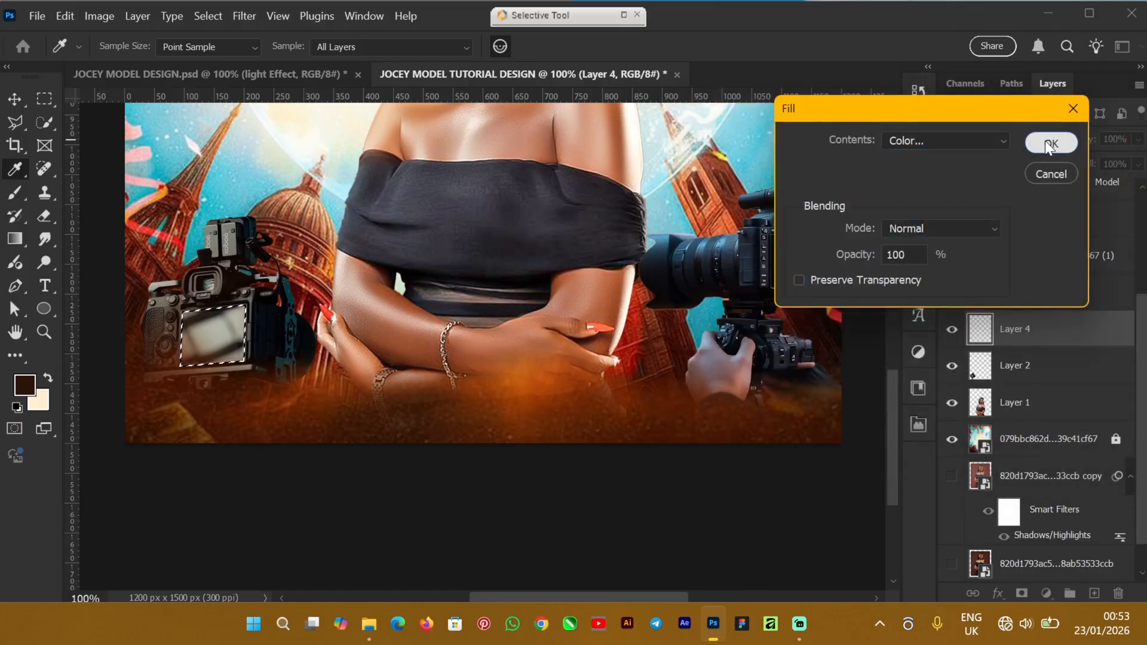
click(1045, 141)
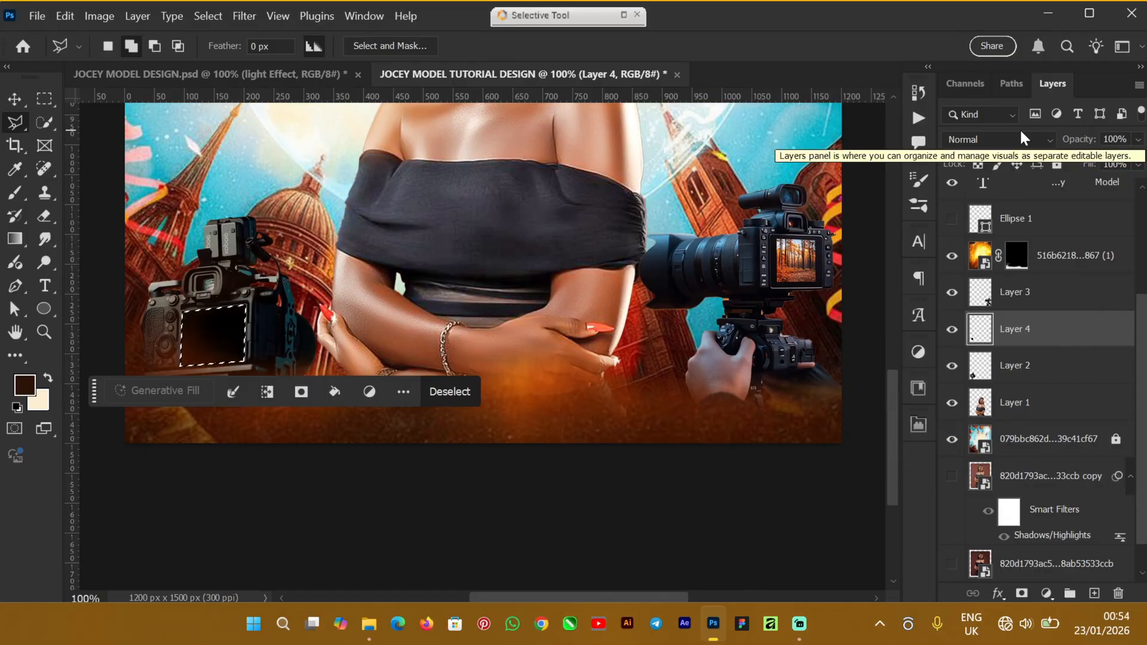
key(ctrl+d)
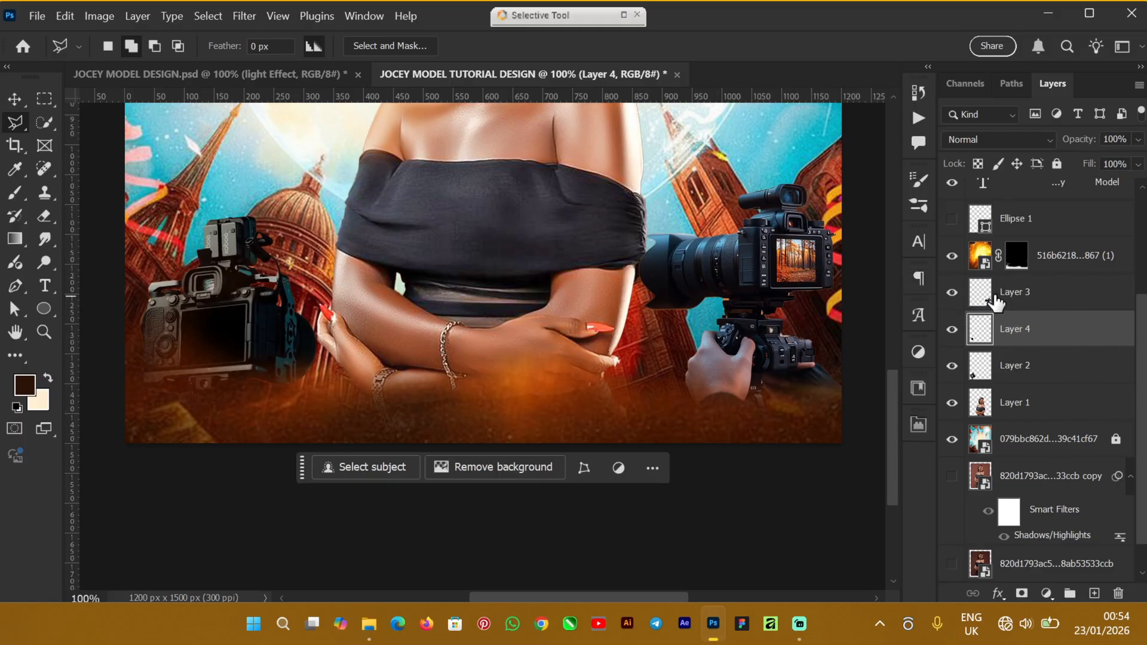
On a new empty layer directly above Layer 2, outline the camera operator's rear display with a closed Polygonal Lasso selection
click(1047, 369)
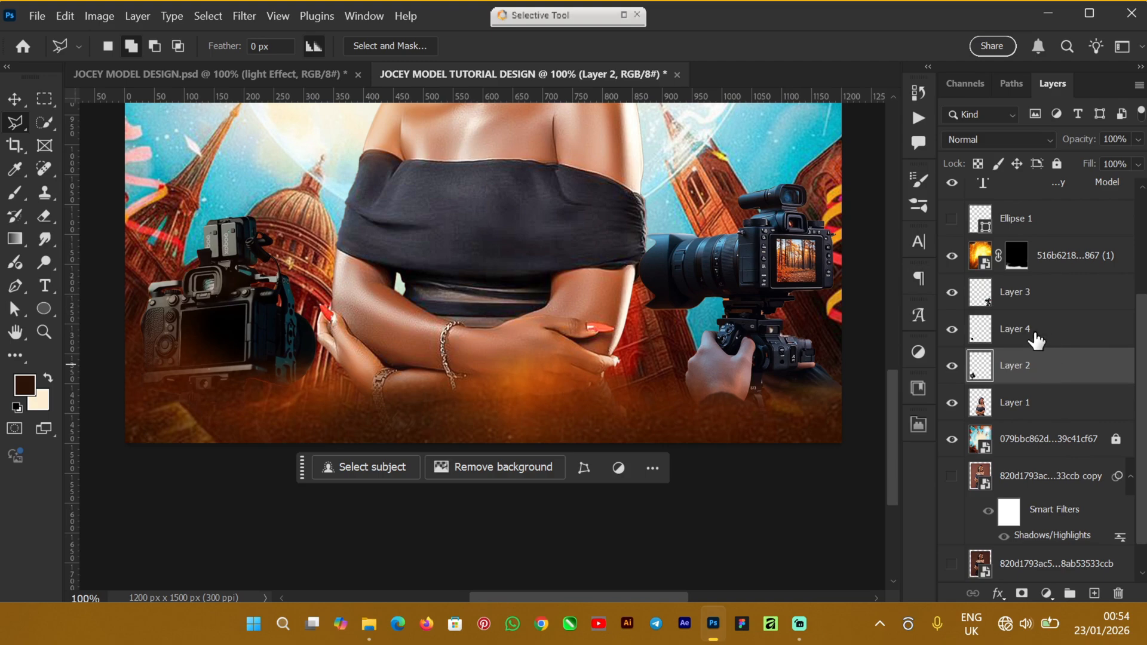
click(1095, 593)
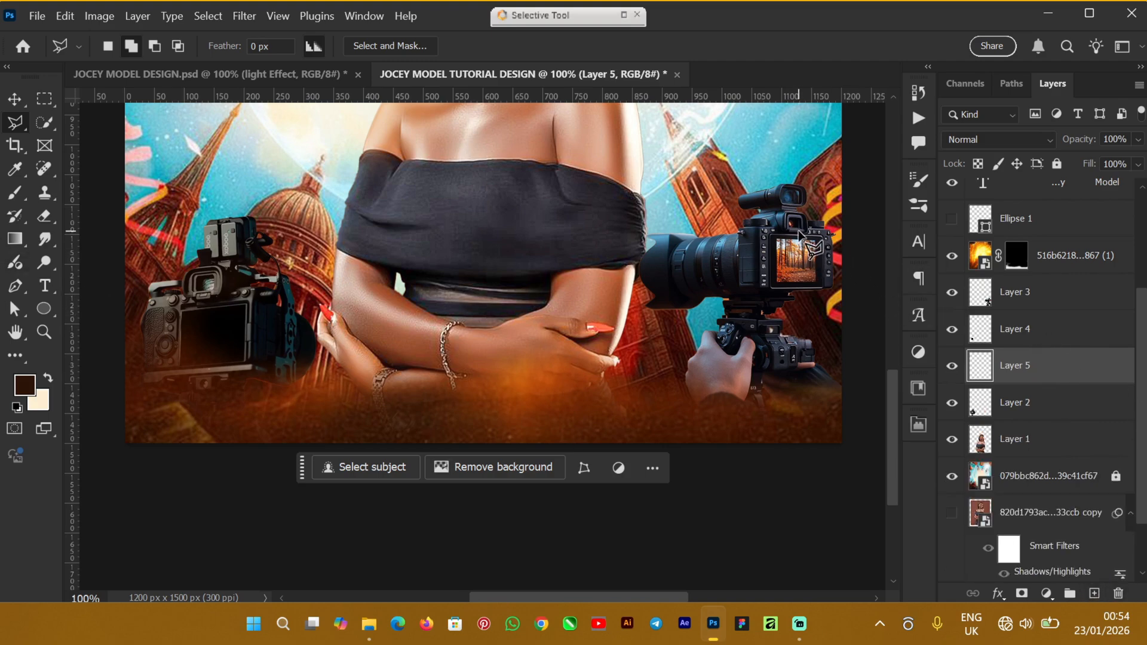
key(ctrl+plus)
drag(601, 596, 719, 597)
drag(895, 463, 893, 423)
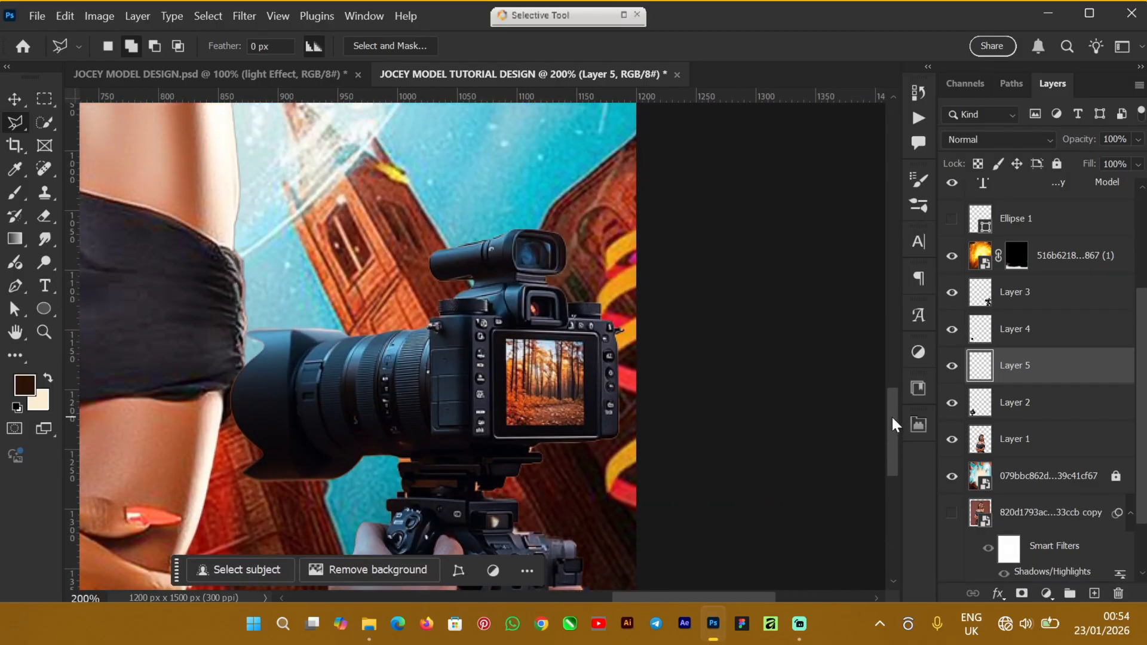
click(506, 341)
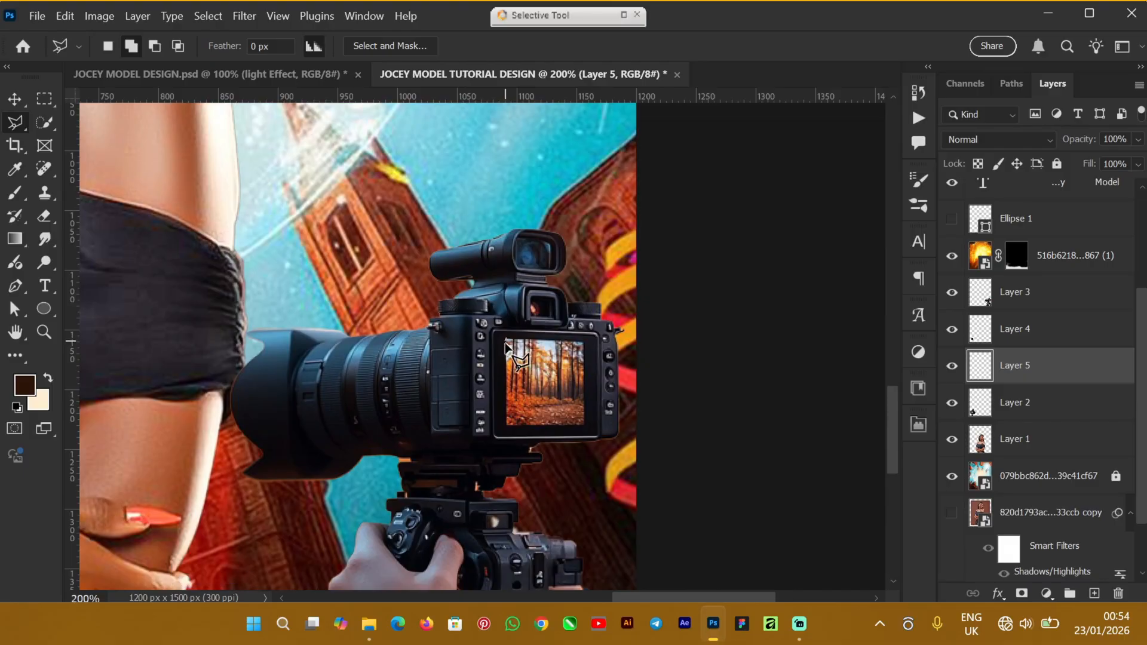
click(506, 426)
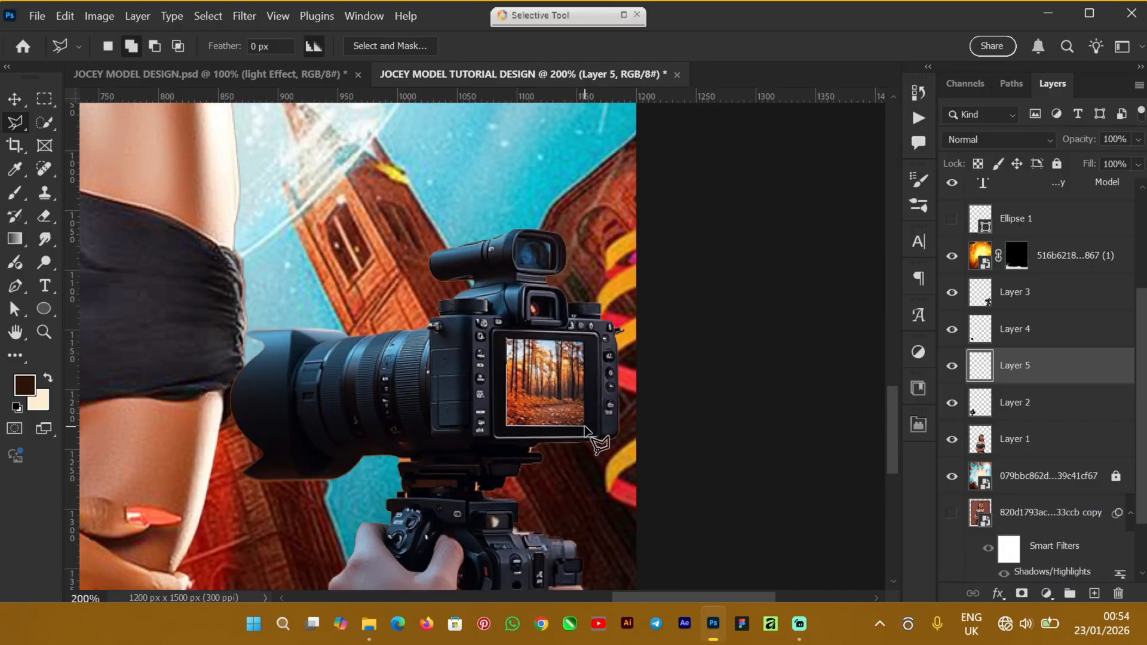
click(584, 427)
click(584, 341)
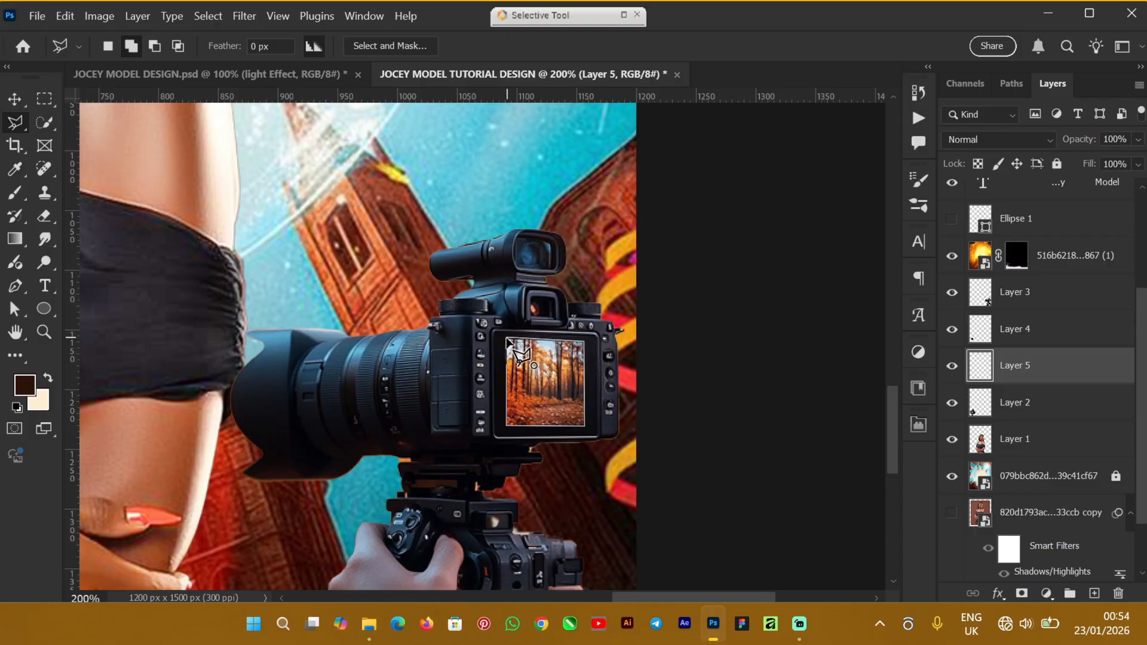
click(507, 342)
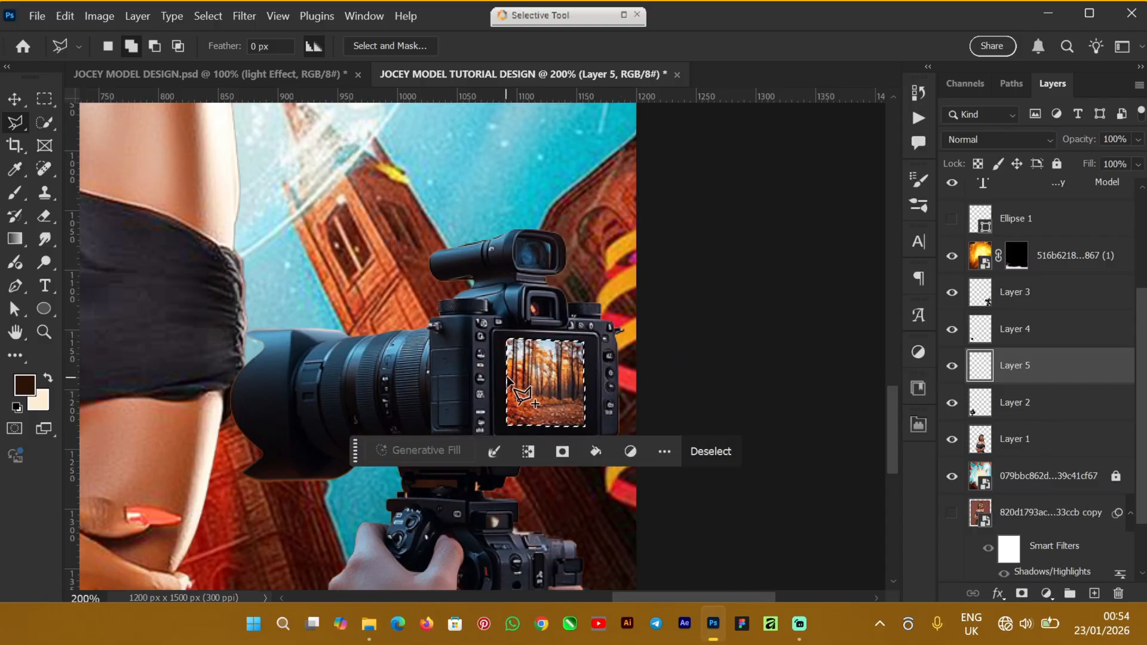
Fill the selected camera display on Layer 5 with black (000000) at 100% opacity in Normal mode
right_click(510, 392)
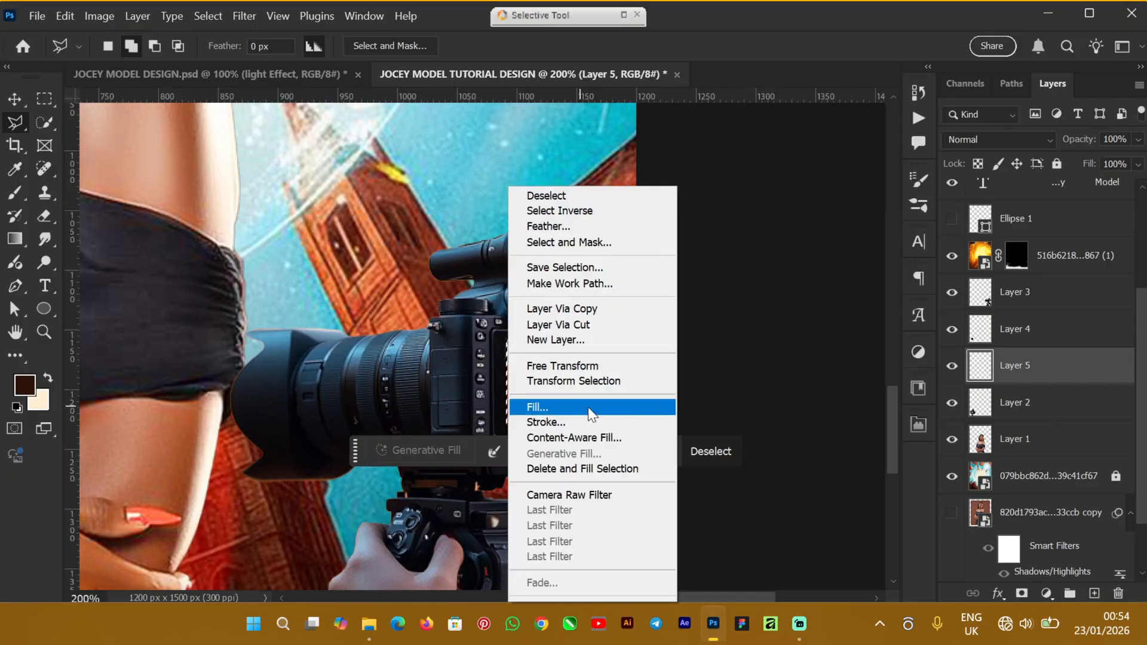
click(588, 408)
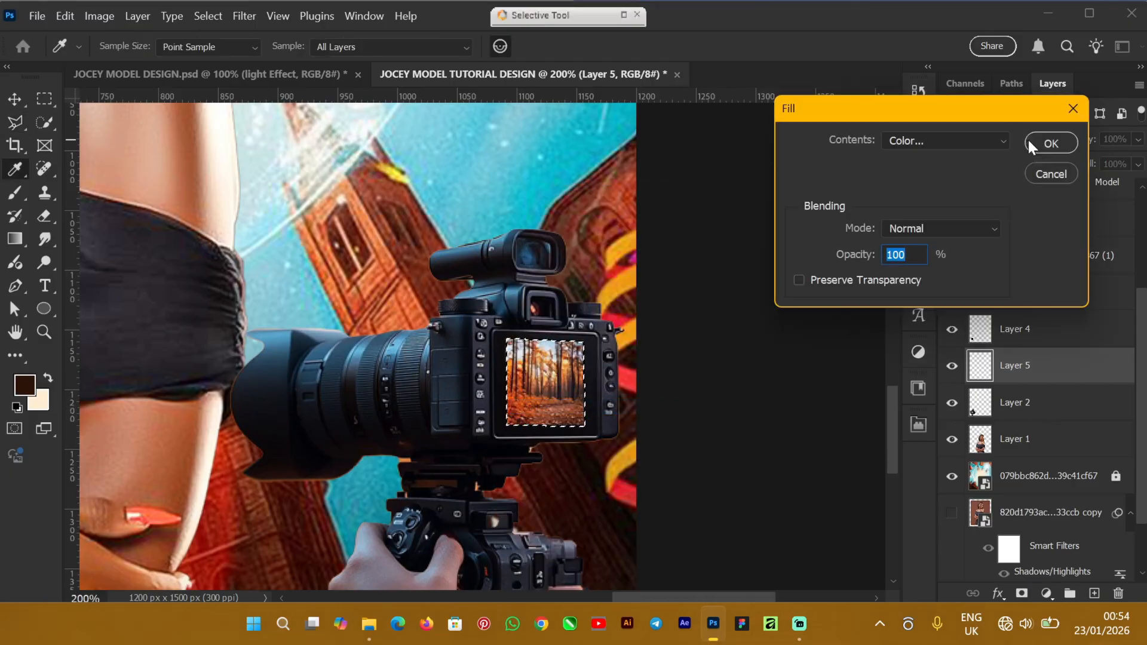
click(1048, 145)
key(l)
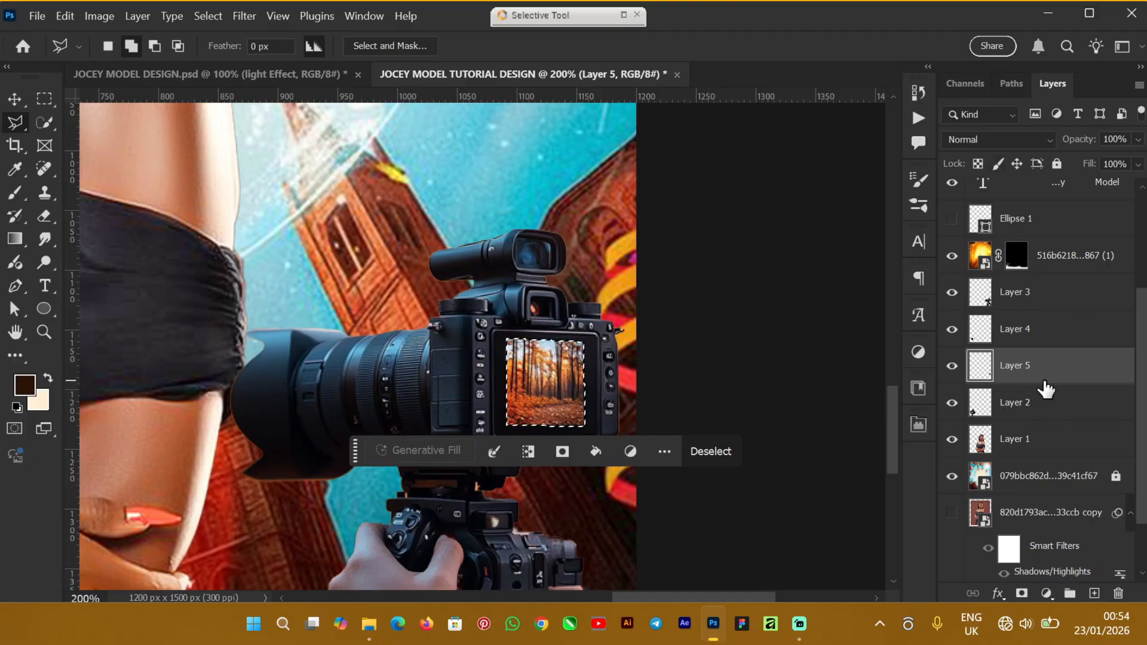
right_click(561, 385)
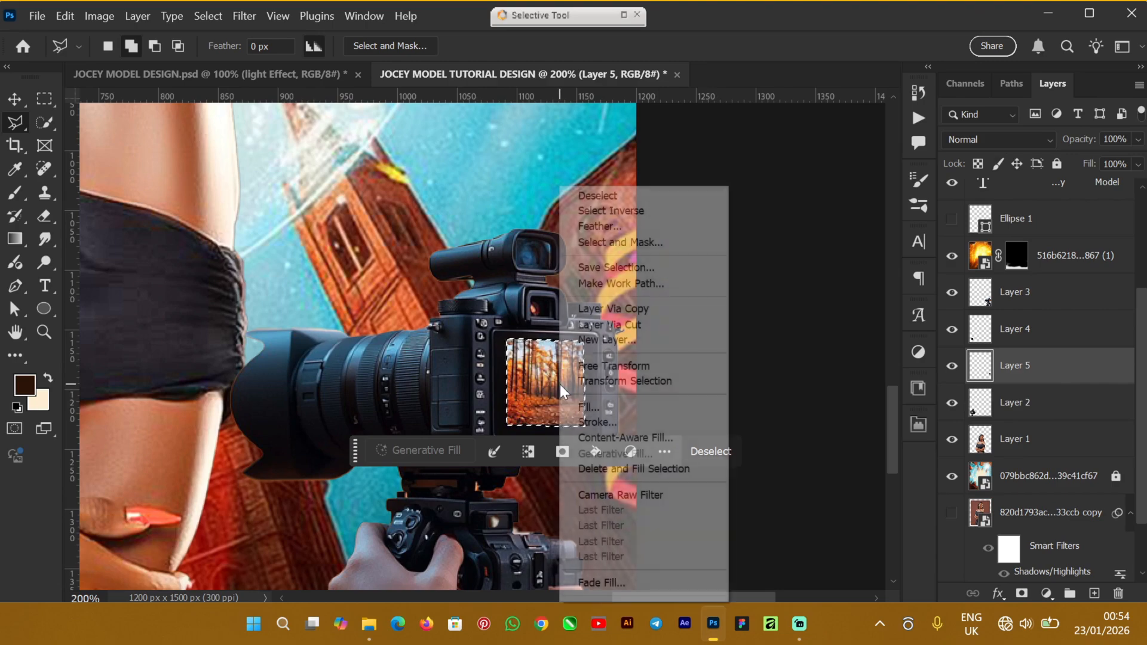
click(599, 406)
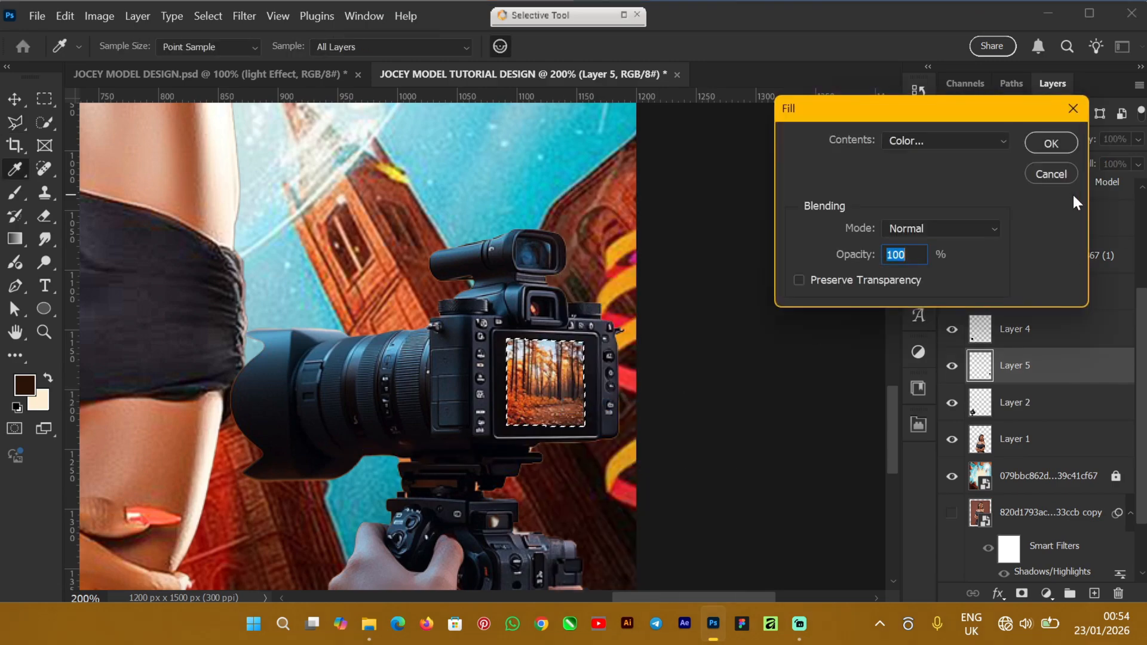
click(978, 146)
click(922, 189)
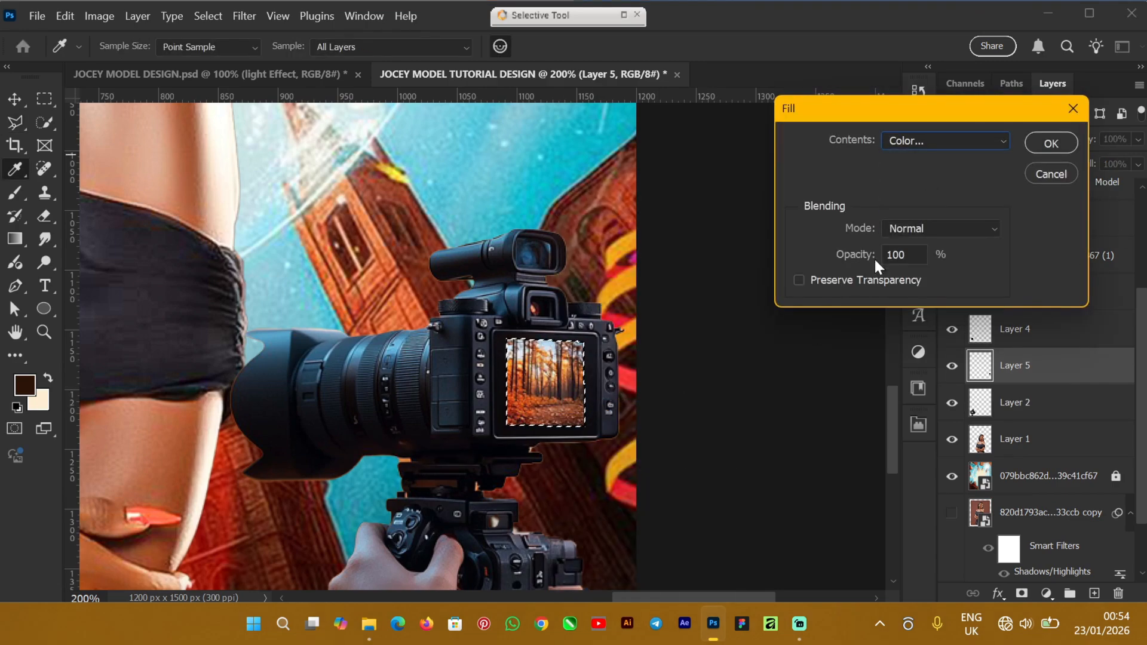
click(1065, 142)
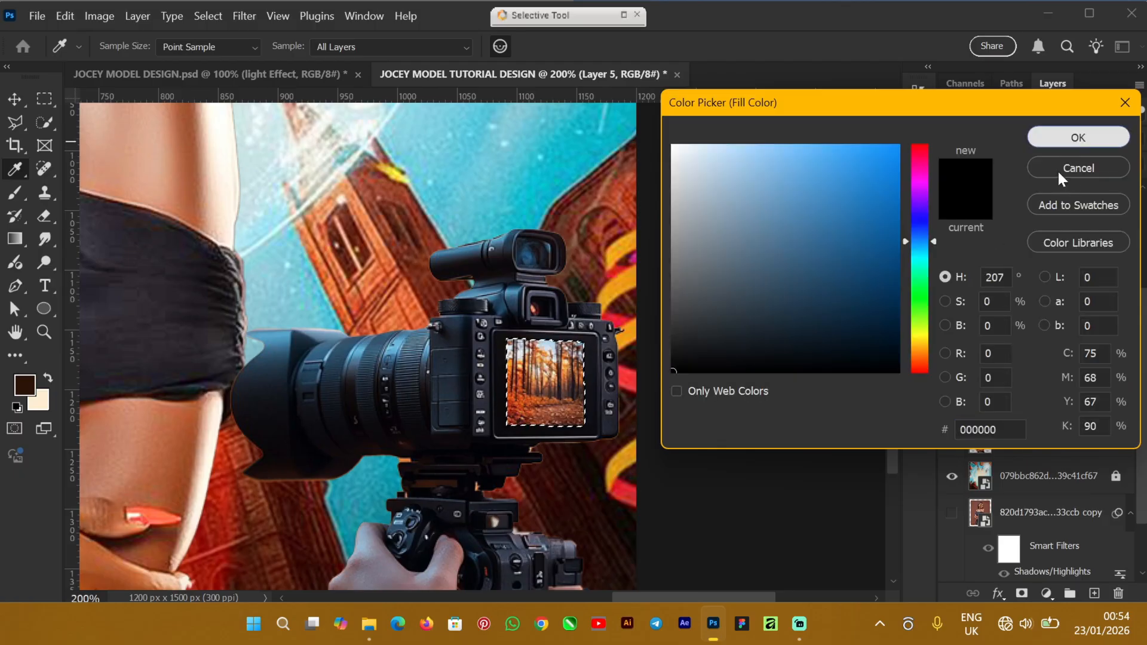
key(Return)
key(l)
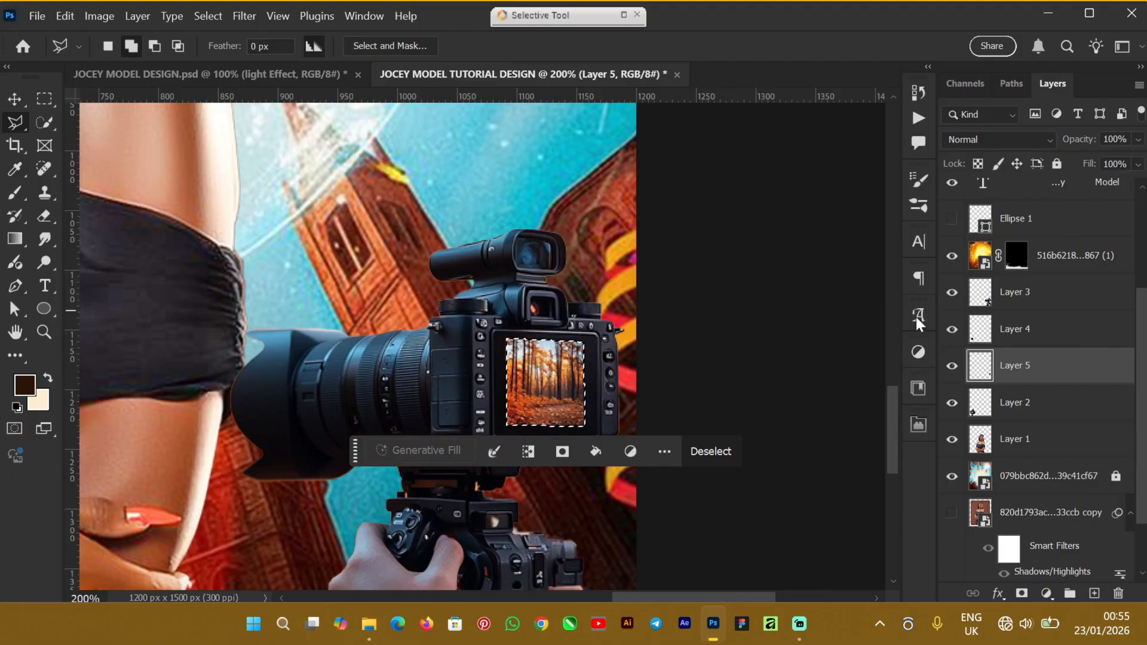
Toggle the visibility of Layers 3, 5 and 2 to find out which layer covers the black display fill
click(16, 99)
click(1033, 323)
click(1030, 294)
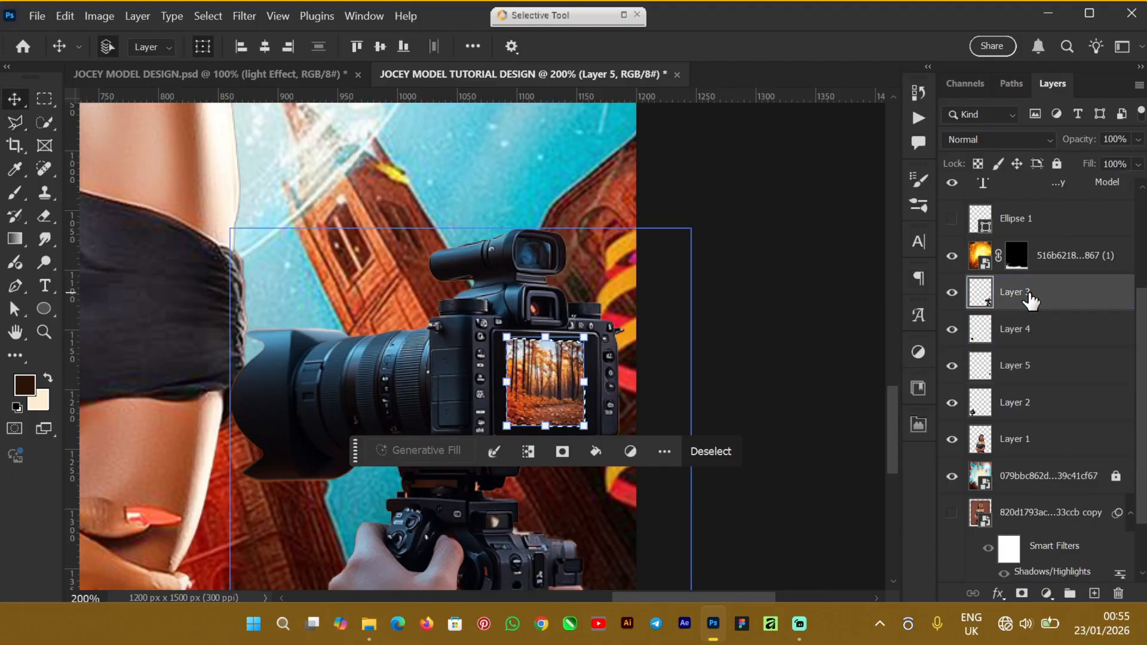
click(1025, 330)
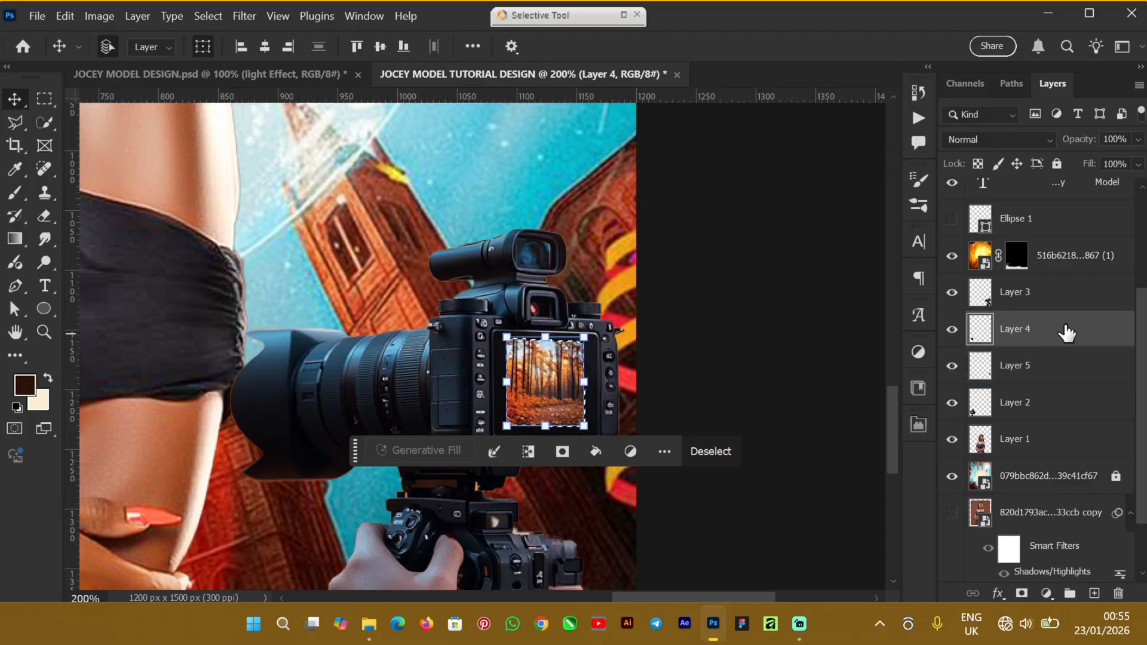
click(953, 294)
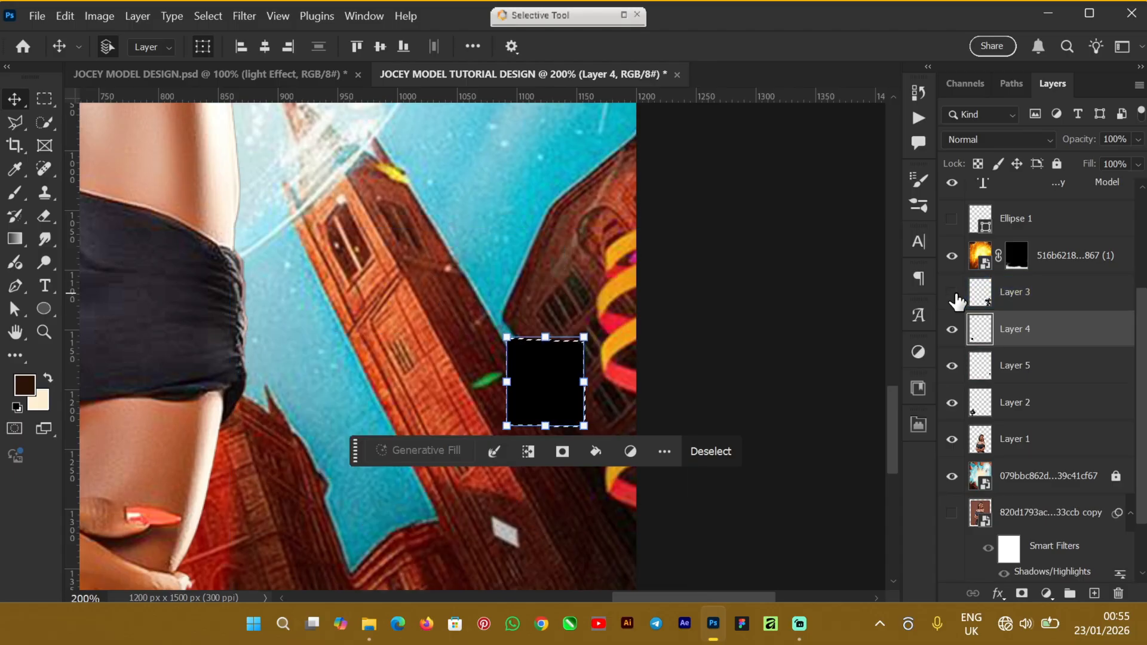
click(953, 294)
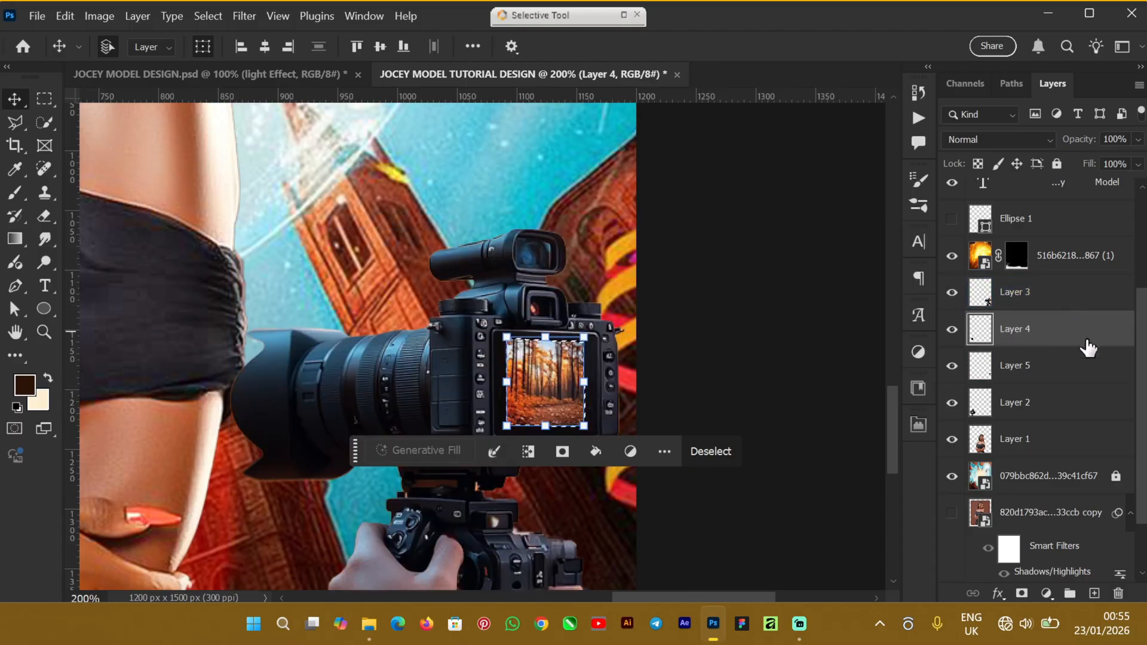
click(1043, 373)
click(955, 367)
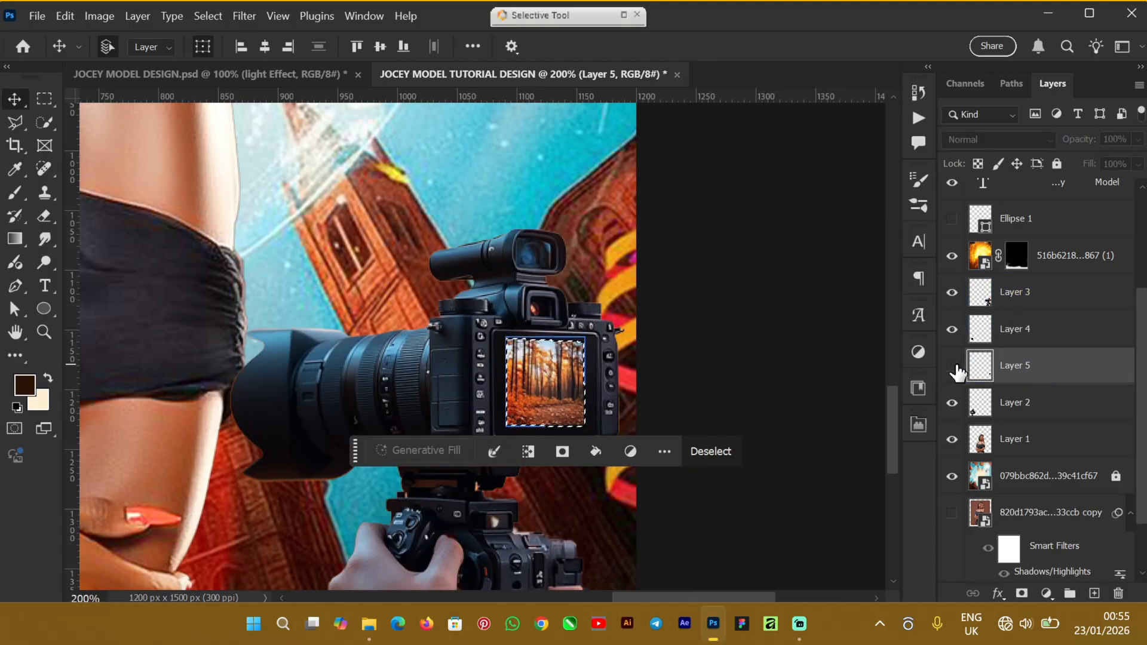
click(1015, 408)
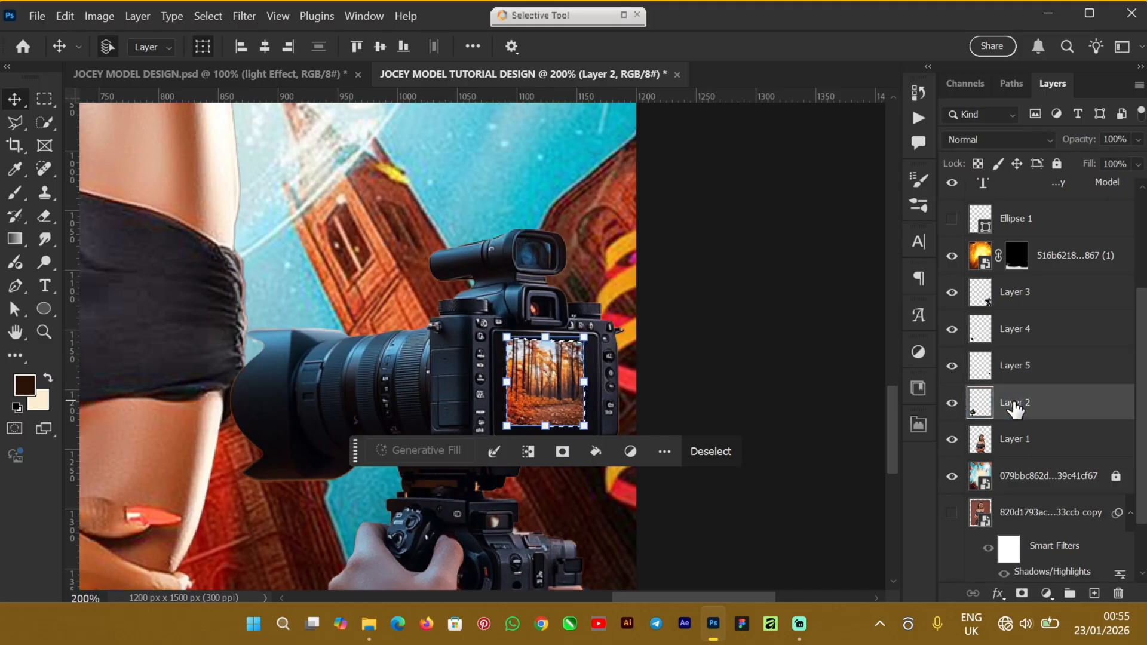
click(953, 404)
click(953, 404)
Check against the whole poster which layer holds the camera operator by toggling Layer 3's visibility, and compare it with Layer 5
key(ctrl+minus)
key(ctrl+minus)
key(ctrl+minus)
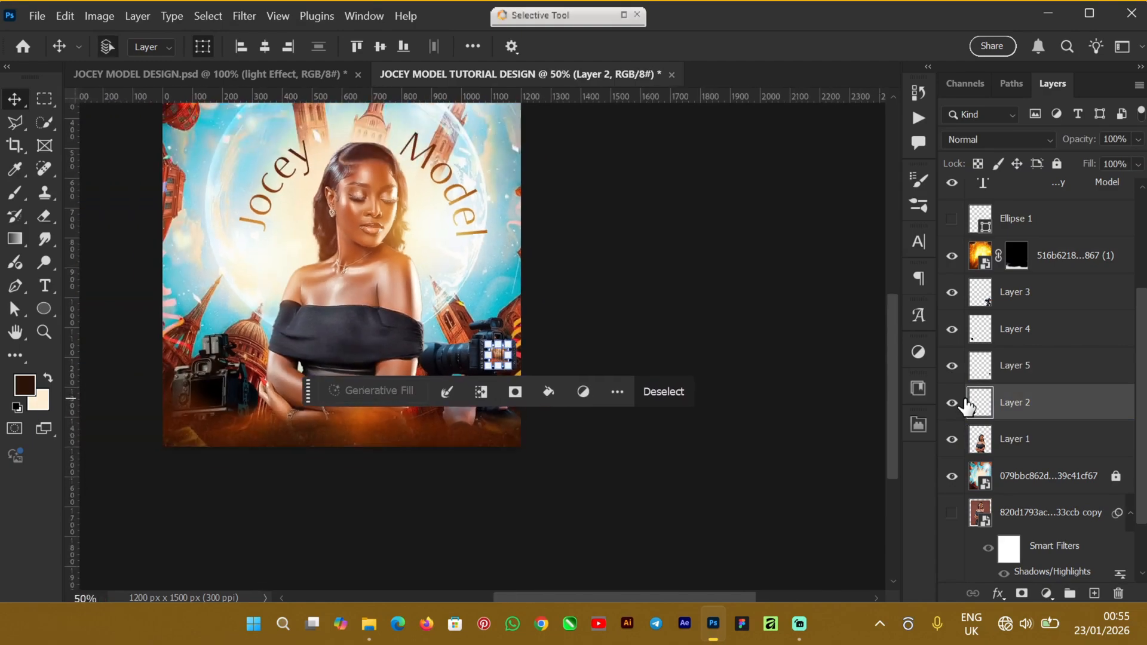
click(1050, 431)
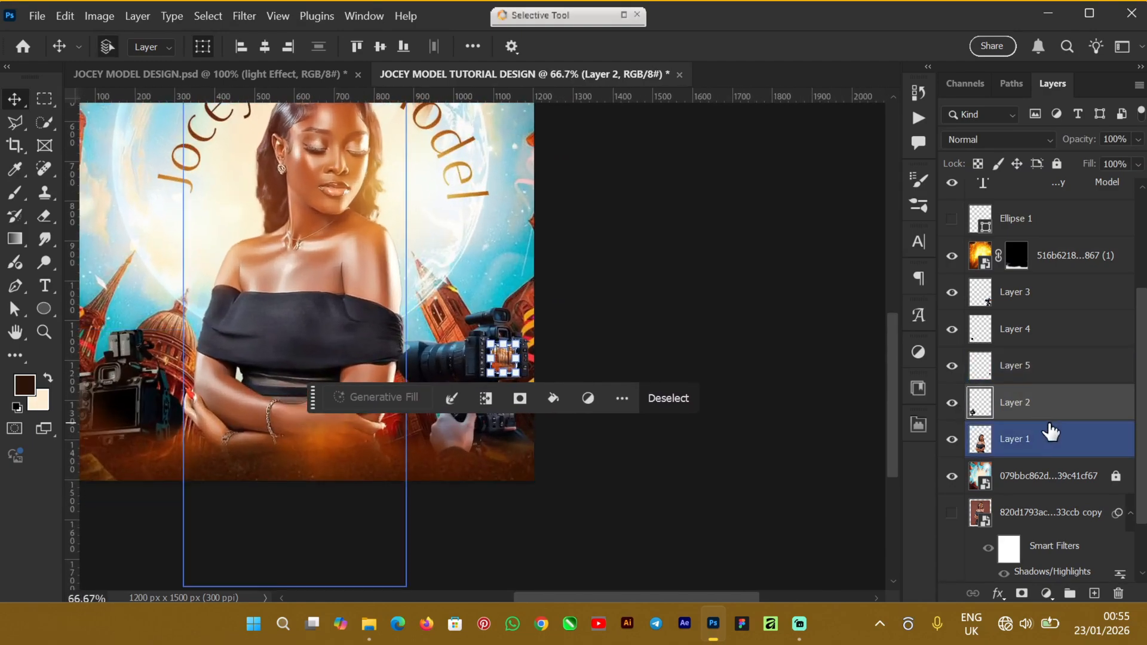
click(1030, 327)
click(1055, 303)
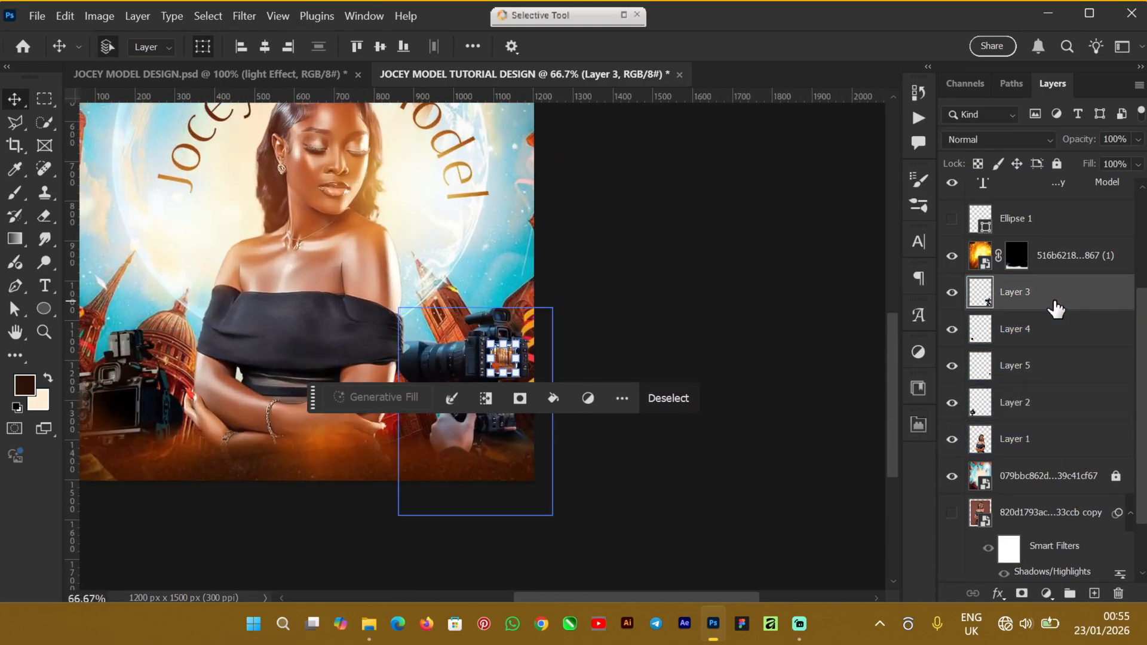
click(952, 293)
click(953, 292)
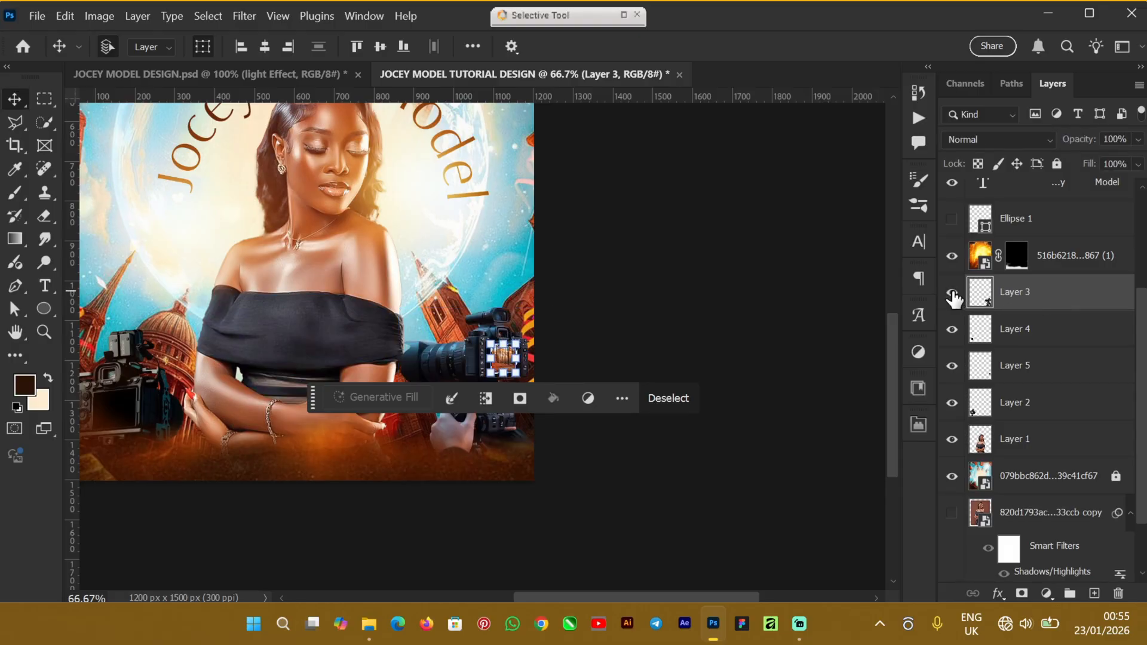
click(1042, 332)
click(1038, 367)
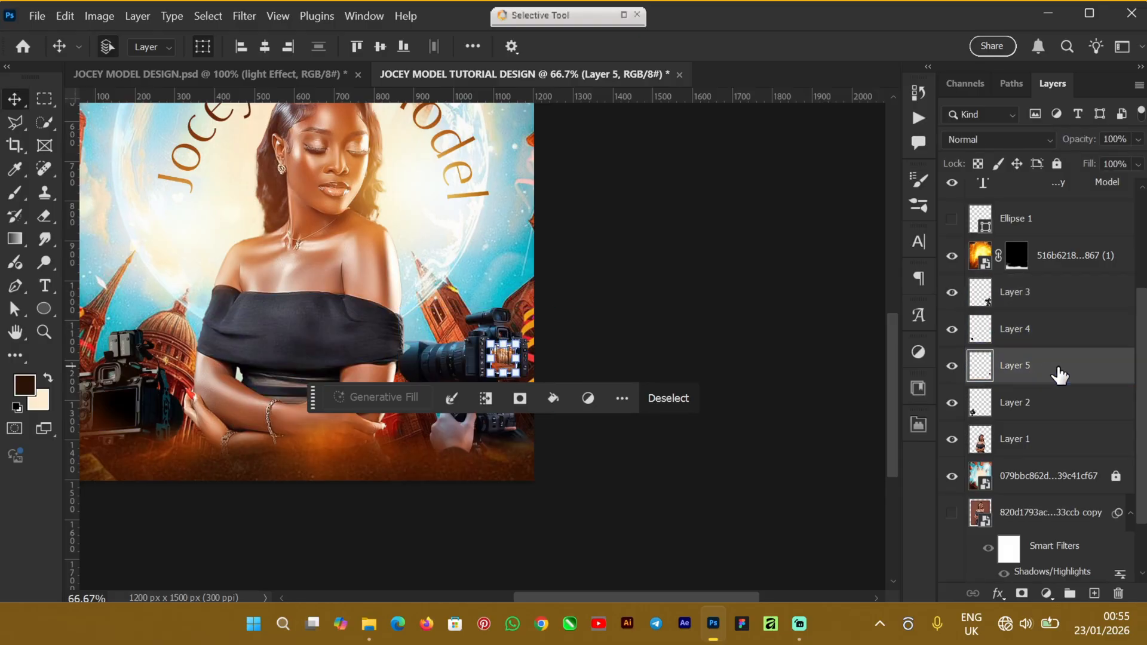
Move Layer 5 directly above Layer 3 in the layer stack, and clear the display selection and the layer selection
drag(1057, 375, 1043, 285)
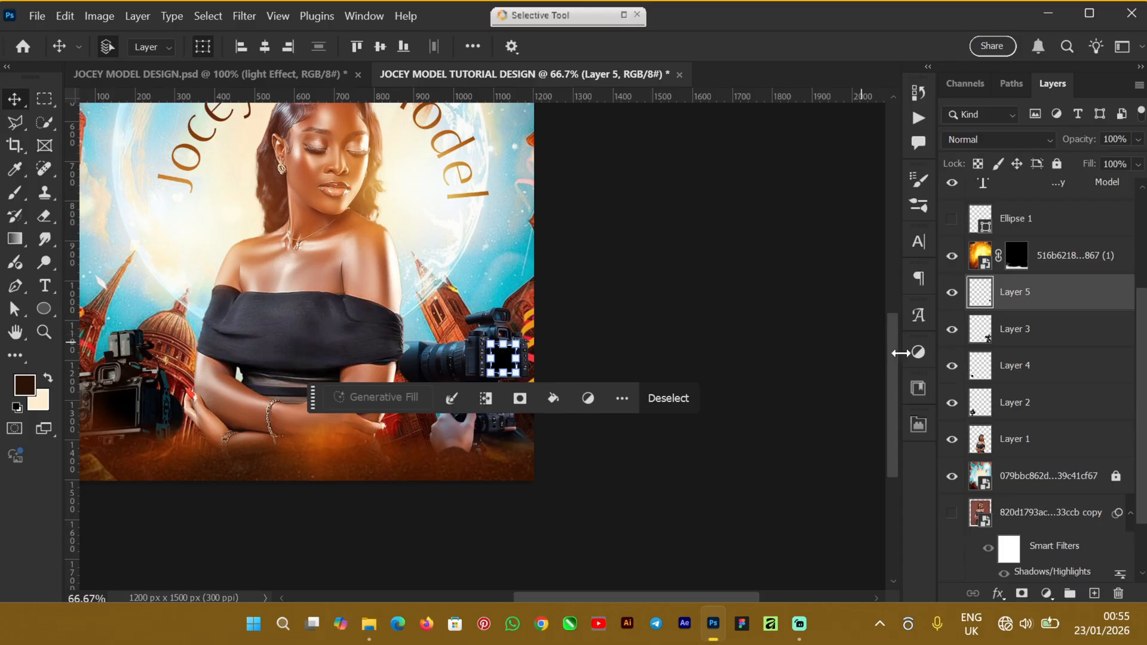
key(ctrl+plus)
key(ctrl+plus)
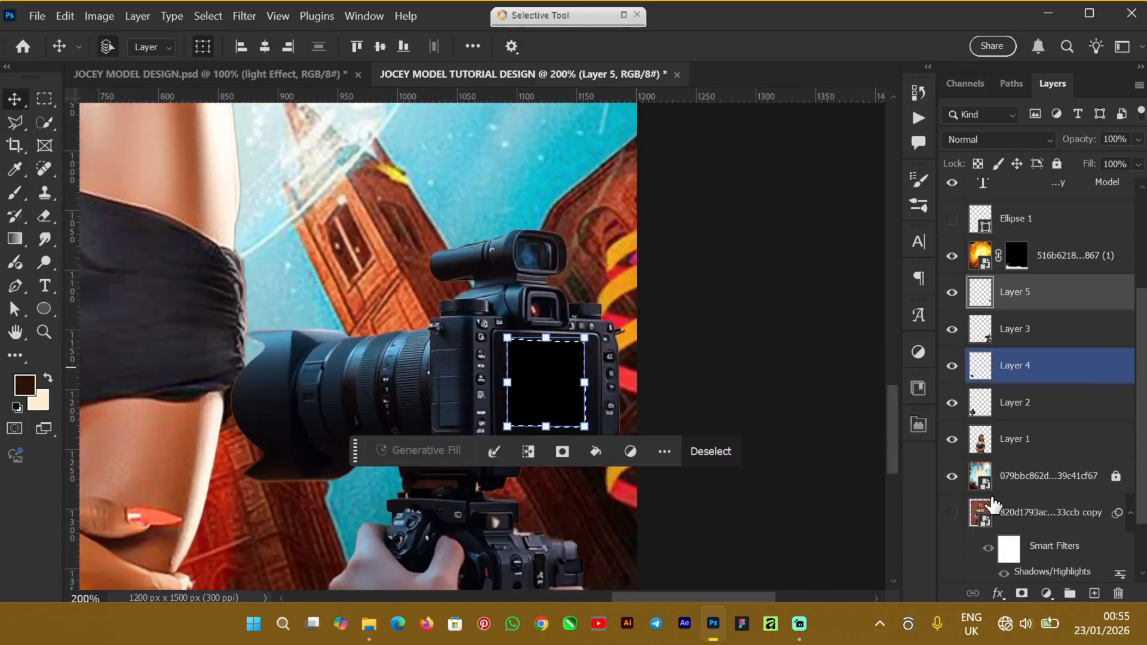
key(ctrl+d)
drag(682, 597, 576, 589)
key(ctrl+minus)
key(ctrl+minus)
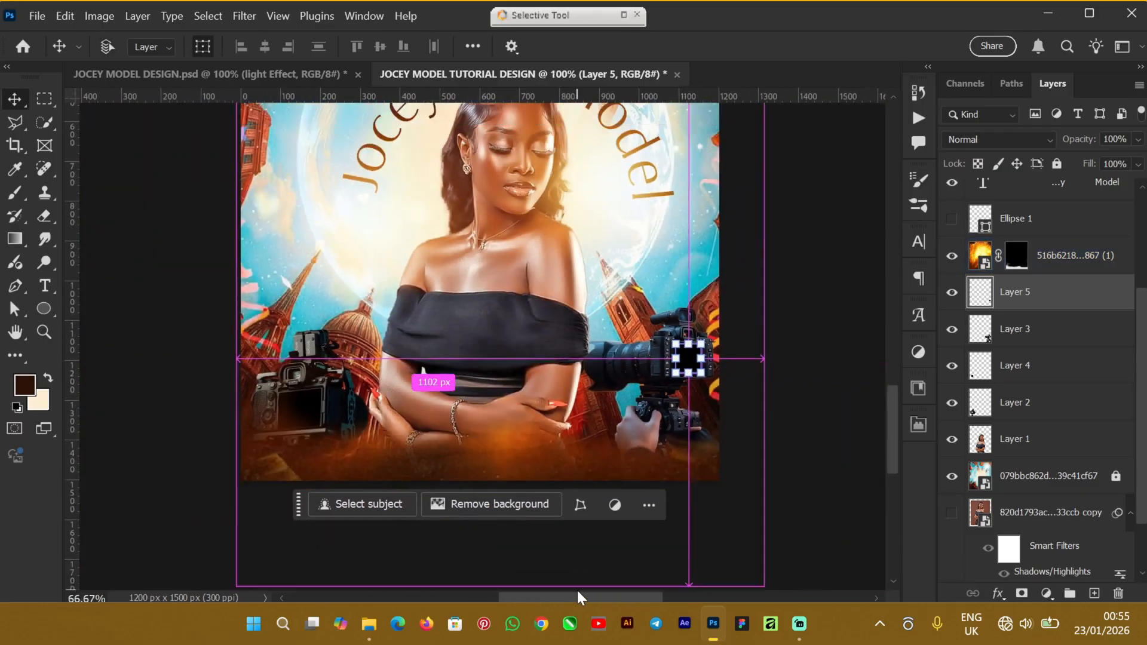
click(825, 340)
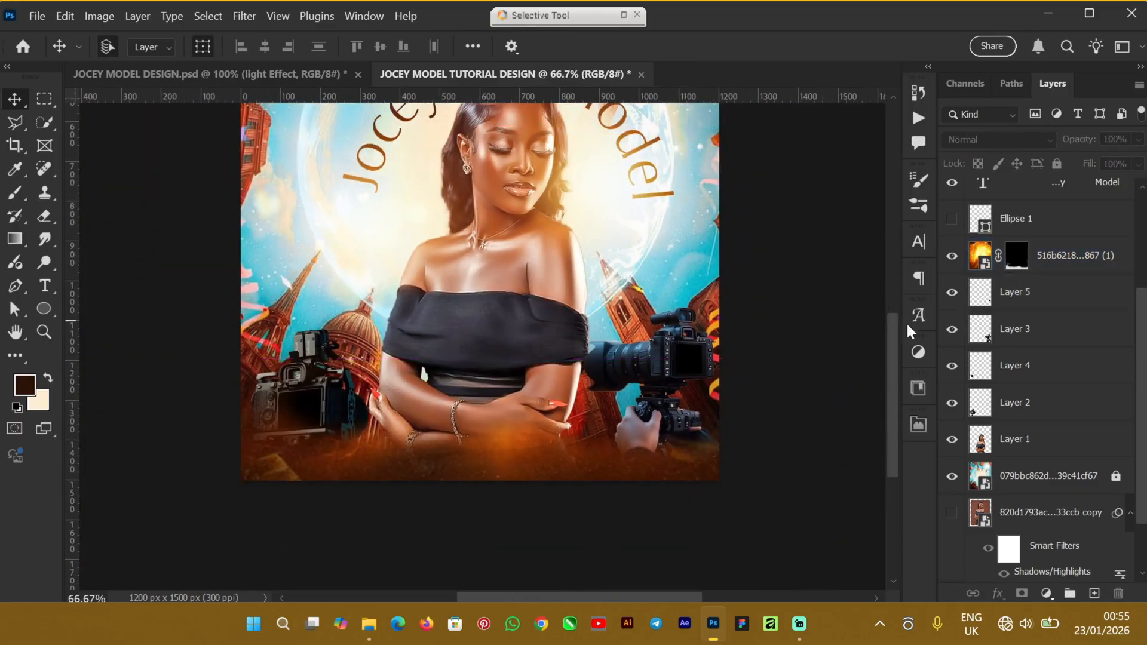
Check how the Gradient Fill 1 layer darkens the bottom of the finished JOCEY MODEL DESIGN.psd by toggling its visibility
drag(893, 327, 870, 335)
click(218, 75)
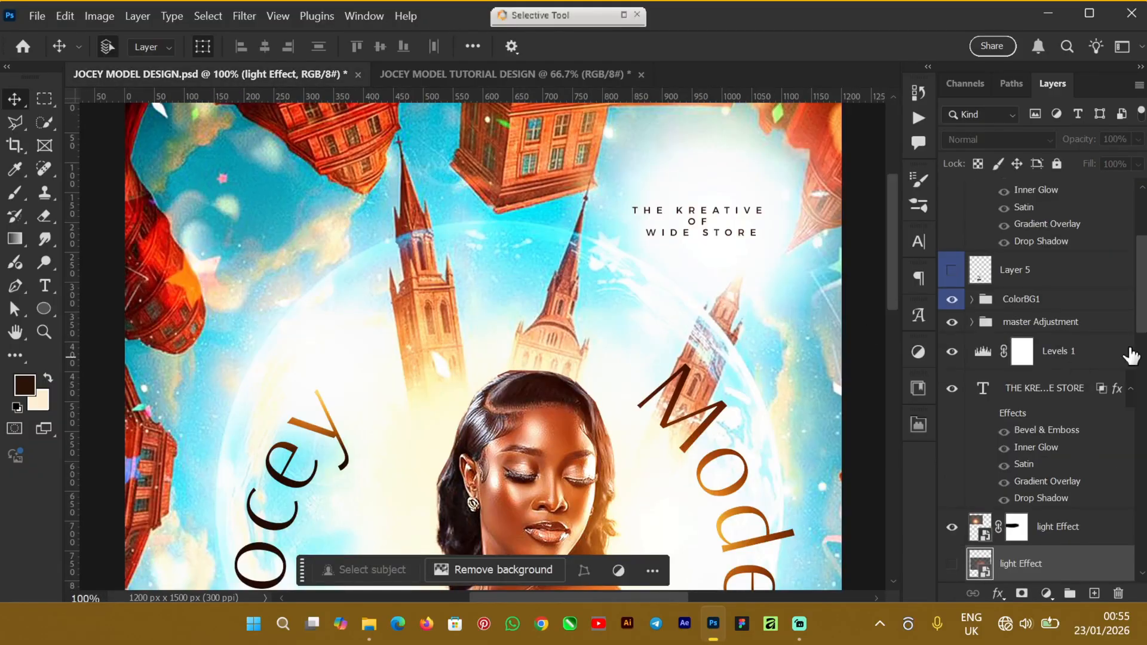
drag(1140, 266, 1140, 325)
drag(890, 205, 878, 374)
key(ctrl+minus)
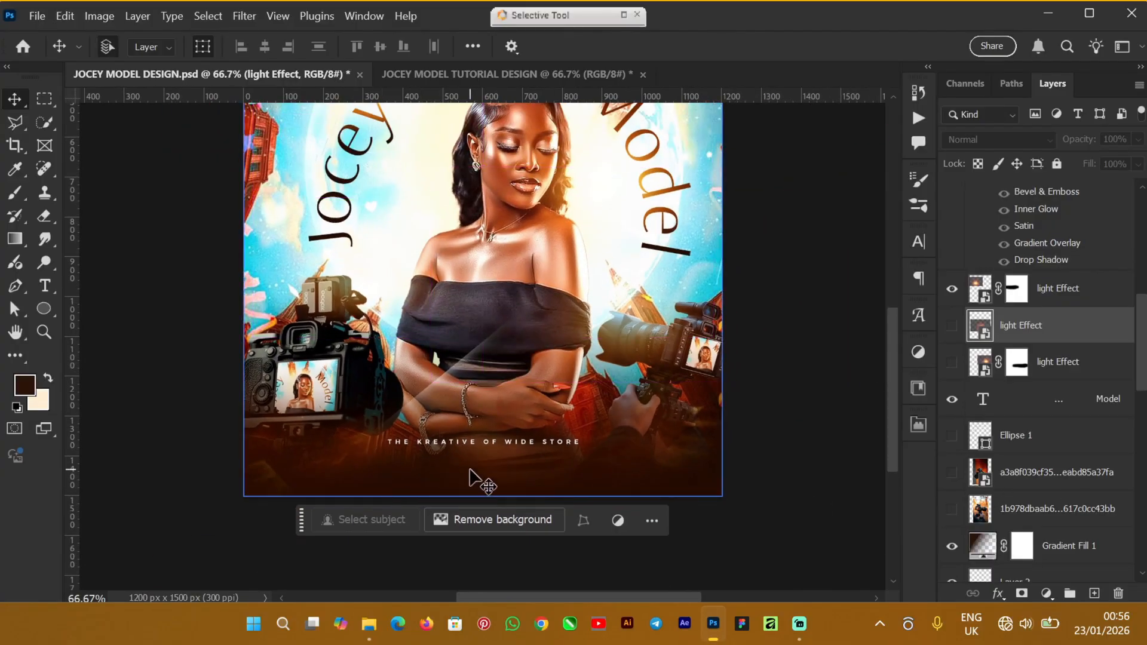
click(1073, 546)
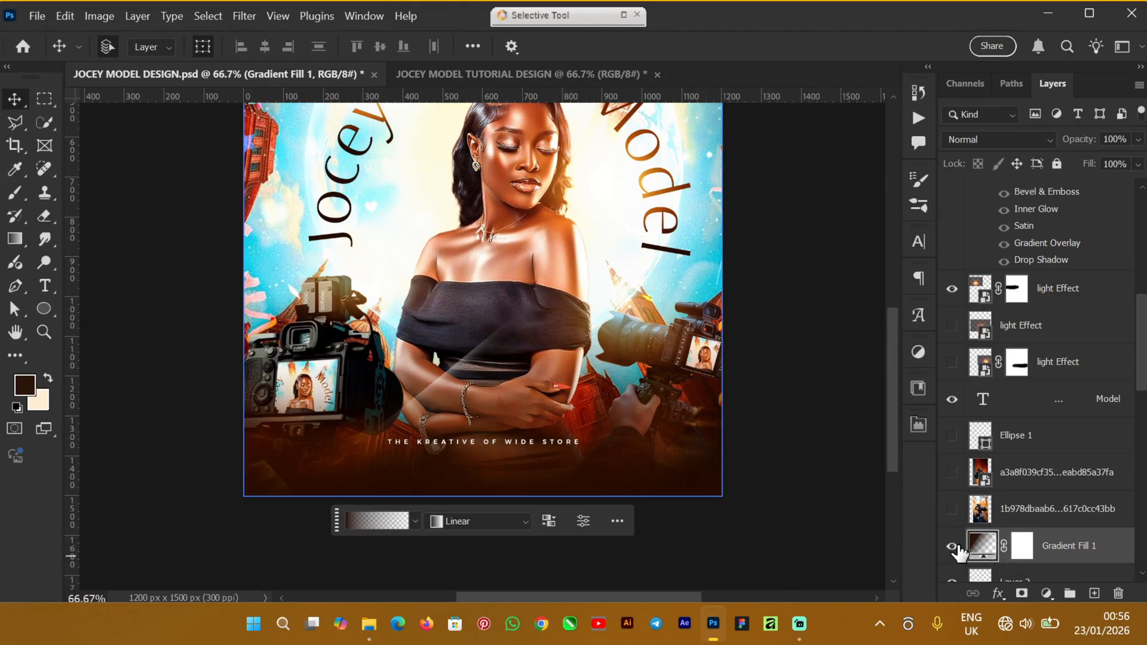
click(954, 546)
click(954, 546)
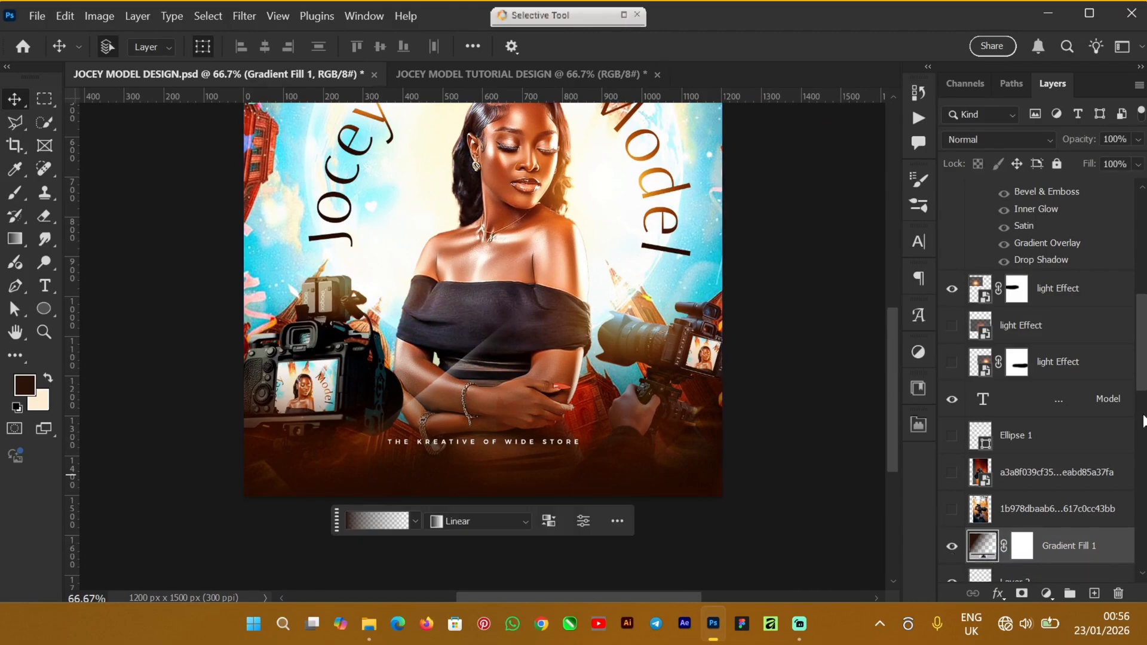
Examine Gradient Fill 1's place in the finished design's layer stack and its gradient settings, leaving them unchanged
drag(1142, 342, 1141, 272)
click(952, 198)
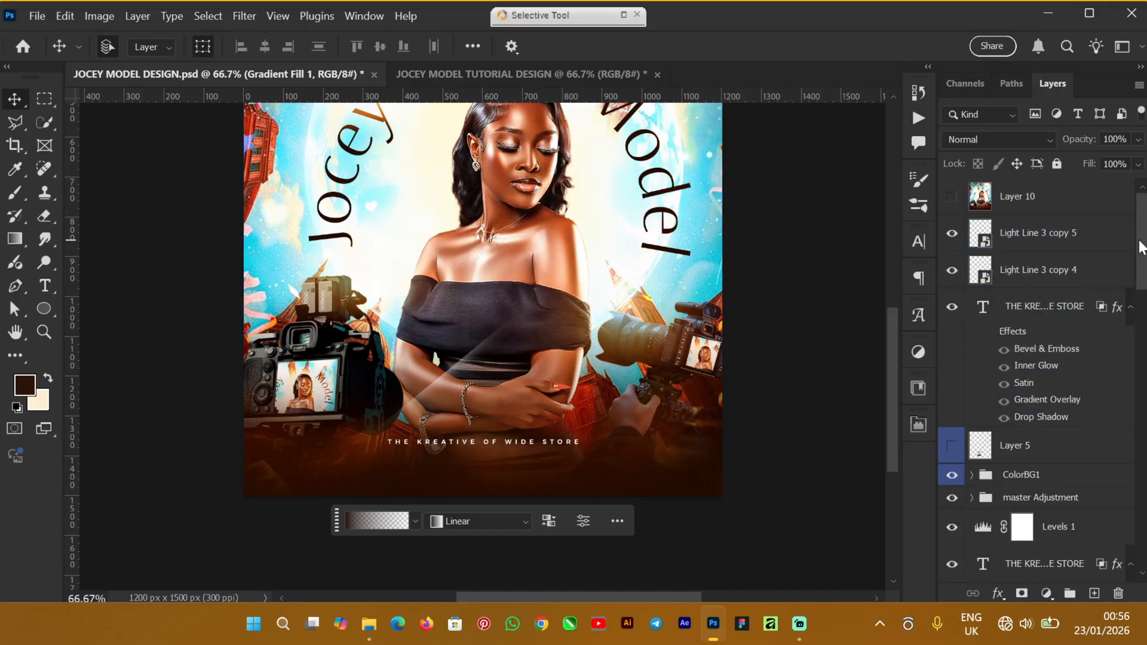
drag(1145, 249, 1145, 390)
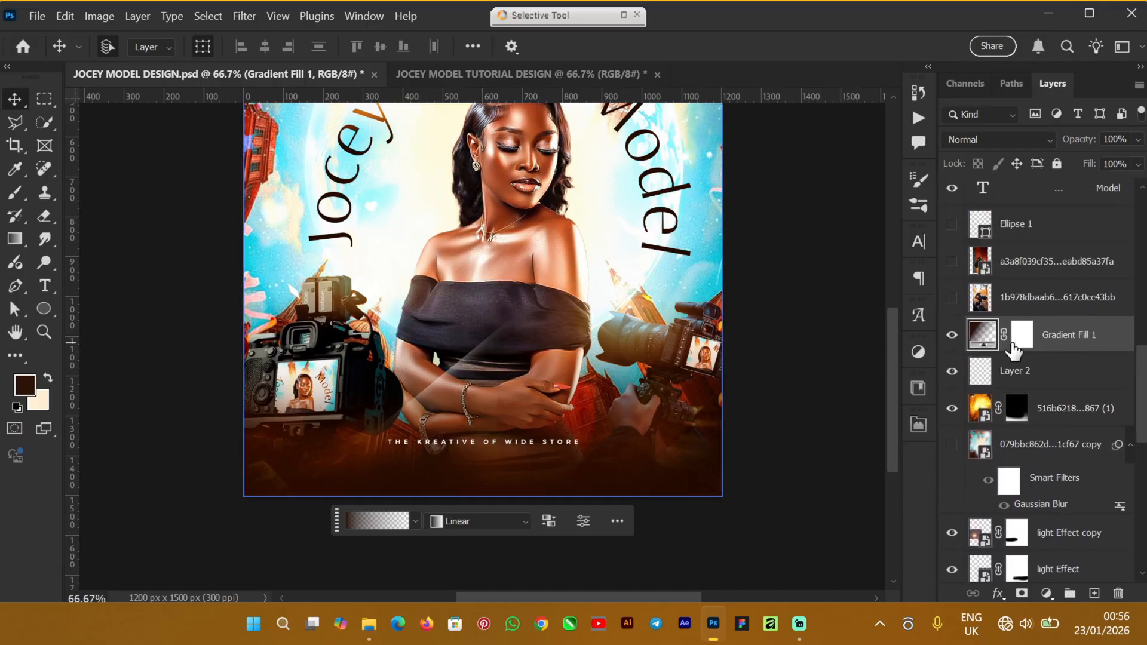
click(952, 336)
click(953, 336)
double_click(983, 337)
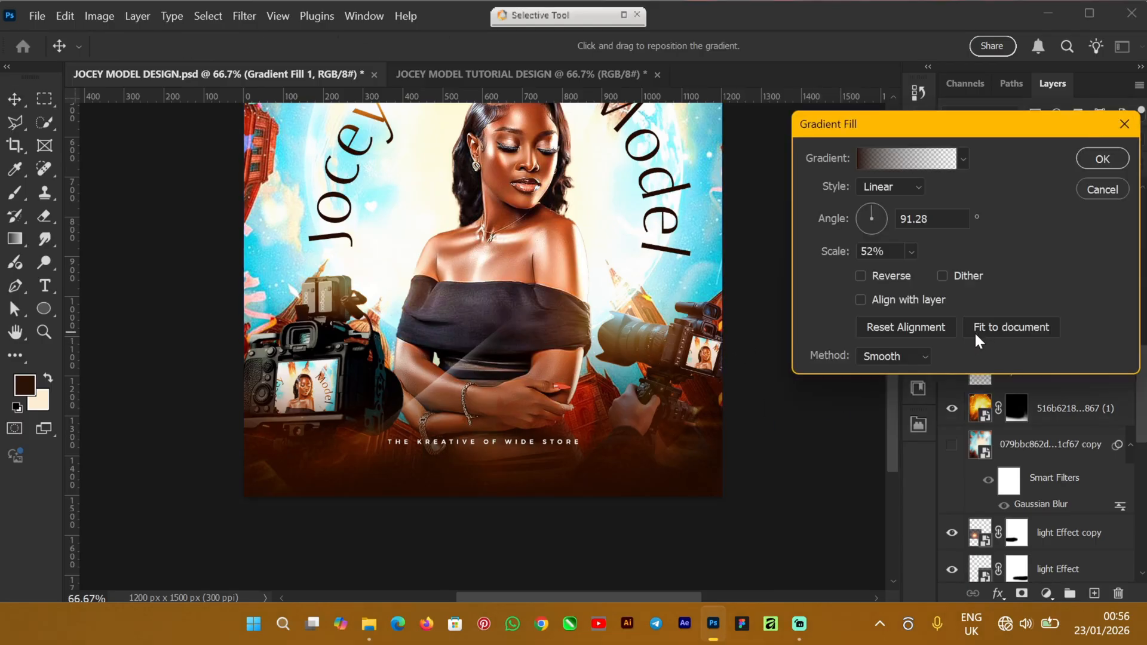
click(1102, 190)
Add a new empty layer at the very top of the layer stack in the JOCEY MODEL TUTORIAL DESIGN document
click(497, 77)
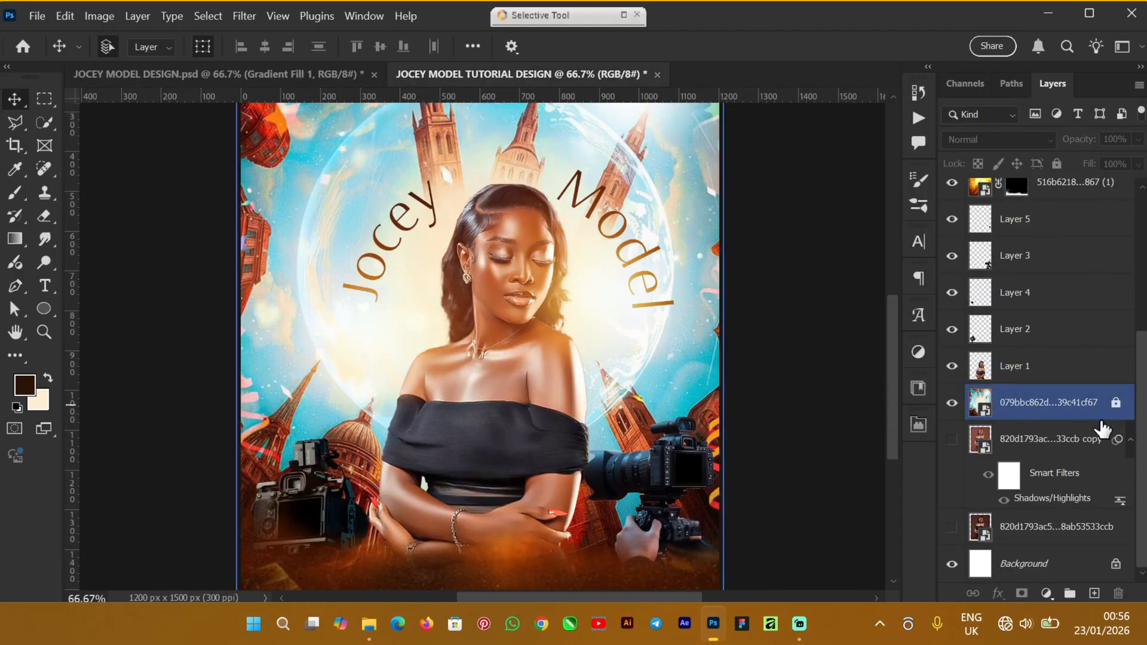
drag(1142, 379, 1145, 238)
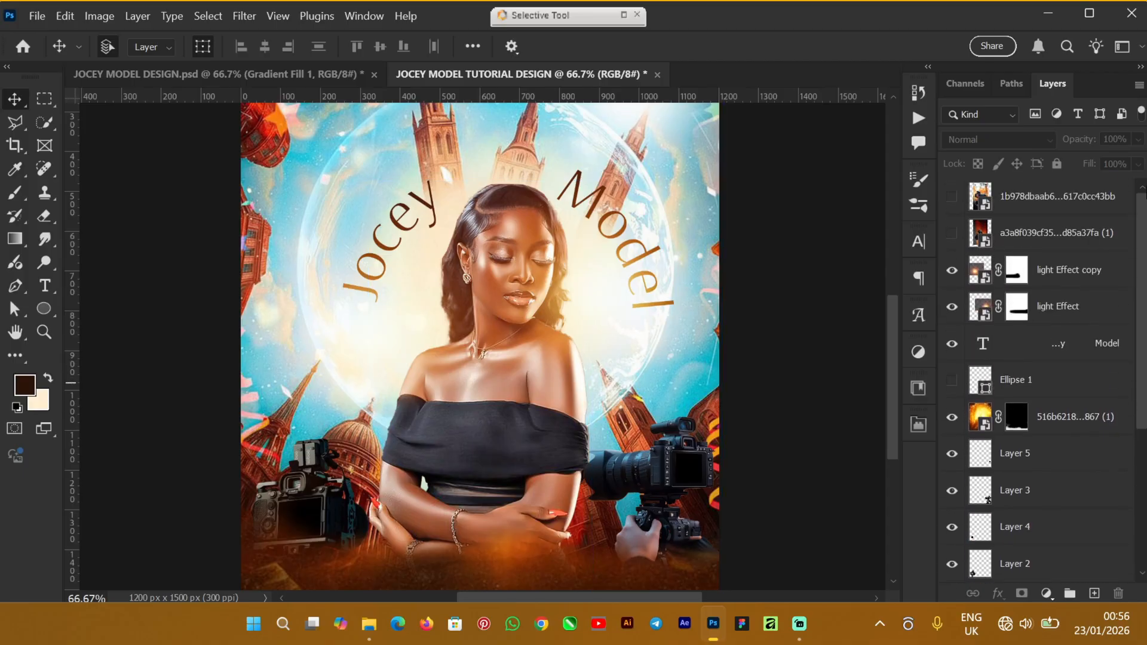
click(1095, 350)
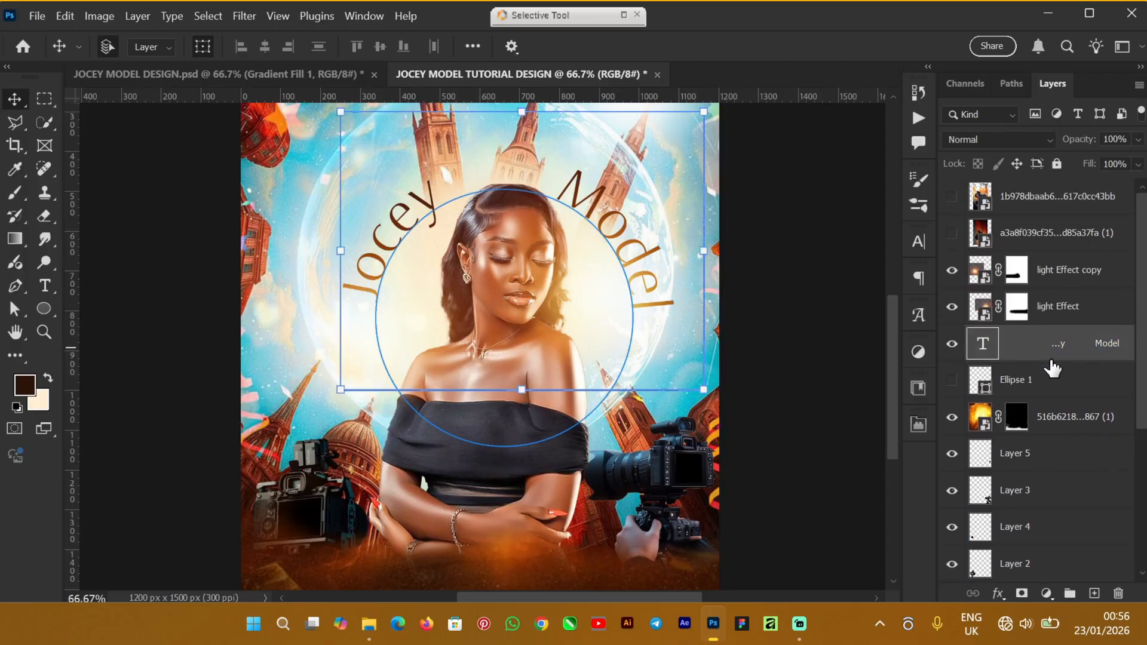
click(1067, 199)
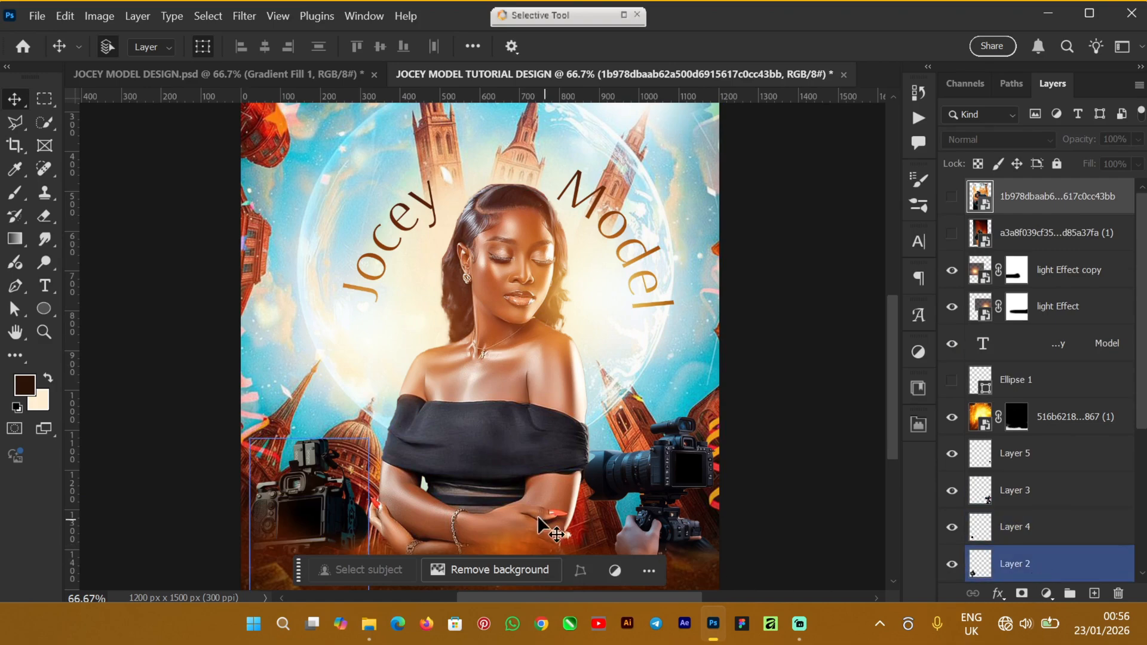
click(1095, 593)
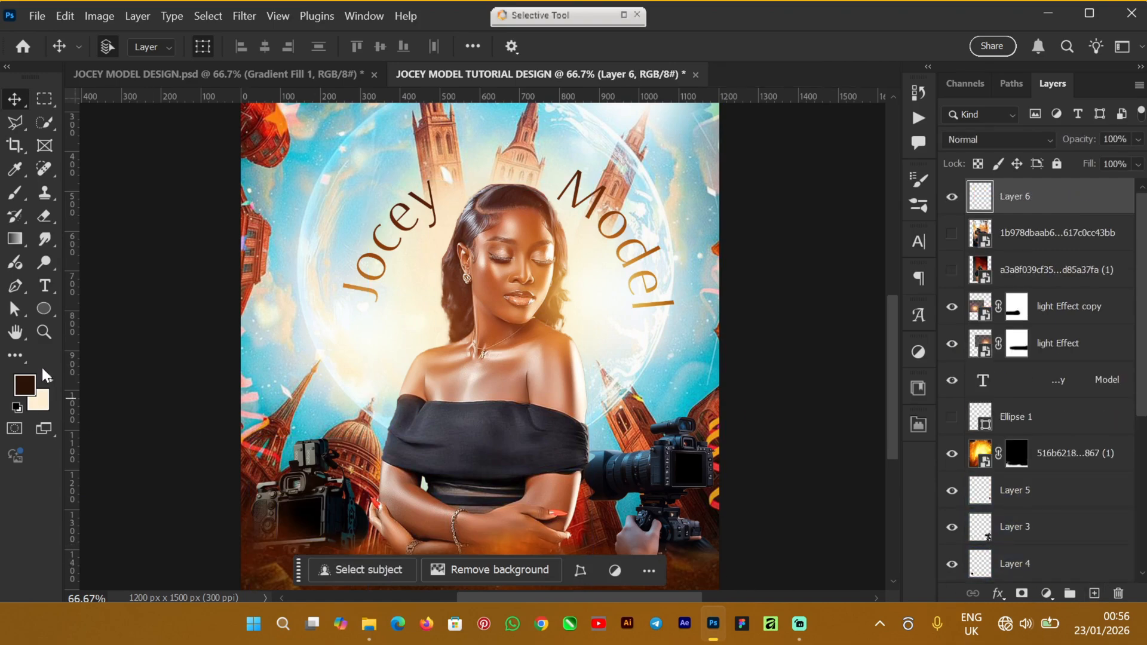
Sample the brown at the poster's bottom edge as the foreground colour and darken it to 341101
click(30, 389)
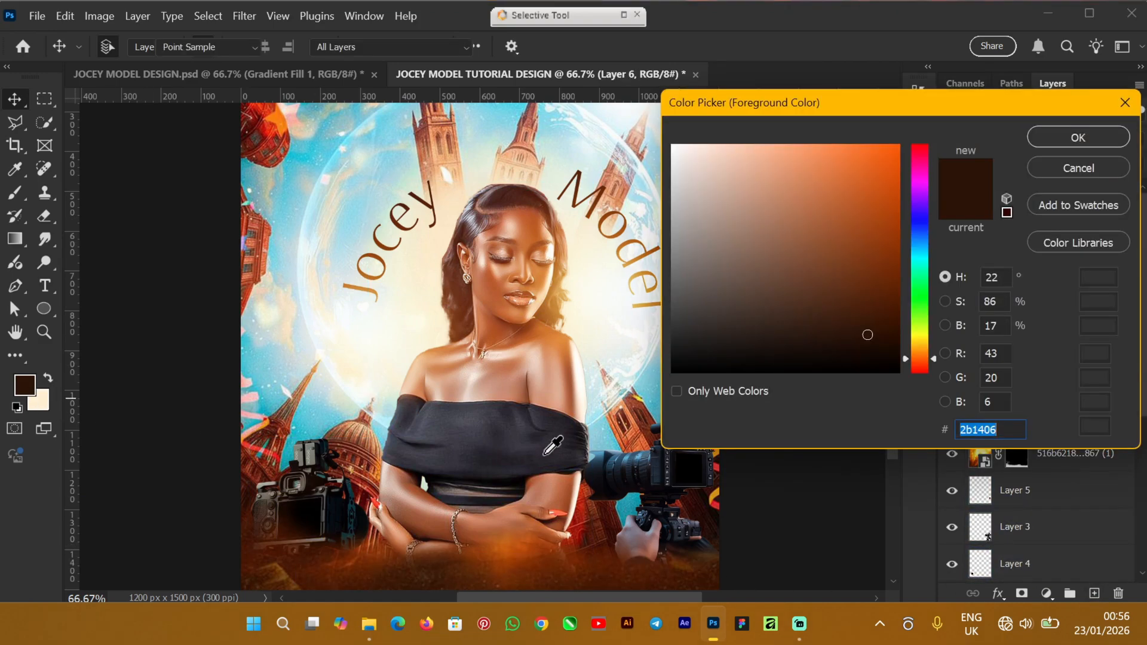
click(606, 574)
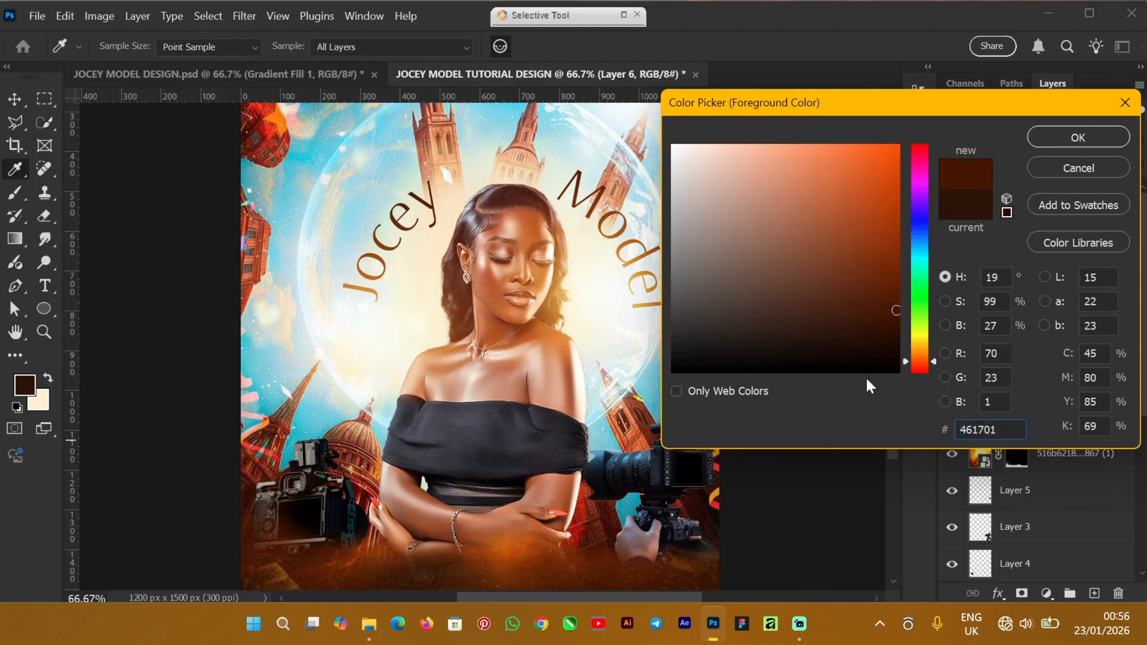
drag(894, 315, 896, 327)
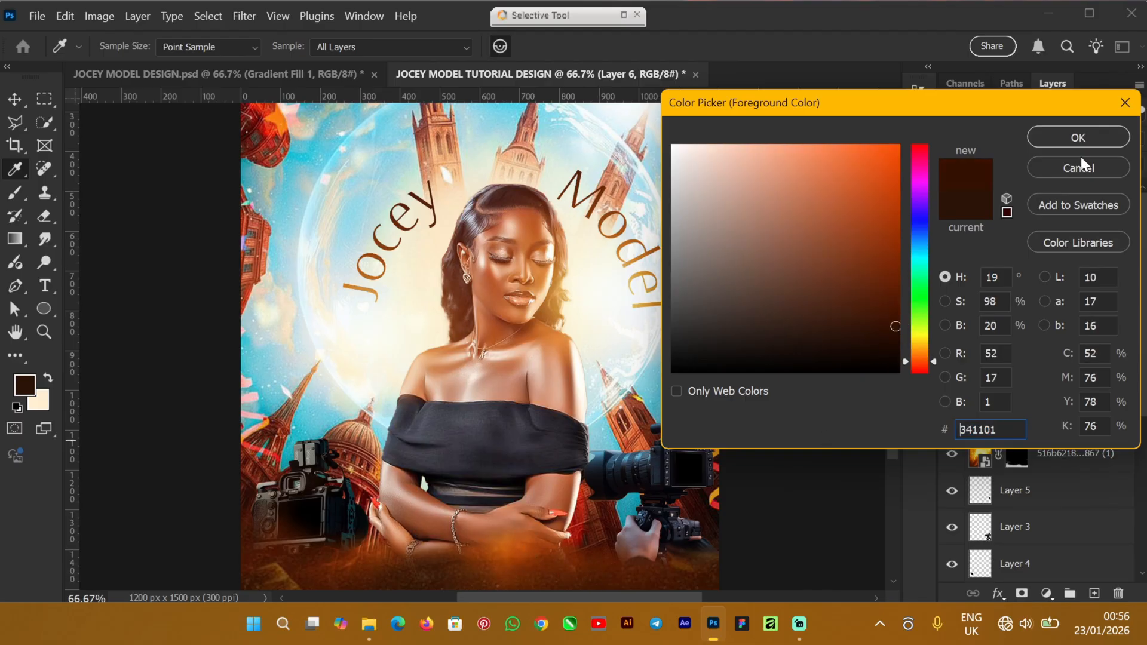
key(Return)
key(v)
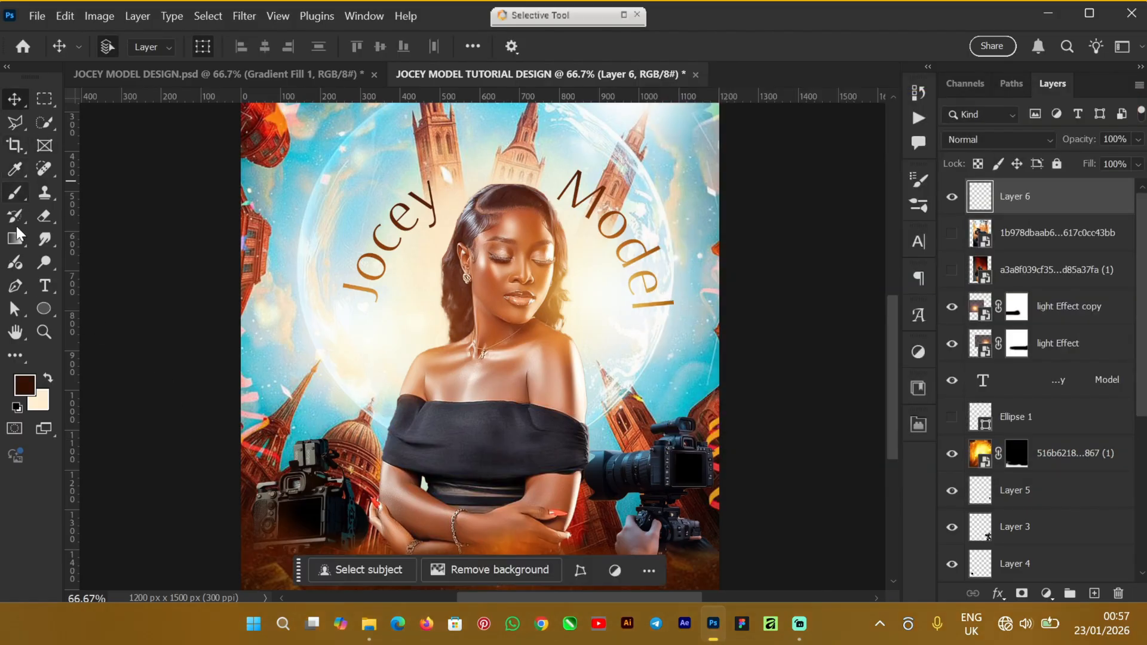
Set the Gradient tool to the Foreground to Transparent preset from the Basics group
drag(16, 238, 96, 239)
click(280, 46)
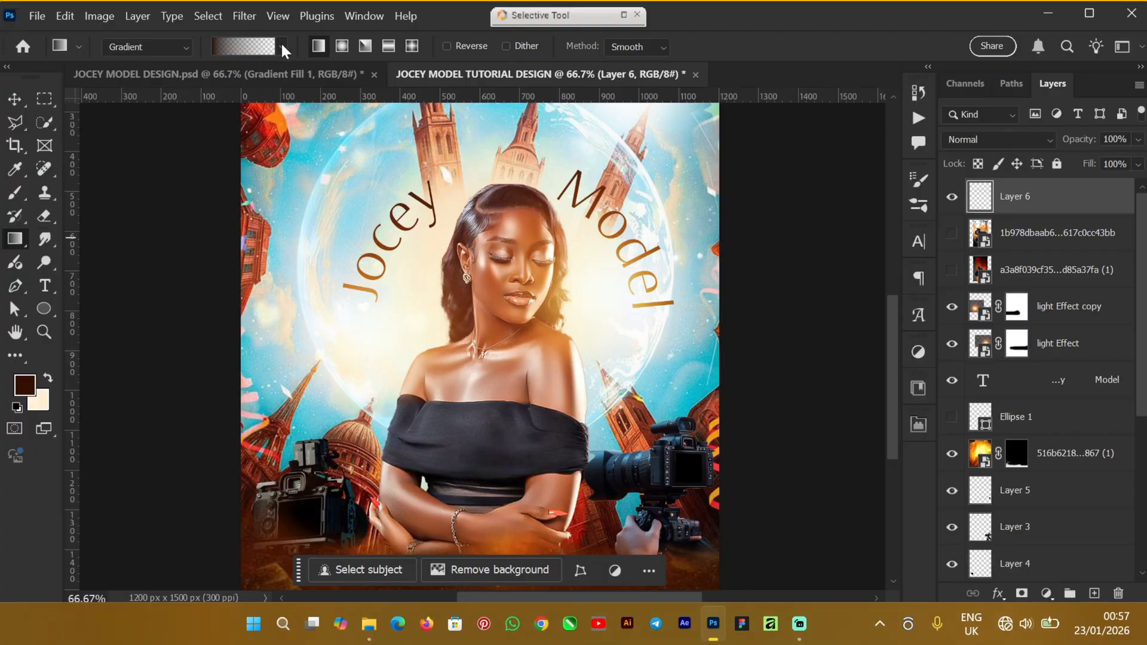
click(152, 81)
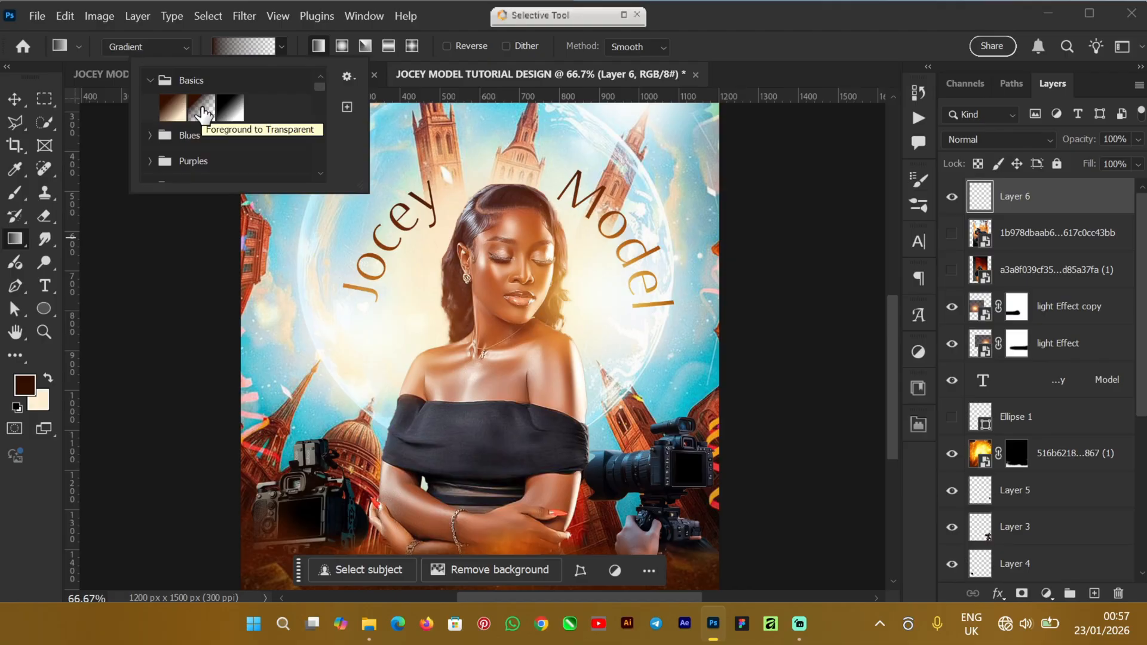
click(202, 111)
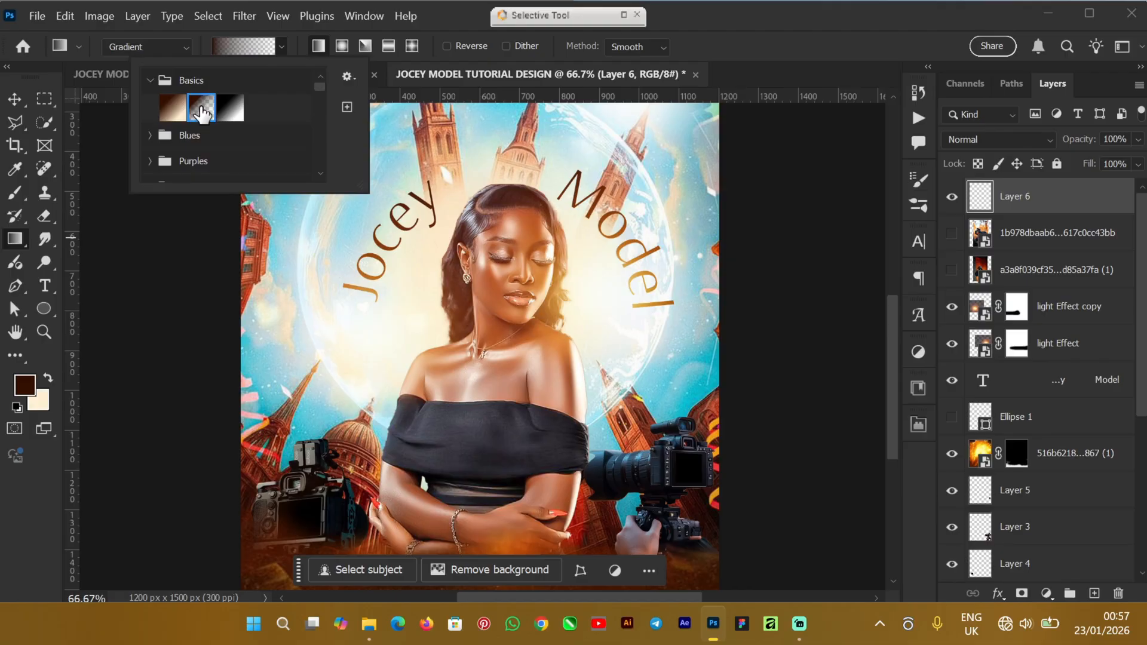
click(459, 20)
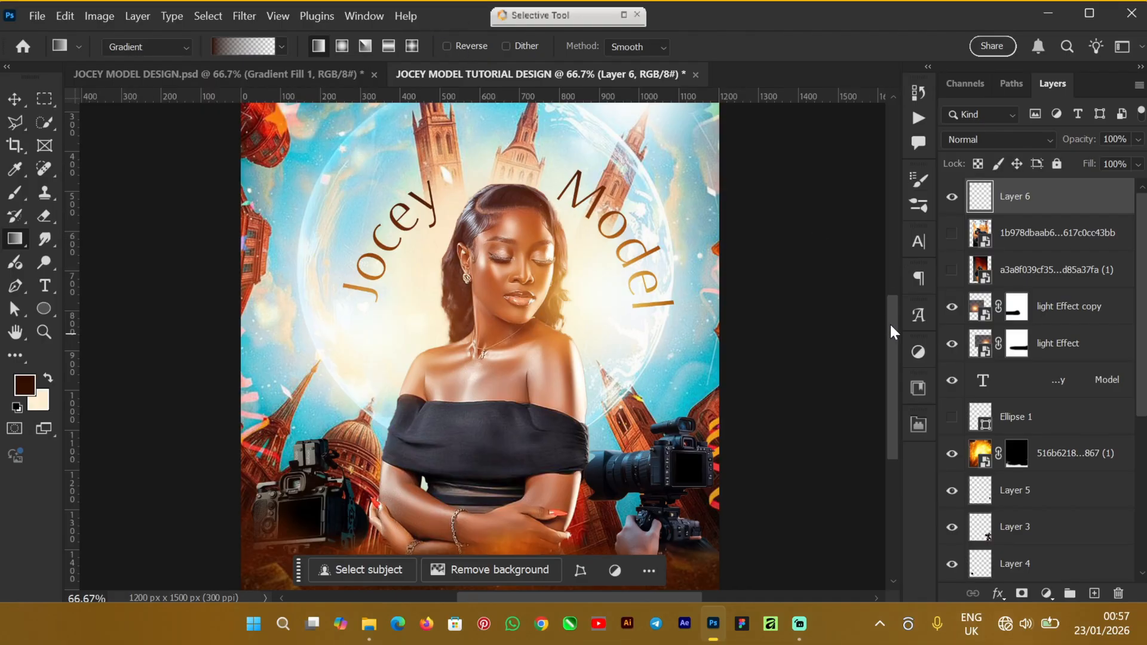
Try a linear brown fade from just below the poster up to the model's waist, test shifting it upward, and undo the gradient
drag(891, 331, 889, 381)
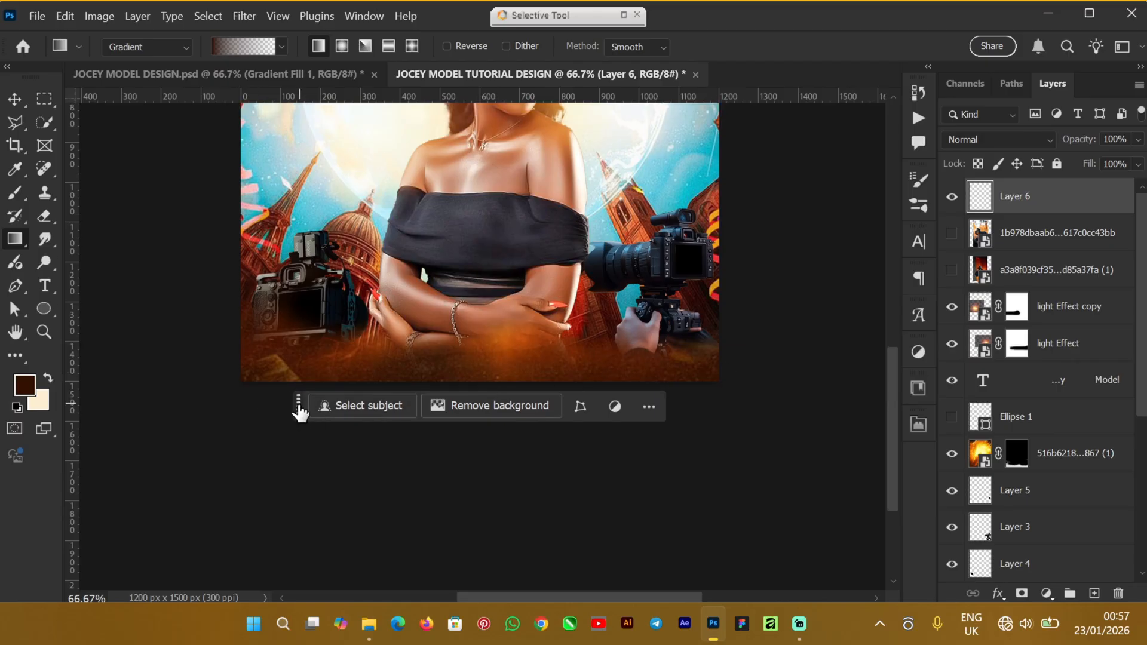
drag(299, 407, 301, 466)
drag(484, 417, 479, 242)
click(14, 100)
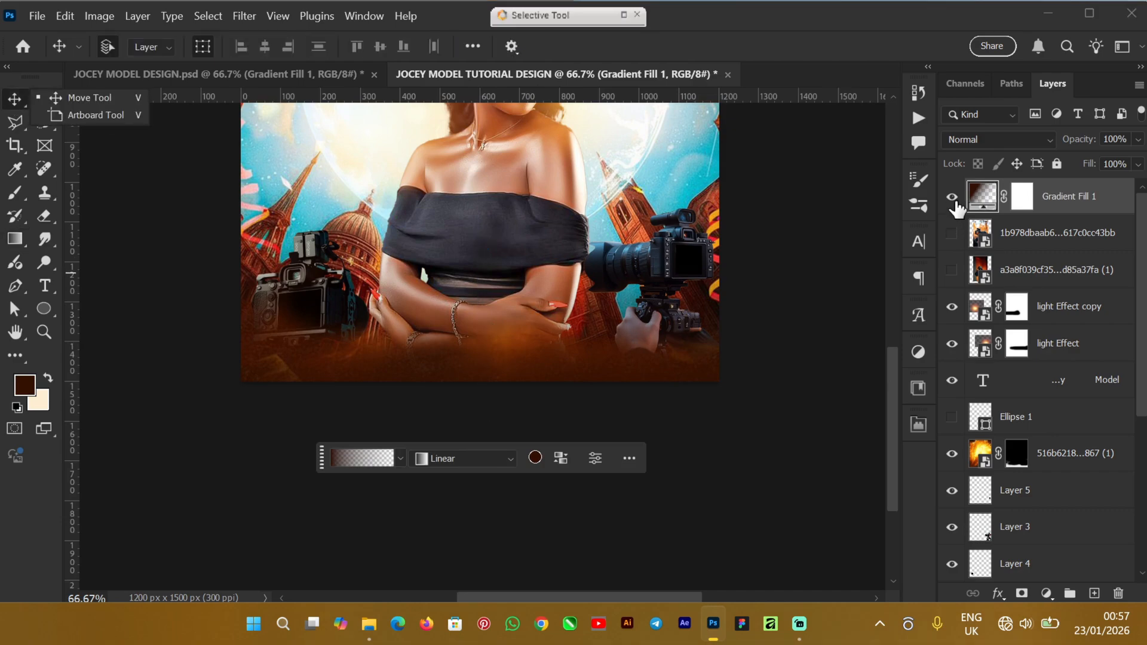
double_click(982, 197)
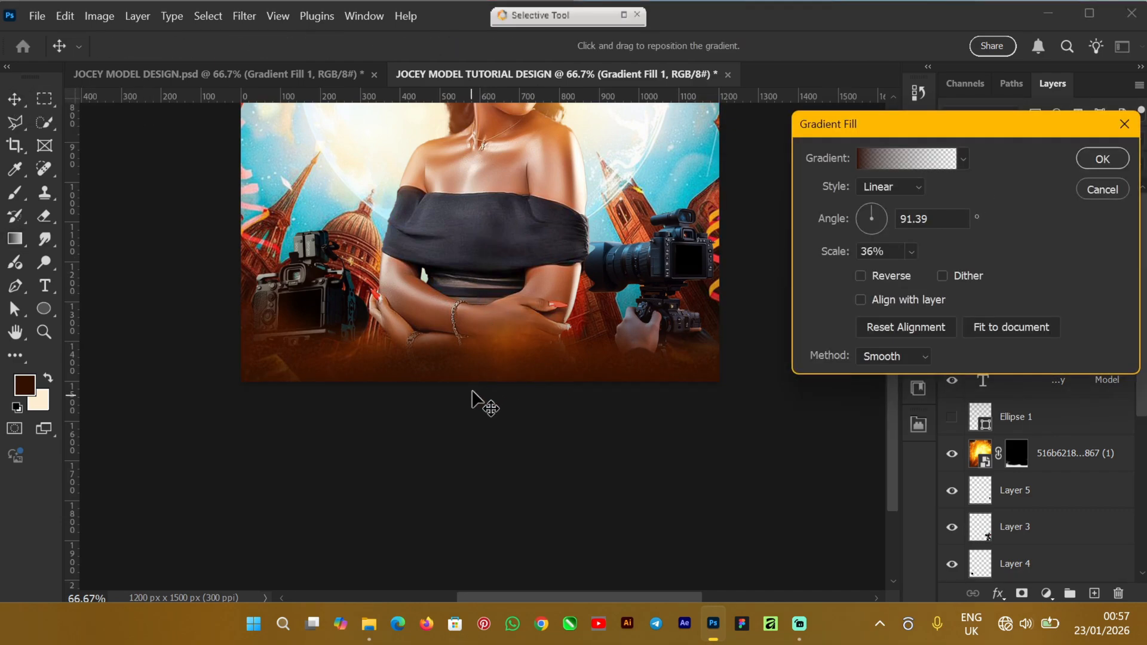
mouse_move(472, 390)
mouse_down()
mouse_move(475, 326)
mouse_move(484, 428)
mouse_move(477, 375)
mouse_up()
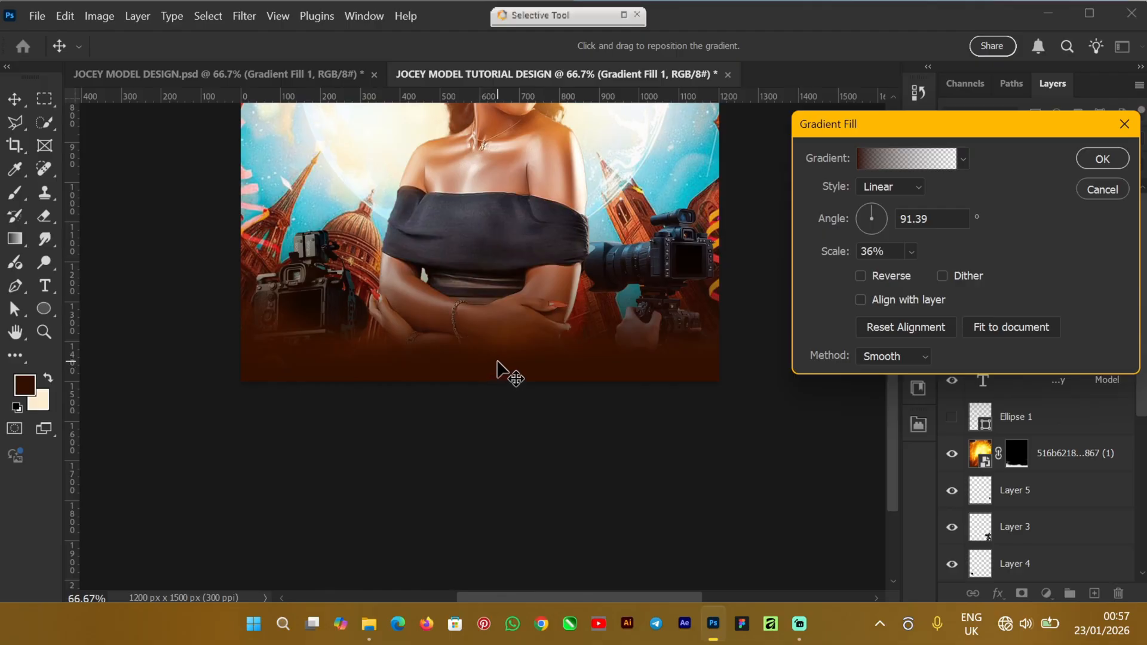
click(1096, 195)
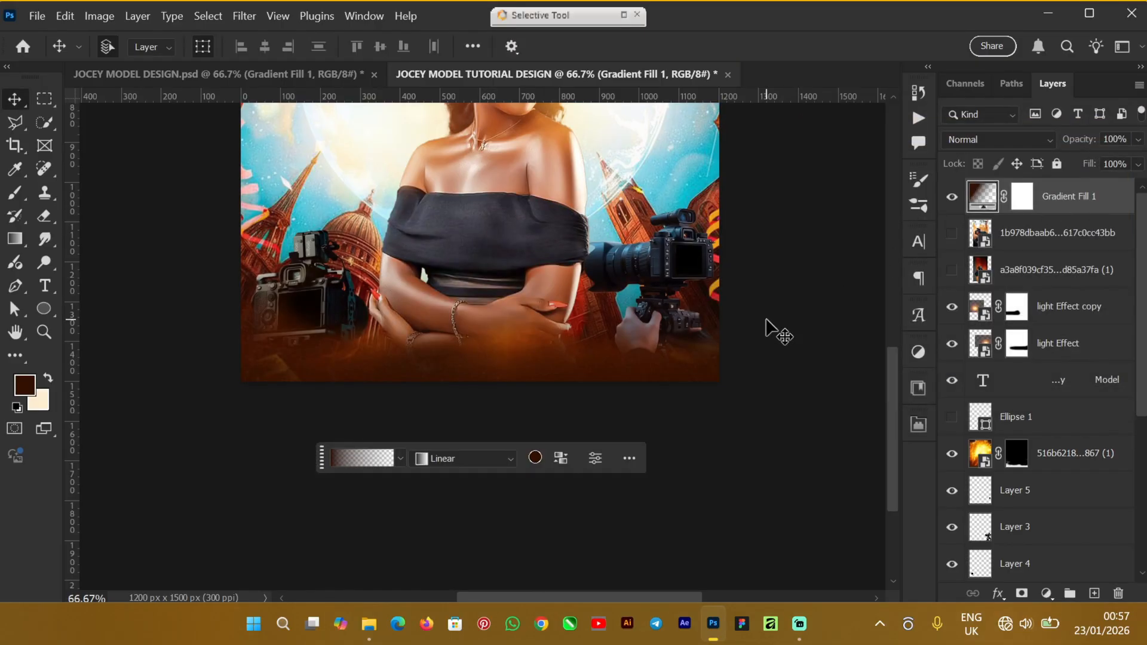
key(ctrl+z)
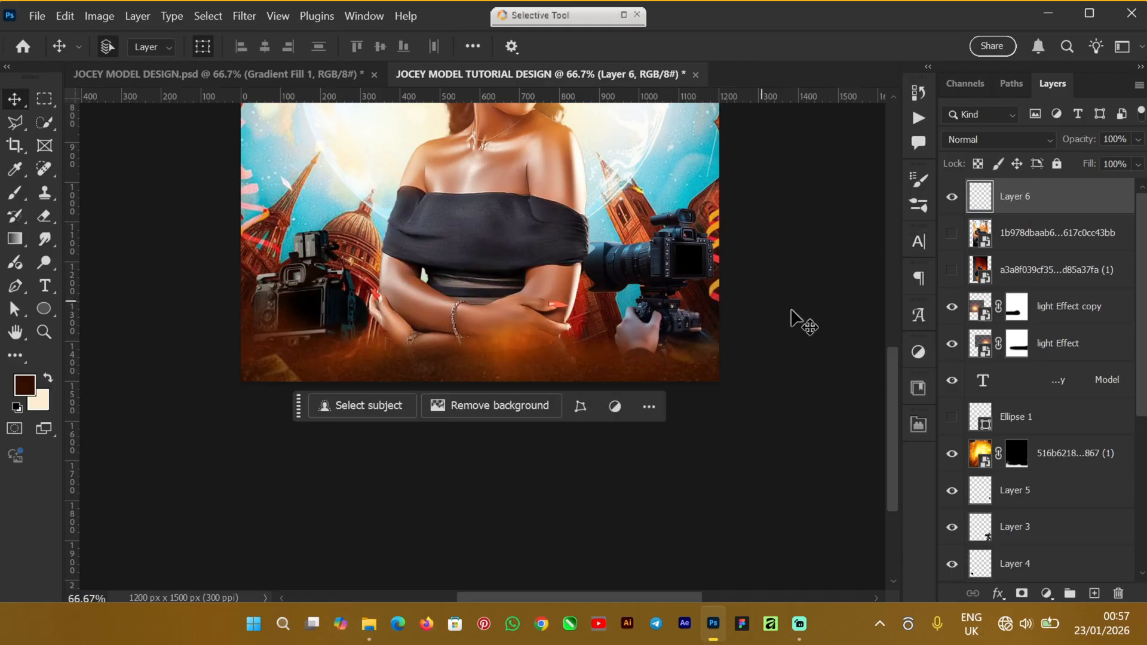
Draw a linear brown fade from well below the poster's bottom edge up to the model's waist, about 90° with a scale of about 55%
click(15, 238)
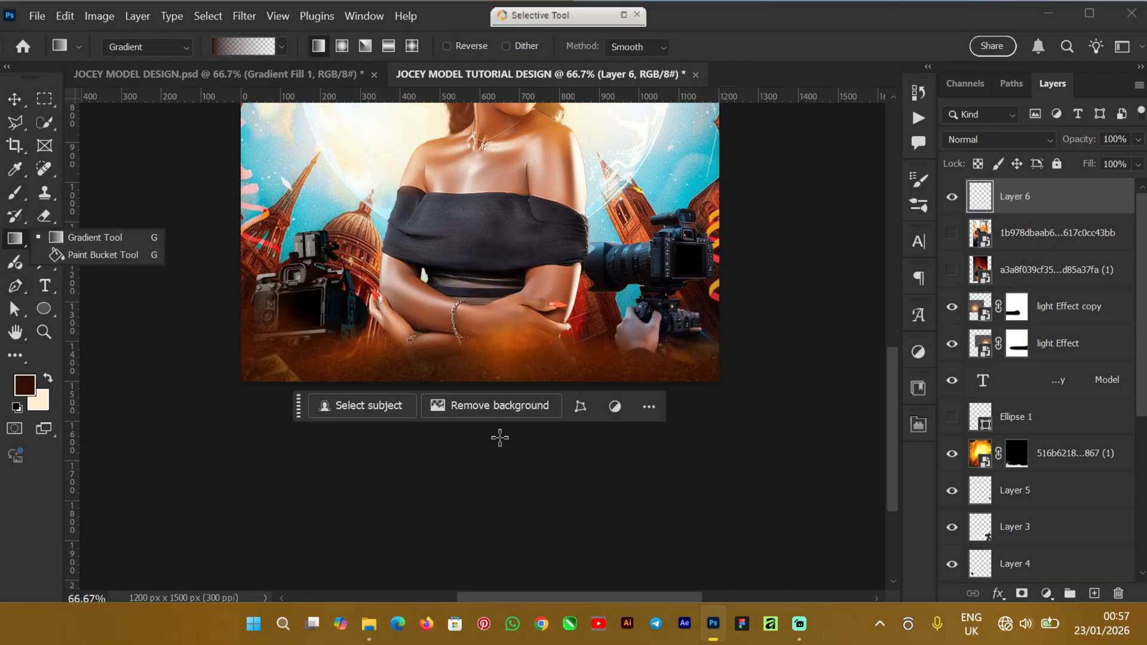
drag(301, 412, 300, 553)
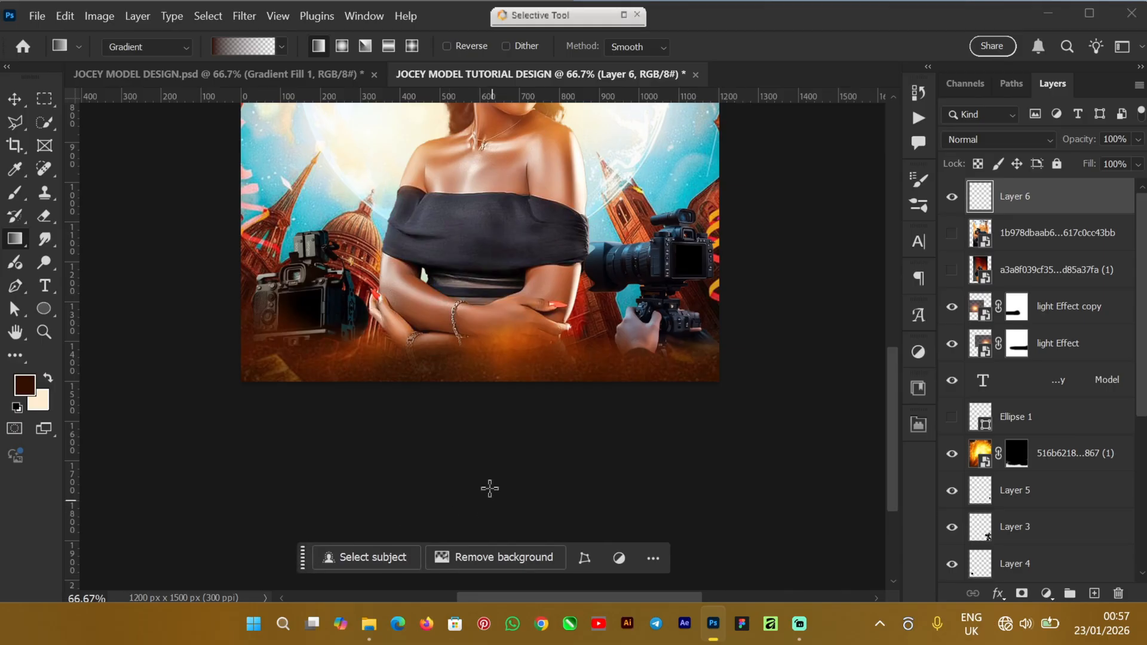
drag(492, 496, 489, 235)
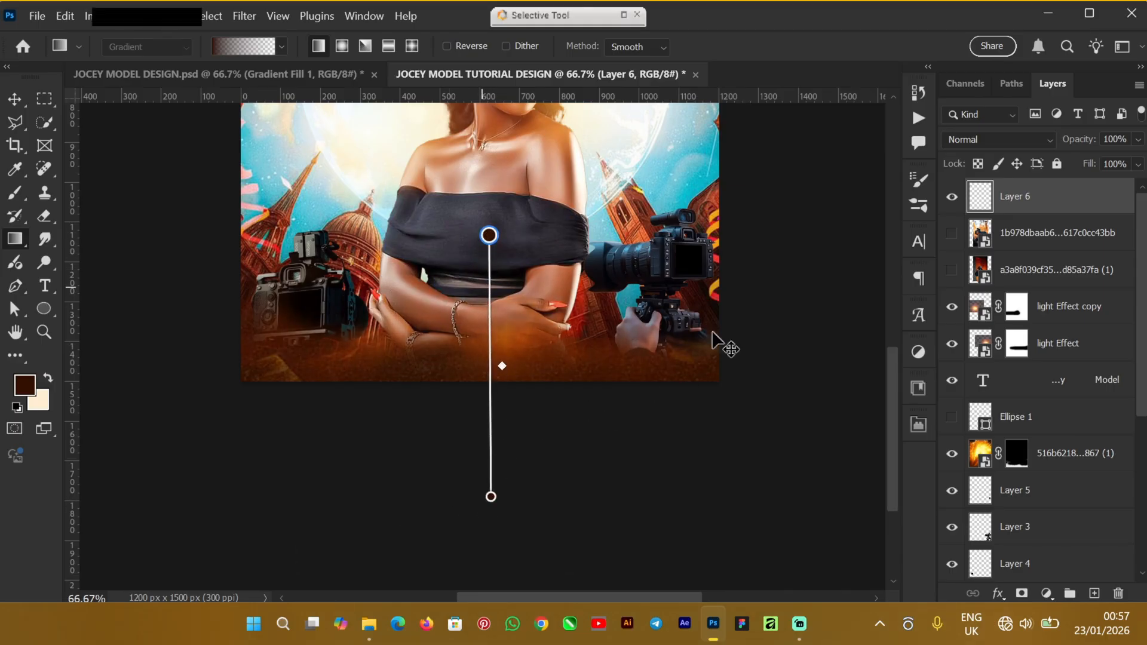
click(15, 99)
key(v)
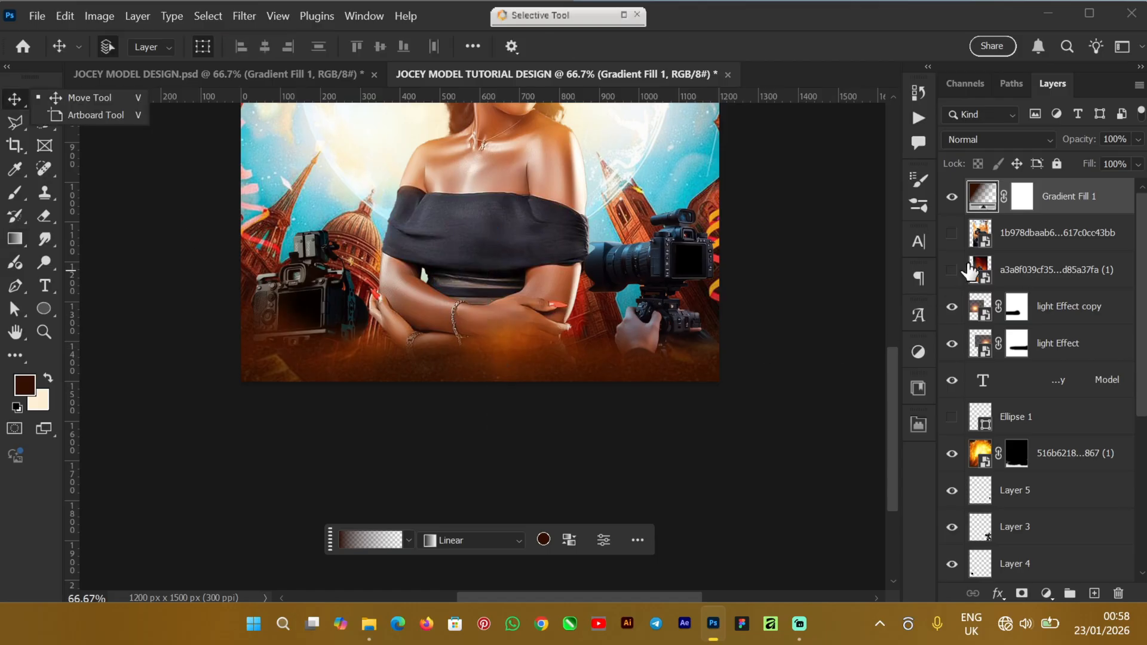
Shift the new gradient fill slightly upward so the brown fade covers more of the poster's bottom
double_click(982, 197)
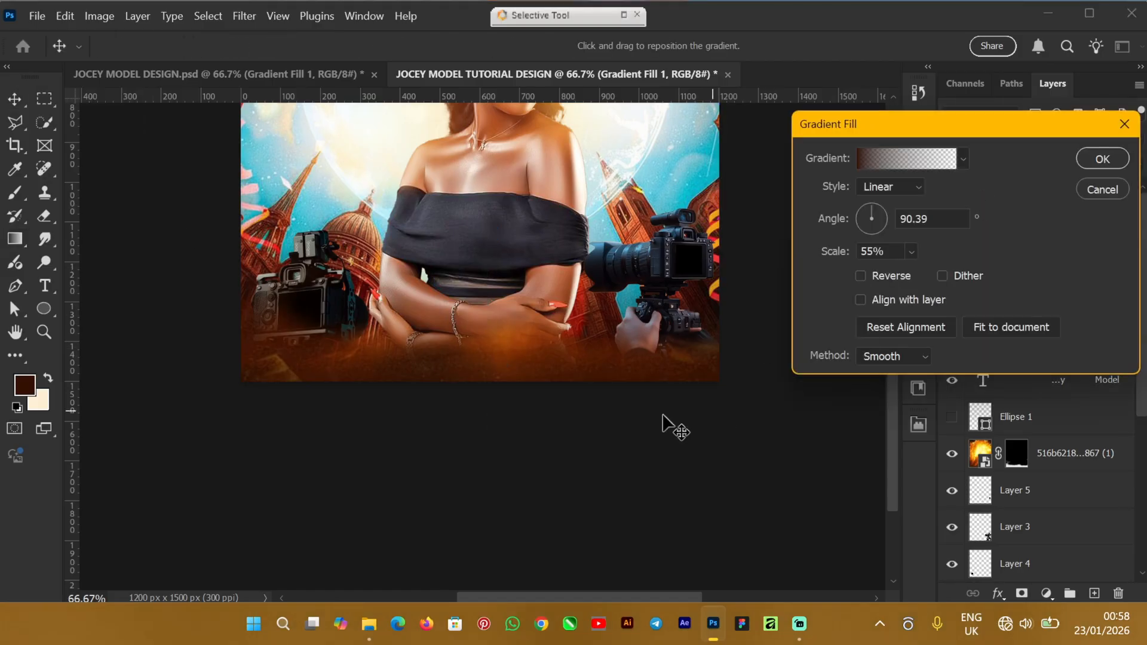
drag(479, 389, 479, 355)
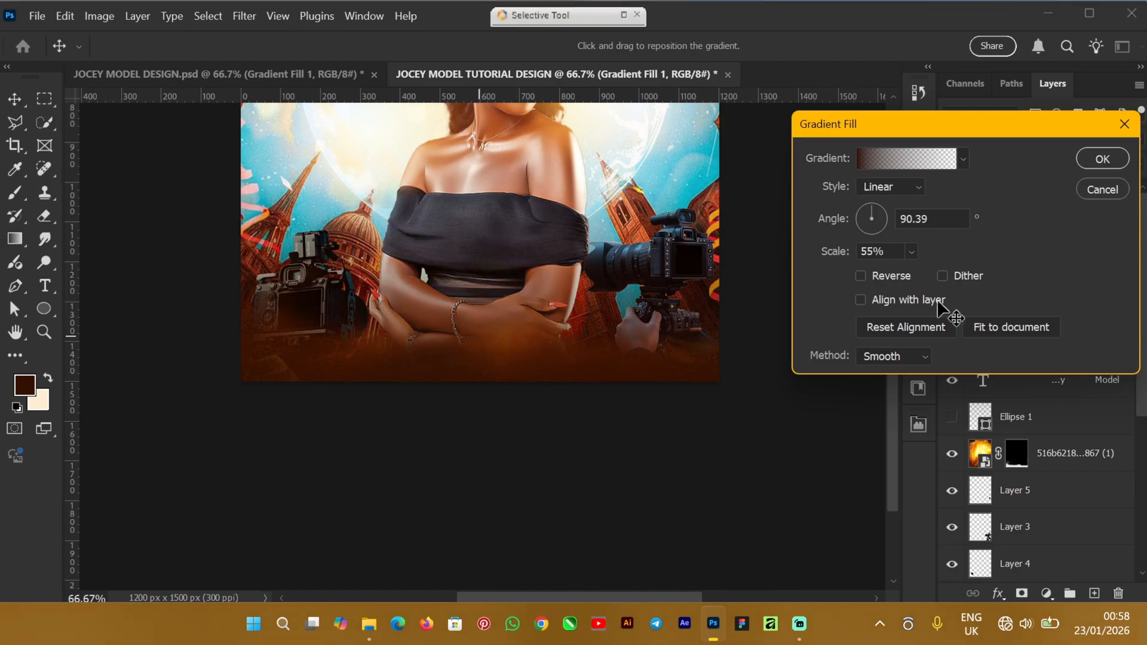
key(Return)
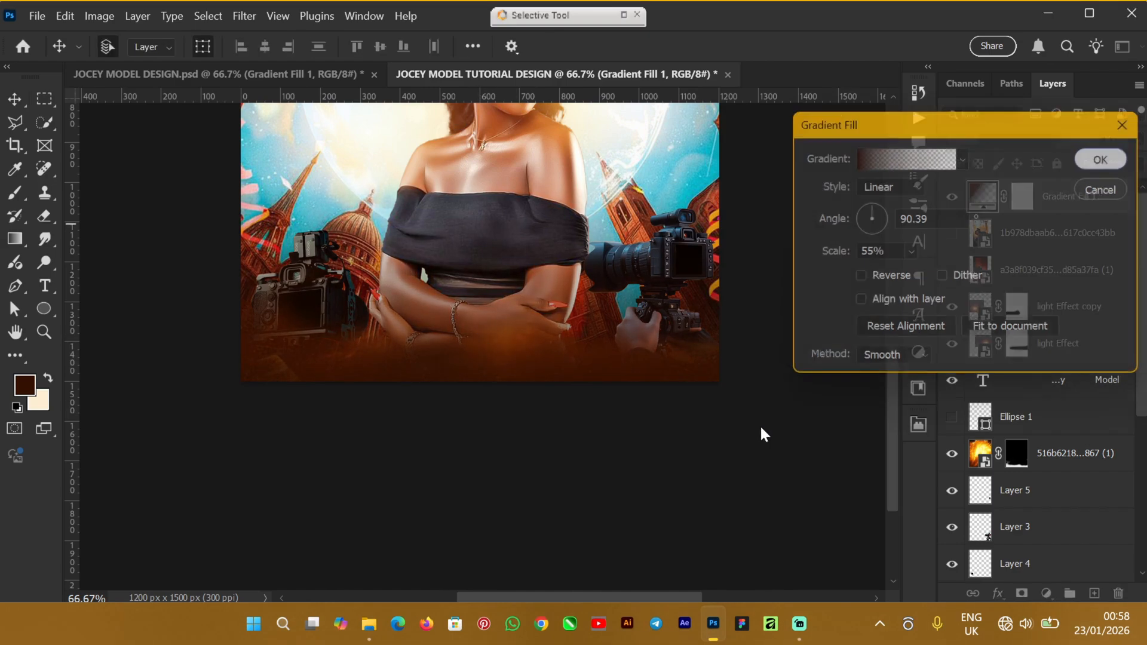
Copy the single-line THE KREATIVE OF WIDE STORE text from the finished design onto the tutorial poster's brown fade, just below the model's arms
mouse_move(890, 395)
mouse_down()
mouse_move(897, 267)
mouse_move(888, 375)
mouse_up()
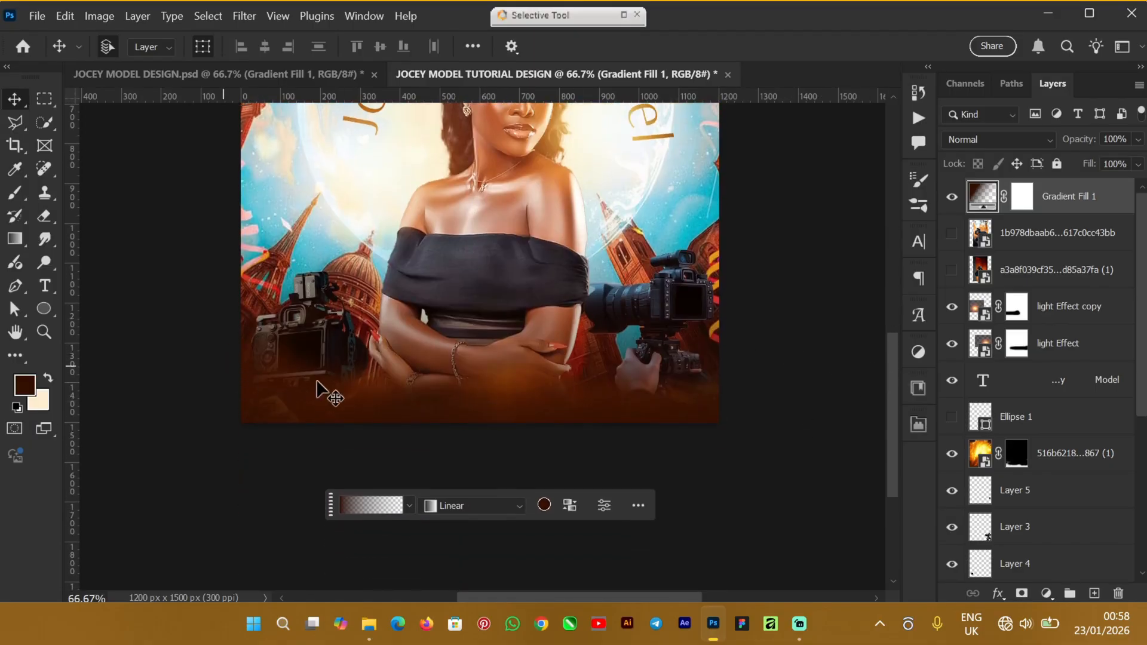
click(225, 75)
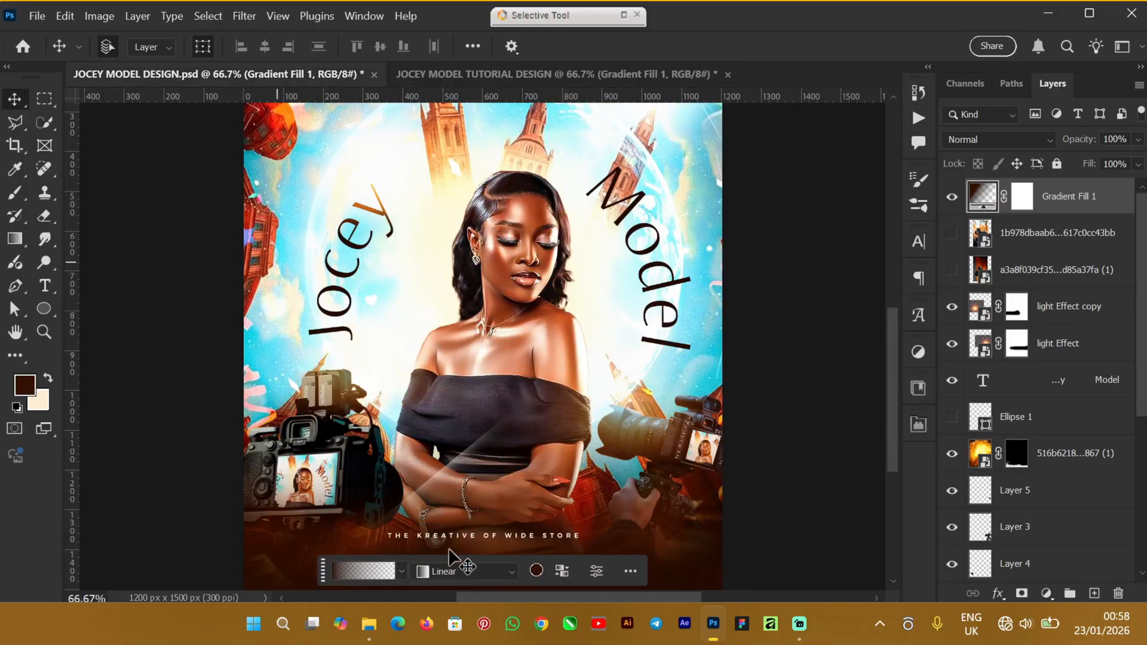
drag(890, 356, 892, 412)
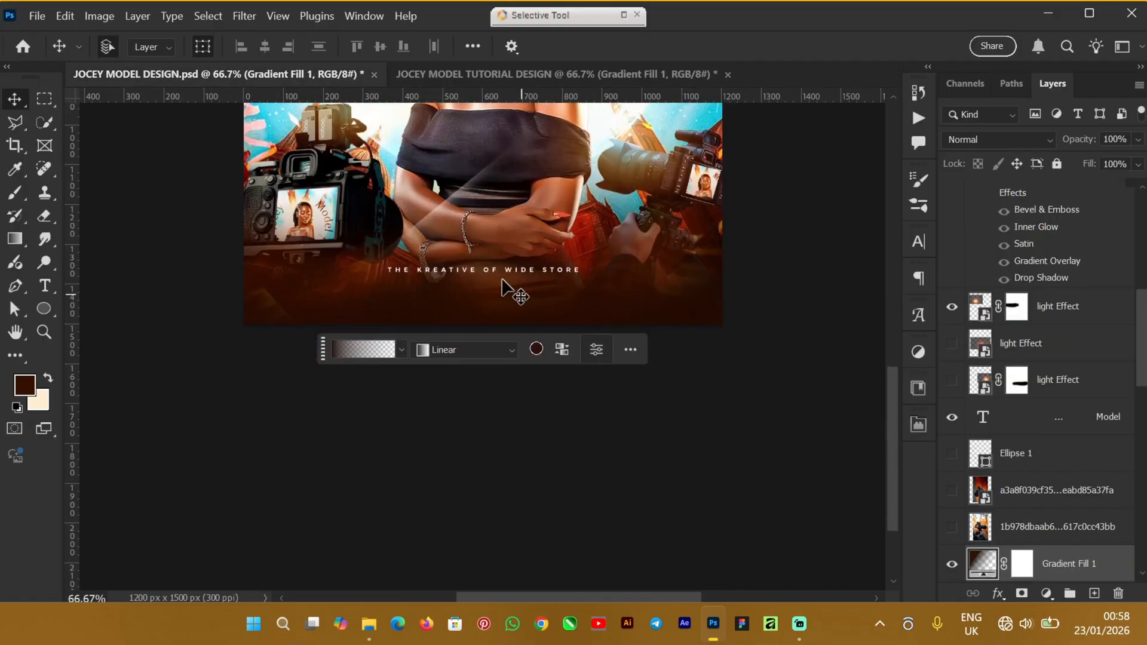
click(505, 271)
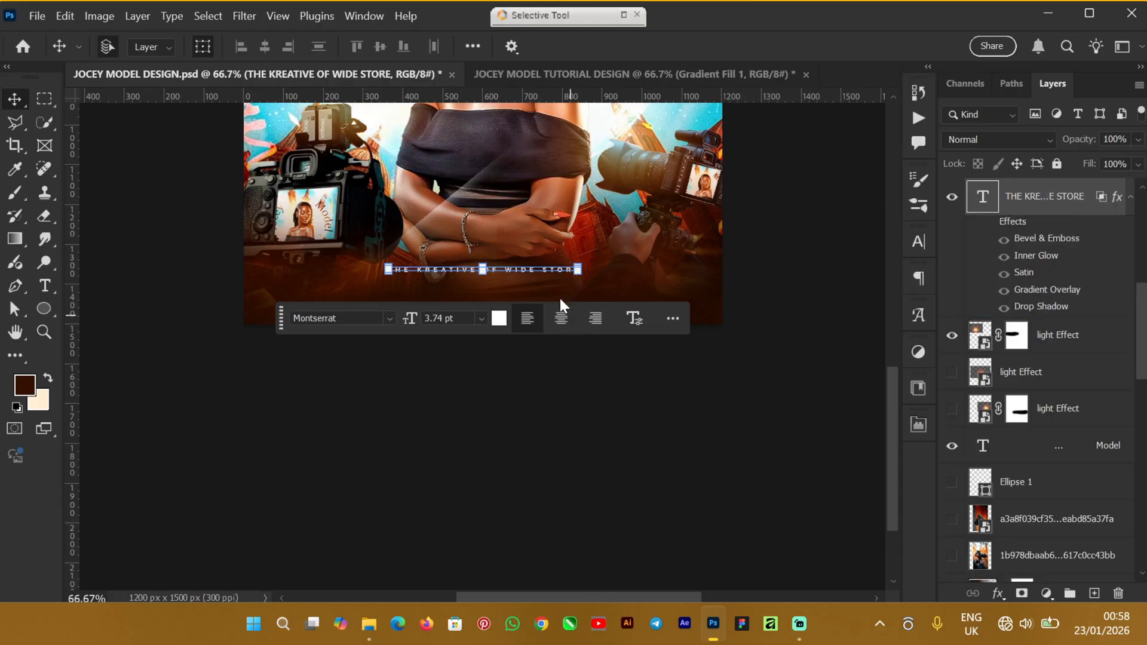
click(554, 70)
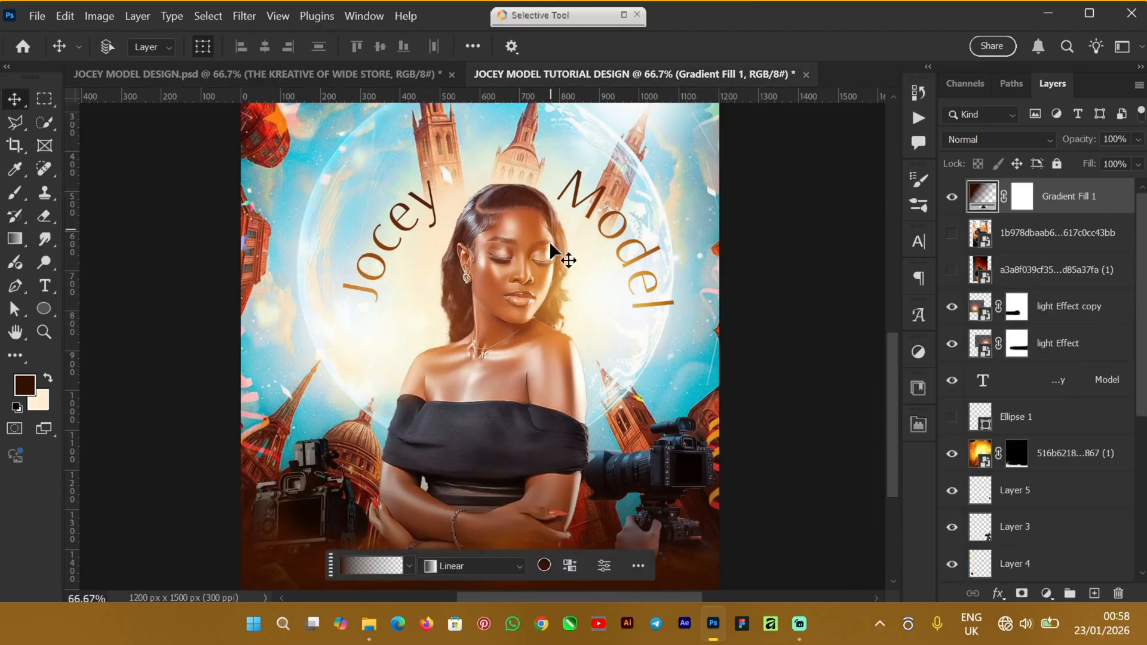
key(ctrl+v)
drag(528, 343, 540, 543)
scroll(883, 370, down, 5)
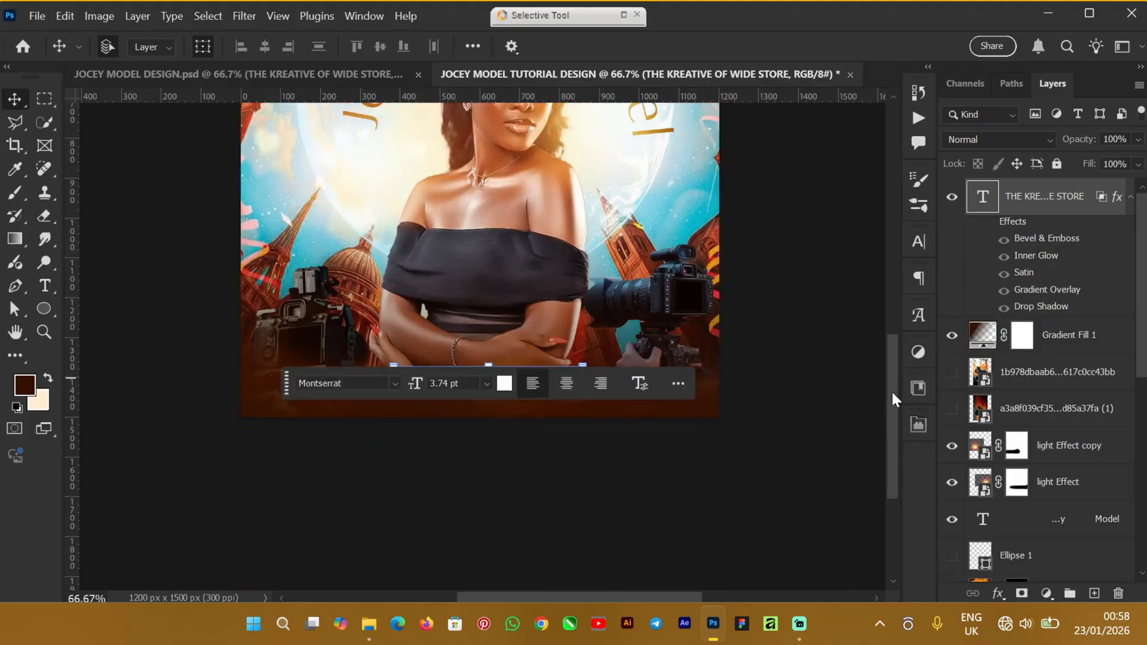
drag(532, 283, 528, 294)
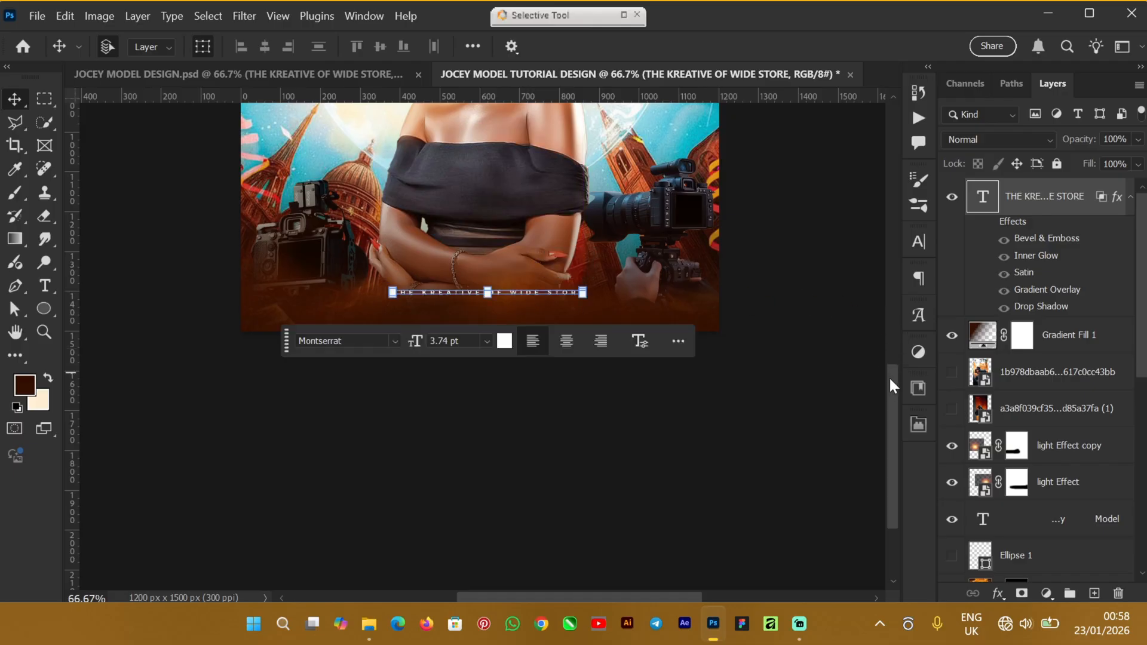
Copy the stacked, centred THE KREATIVE OF WIDE STORE text from the finished design to the white glow in the tutorial poster's upper-right area
drag(894, 382, 913, 239)
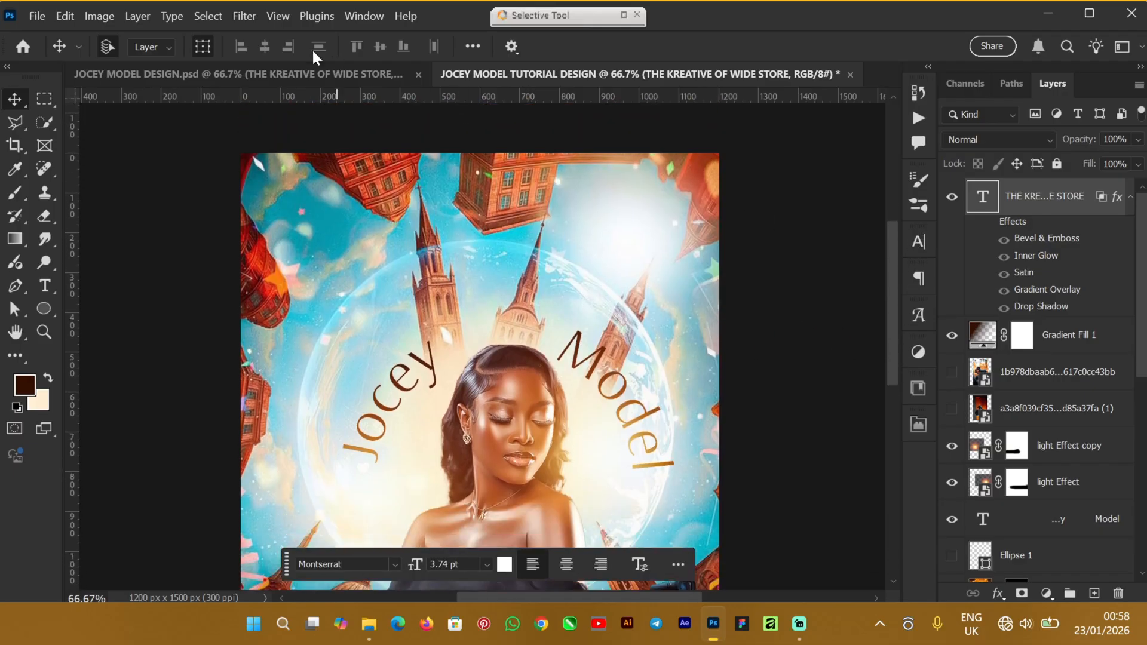
click(302, 75)
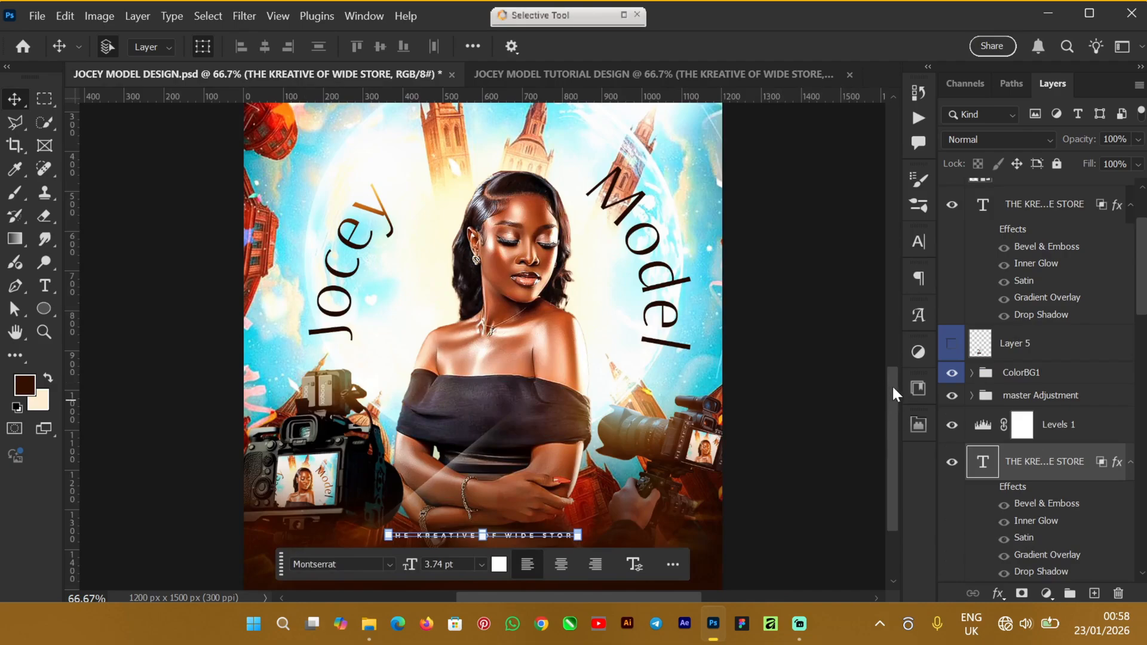
drag(893, 388, 807, 254)
click(622, 245)
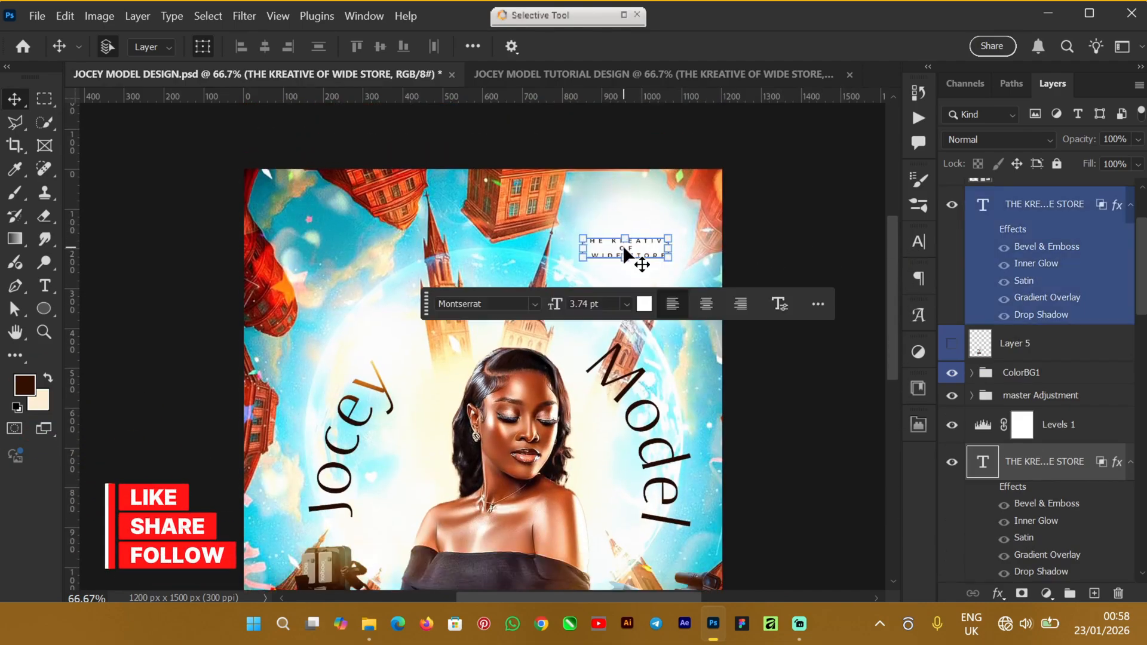
click(544, 73)
drag(545, 78, 639, 169)
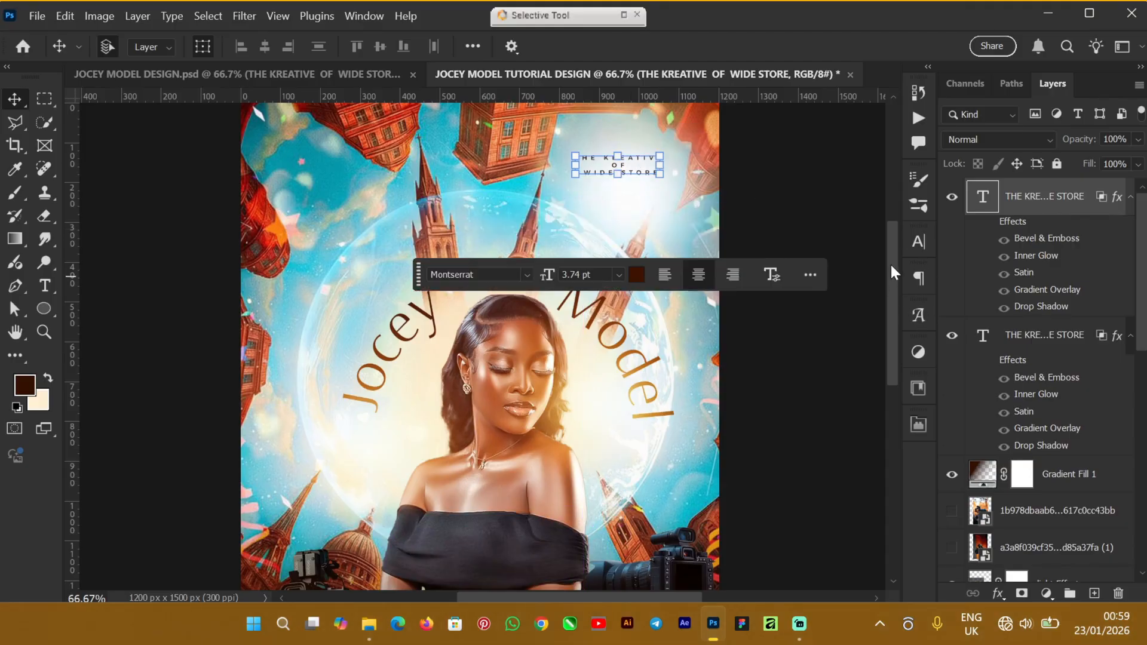
Compare the tutorial poster's cameras, lighting and bottom text with the finished JOCEY MODEL DESIGN document
drag(890, 263, 891, 353)
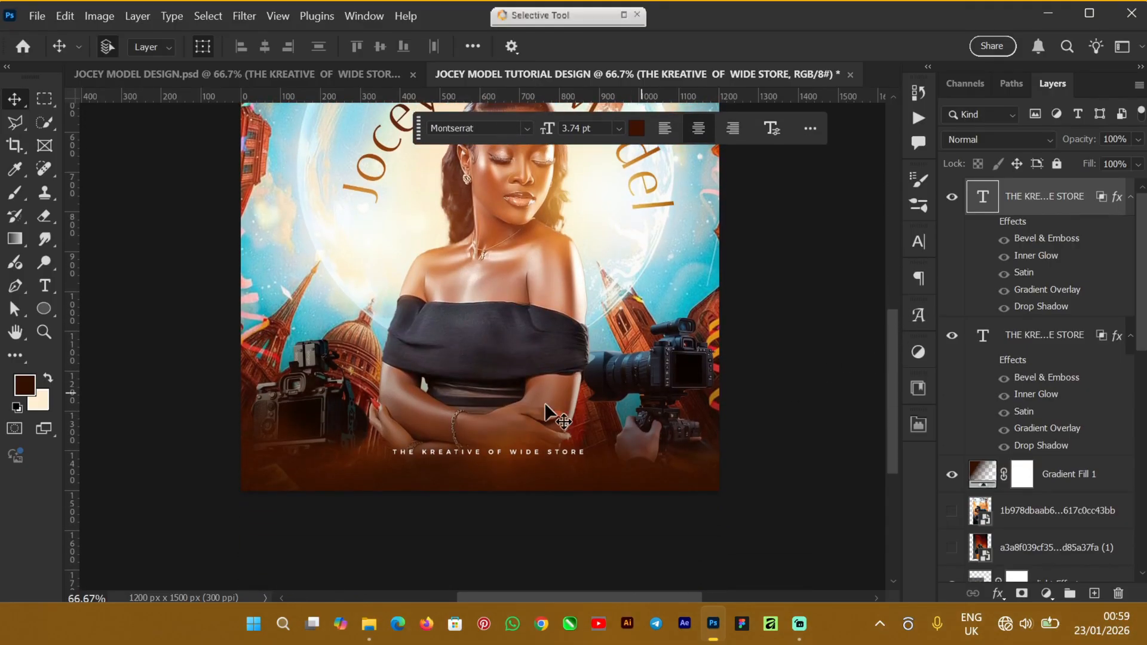
click(287, 74)
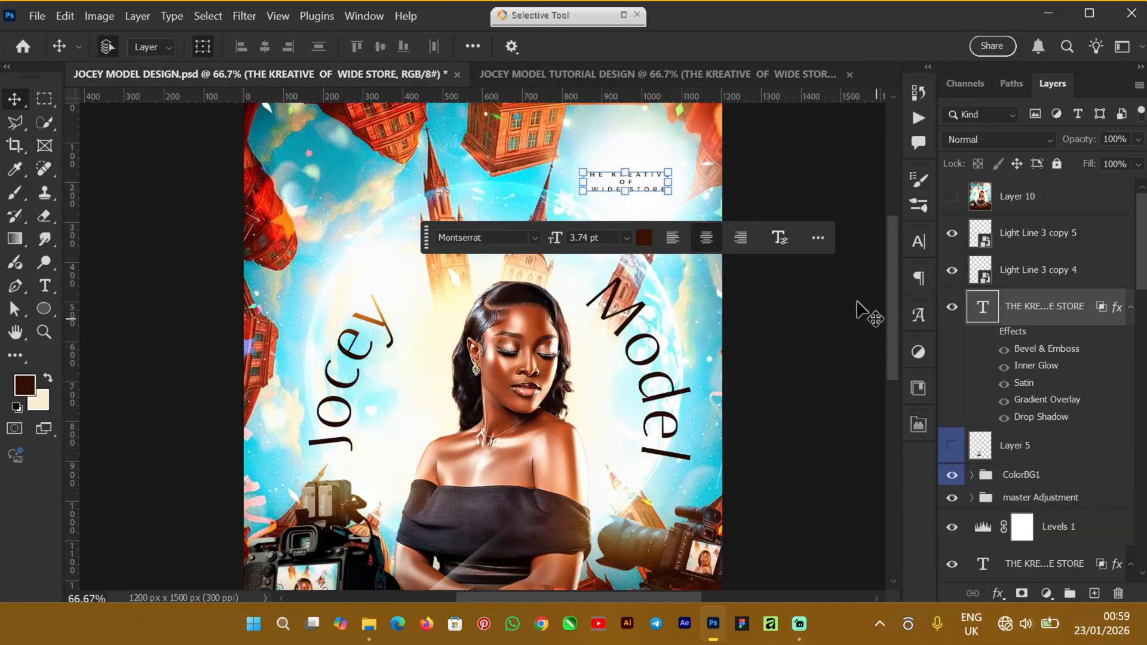
click(633, 76)
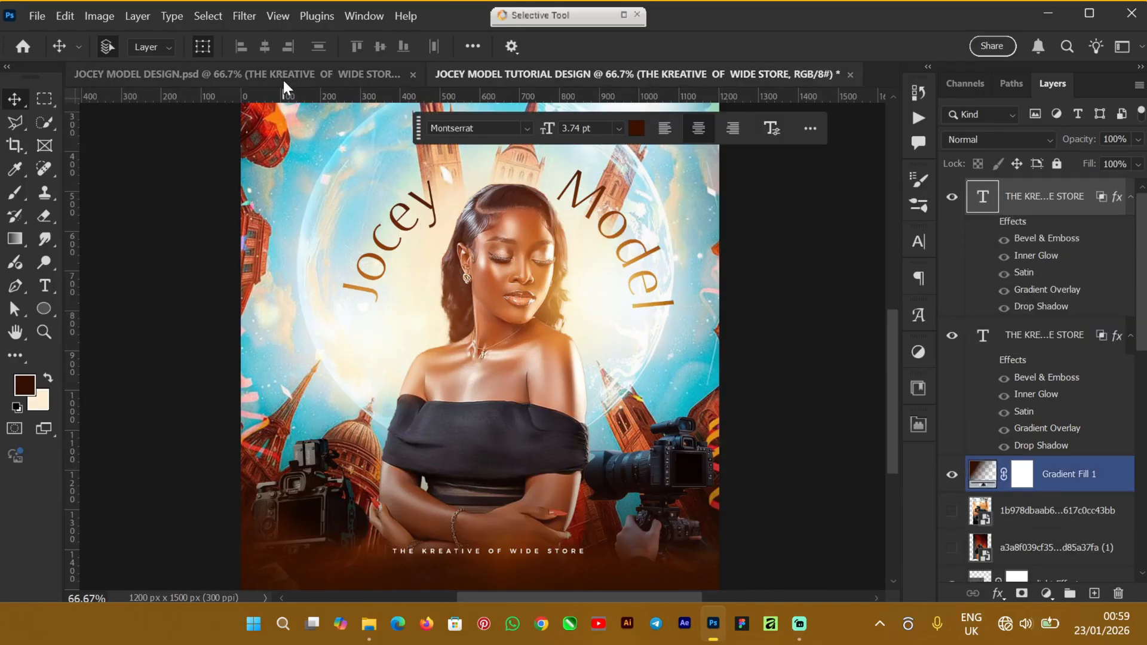
key(ctrl+Tab)
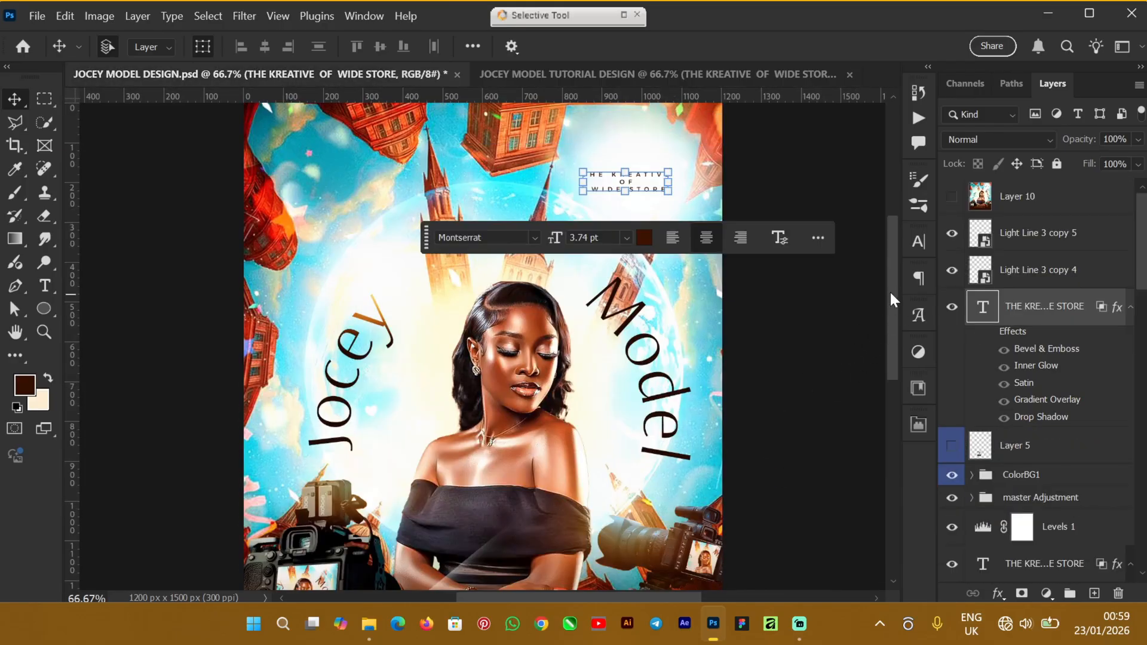
drag(890, 291, 844, 381)
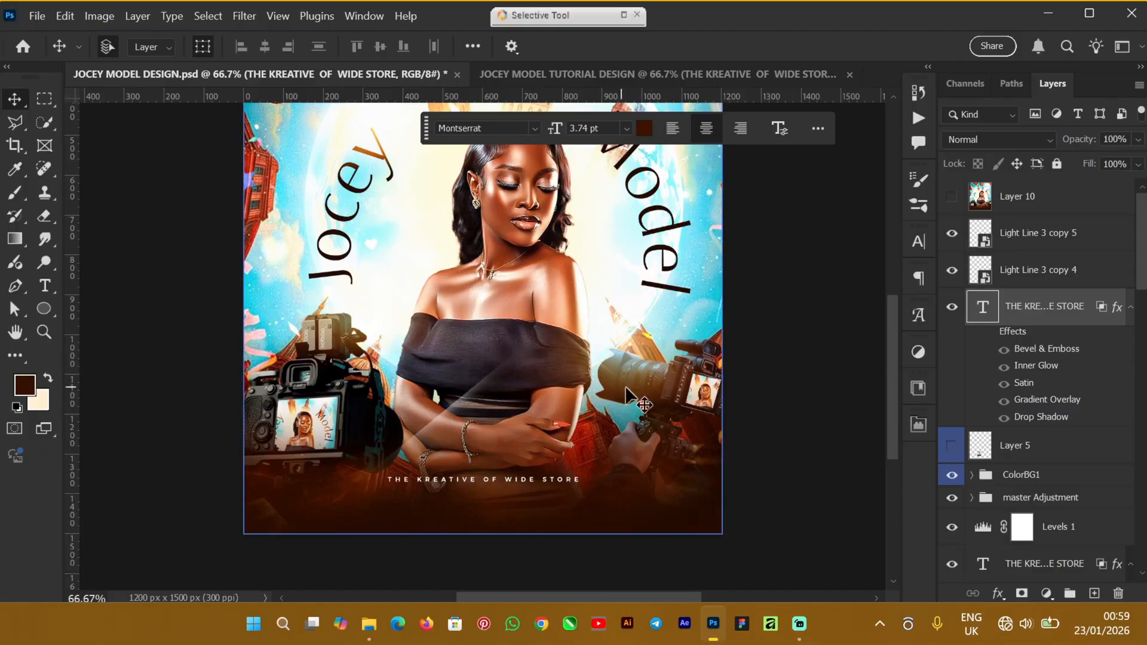
click(634, 74)
Place the light Effect image from the JOCEY MODEL RESOURCES folder on the tutorial poster and set its blend mode to Screen
click(370, 627)
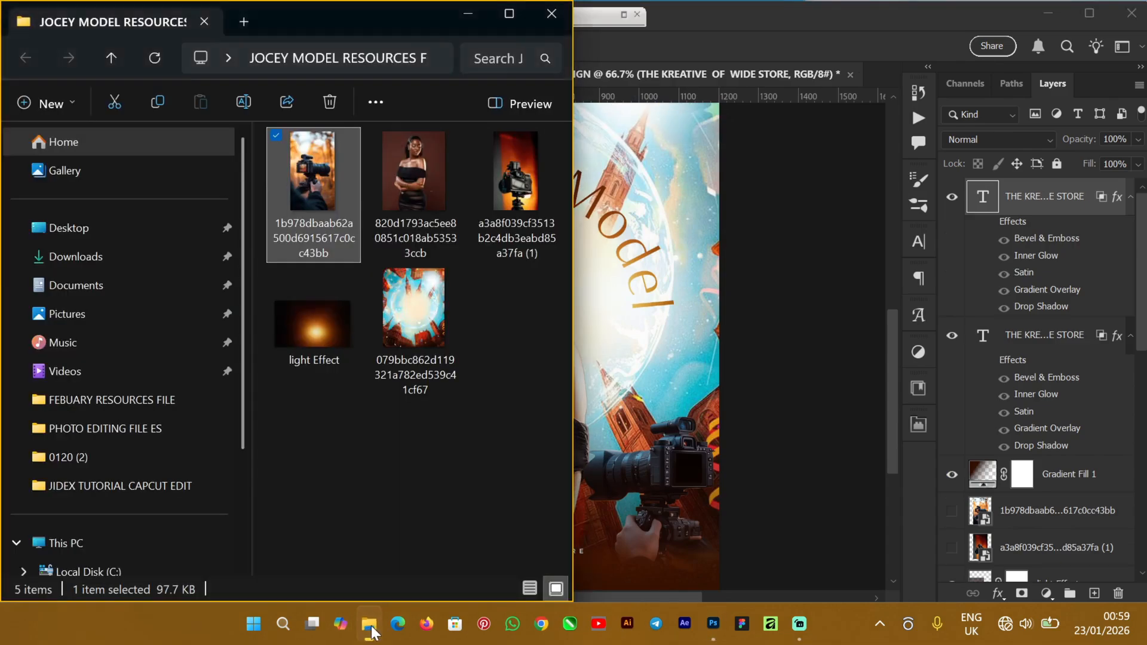
click(326, 338)
drag(298, 325, 741, 479)
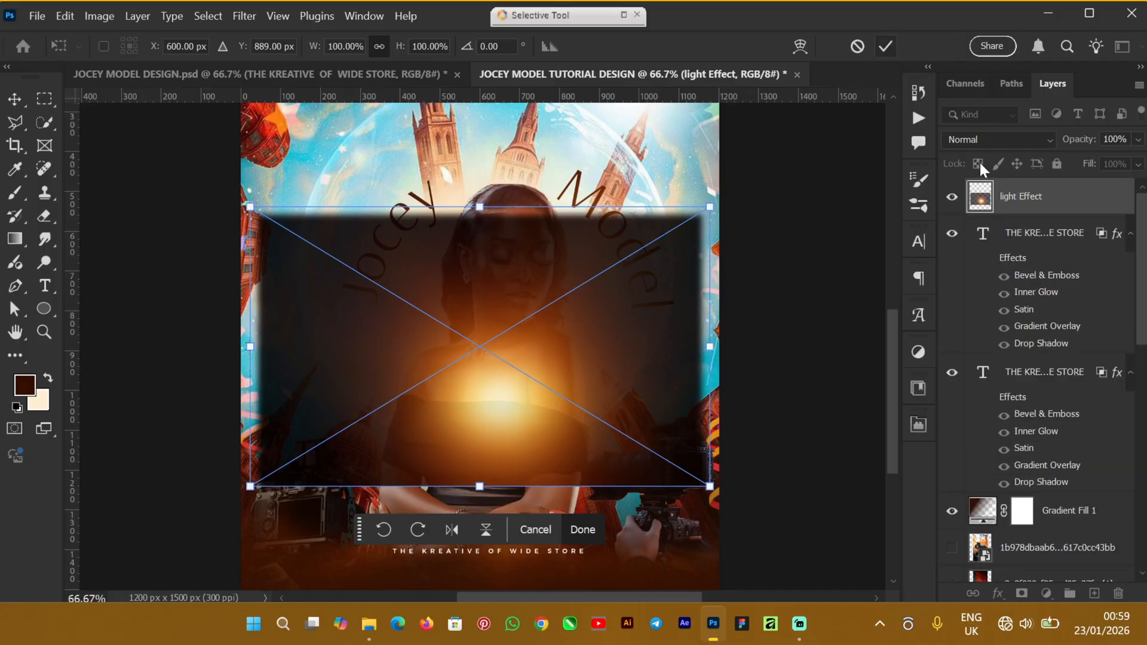
click(885, 46)
click(999, 138)
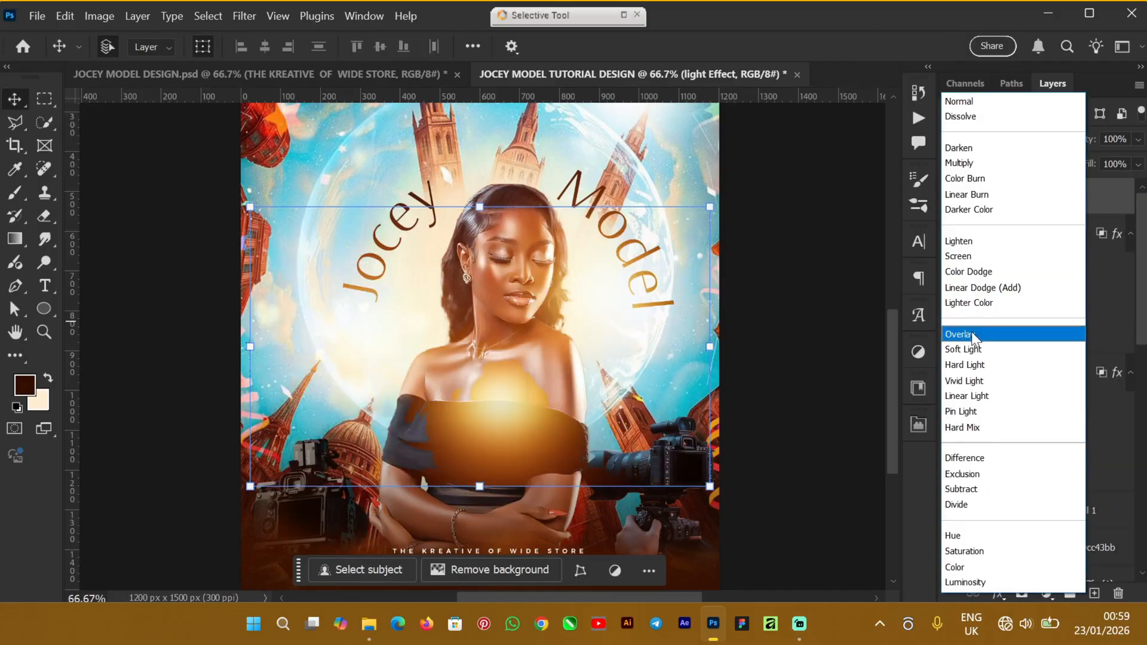
click(974, 256)
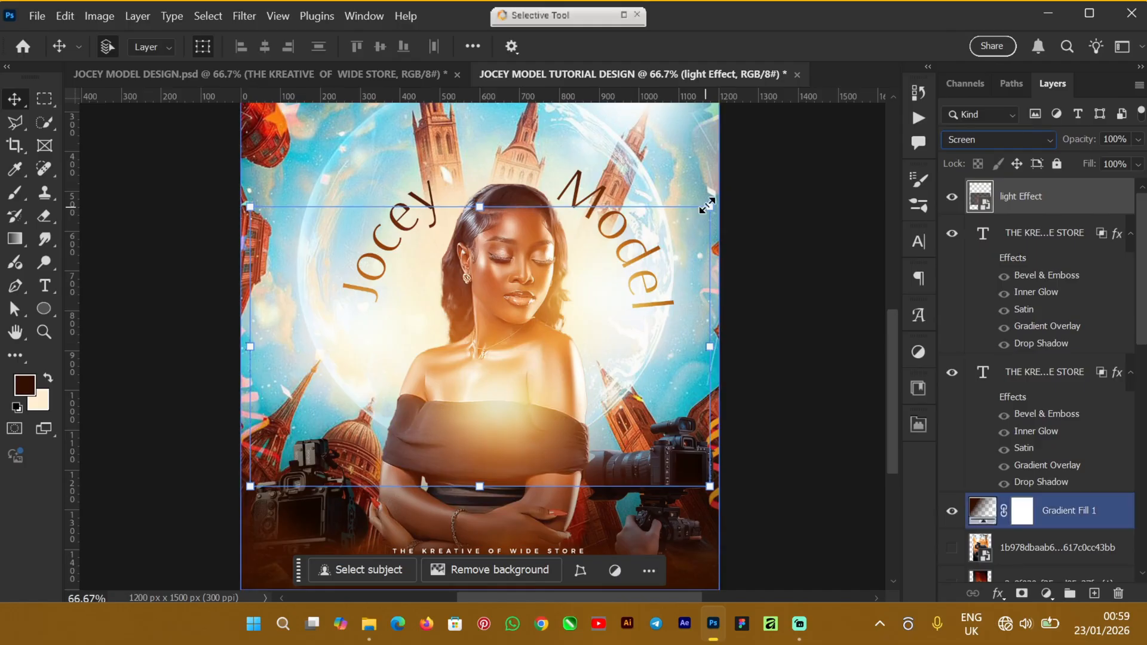
Scale the new light glow to about 50%, position it over the right-hand camera's lens beside the model's arm, and set its opacity to 59%
drag(707, 206, 480, 341)
drag(405, 451, 629, 461)
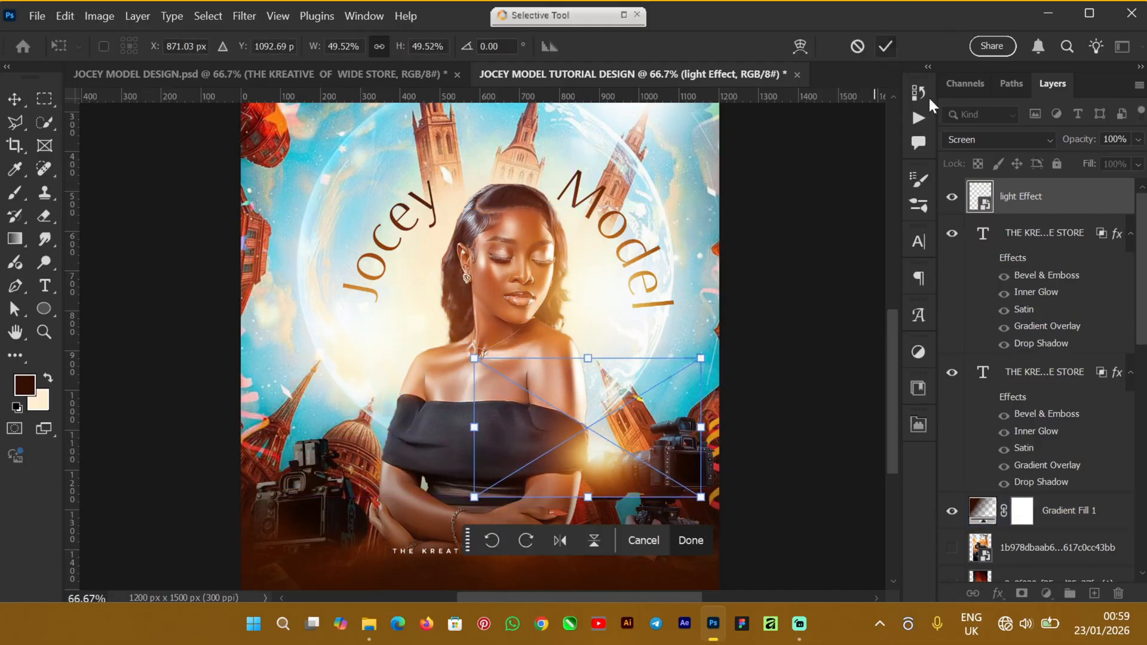
key(Return)
click(1138, 141)
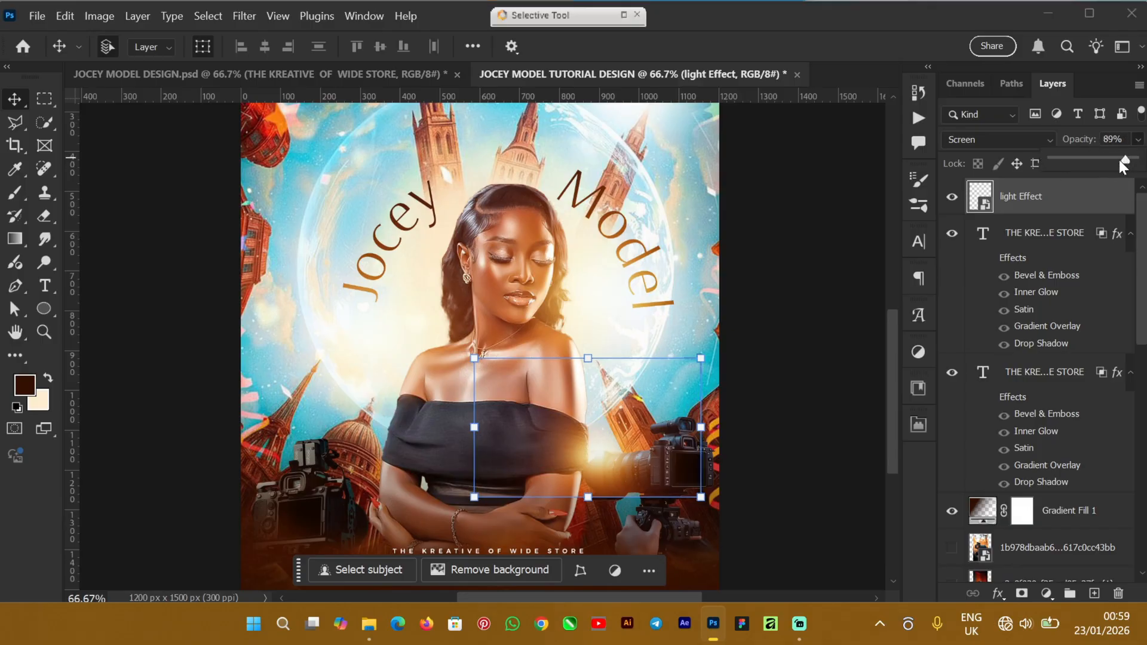
drag(1120, 160, 1101, 161)
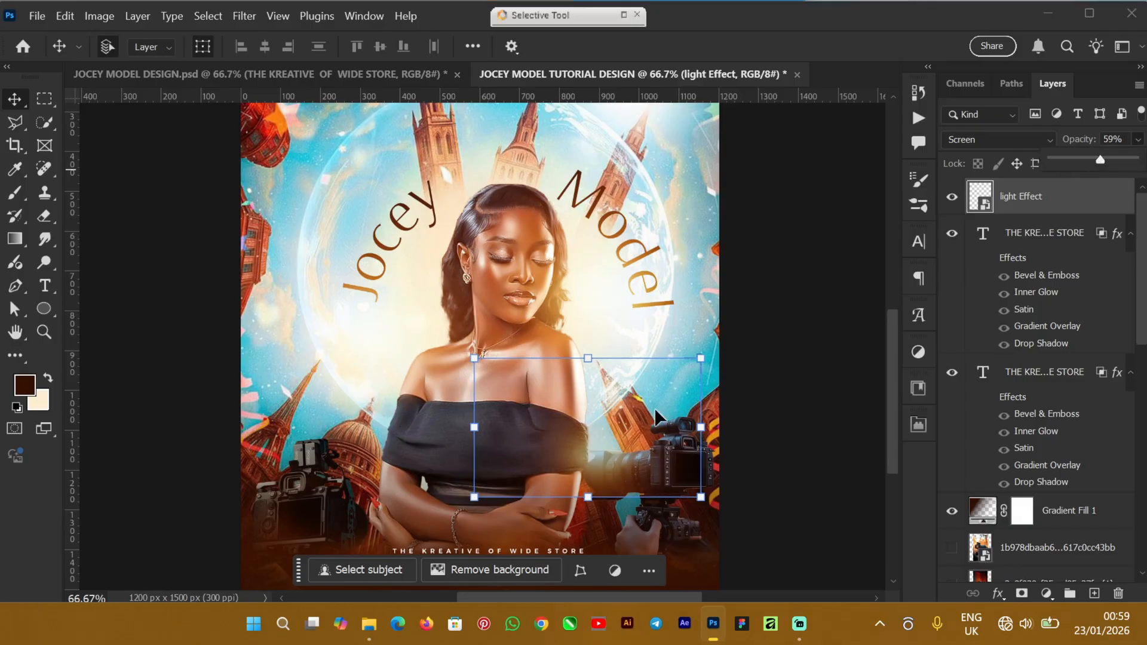
click(610, 453)
mouse_move(609, 452)
mouse_down()
mouse_move(619, 462)
mouse_move(605, 459)
mouse_up()
click(1004, 394)
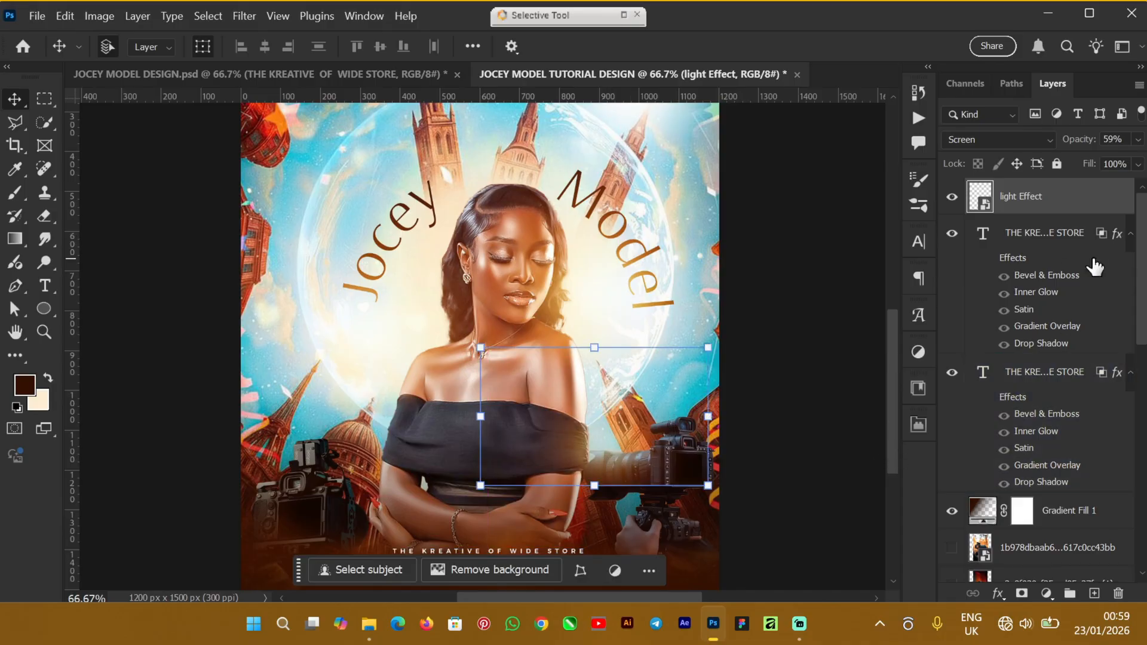
Nudge the right-hand camera and its screen, Layer 3 and Layer 5, slightly right and down together
drag(1140, 230, 1128, 348)
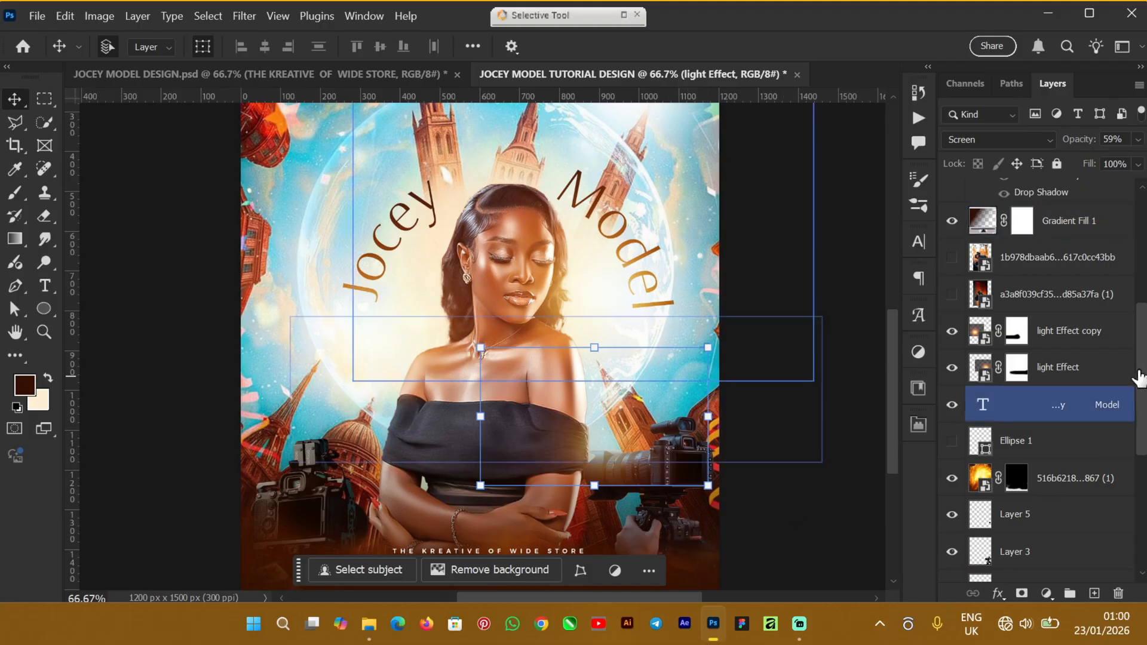
drag(1144, 407, 1144, 460)
click(1050, 388)
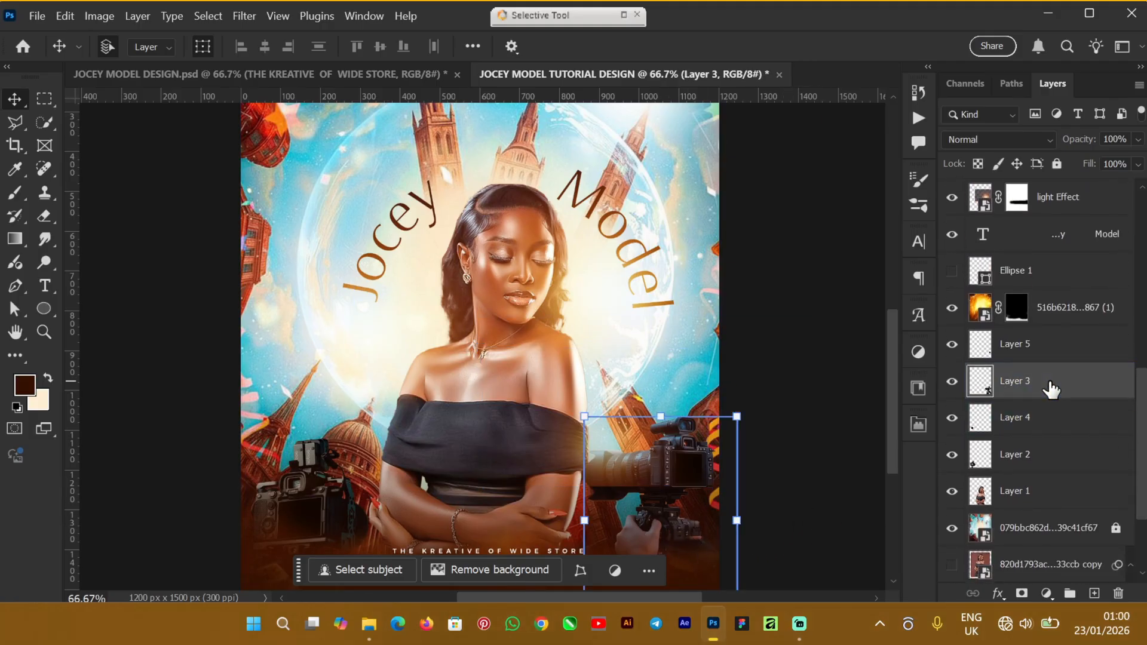
ctrl+click(1045, 345)
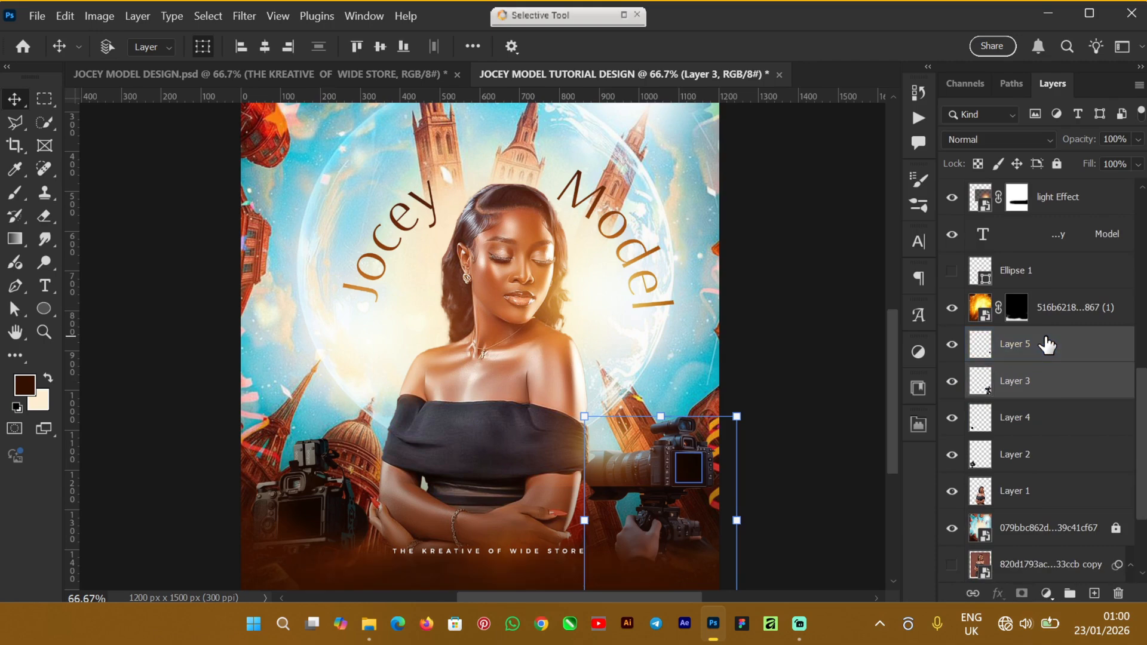
key(Right)
key(Right)
key(Right)
key(Right)
key(Right)
key(Right)
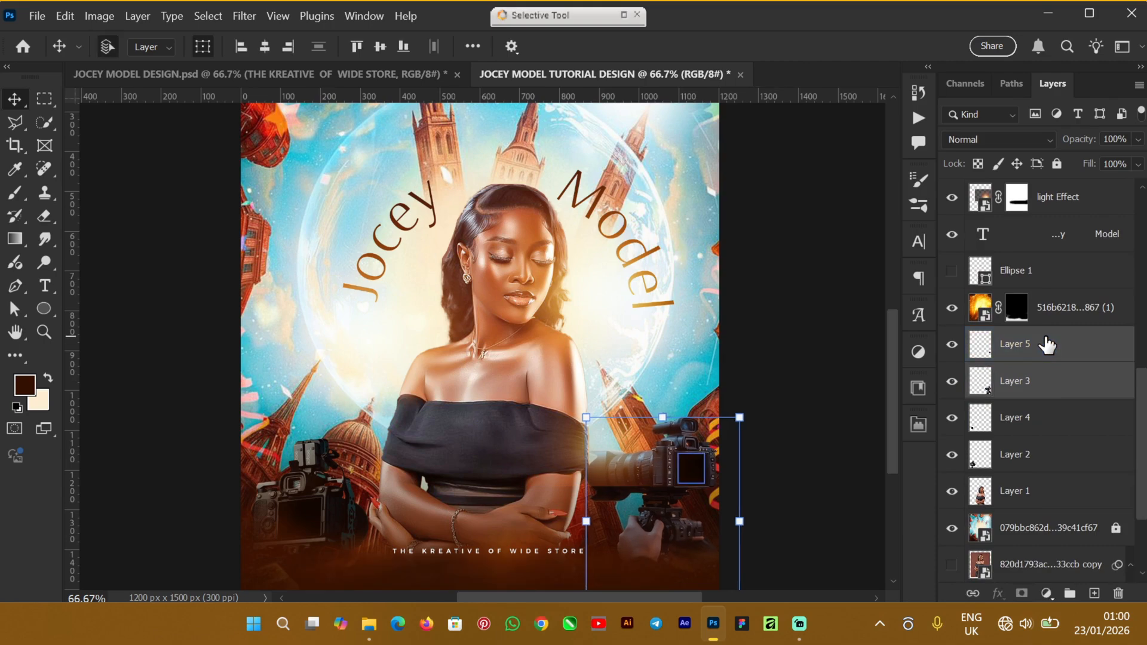
key(Down)
key(Down)
key(Down)
key(Down)
key(Down)
key(Down)
key(Right)
key(Right)
key(Right)
key(Right)
key(Right)
key(Right)
key(Right)
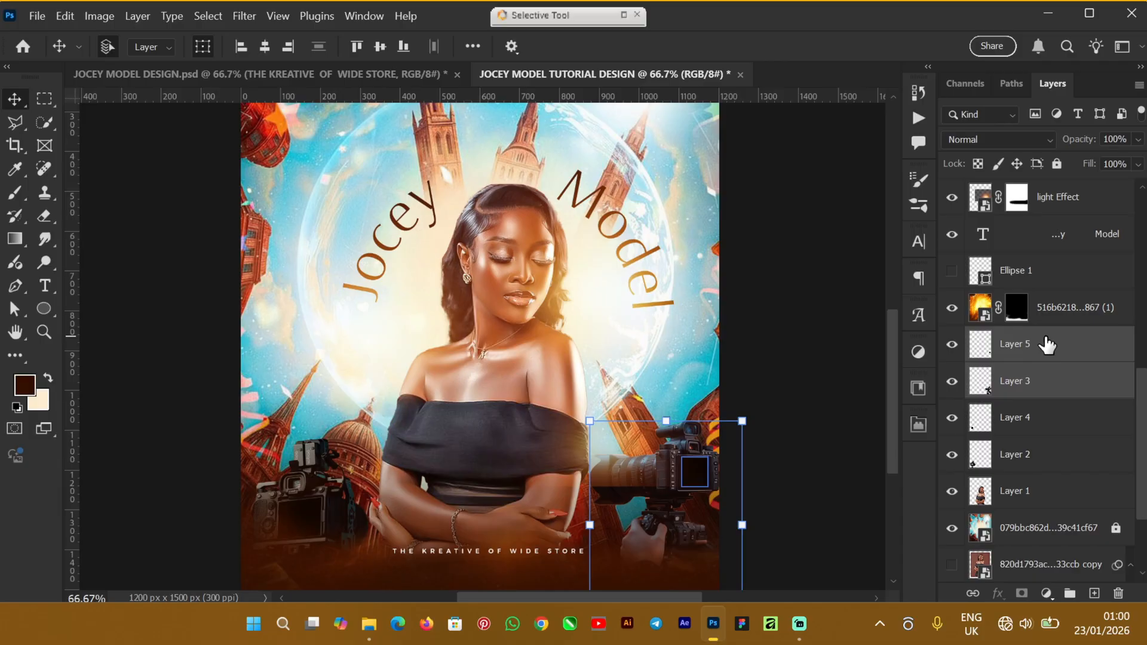
click(830, 365)
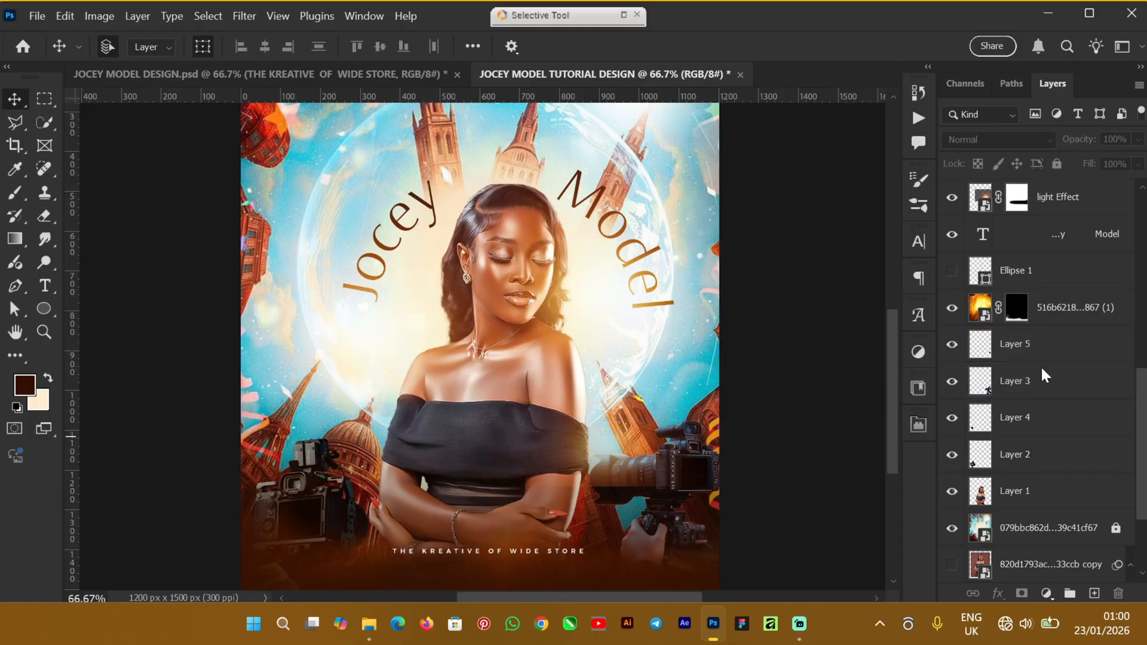
Mask the topmost light Effect layer and brush black over the glow's lower part near the right-hand camera to soften its edge
scroll(1073, 290, up, 3)
scroll(1073, 290, up, 5)
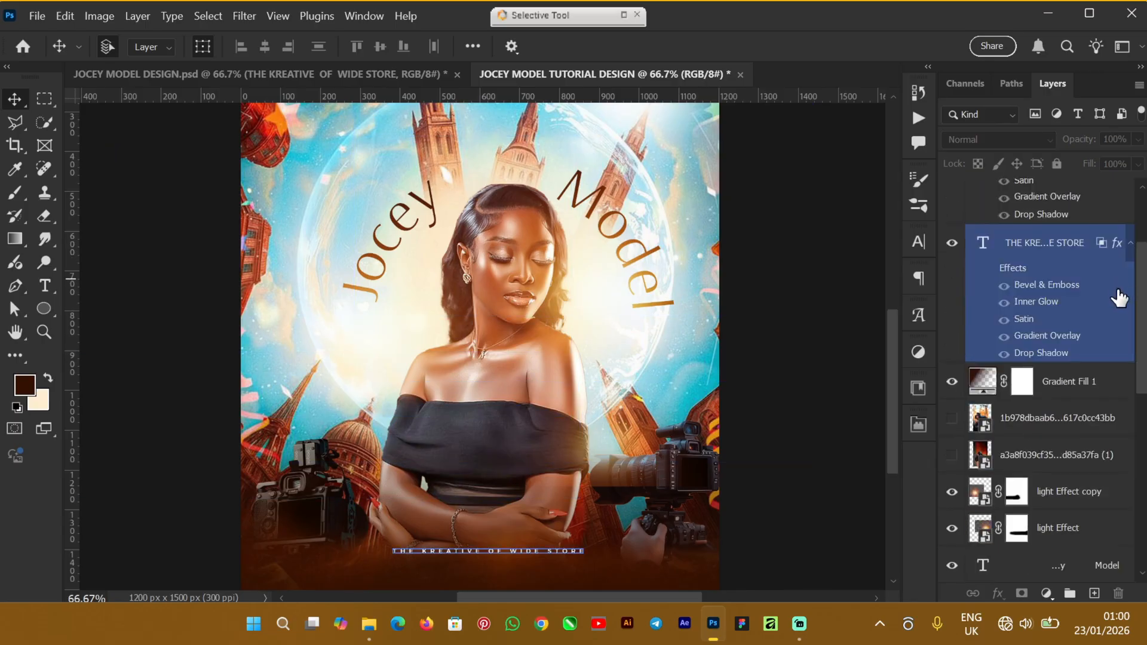
click(1040, 197)
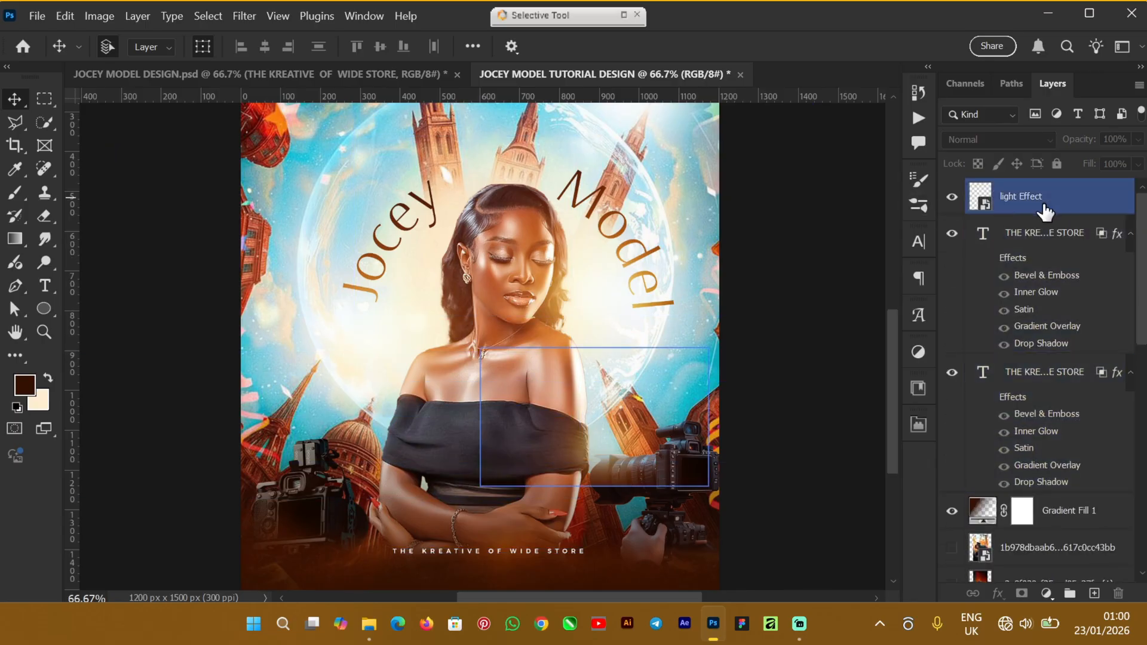
click(1021, 593)
click(14, 200)
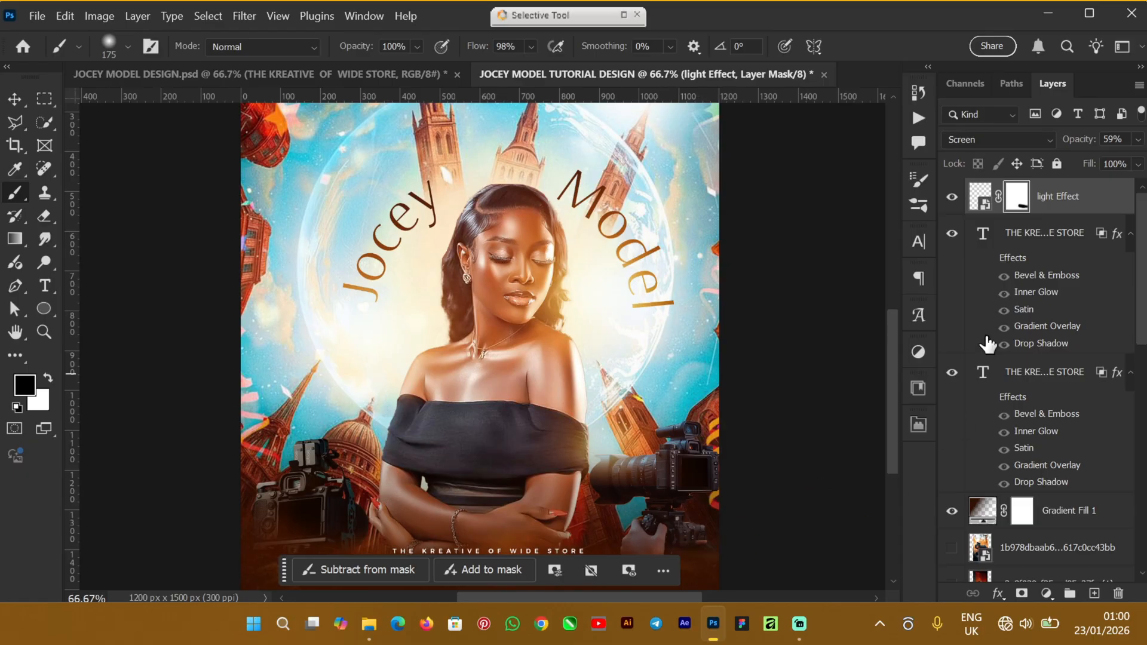
click(14, 99)
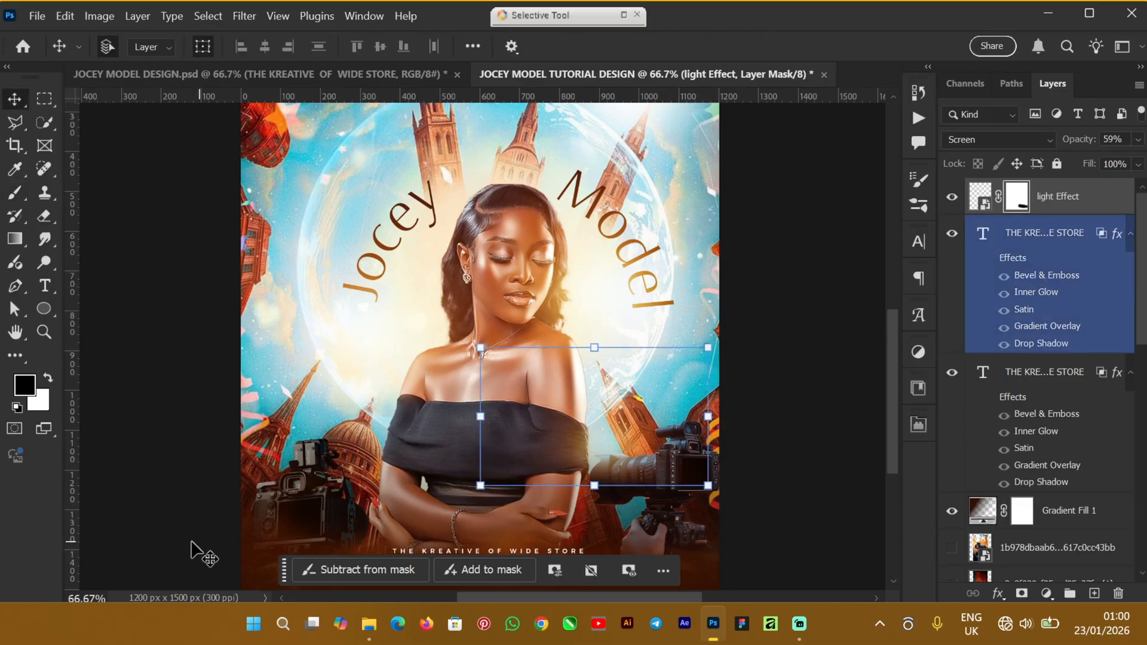
click(1075, 206)
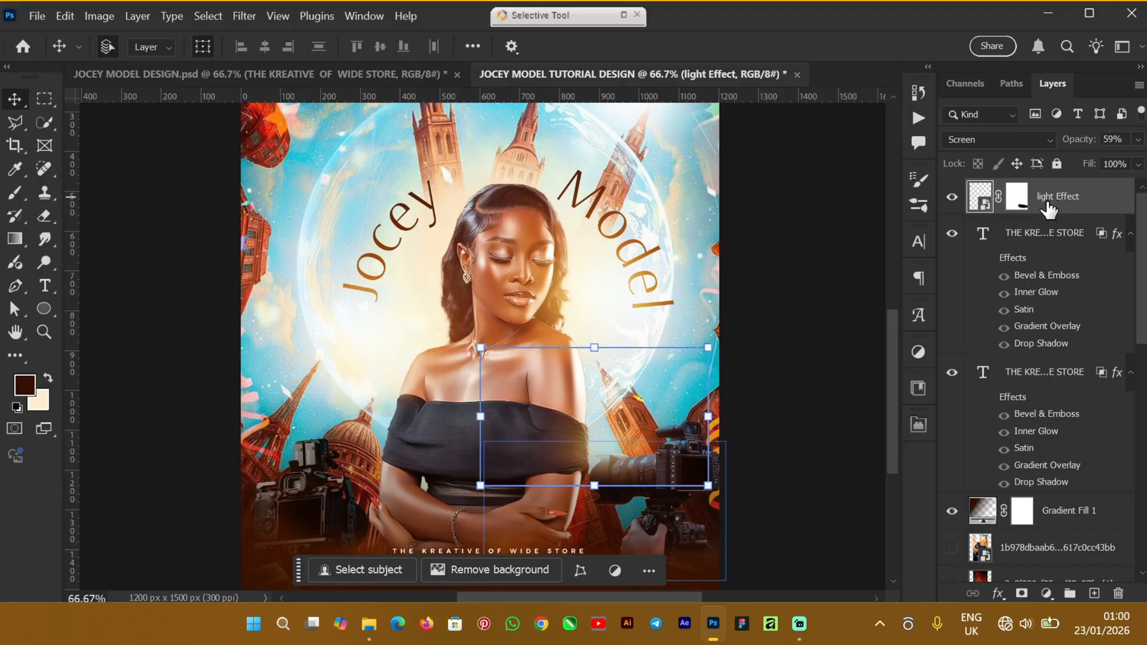
Duplicate the light Effect glow beside the right-hand camera and place the copy over the left-hand camera
drag(531, 444, 336, 432)
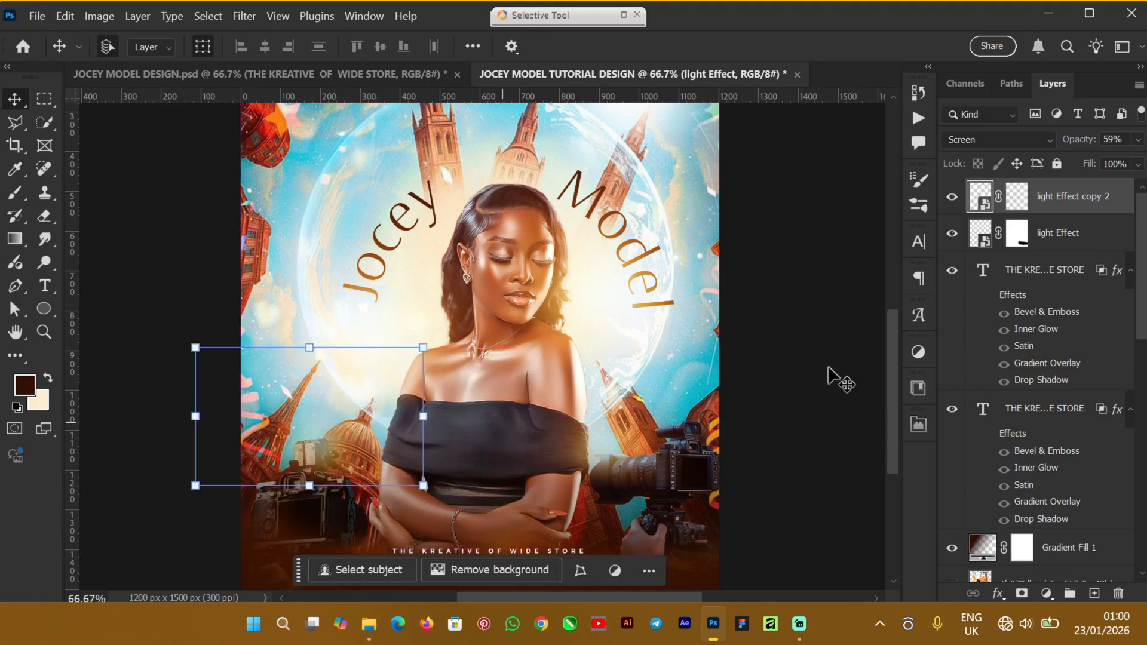
click(850, 325)
drag(890, 346, 895, 300)
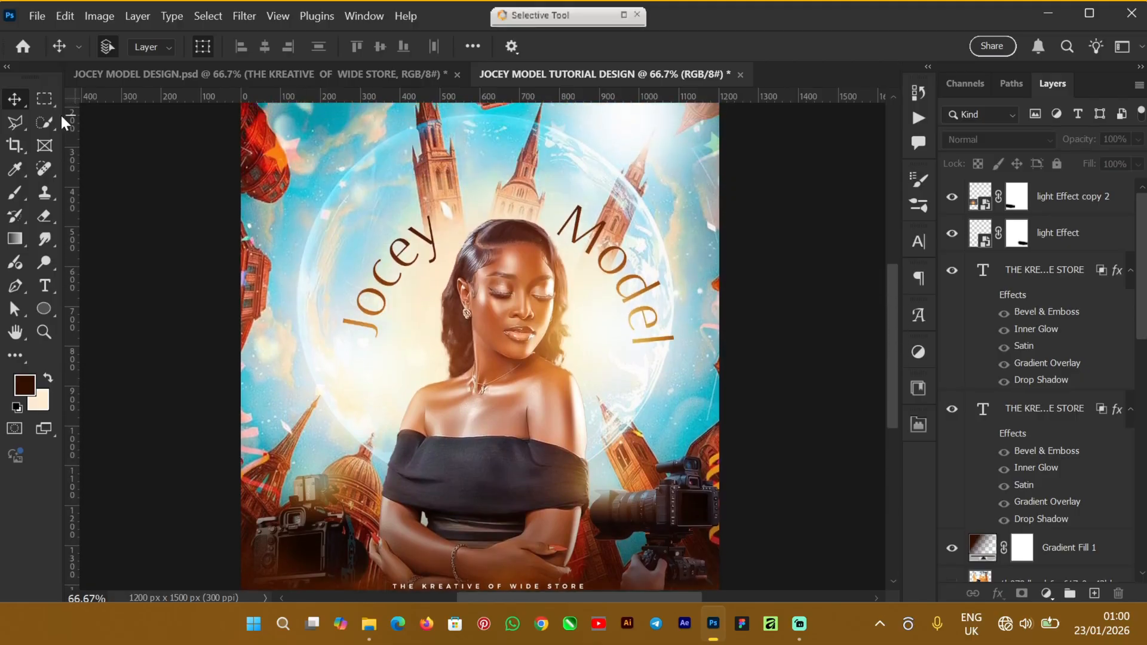
Copy the ColorBG1 group, master Adjustment group and Levels 1 layer from JOCEY MODEL DESIGN.psd to the top of the tutorial poster
click(166, 74)
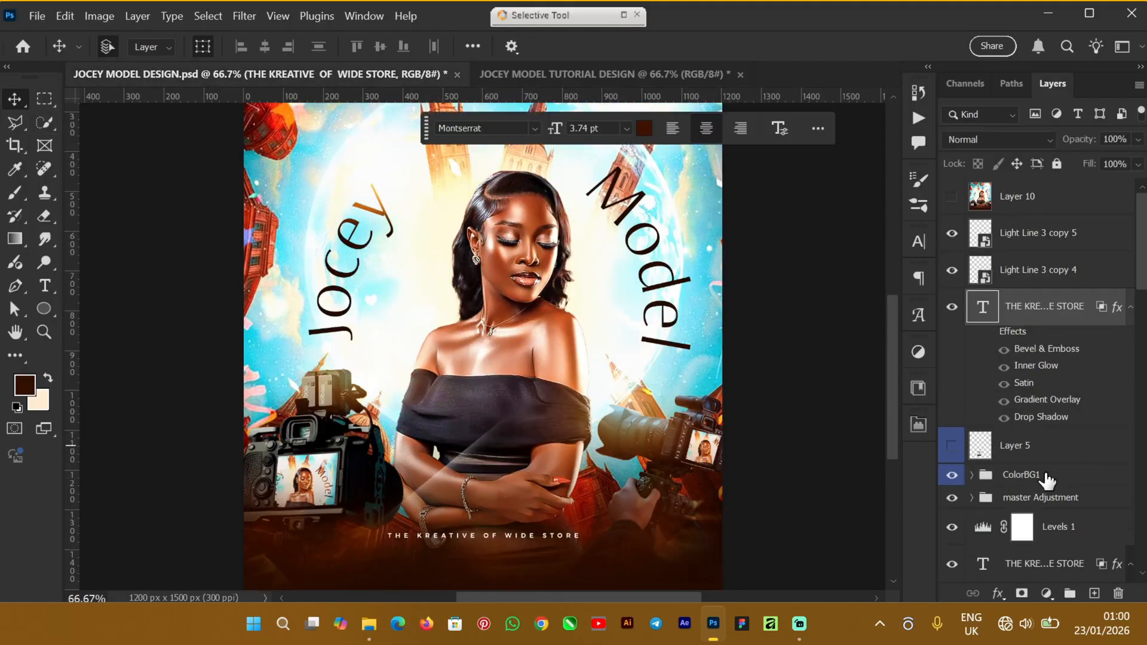
click(1043, 455)
ctrl+click(1088, 526)
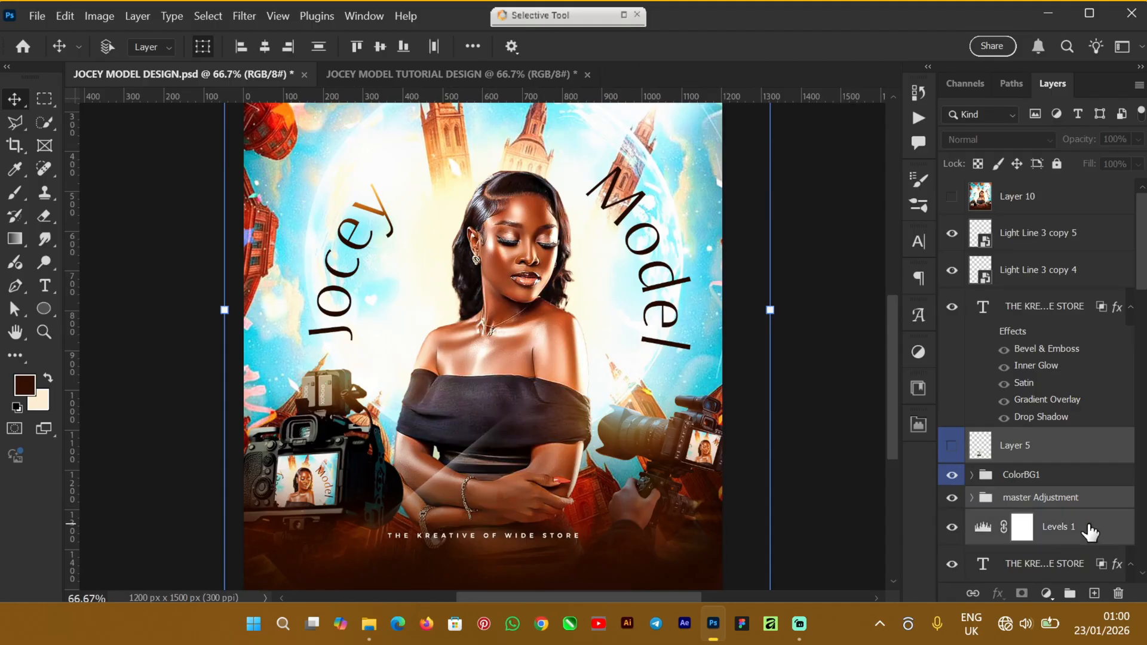
click(1110, 480)
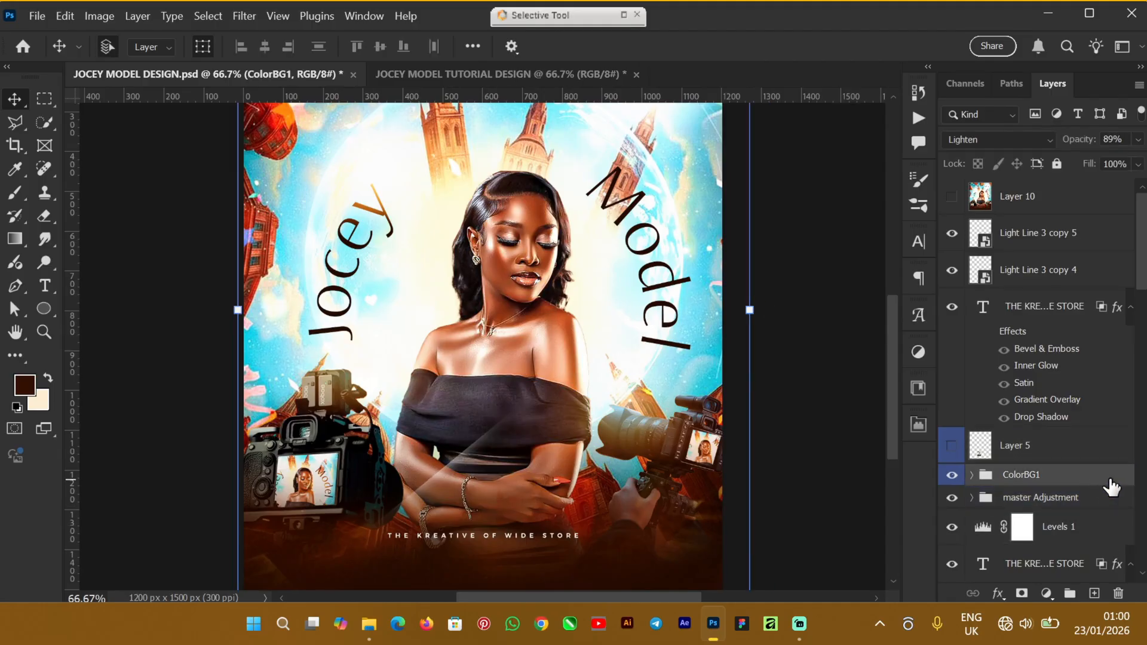
ctrl+click(1083, 498)
ctrl+click(1094, 524)
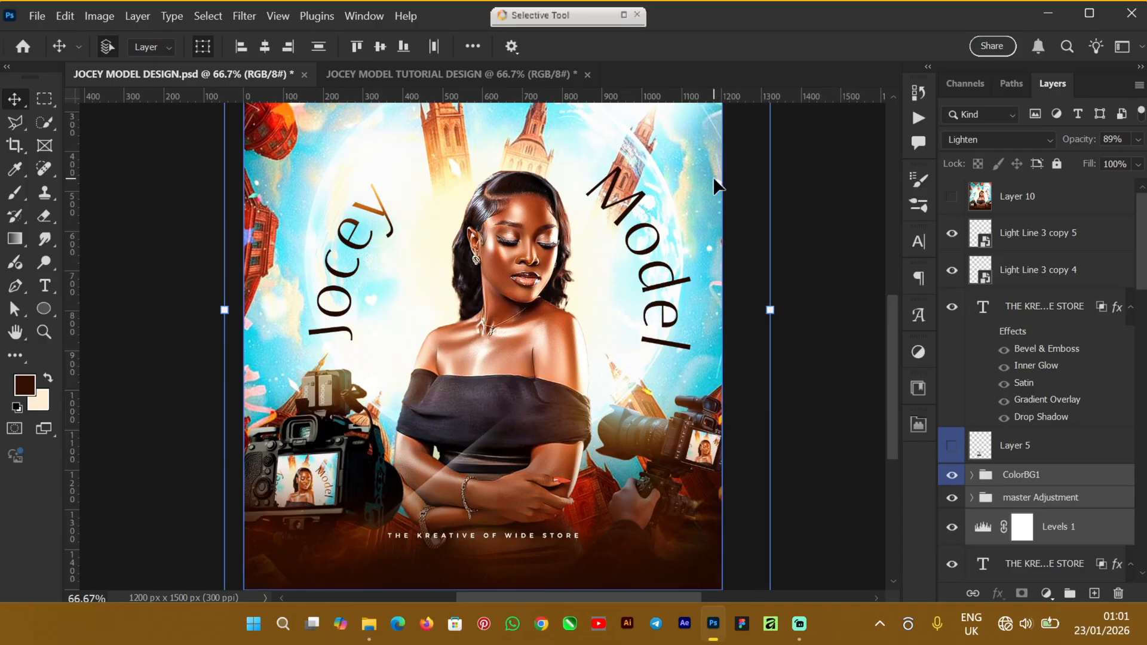
drag(717, 186, 634, 375)
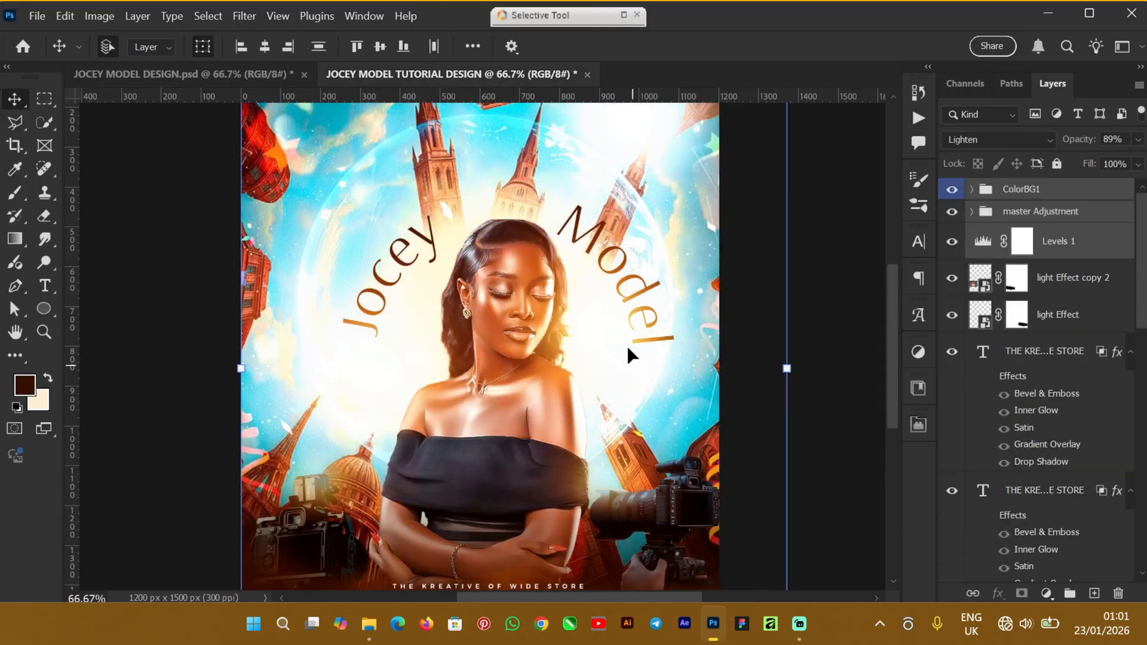
Stretch the copied ColorBG1, master Adjustment and Levels 1 layers to 104.08% width and 106.31% height so they extend past every canvas edge
key(ctrl+minus)
key(ctrl+minus)
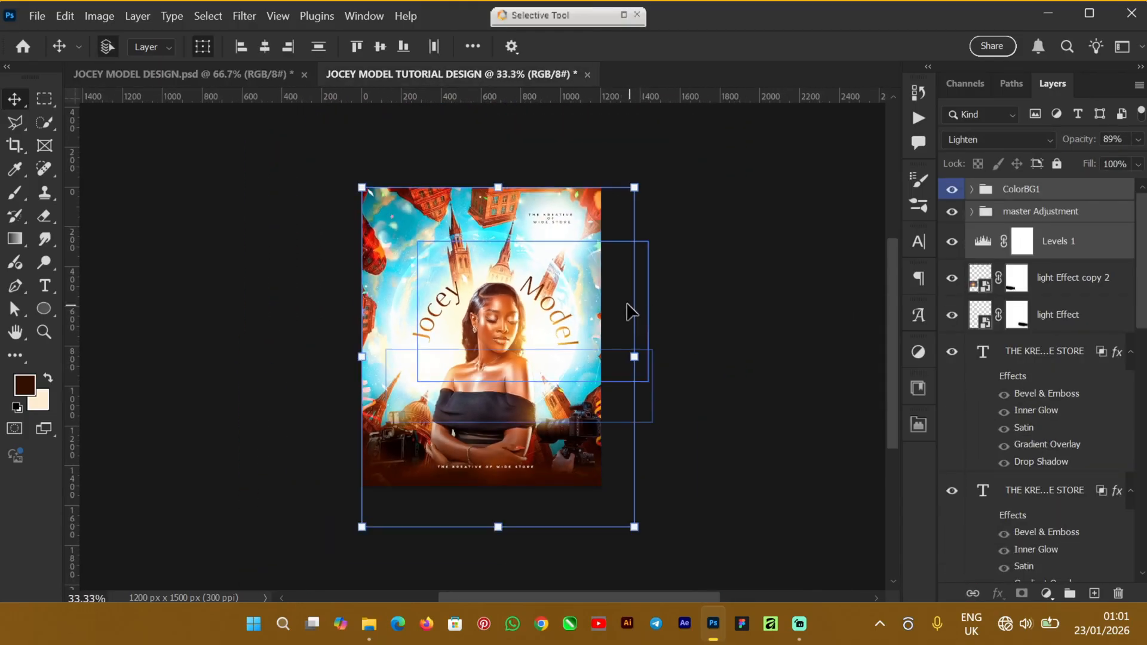
drag(361, 356, 339, 357)
drag(500, 187, 499, 165)
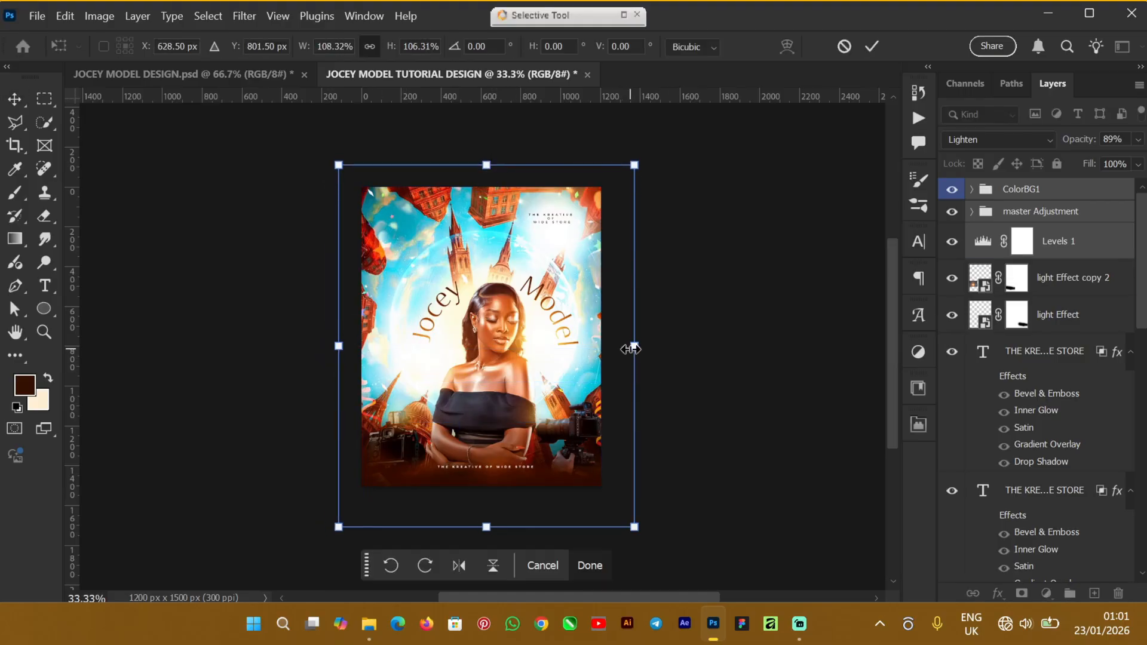
drag(632, 349, 622, 351)
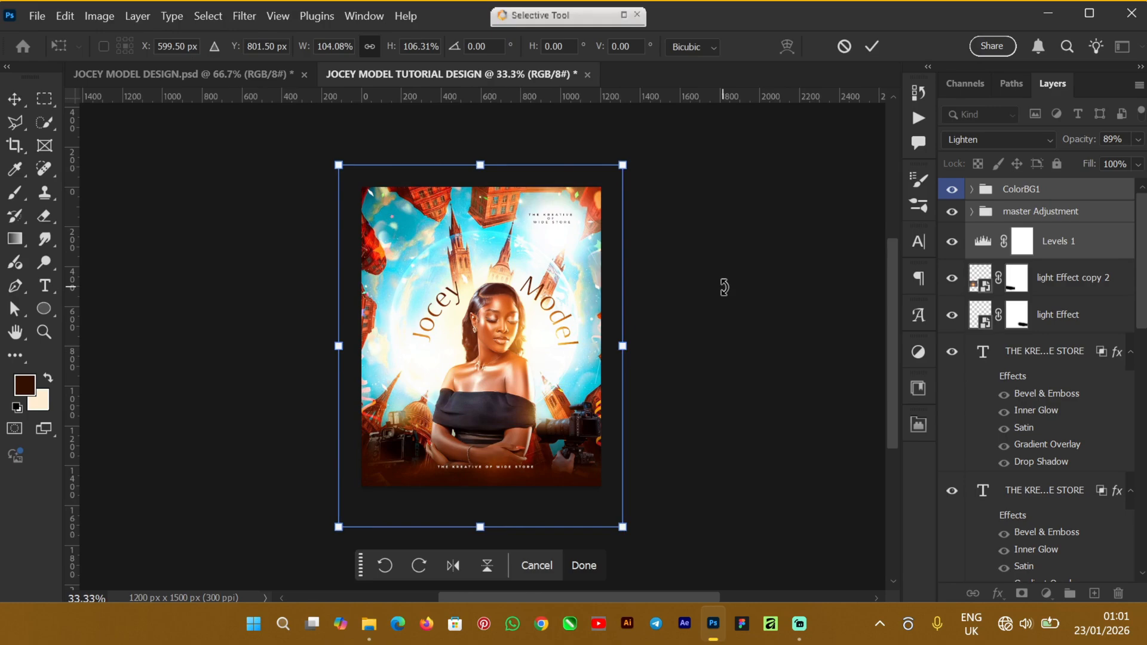
key(ctrl+plus)
key(ctrl+plus)
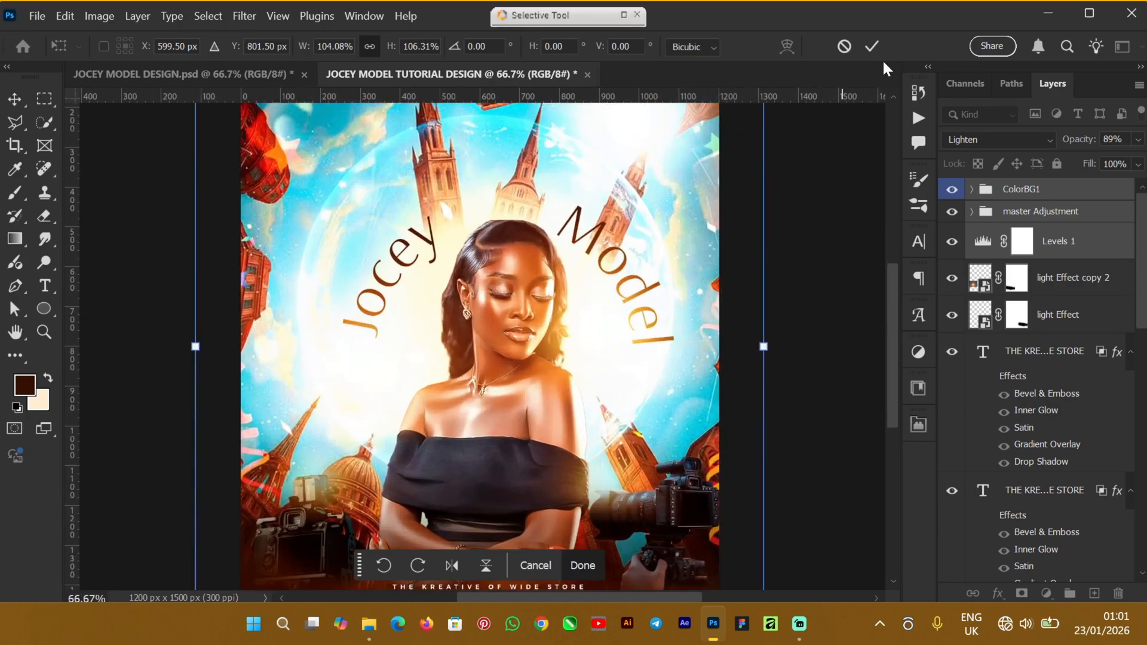
key(Return)
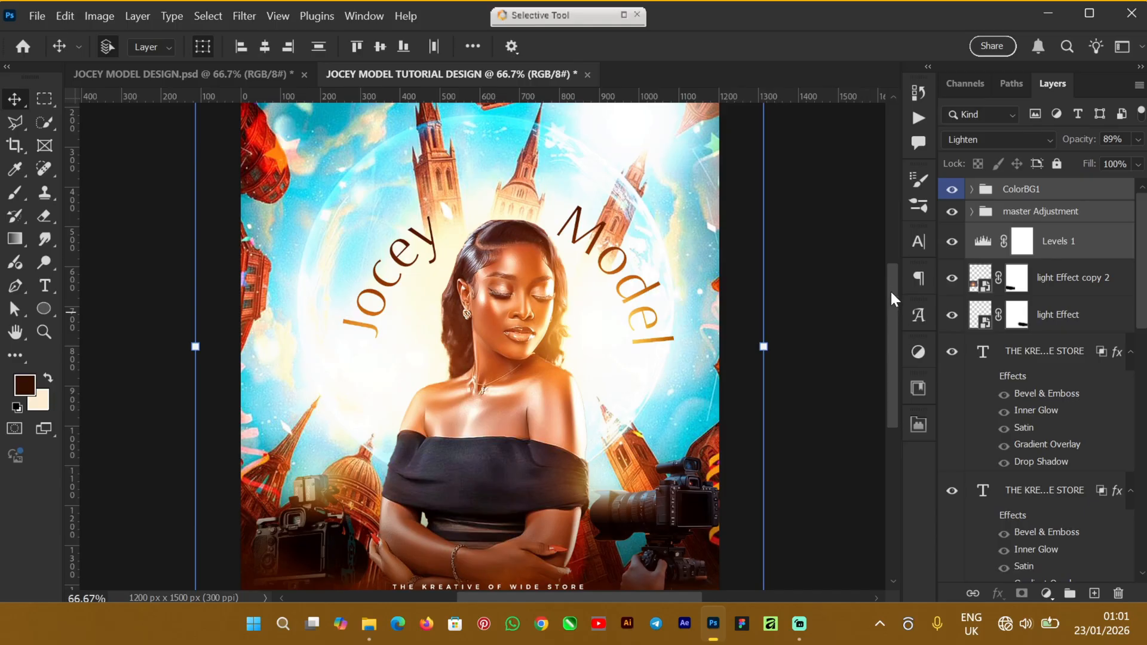
Compare the colour-graded tutorial poster with the finished design and check the Levels 1 layer's opacity
drag(890, 289, 894, 230)
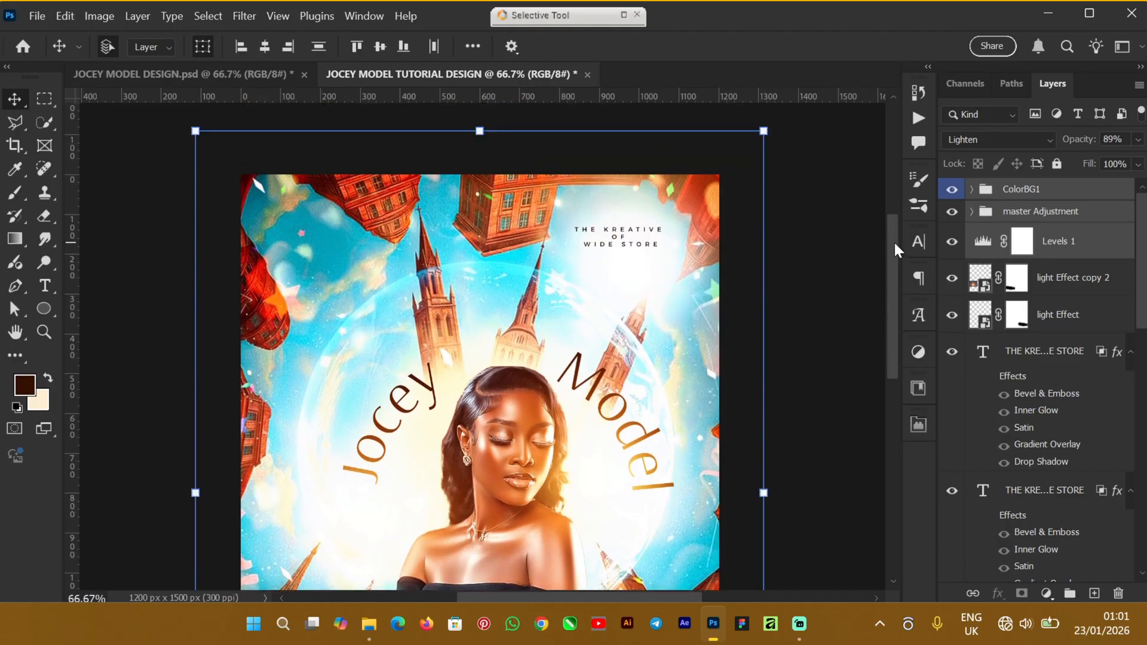
click(146, 74)
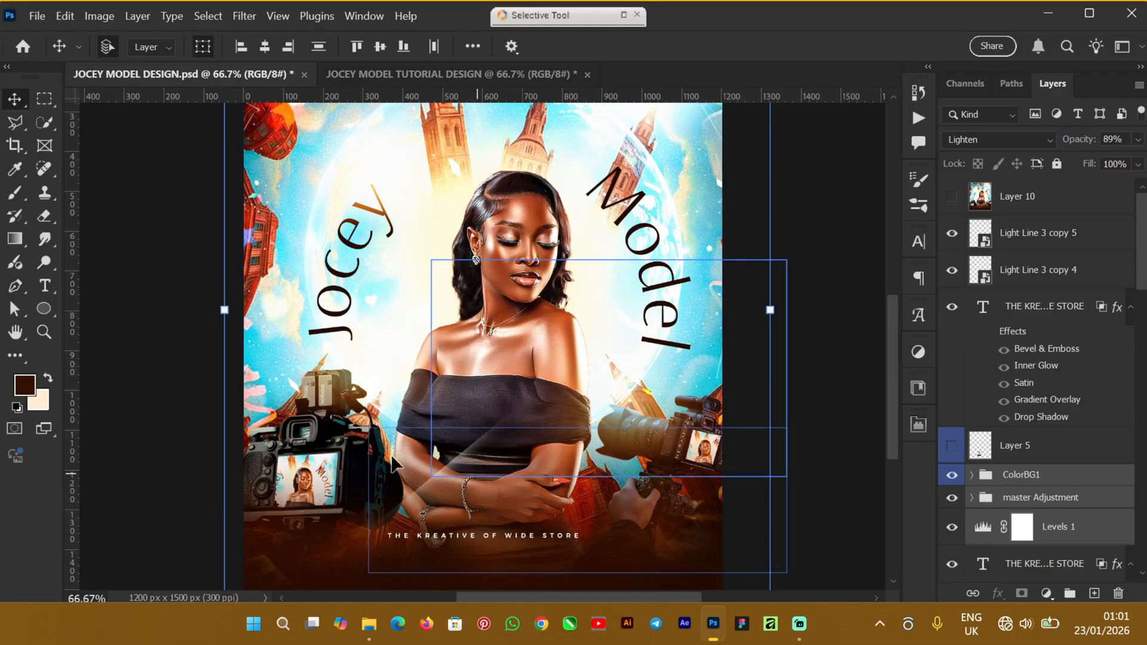
key(ctrl+Tab)
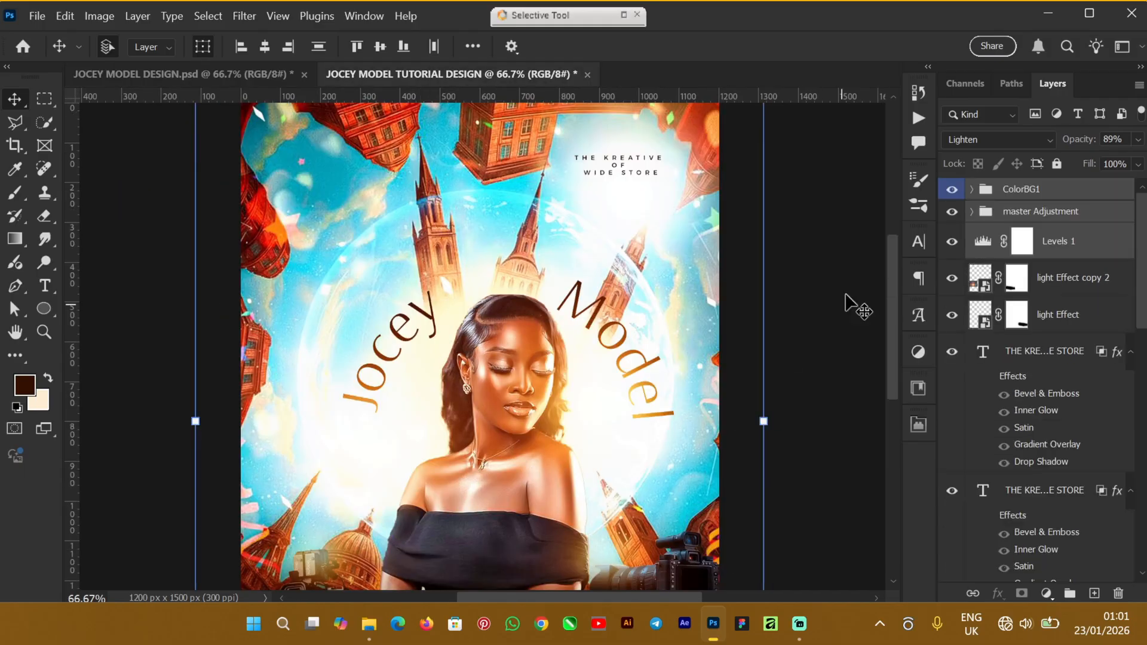
drag(890, 250, 894, 336)
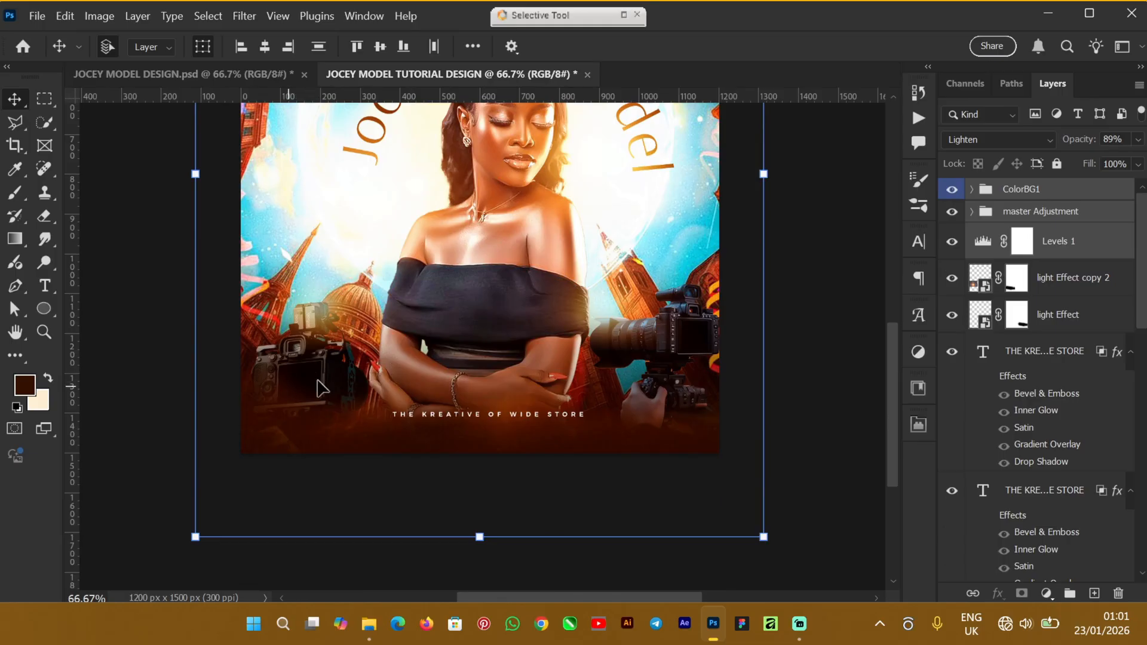
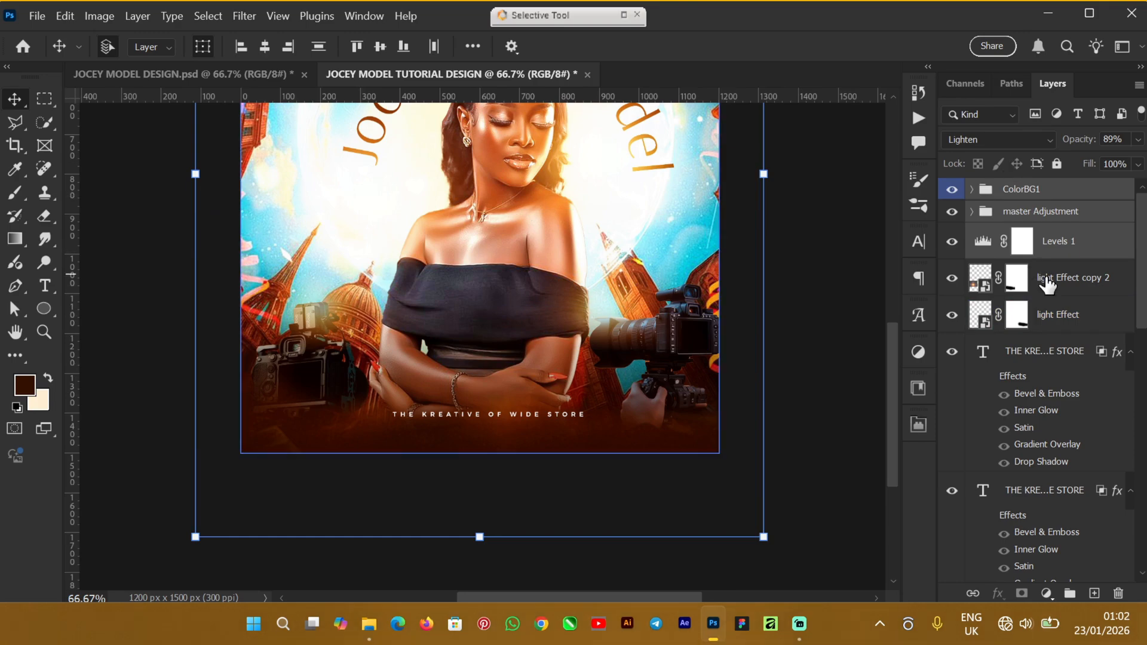
click(1082, 213)
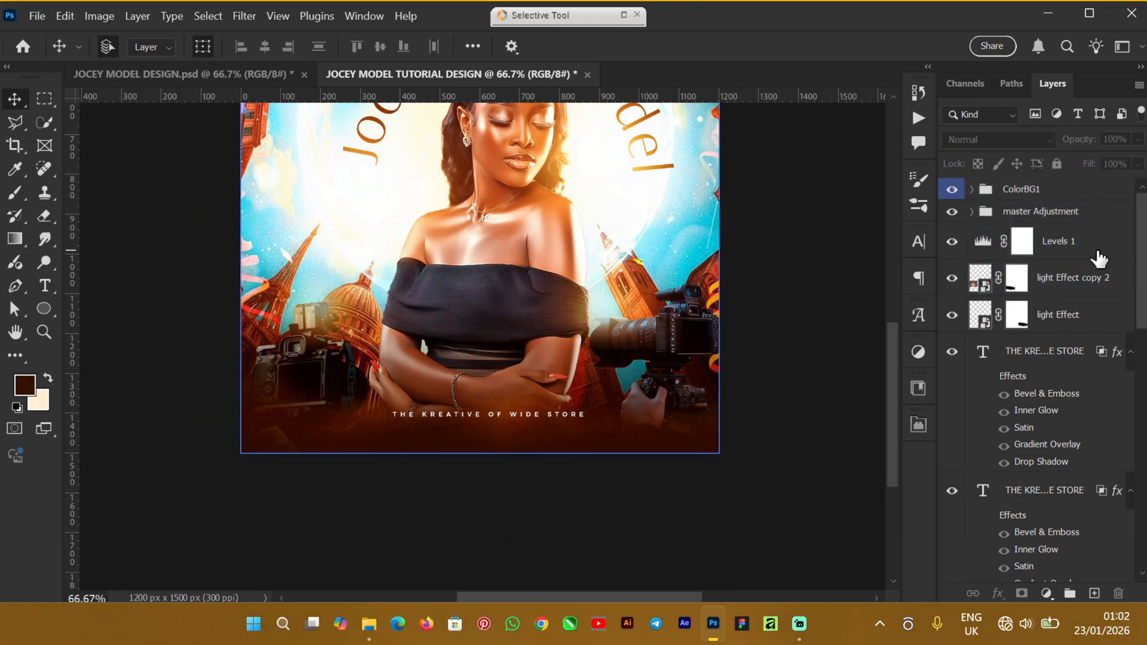
click(1089, 239)
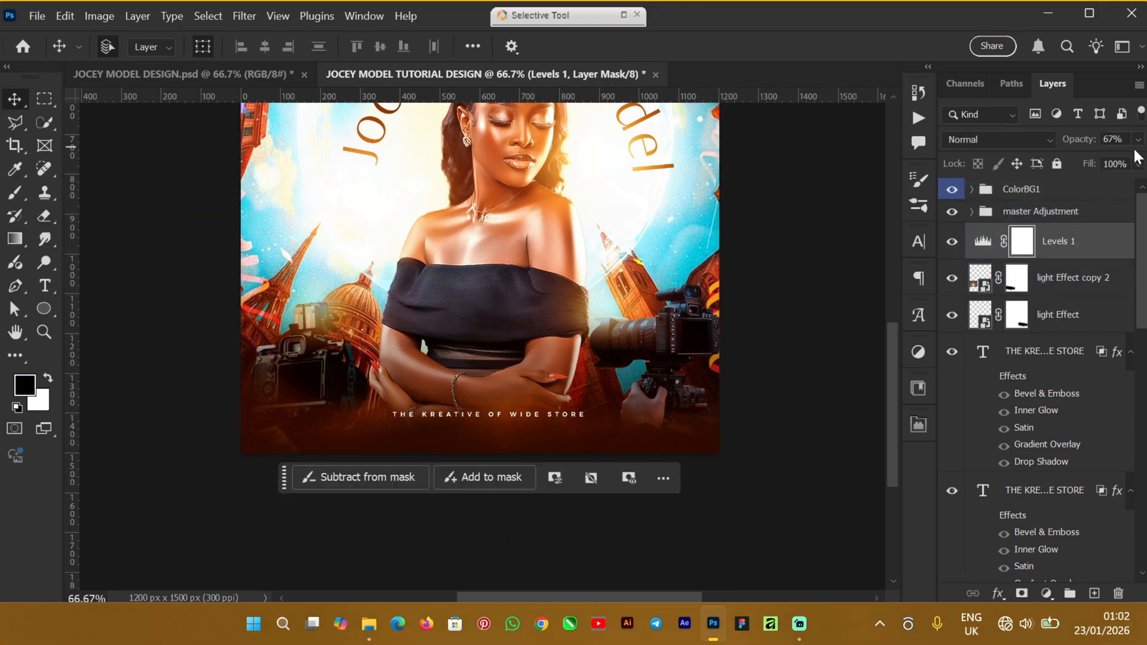
scroll(896, 325, up, 3)
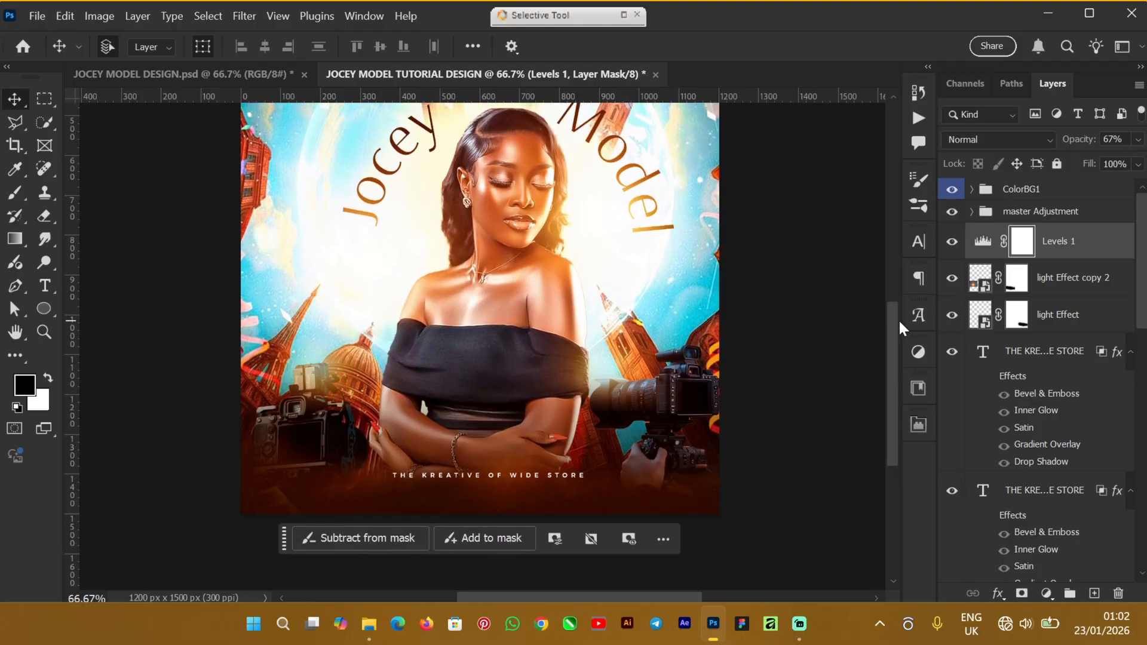
drag(901, 320, 898, 242)
click(828, 340)
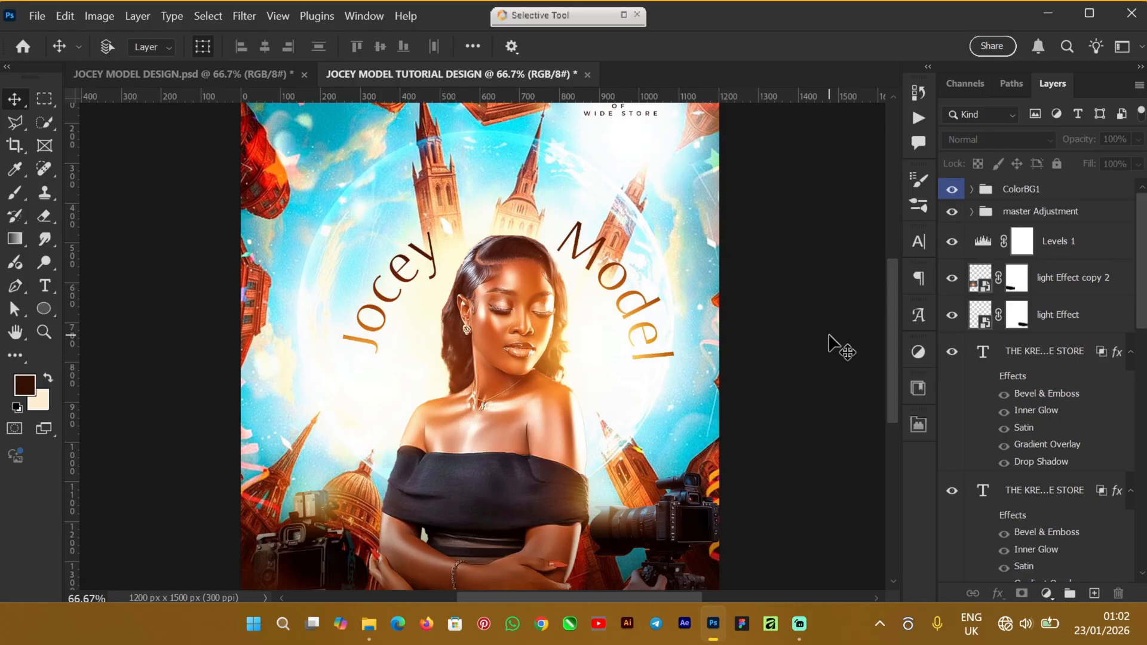
Stamp all visible layers into one merged layer at the top of the stack and scale it down to 33.39%
key(ctrl+shift+alt+e)
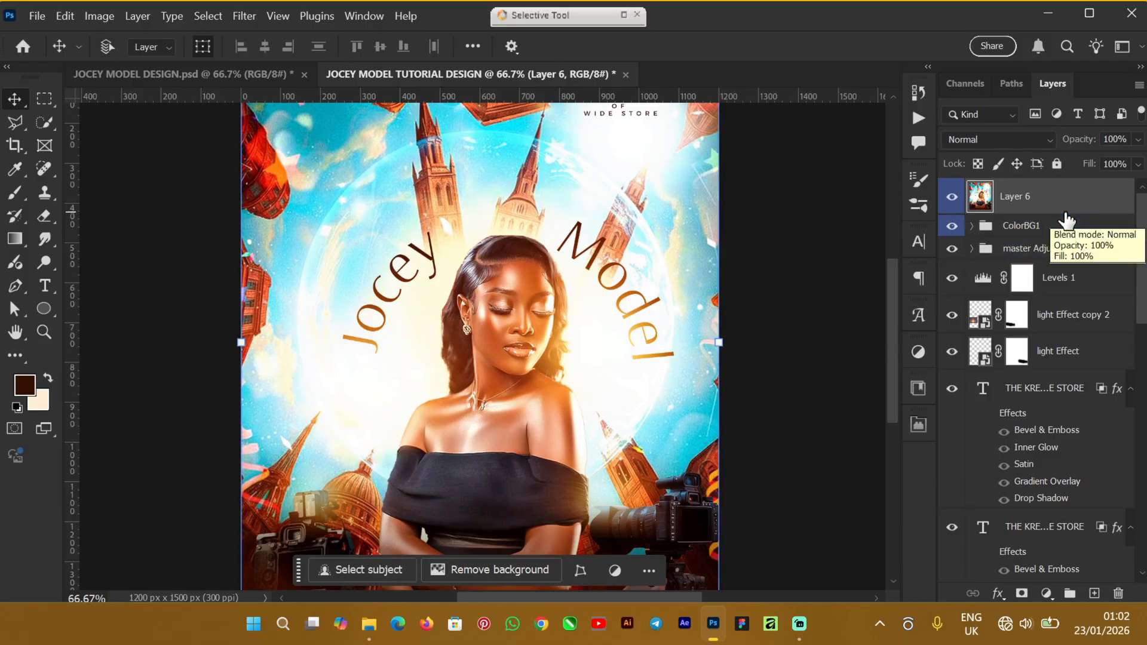
key(ctrl+minus)
key(ctrl+minus)
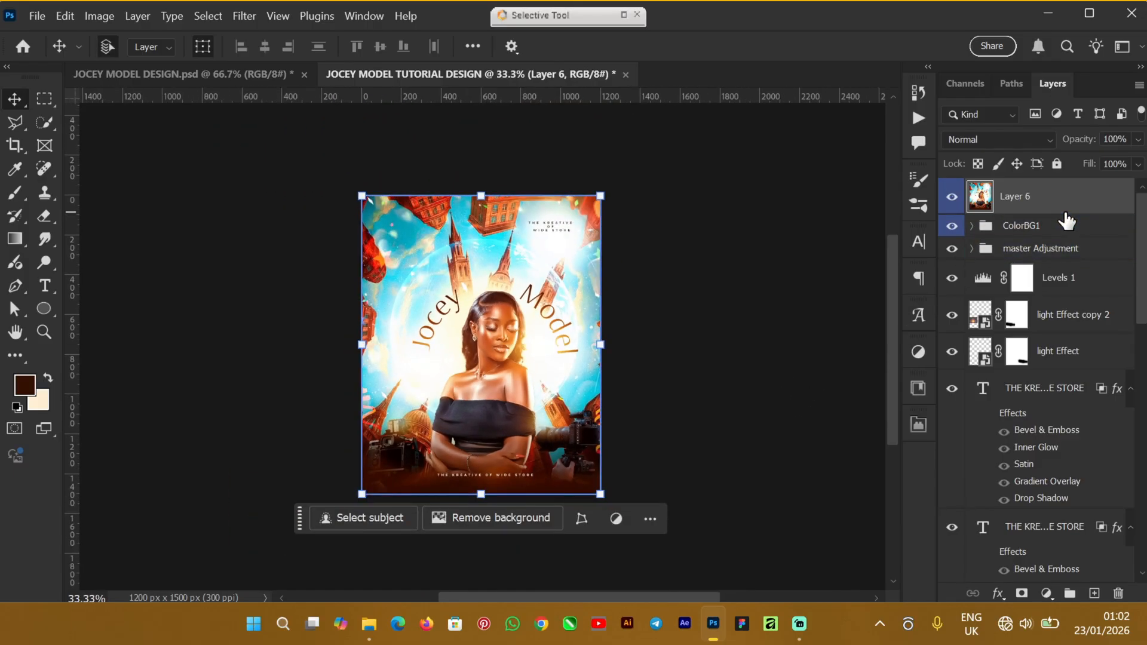
key(ctrl+t)
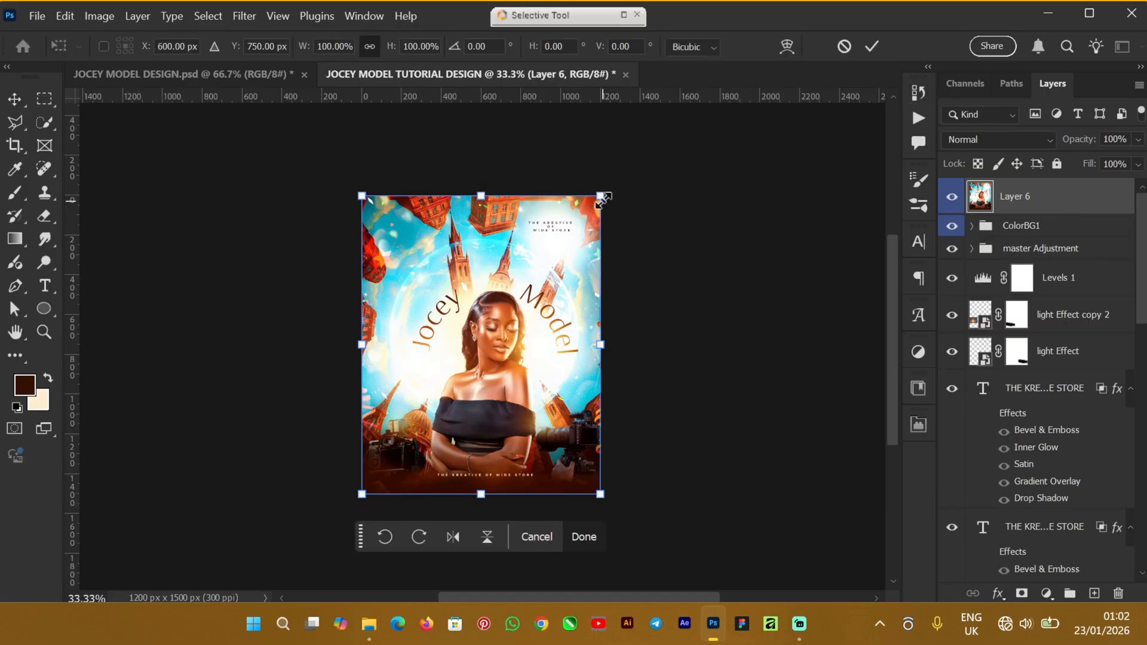
drag(600, 196, 441, 395)
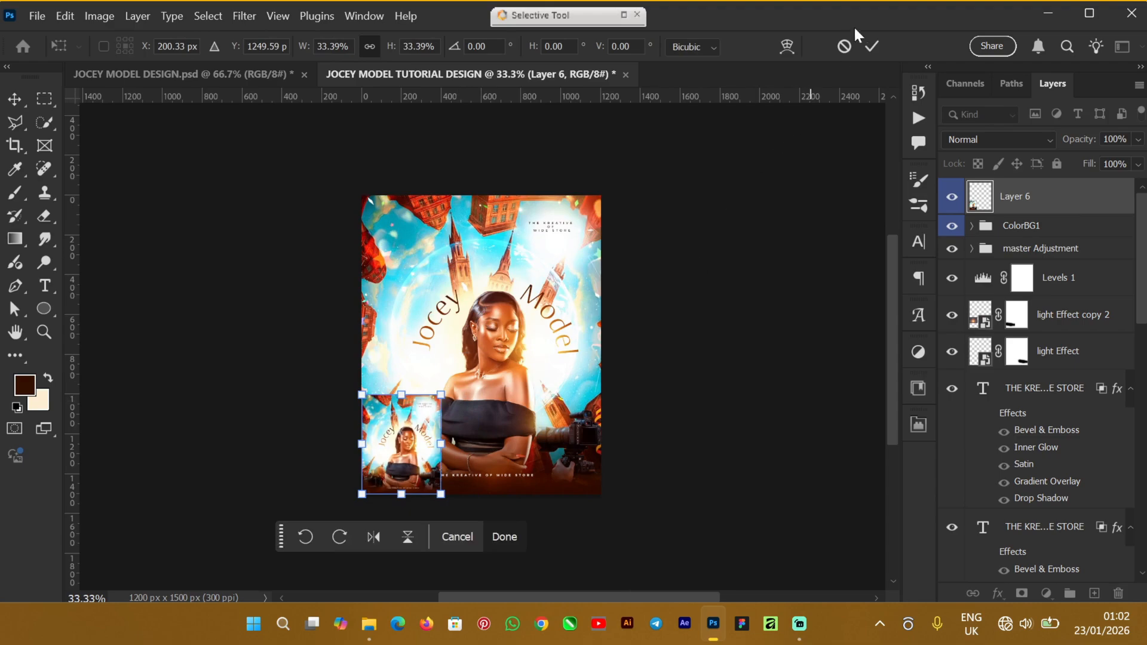
key(Return)
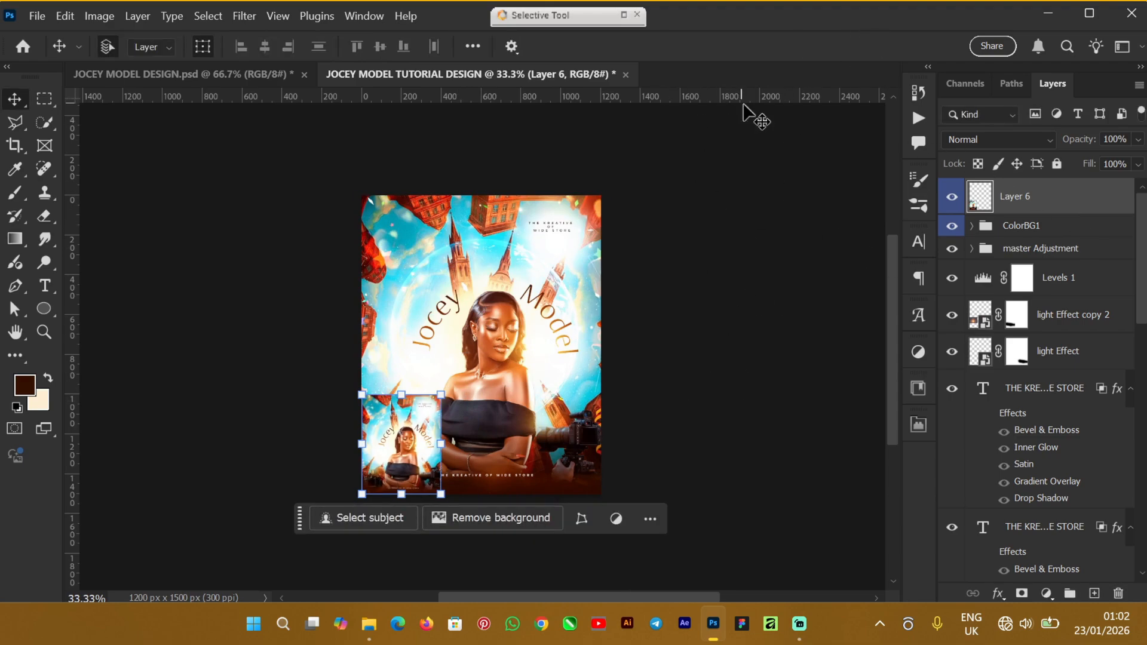
Cut the reduced poster layer, paste it directly above Layer 4, and position it over the left-hand camera
key(Delete)
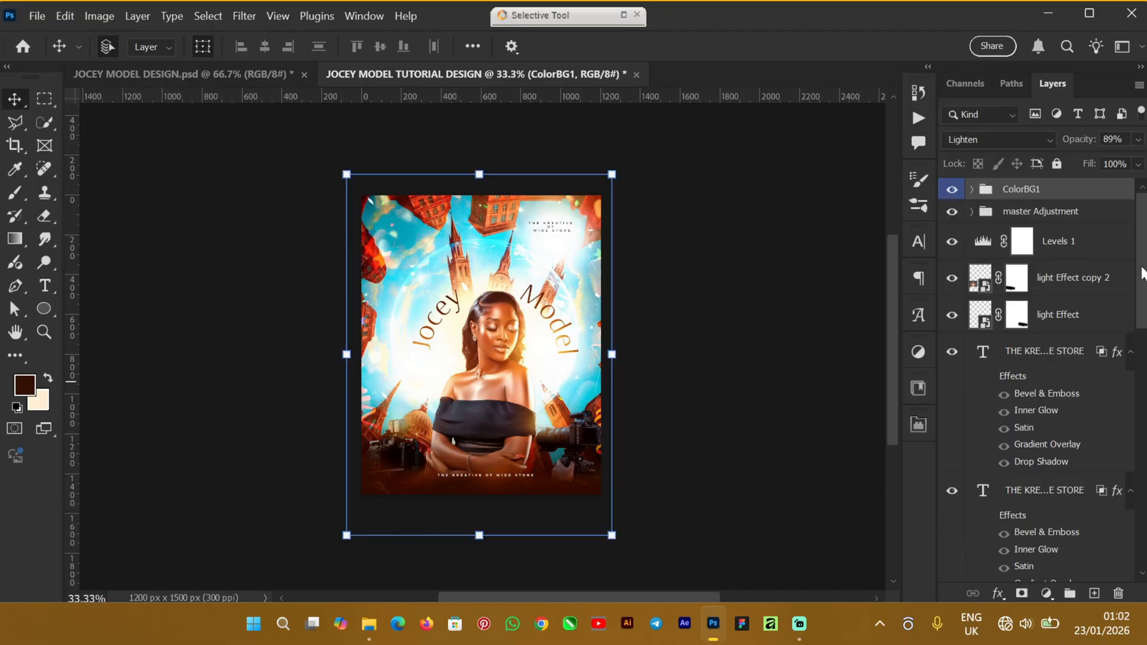
drag(1142, 272, 1137, 461)
click(1062, 357)
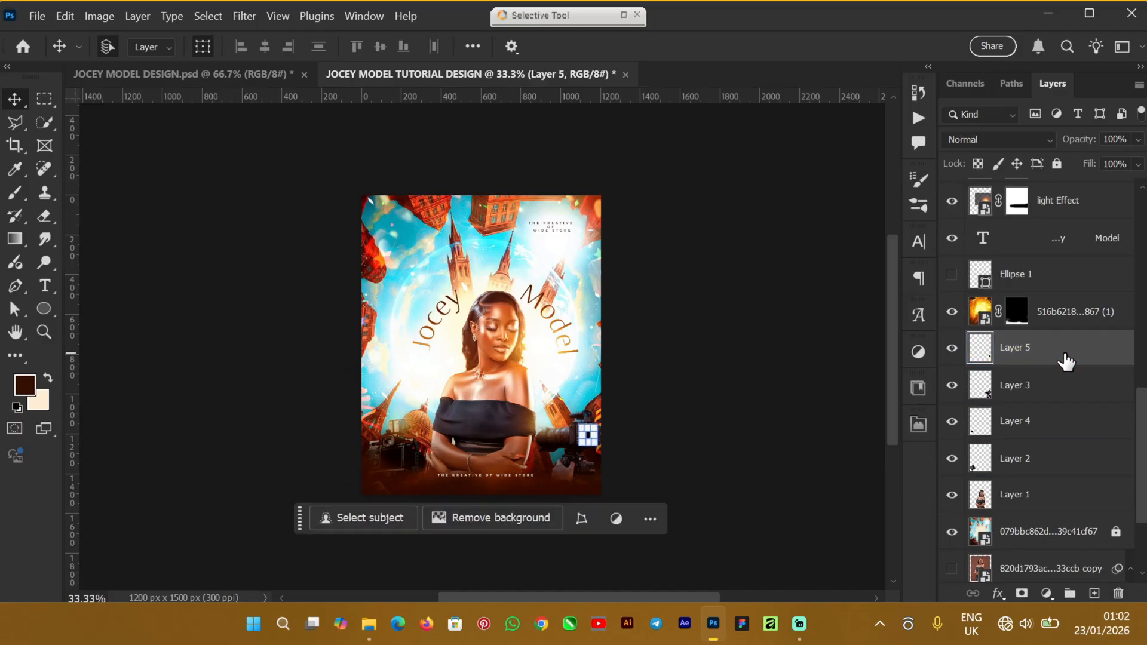
click(1034, 413)
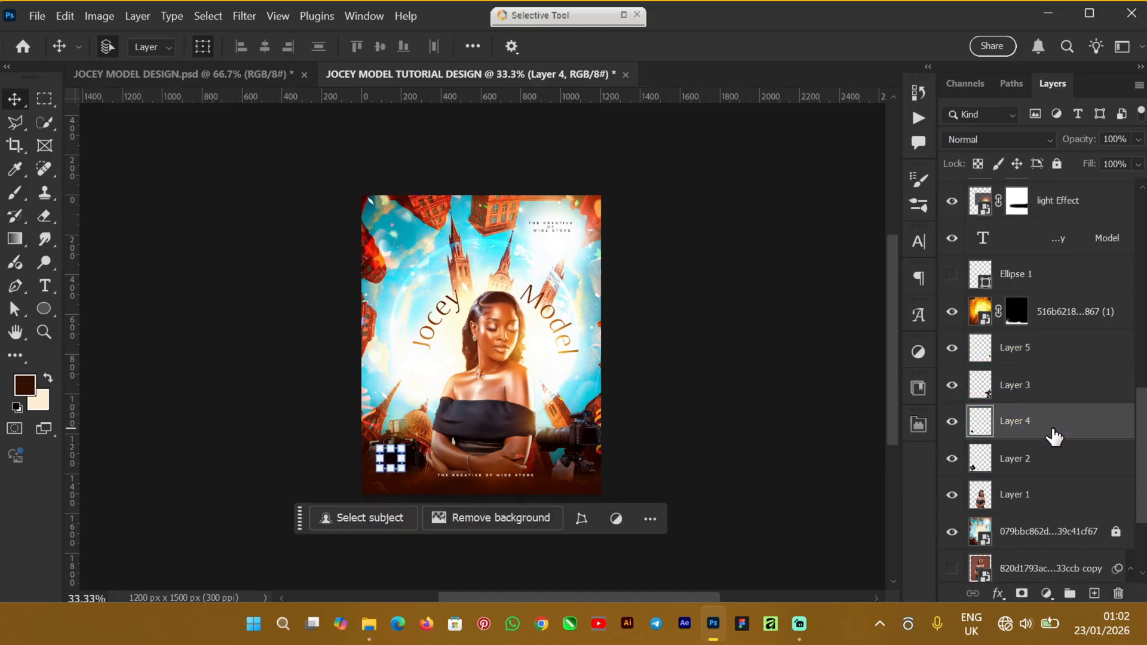
key(ctrl+v)
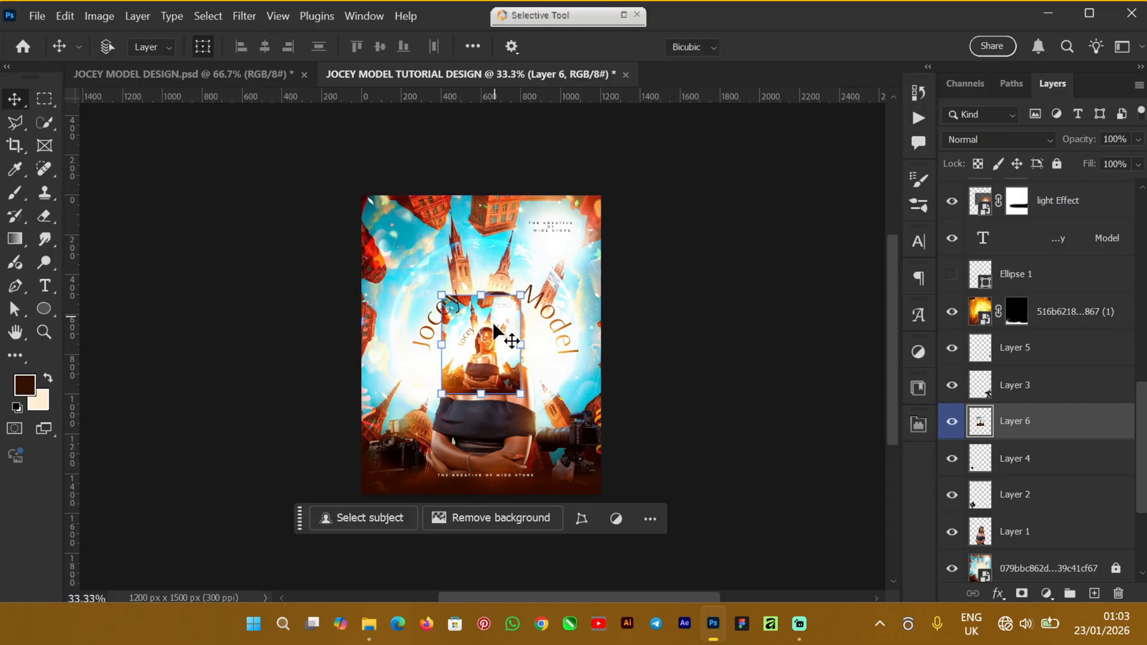
drag(496, 332, 413, 426)
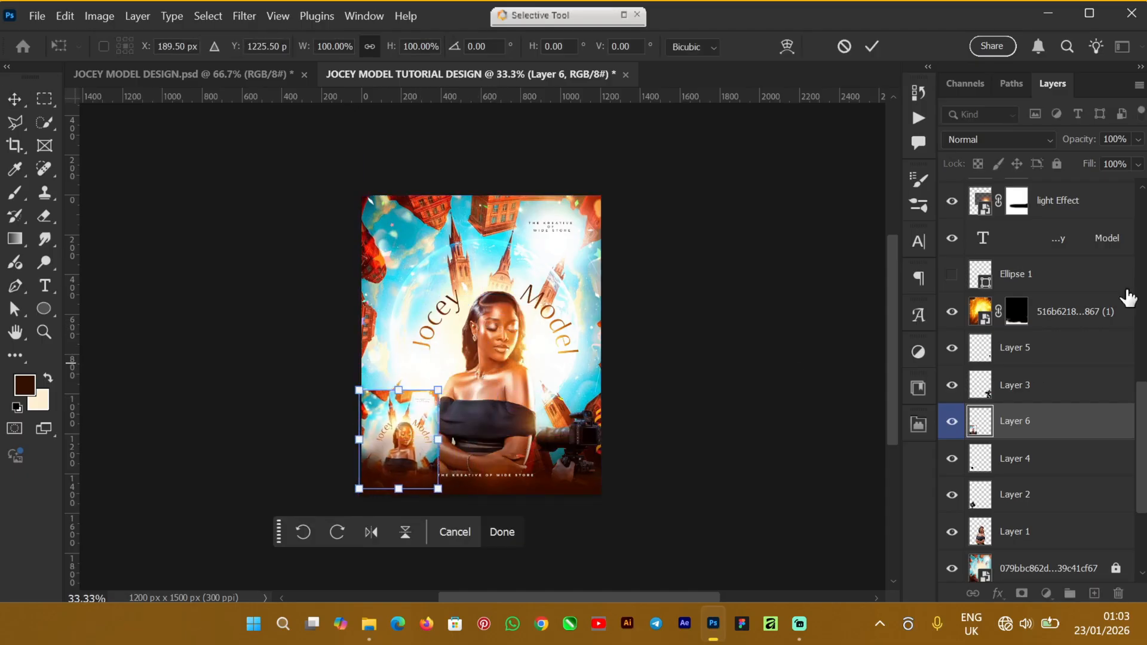
key(Return)
Clip the miniature poster on Layer 6 to Layer 4, then scale it down and position it to fit the left-hand camera's screen
right_click(1097, 425)
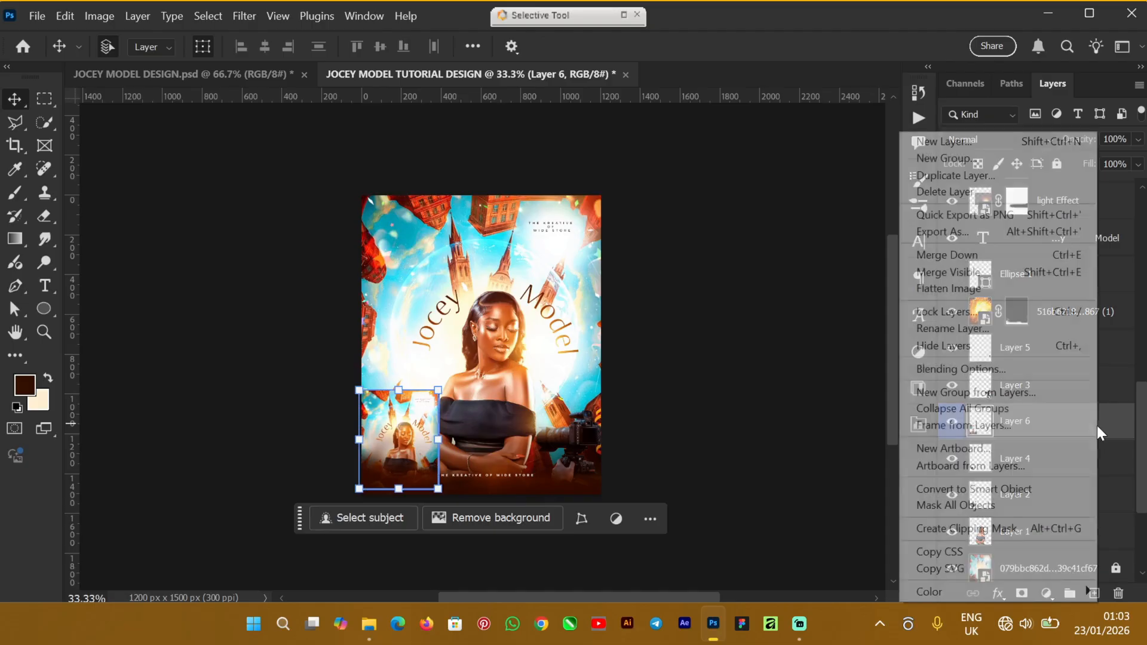
click(1029, 529)
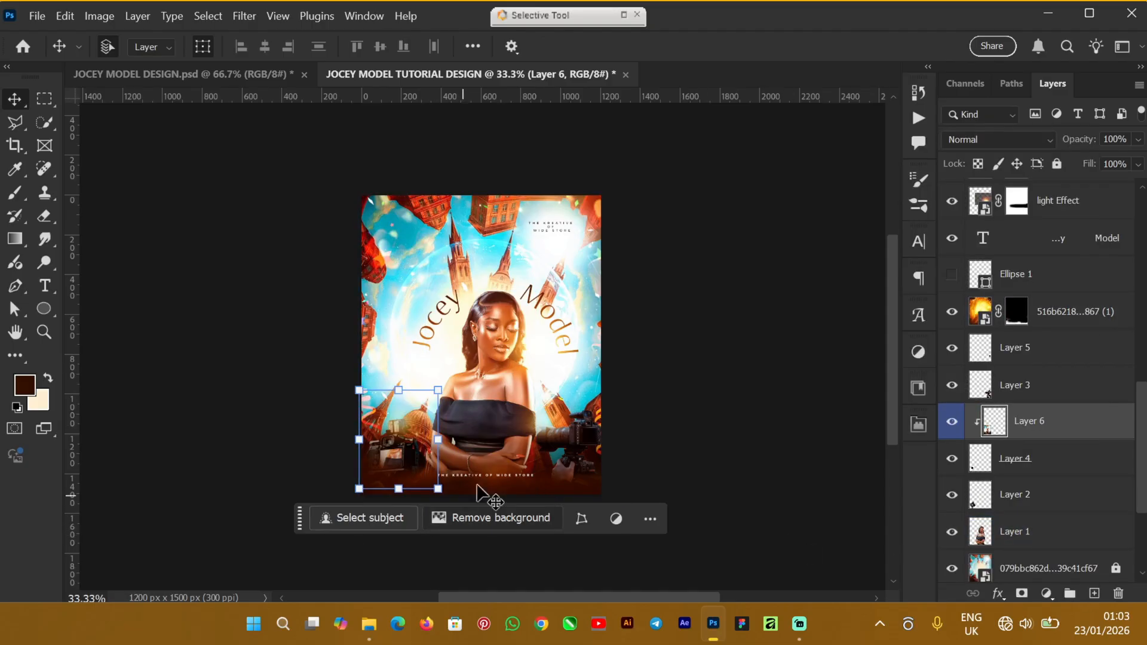
key(ctrl+plus)
key(ctrl+plus)
key(ctrl+plus)
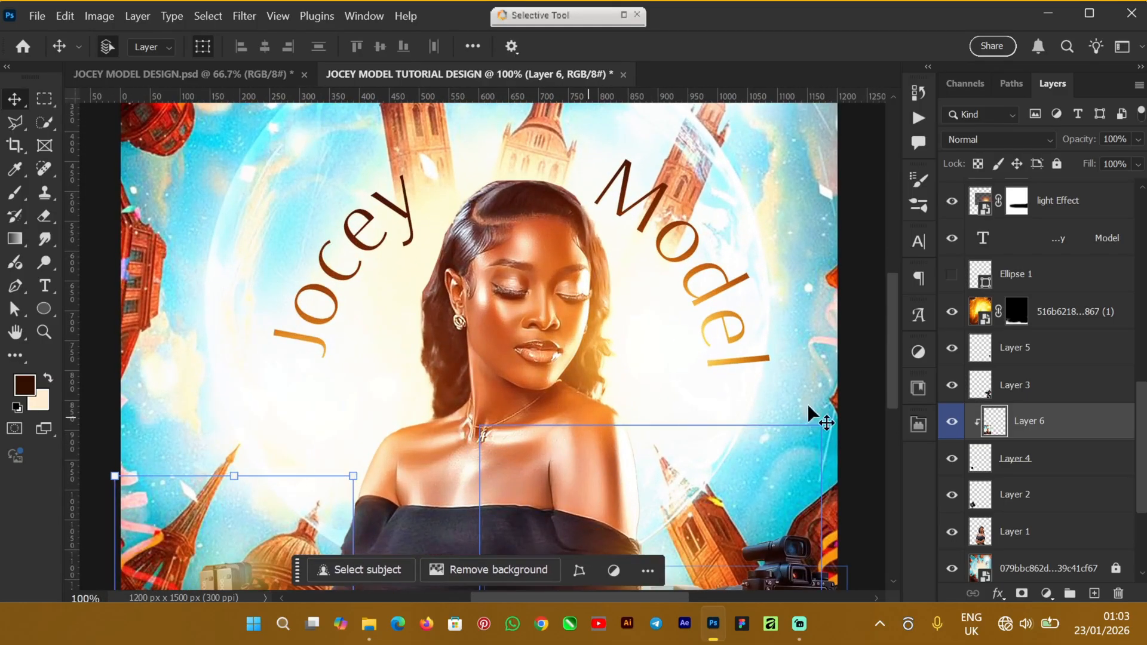
drag(891, 323, 890, 395)
drag(353, 187, 279, 354)
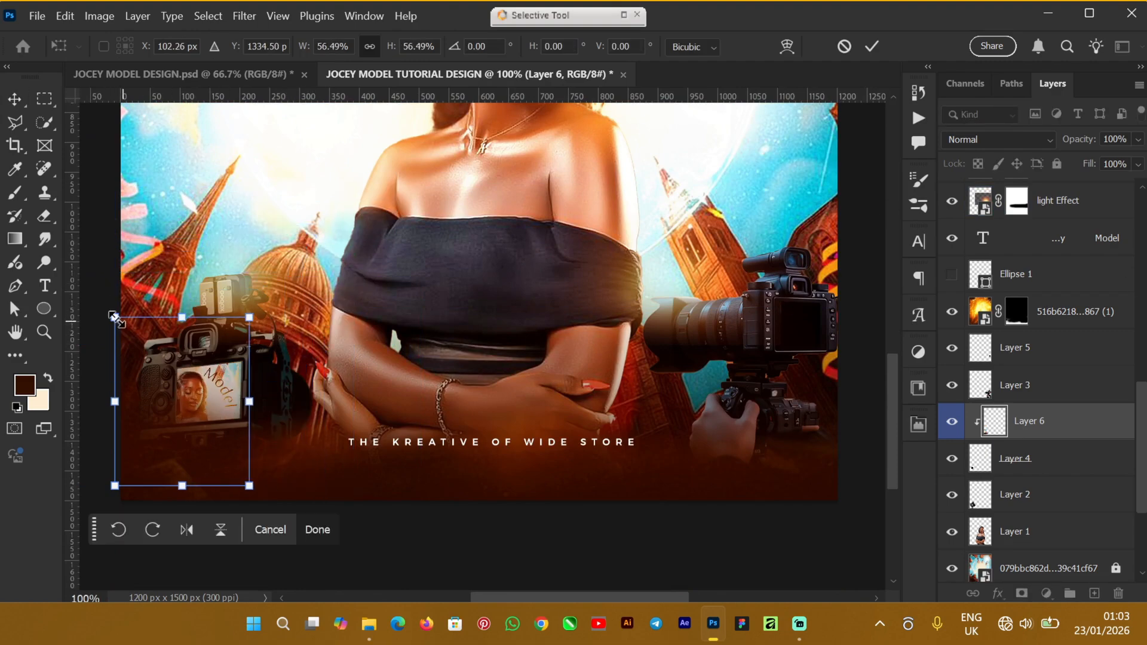
drag(114, 315, 138, 347)
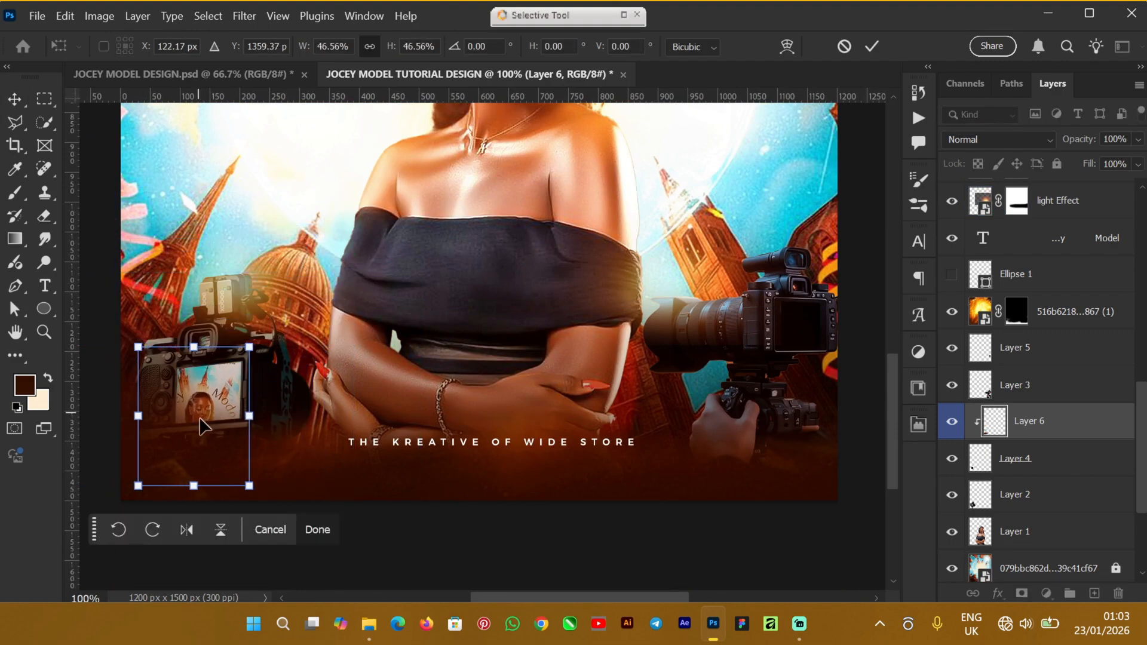
mouse_move(200, 424)
mouse_down()
mouse_move(222, 433)
mouse_move(215, 423)
mouse_up()
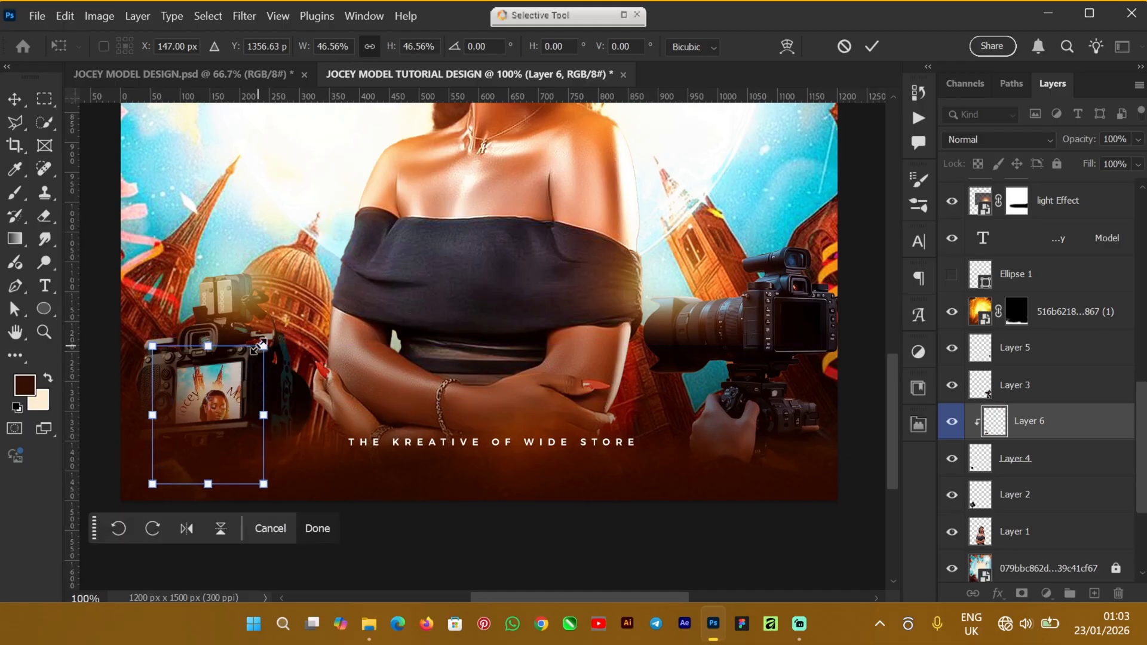
mouse_move(261, 345)
mouse_down()
mouse_move(243, 379)
mouse_move(257, 352)
mouse_up()
drag(218, 388, 220, 378)
click(873, 47)
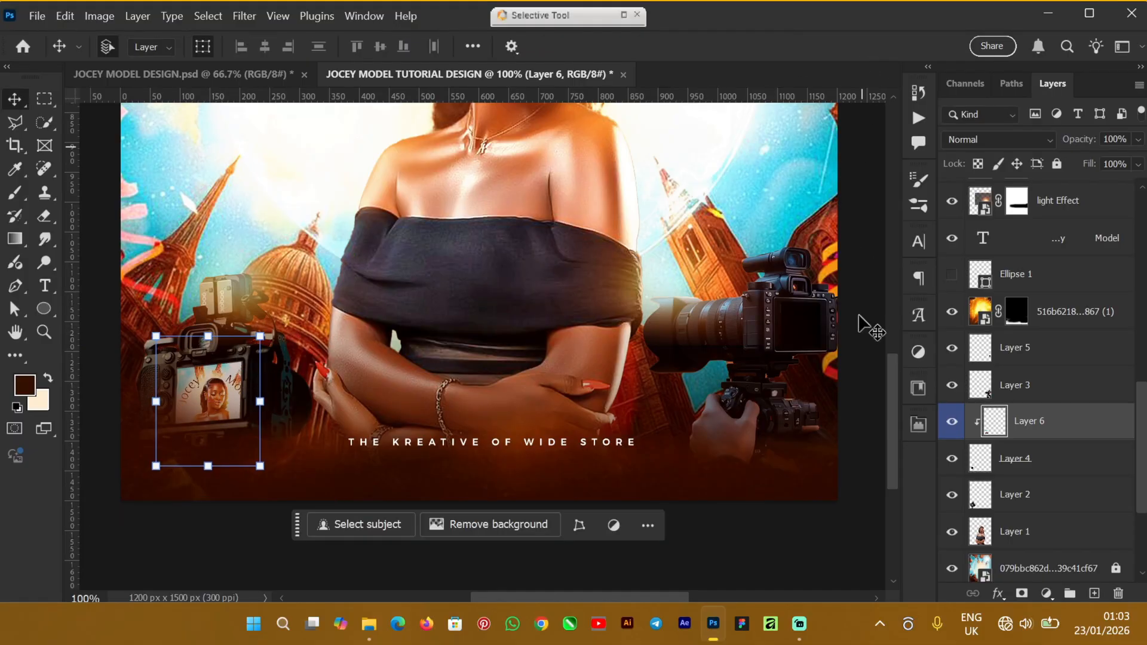
Paste another copy of the reduced poster directly above Layer 5 and scale it down over the right-hand camera's screen
shift+click(1058, 470)
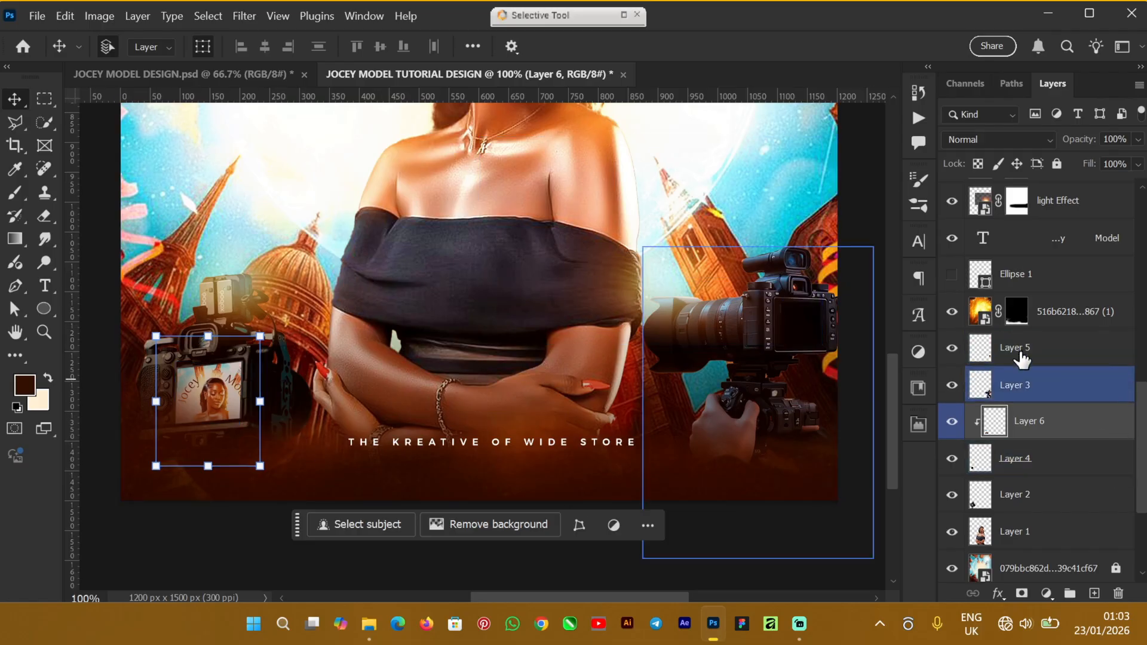
click(1037, 354)
click(1011, 425)
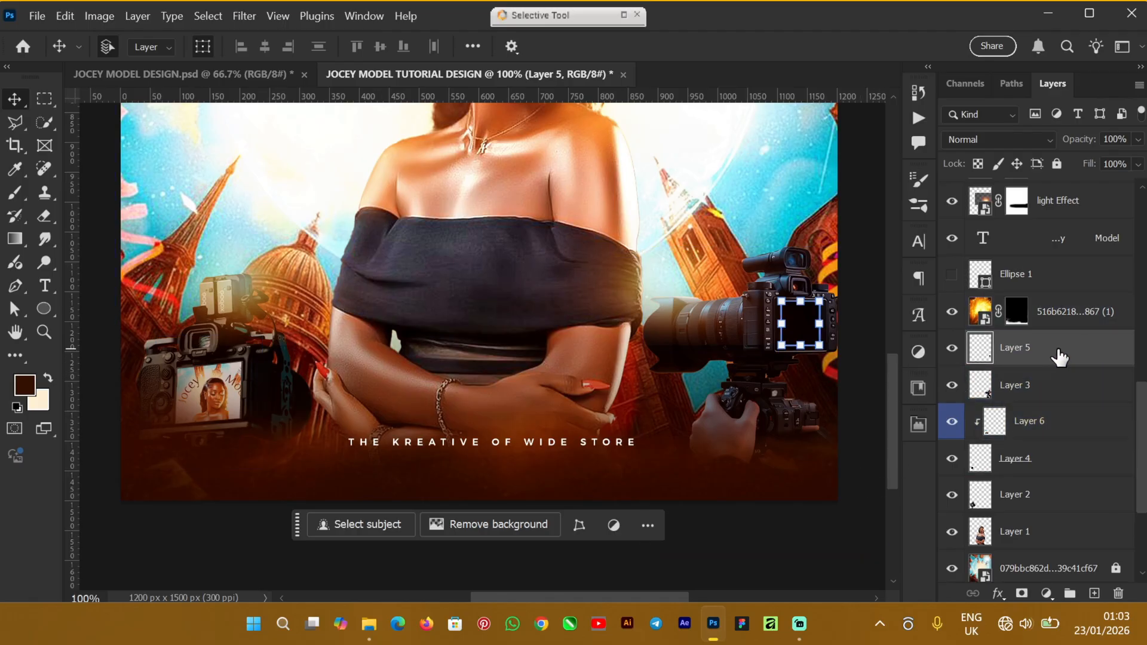
key(ctrl+v)
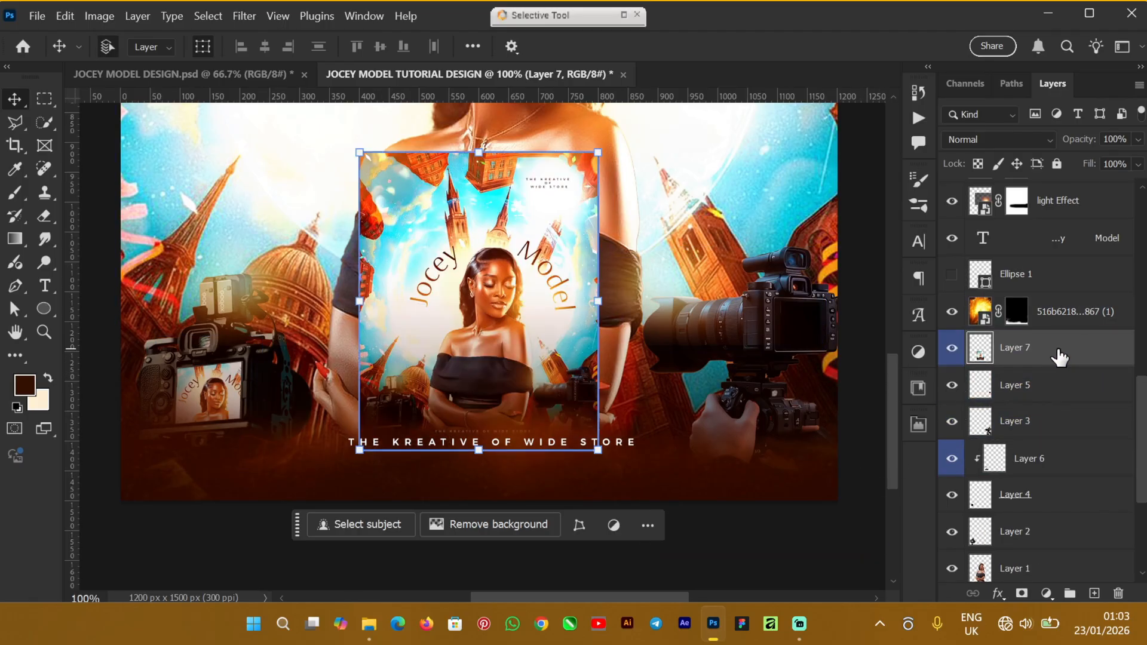
drag(598, 153, 461, 321)
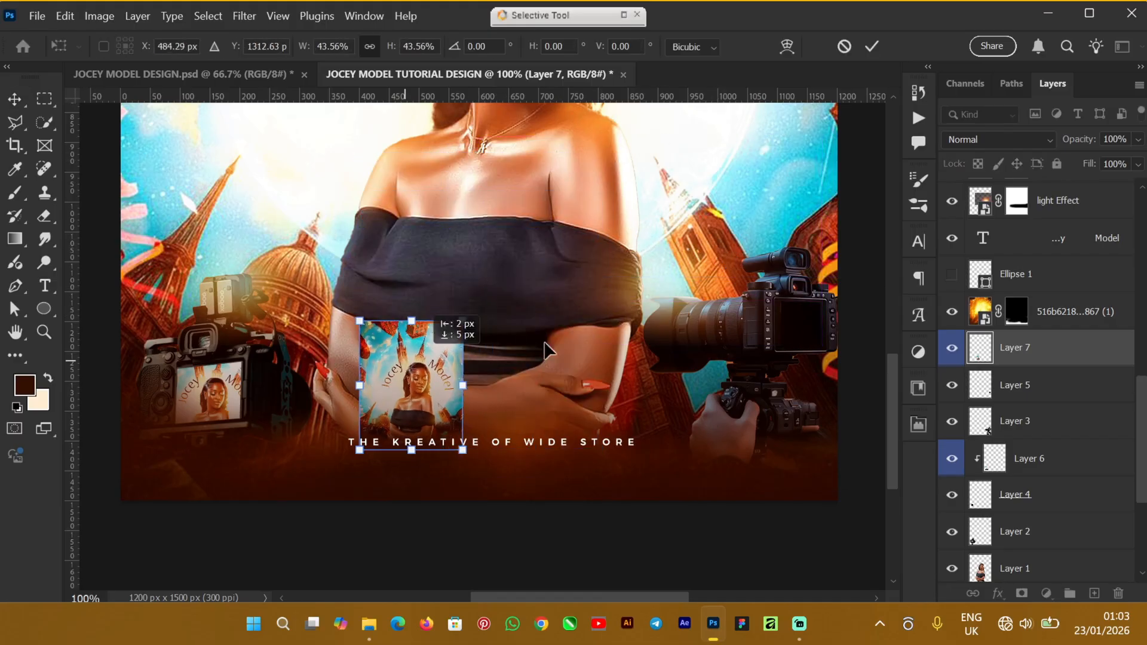
drag(404, 366, 711, 326)
drag(770, 280, 711, 354)
drag(711, 353, 795, 313)
key(Return)
Clip the pasted poster on Layer 7 to Layer 5 and shift it slightly right to centre it in the camera screen
right_click(1096, 350)
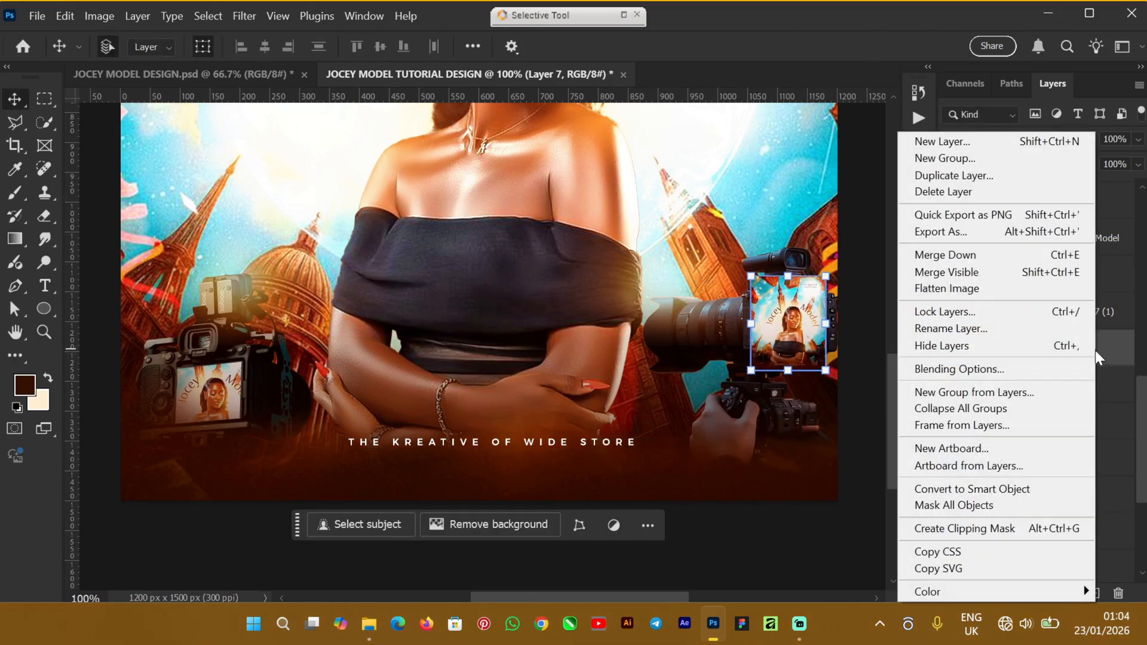
click(1011, 527)
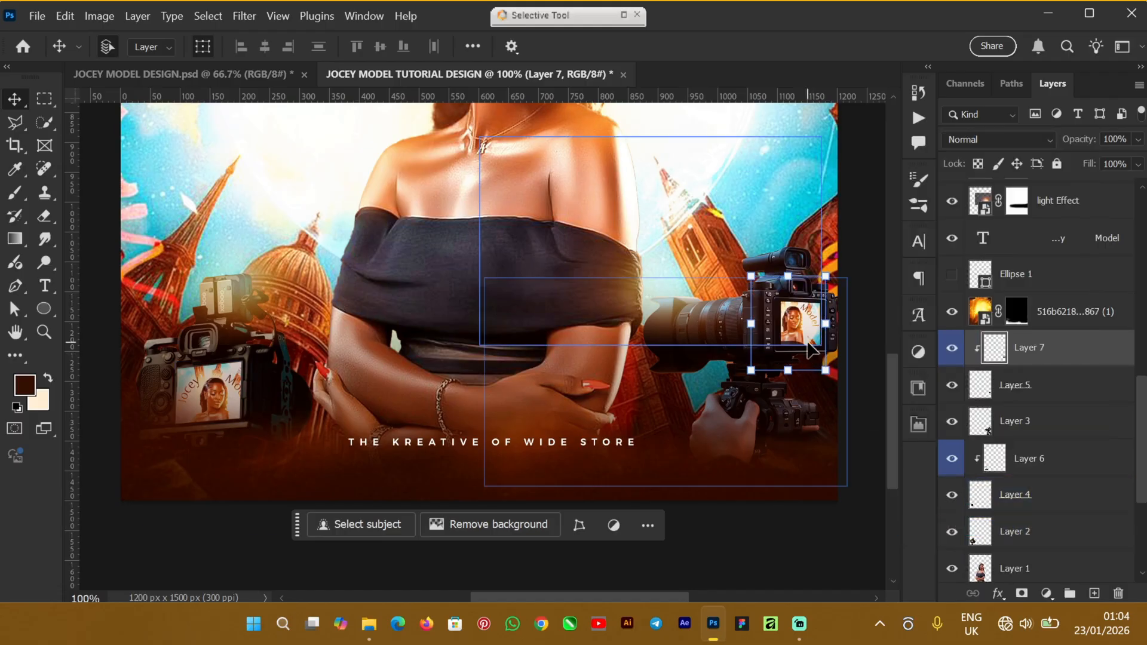
key(ctrl+t)
mouse_move(790, 334)
mouse_down()
mouse_move(820, 329)
mouse_move(805, 332)
mouse_up()
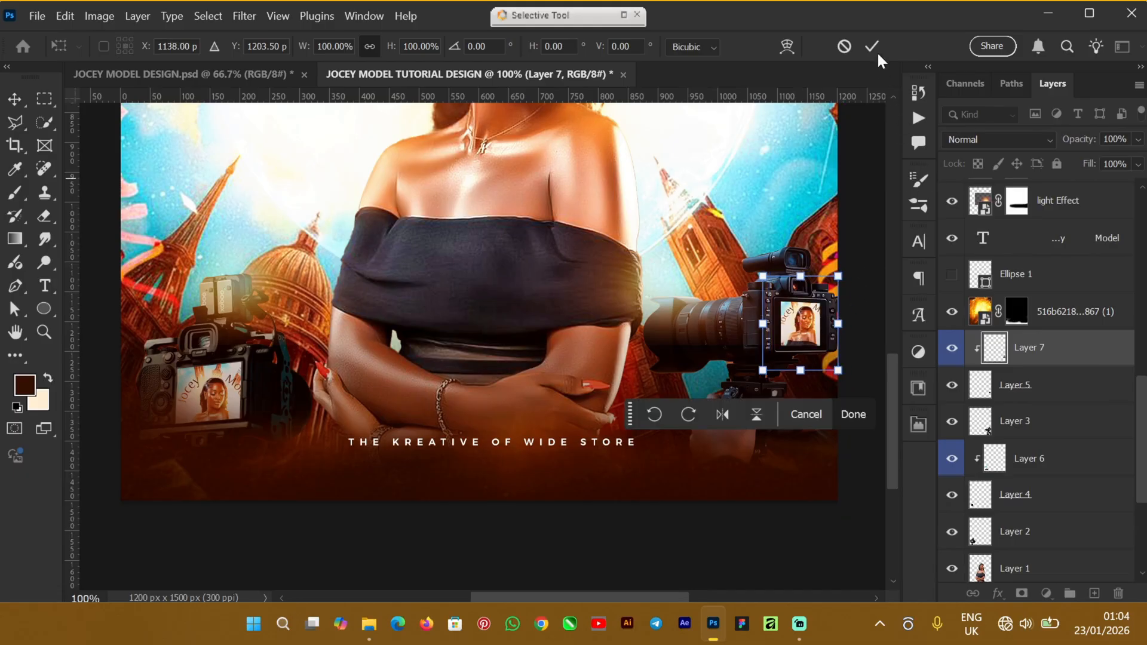
key(Return)
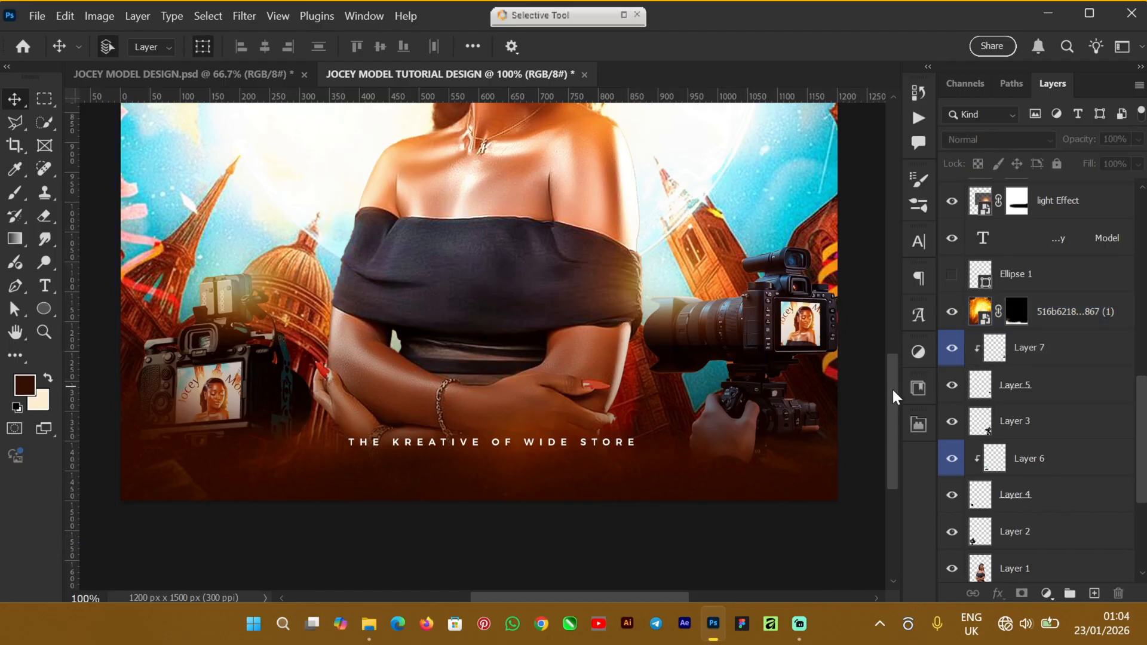
Examine the whole poster from the upper tagline down to the miniature previews on both camera screens
drag(892, 388, 909, 251)
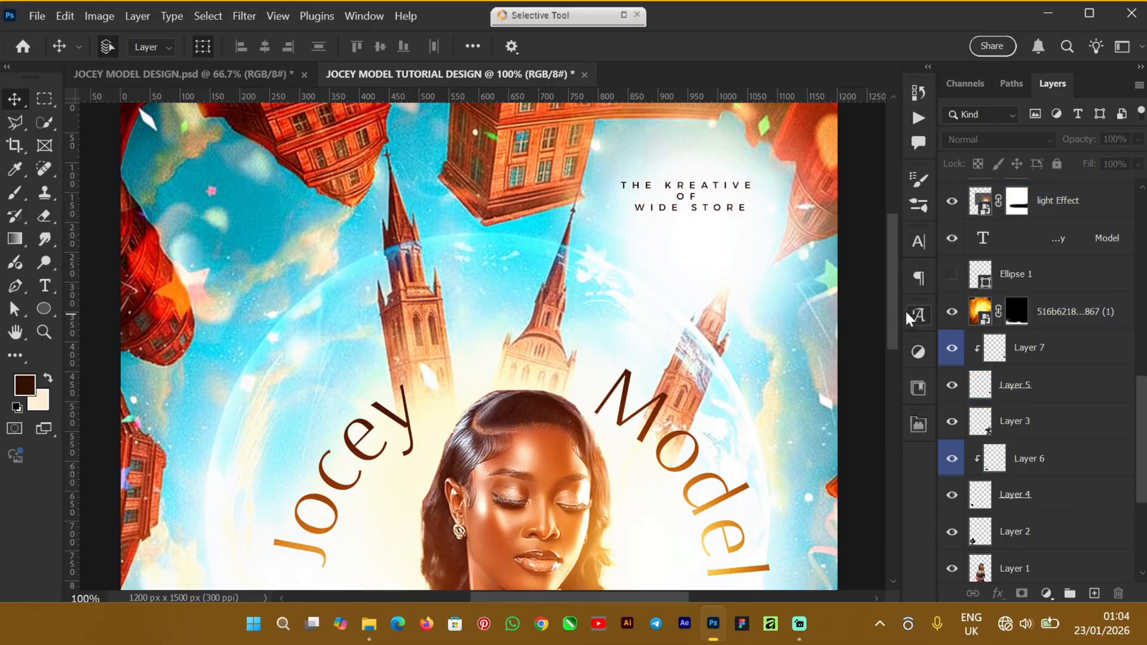
drag(896, 248, 886, 386)
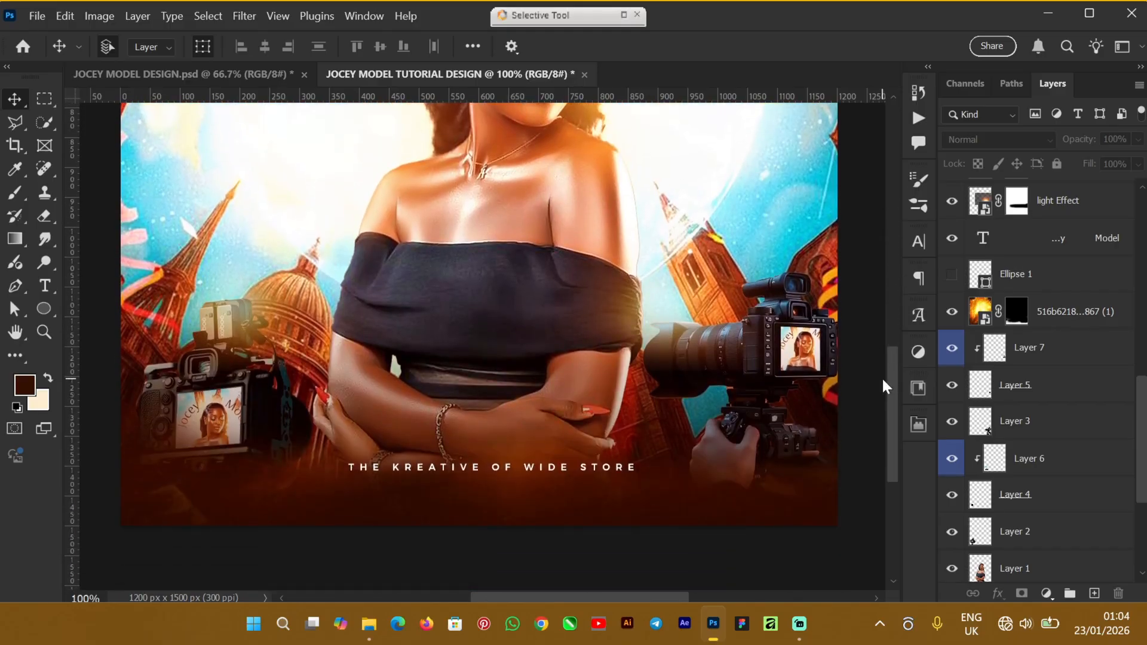
key(ctrl+minus)
key(ctrl+minus)
key(ctrl+minus)
key(ctrl+minus)
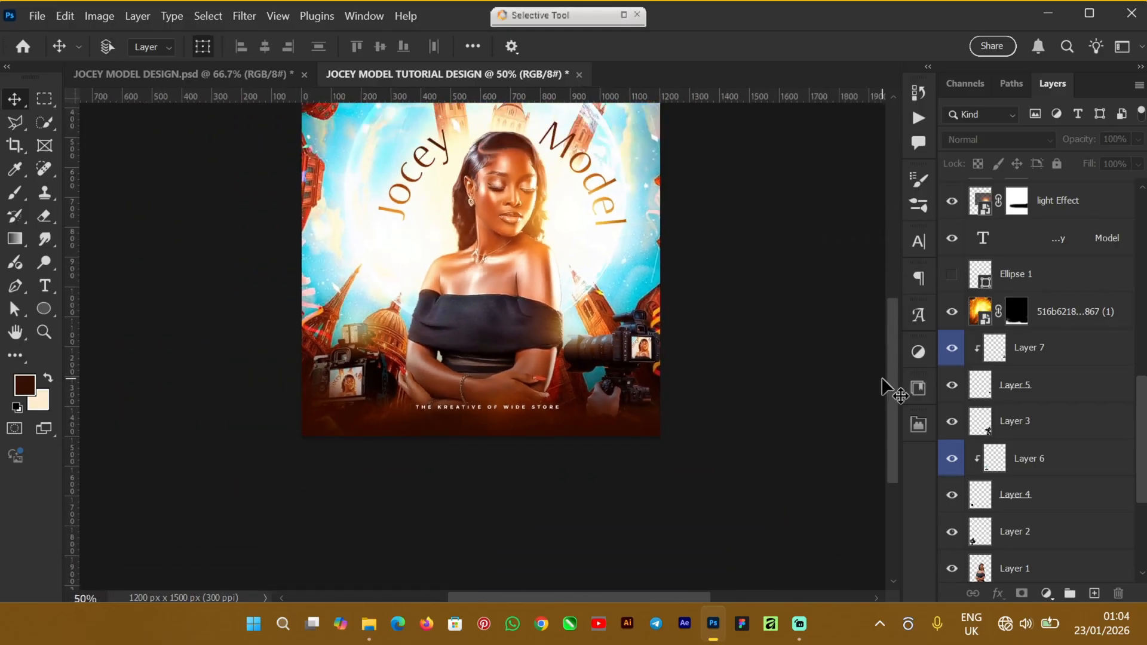
key(ctrl+plus)
key(ctrl+plus)
key(ctrl+plus)
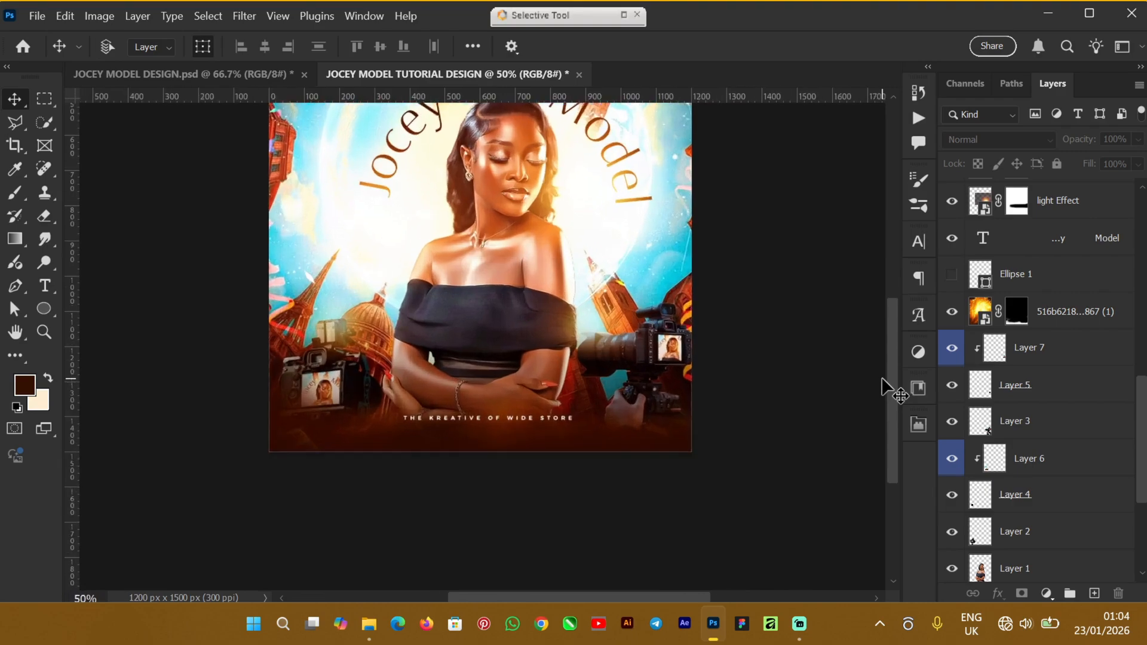
drag(889, 381, 891, 353)
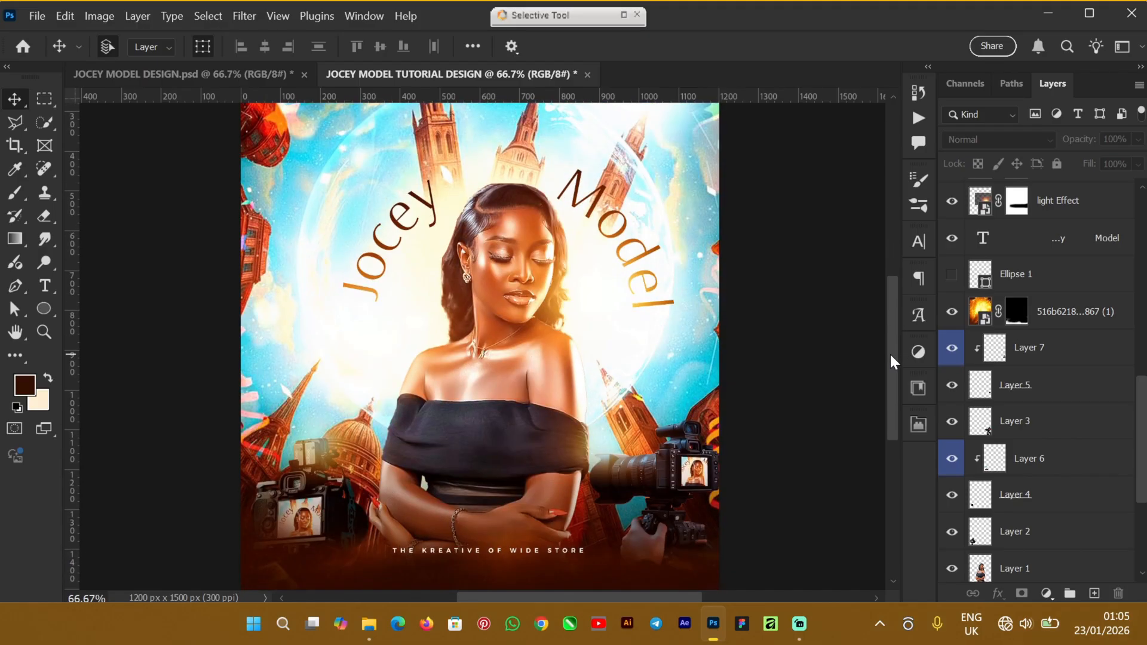